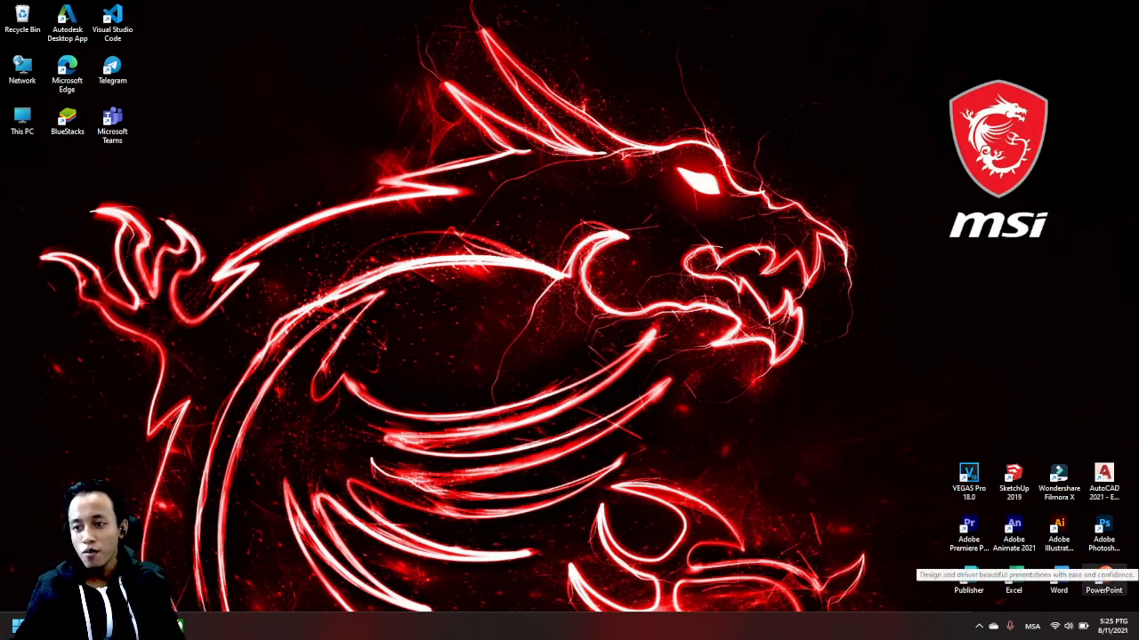
- Open PowerPoint and create a blank presentation
double_click(1103, 572)
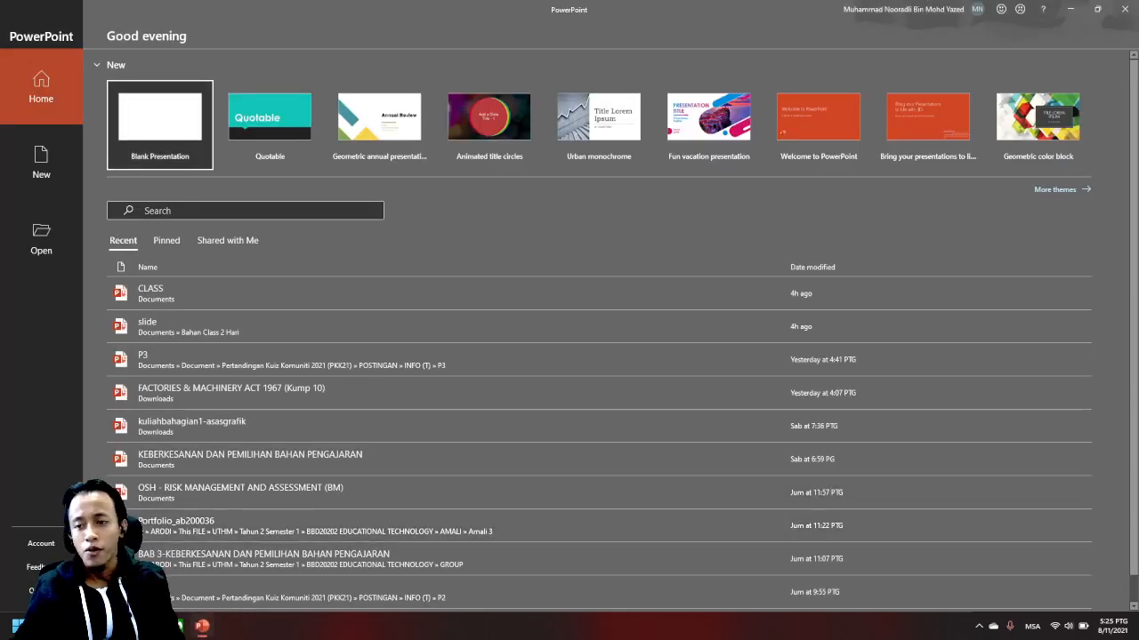
click(160, 124)
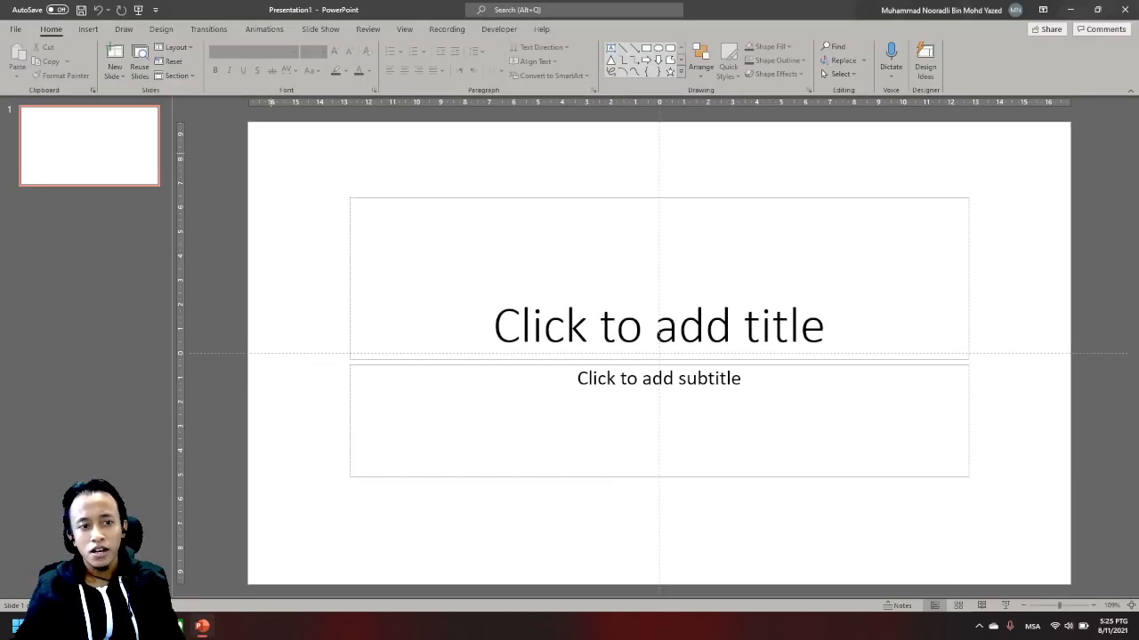
- Add a slide with the Blank layout and delete the original title slide
drag(269, 152, 1029, 536)
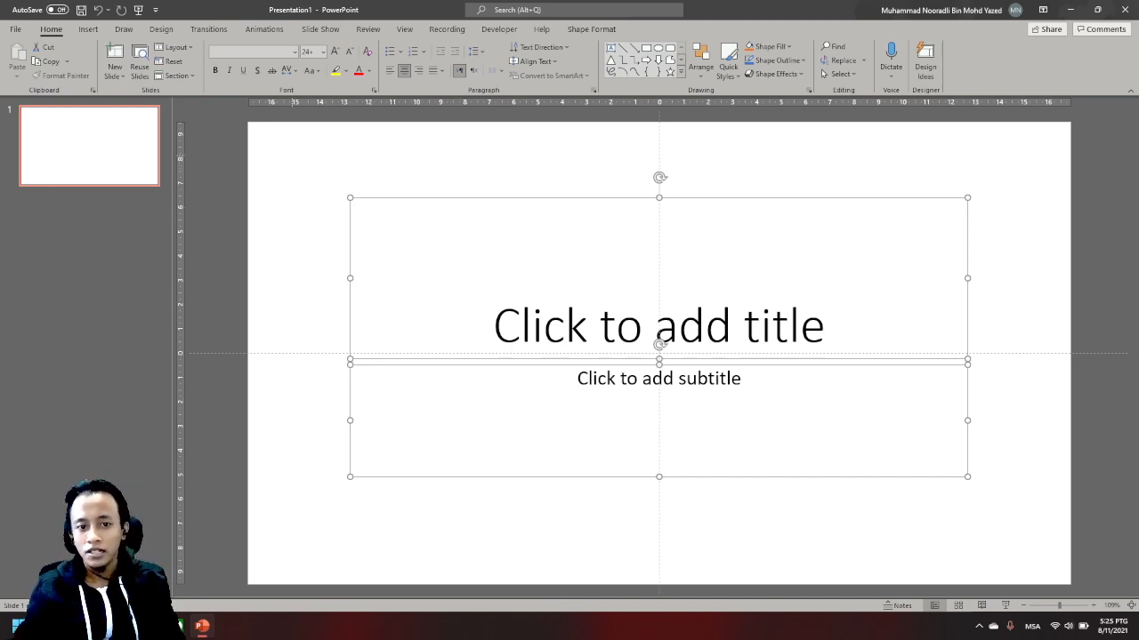
key(Escape)
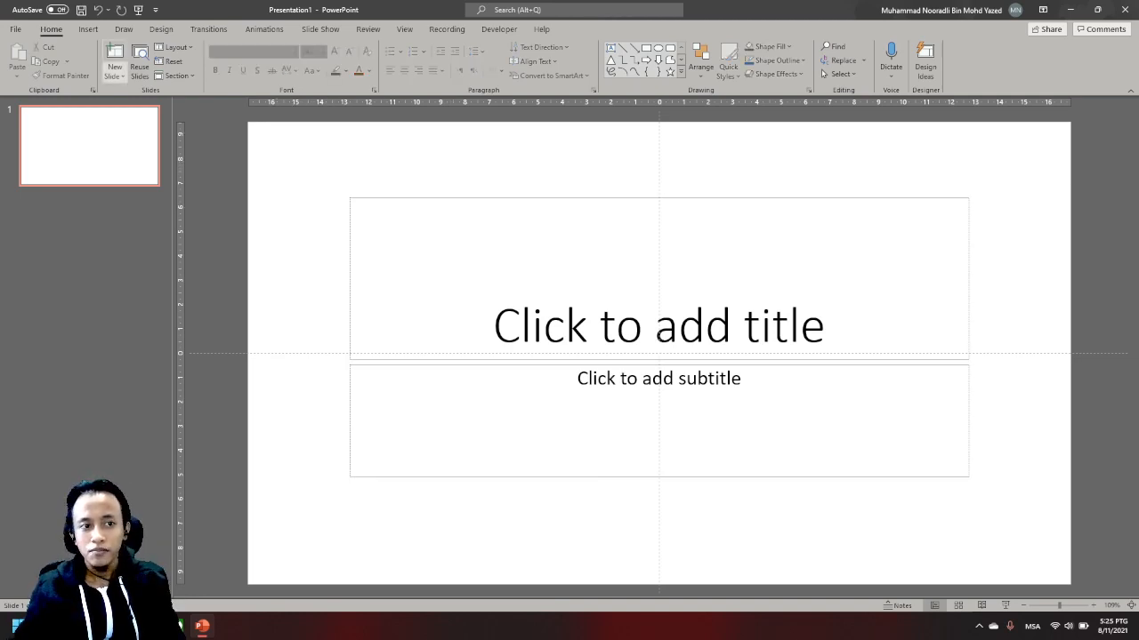
click(115, 72)
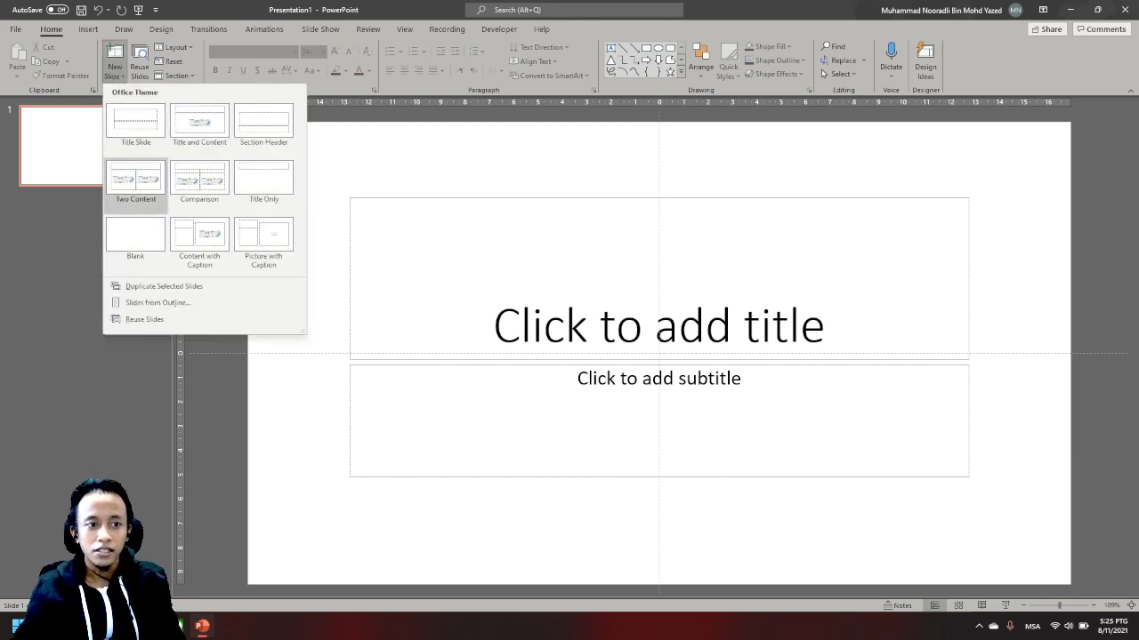
click(140, 239)
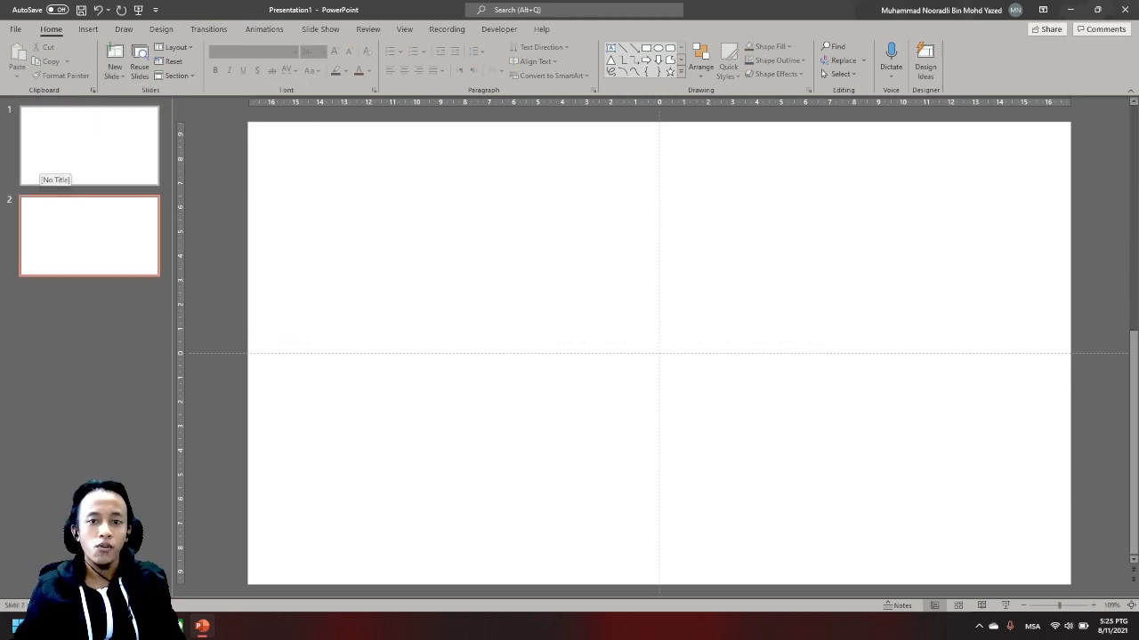
click(41, 160)
key(Delete)
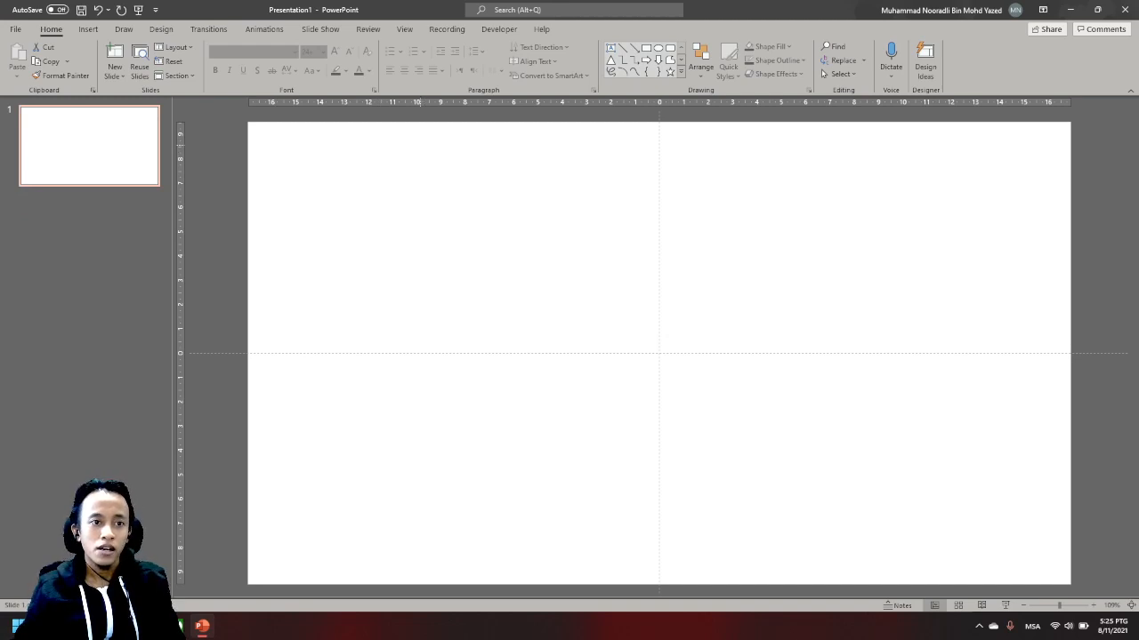
- Set the custom slide size to On-screen Show (16:9)
click(161, 28)
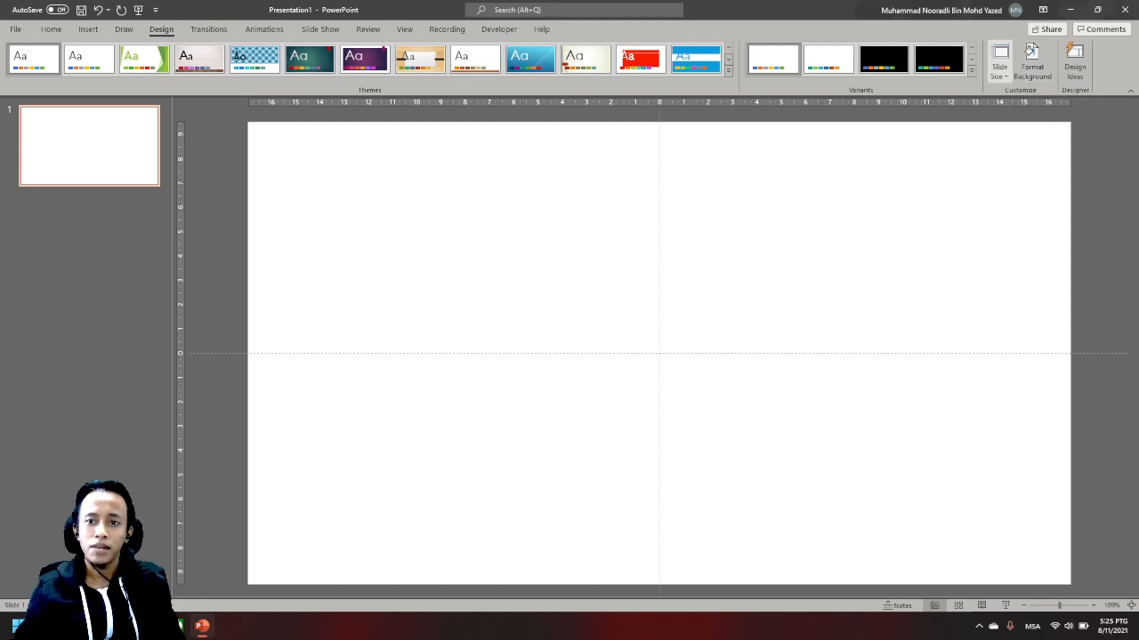
click(999, 62)
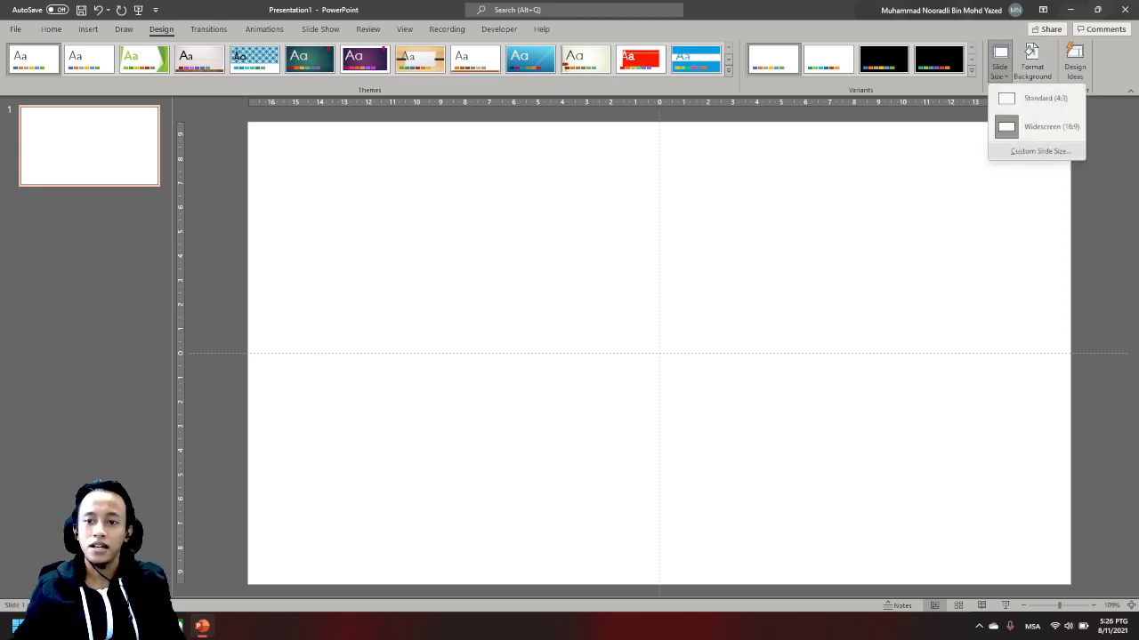
click(1038, 151)
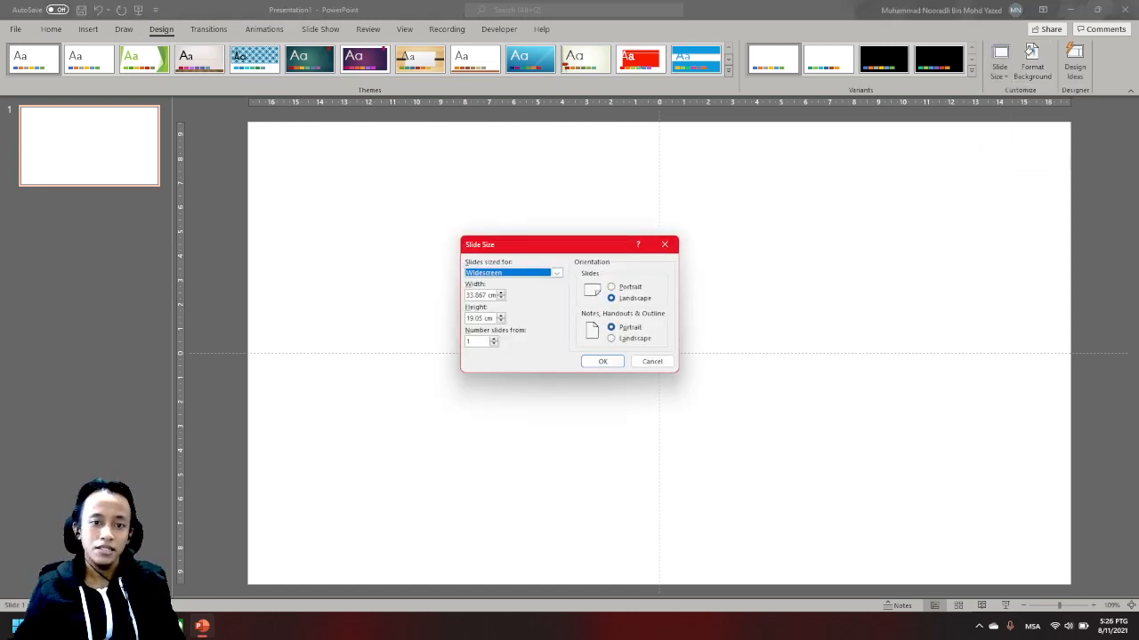
click(556, 272)
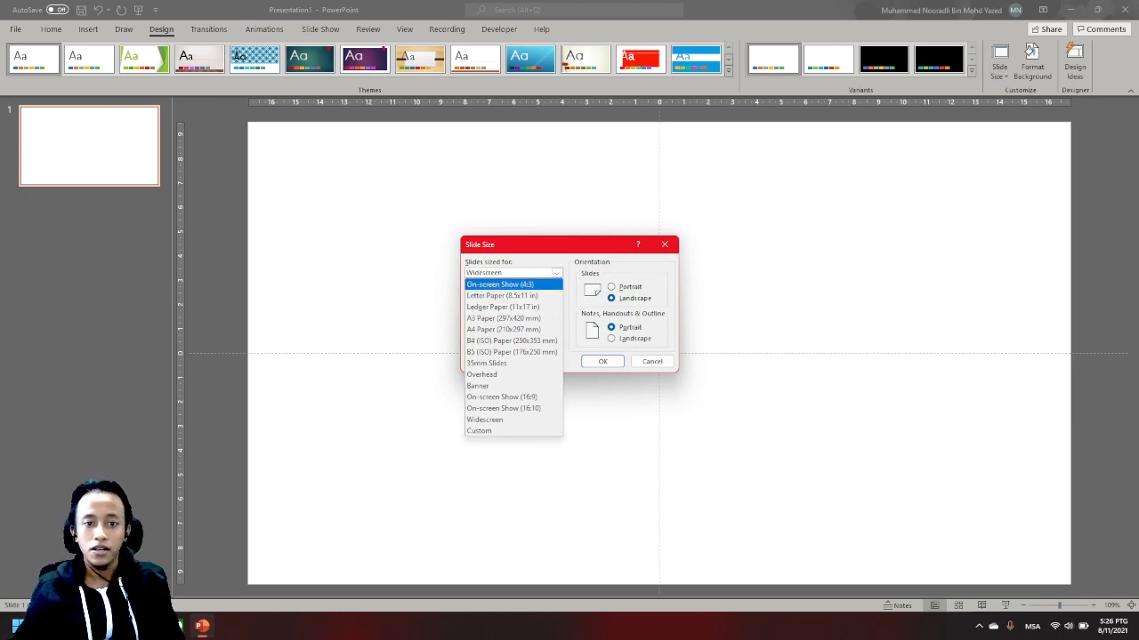
key(Escape)
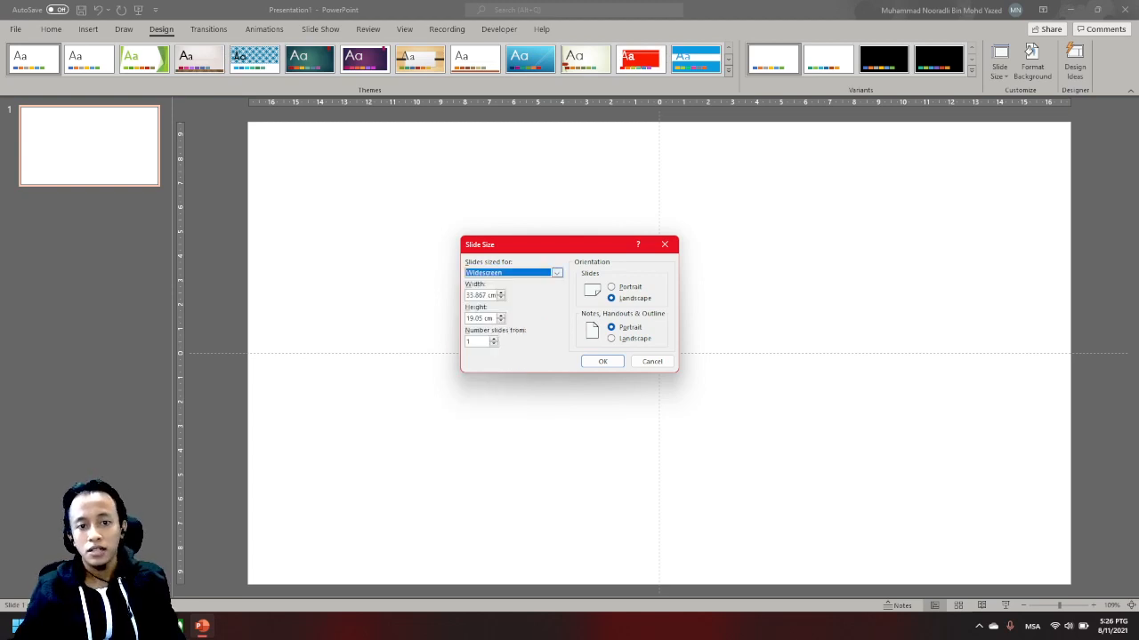
click(557, 272)
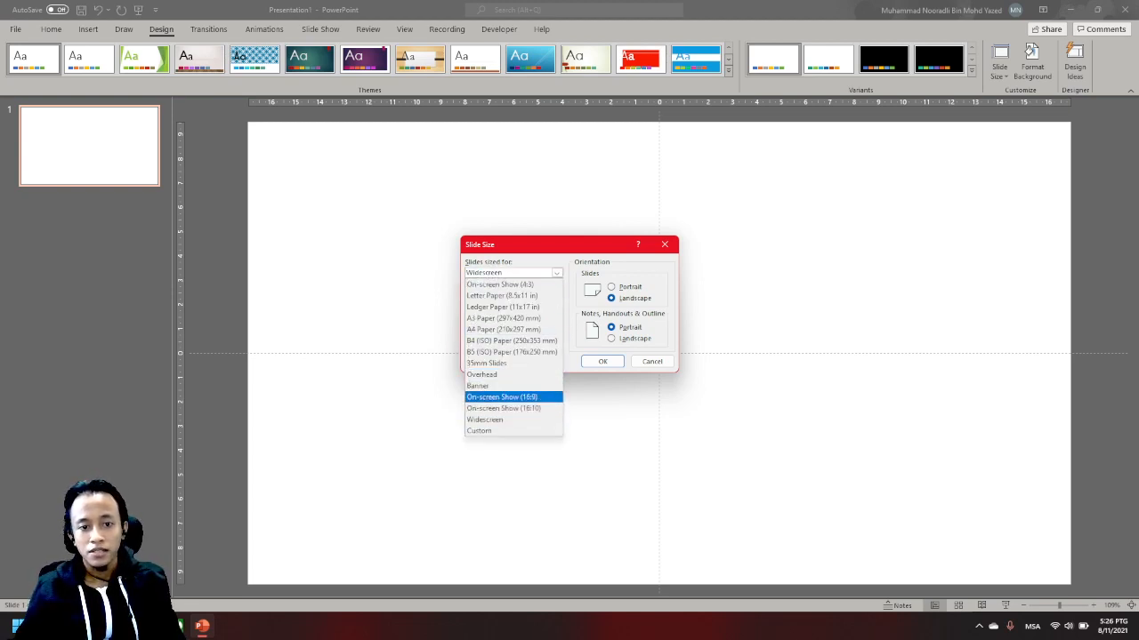
key(Return)
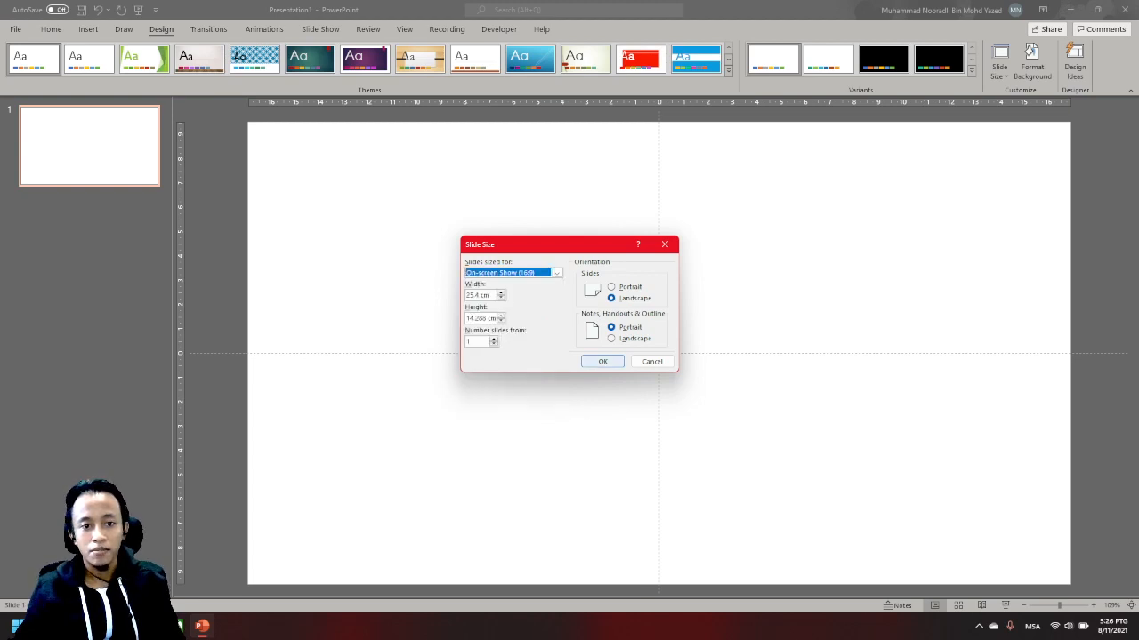
click(602, 362)
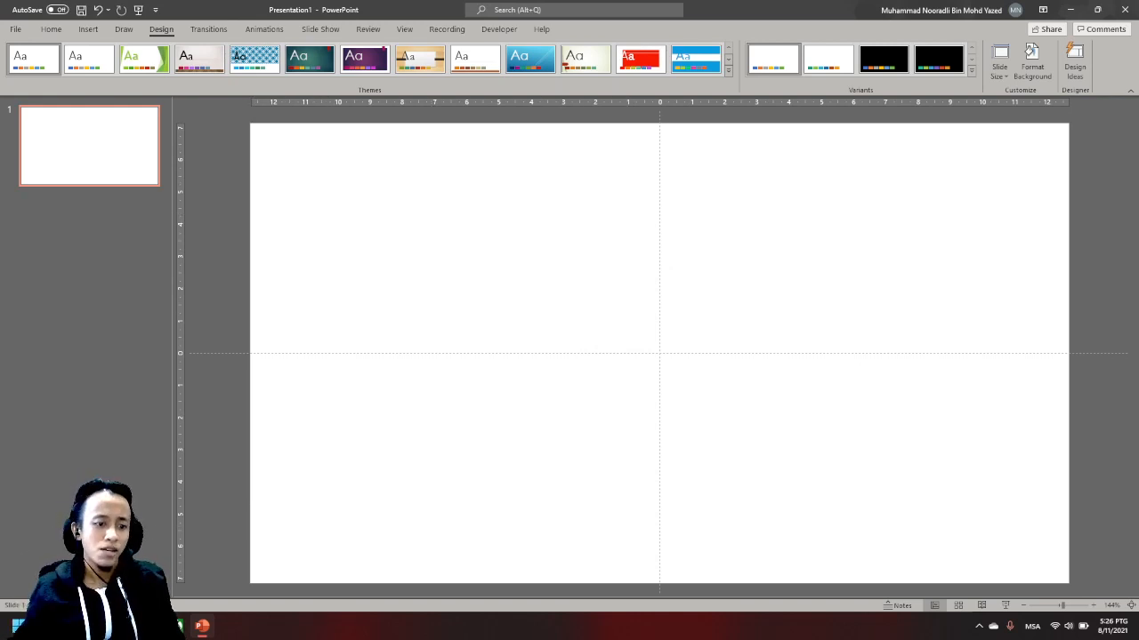
- Open Microsoft Edge and search Google Images for "forest background"
click(18, 626)
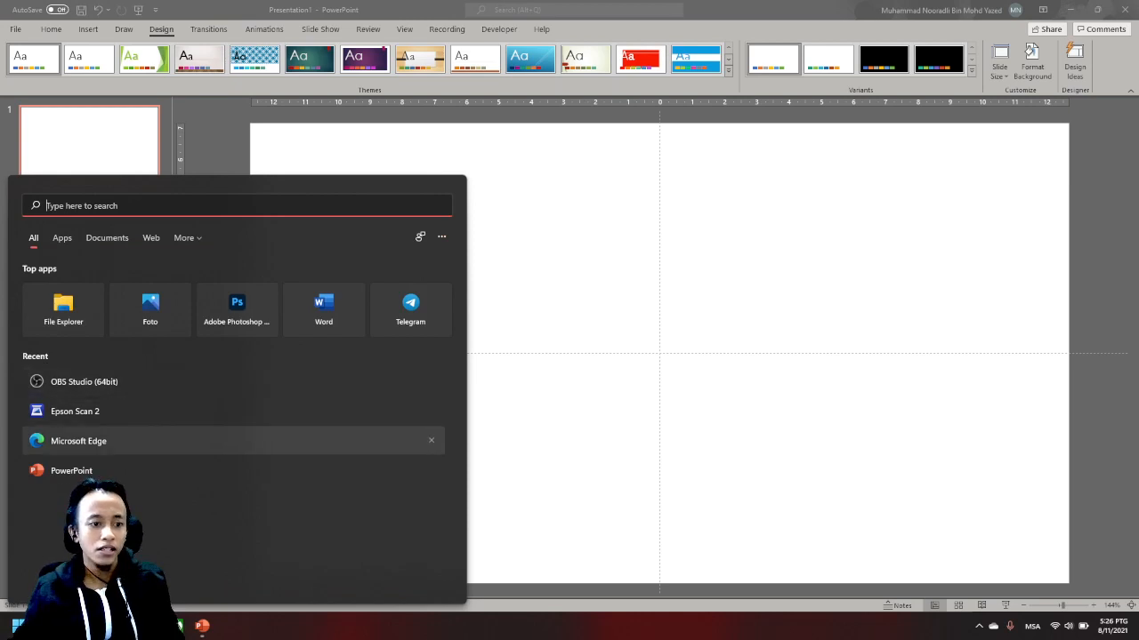
click(78, 441)
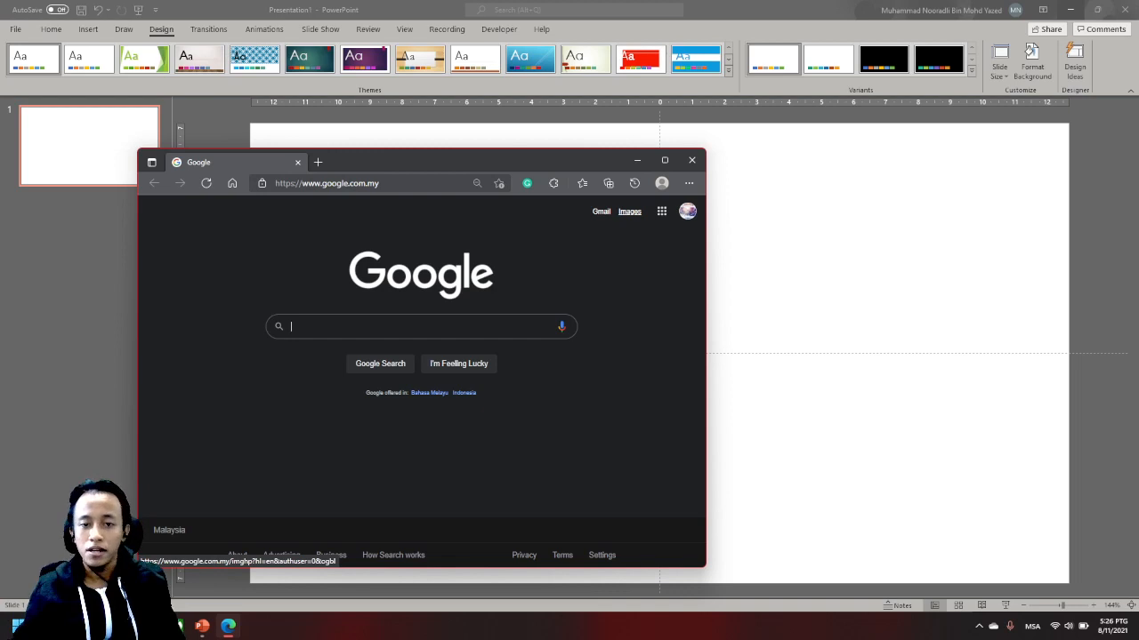
click(629, 212)
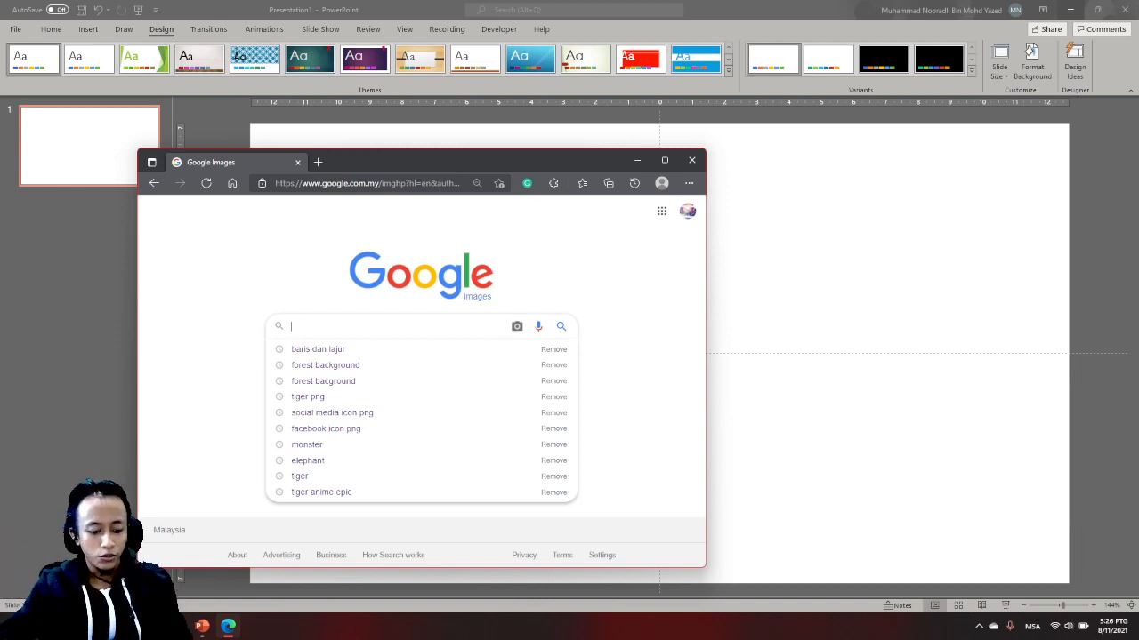
text(fores)
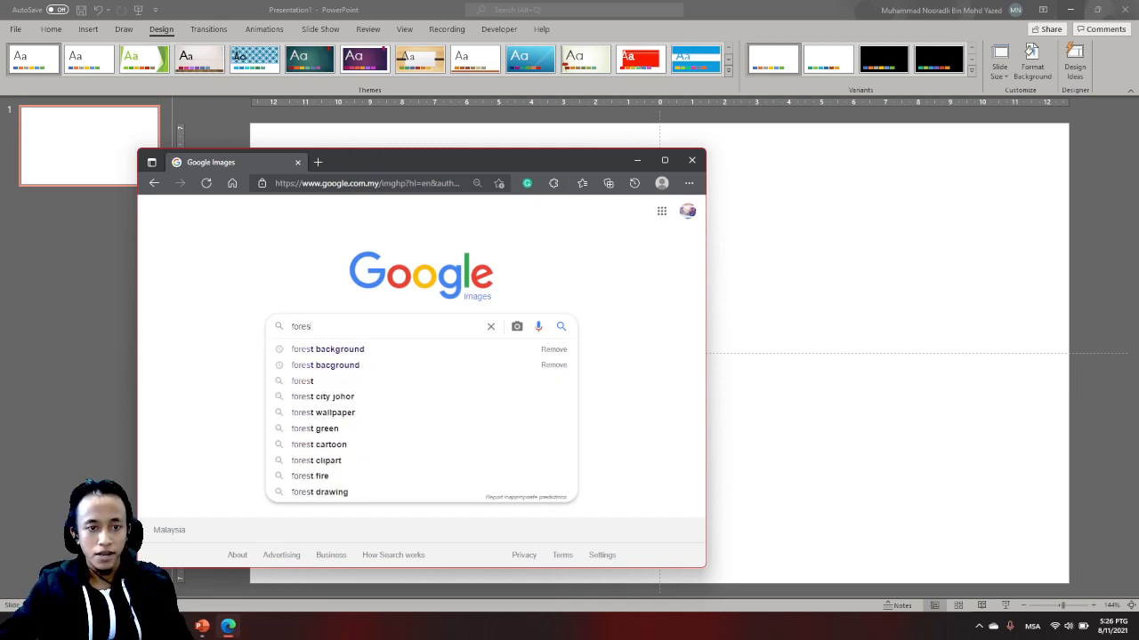
key(Down)
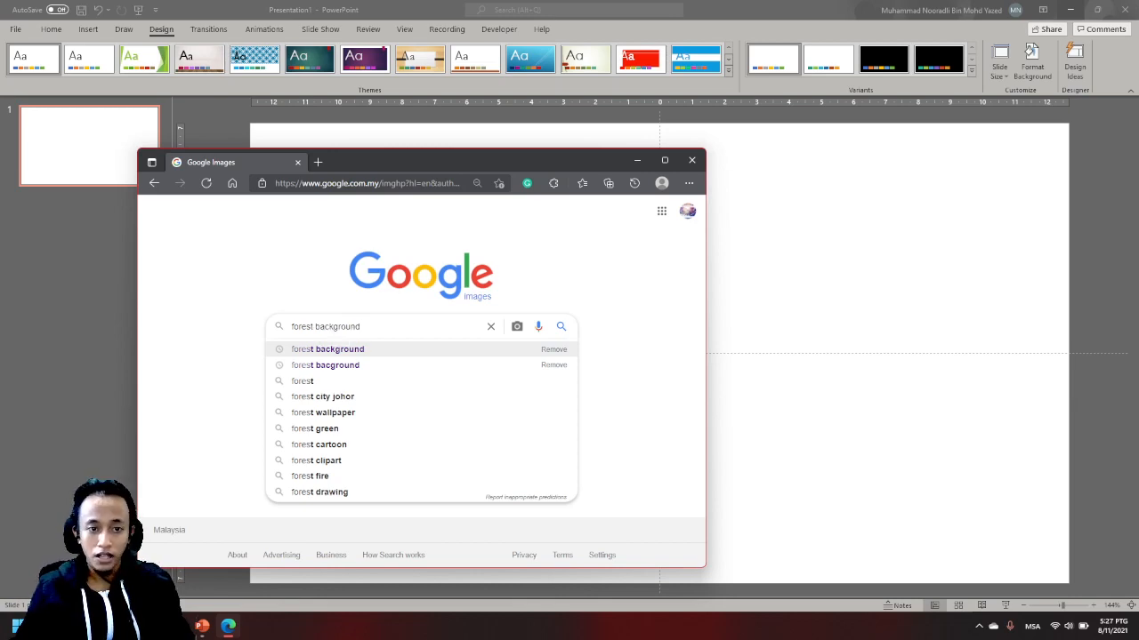
key(Return)
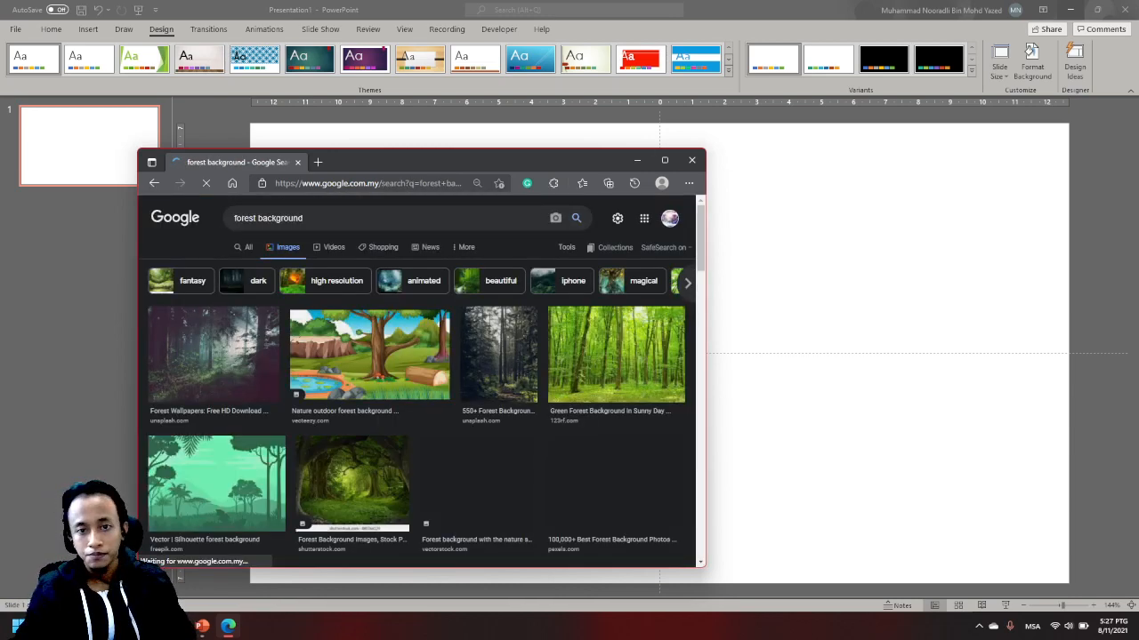
- Maximize the browser window, reload the image results and filter them to Large size
click(665, 160)
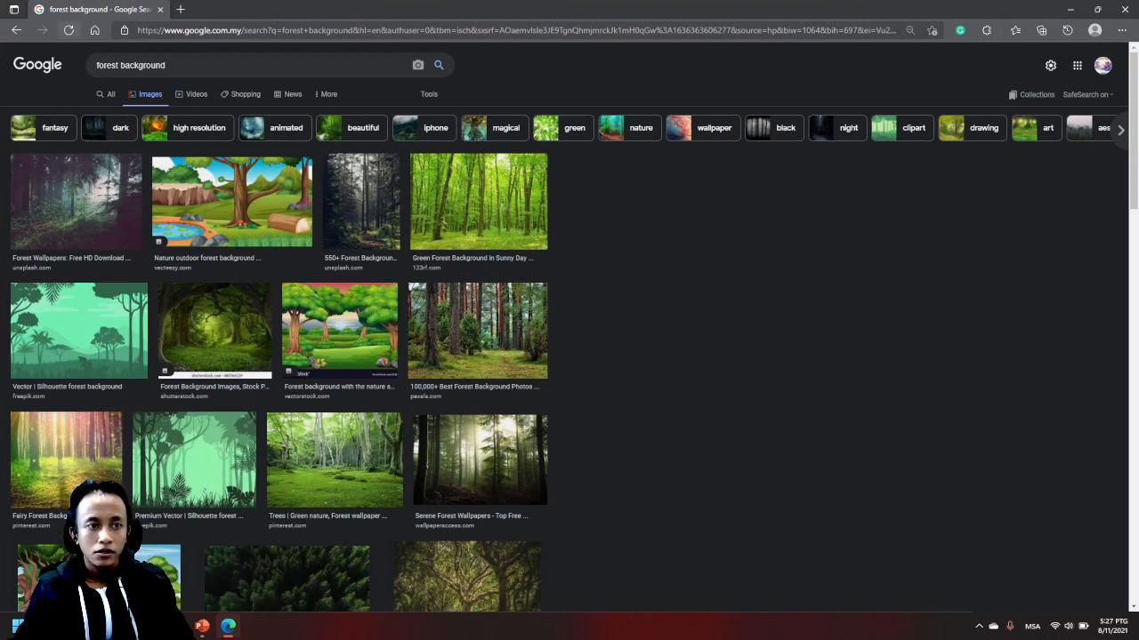
click(68, 31)
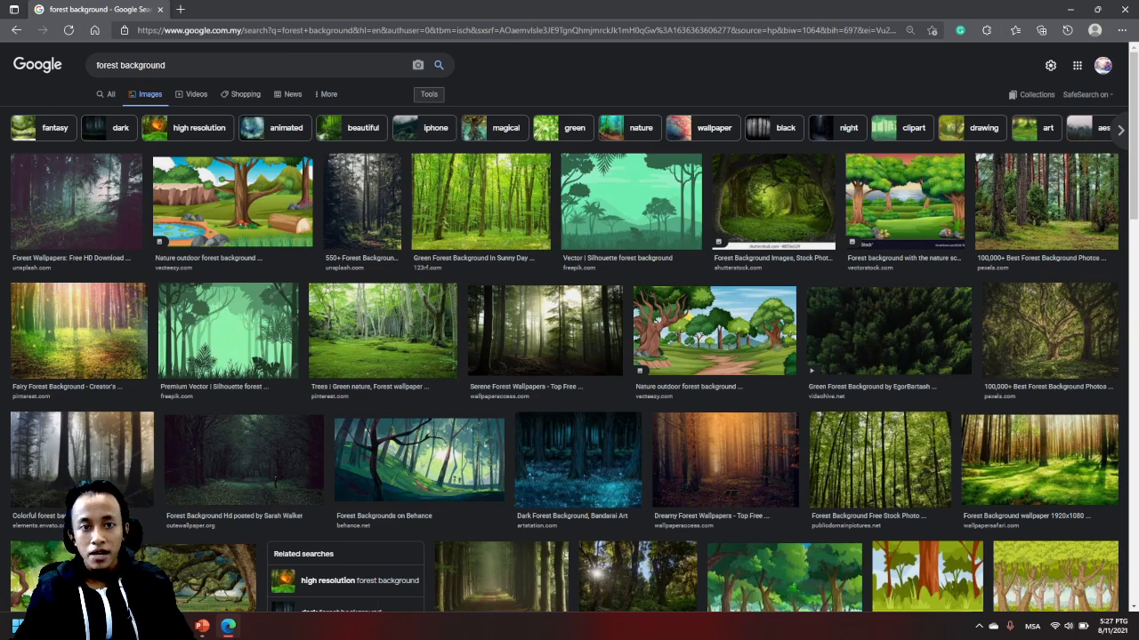
click(428, 94)
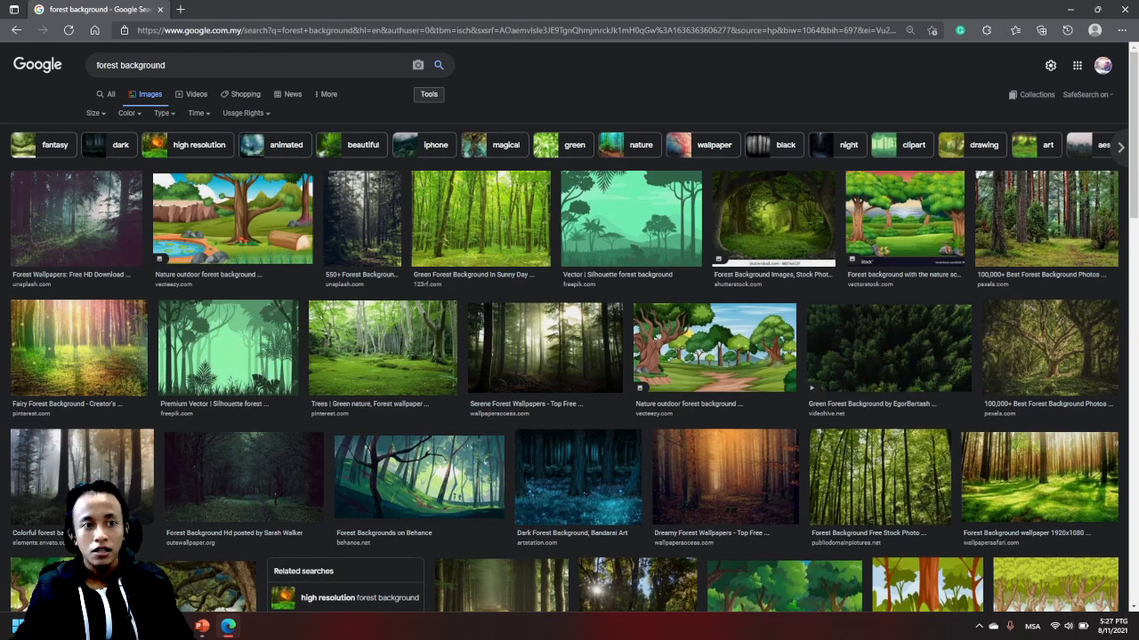
click(94, 113)
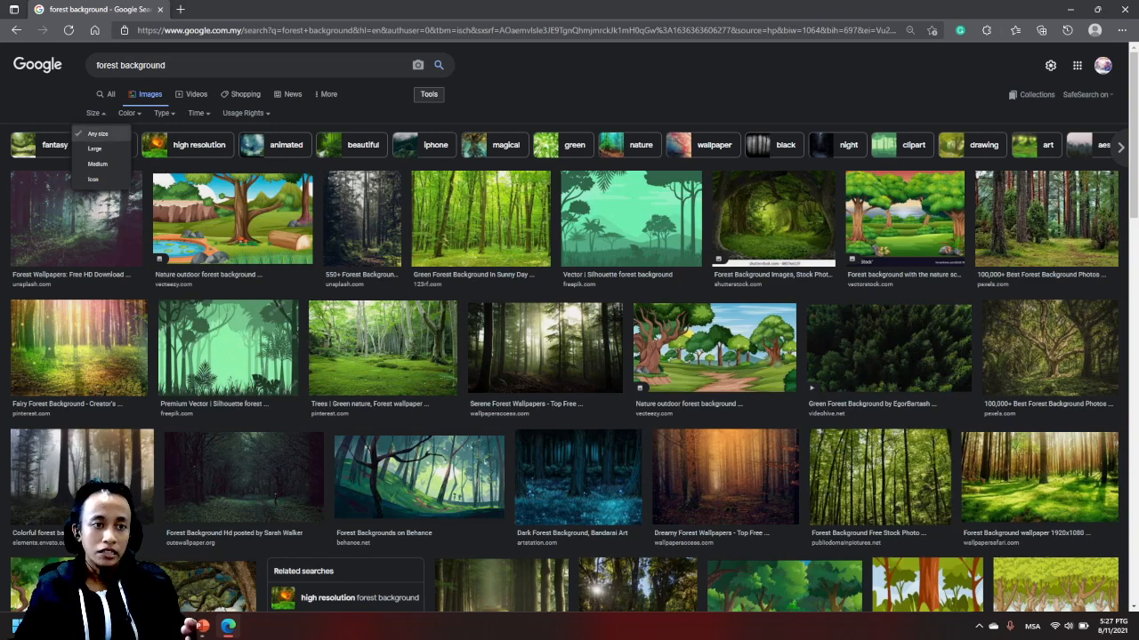
click(94, 148)
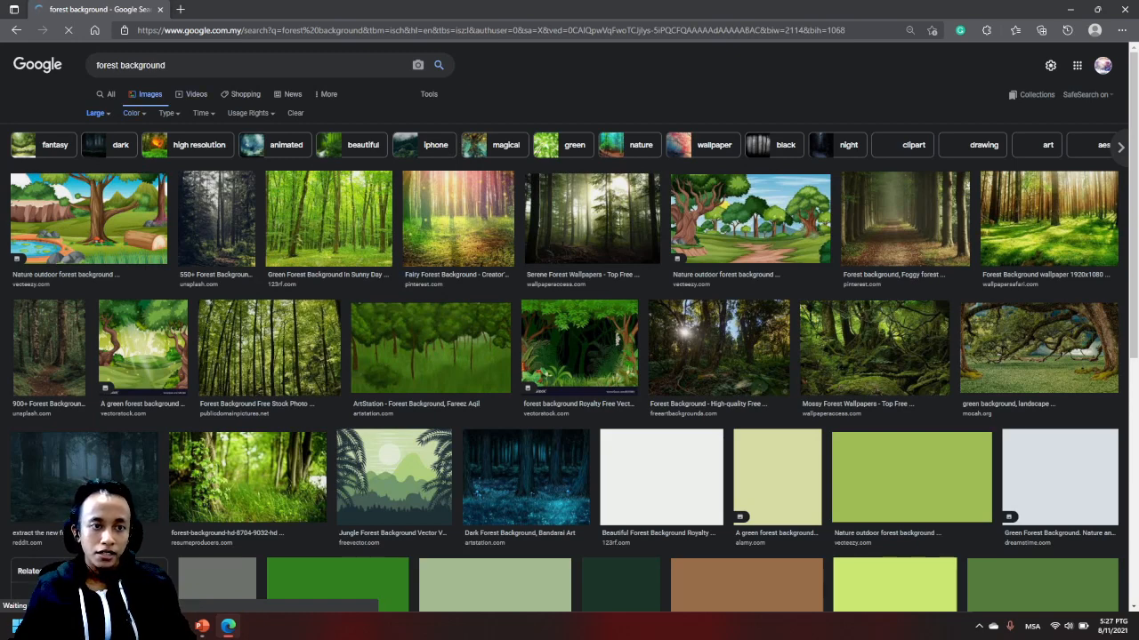
- Try the Clip Art type filter on the forest images, browse the results, and reset the filter to Any type
click(167, 113)
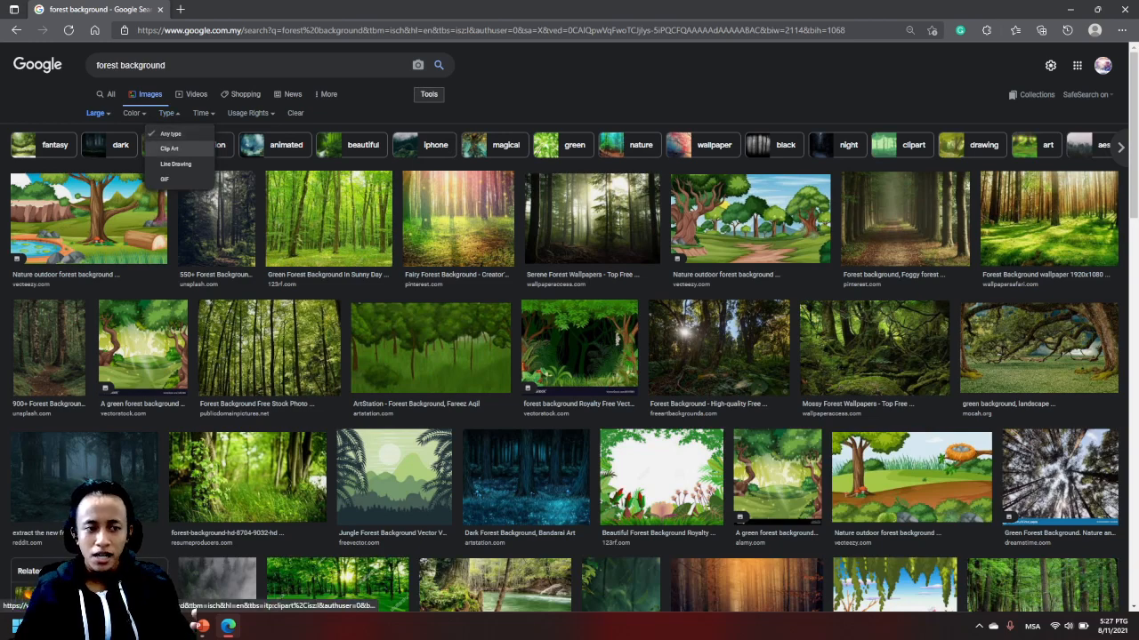
click(169, 148)
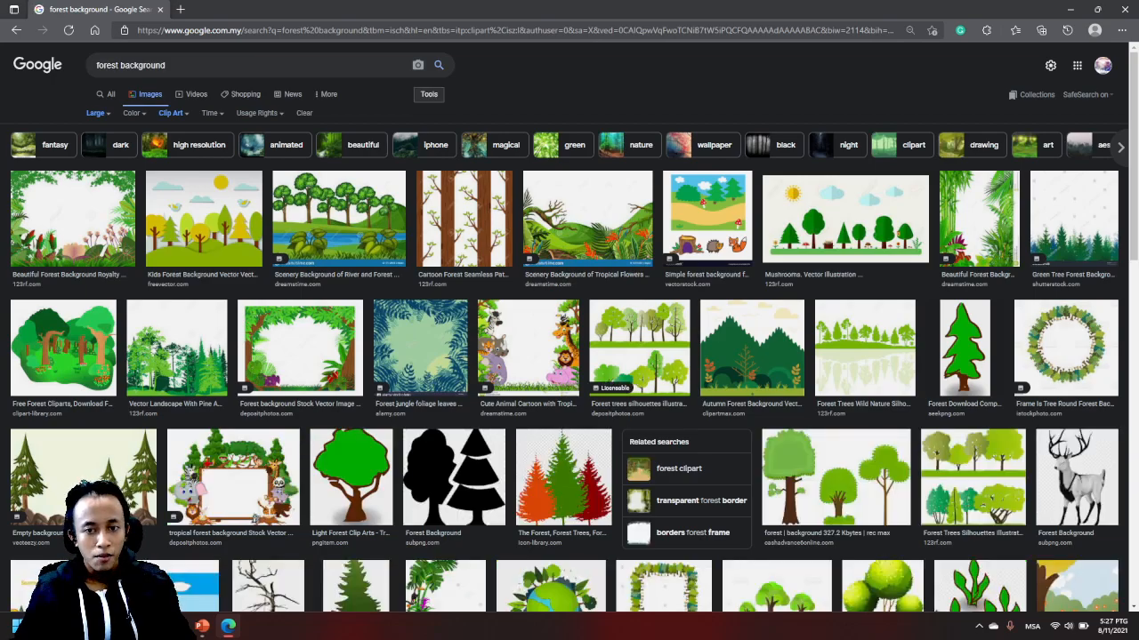
scroll(569, 356, down, 3)
scroll(569, 356, down, 2)
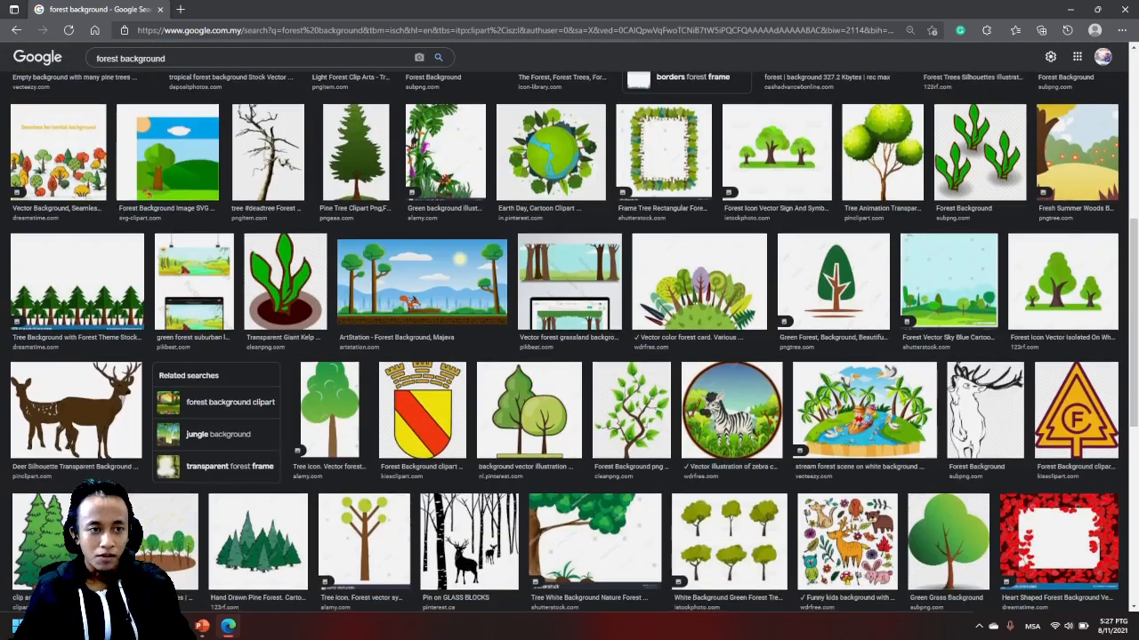
scroll(569, 356, up, 3)
scroll(569, 356, up, 3)
click(173, 113)
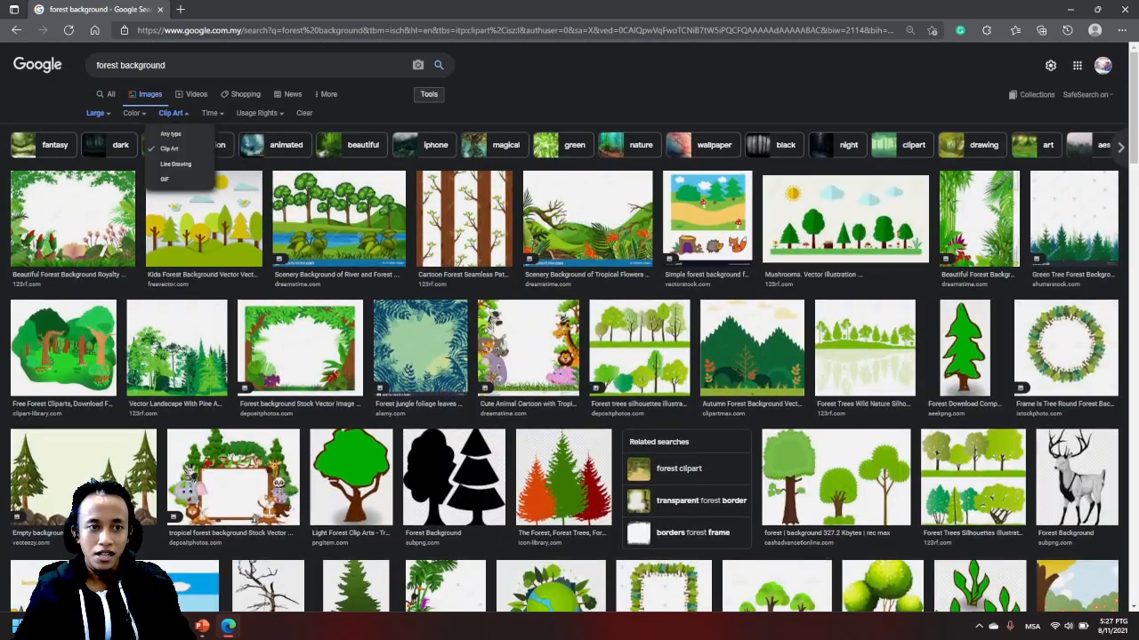
click(170, 134)
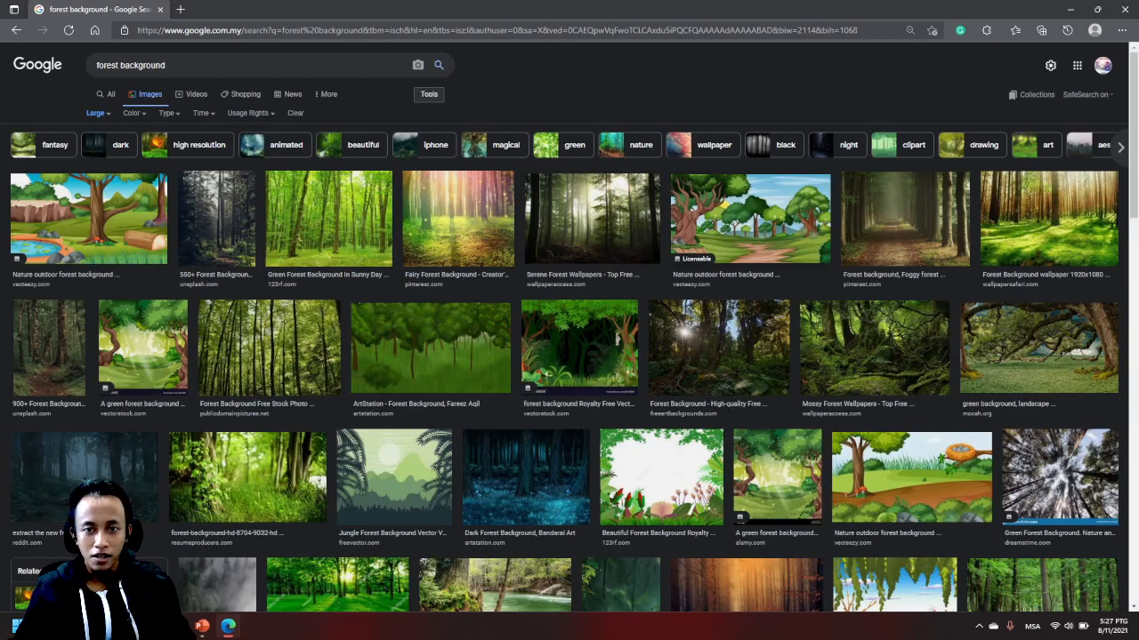
- Open the Vecteezy "Nature outdoor forest background" image and start saving it to the Documents folder
click(750, 218)
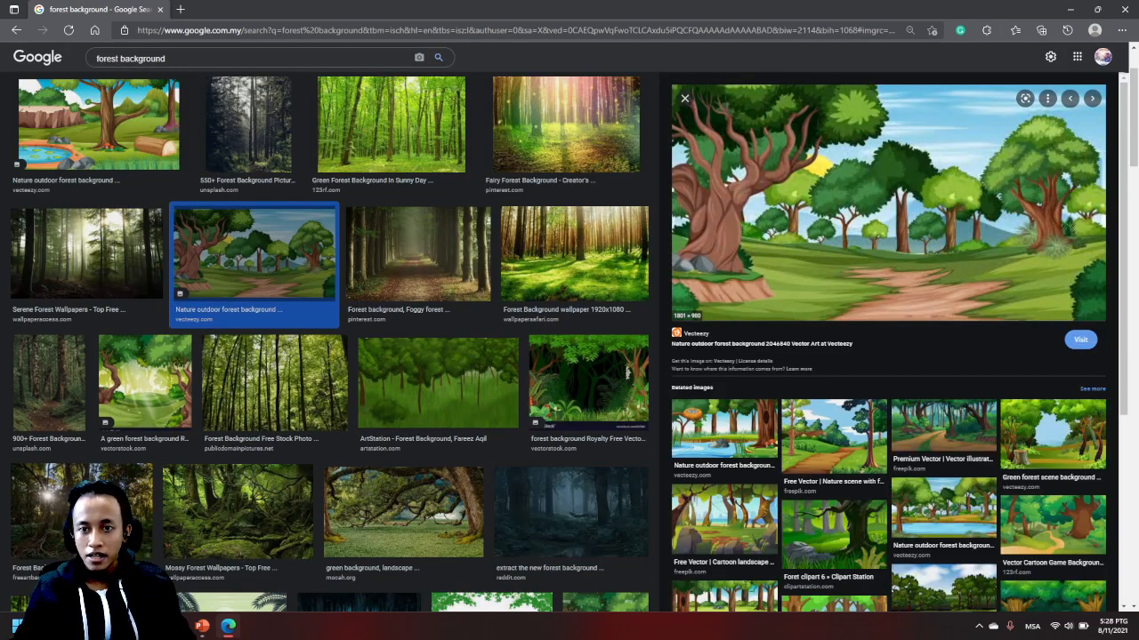
right_click(852, 160)
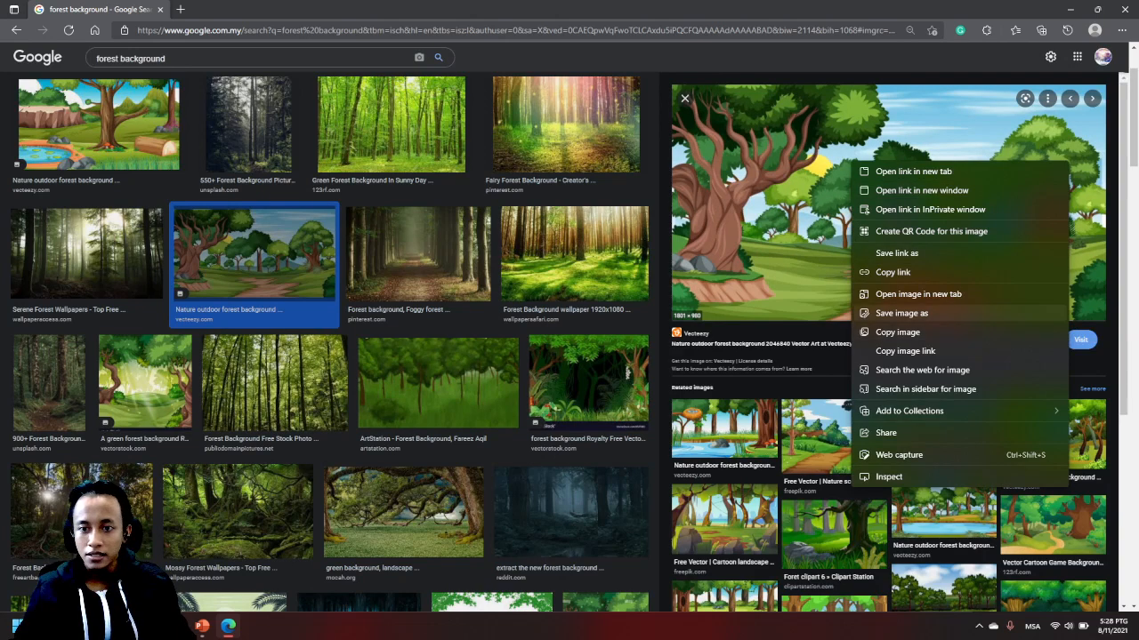
click(901, 313)
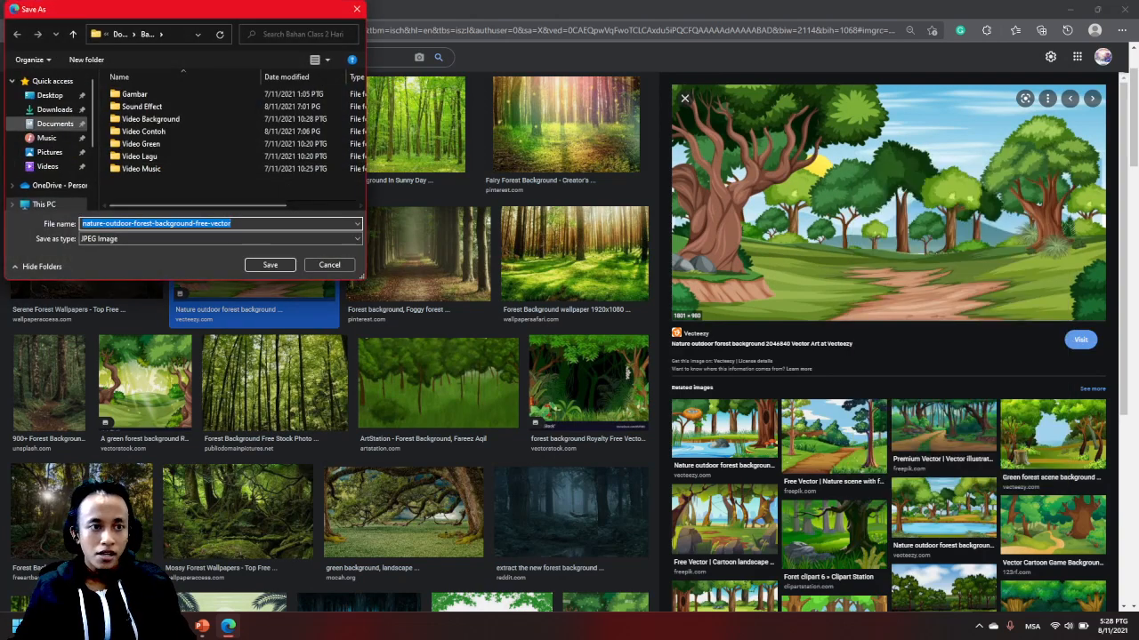
click(55, 123)
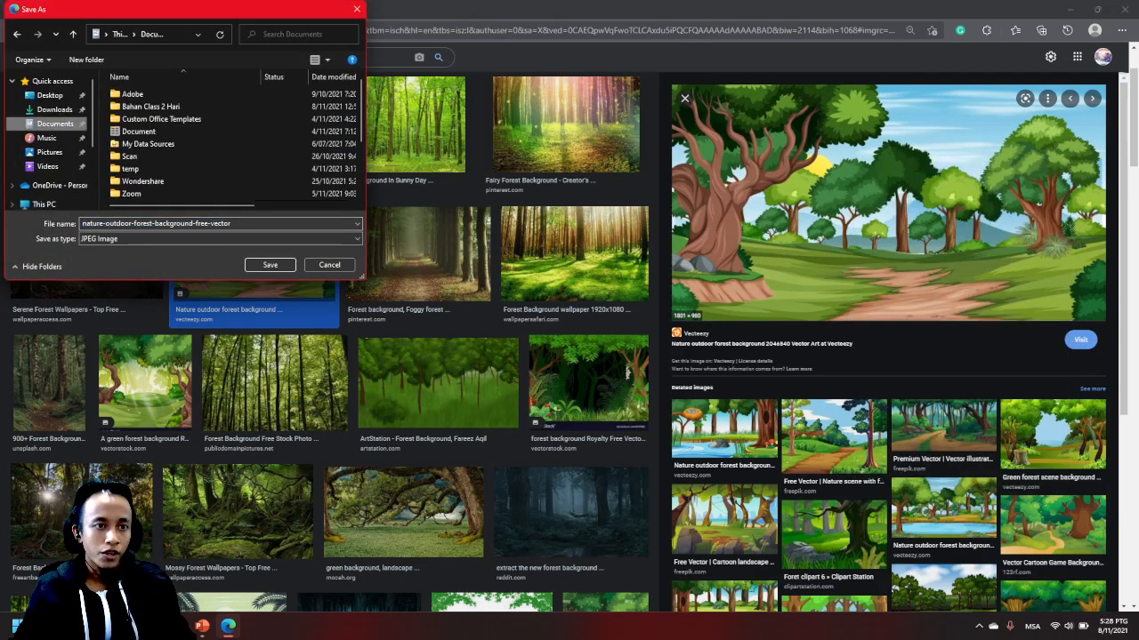
scroll(232, 142, down, 3)
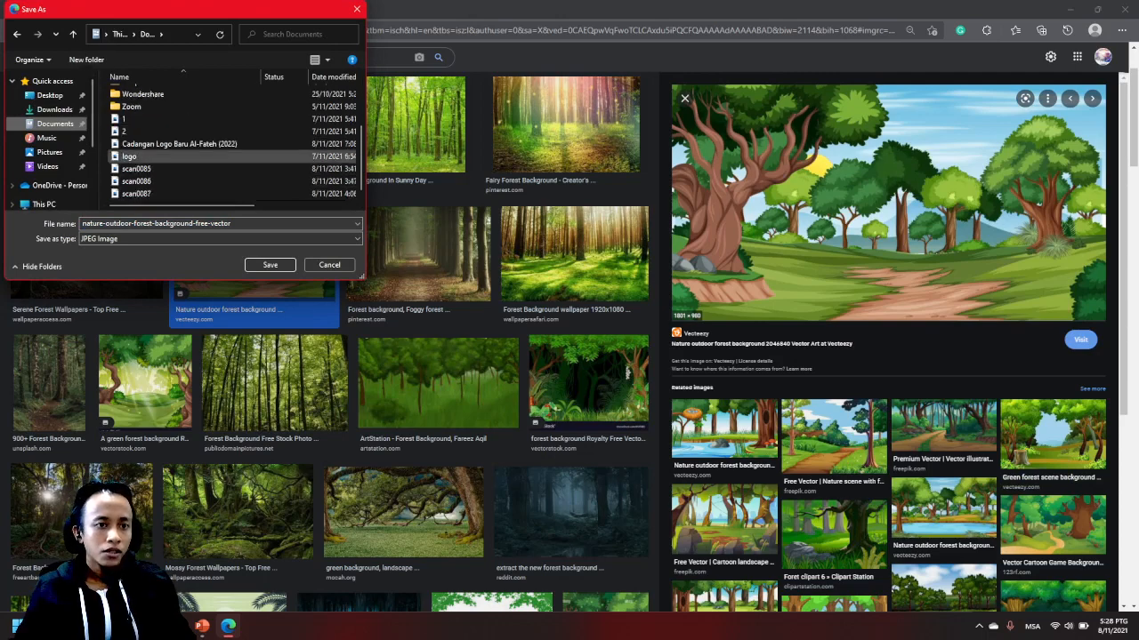
scroll(231, 143, up, 2)
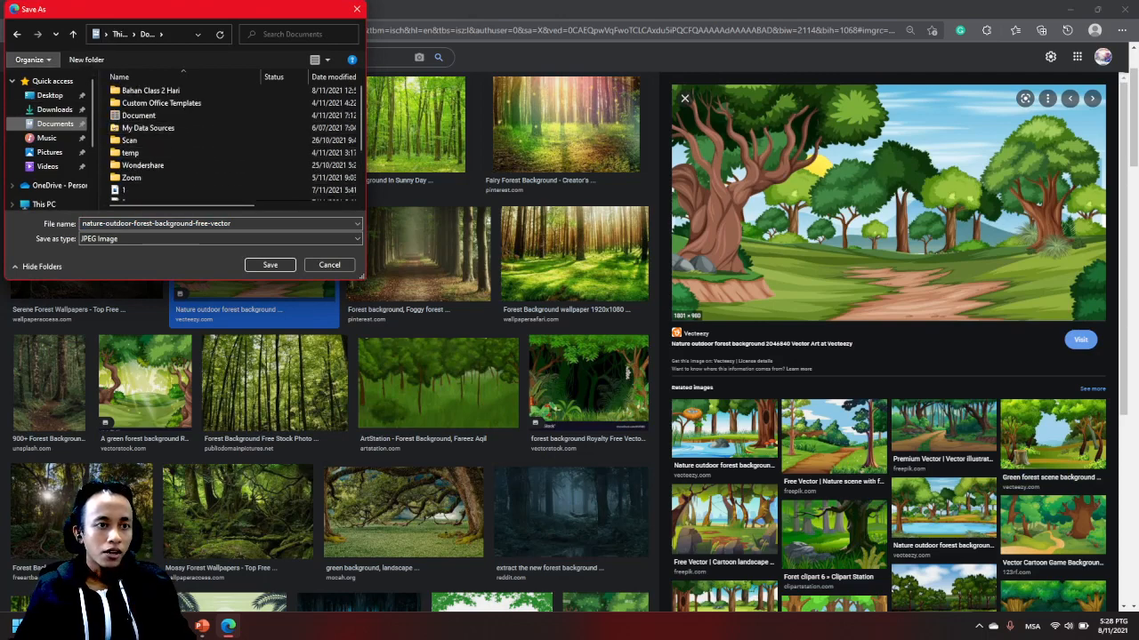
- Create a folder named "SLide Video" in Documents and save the forest image into it as a JPEG
click(86, 60)
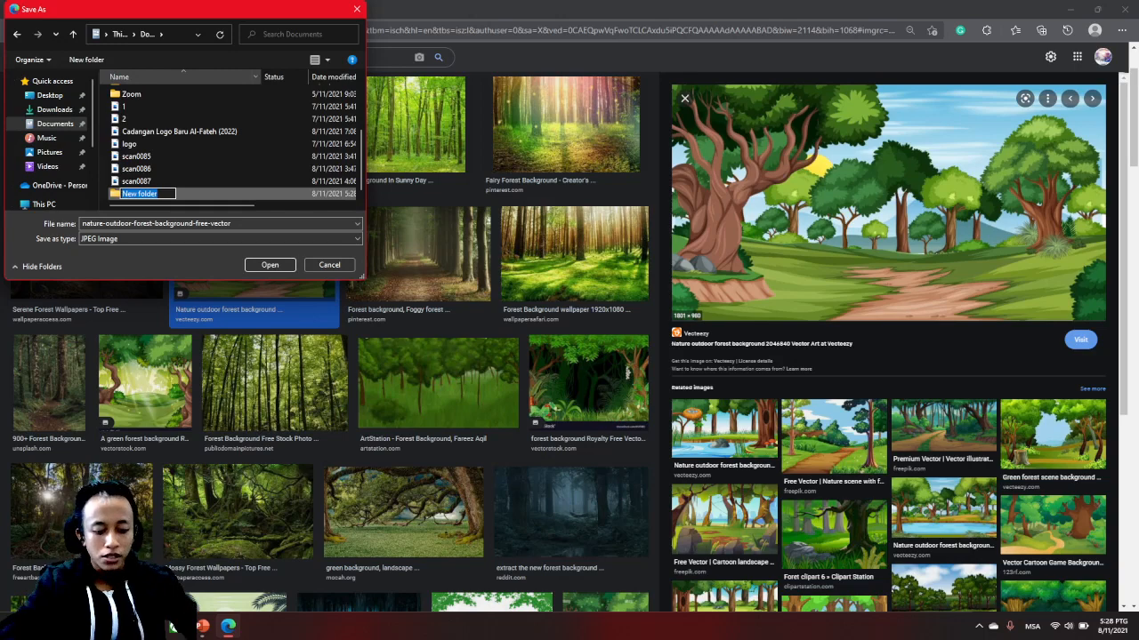
text(SLide)
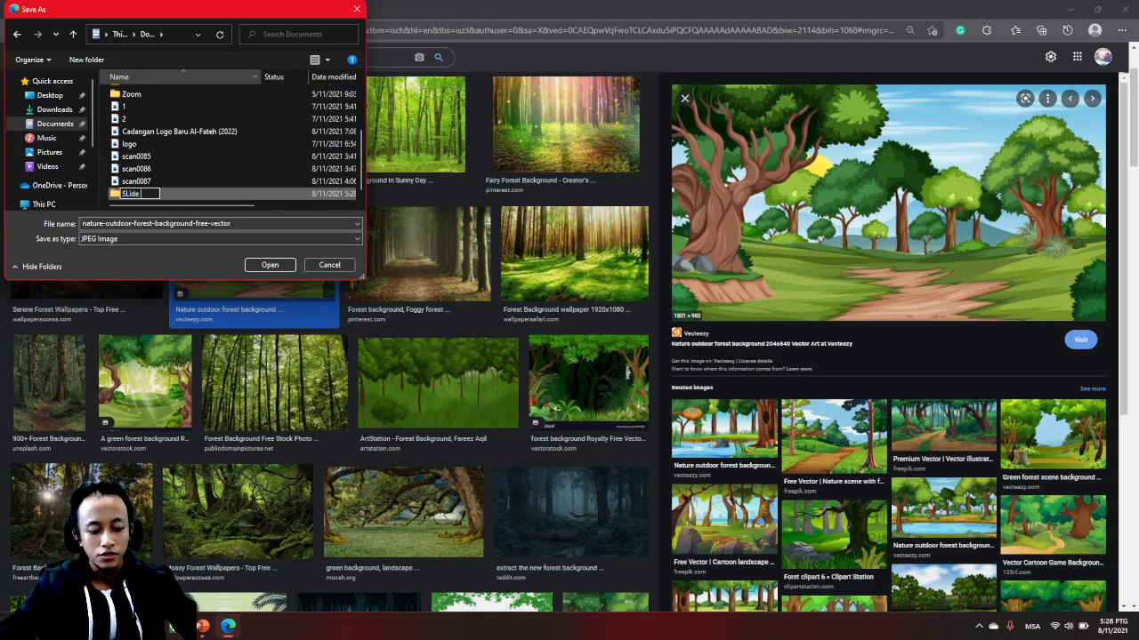
text( Video)
key(Return)
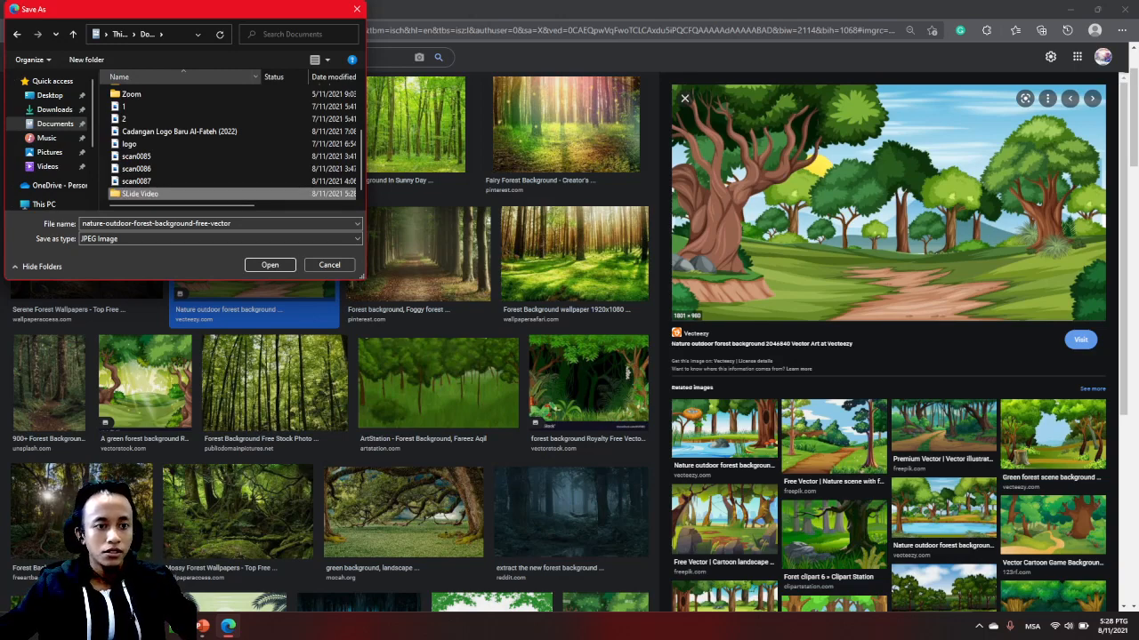
key(Return)
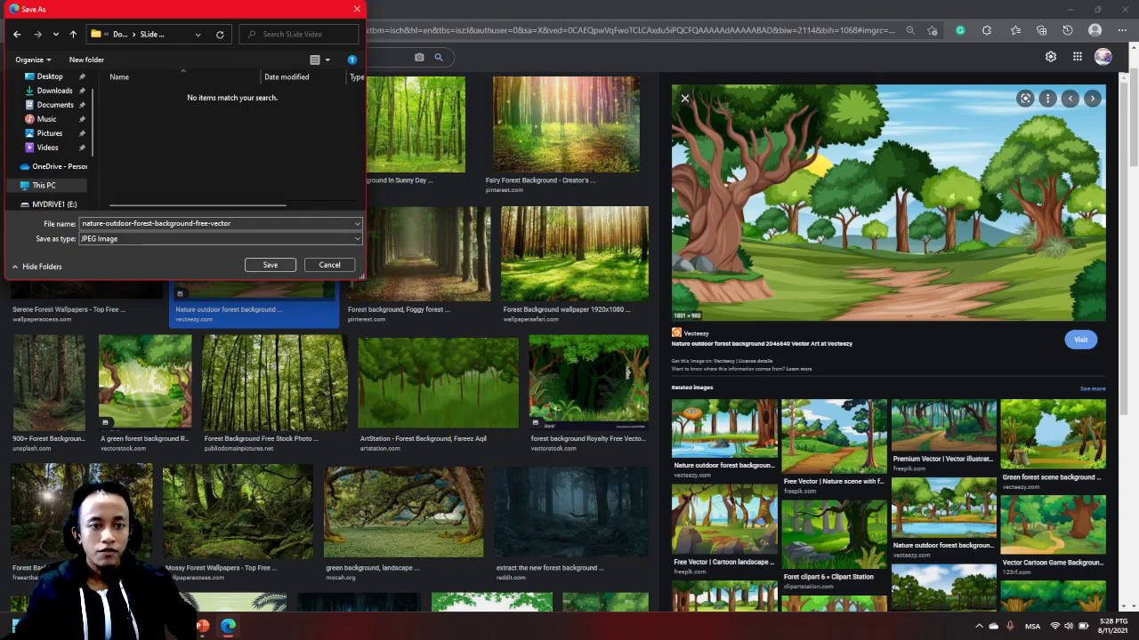
click(269, 265)
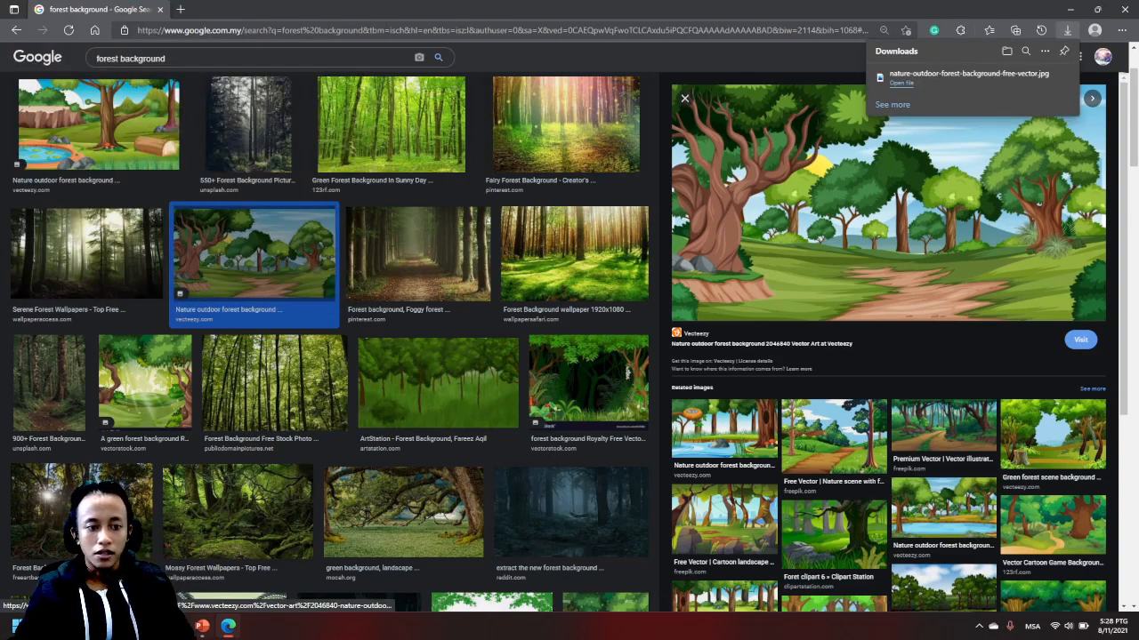
- Switch to PowerPoint and save the presentation as "Slide Video" in the Documents folder "SLide Video"
key(alt+Tab)
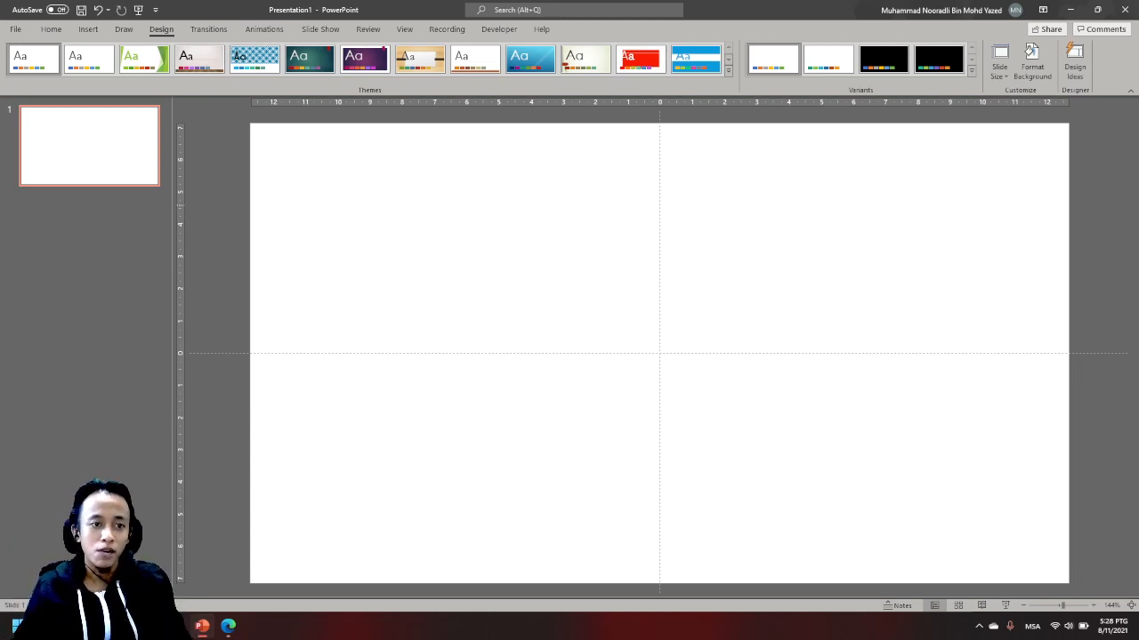
click(16, 28)
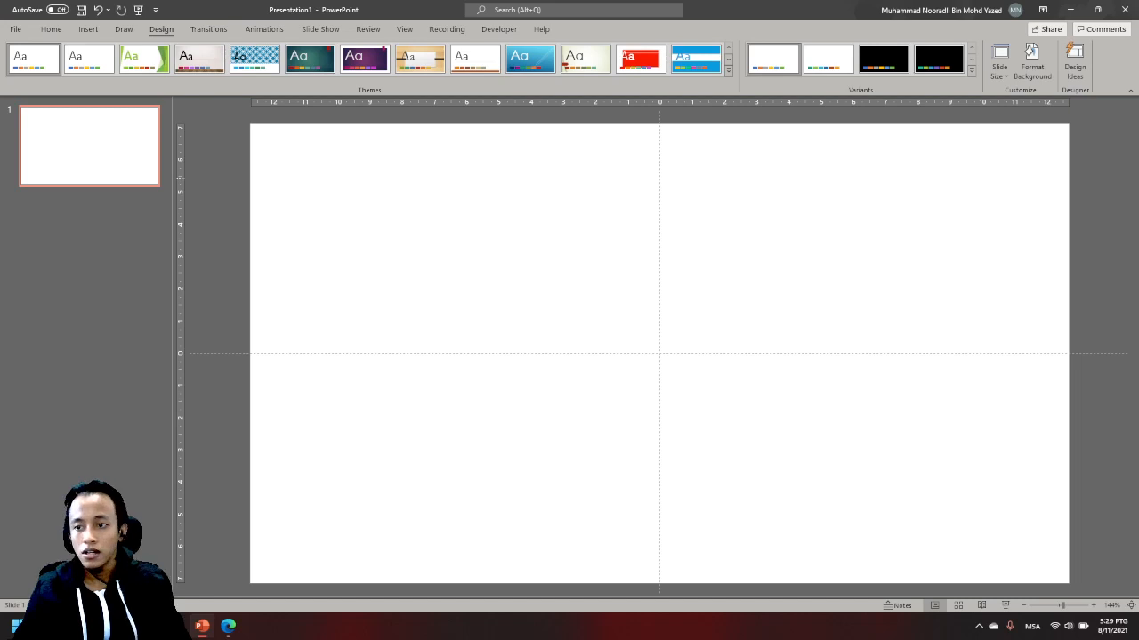
key(F12)
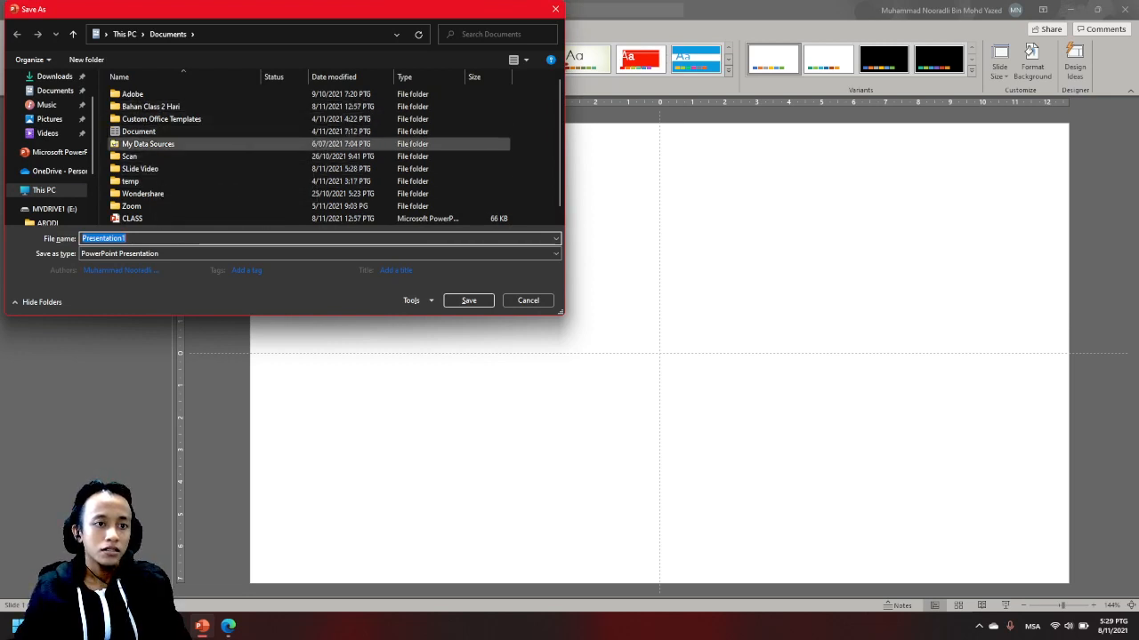
click(141, 169)
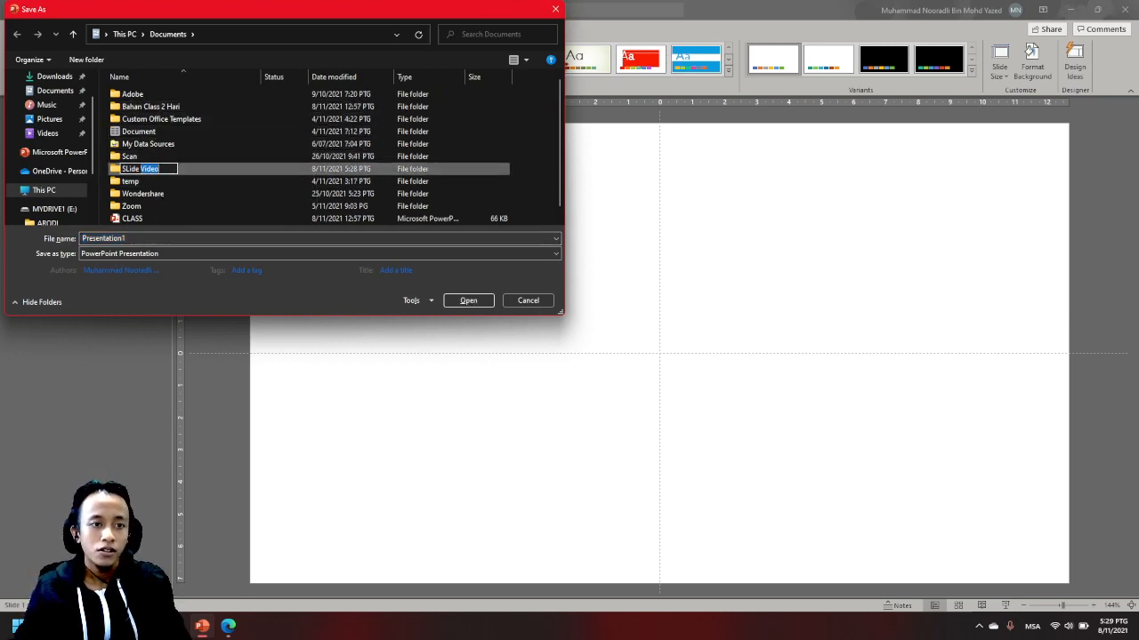
double_click(140, 169)
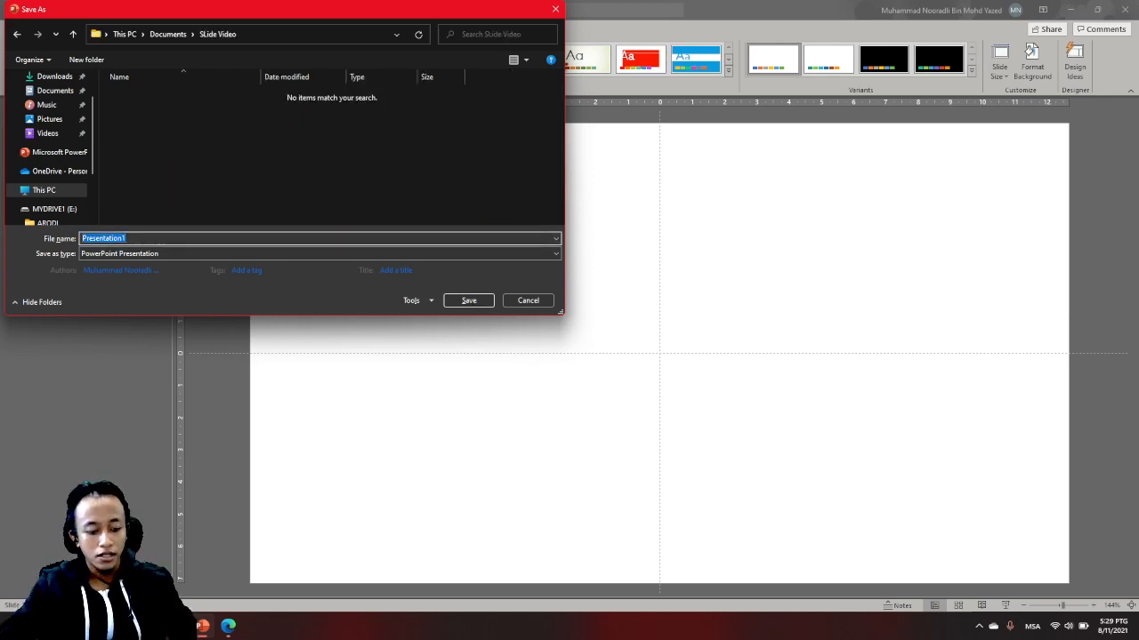
text(Slide)
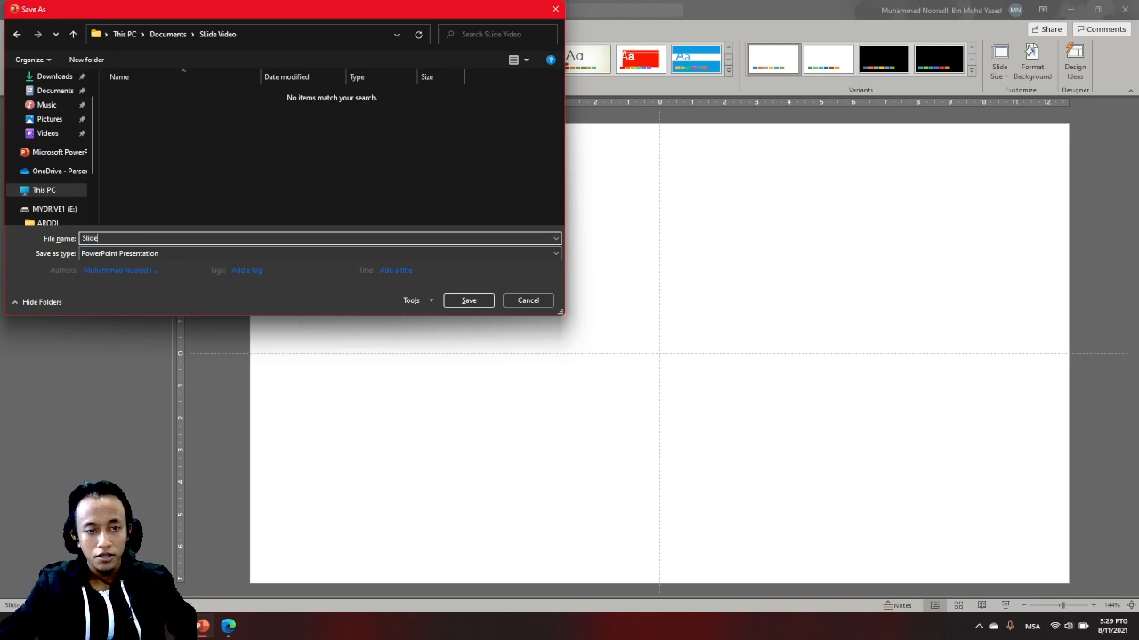
text( Video)
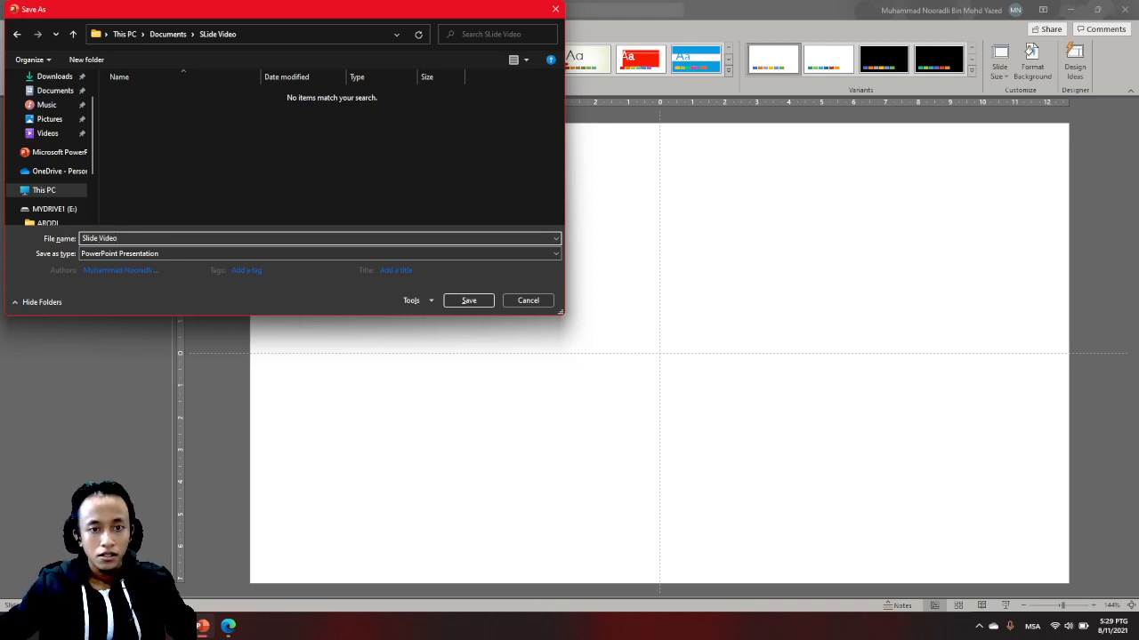
key(Return)
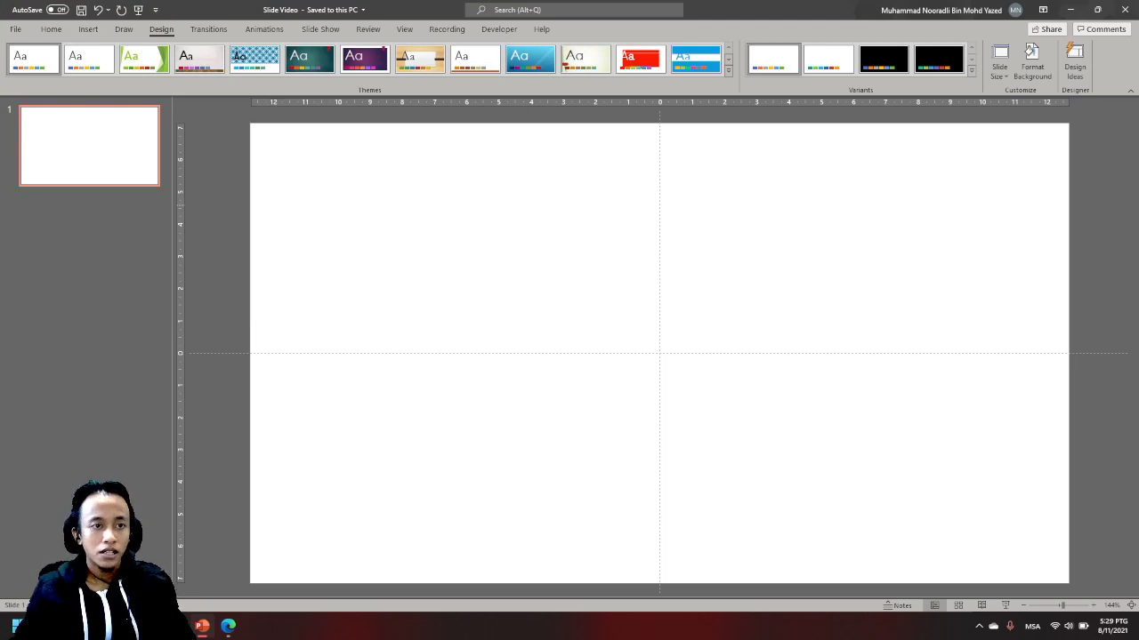
- Insert the picture nature-outdoor-forest-background-free-vector from this device onto the slide and dismiss the Design Ideas suggestions
click(88, 28)
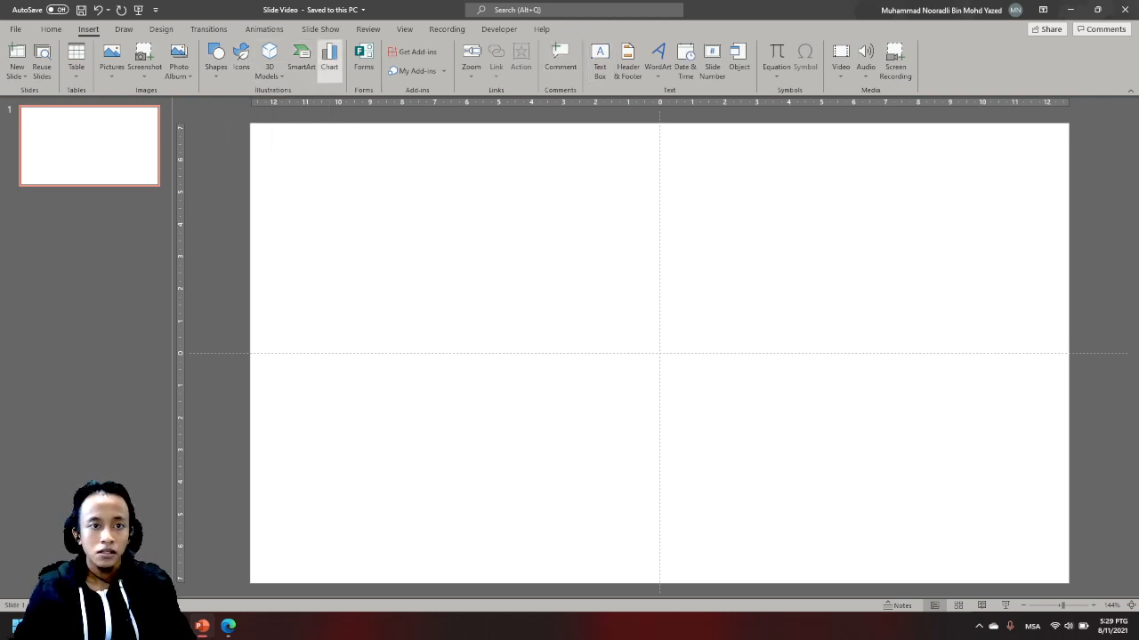
click(111, 61)
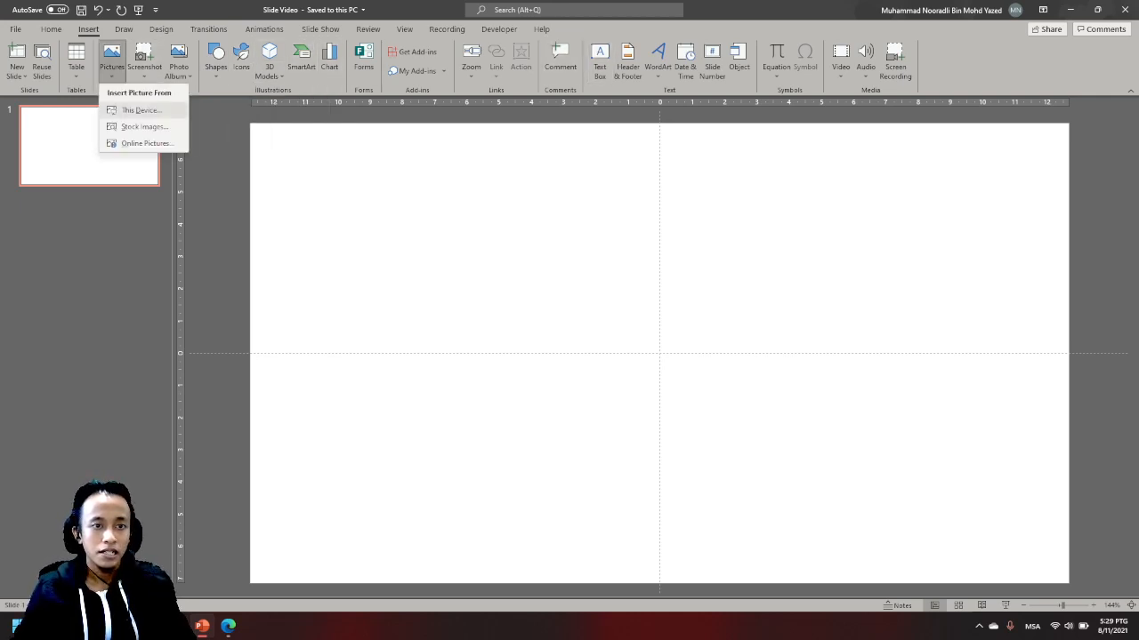
click(140, 110)
click(138, 115)
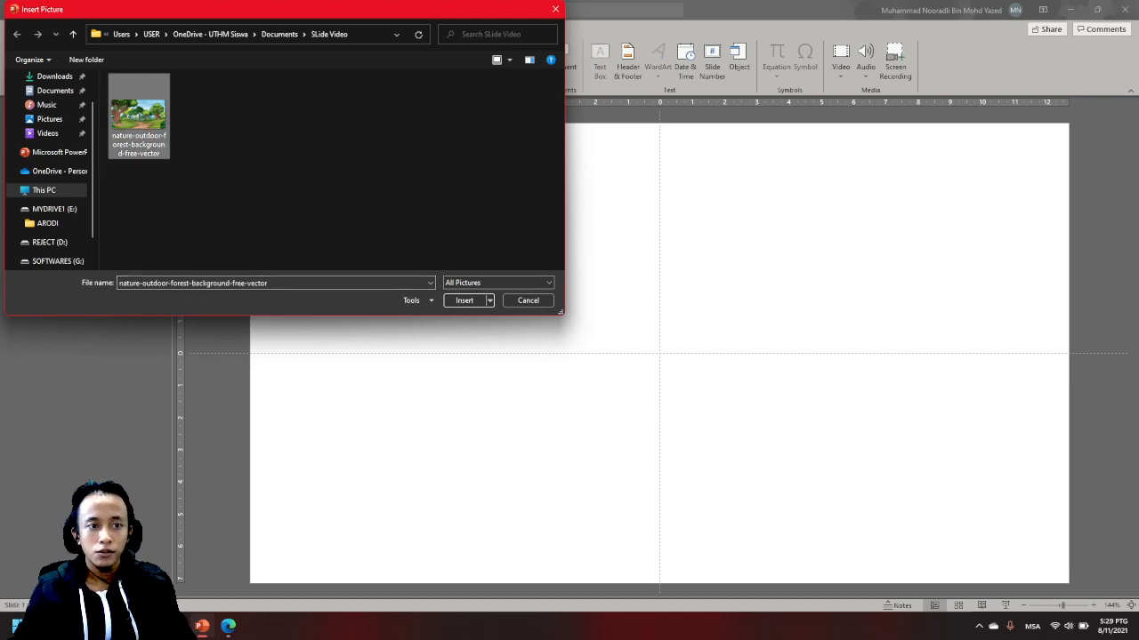
click(464, 299)
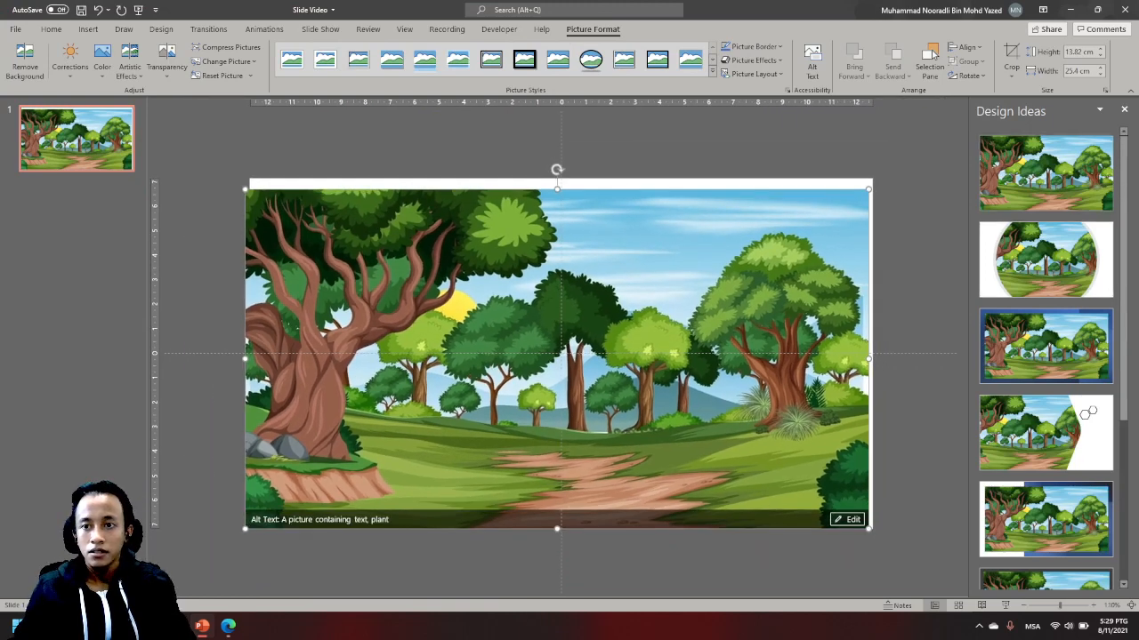
click(1124, 110)
- Move the forest picture completely off the slide into the empty workspace beside it, level with the slide's upper edge
drag(559, 280, 845, 314)
drag(545, 320, 781, 298)
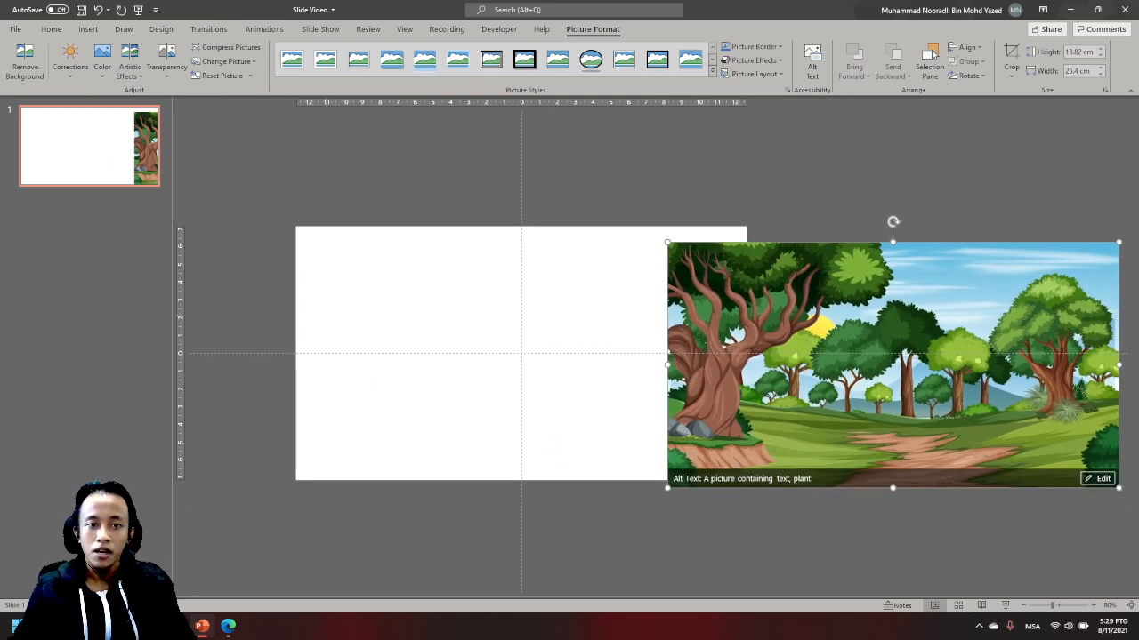
drag(828, 356, 940, 340)
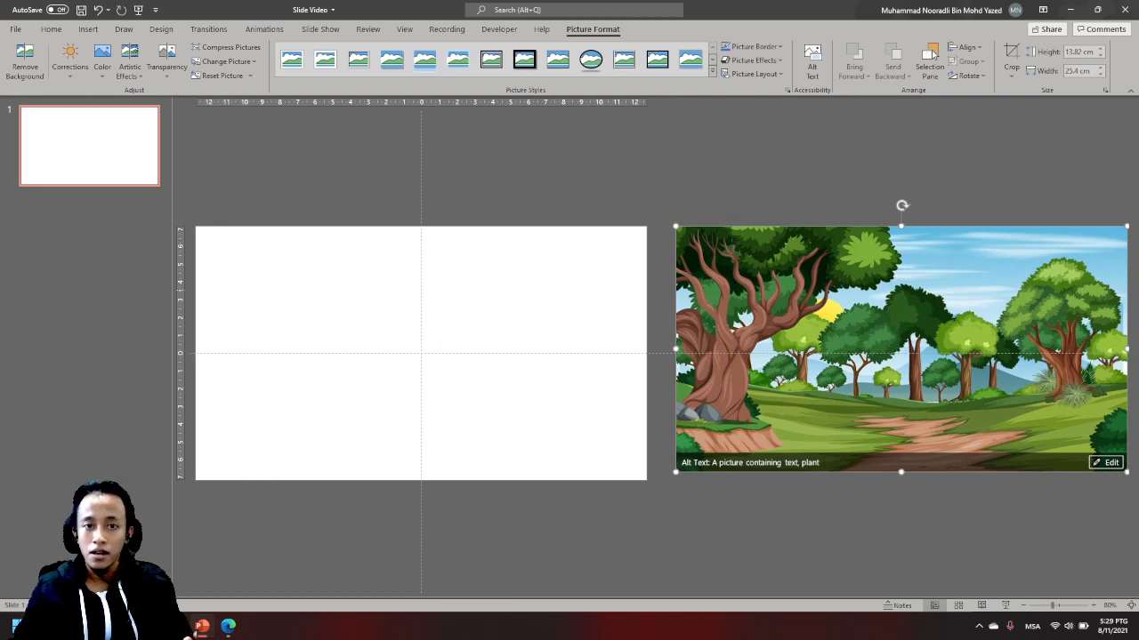
mouse_move(922, 378)
mouse_down()
mouse_move(891, 398)
mouse_move(914, 379)
mouse_up()
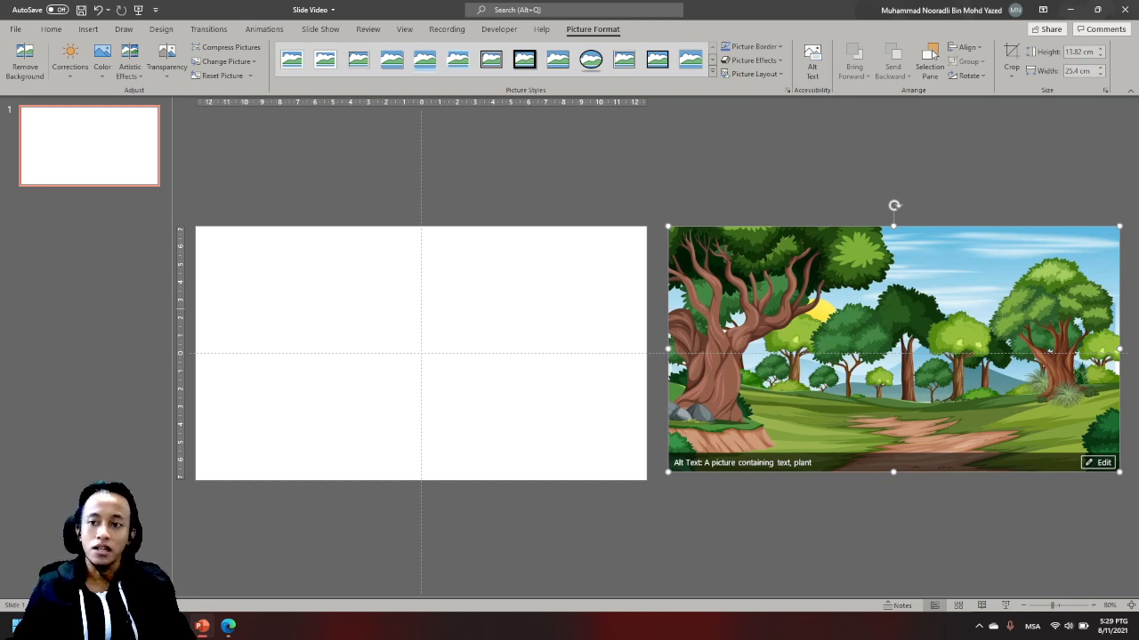
- Move the forest picture back onto the slide's upper edge and enlarge it proportionally to about 15.17 by 27.87 cm
drag(981, 317, 513, 317)
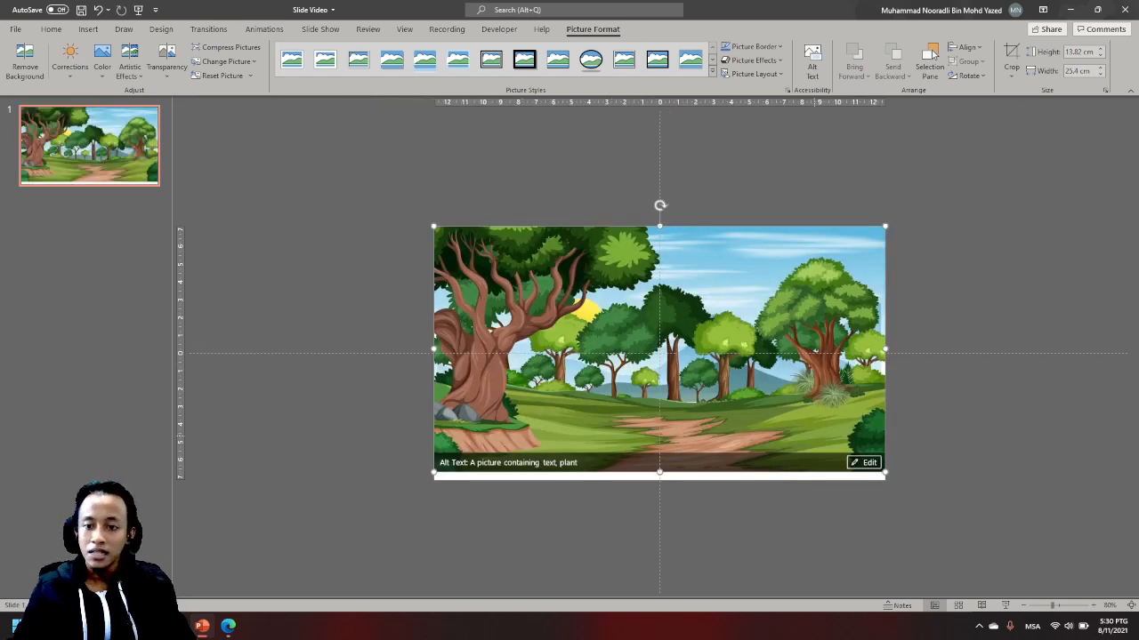
drag(885, 476, 929, 496)
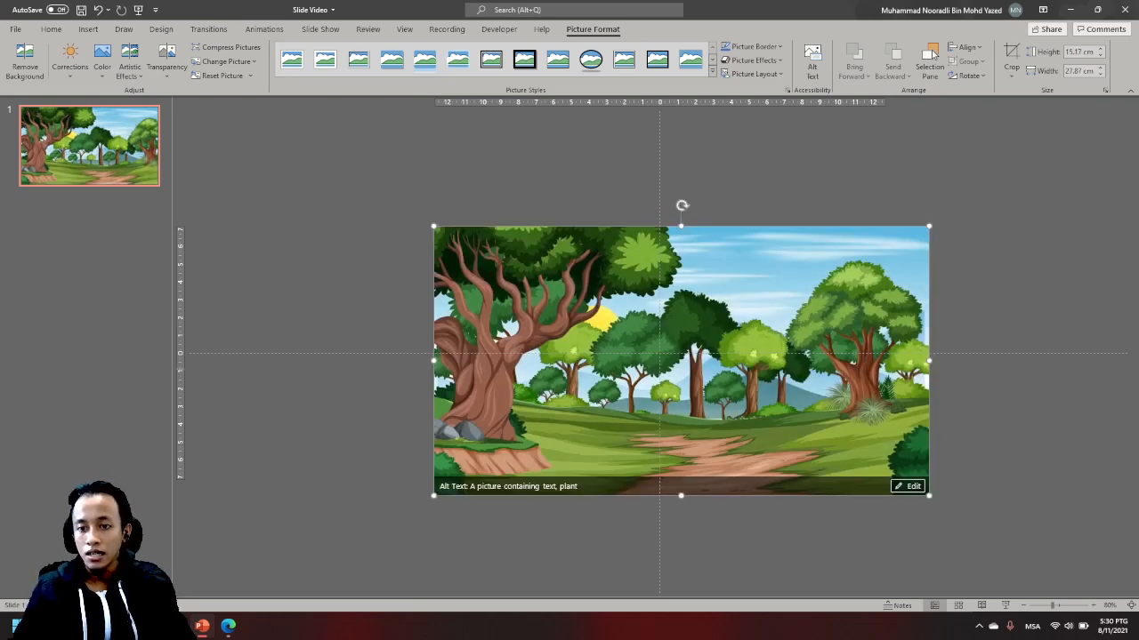
- Try narrowing the forest picture from its side without keeping its proportions, and undo the change
drag(929, 360, 899, 356)
key(ctrl+z)
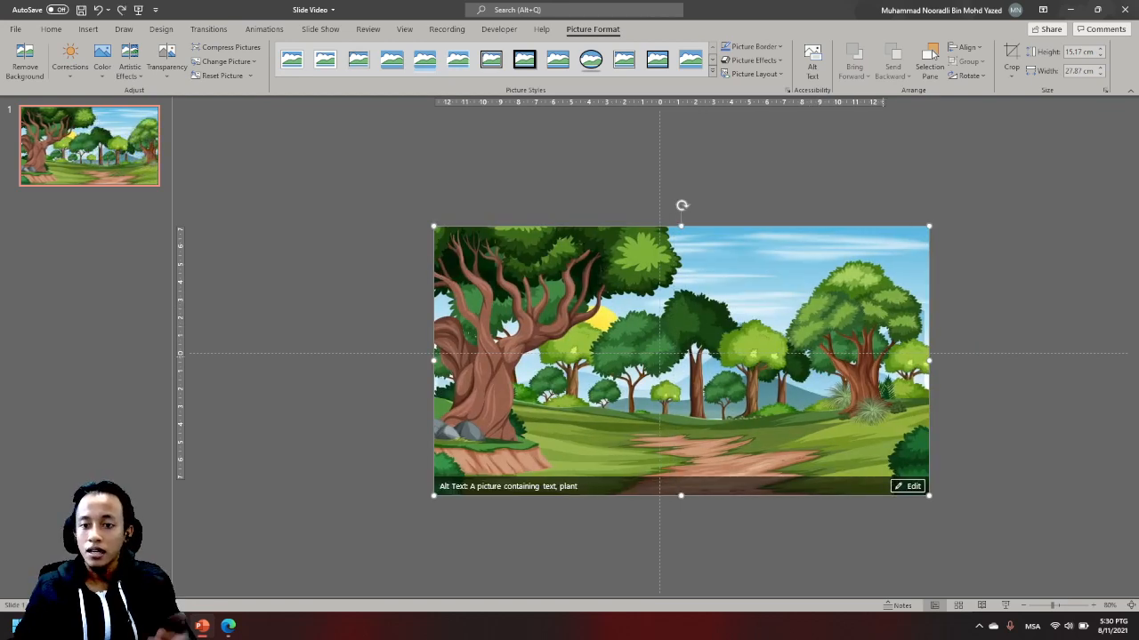
- Fine-tune the forest picture's size from its corners, center it so it covers the whole slide, and deselect it
mouse_move(929, 496)
mouse_down()
mouse_move(953, 508)
mouse_move(925, 493)
mouse_up()
drag(433, 226, 420, 219)
drag(644, 311, 633, 309)
click(961, 366)
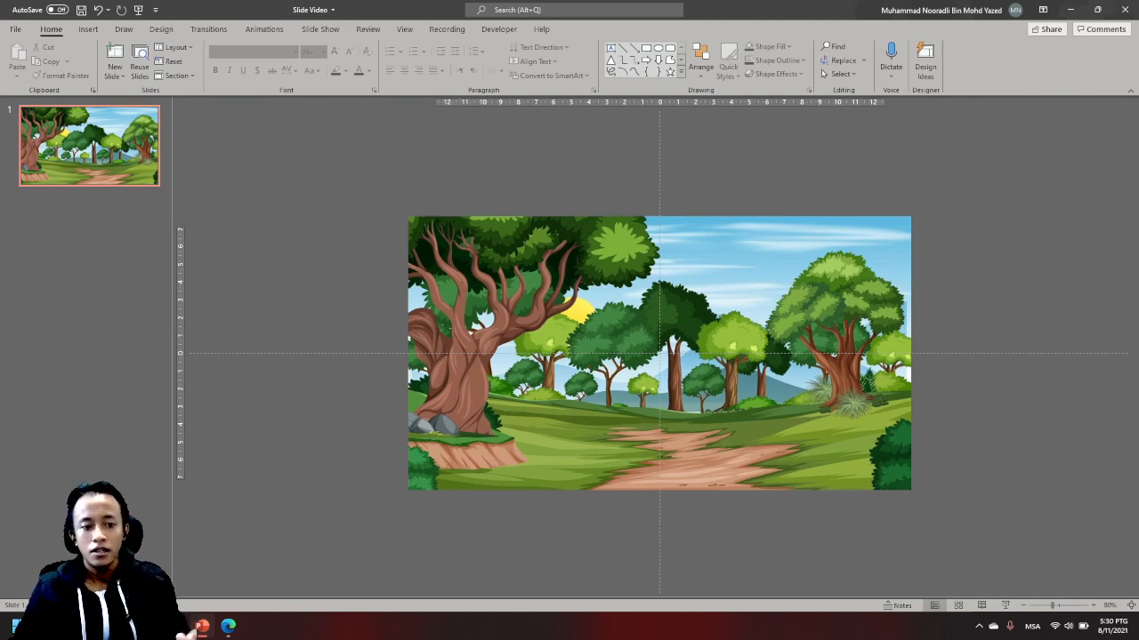
- Switch back to Microsoft Edge and search Google Images for "buffalo"
key(alt+Tab)
scroll(569, 338, up, 1)
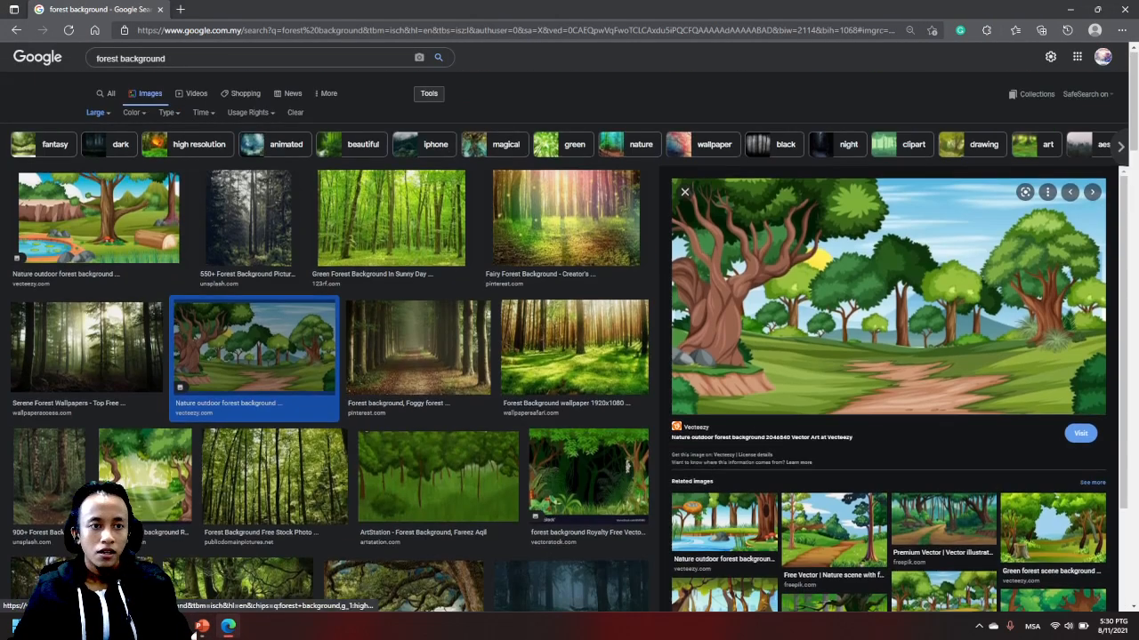
drag(167, 65, 66, 64)
text(buff)
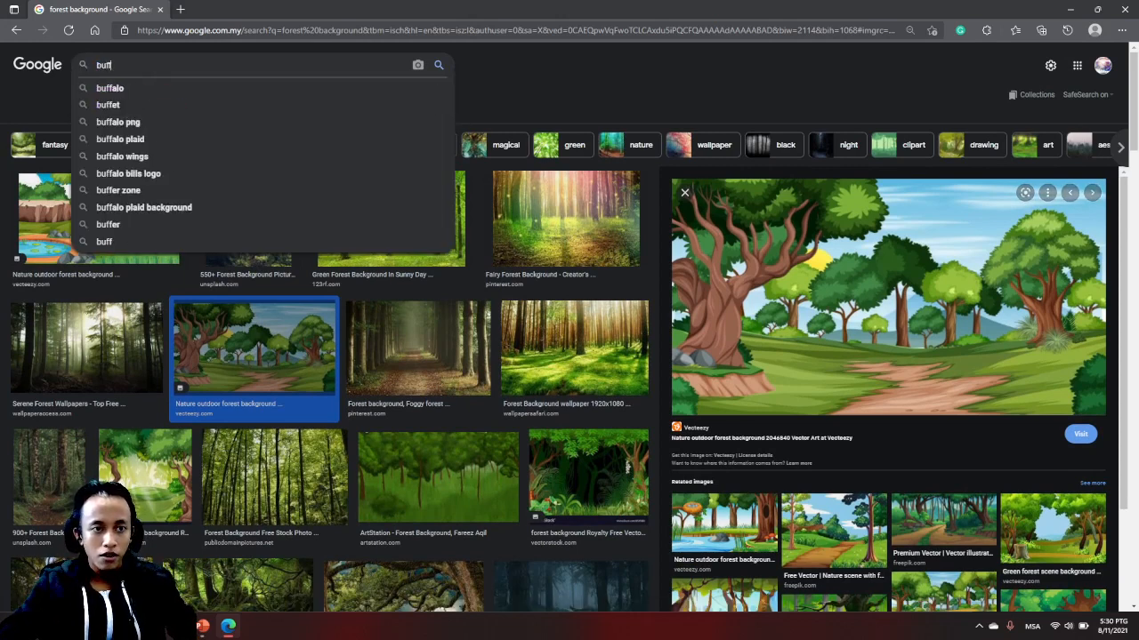
key(Down)
key(Return)
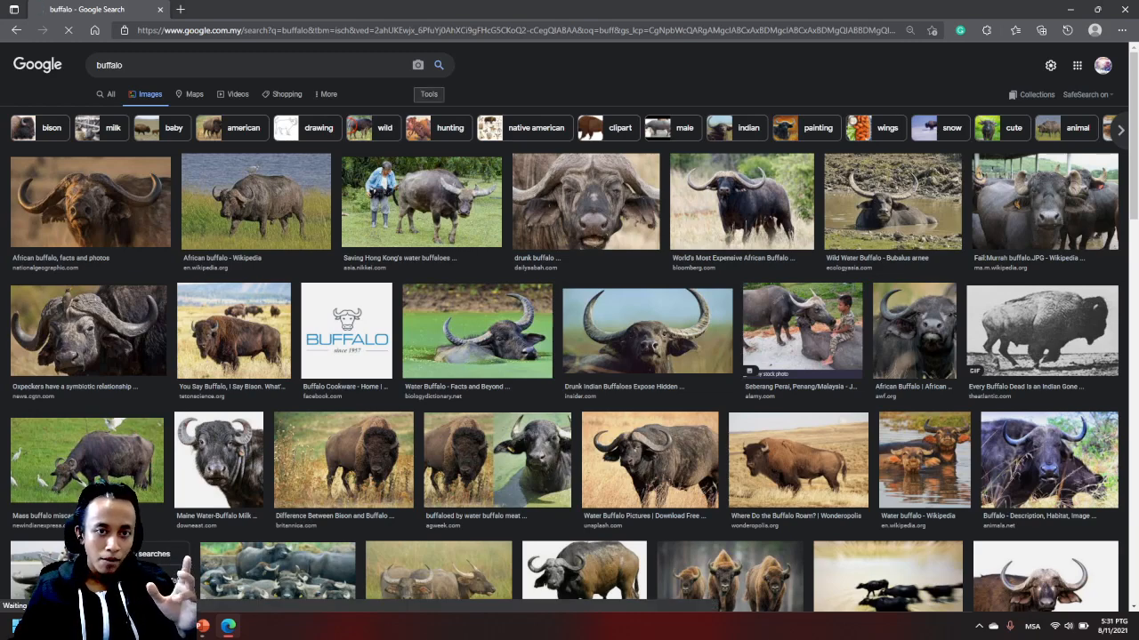
- Filter the buffalo image results to transparent color and the Clip Art type
click(429, 94)
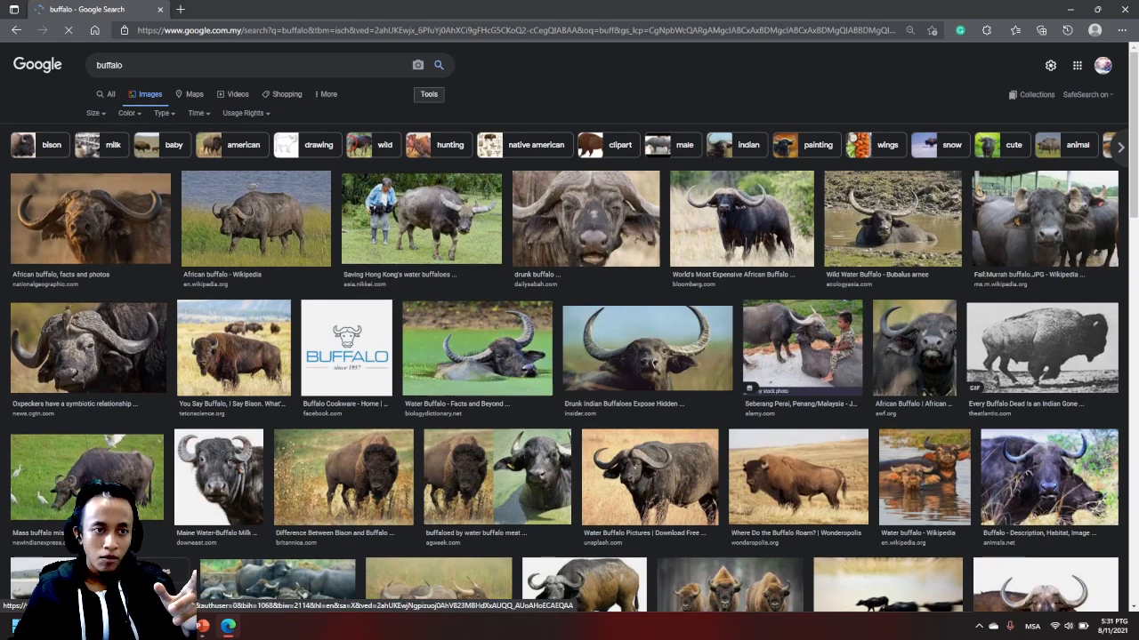
click(95, 113)
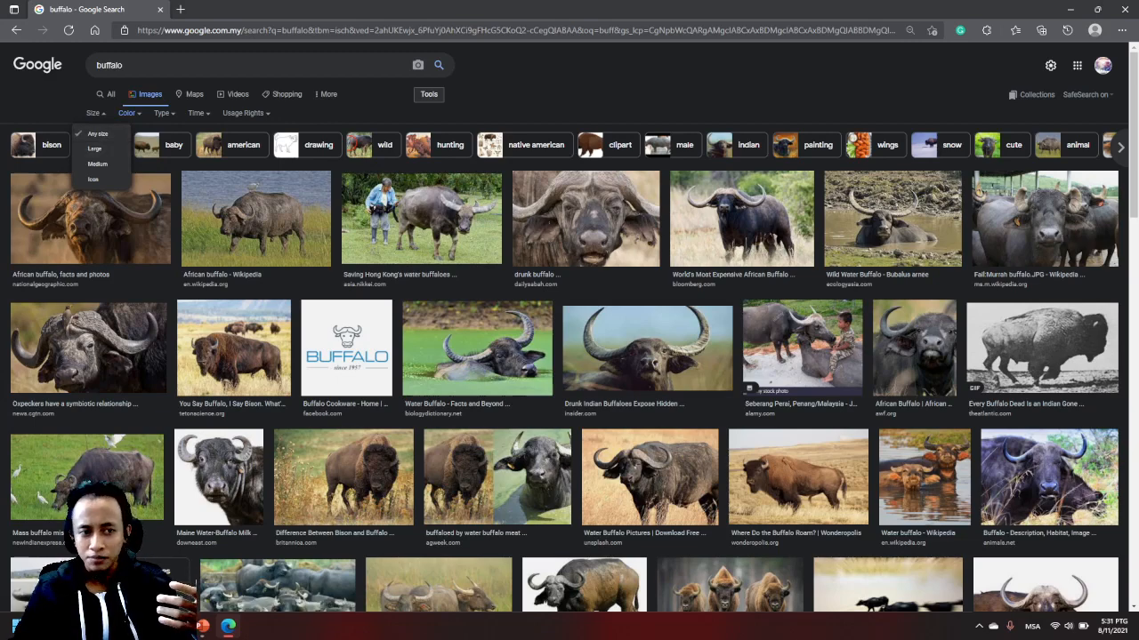
click(129, 113)
click(129, 113)
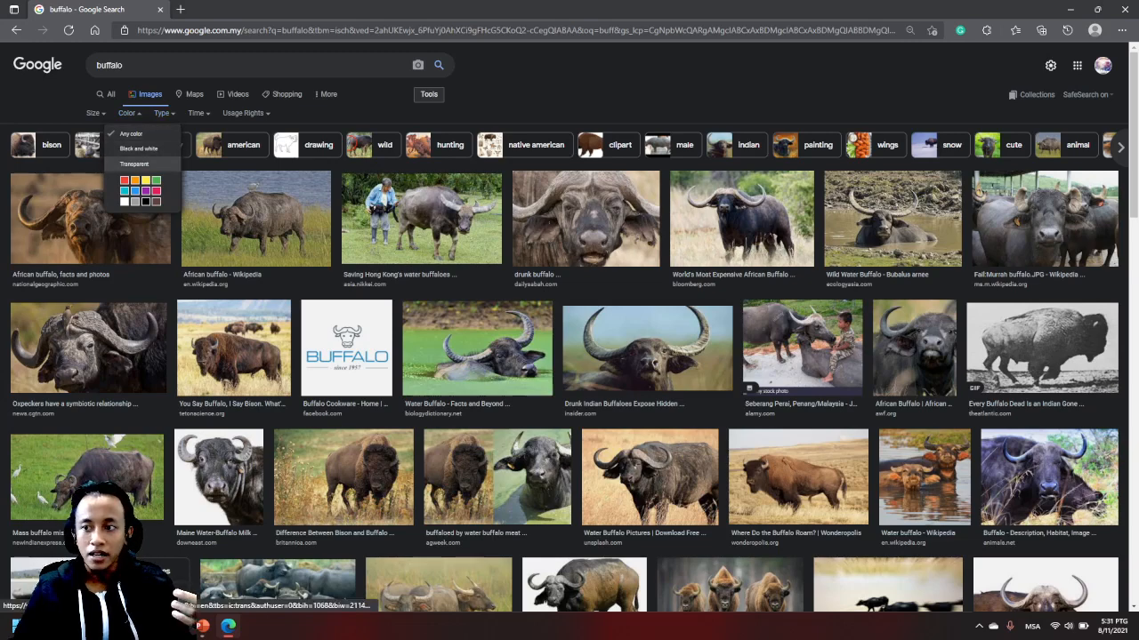
click(135, 164)
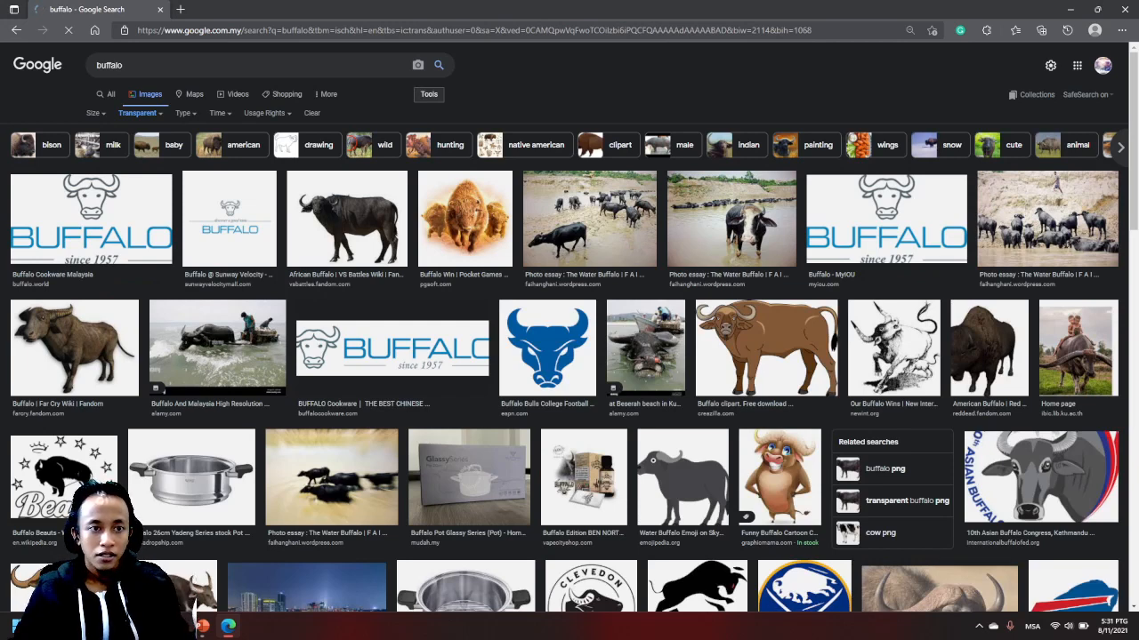
click(183, 113)
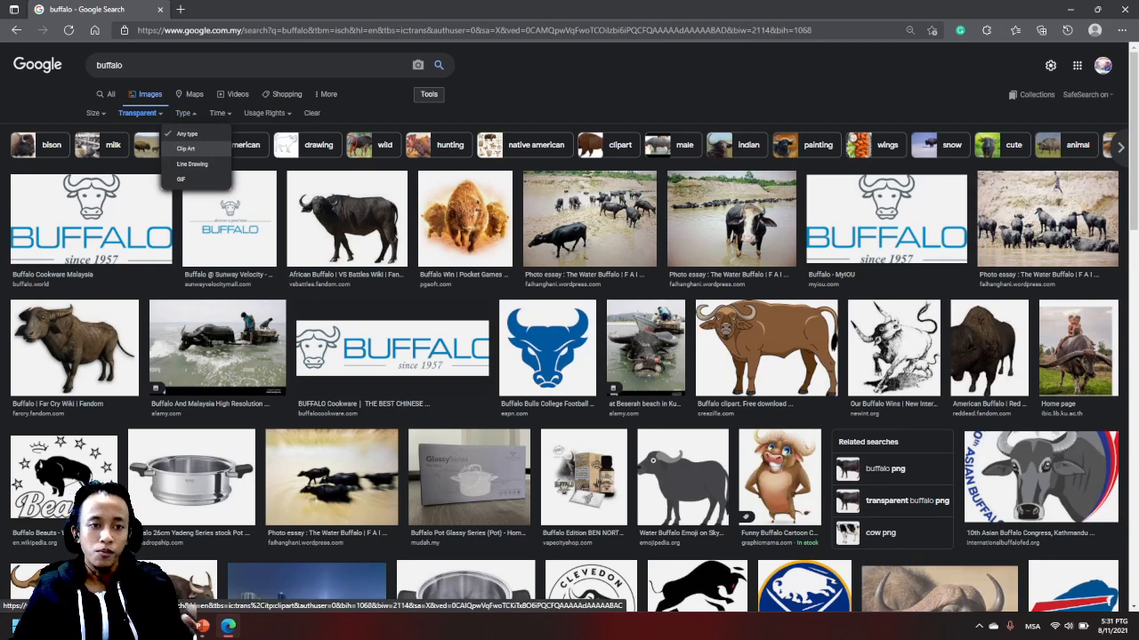
click(185, 149)
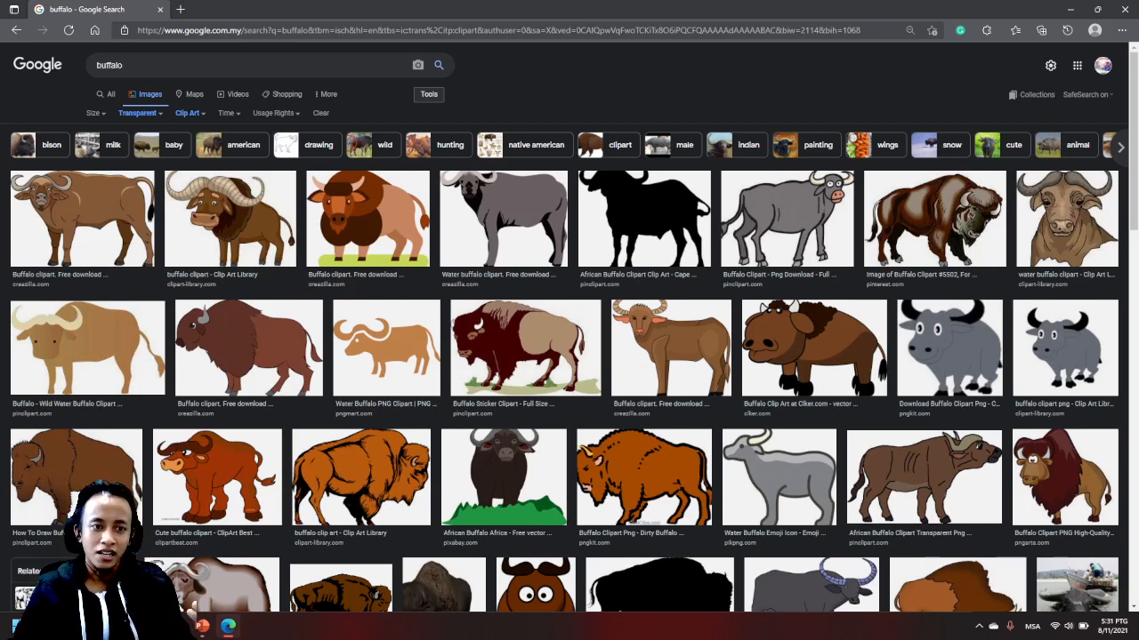
- Preview the Clip Art Library buffalo and the PinClipart wild water buffalo, and close the preview
click(229, 218)
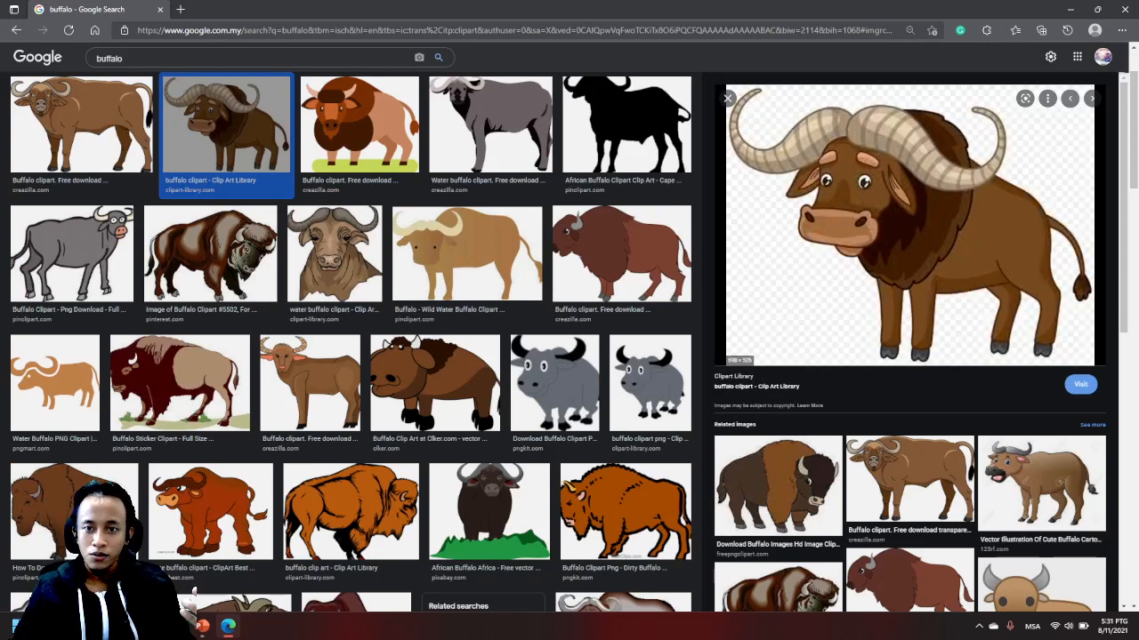
scroll(189, 605, up, 2)
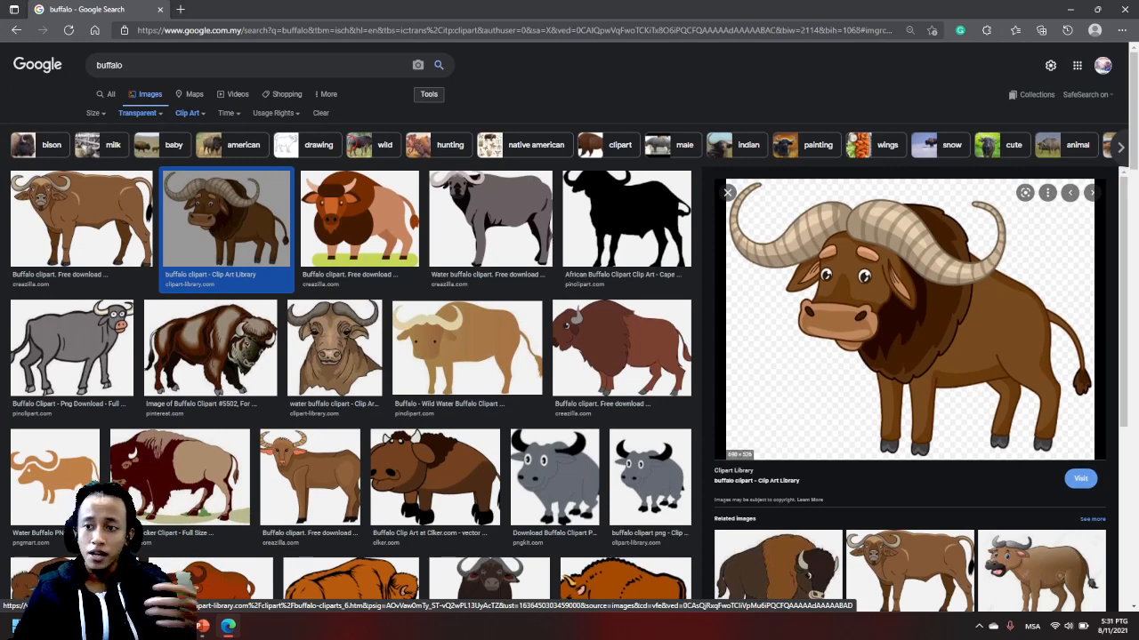
scroll(467, 258, down, 1)
click(467, 254)
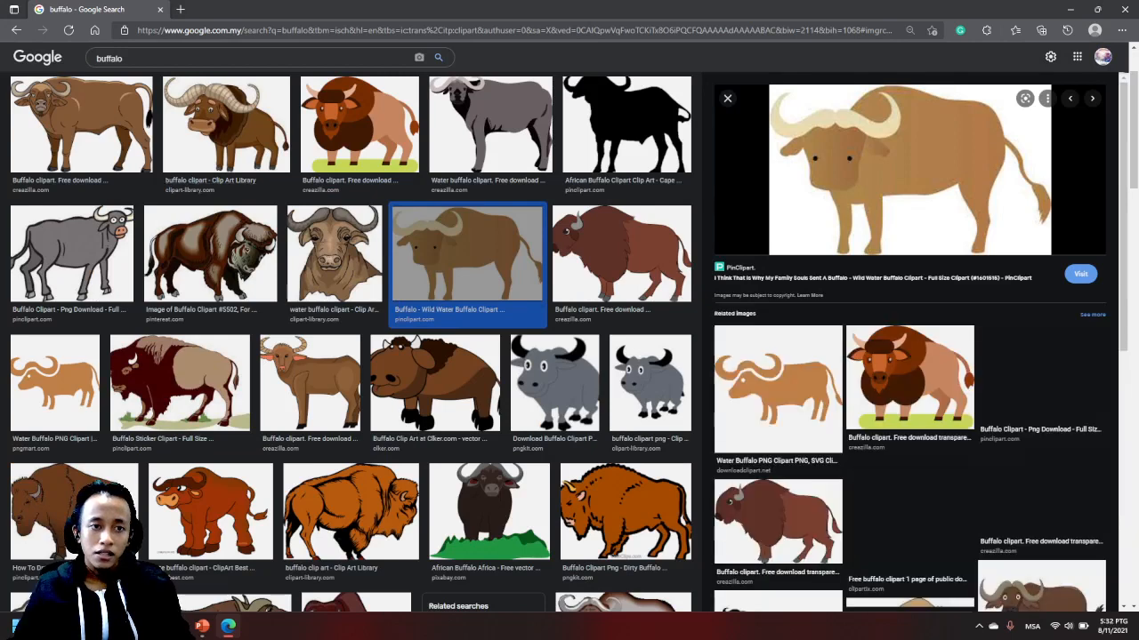
scroll(467, 257, up, 1)
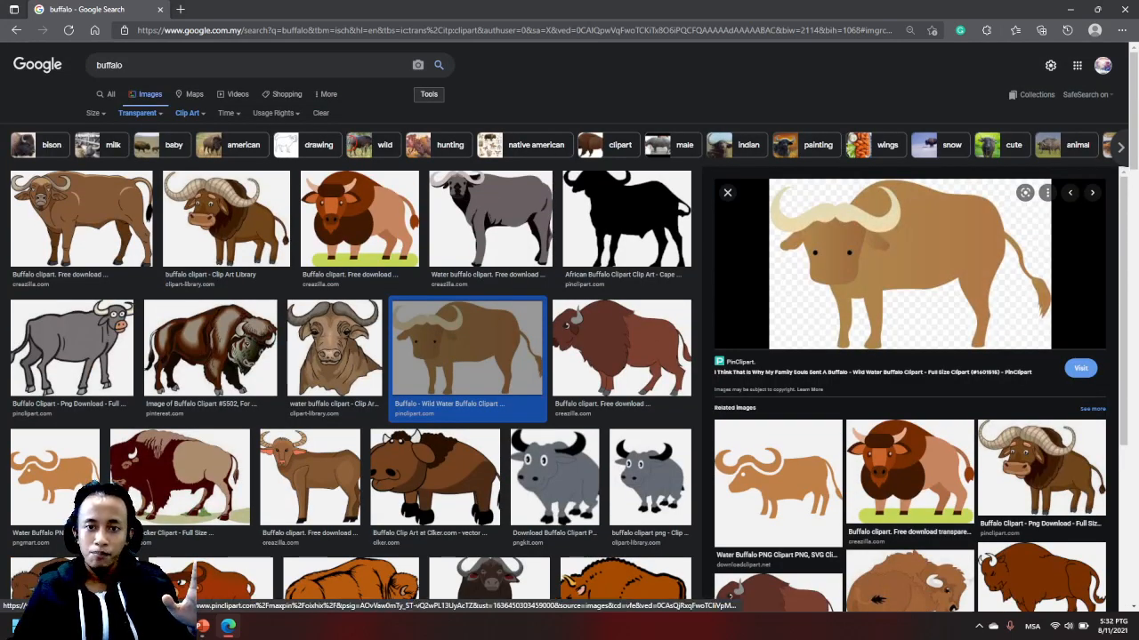
click(727, 193)
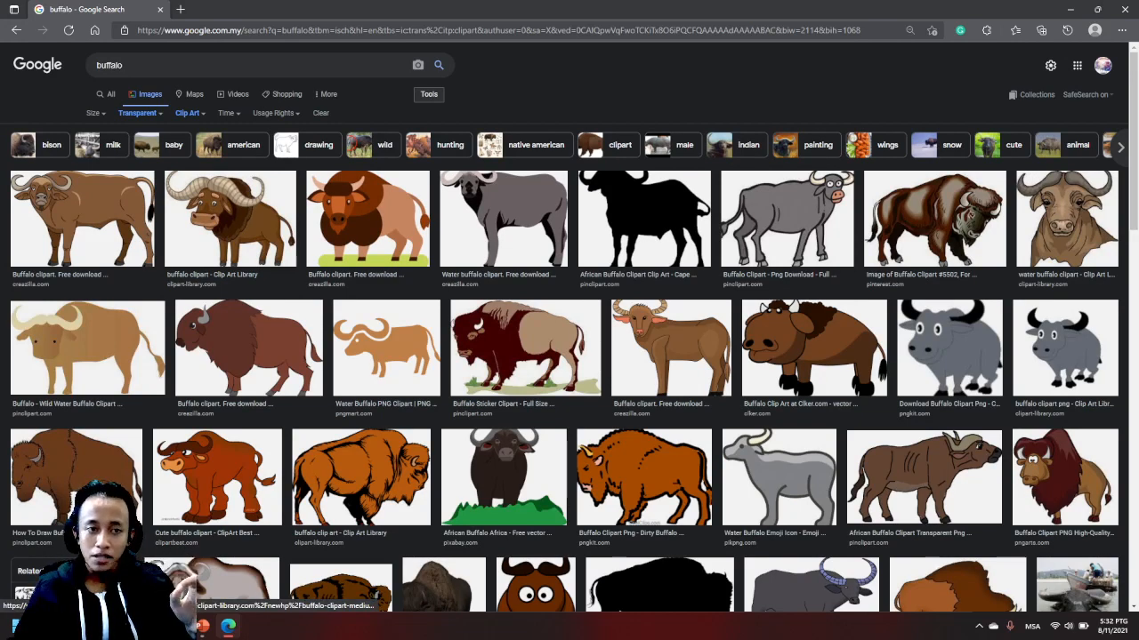
- Open the brown long-horned buffalo from Clip Art Library and save it as a PNG named "buffalo" in the SLide Video folder
click(230, 219)
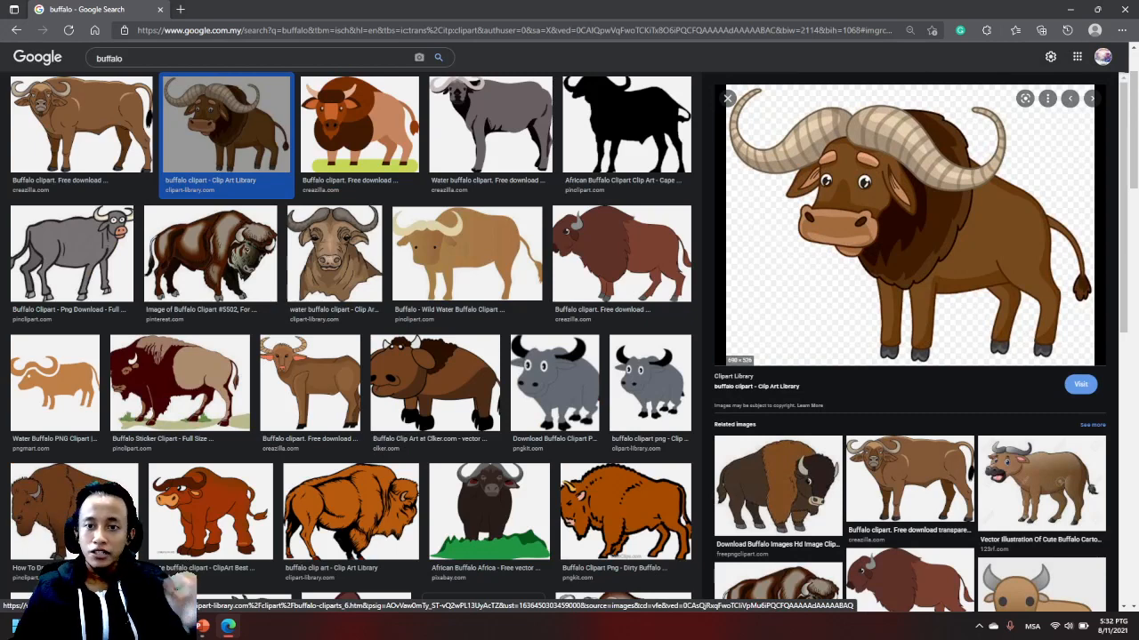
scroll(569, 355, up, 1)
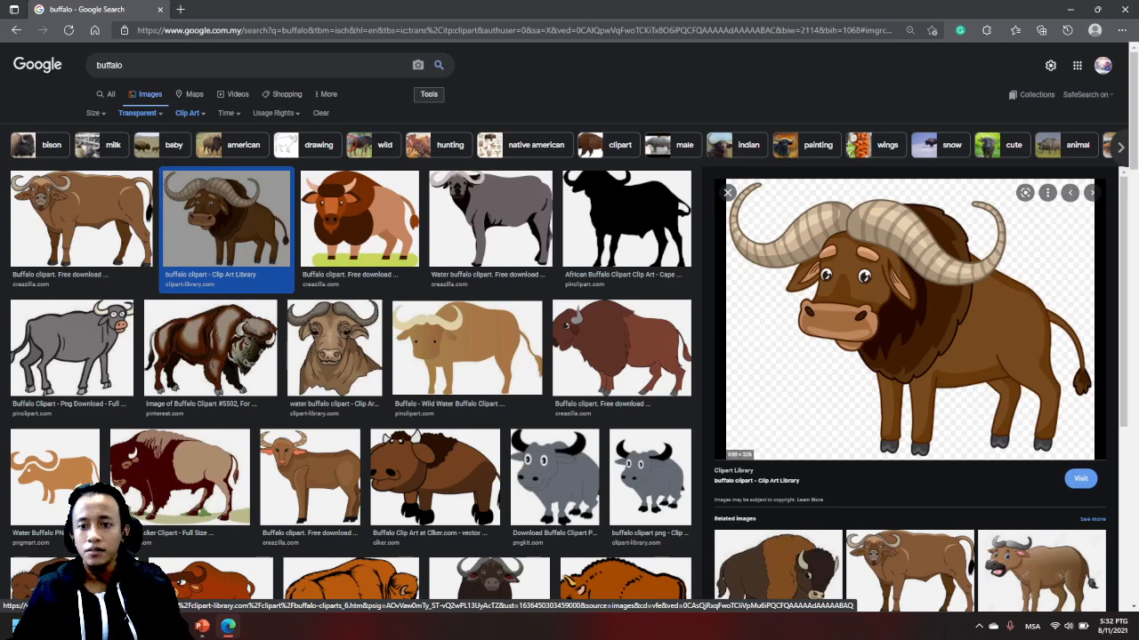
right_click(923, 320)
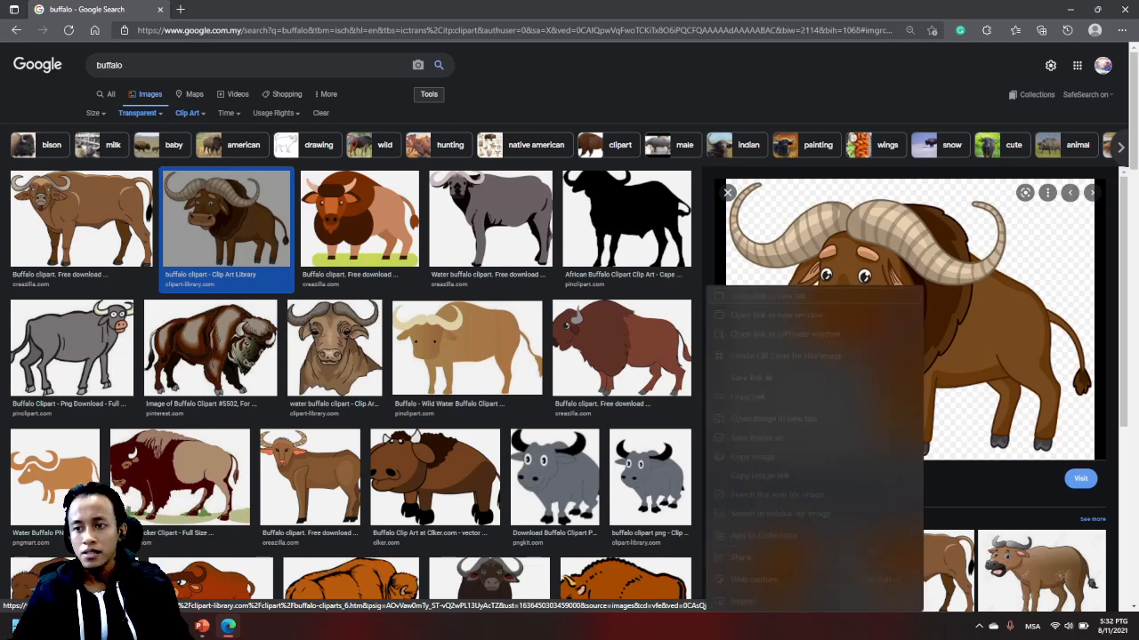
click(827, 437)
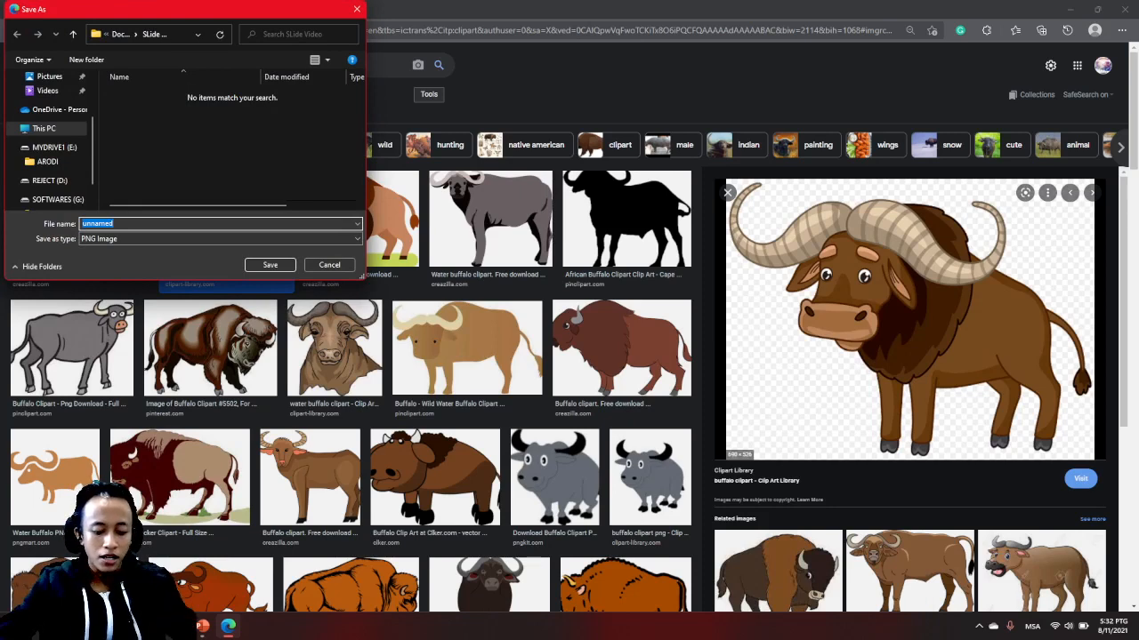
text(buff)
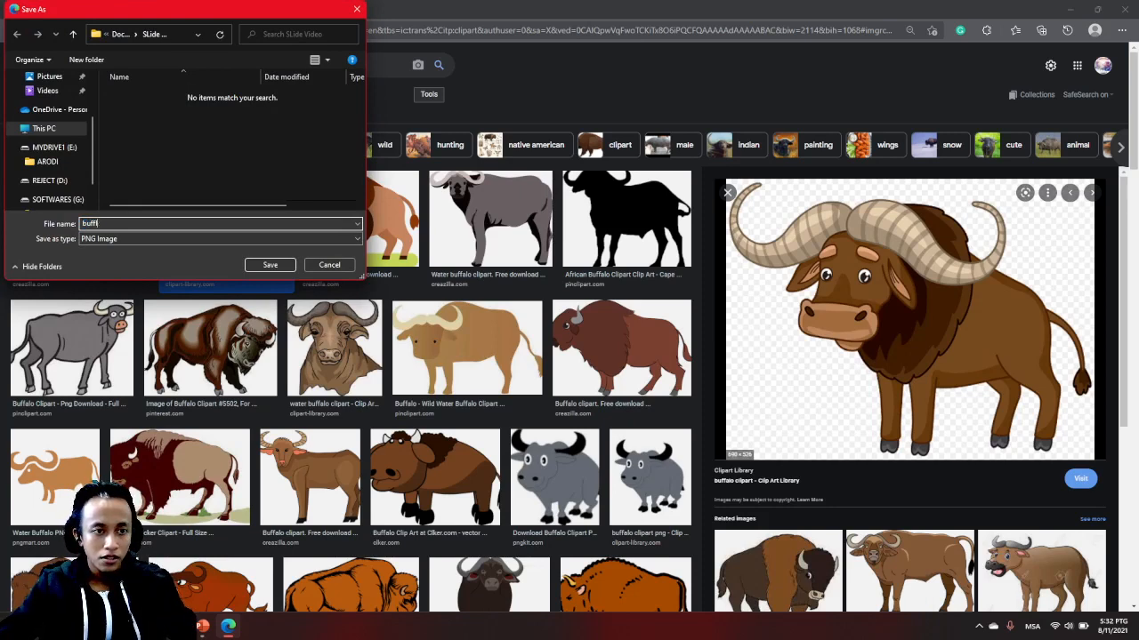
text(loal)
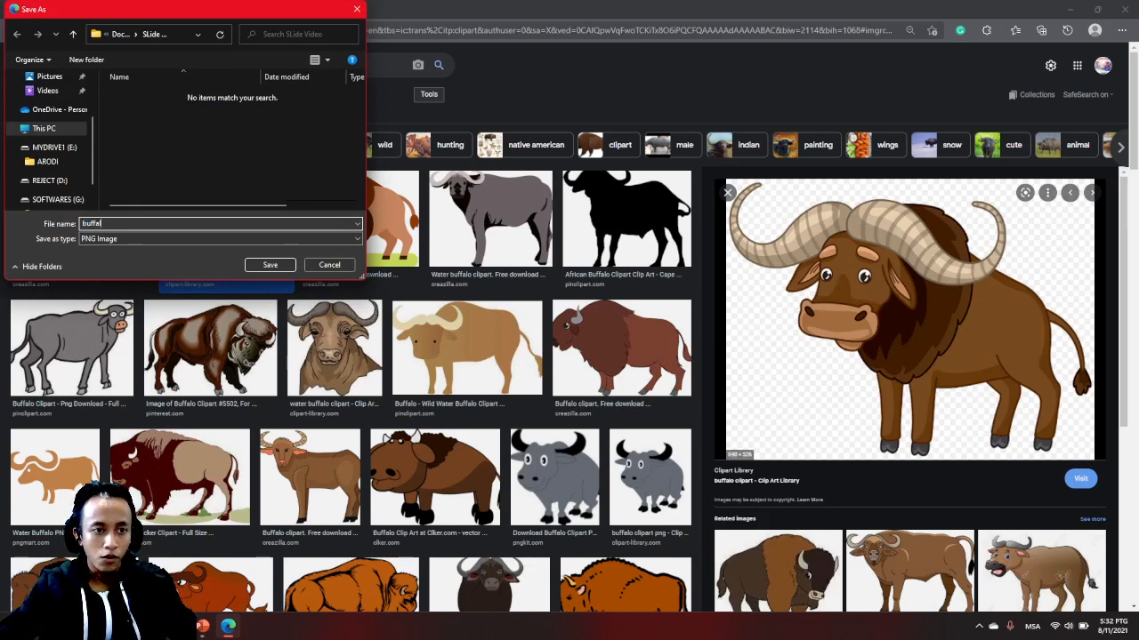
text(o)
key(Return)
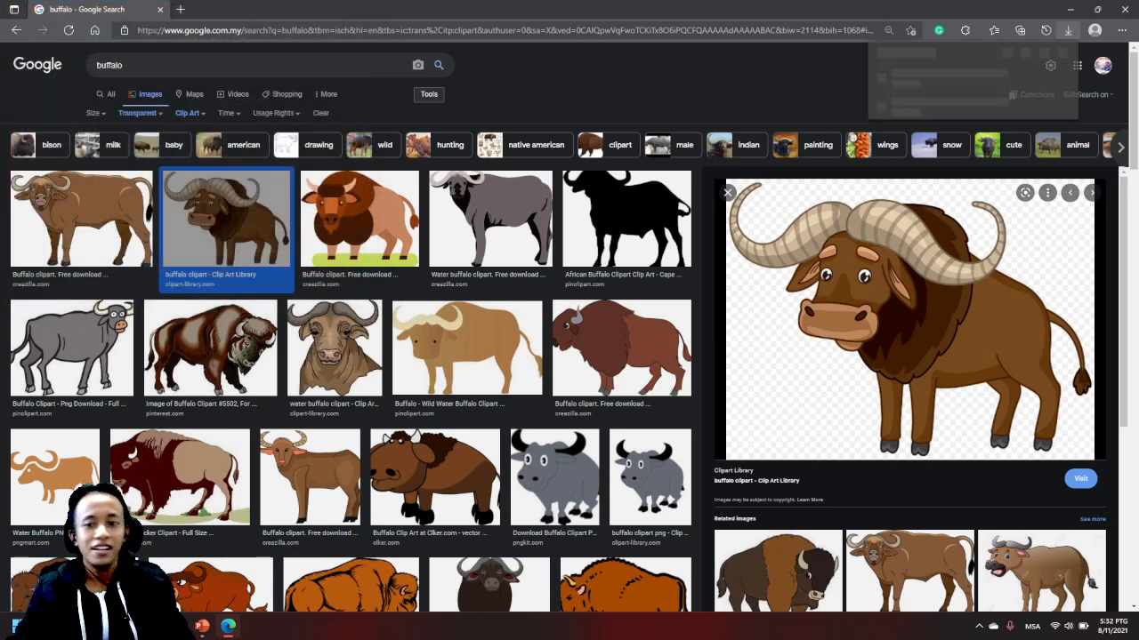
- Replace the image search with "tiger png"
drag(126, 65, 92, 64)
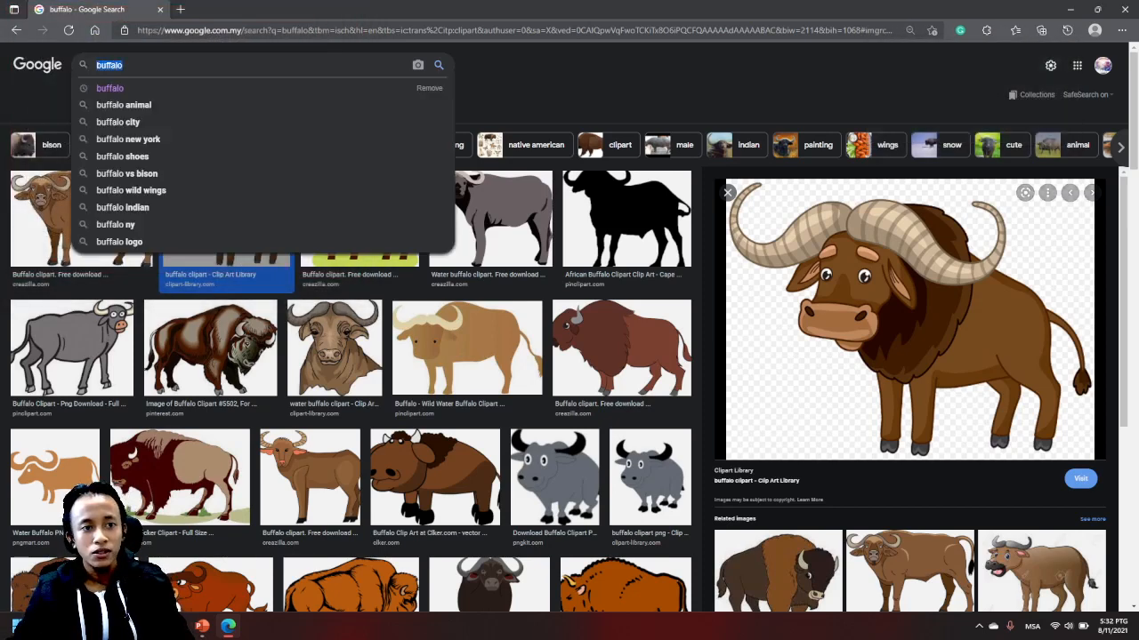
text(tiger)
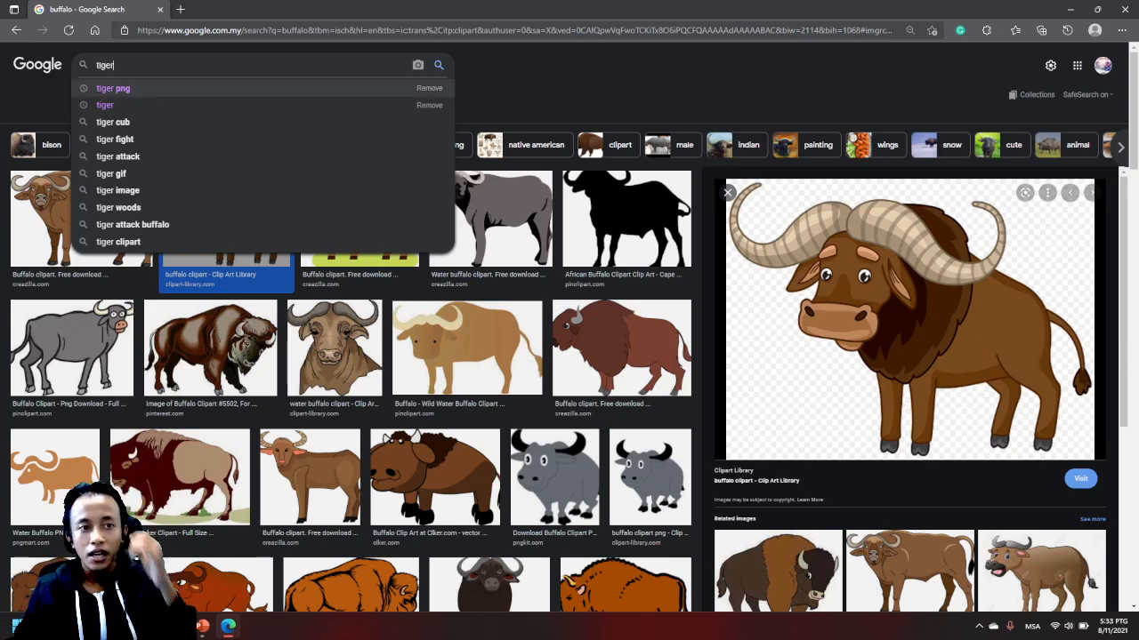
click(113, 88)
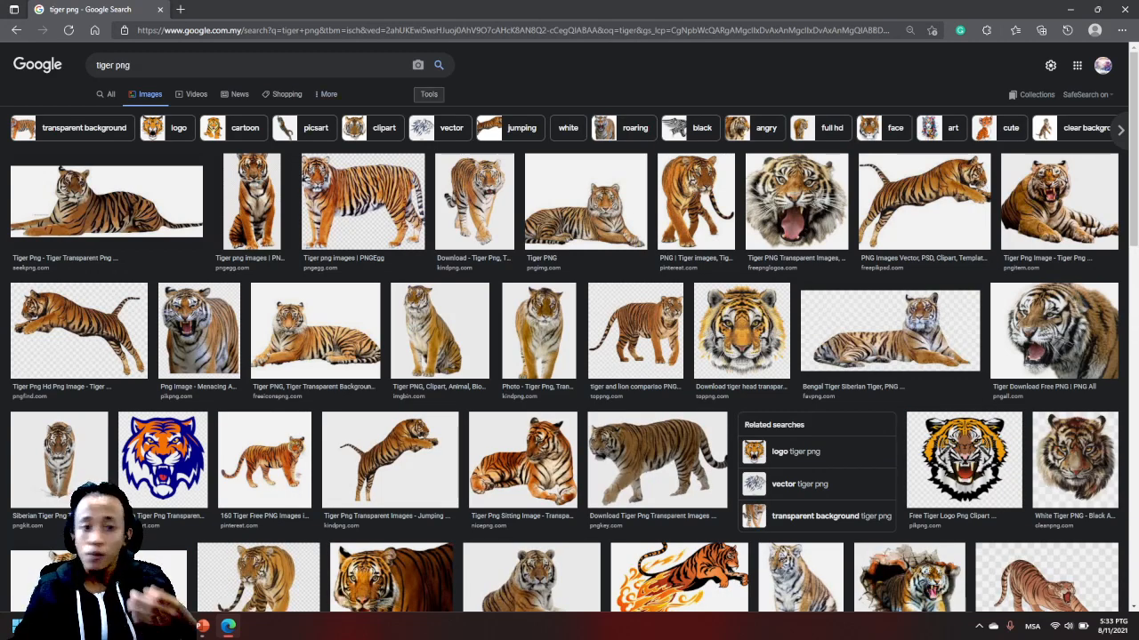
- Filter the tiger image results to transparent color and the Clip Art type
click(429, 94)
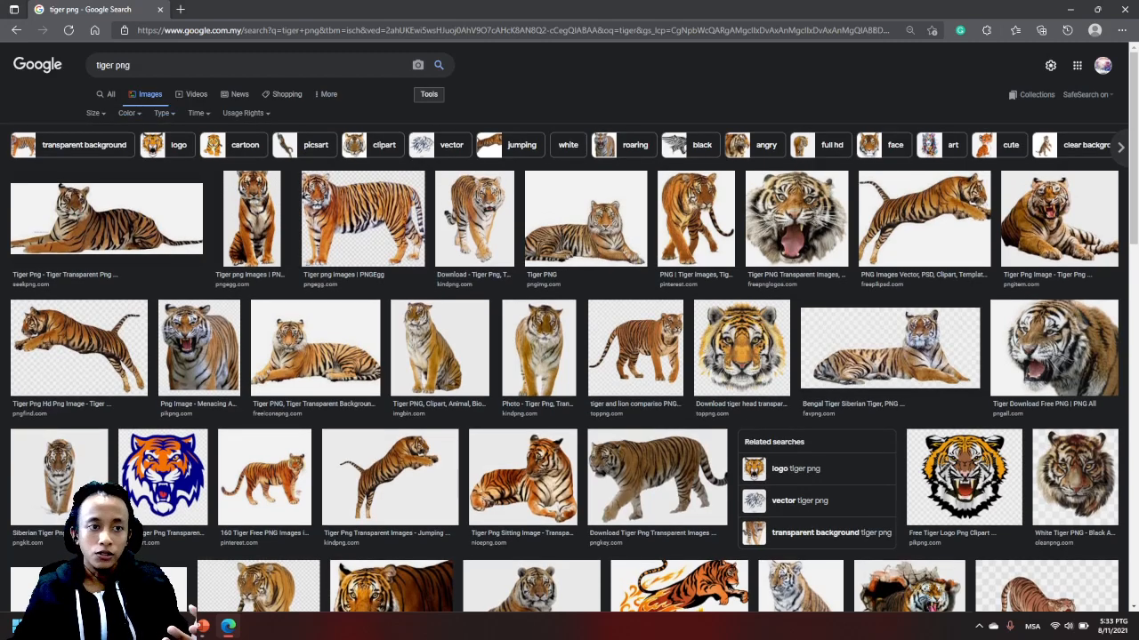
click(94, 113)
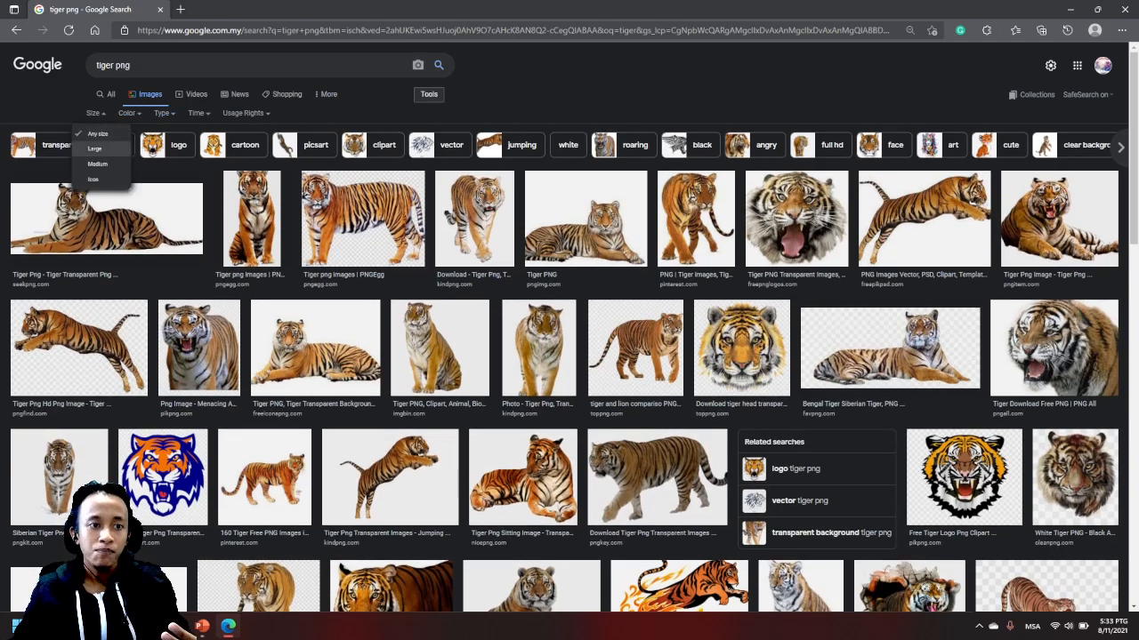
click(129, 113)
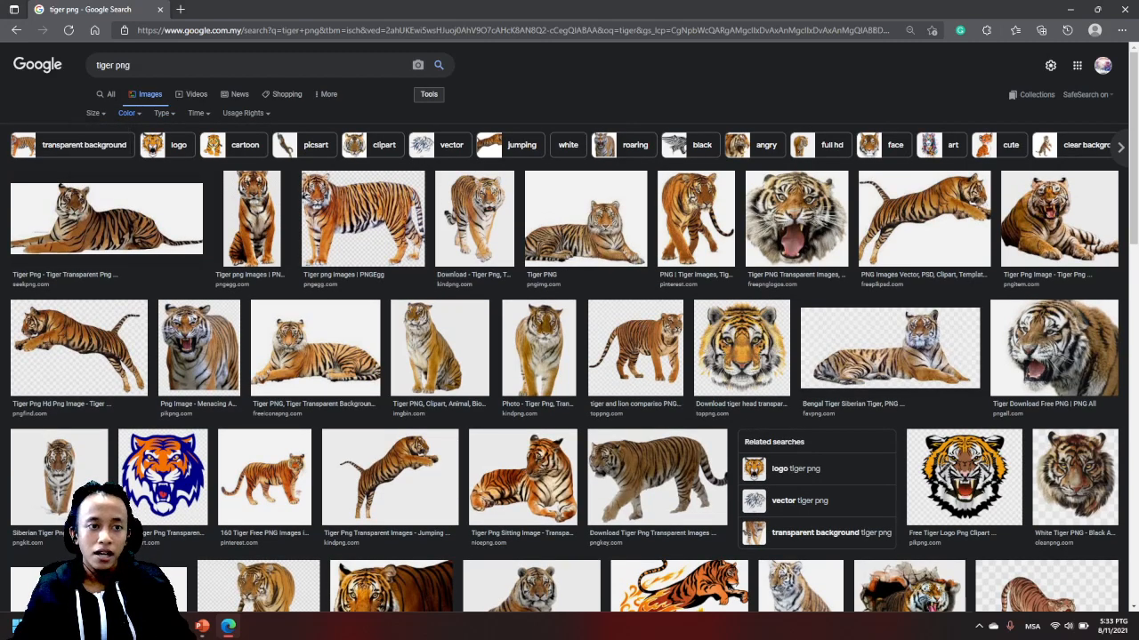
click(142, 164)
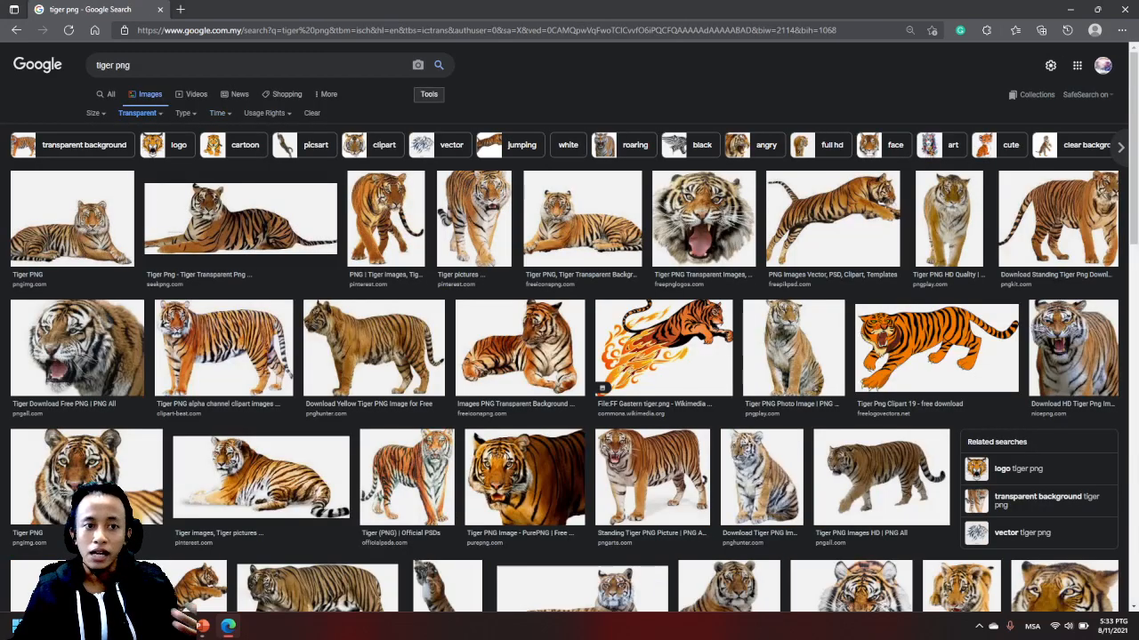
click(219, 113)
click(219, 113)
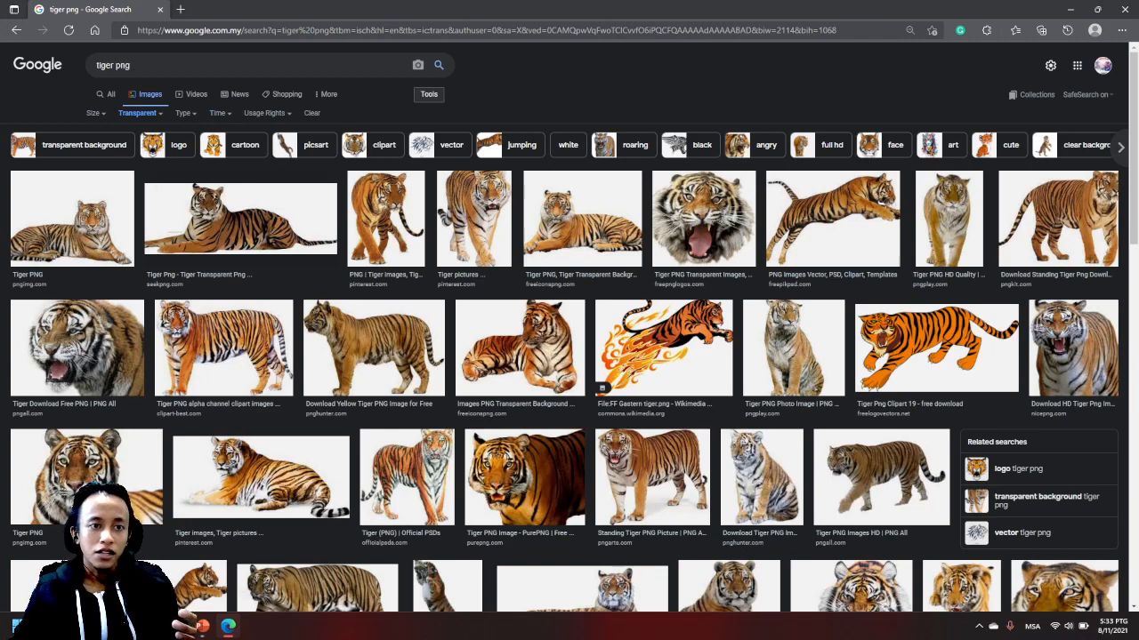
click(184, 113)
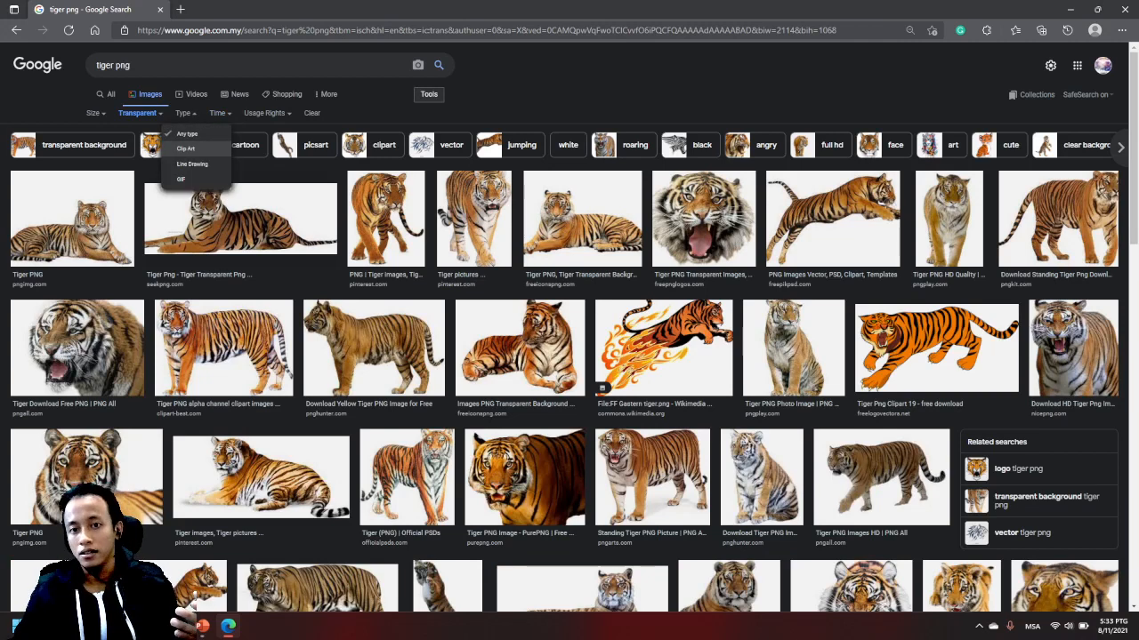
click(185, 149)
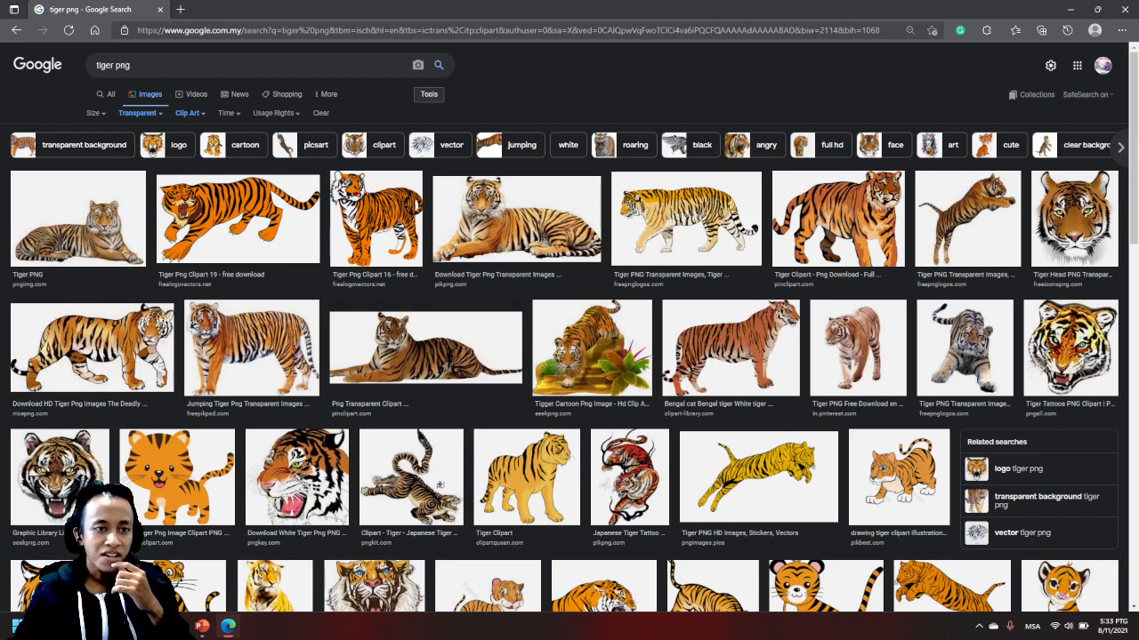
- Open the orange "Tiger Png Clipart 19" image and save it as Tiger-Png-Clipart-19 in PNG format in the SLide Video folder
click(238, 219)
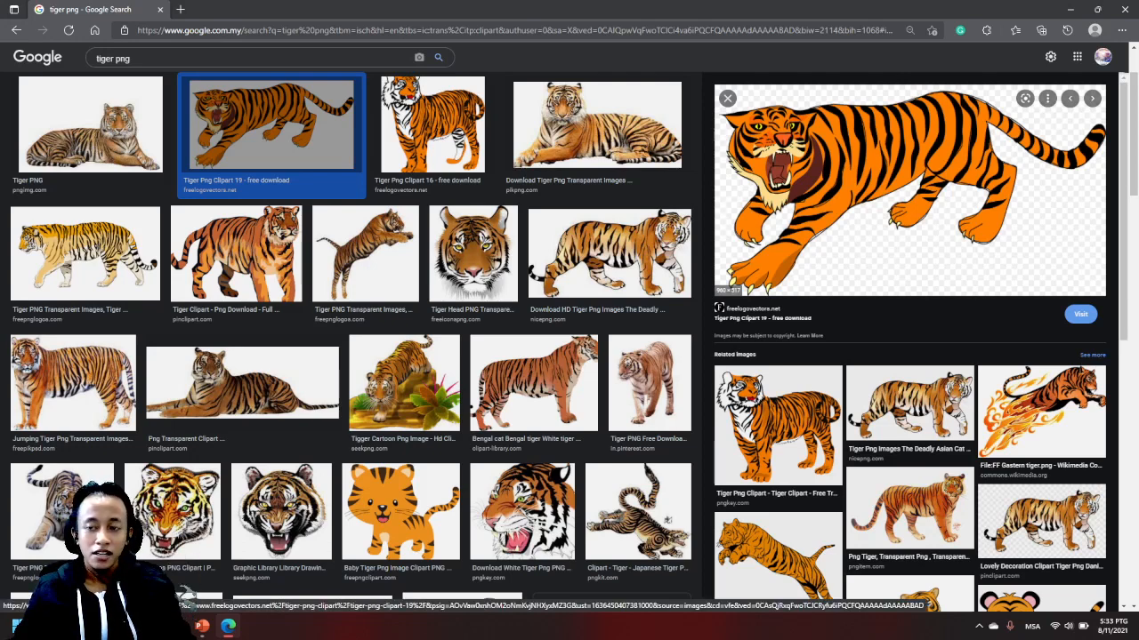
right_click(845, 167)
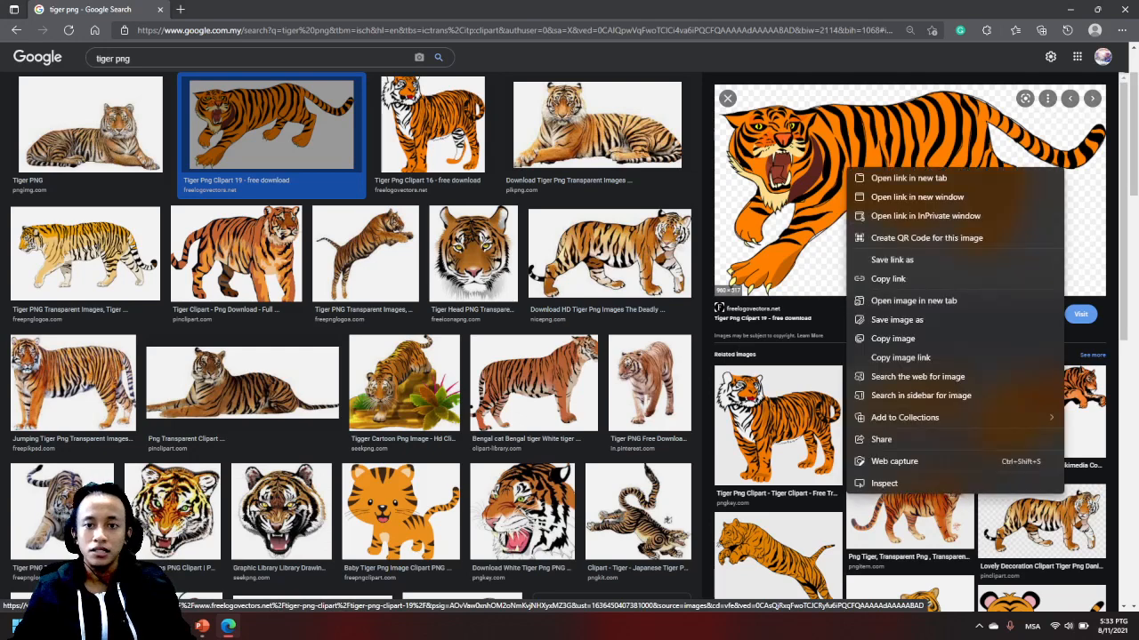
click(896, 319)
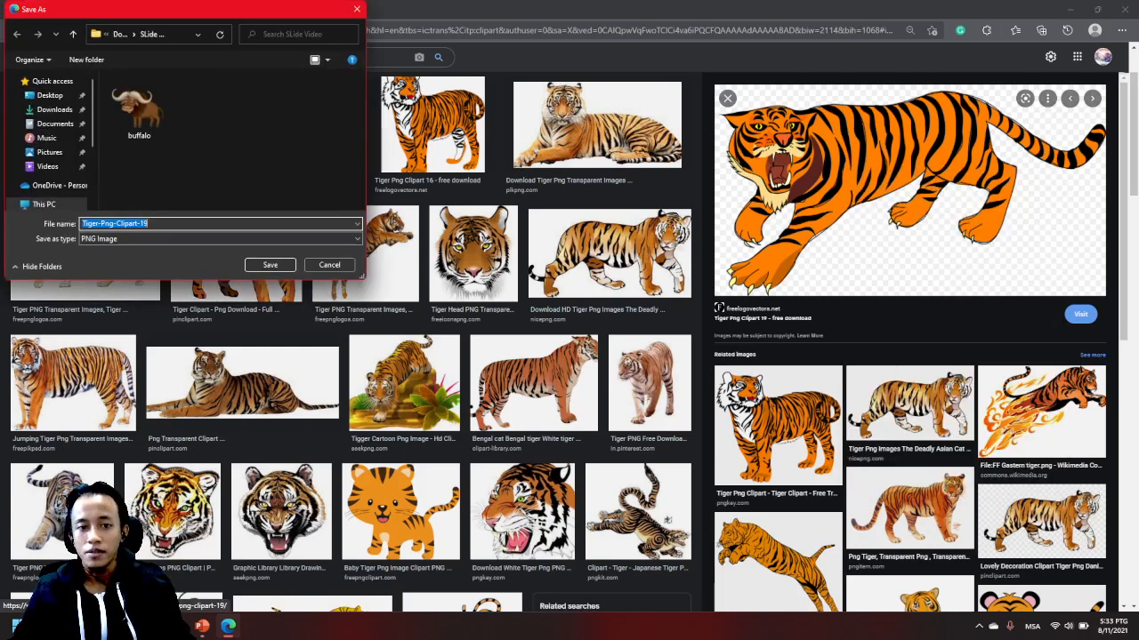
key(Return)
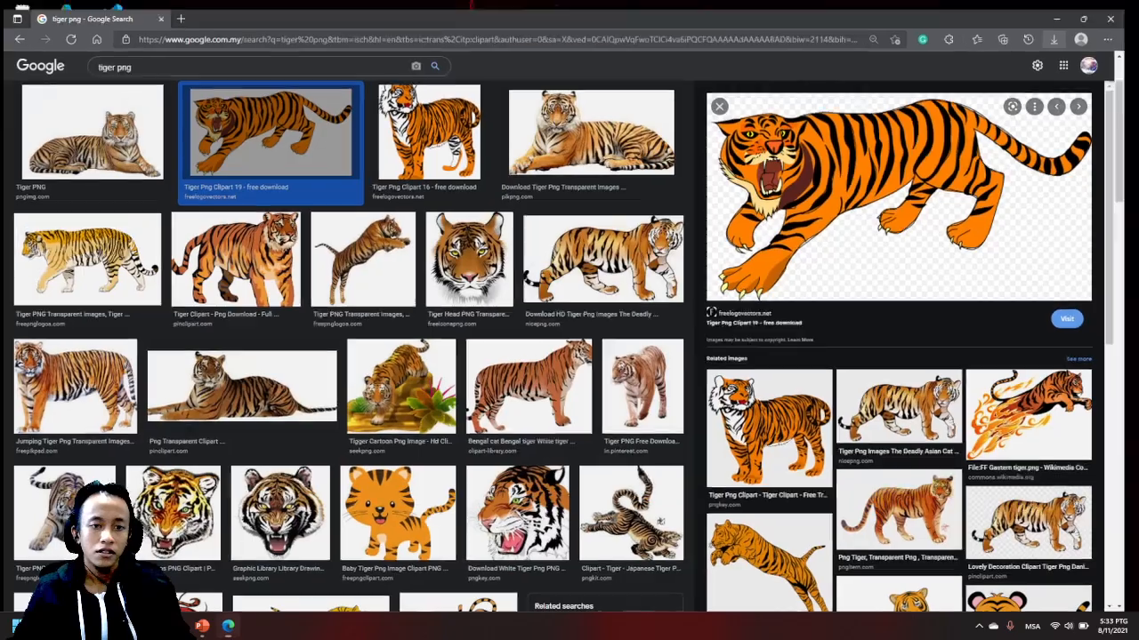
- Return to the PowerPoint slide and open the SLide Video folder inside Documents in File Explorer
click(228, 626)
click(202, 626)
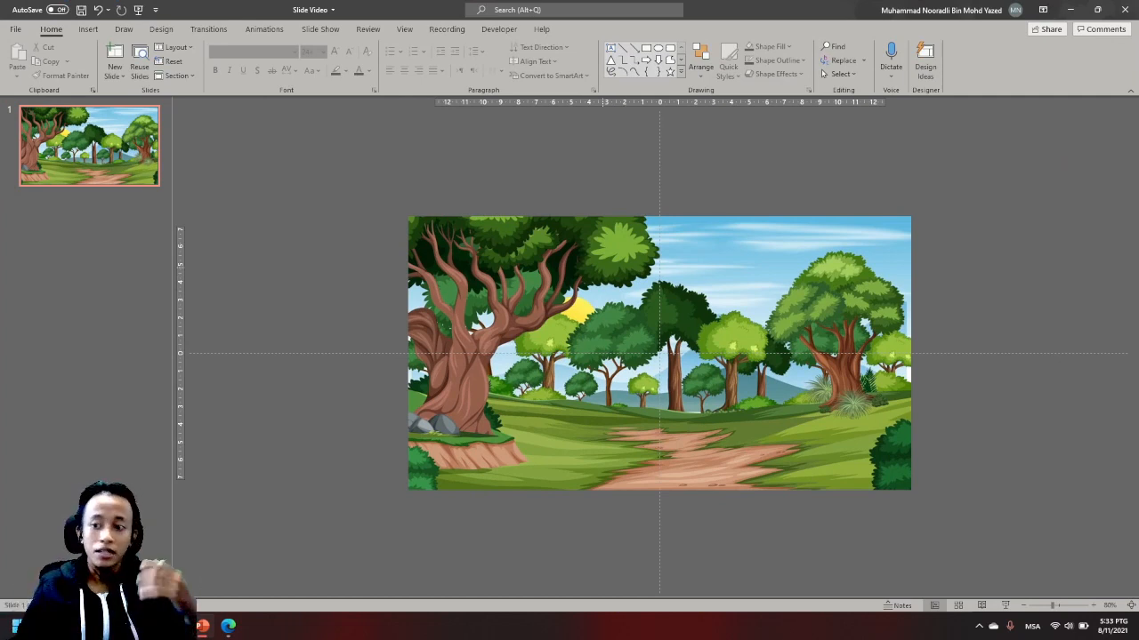
key(super+e)
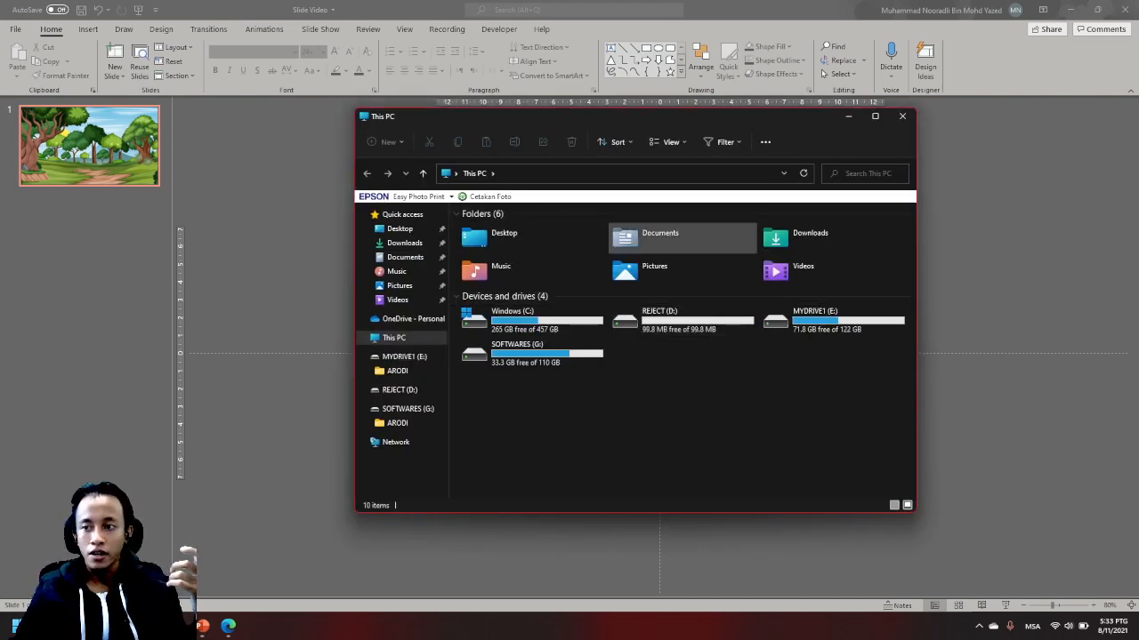
double_click(660, 235)
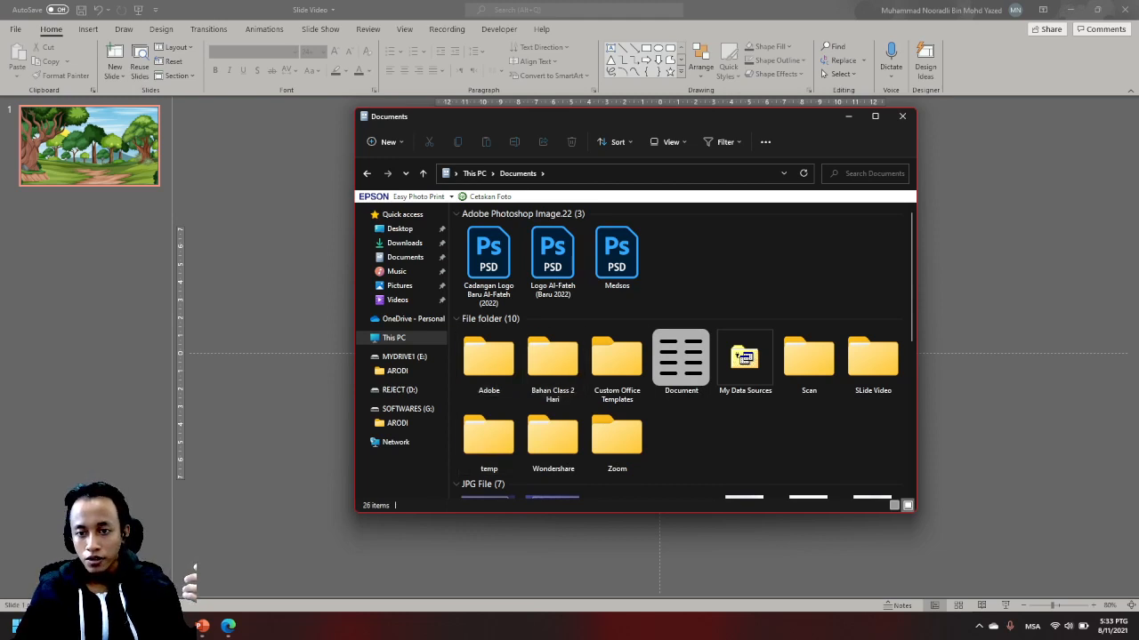
double_click(873, 357)
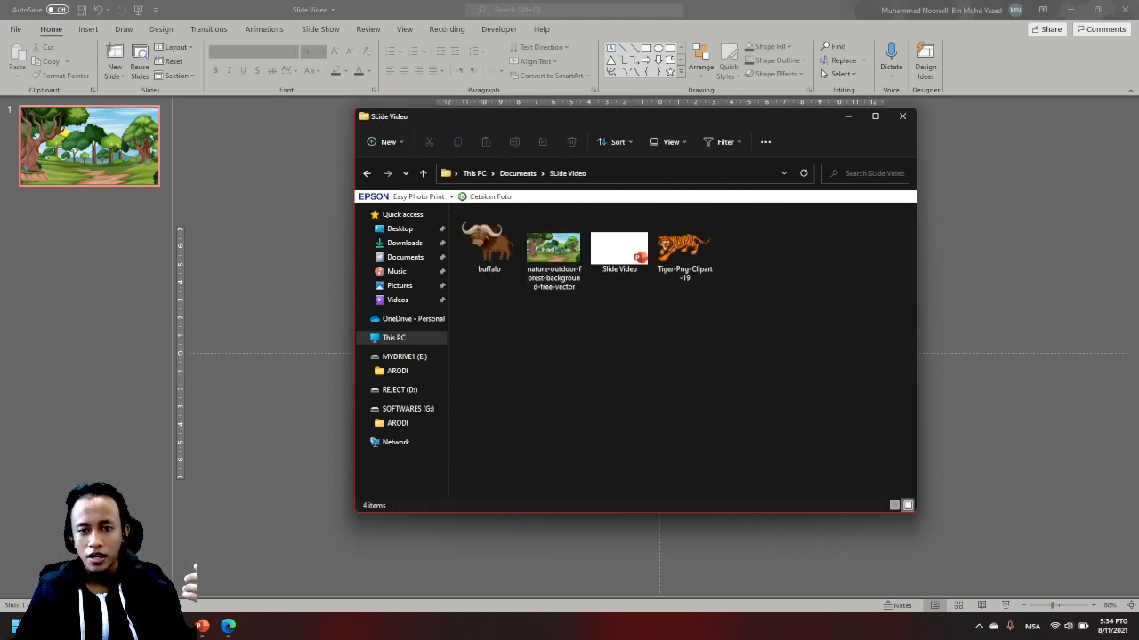
- Insert the buffalo and Tiger-Png-Clipart-19 images together on the forest slide and move the tiger down and left off the buffalo
click(684, 248)
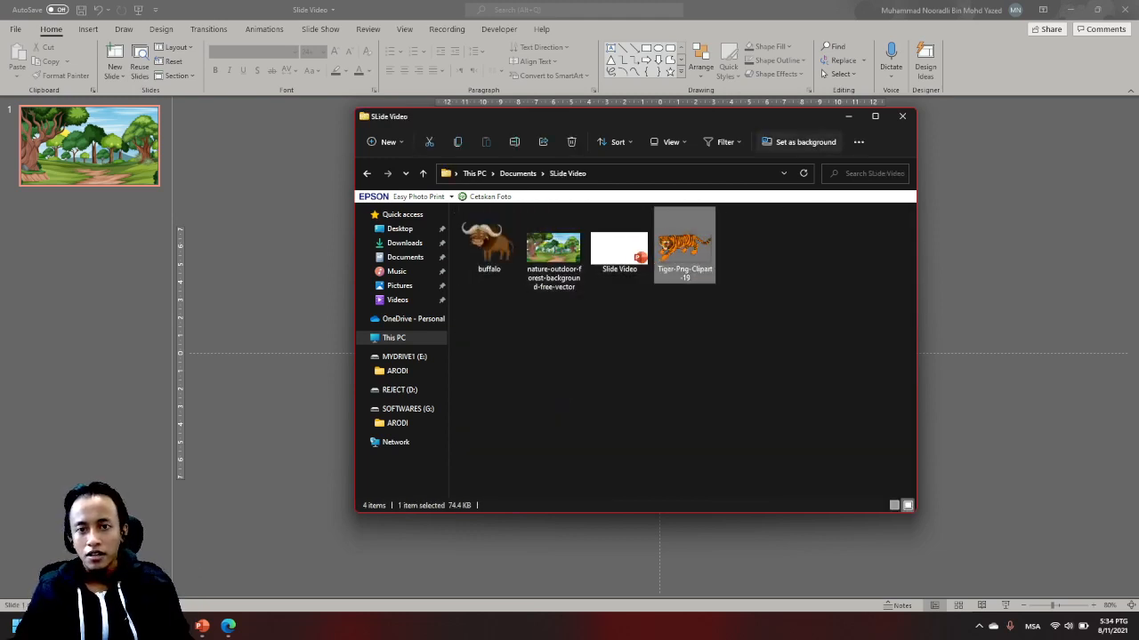
drag(623, 117, 270, 106)
ctrl+click(136, 236)
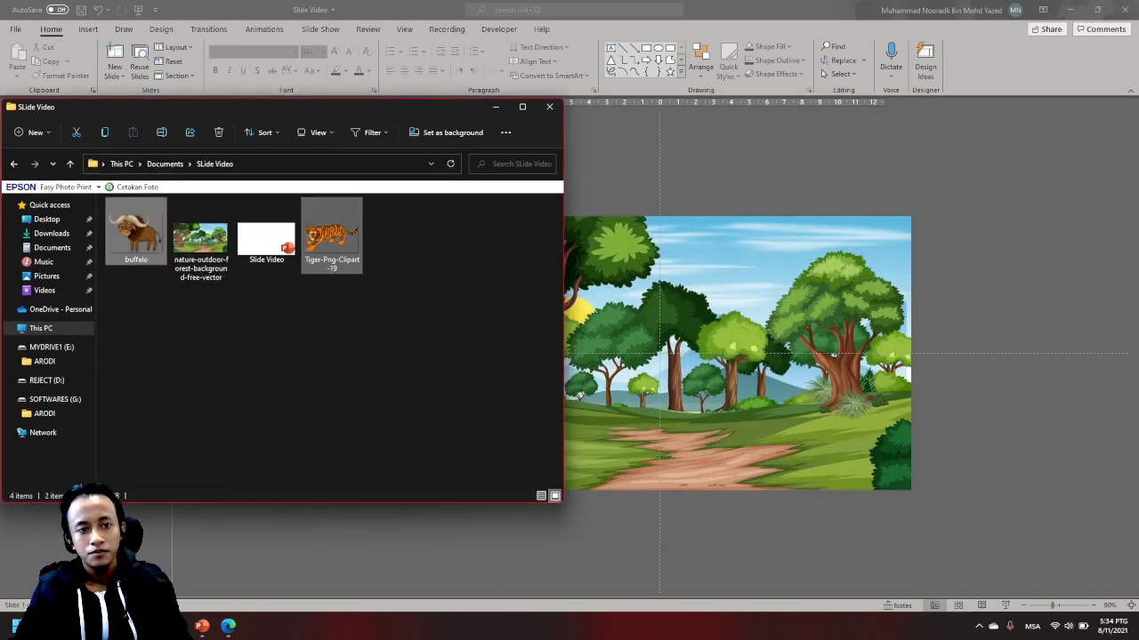
drag(136, 236, 658, 351)
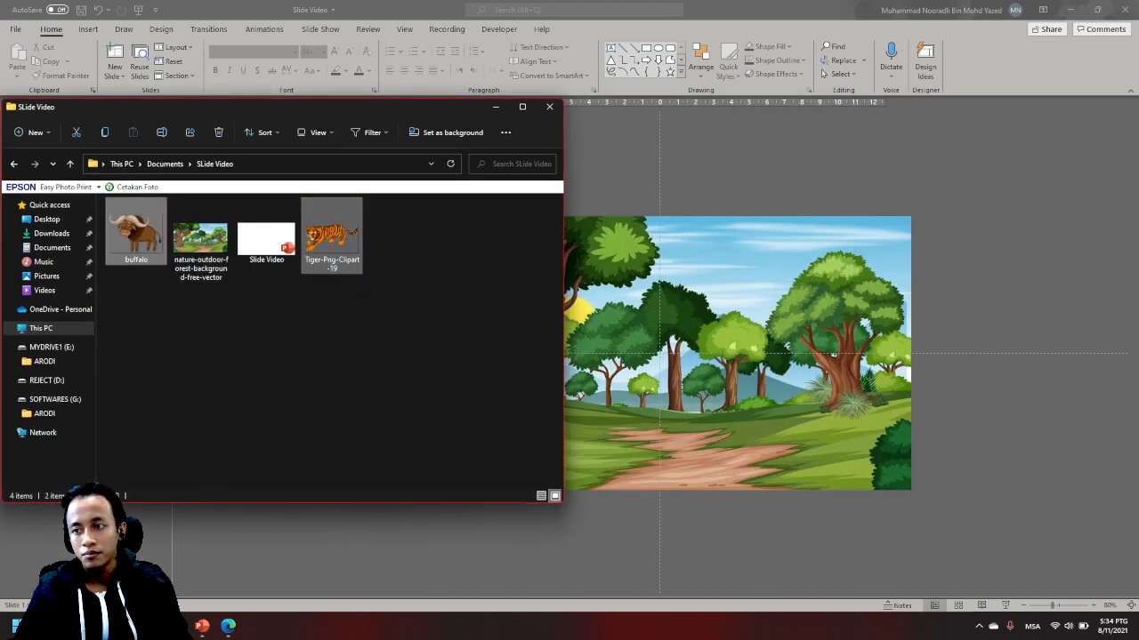
drag(787, 347, 787, 349)
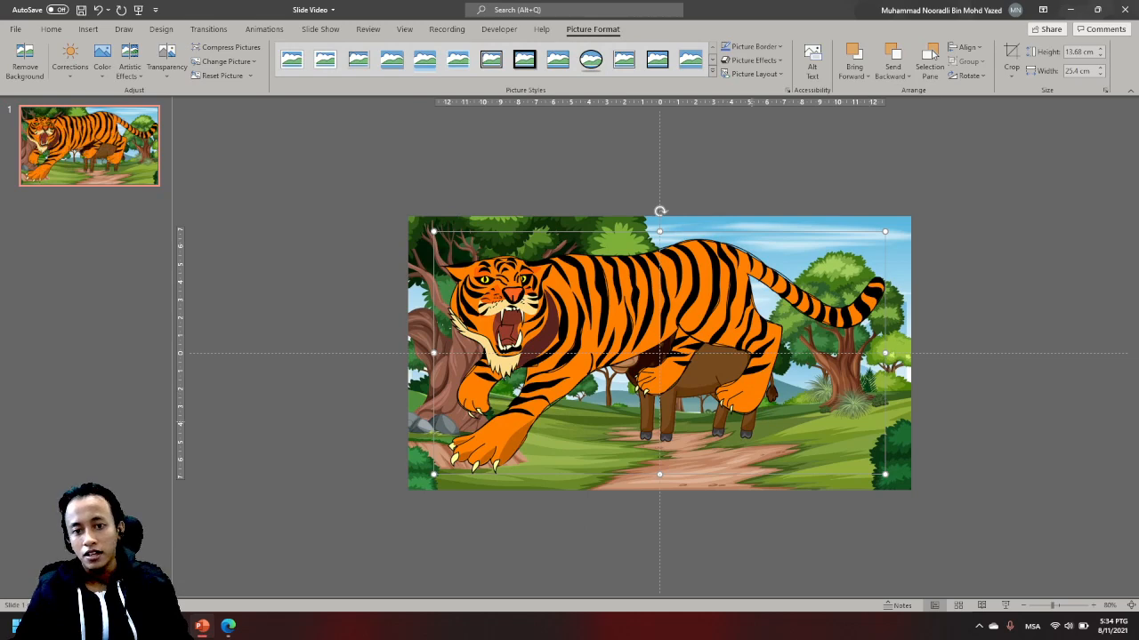
click(703, 178)
drag(659, 298, 471, 367)
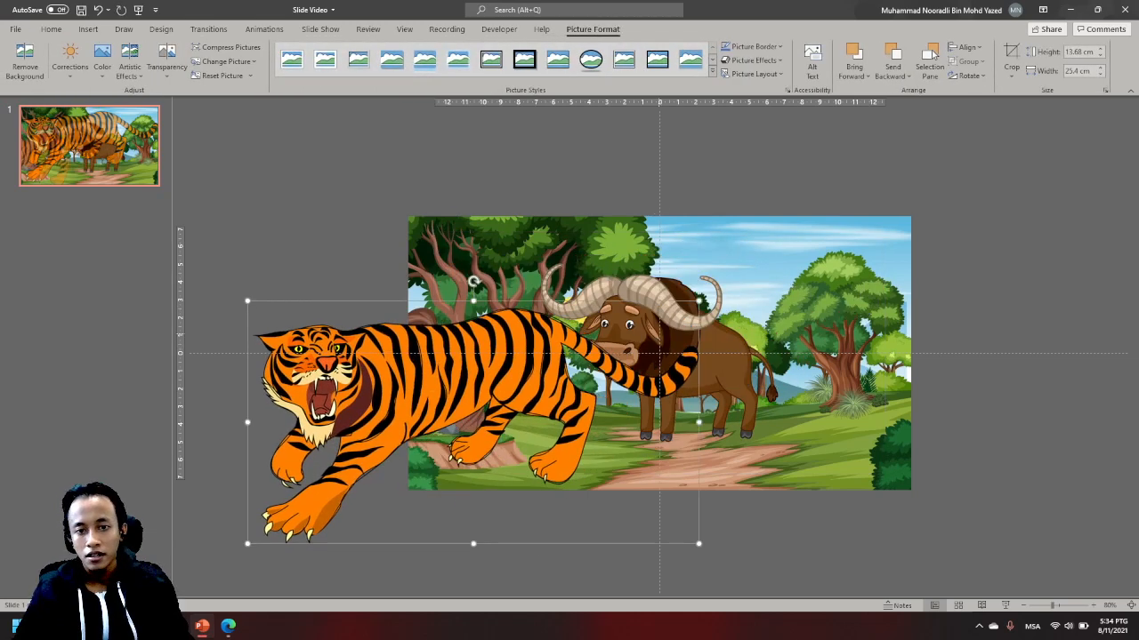
drag(694, 275, 716, 257)
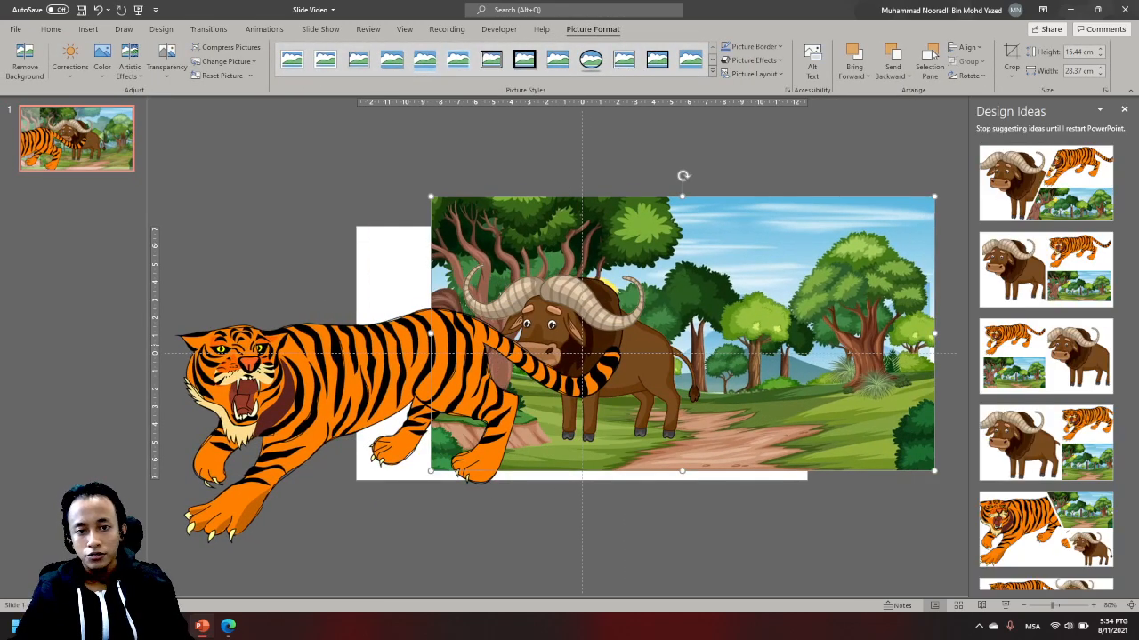
key(ctrl+z)
click(703, 183)
- Shrink the tiger picture and place it in the left half of the slide in front of the large tree
drag(431, 360, 439, 299)
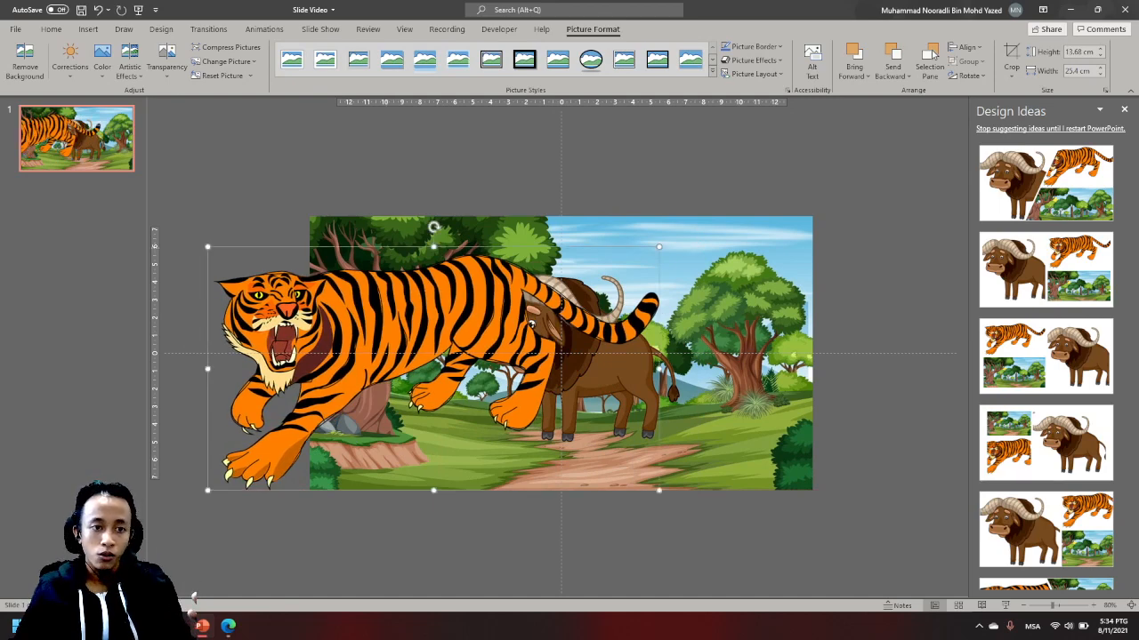
drag(208, 247, 405, 354)
drag(464, 382, 399, 373)
- Shrink the buffalo to about 7.72 × 10.14 cm and place it on the grass at the slide's lower right
drag(560, 313, 686, 357)
drag(564, 303, 627, 354)
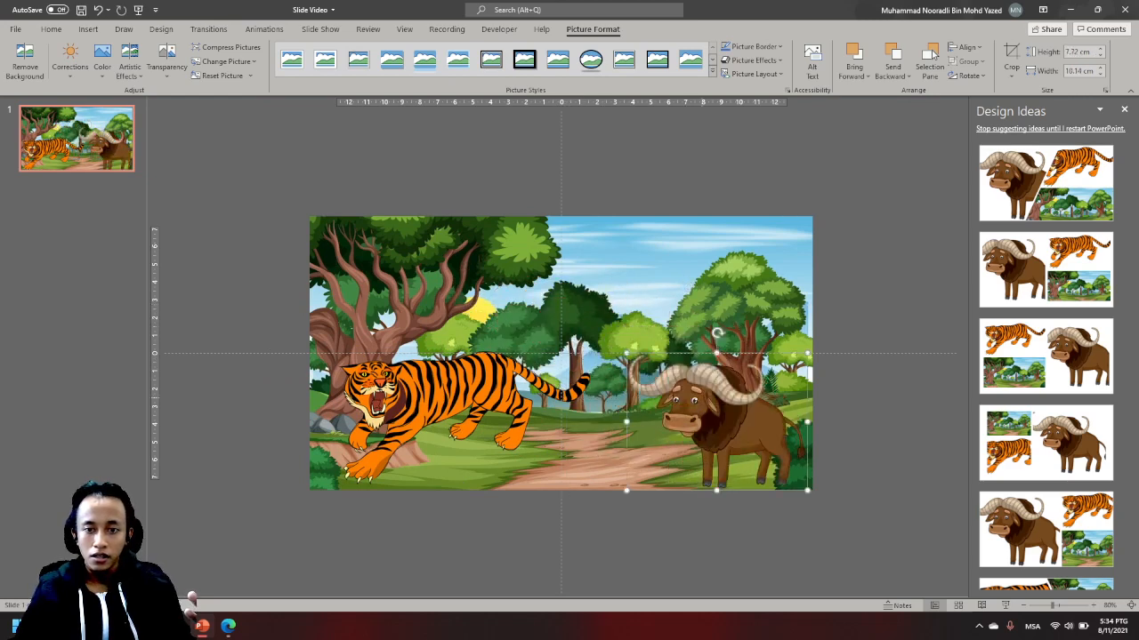
drag(703, 405, 687, 400)
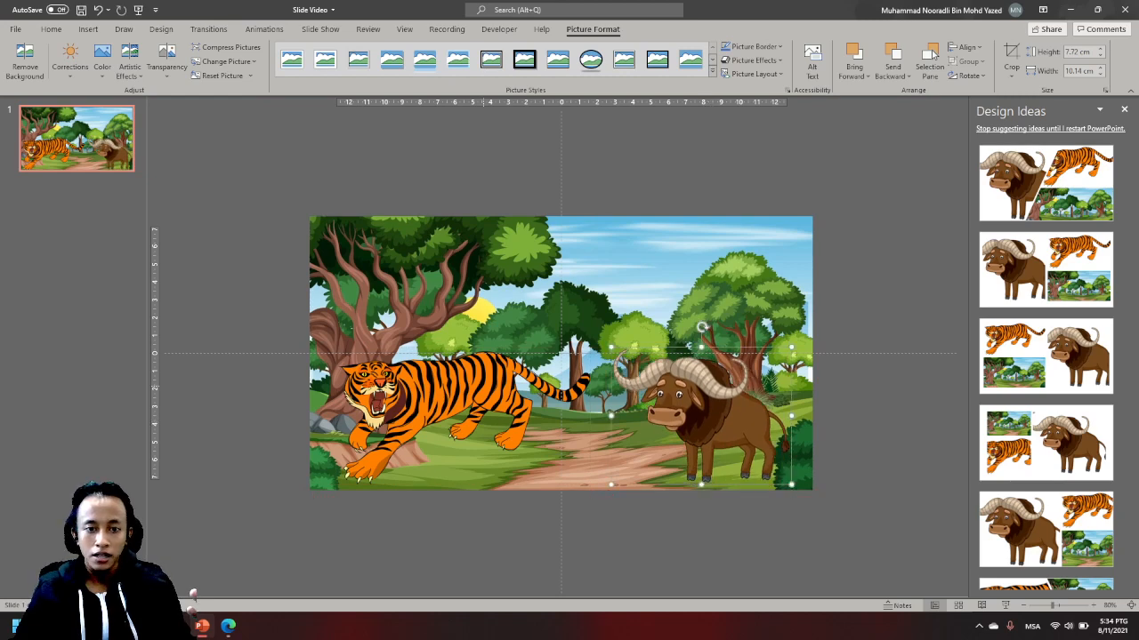
- Shrink the tiger further to about 5.9 × 10.95 cm and set it on the grass by the large tree's trunk
mouse_move(483, 387)
mouse_down()
mouse_move(472, 394)
mouse_move(484, 384)
mouse_up()
drag(337, 345, 396, 377)
drag(454, 404, 410, 404)
click(588, 530)
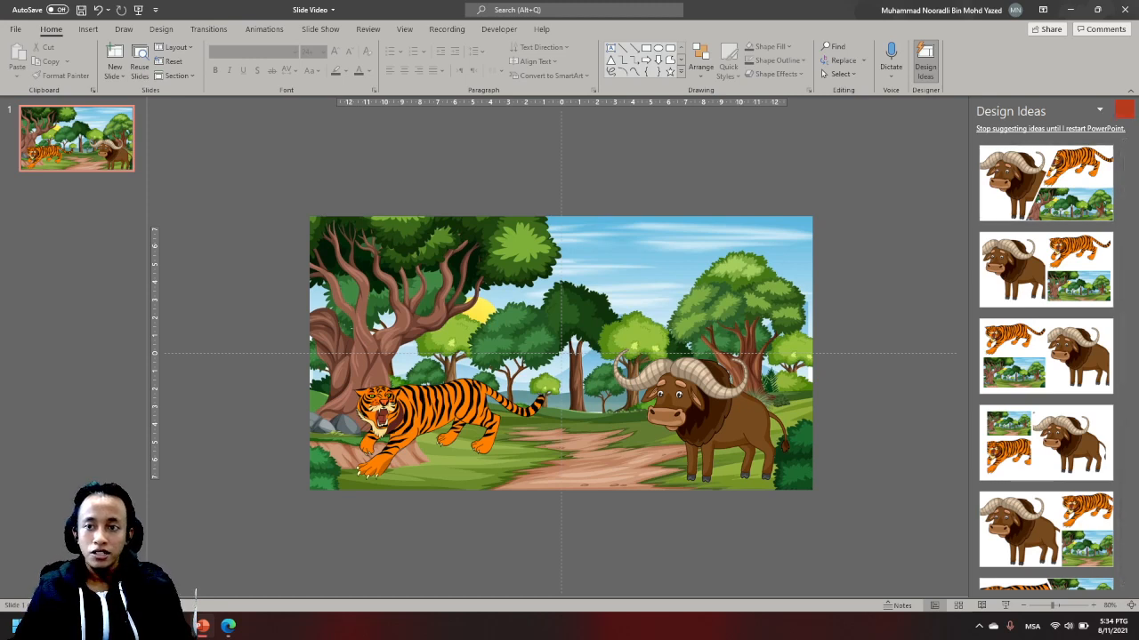
- Dismiss the Design Ideas suggestions and nudge the tiger slightly to the right
click(1124, 108)
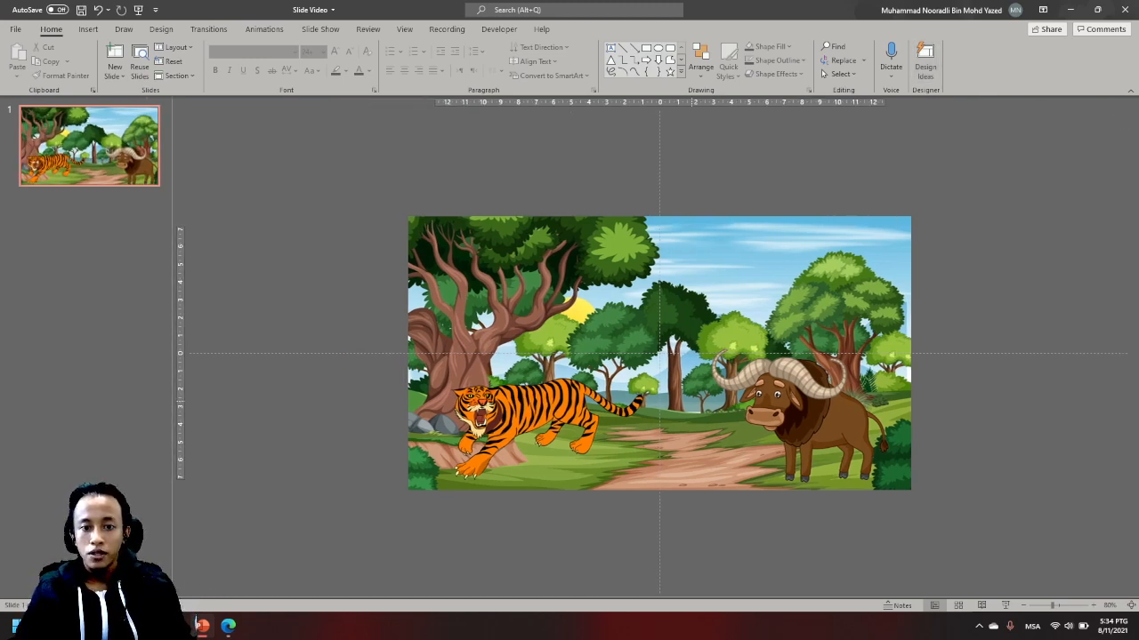
click(540, 412)
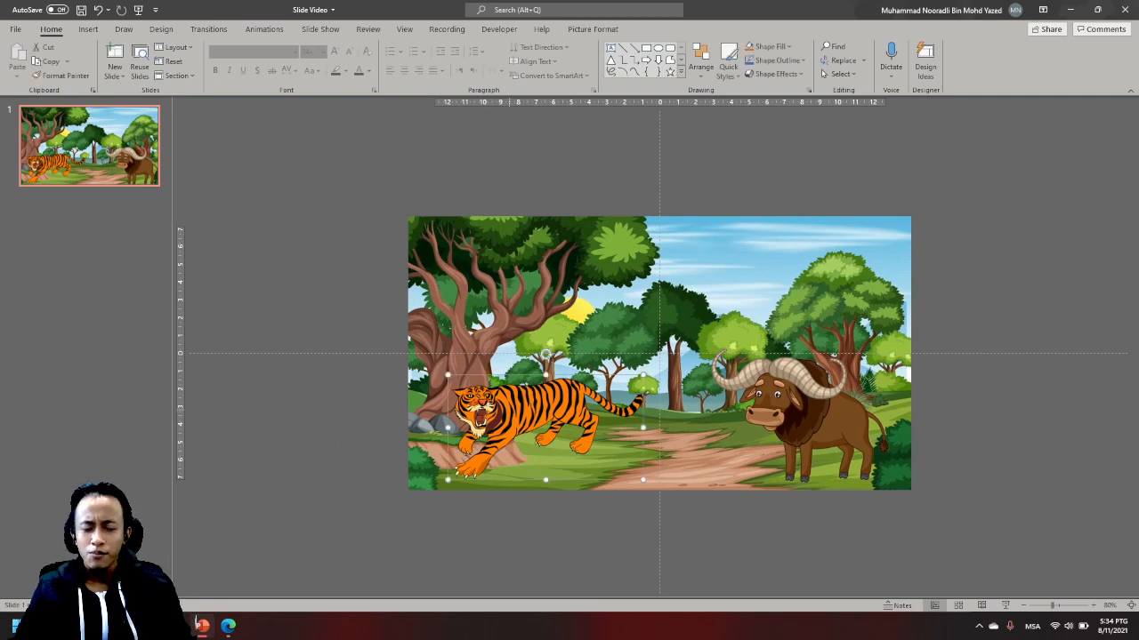
mouse_move(541, 412)
mouse_down()
mouse_move(527, 422)
mouse_move(546, 411)
mouse_up()
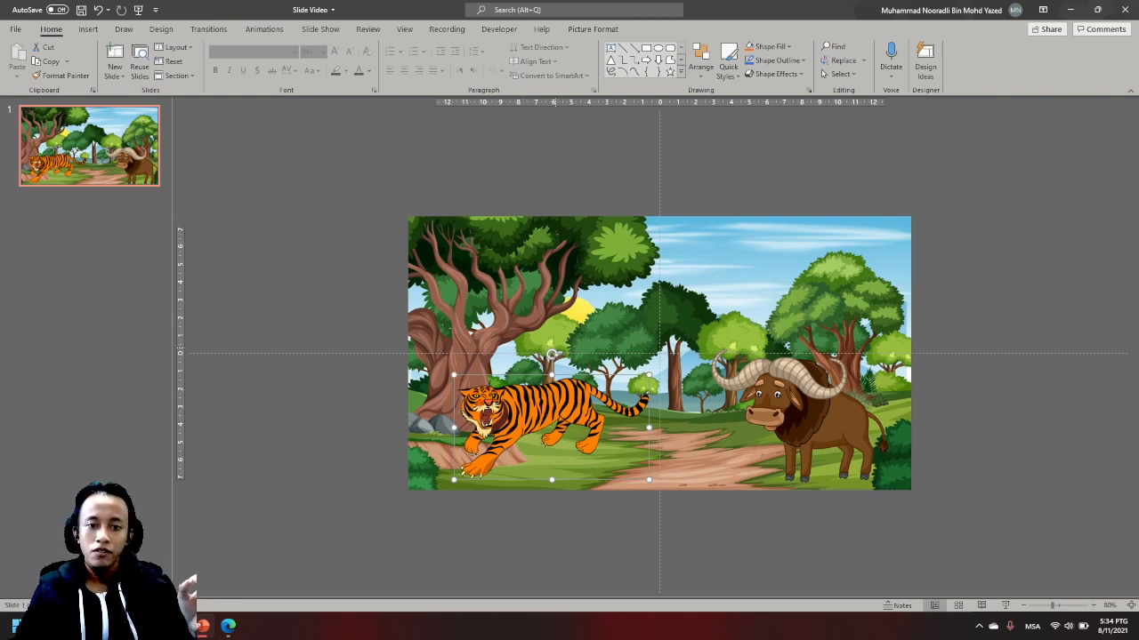
click(445, 378)
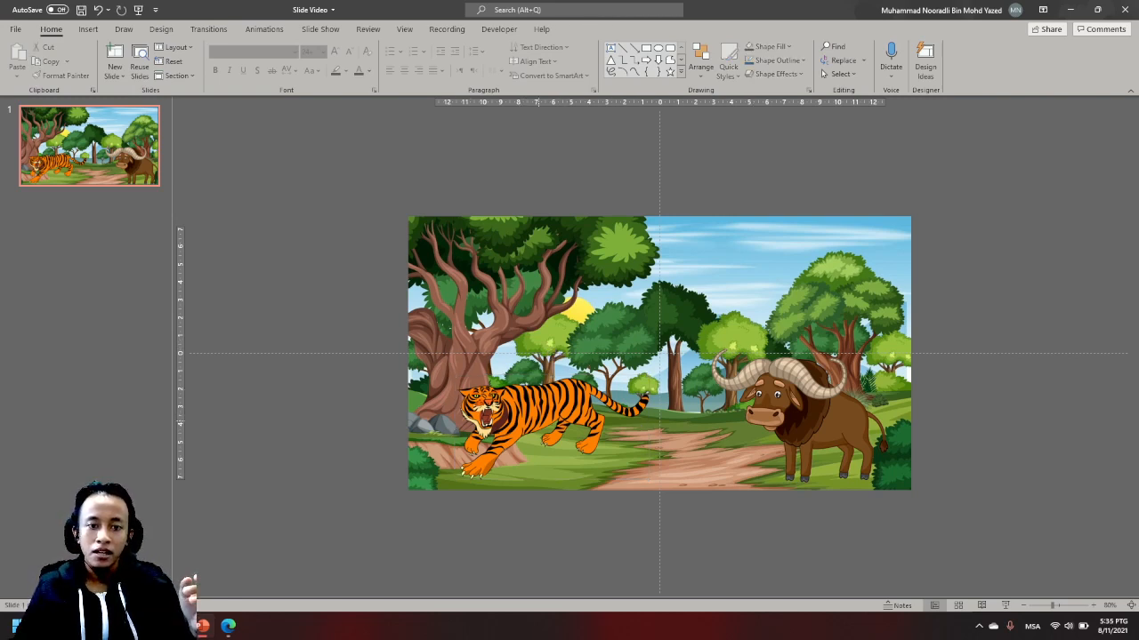
- Apply the Brightness: +20% Contrast: -40% correction to the tiger picture
click(538, 418)
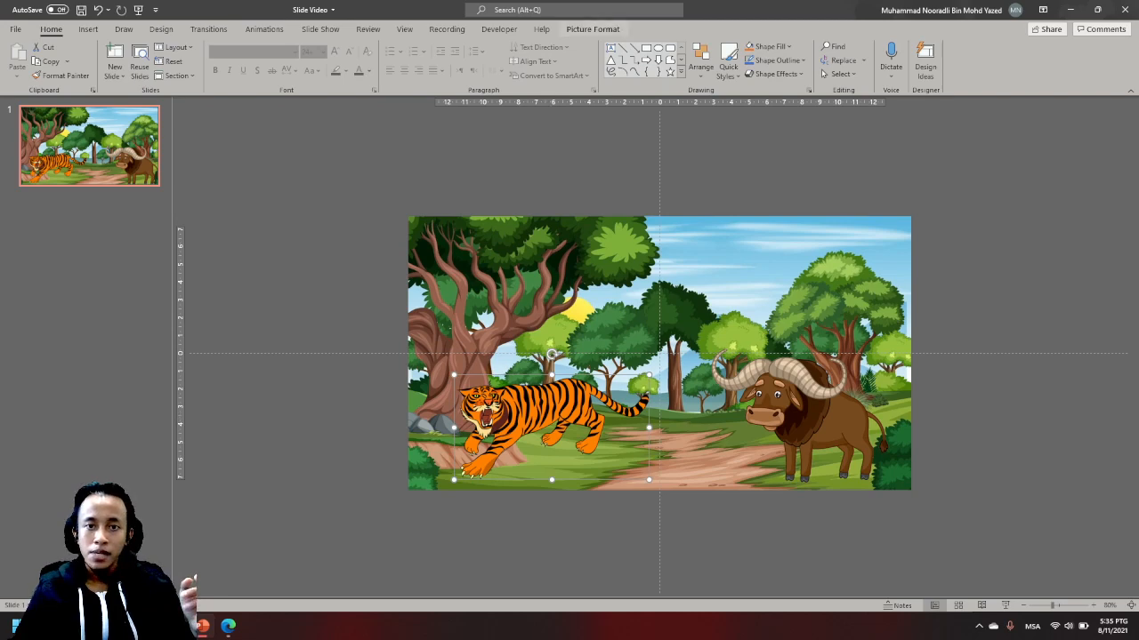
click(592, 29)
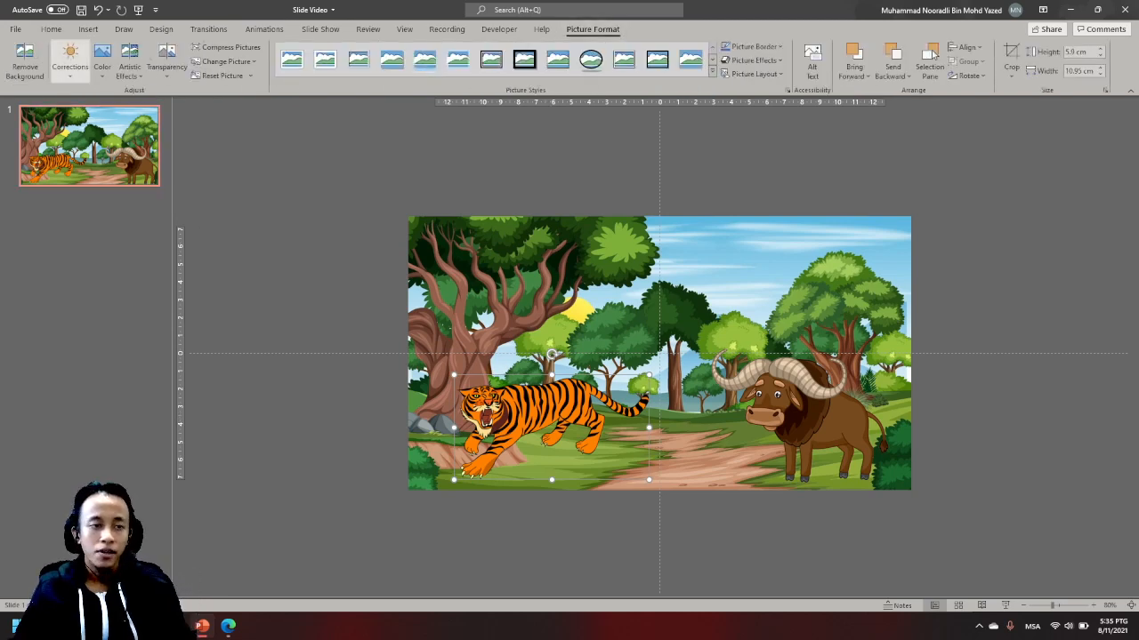
click(69, 62)
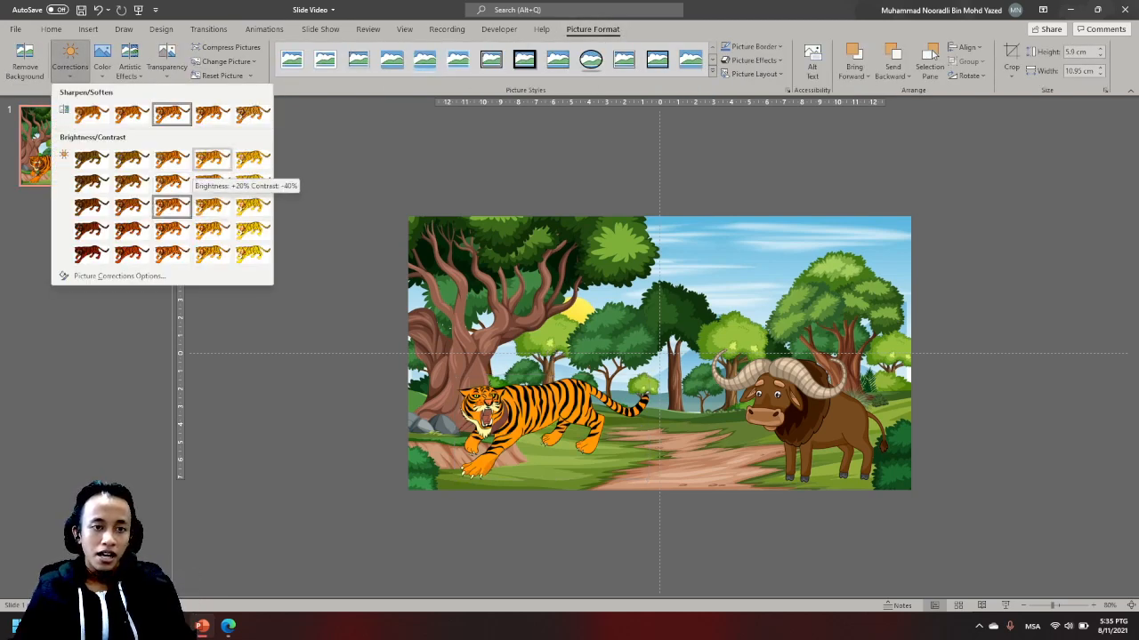
click(211, 162)
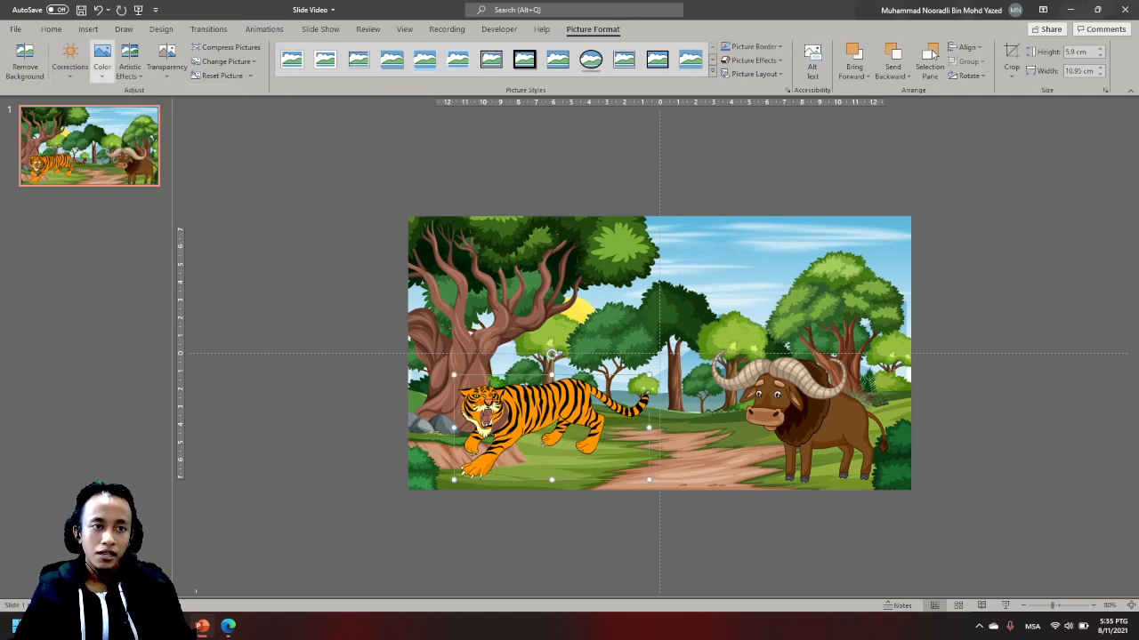
- Reduce the tiger's color saturation by one preset level and shift the picture slightly down and right
click(103, 62)
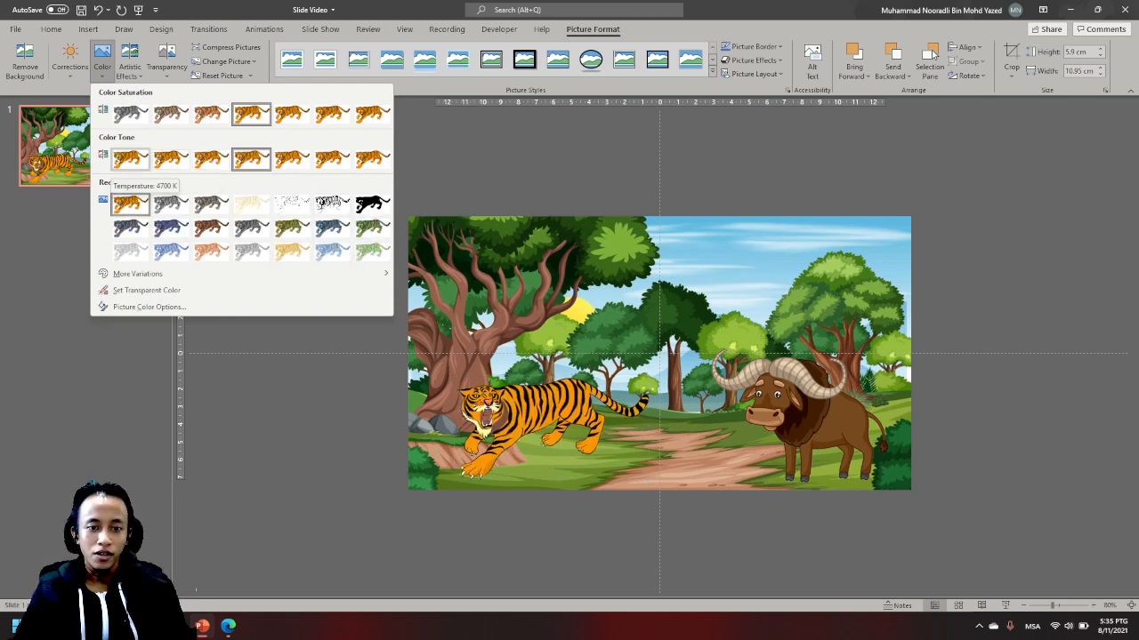
click(211, 114)
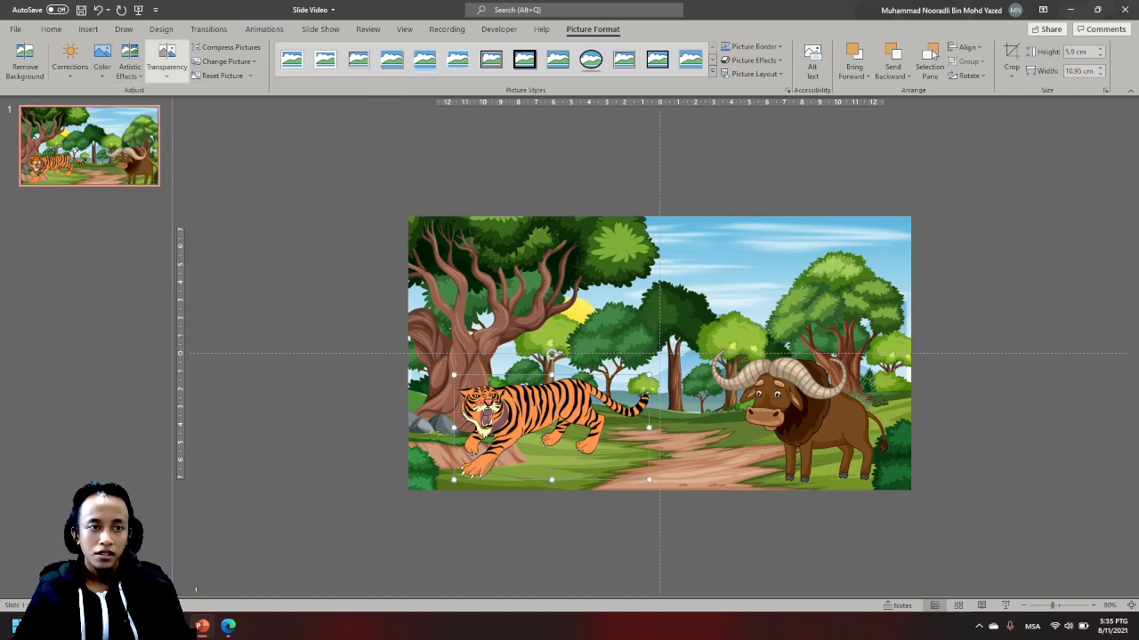
click(166, 61)
key(Escape)
drag(526, 399, 533, 403)
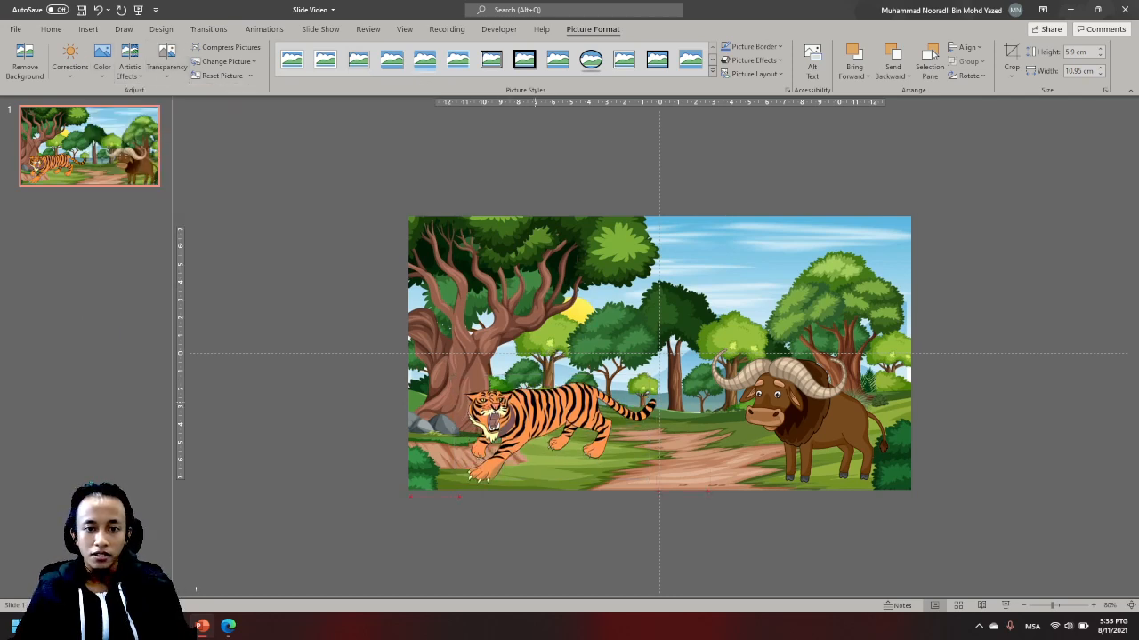
- Brighten the buffalo picture with the Brightness: +20% Contrast: -20% correction
click(790, 402)
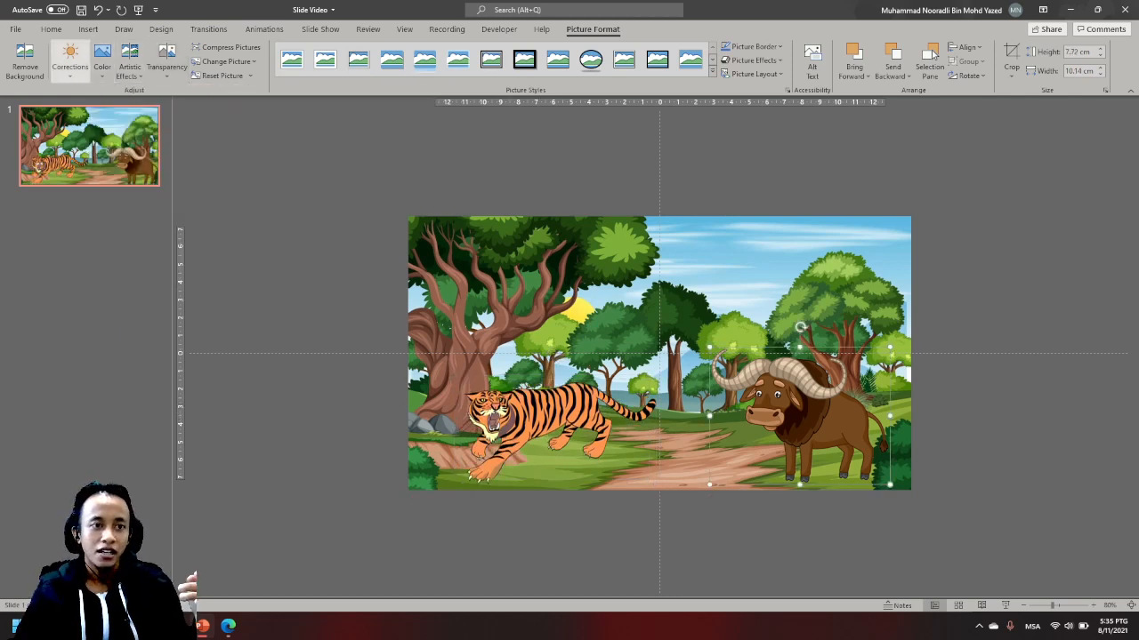
click(70, 60)
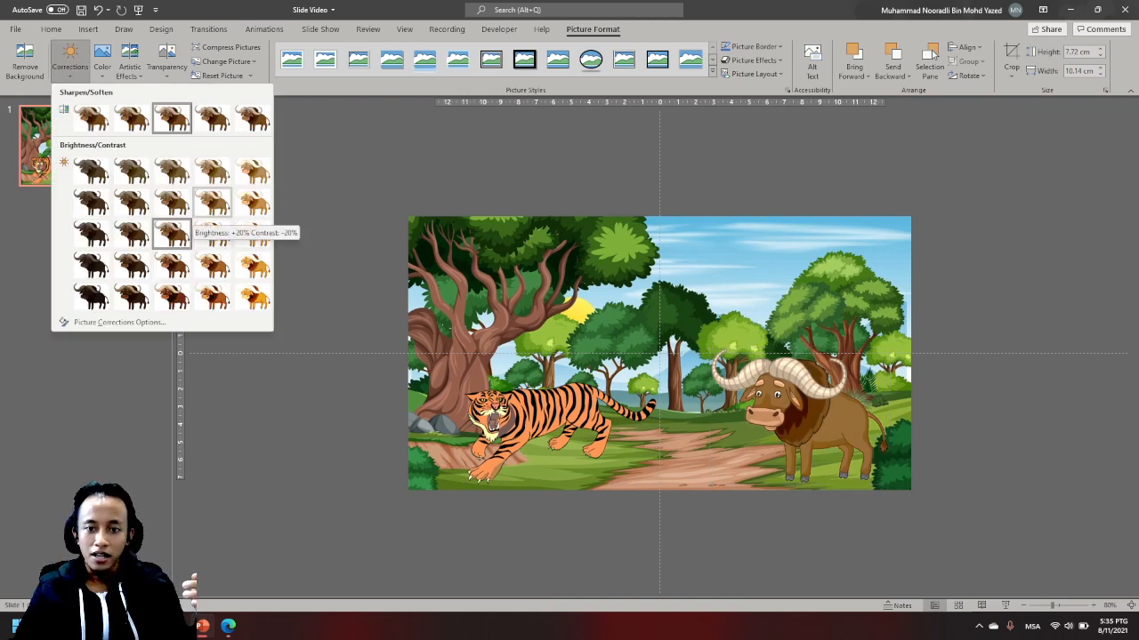
click(172, 233)
click(129, 60)
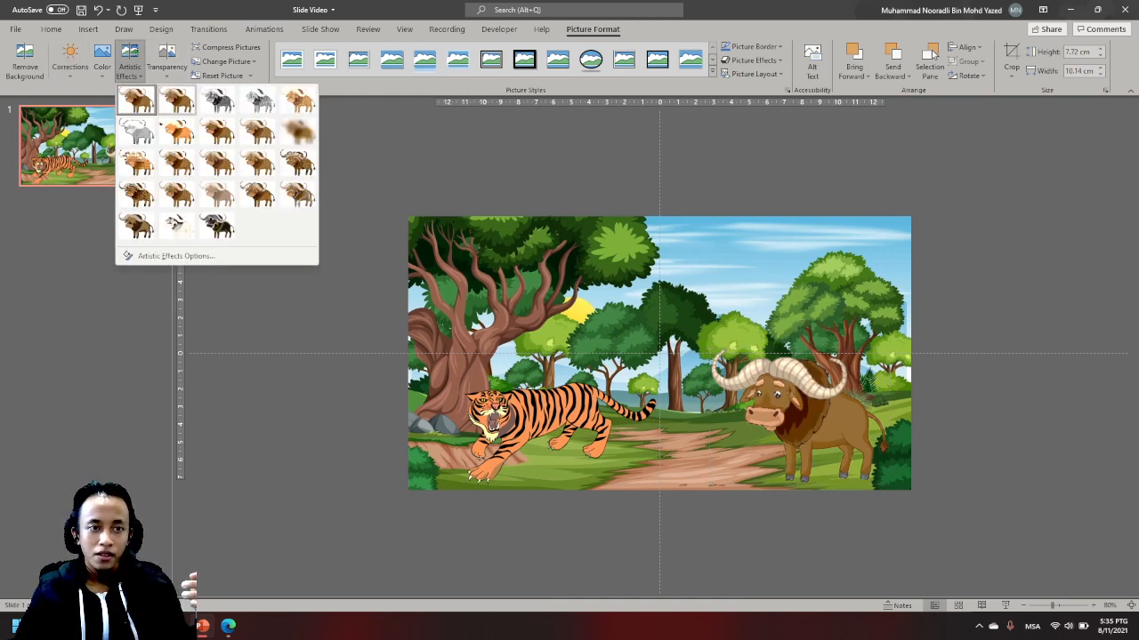
key(Escape)
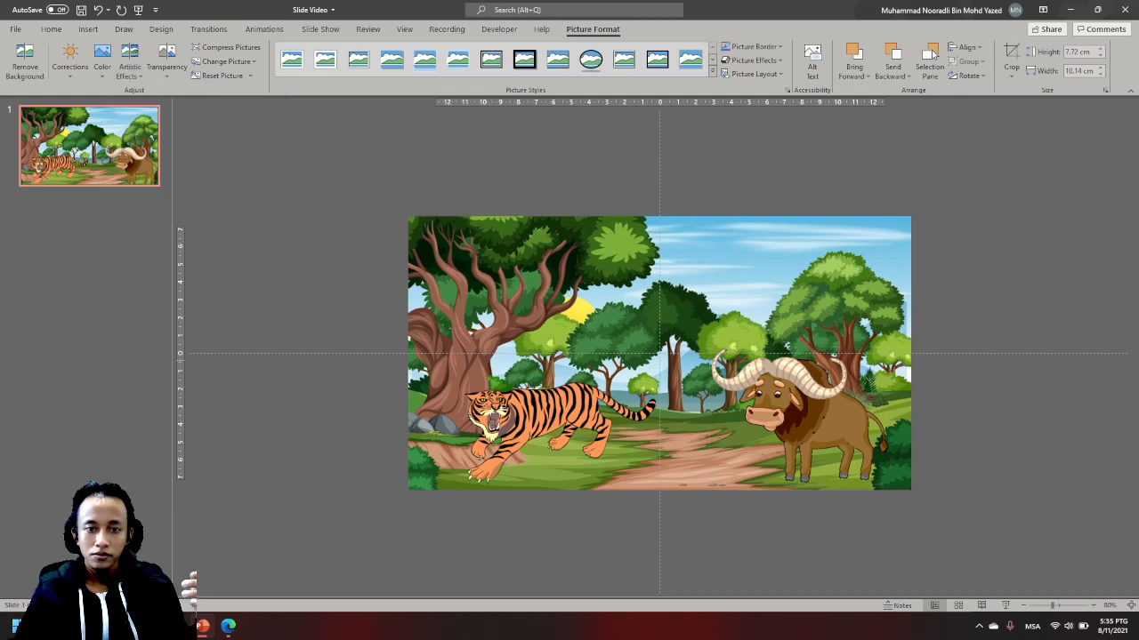
- Nudge the buffalo and the tiger slightly left and down so both pictures sit against the slide's bottom edge
key(Escape)
drag(825, 454, 820, 460)
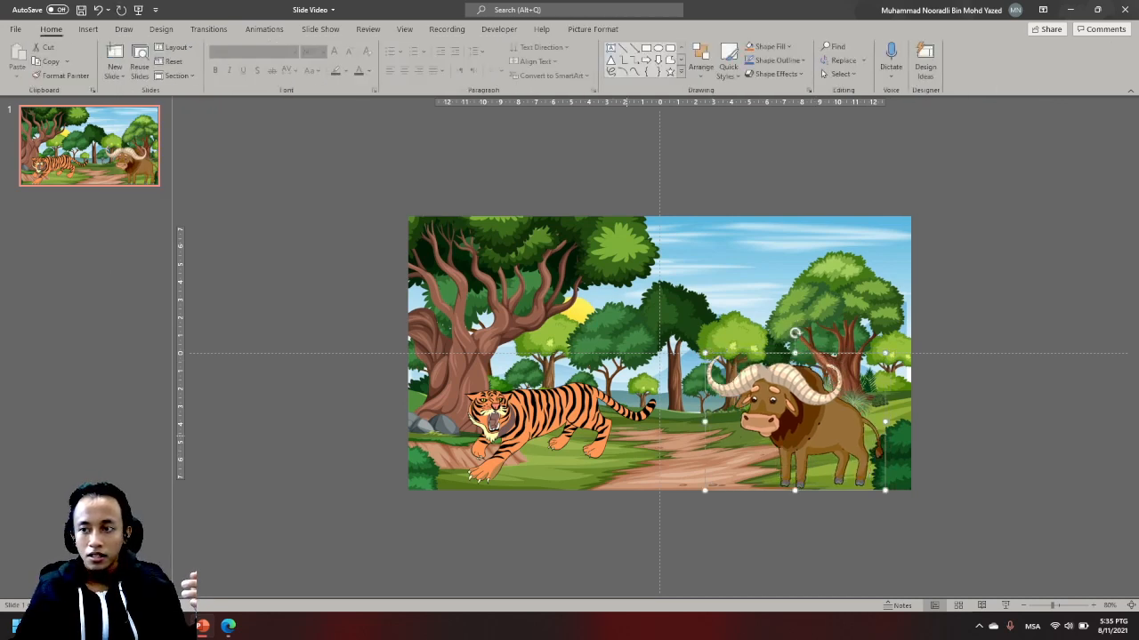
drag(583, 454, 572, 448)
key(Escape)
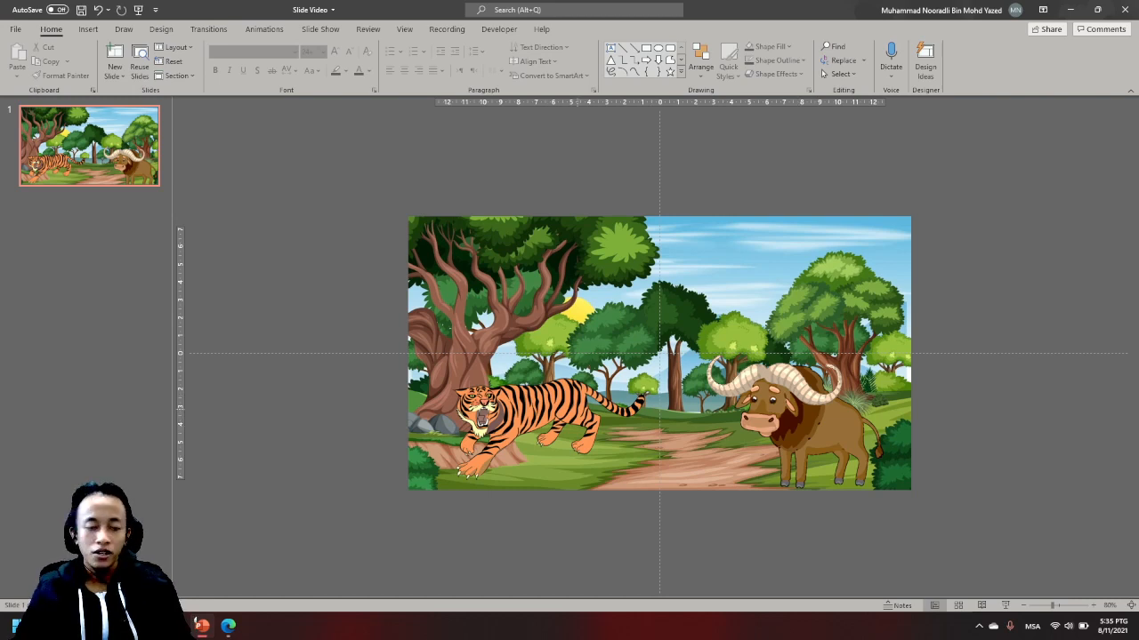
drag(559, 406, 560, 416)
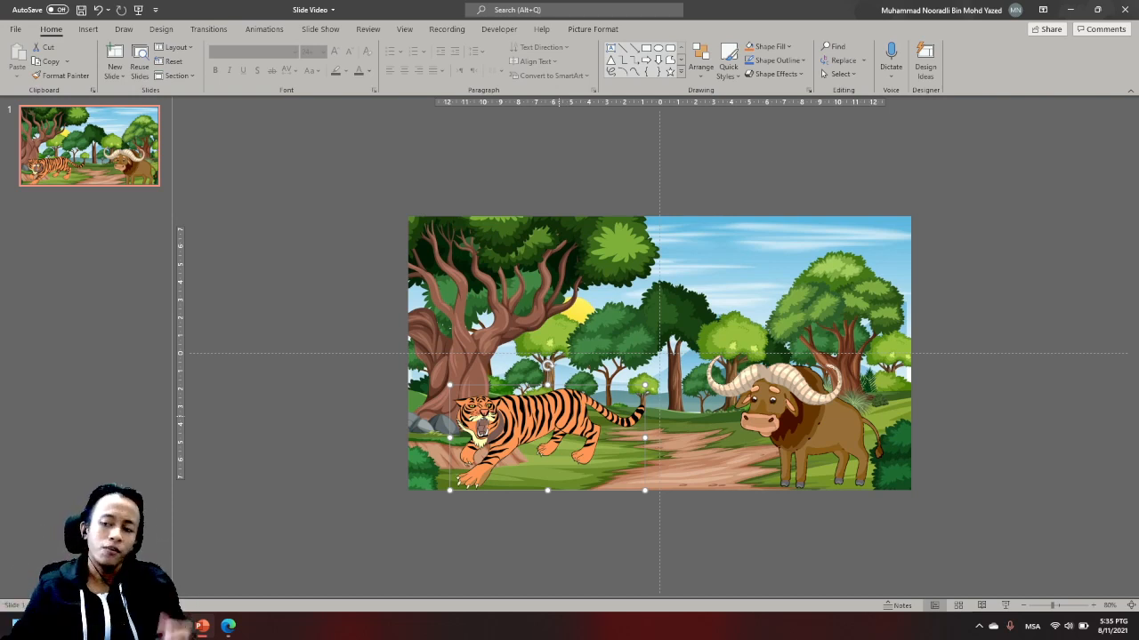
click(345, 303)
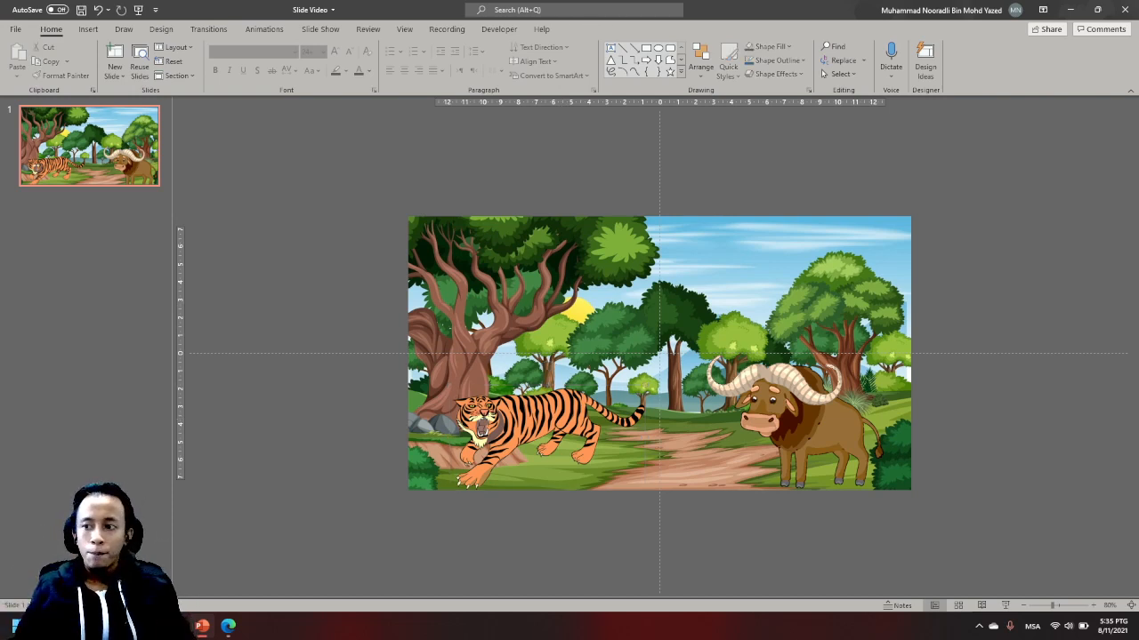
scroll(660, 353, up, 8)
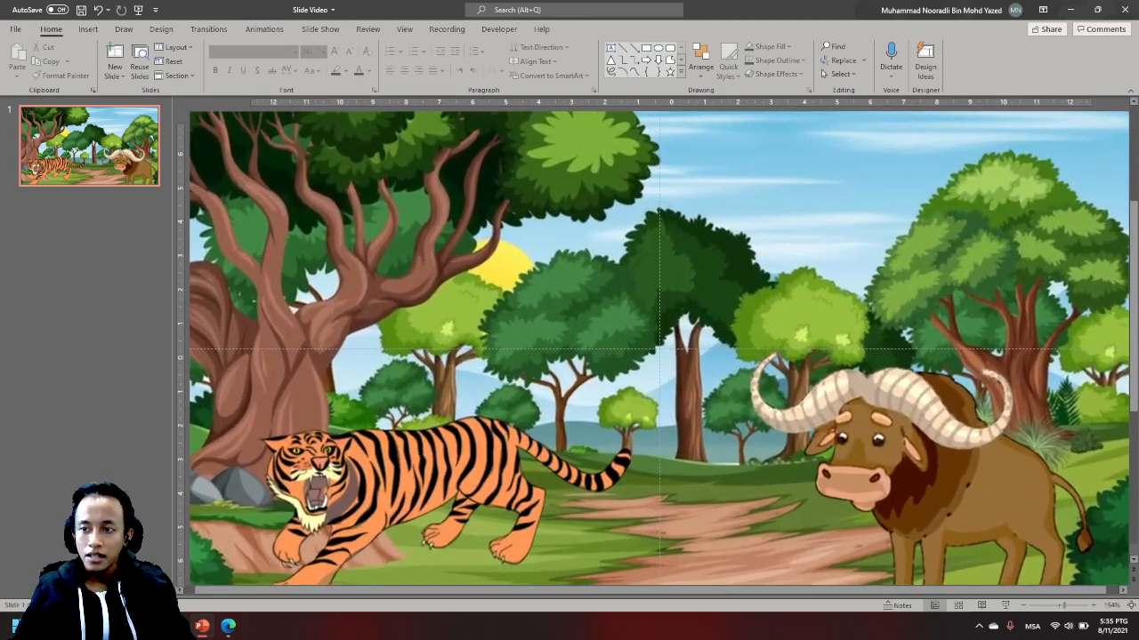
scroll(659, 353, down, 6)
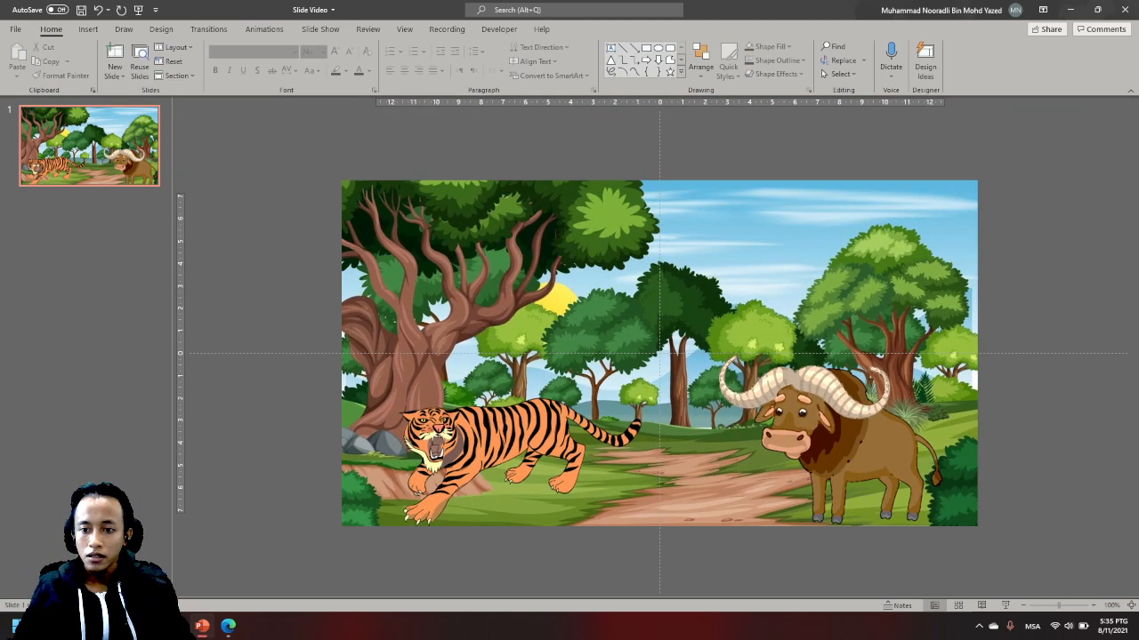
- Move the forest background picture off the slide onto the empty canvas area to its right
scroll(659, 353, down, 4)
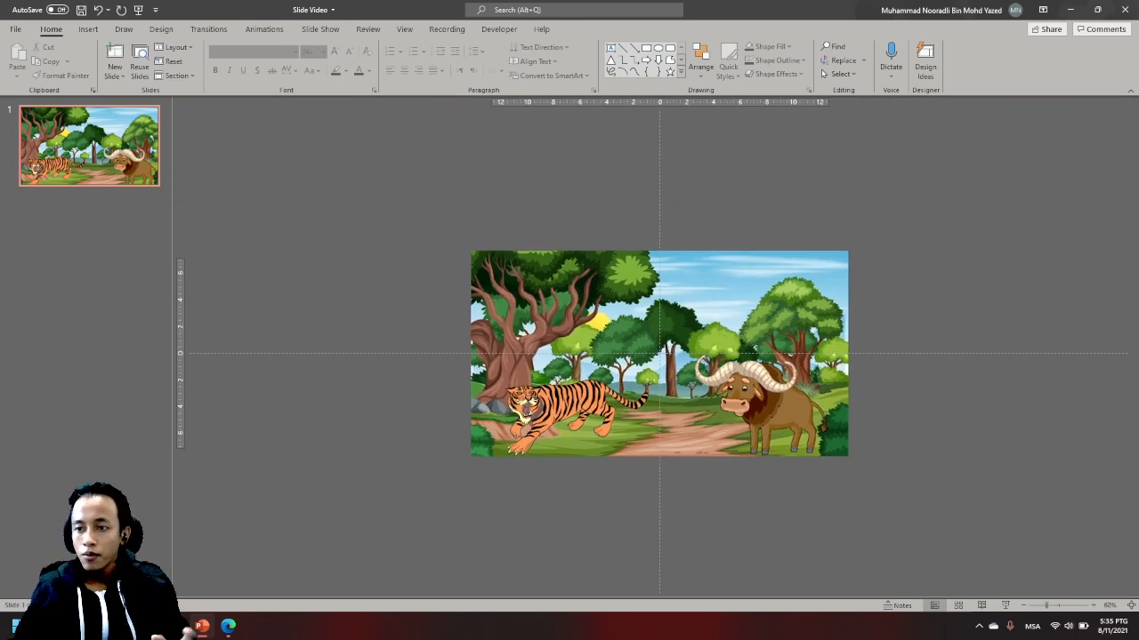
drag(614, 341, 579, 338)
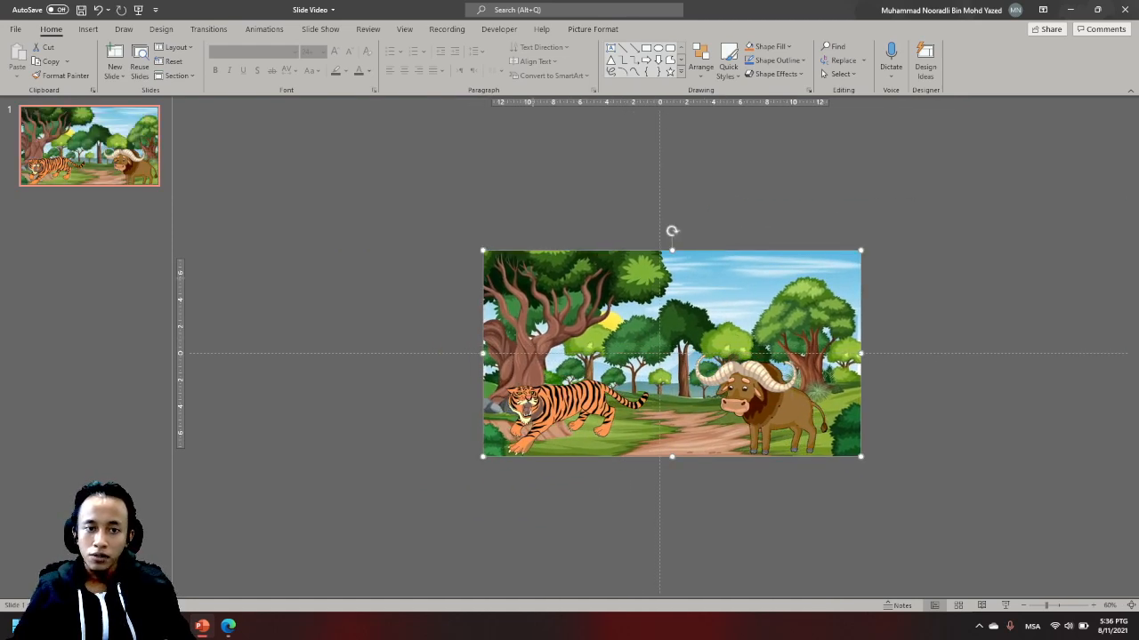
drag(579, 338, 982, 338)
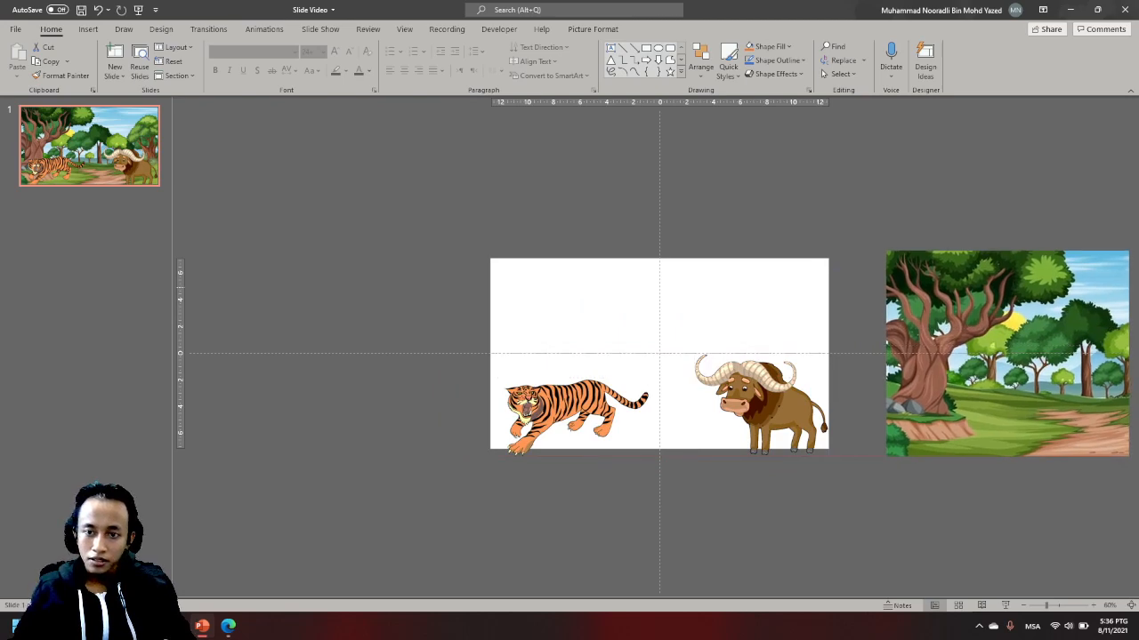
click(578, 329)
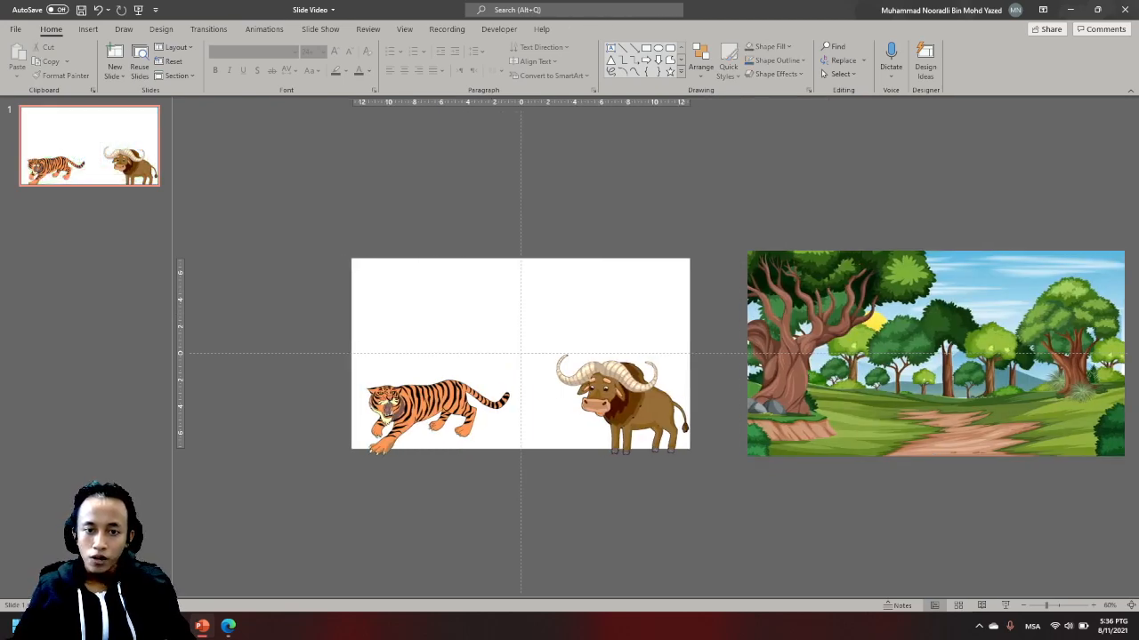
scroll(667, 364, up, 3)
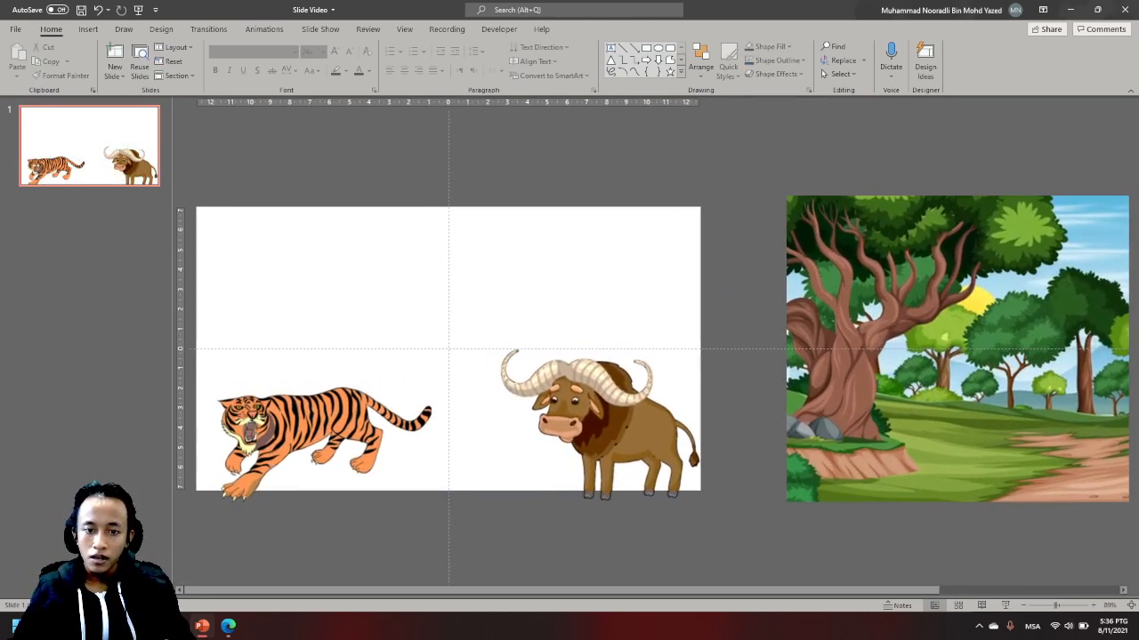
- Move the tiger and the buffalo slightly up so both pictures lie fully inside the slide
drag(312, 441, 305, 423)
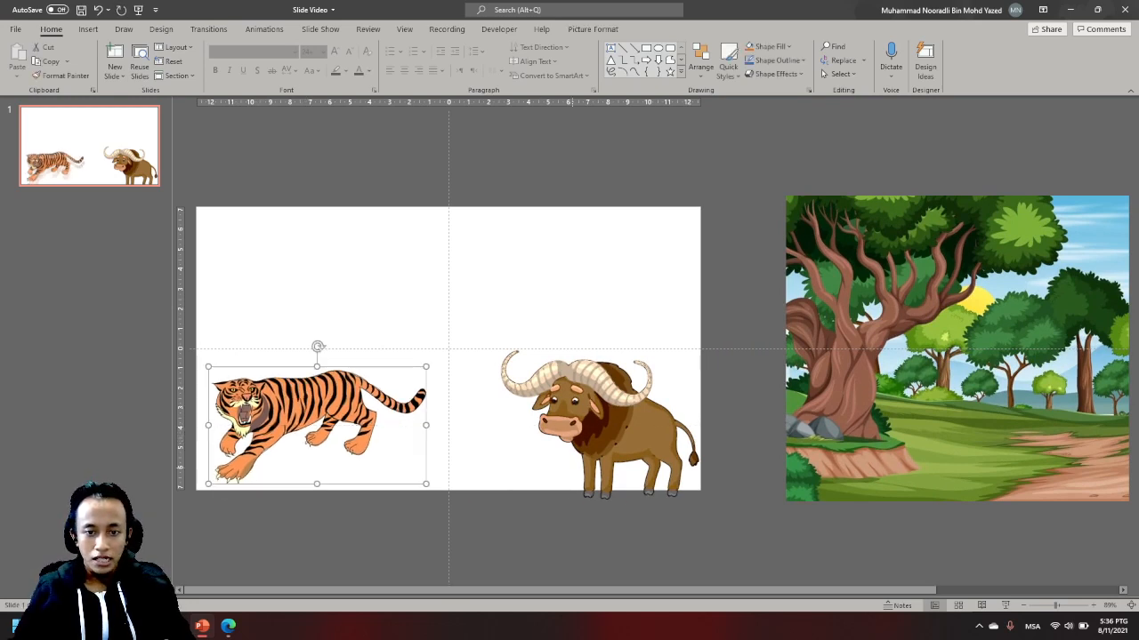
drag(624, 456, 623, 444)
click(654, 525)
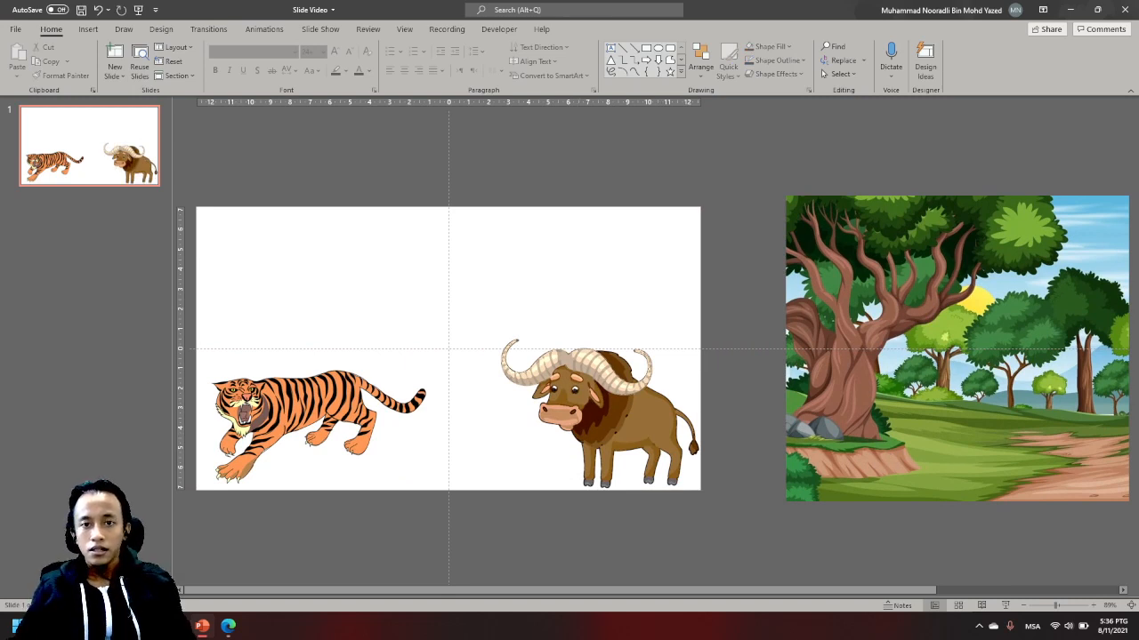
- Insert a rounded rectangular speech callout, about 6.25 cm wide and 3.22 cm high, above the tiger with its tail pointing to the tiger's head
click(681, 71)
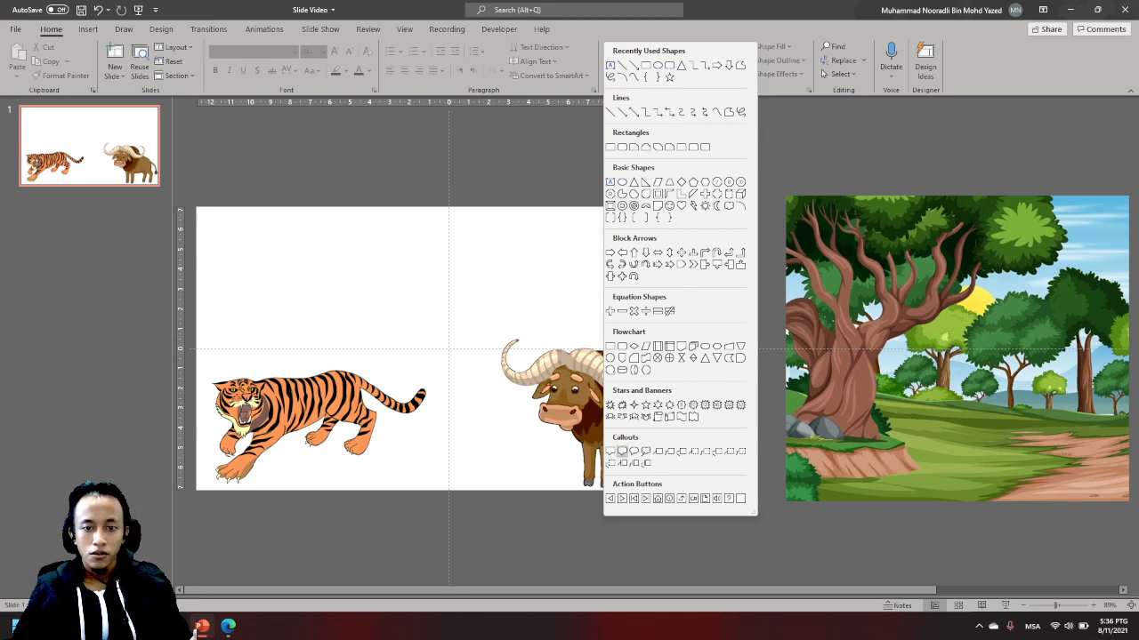
key(Escape)
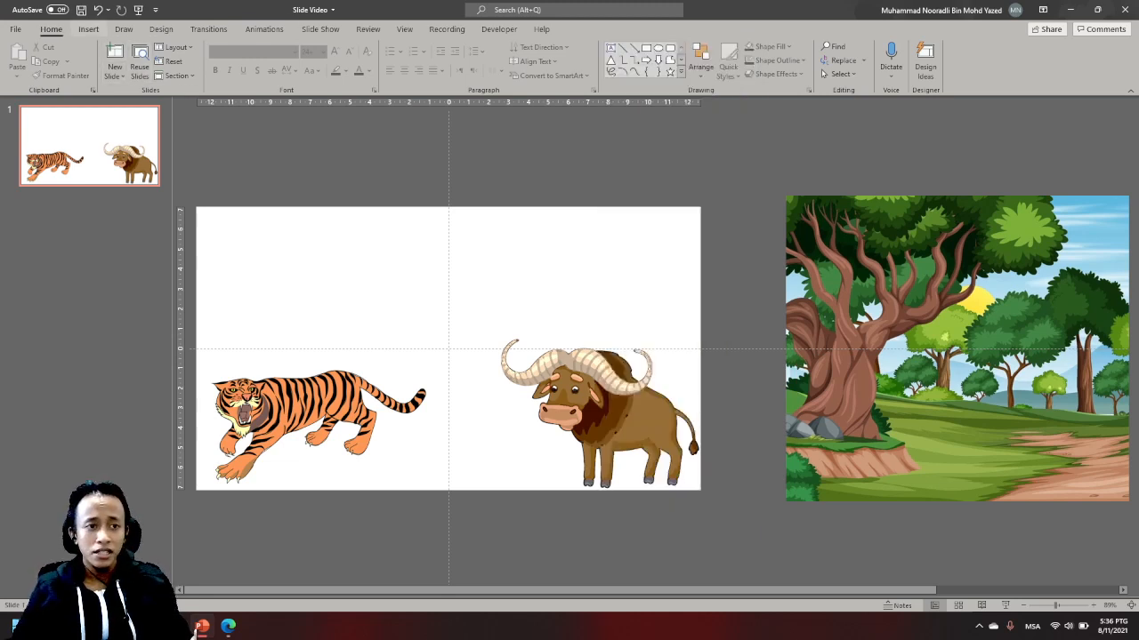
click(88, 28)
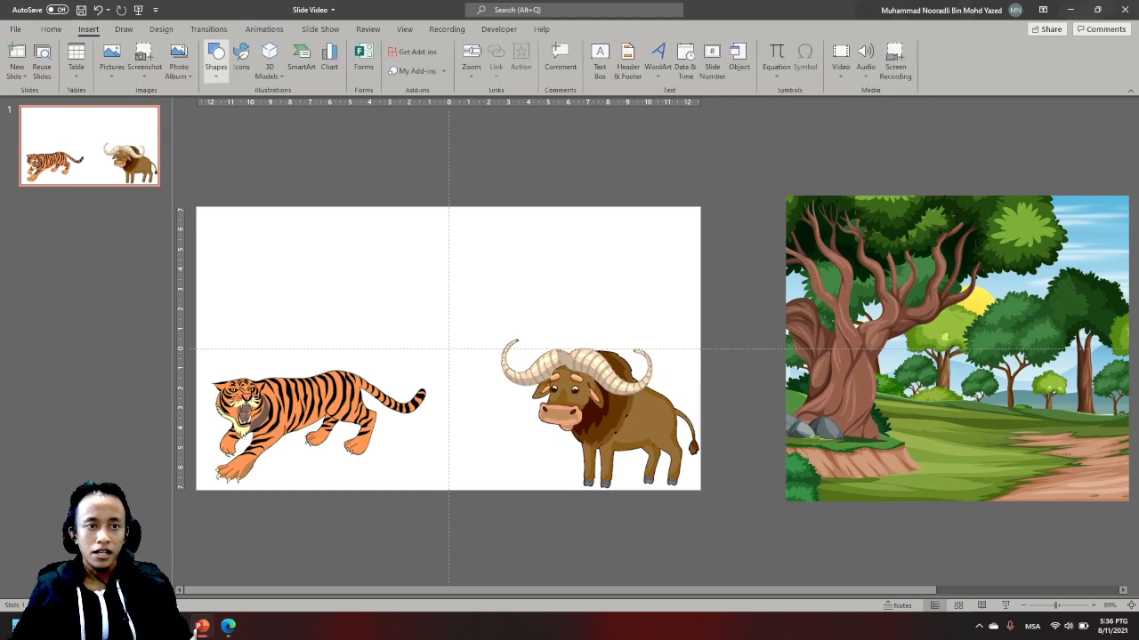
click(216, 61)
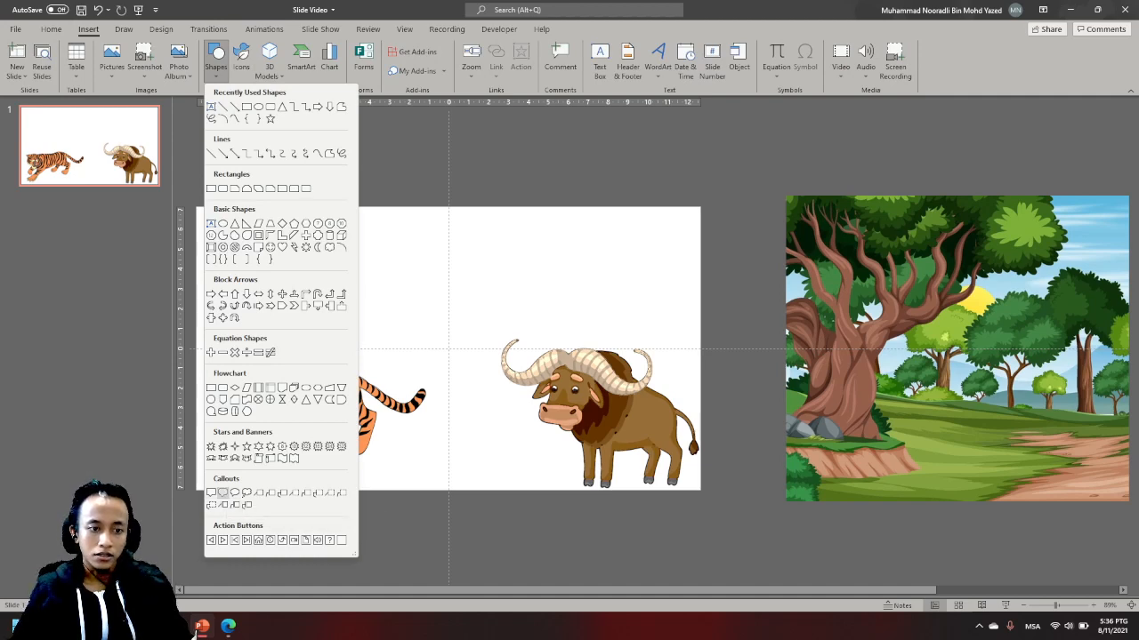
click(222, 492)
mouse_move(279, 267)
mouse_down()
mouse_move(404, 332)
mouse_move(317, 298)
mouse_up()
drag(258, 330, 238, 367)
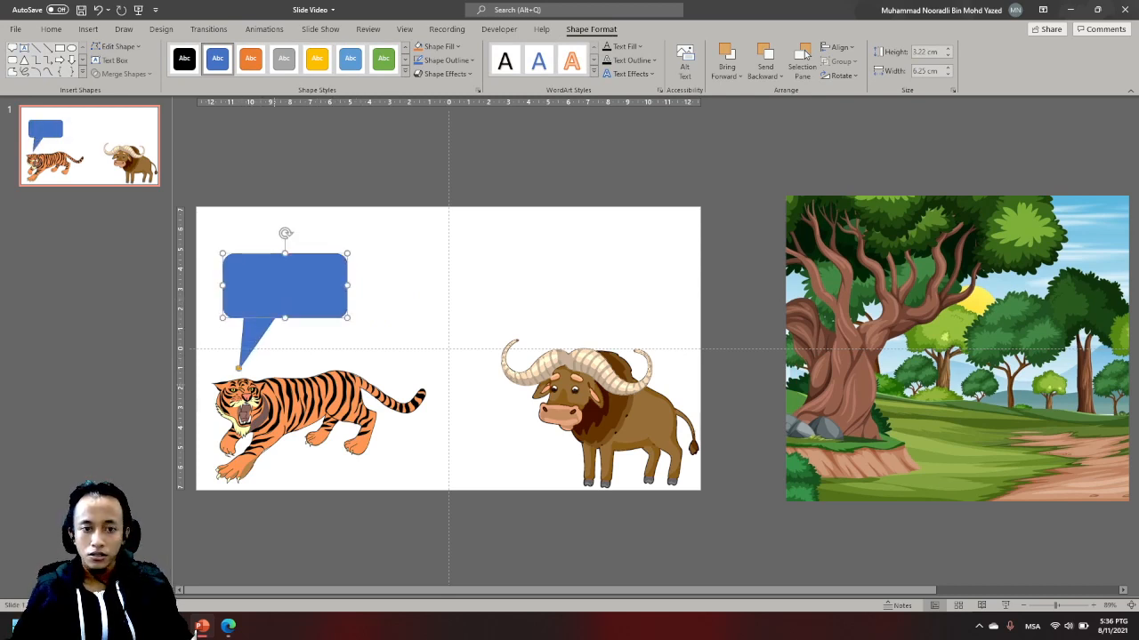
key(Escape)
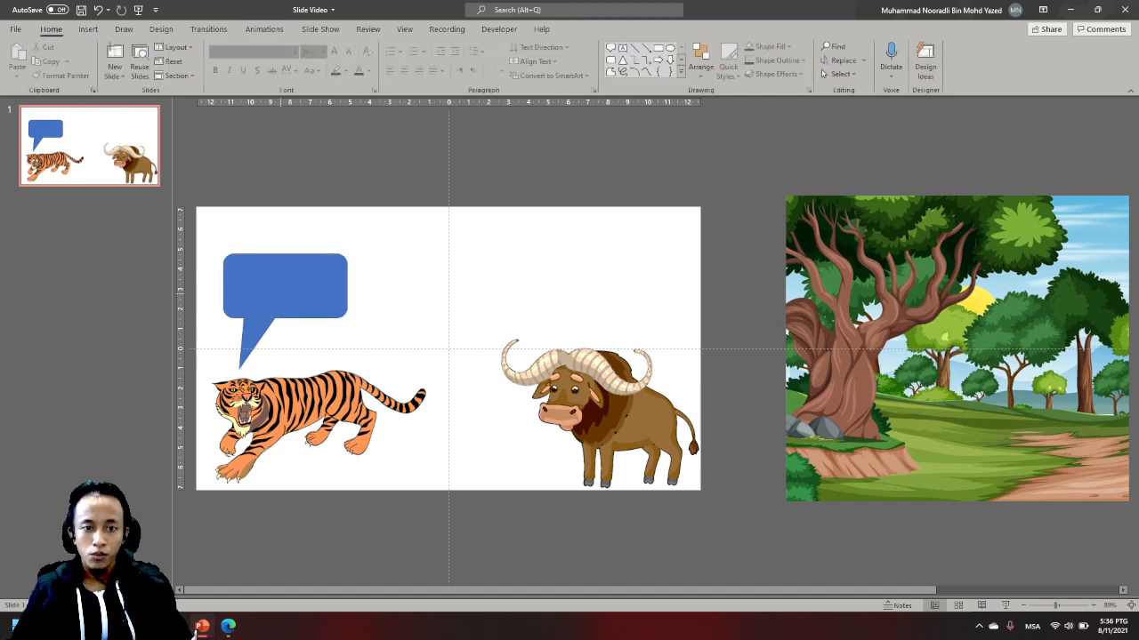
- Duplicate the tiger's callout, place the copy above the buffalo, and aim its tail at the buffalo's head
key(Tab)
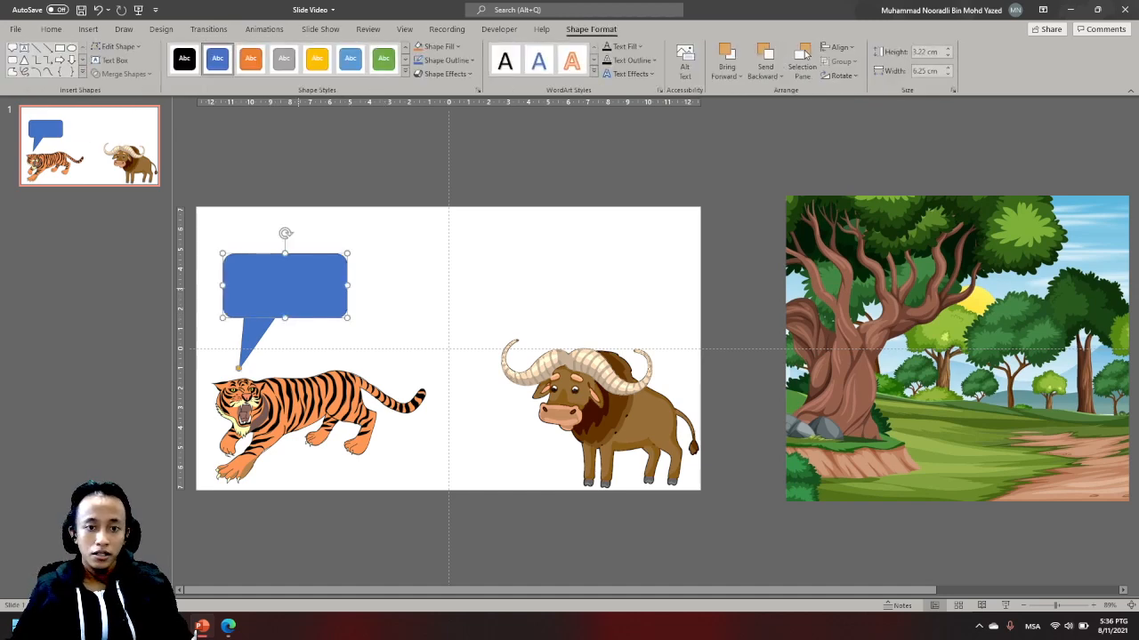
key(ctrl+c)
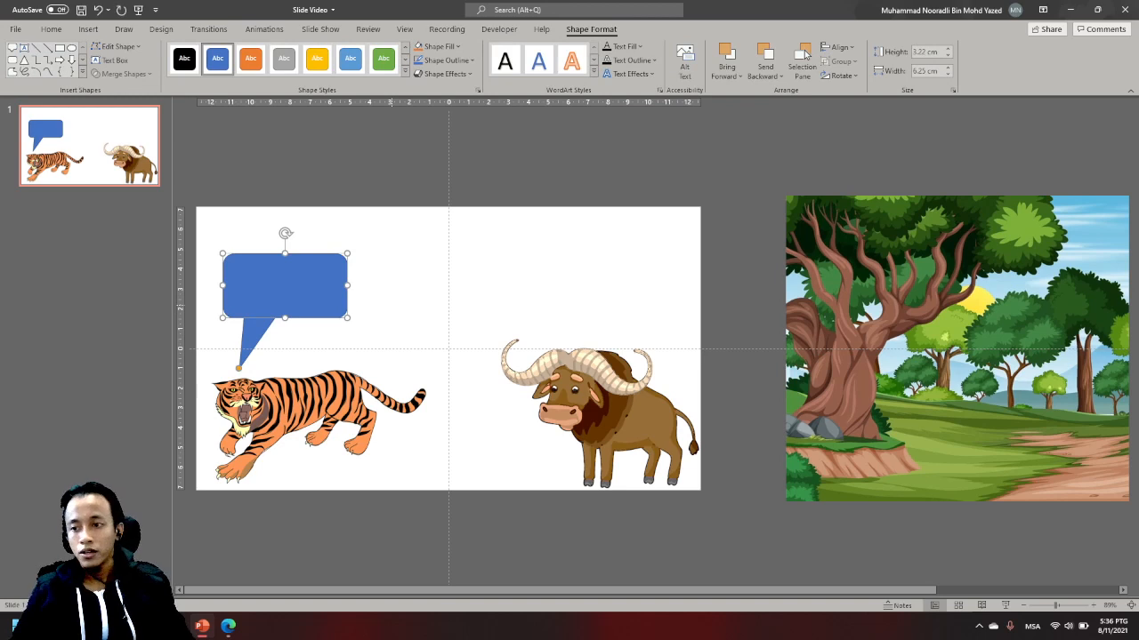
key(ctrl+v)
drag(574, 309, 636, 276)
drag(563, 344, 573, 337)
click(572, 316)
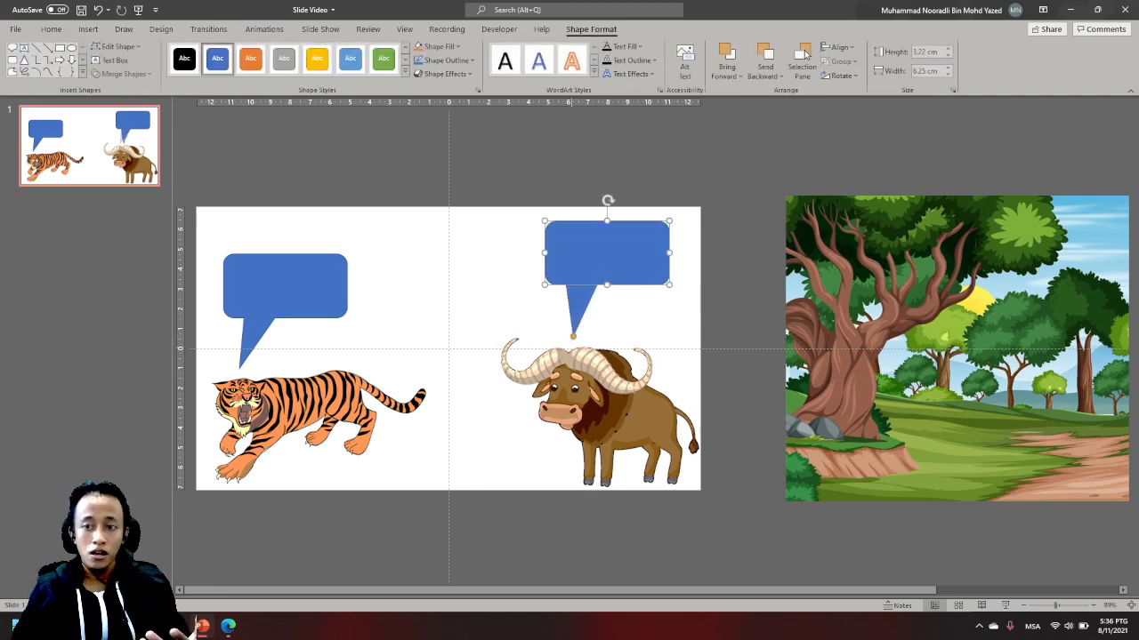
key(Escape)
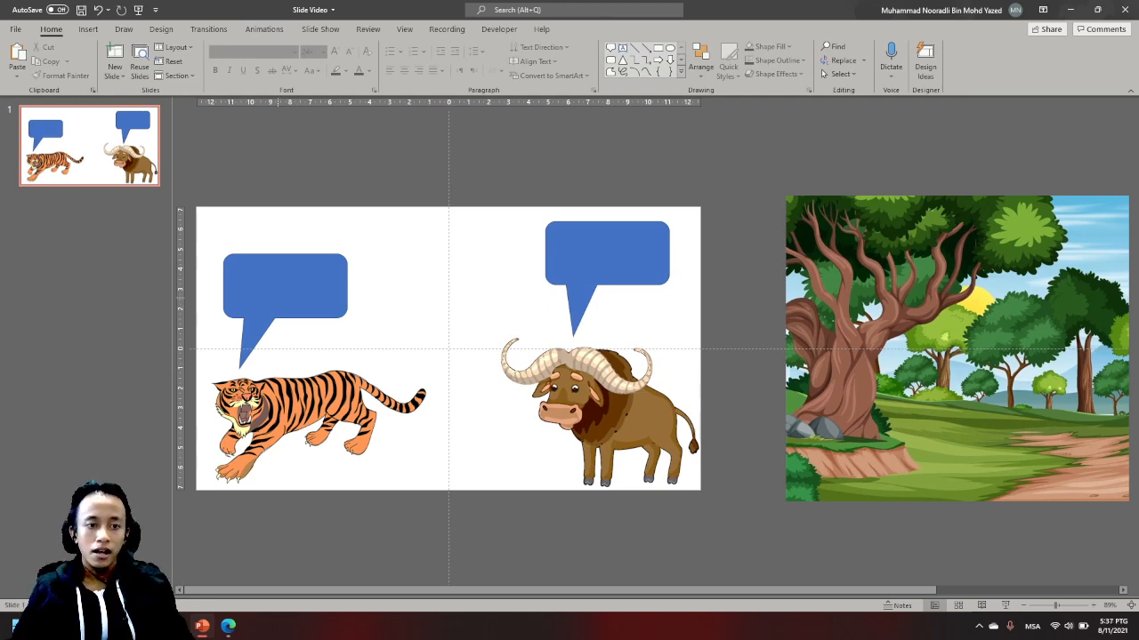
- Fill the buffalo's callout with white
click(284, 289)
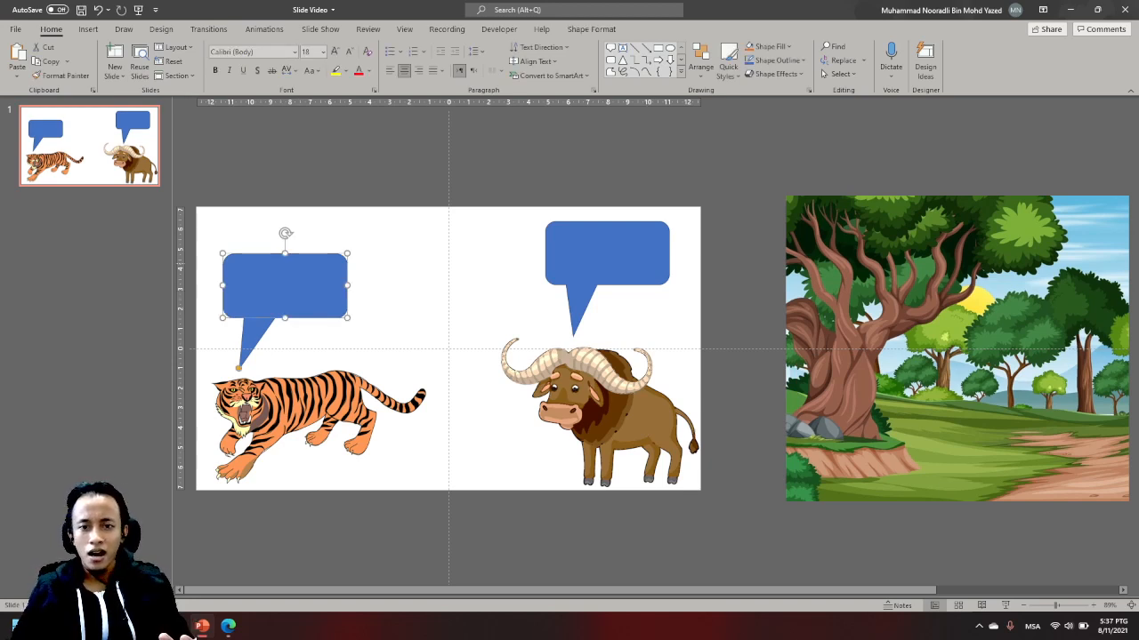
click(606, 254)
click(592, 29)
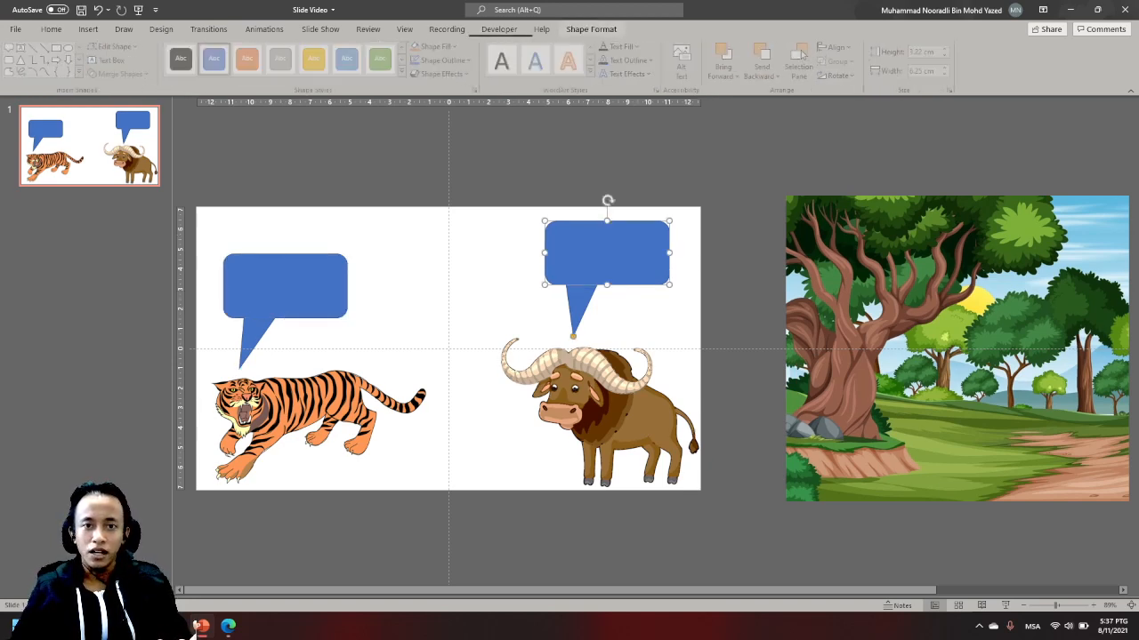
click(436, 46)
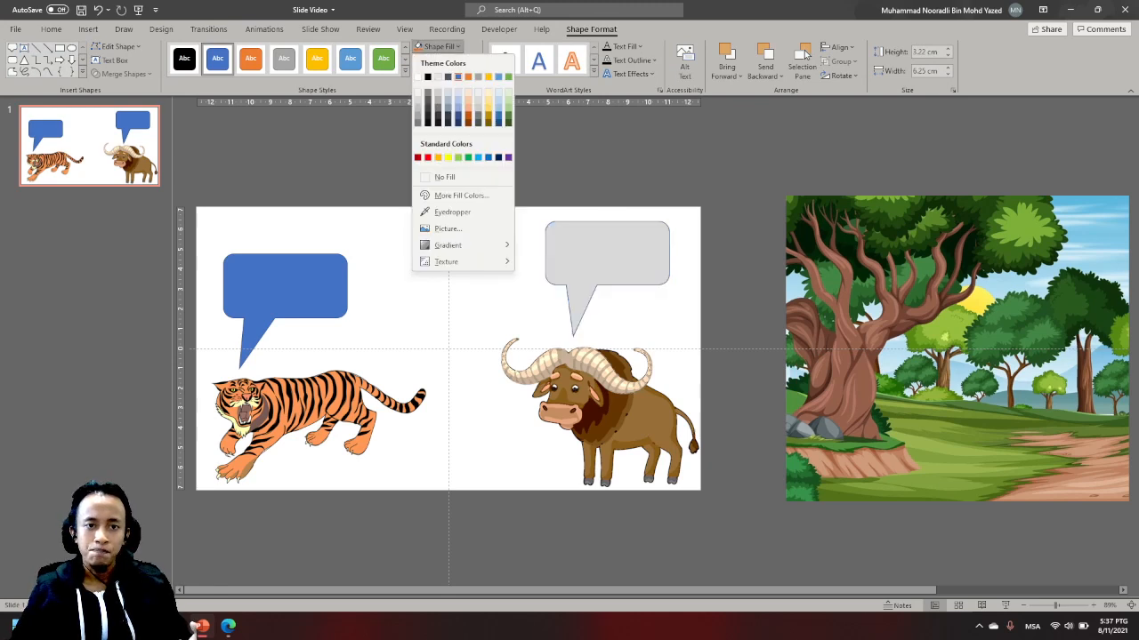
click(418, 76)
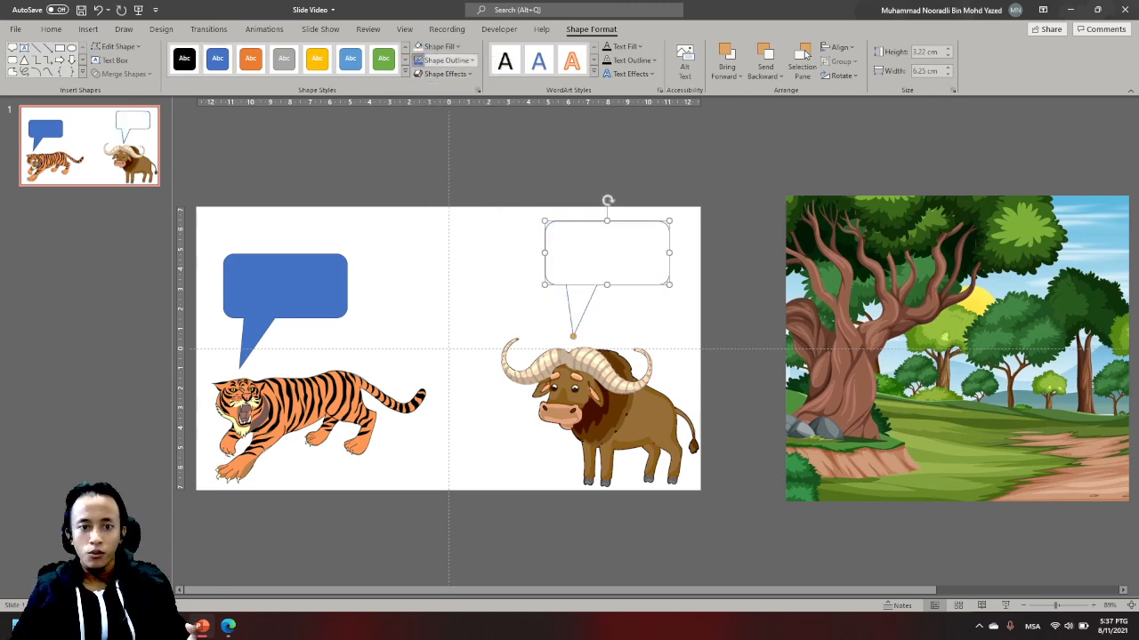
- Give the buffalo's callout a dark green outline with a weight of 4½ pt
click(444, 59)
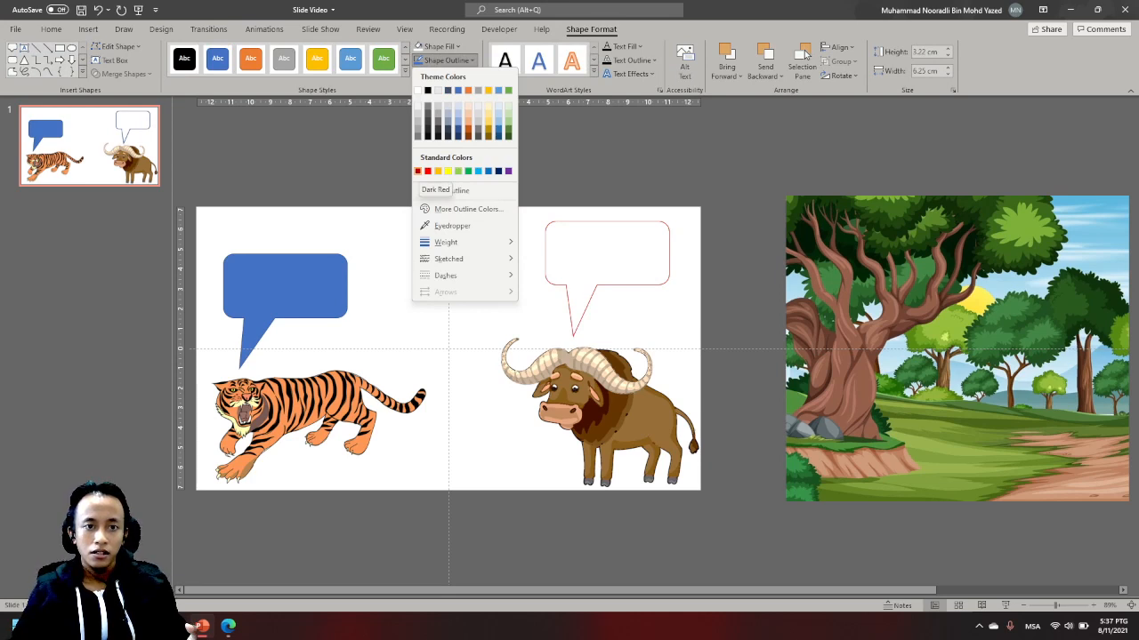
click(417, 171)
click(445, 59)
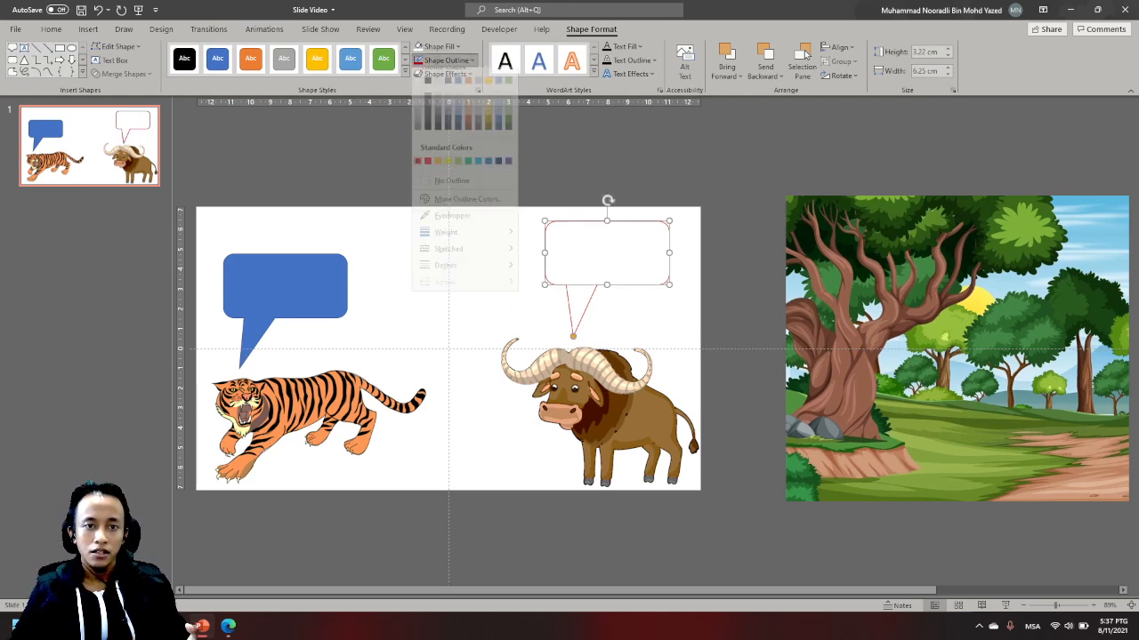
click(508, 135)
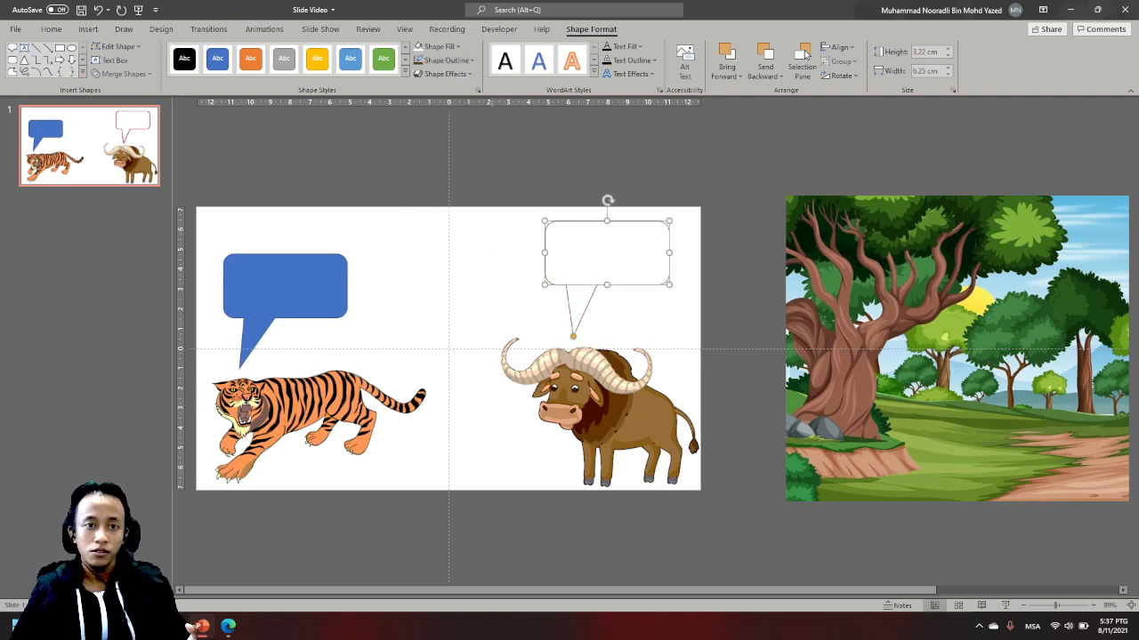
click(444, 60)
mouse_move(446, 242)
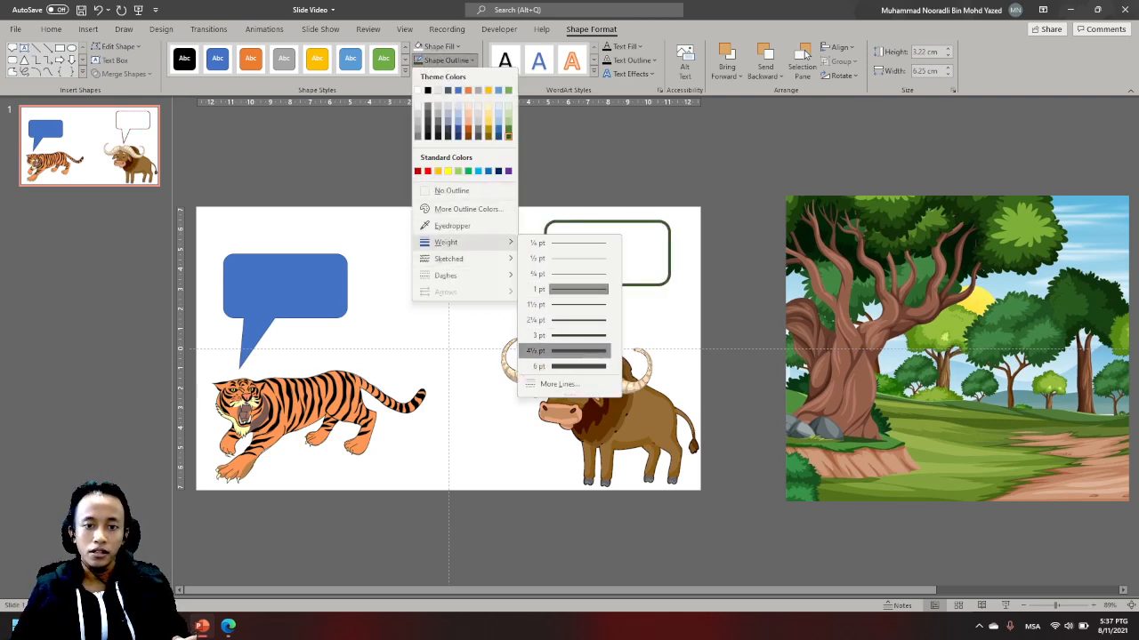
click(569, 350)
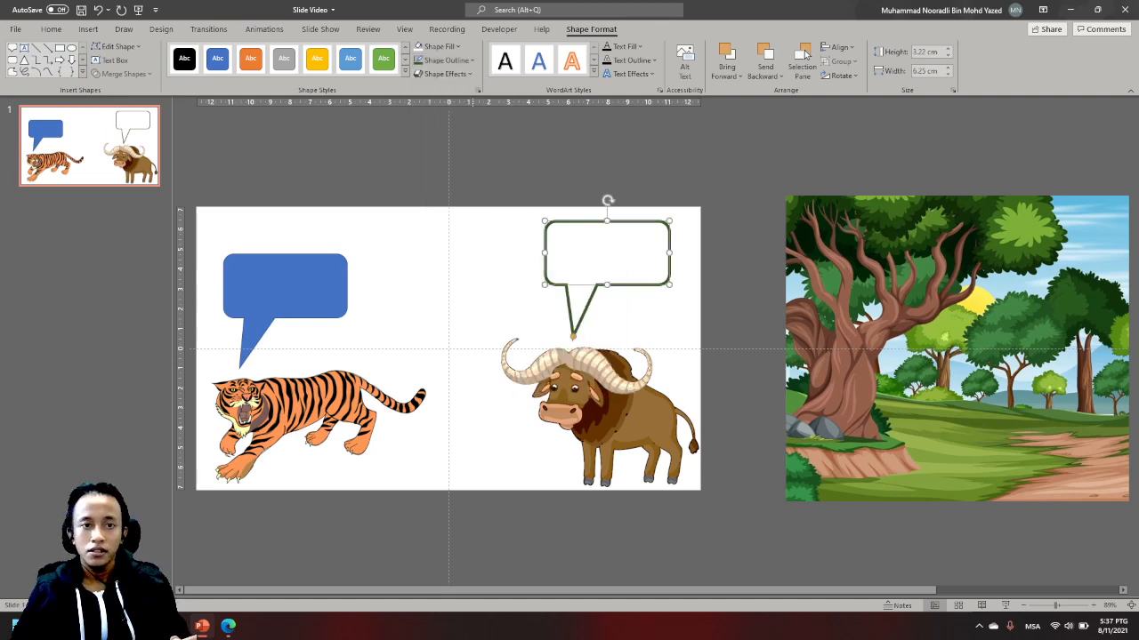
click(475, 294)
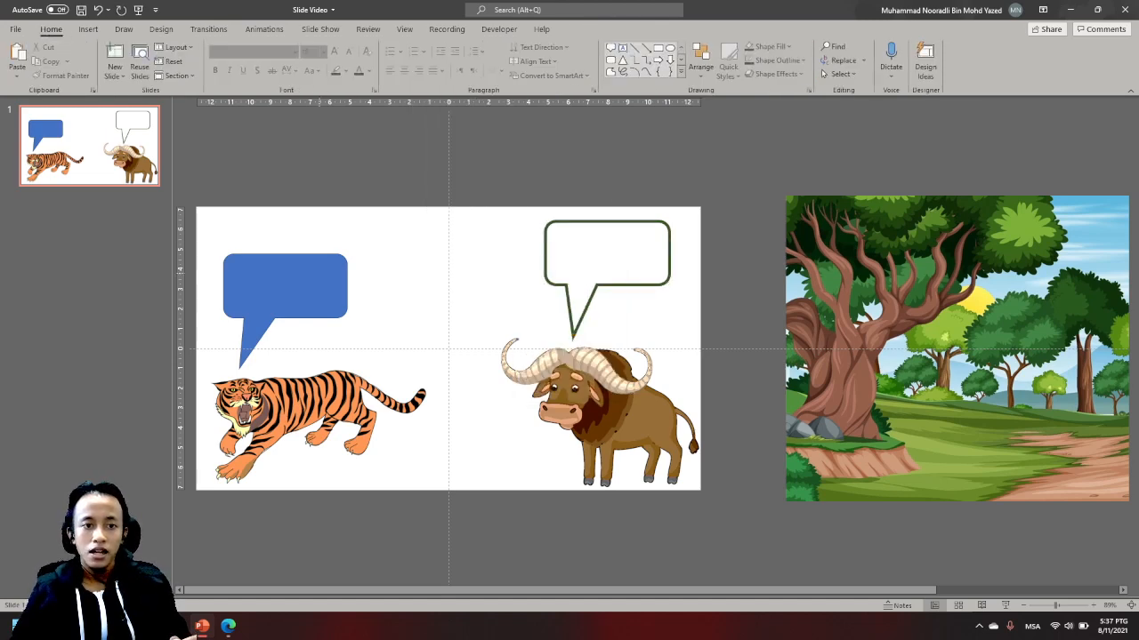
- Remove the blue fill from the tiger's callout
click(285, 284)
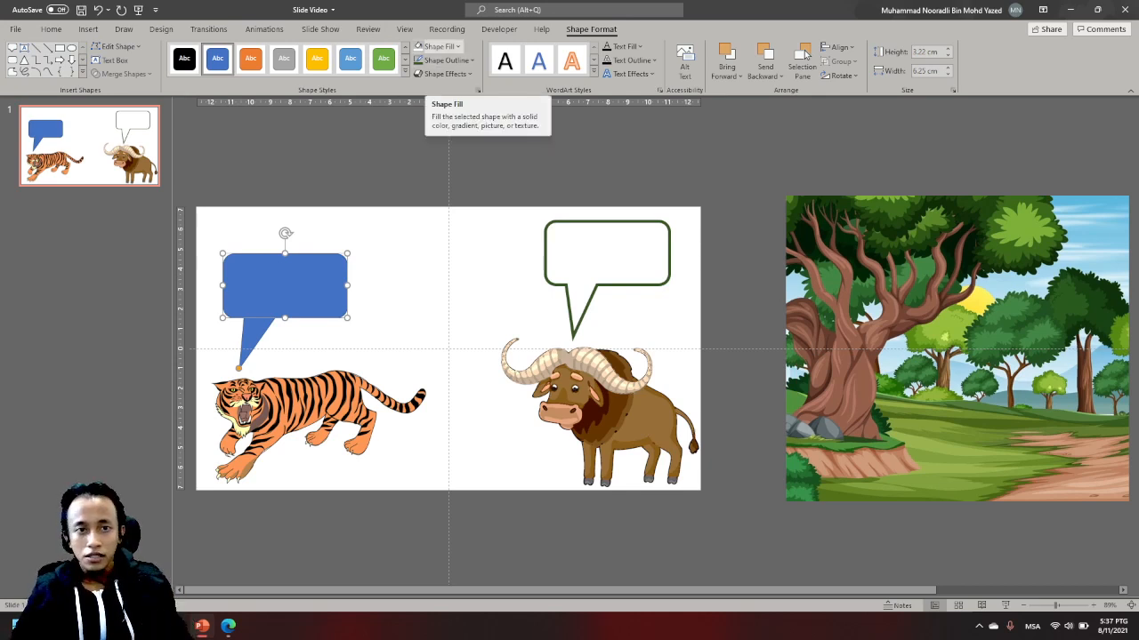
click(457, 46)
click(445, 178)
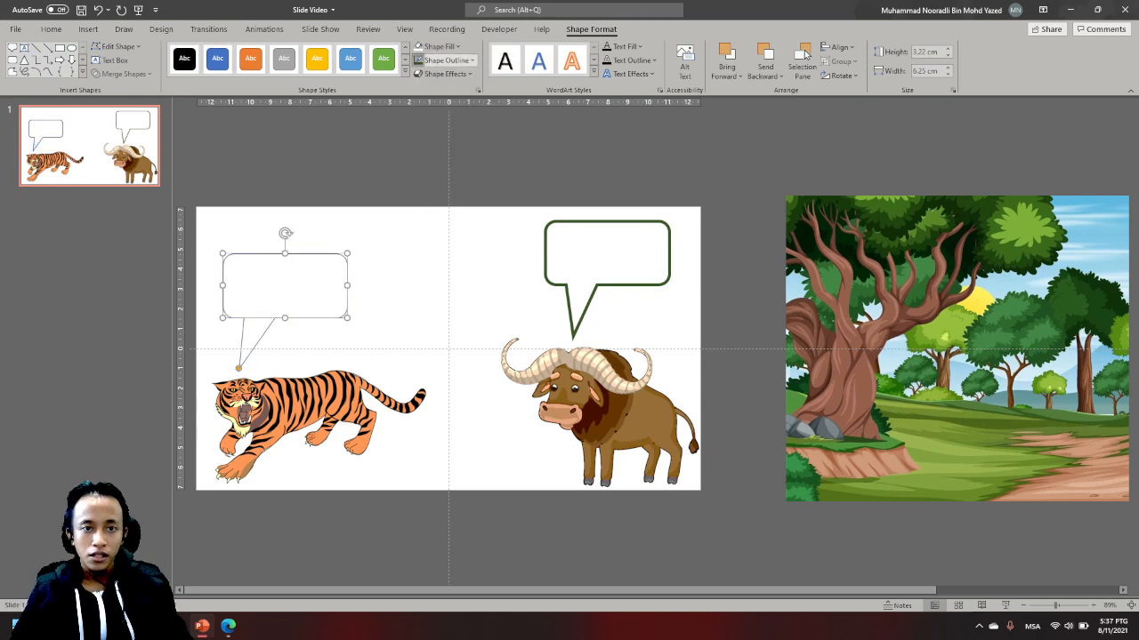
- Set the tiger's callout outline to dark green with a weight of 4½ pt
click(445, 60)
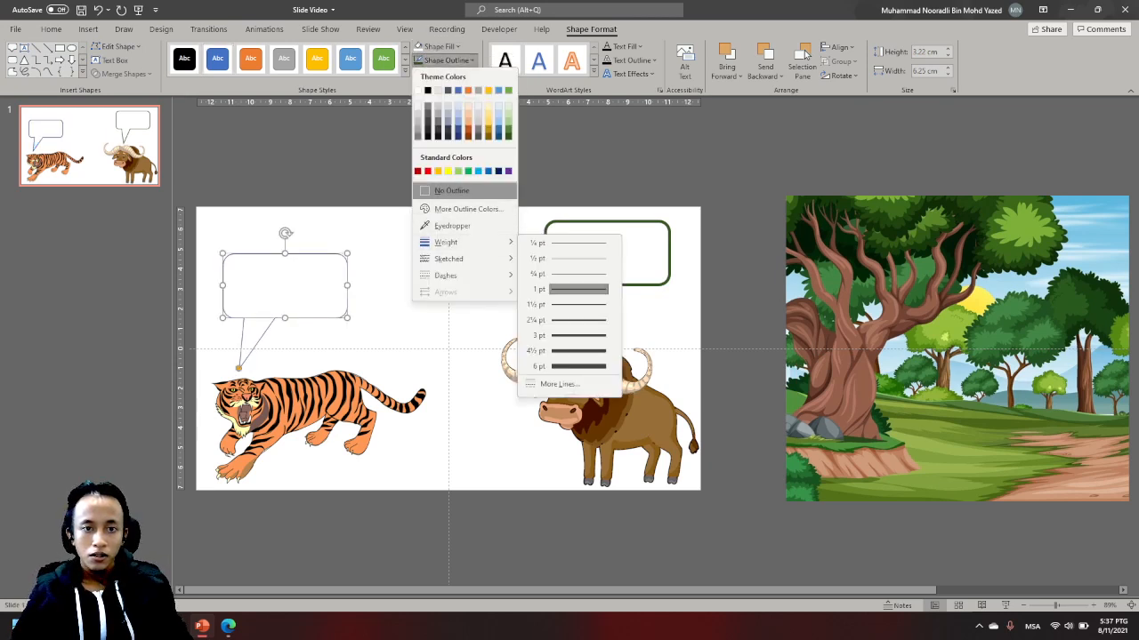
click(508, 135)
click(445, 59)
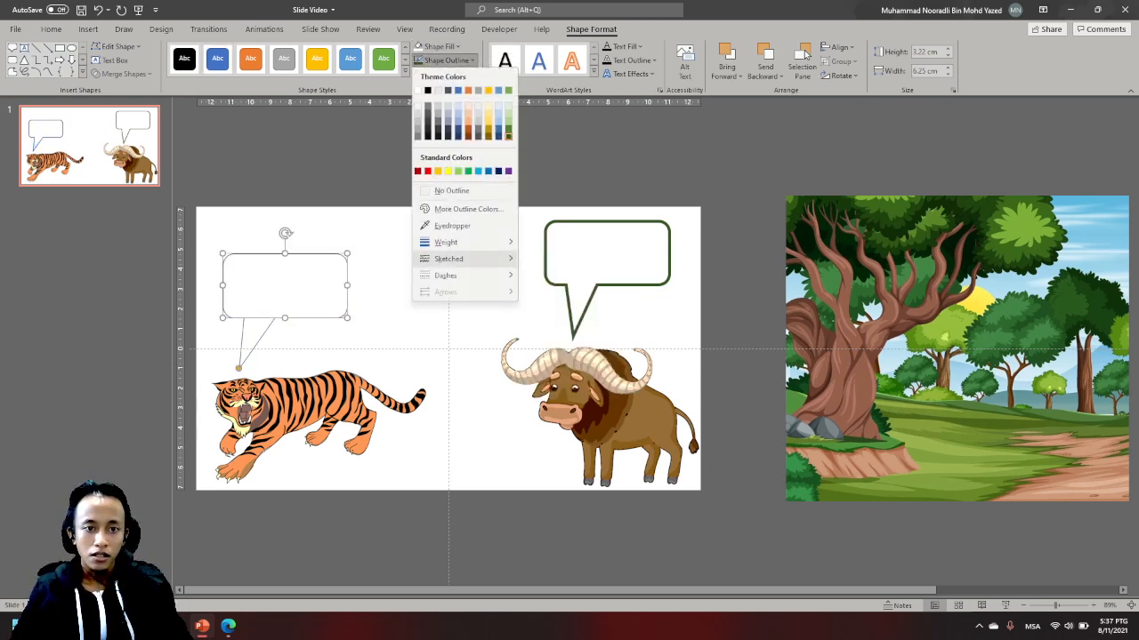
mouse_move(445, 242)
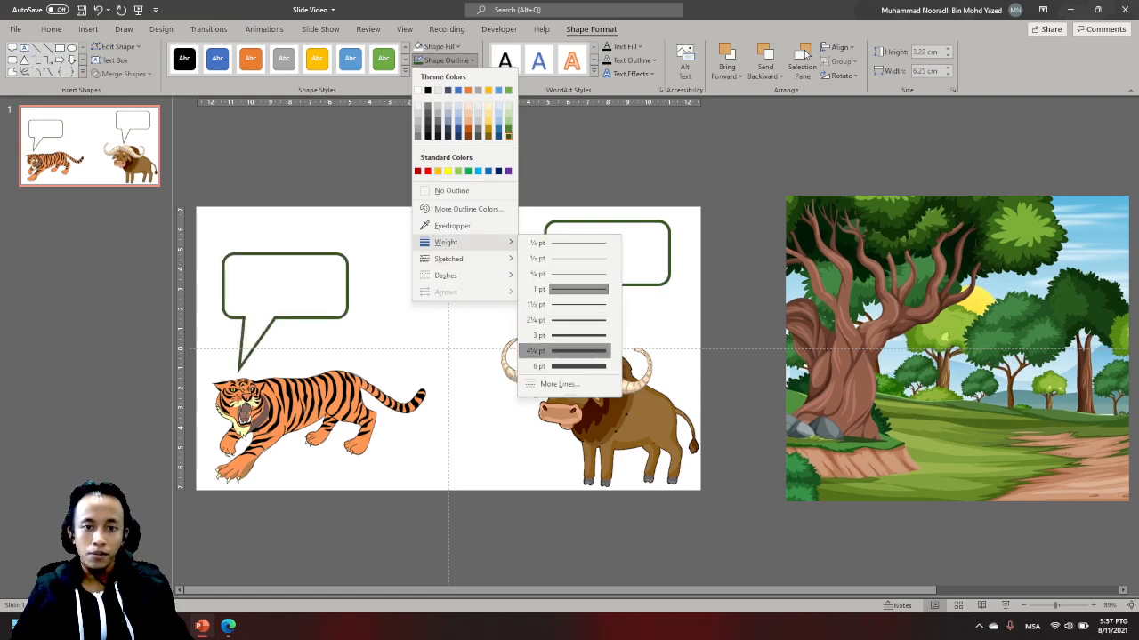
click(567, 350)
key(Escape)
- Shift the forest background picture a little left, closer to the slide's right edge
drag(1001, 305, 941, 300)
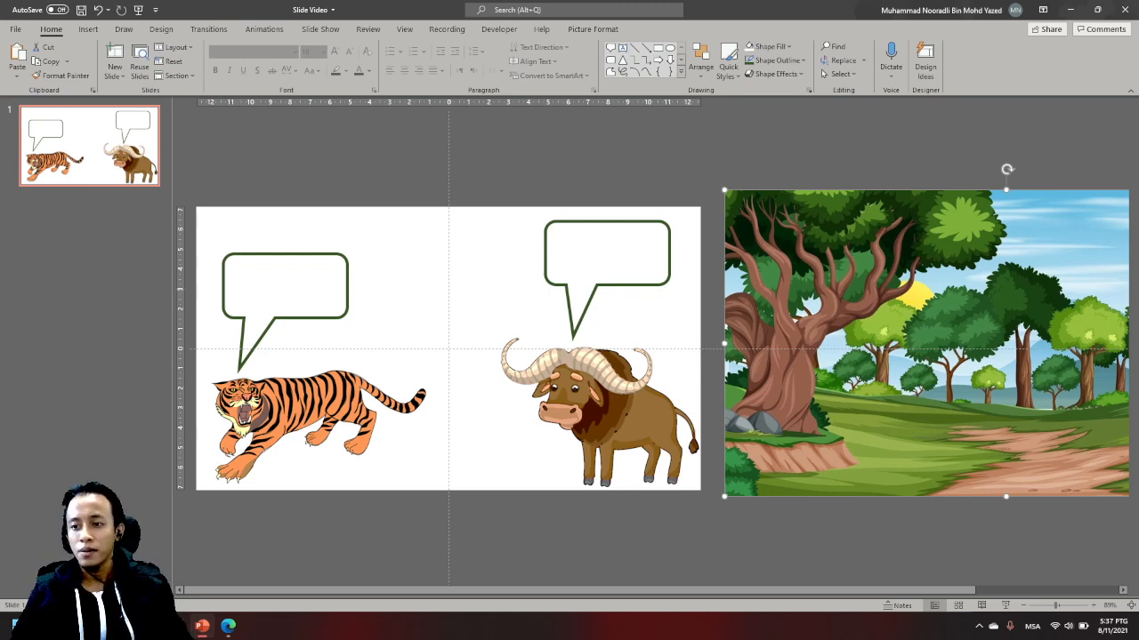
key(Escape)
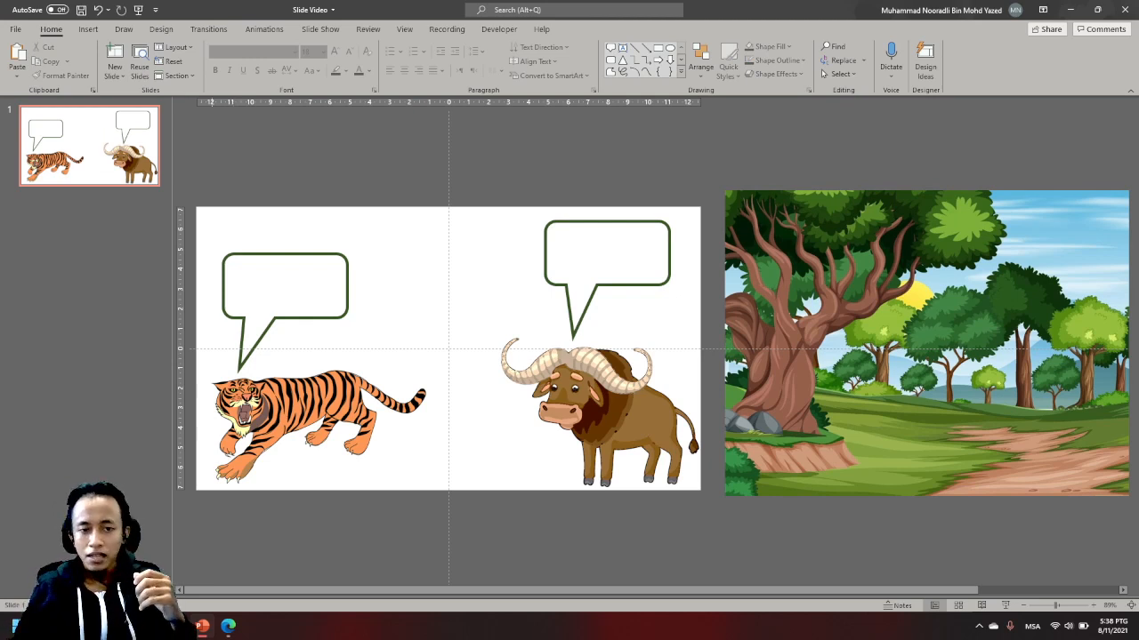
right_click(346, 269)
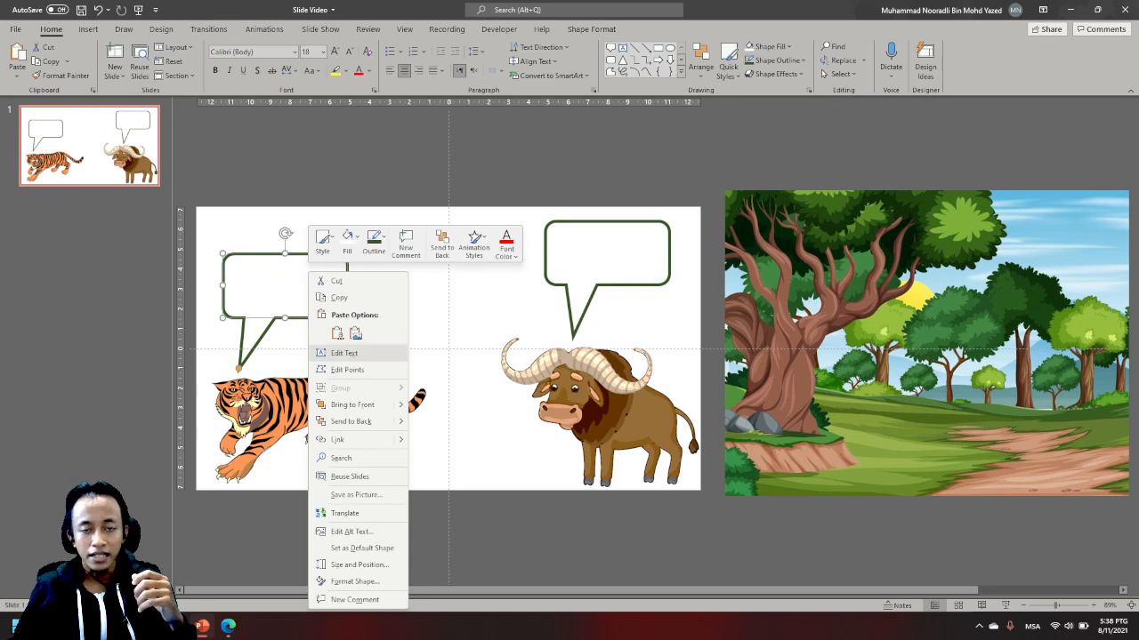
key(Escape)
key(Escape)
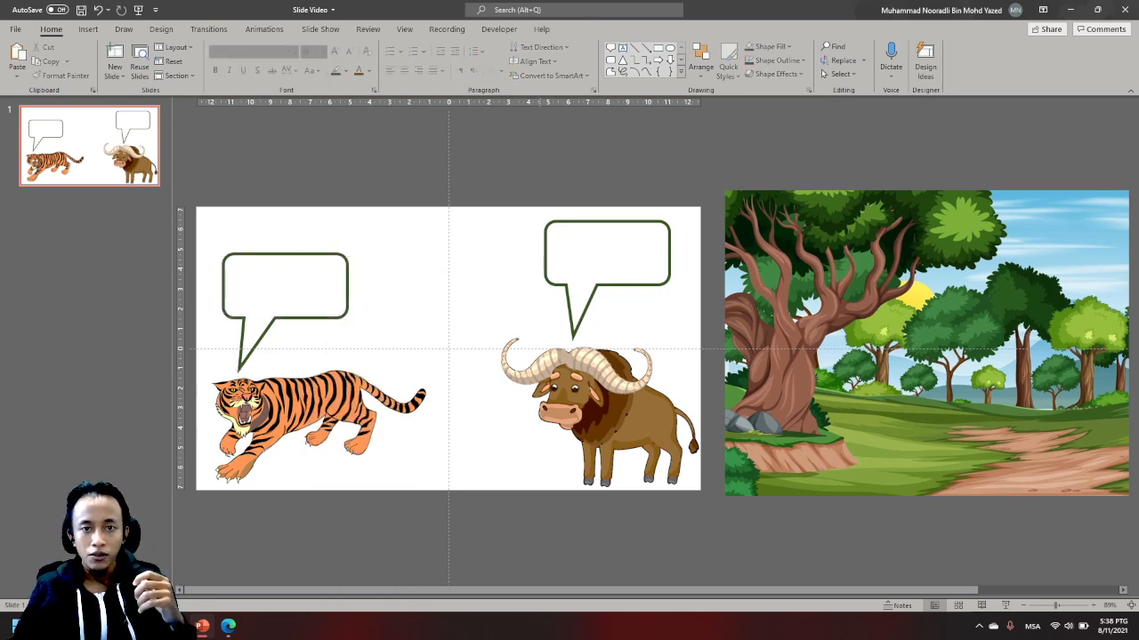
- Insert a text box about 5 cm wide and 3 cm high in the empty area above the slide
key(alt)
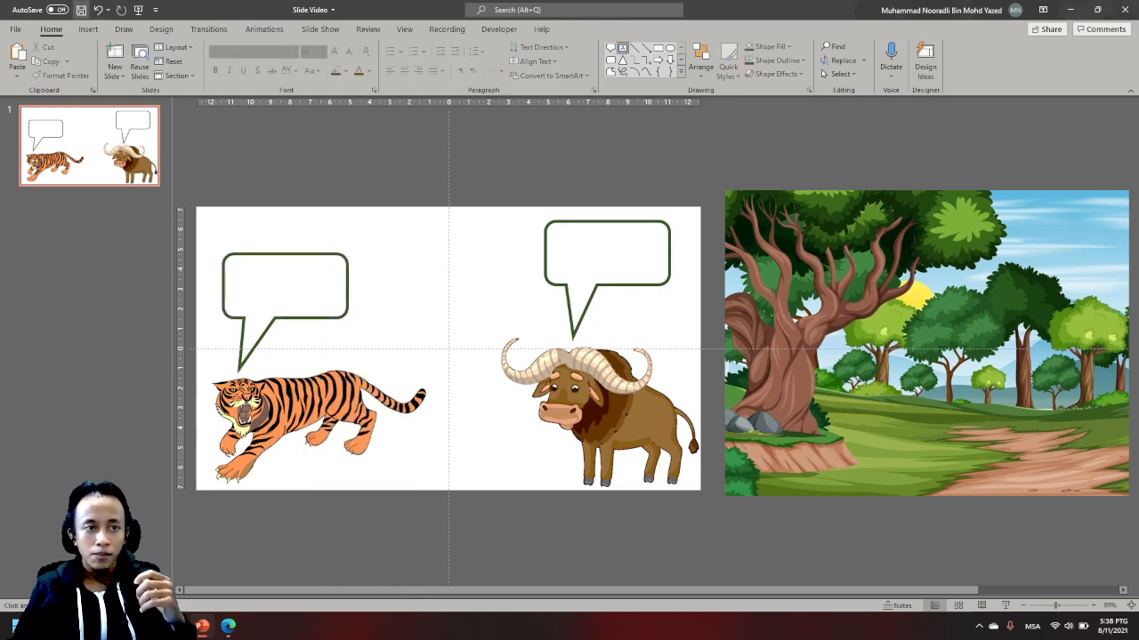
key(n)
key(x)
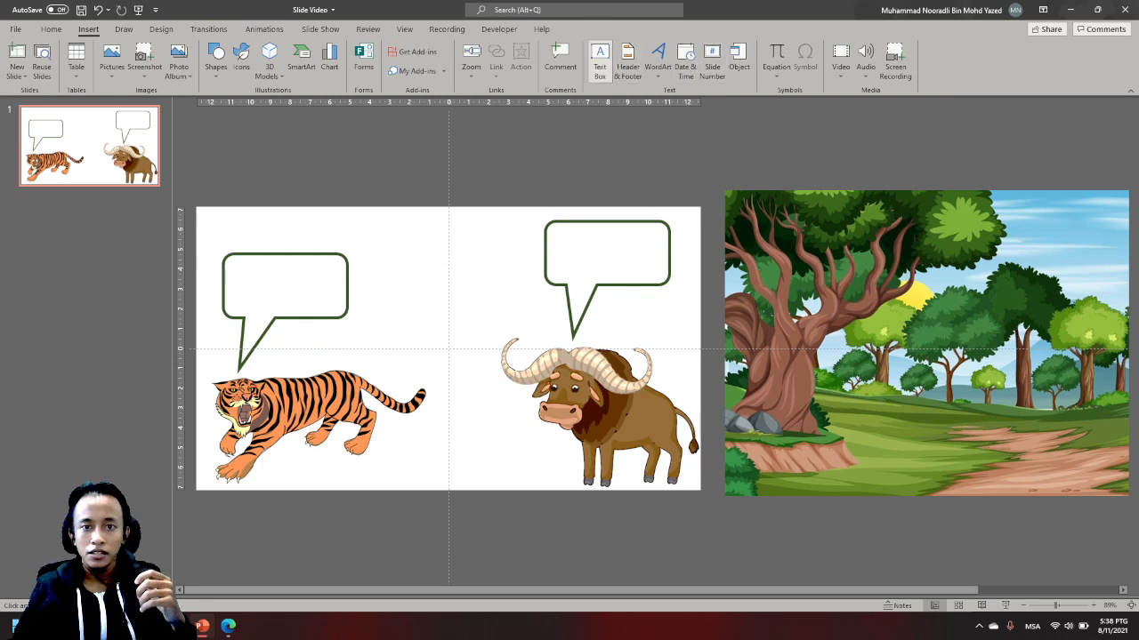
click(719, 321)
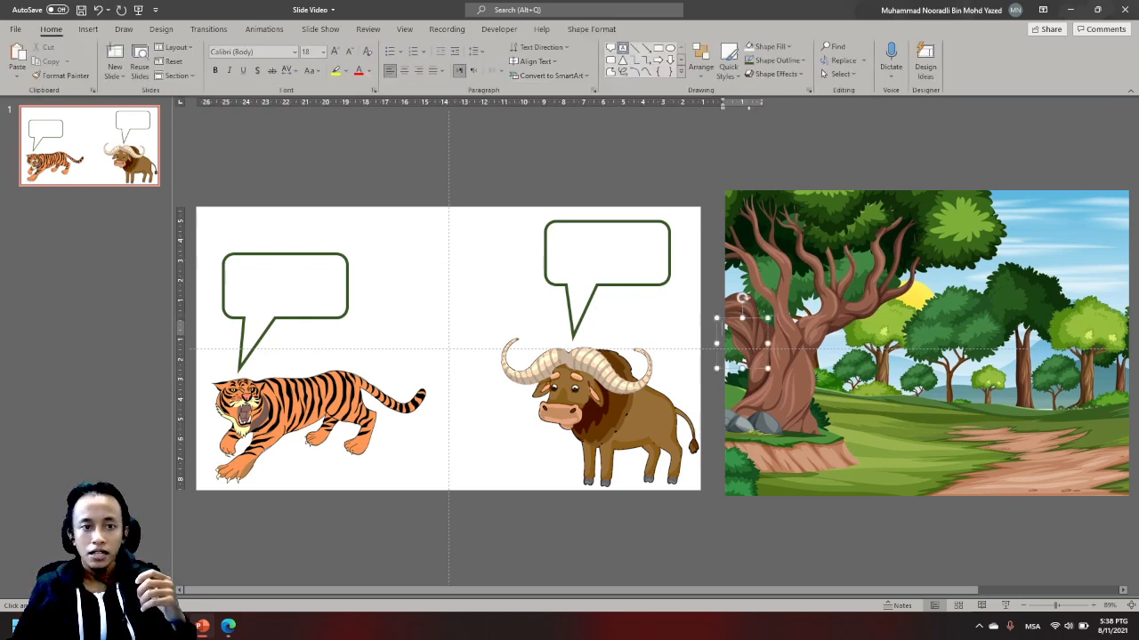
drag(306, 124, 407, 189)
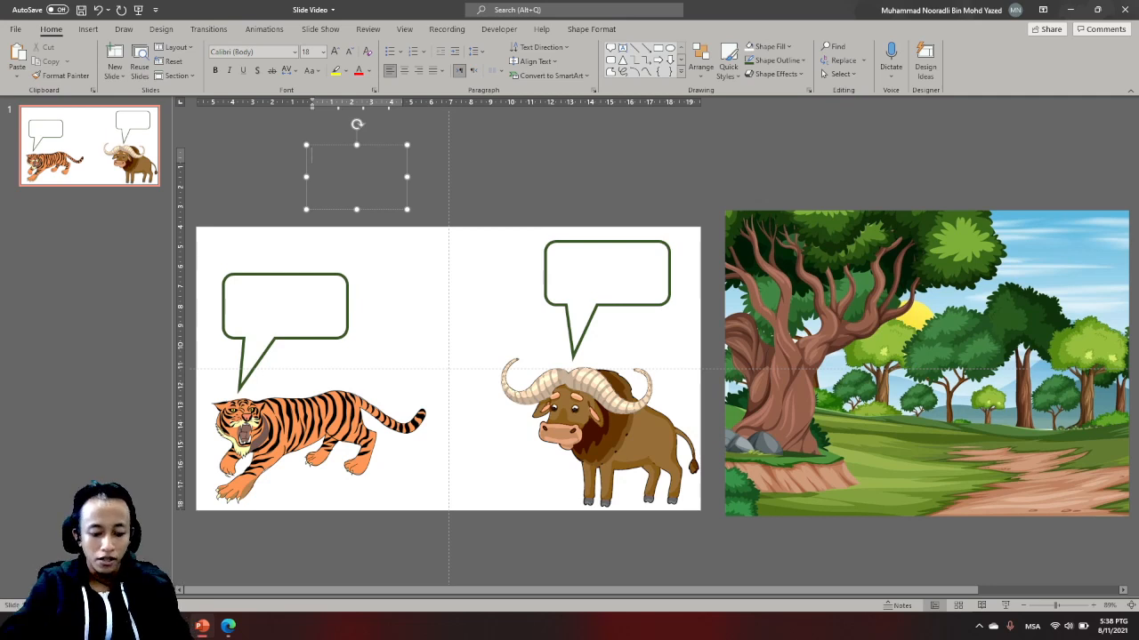
- Enter the greeting "Selamat pagi kerbau." in the new text box above the slide
text(S)
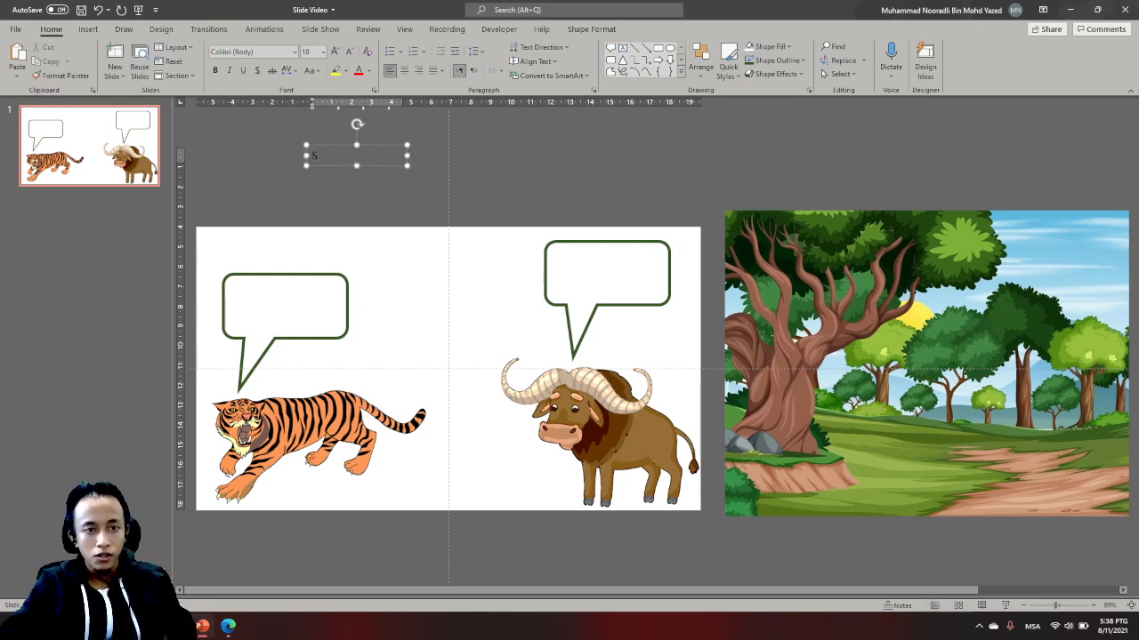
text(elamat)
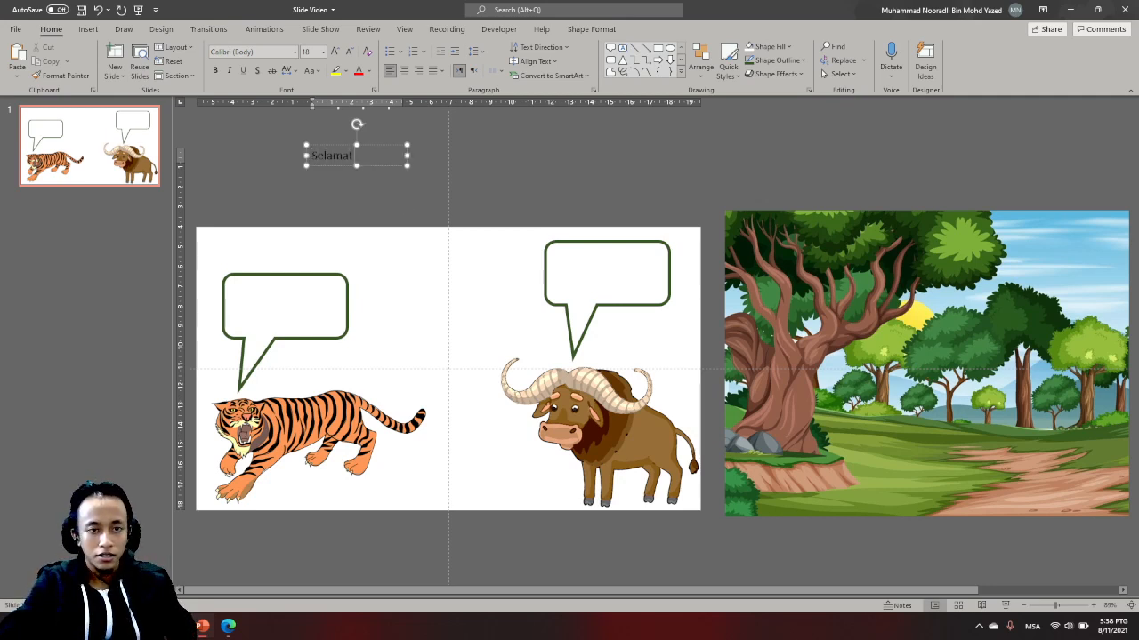
text( pagi)
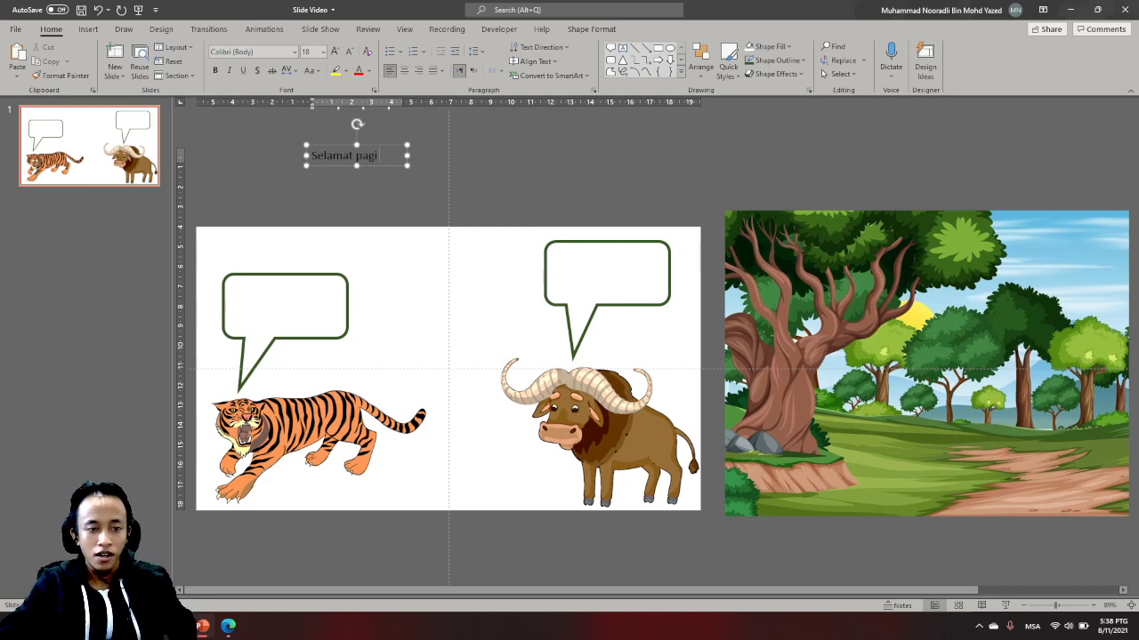
text( kerbau)
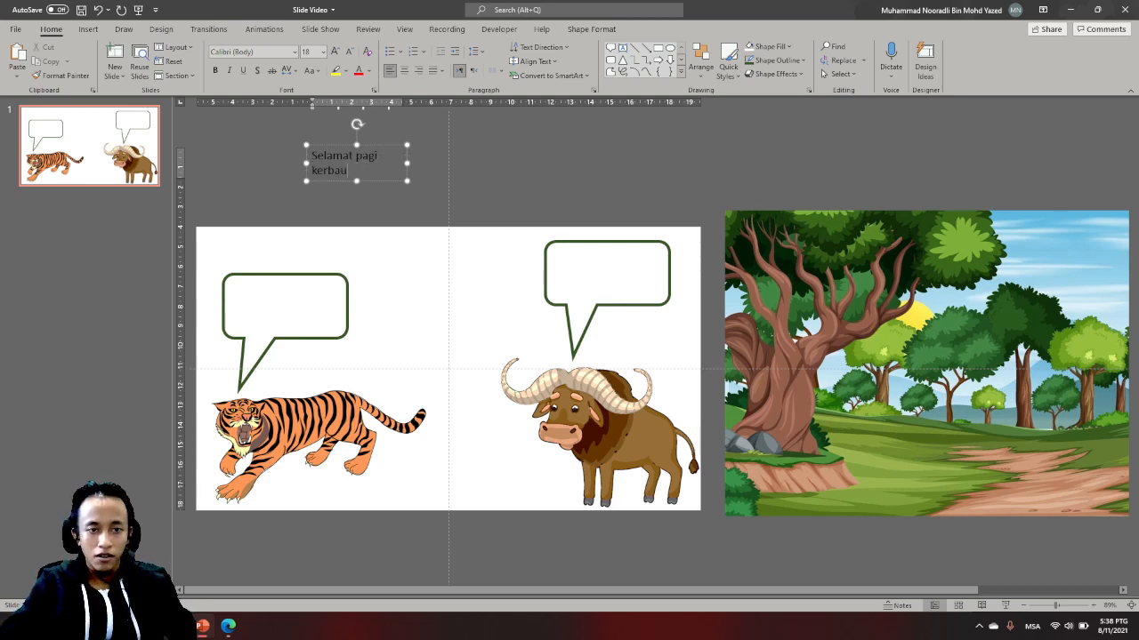
text(.)
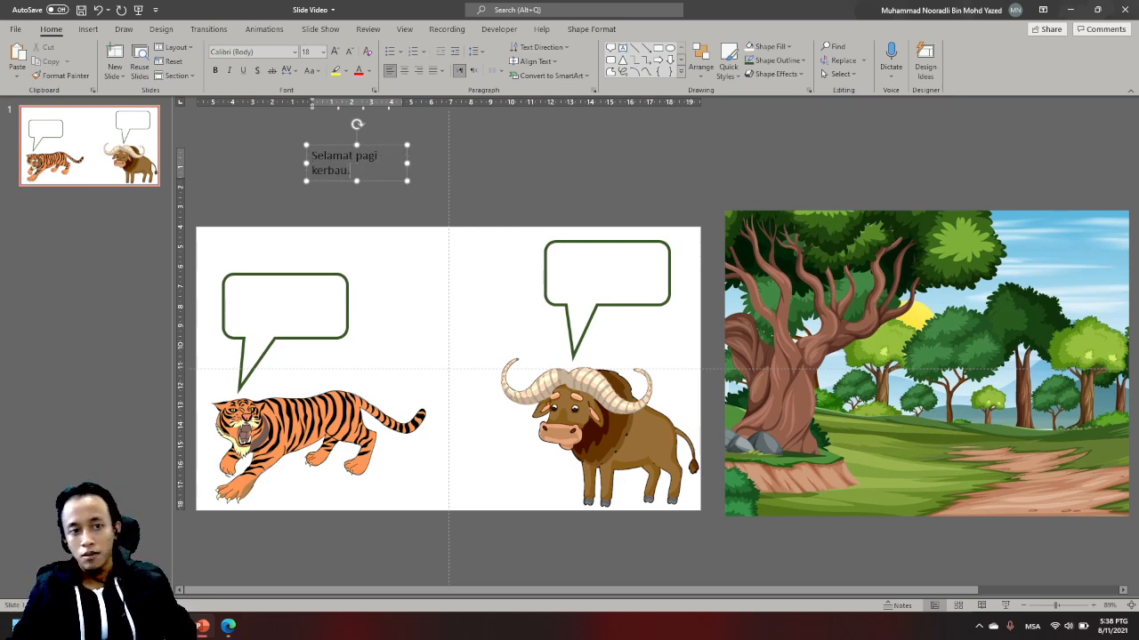
- Place the greeting text box in the middle of the tiger's callout and center its text horizontally
key(ctrl+a)
drag(372, 182, 312, 309)
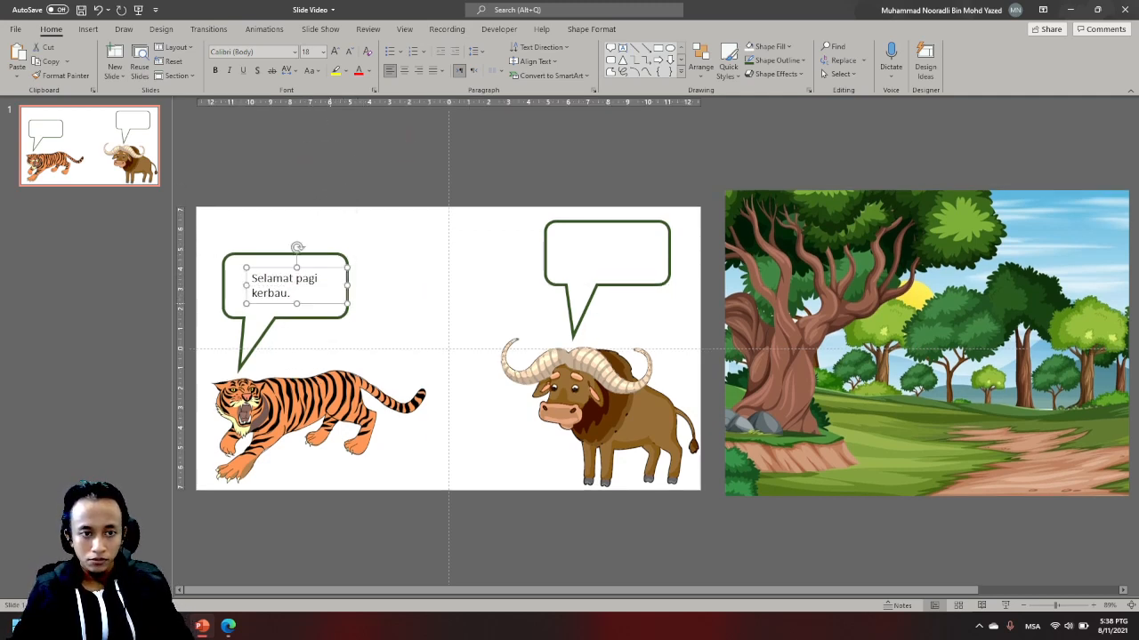
click(302, 292)
key(ctrl+a)
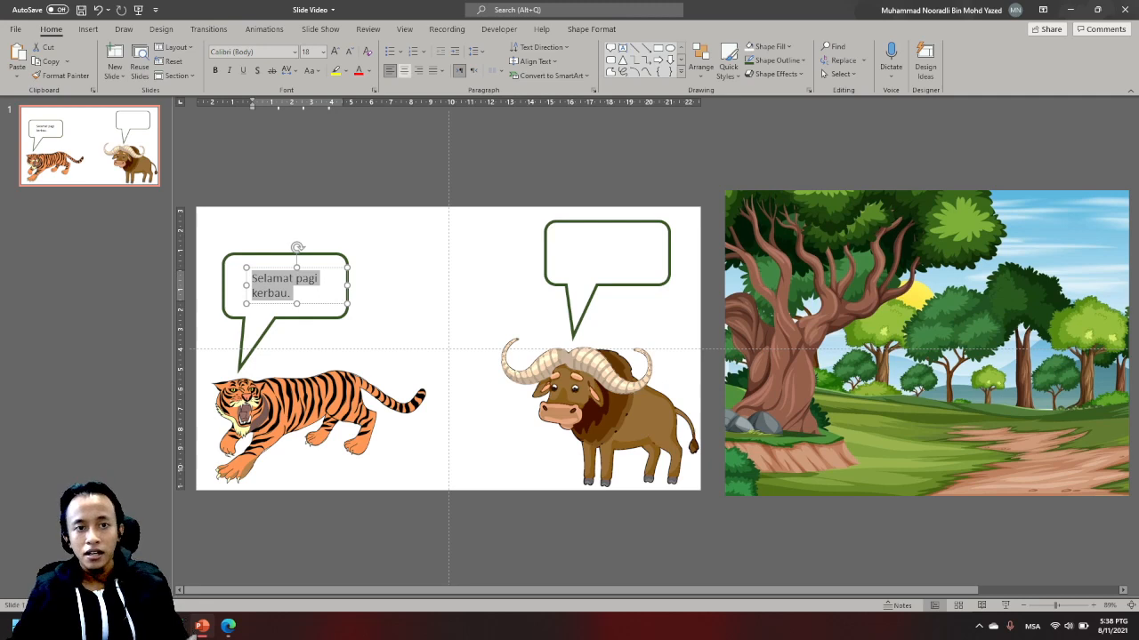
click(404, 70)
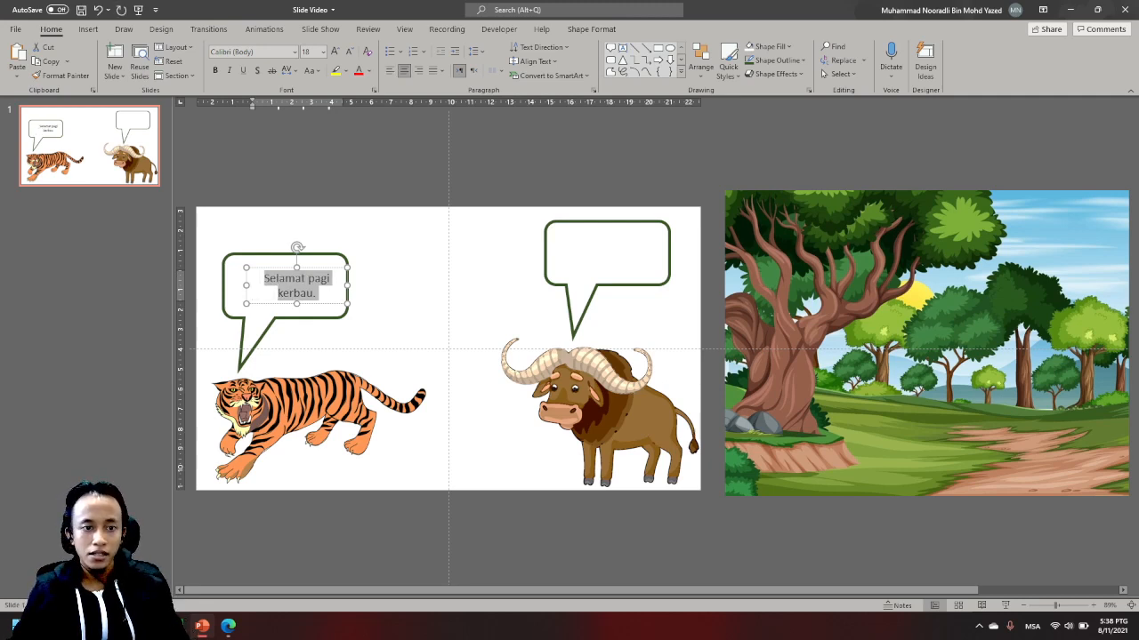
drag(321, 303, 304, 301)
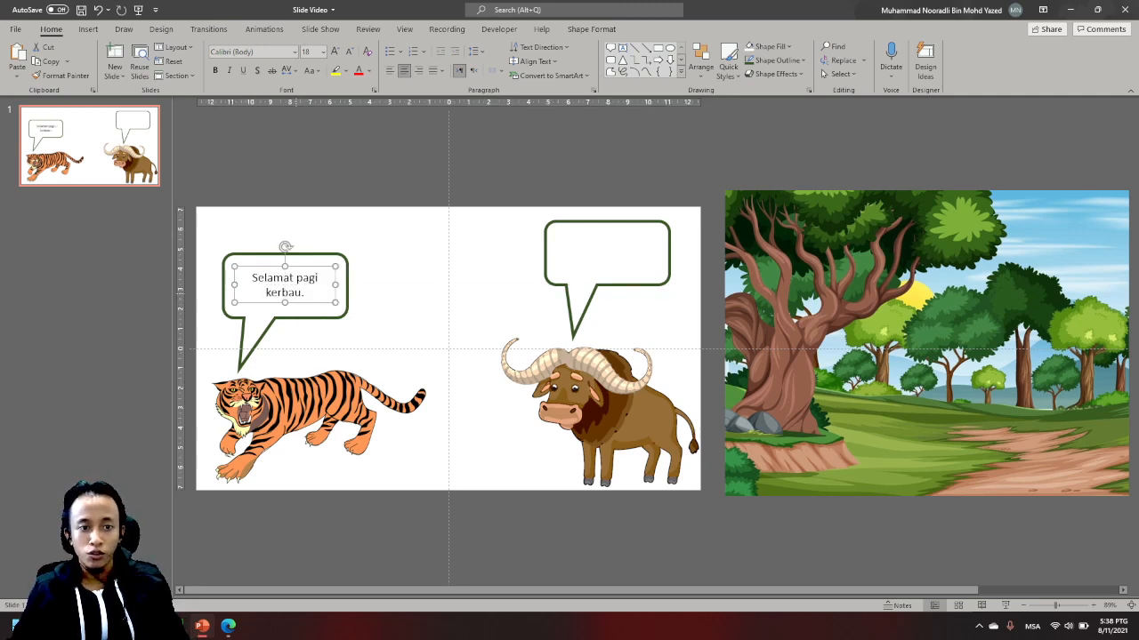
click(304, 296)
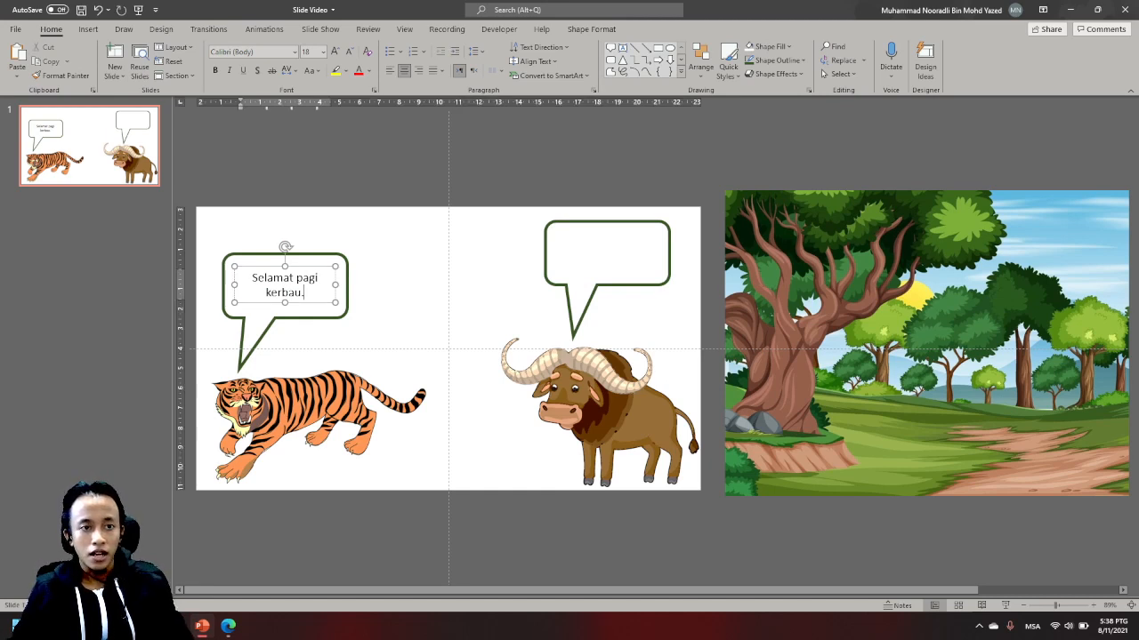
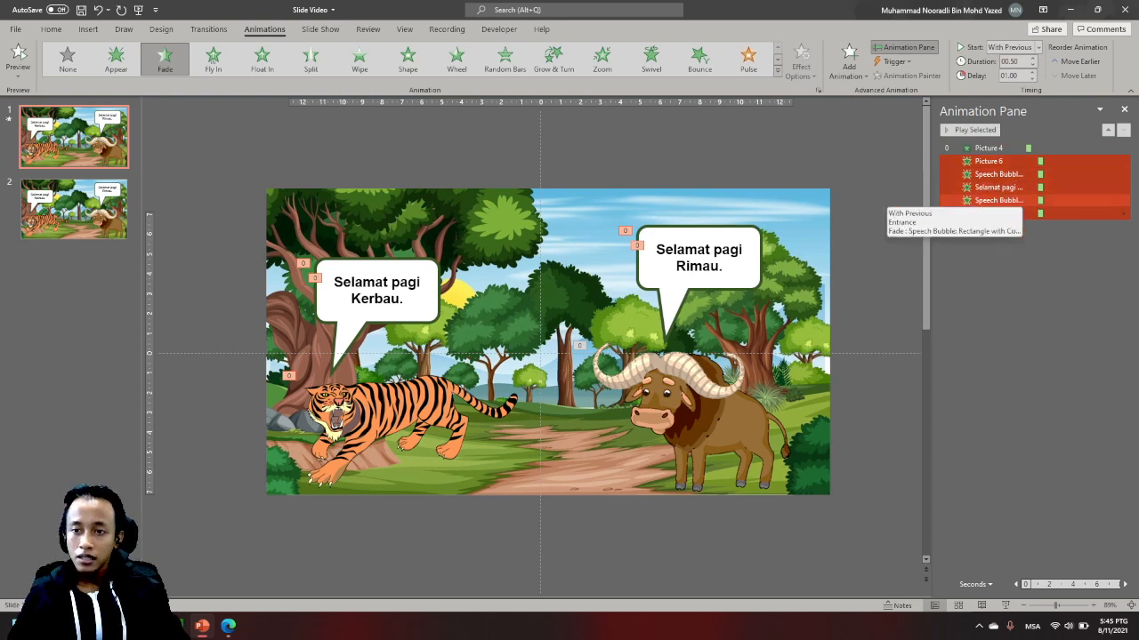
- Set the Fade entrance delay to 2 seconds for both speech callouts and both greeting texts
click(989, 254)
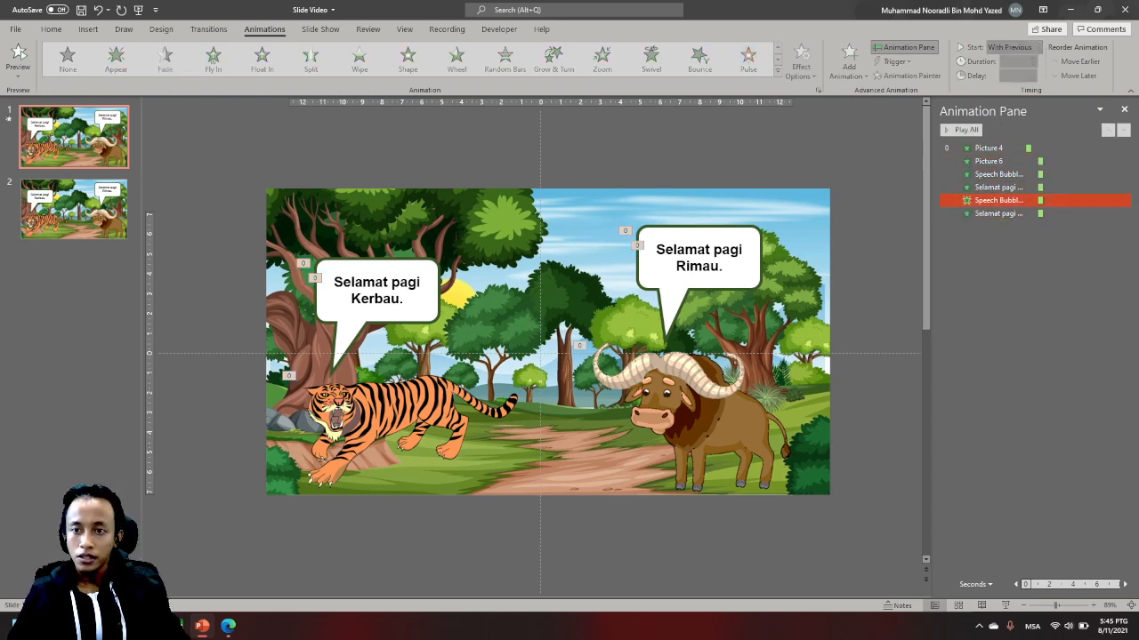
click(996, 174)
shift+click(997, 213)
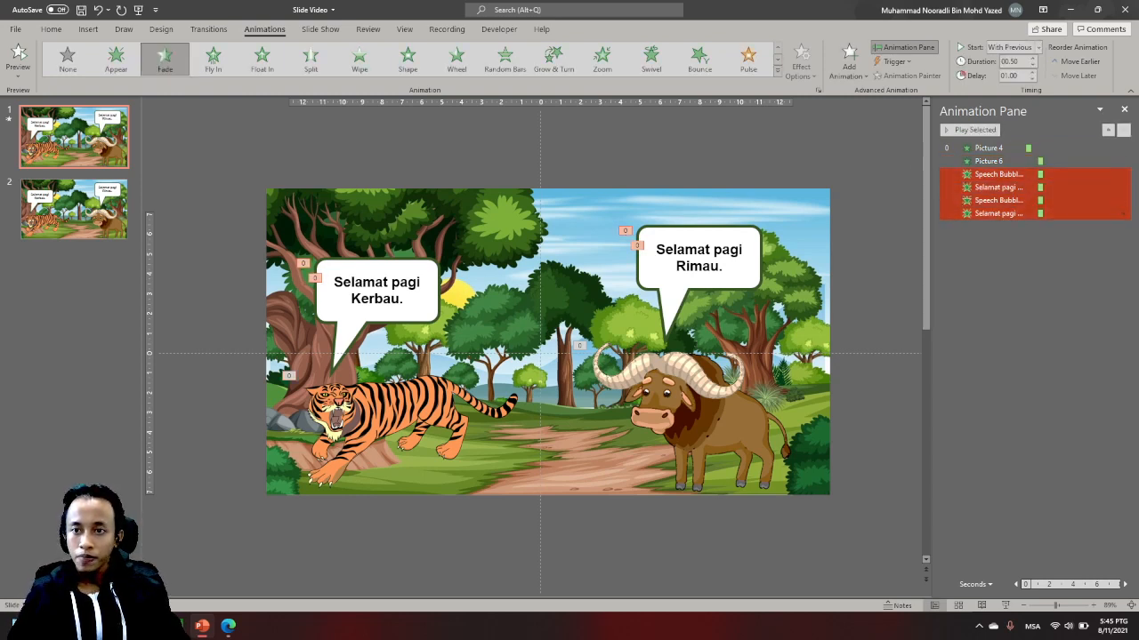
click(1032, 73)
click(1032, 73)
click(1032, 73)
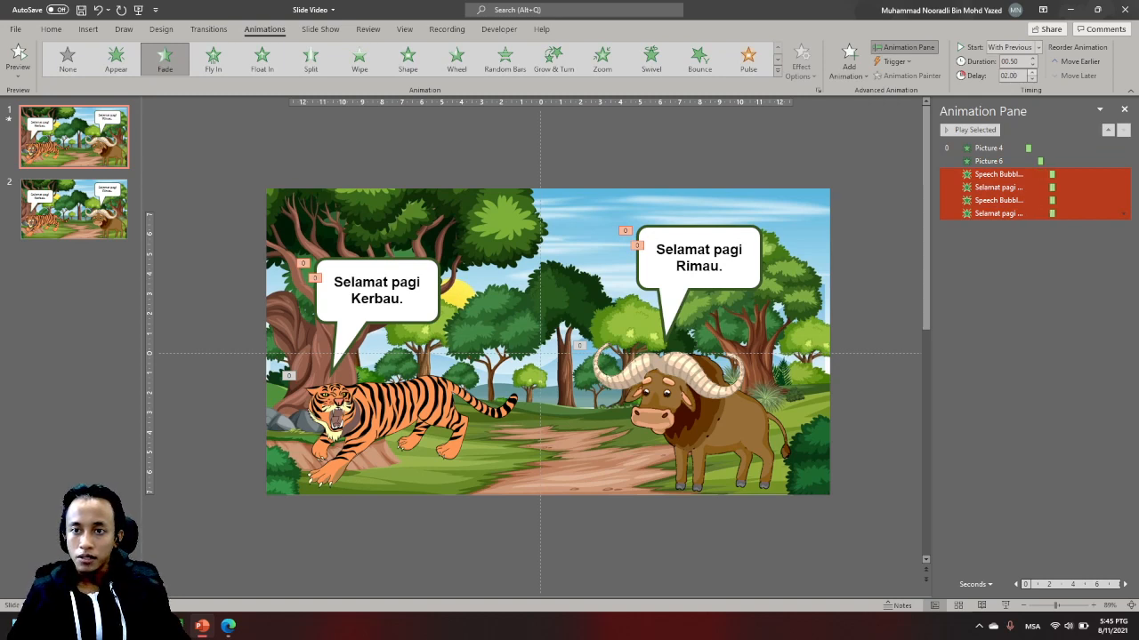
click(1032, 73)
click(1032, 79)
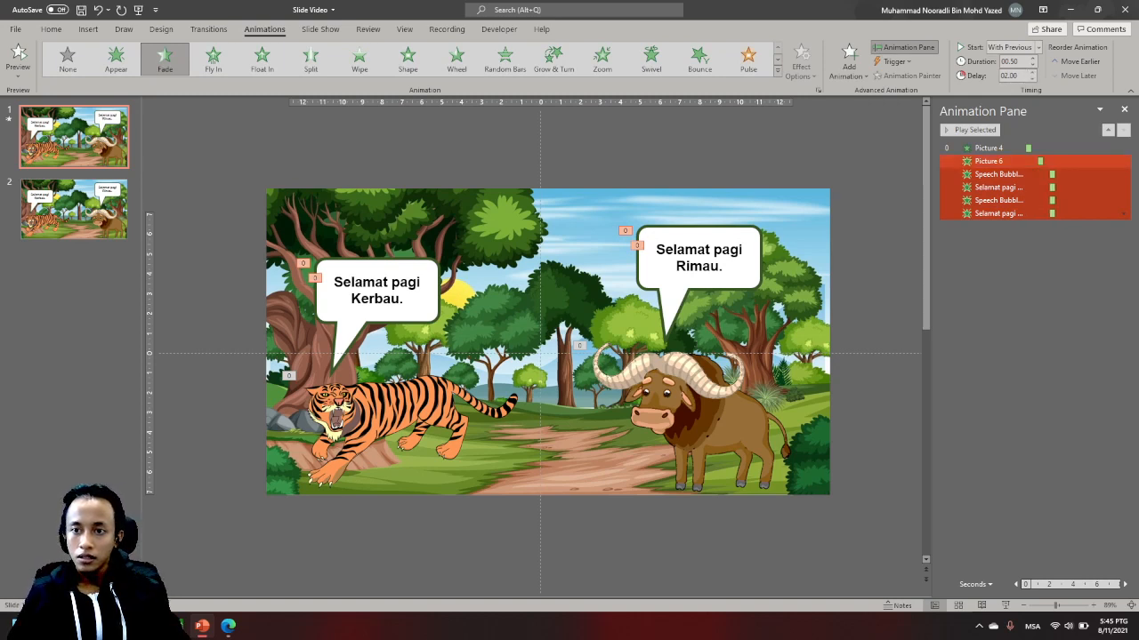
- Set the Fade entrance delay to 3 seconds for the tiger's greeting text, the buffalo's callout and the buffalo's greeting text
ctrl+click(966, 174)
click(1032, 72)
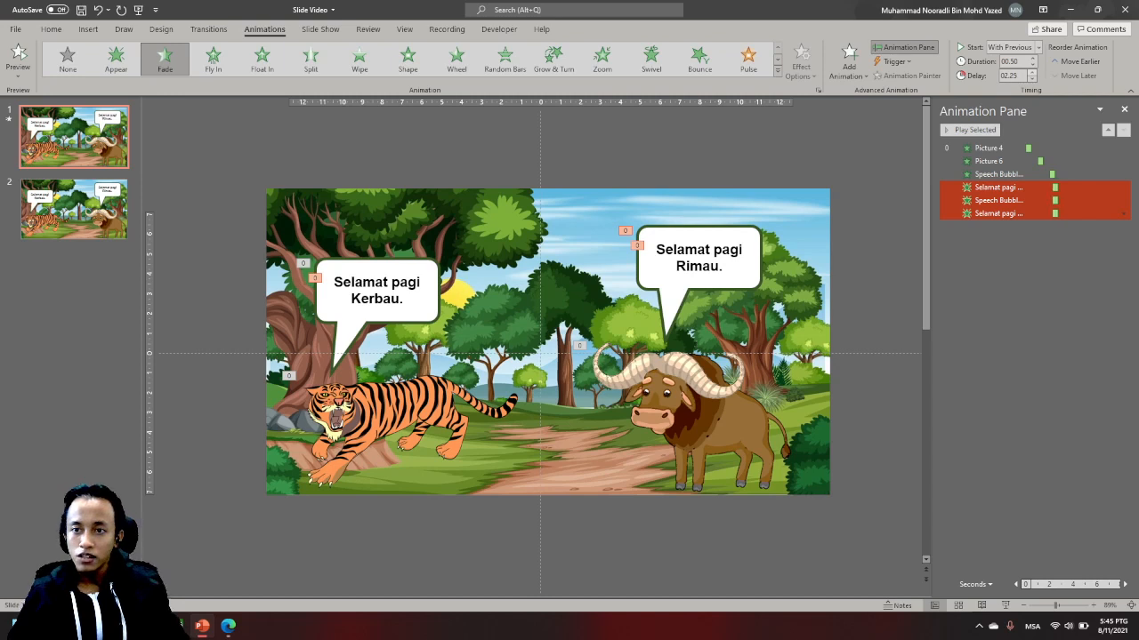
click(1032, 72)
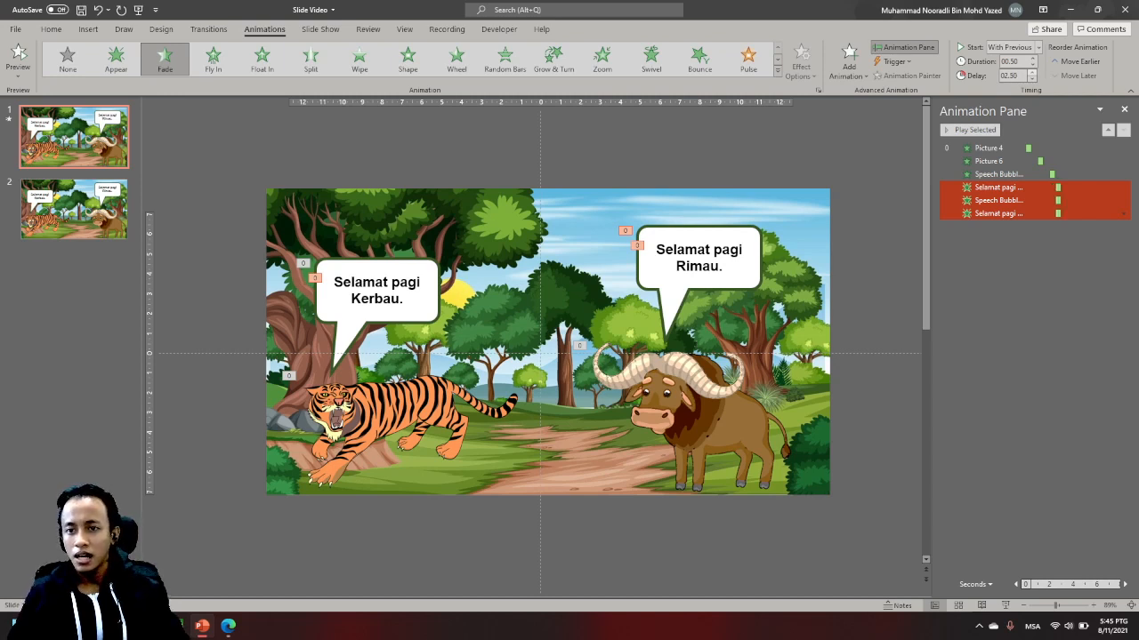
click(1032, 72)
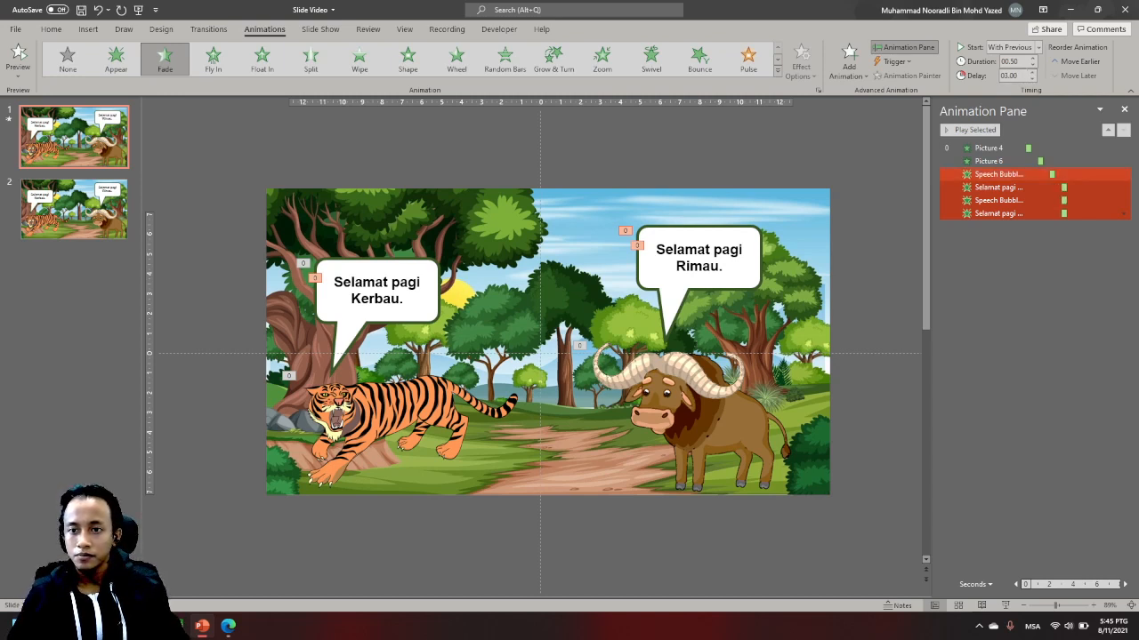
- Set the Fade entrance delay to 4 seconds for the buffalo's callout and its greeting text
ctrl+click(966, 188)
click(1032, 72)
click(1032, 72)
click(1032, 72)
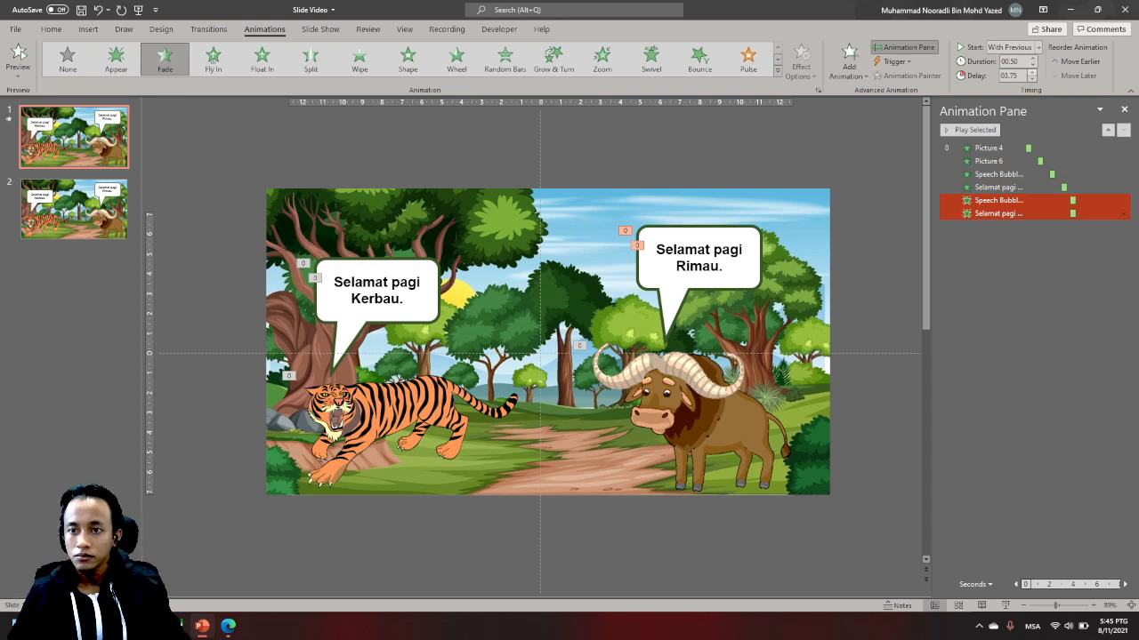
- Set the Fade entrance delay of the buffalo's greeting text to 5 seconds and preview all the slide's animations
ctrl+click(966, 200)
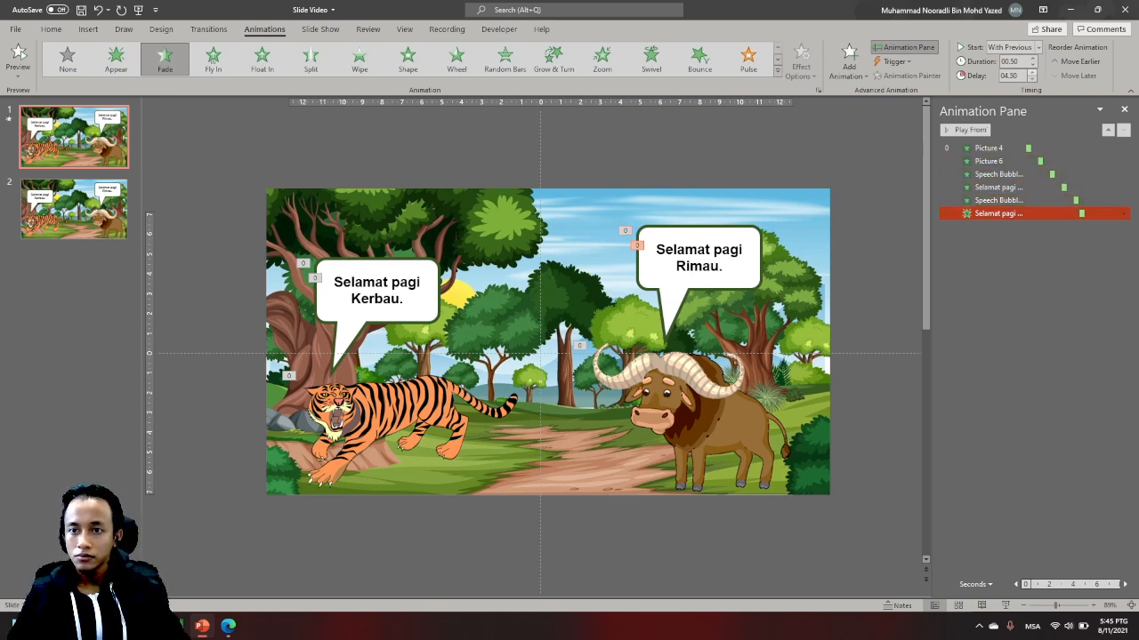
click(1032, 72)
click(1032, 72)
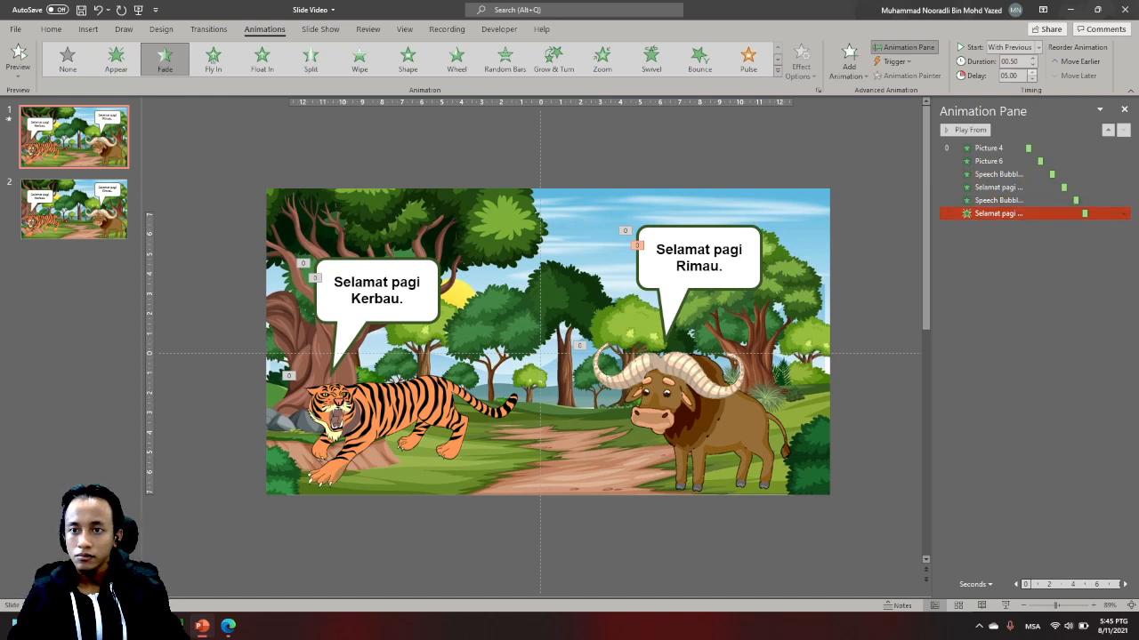
click(1023, 267)
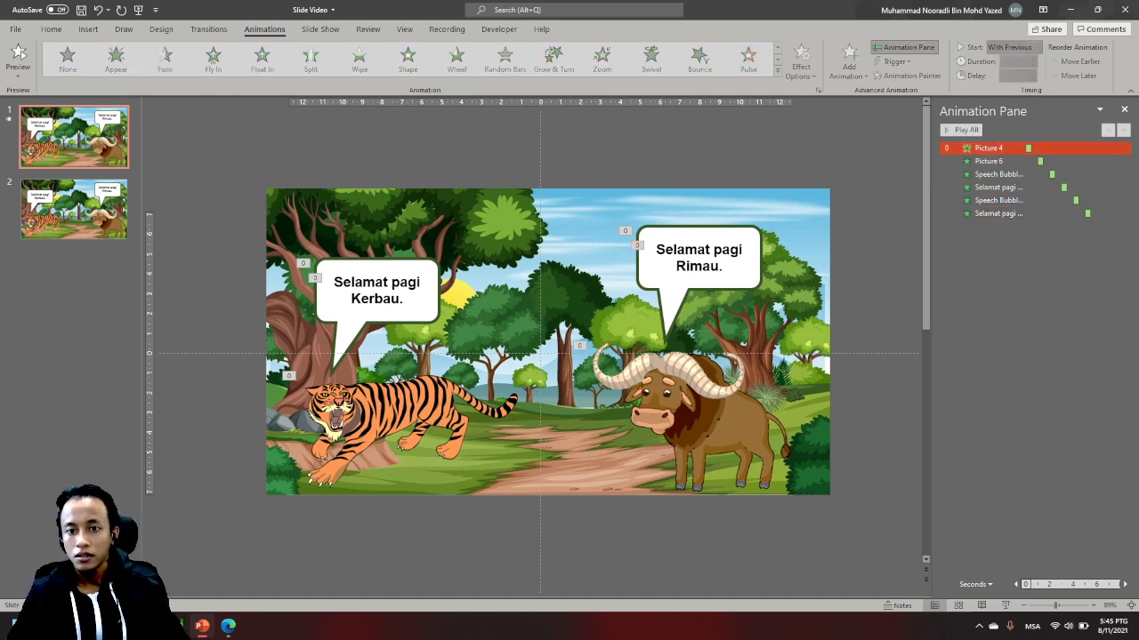
click(961, 130)
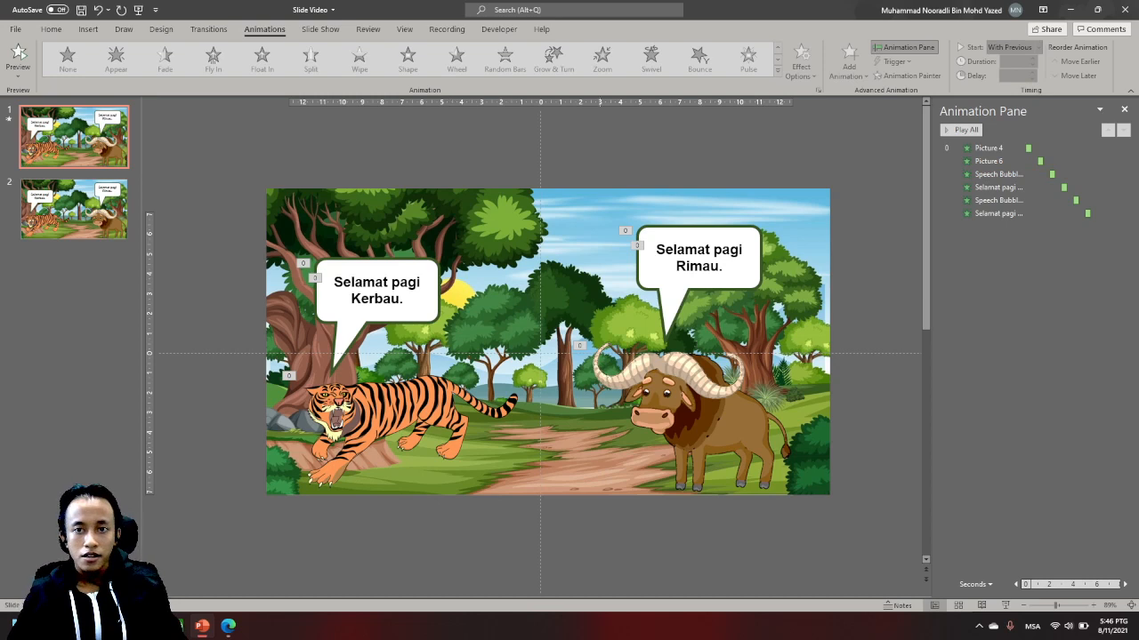
click(416, 426)
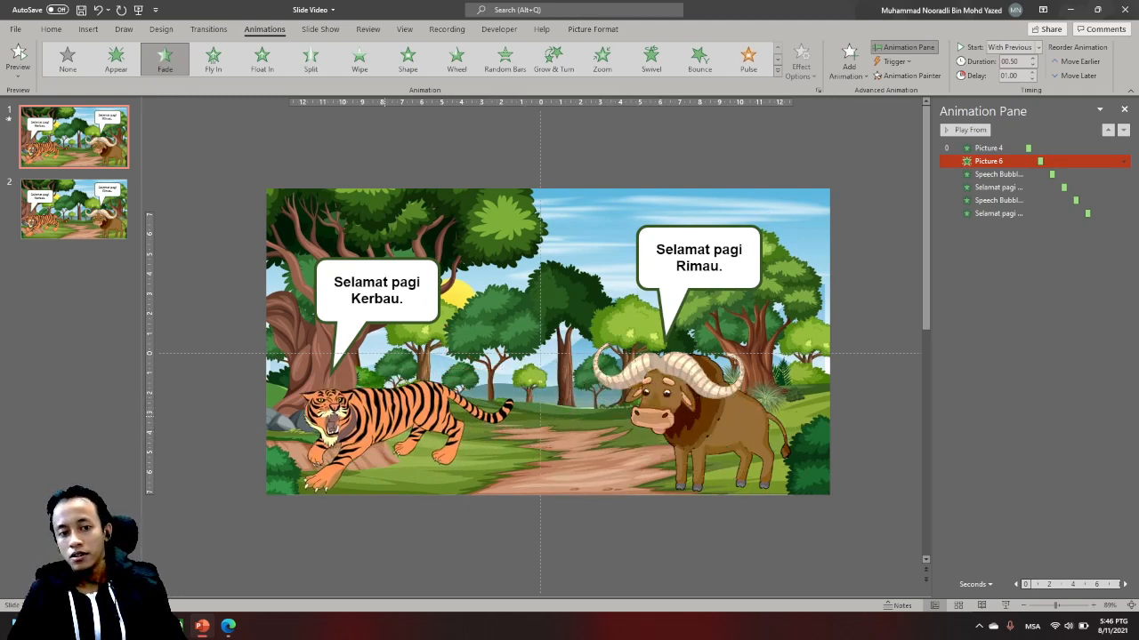
key(Escape)
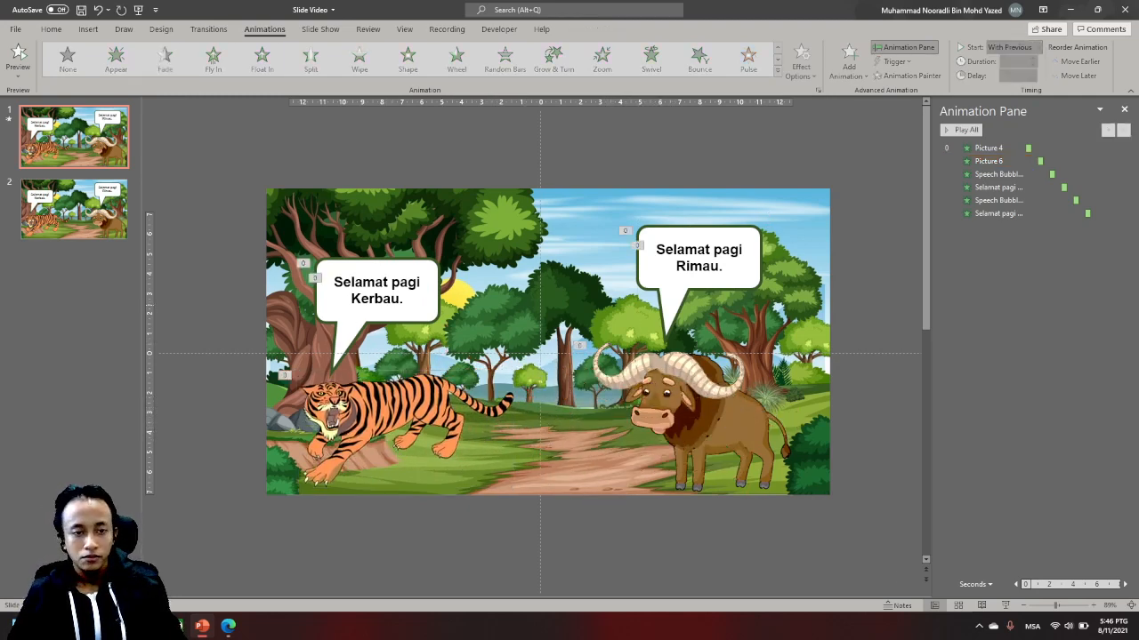
drag(396, 408, 400, 408)
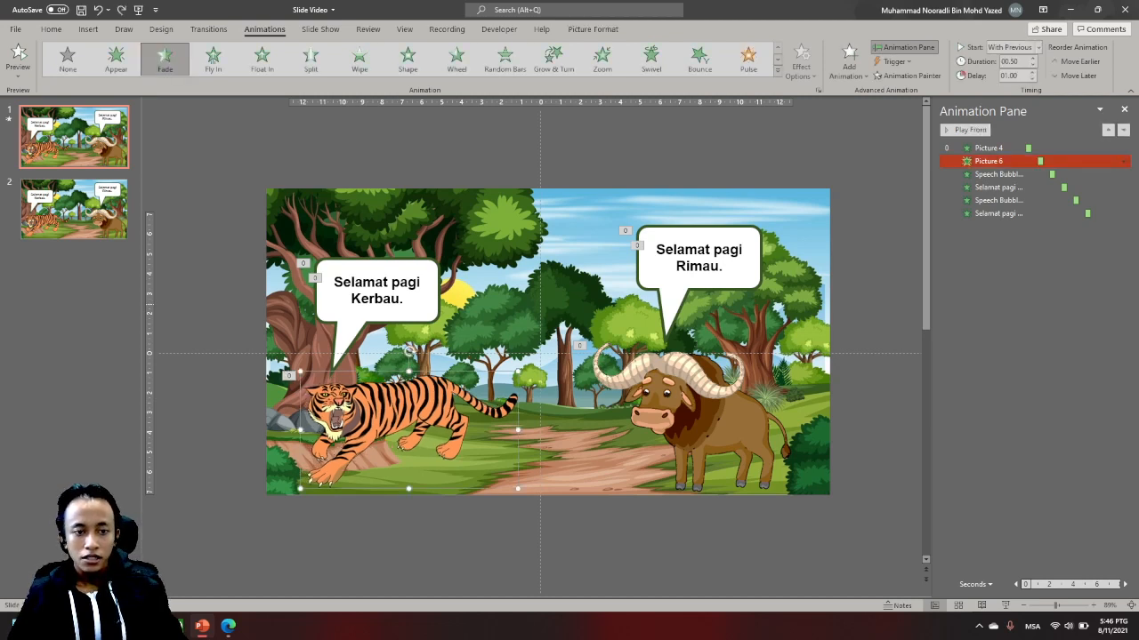
key(Escape)
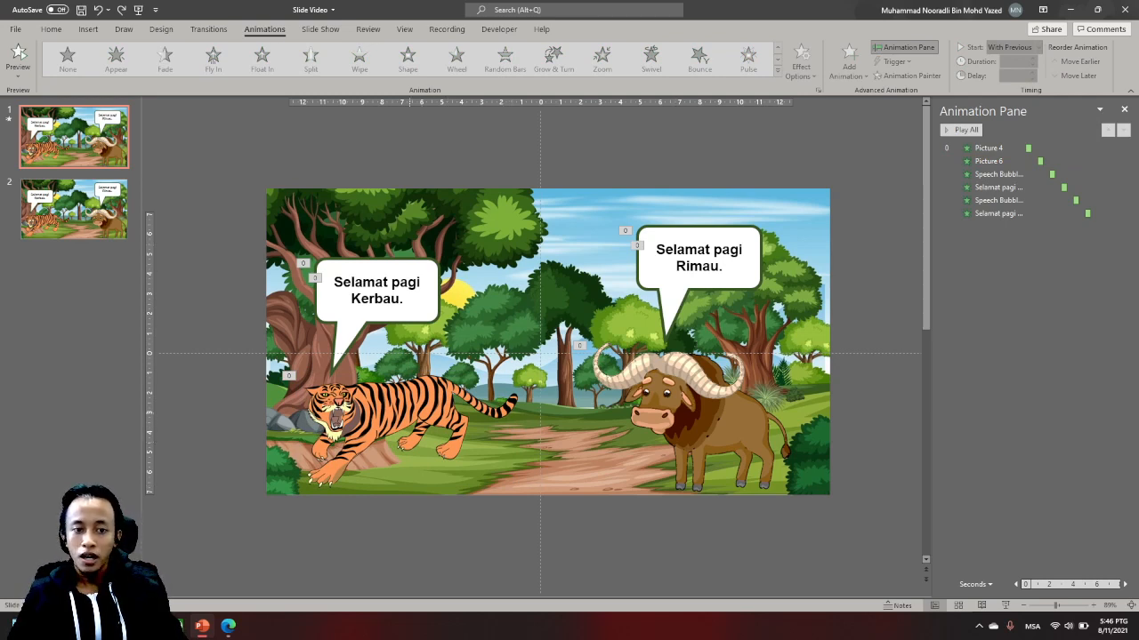
drag(409, 411, 472, 417)
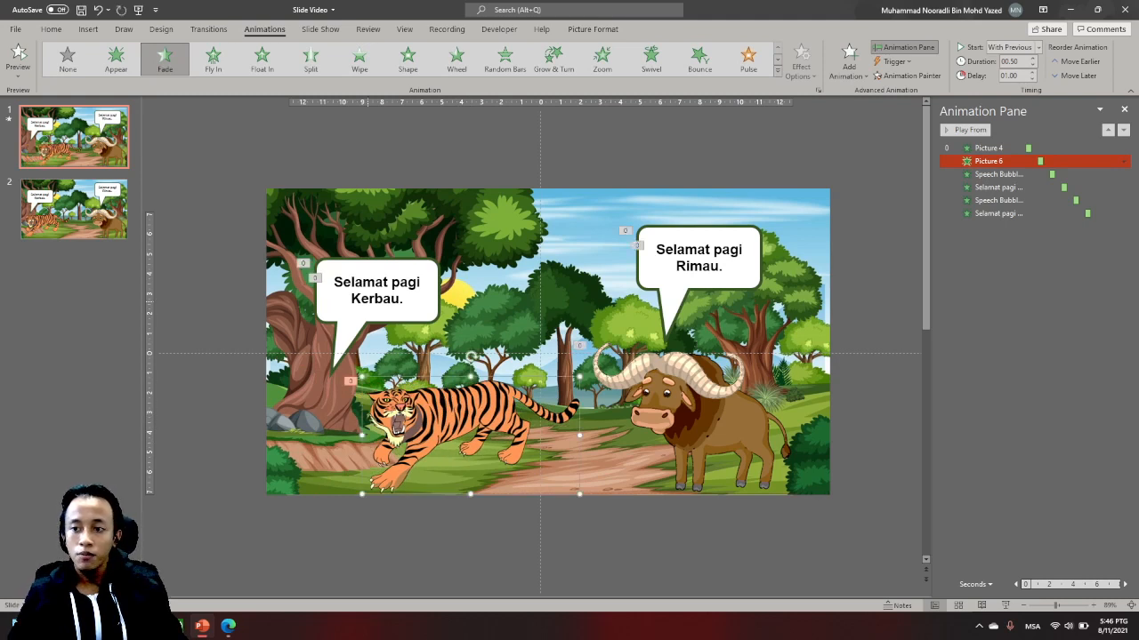
key(ctrl+z)
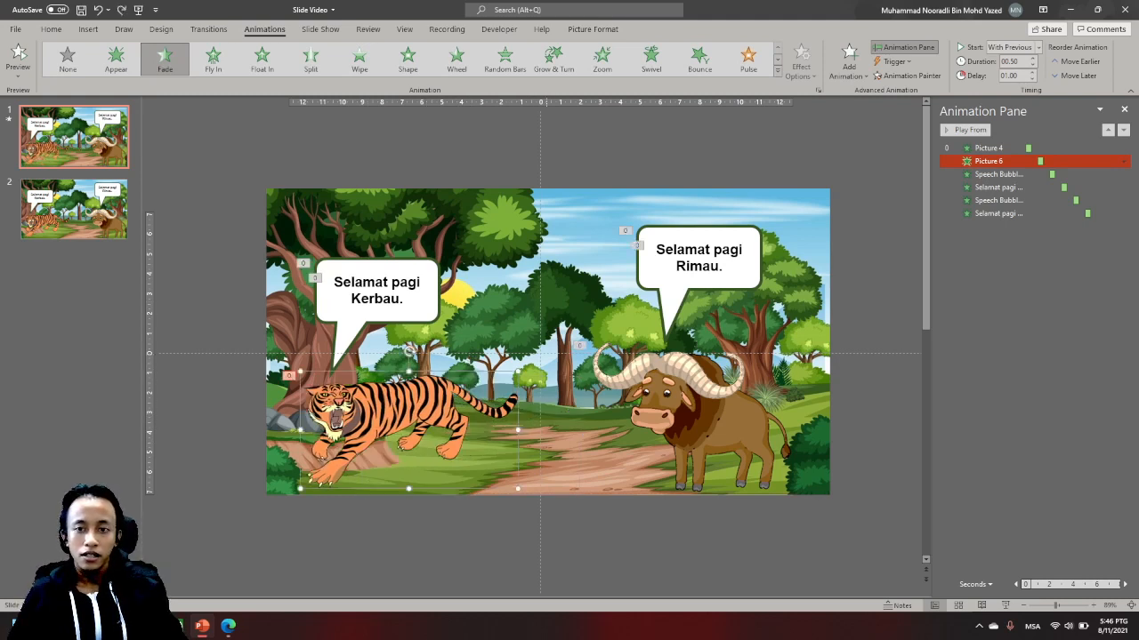
key(Escape)
click(599, 482)
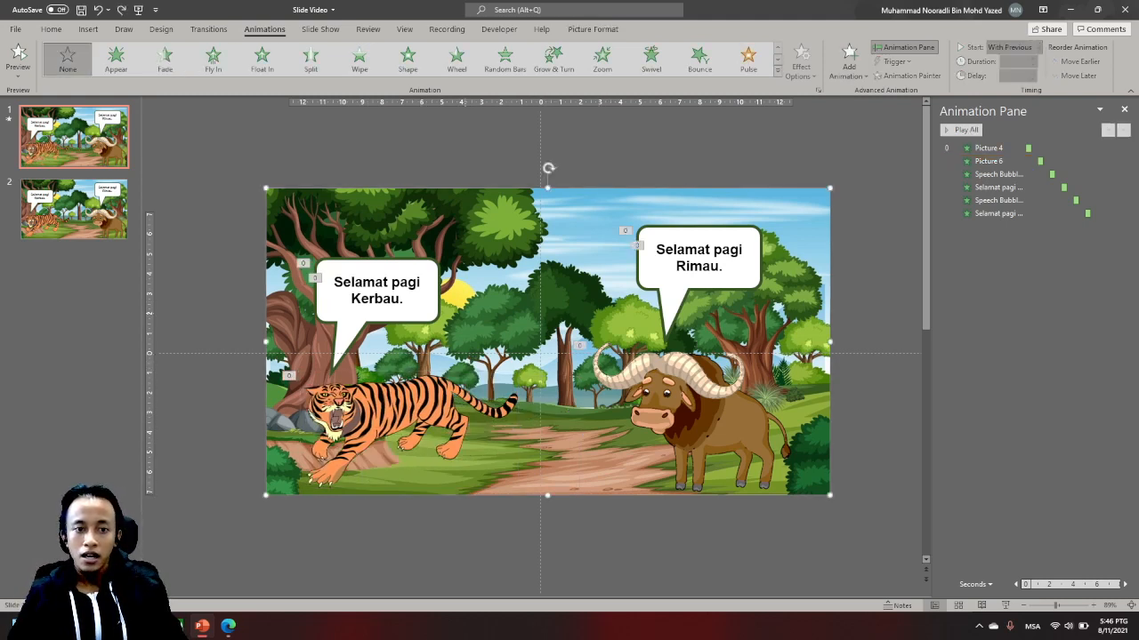
- Add a Fade exit animation to the tiger's speech callout while keeping its entrance animation
click(432, 311)
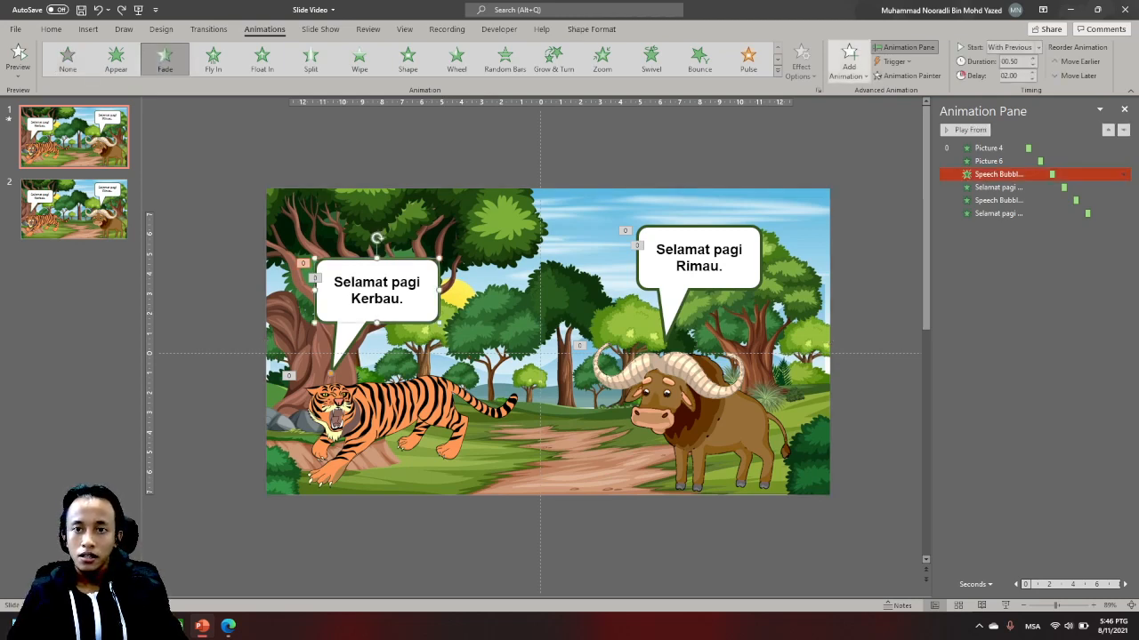
click(849, 61)
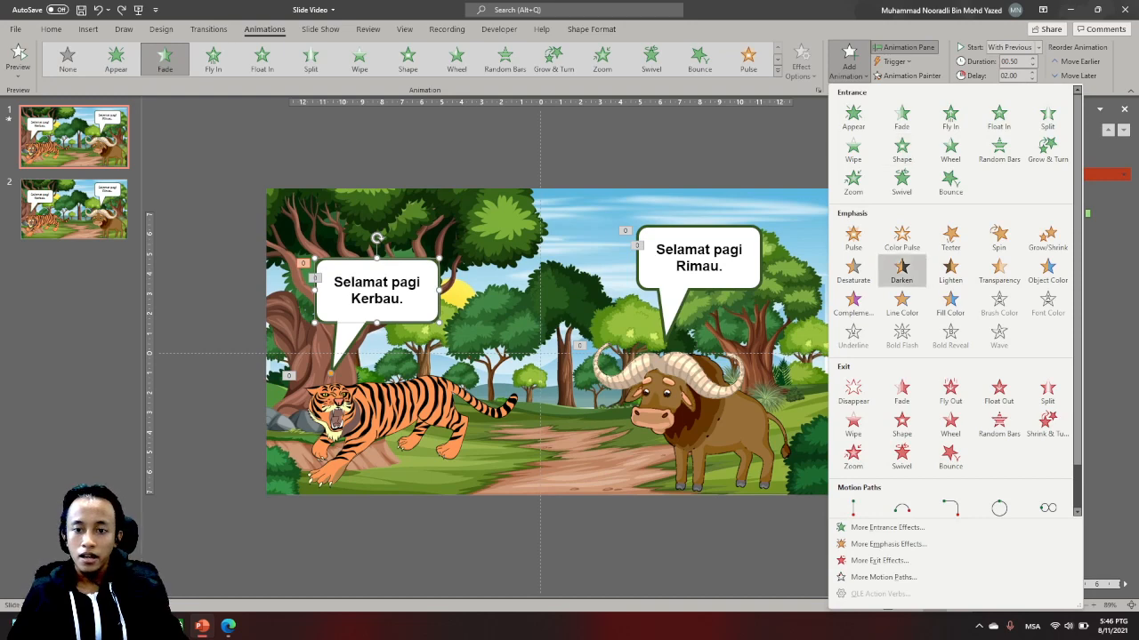
scroll(901, 266, down, 1)
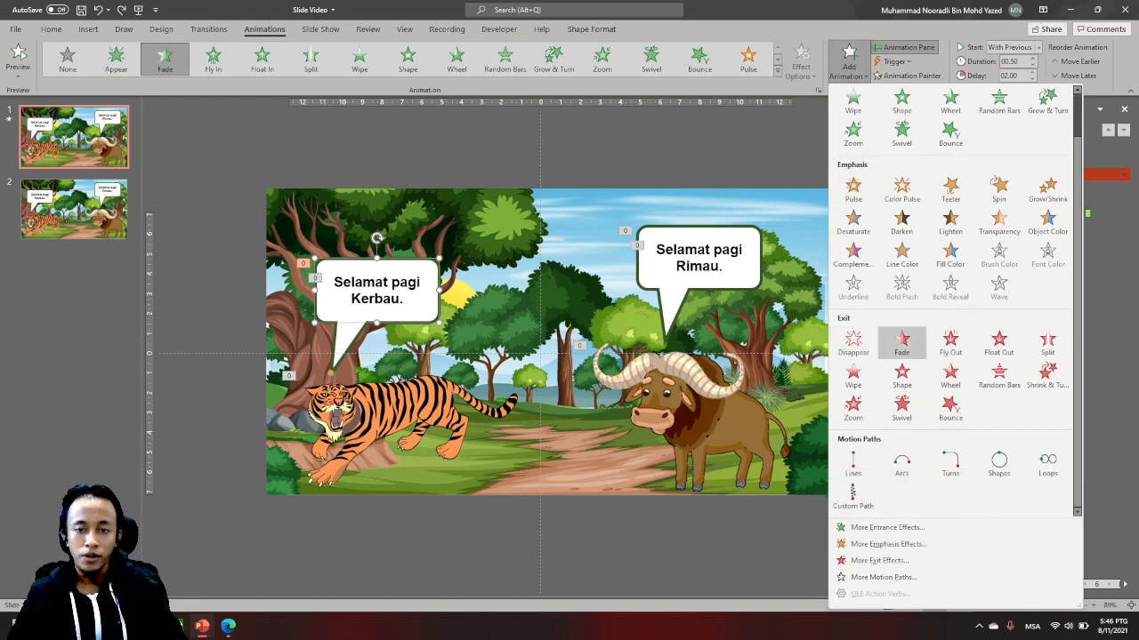
click(901, 341)
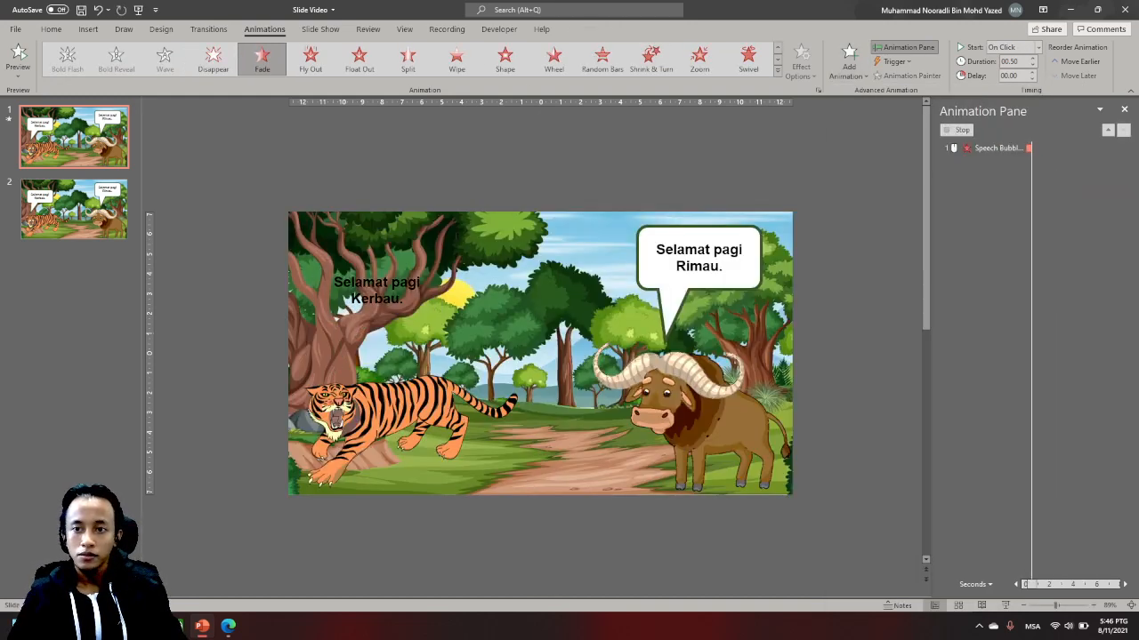
- Add a Fade exit animation to the "Selamat pagi Kerbau." text box in the tiger's callout
click(395, 287)
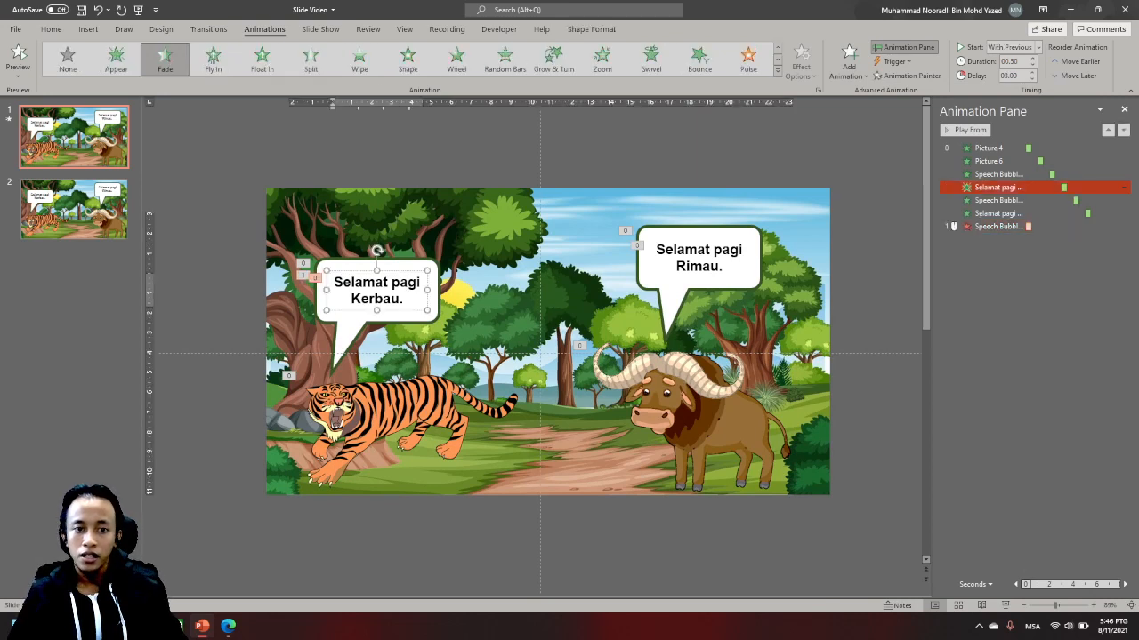
key(ctrl+a)
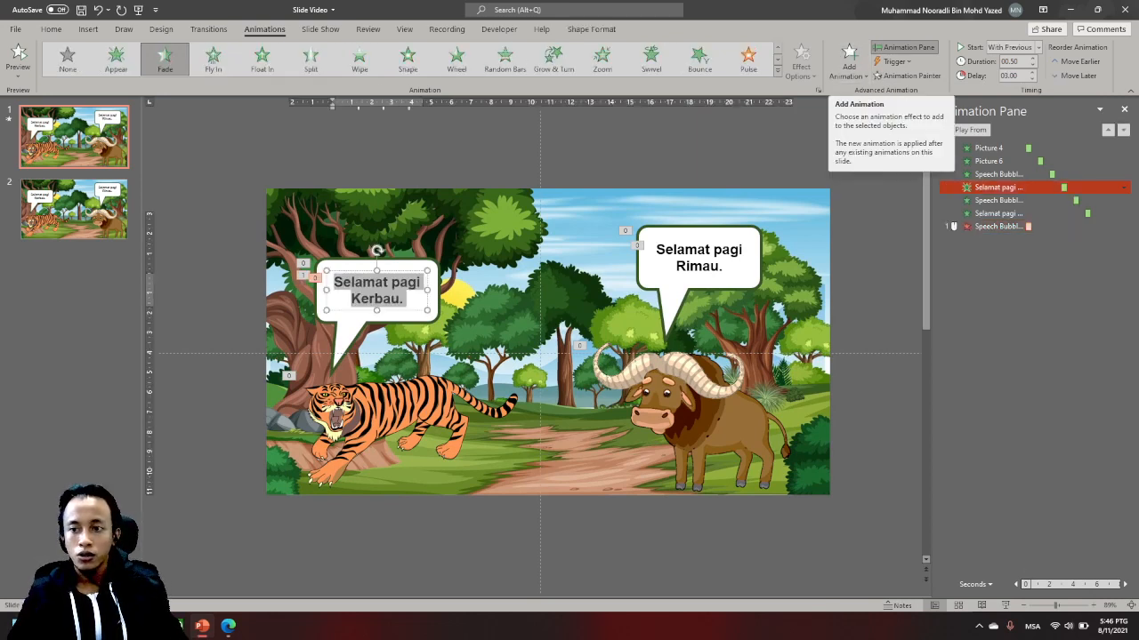
click(421, 282)
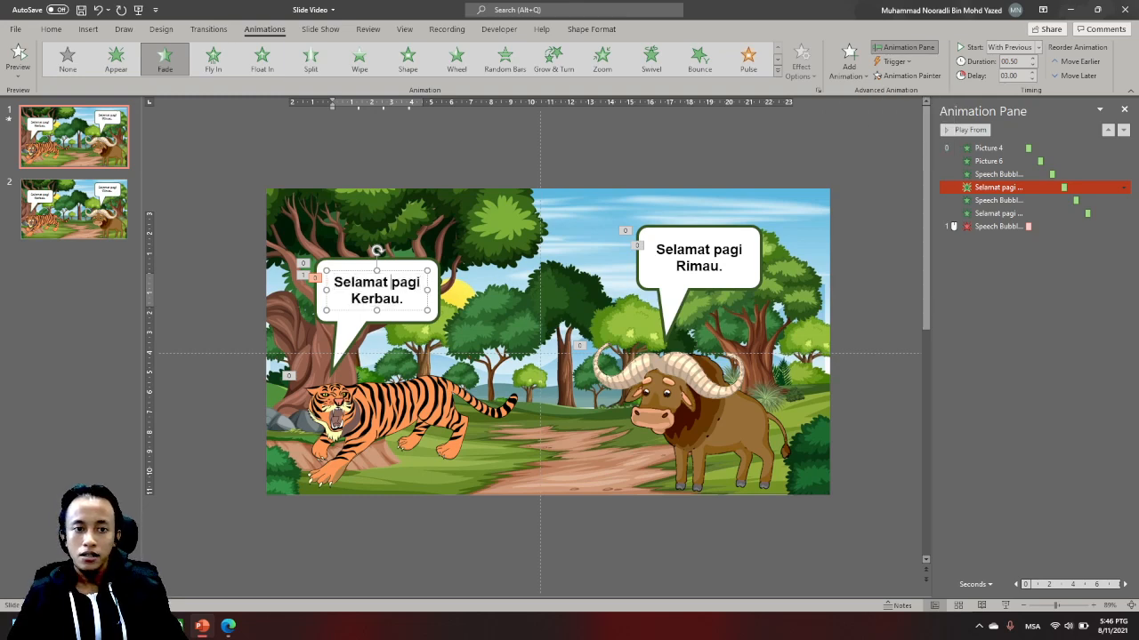
key(ctrl+a)
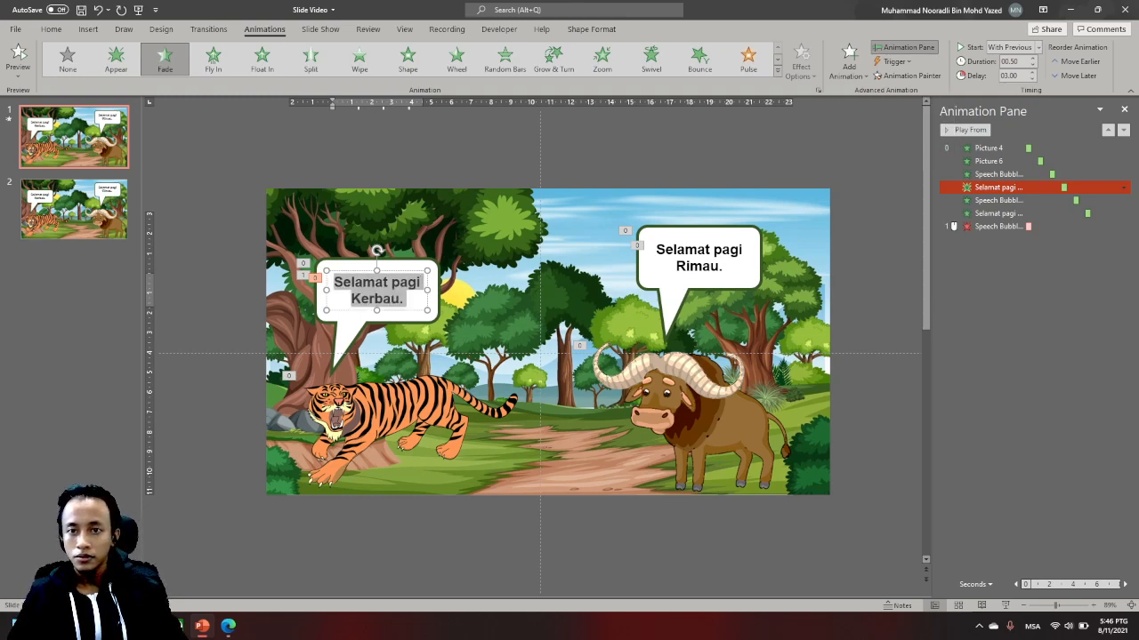
click(849, 62)
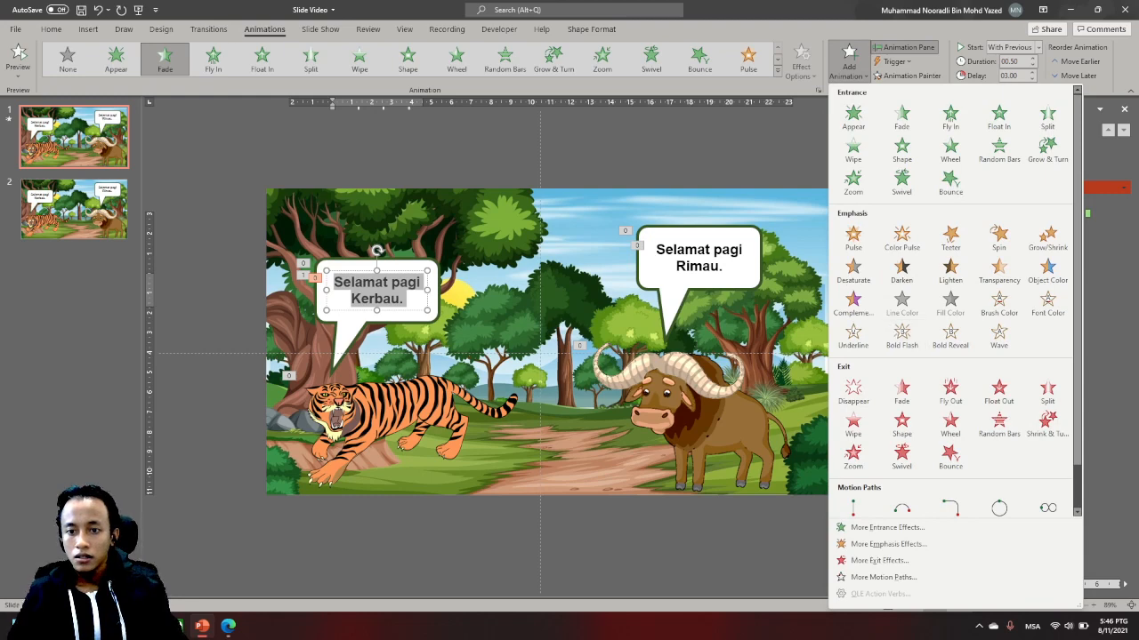
click(901, 392)
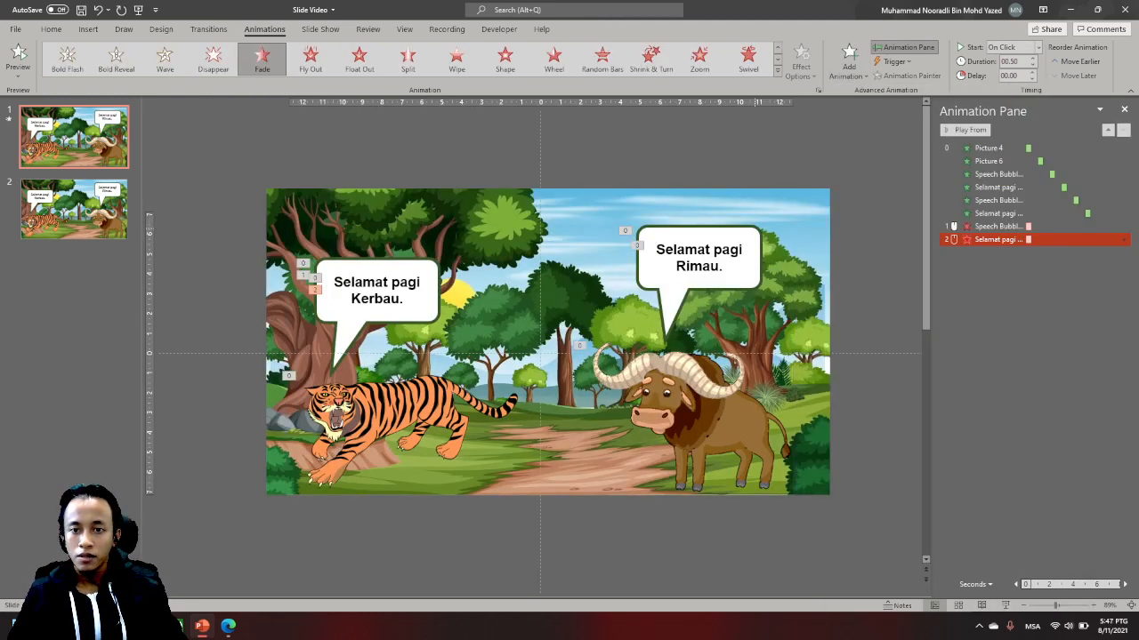
- Add Fade exit animations to the buffalo's speech callout and its "Selamat pagi Rimau." text box
click(987, 201)
click(850, 62)
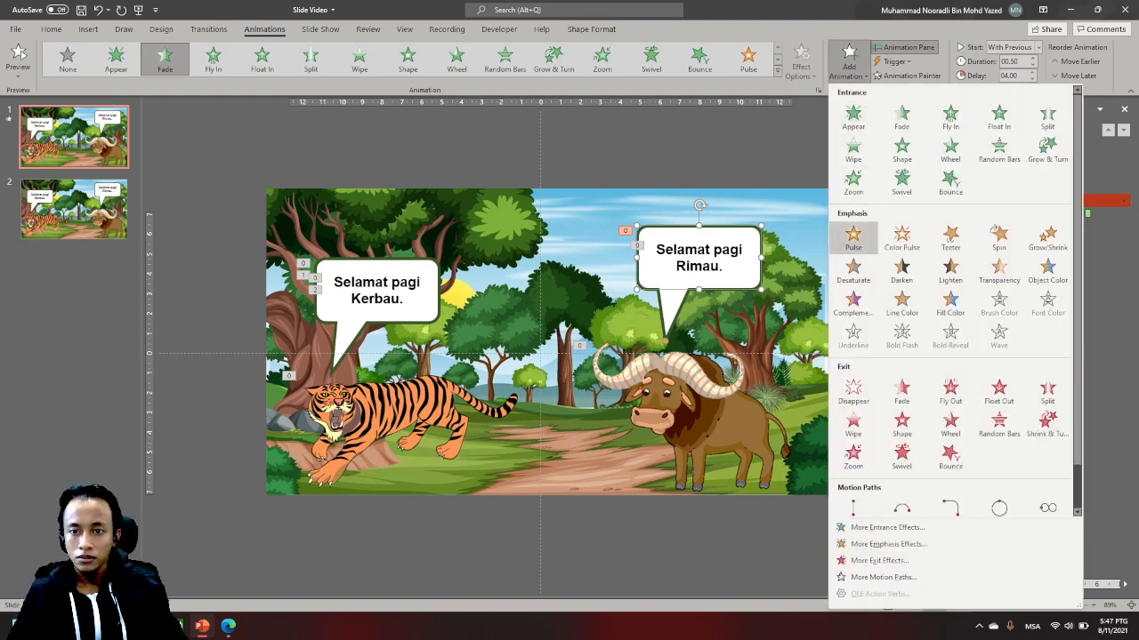
click(901, 391)
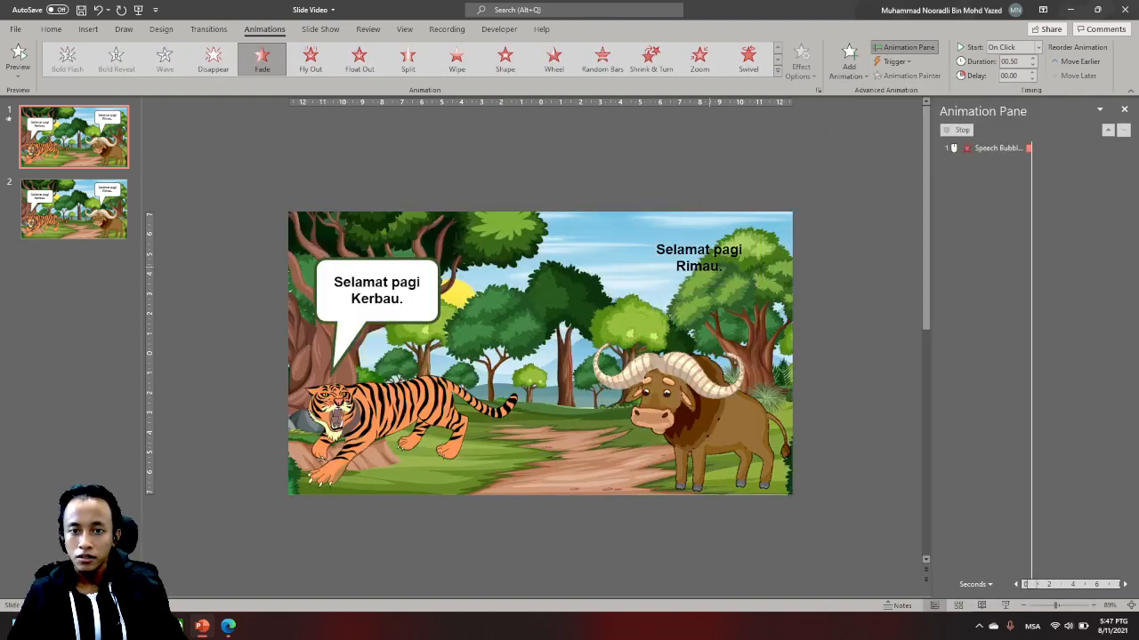
triple_click(707, 264)
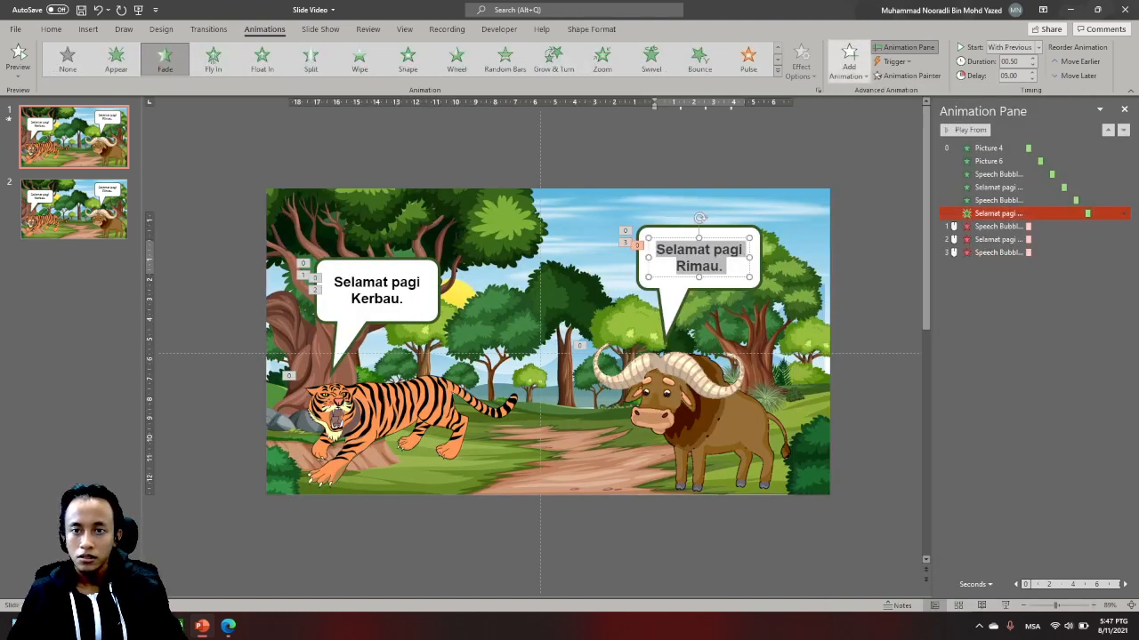
click(849, 62)
click(902, 392)
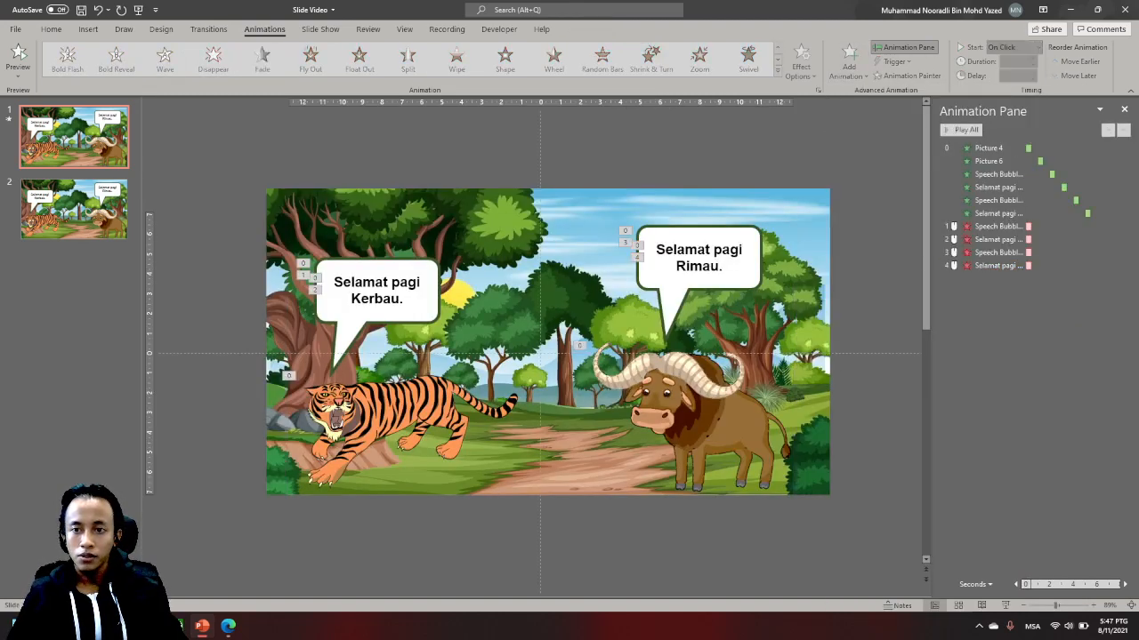
- Start the four Fade exit animations of the callouts and greeting texts With Previous, with a 6-second delay
click(998, 226)
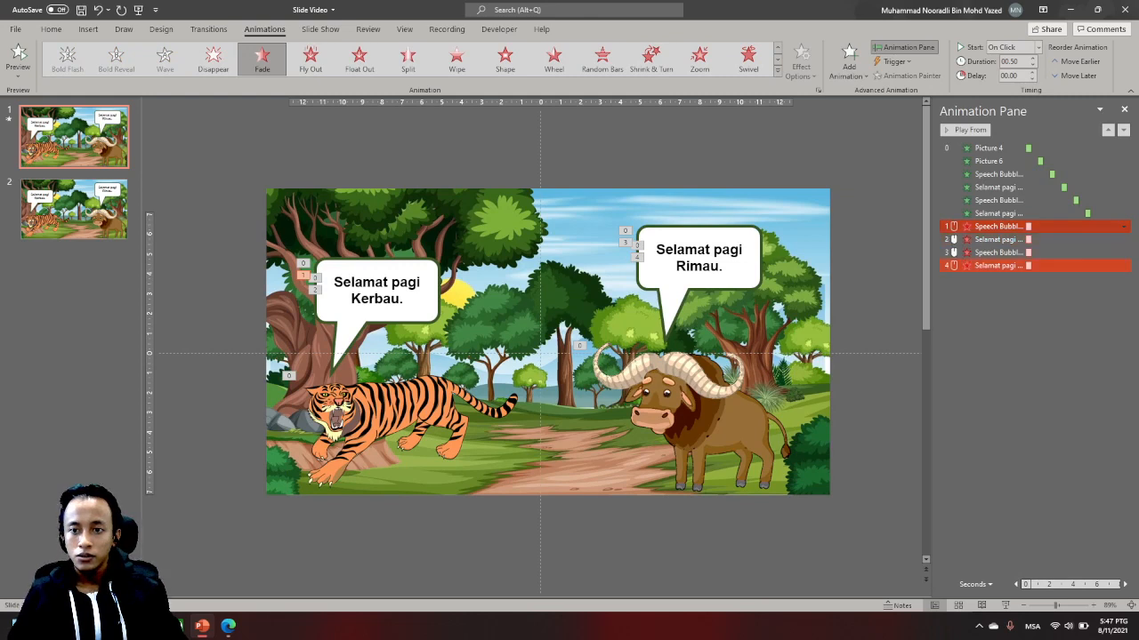
shift+click(998, 265)
click(1012, 47)
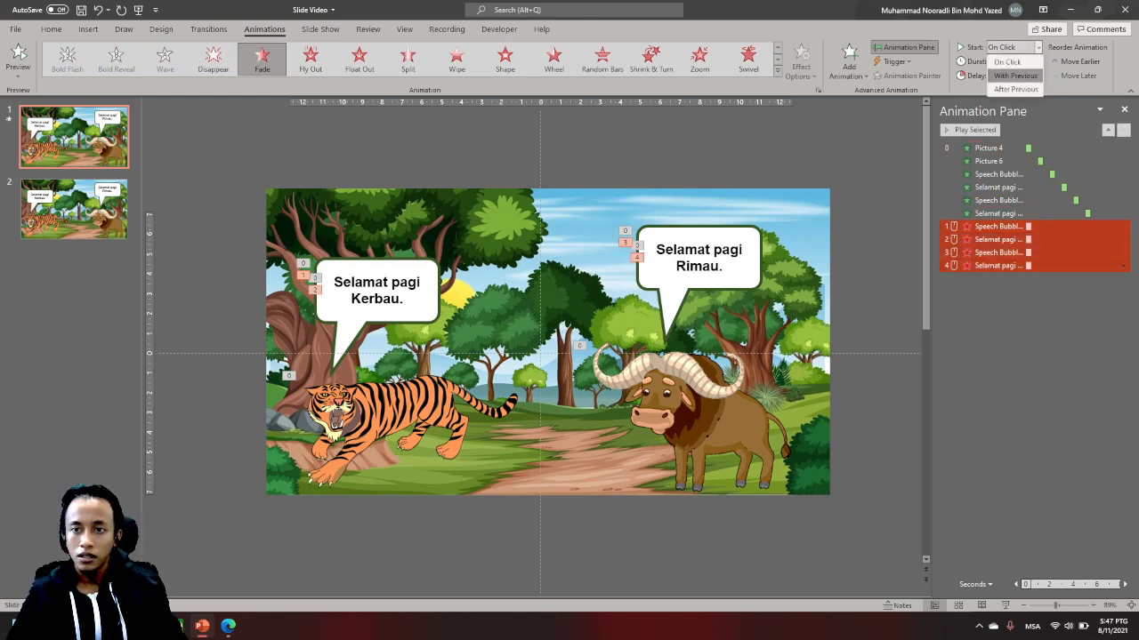
click(1015, 76)
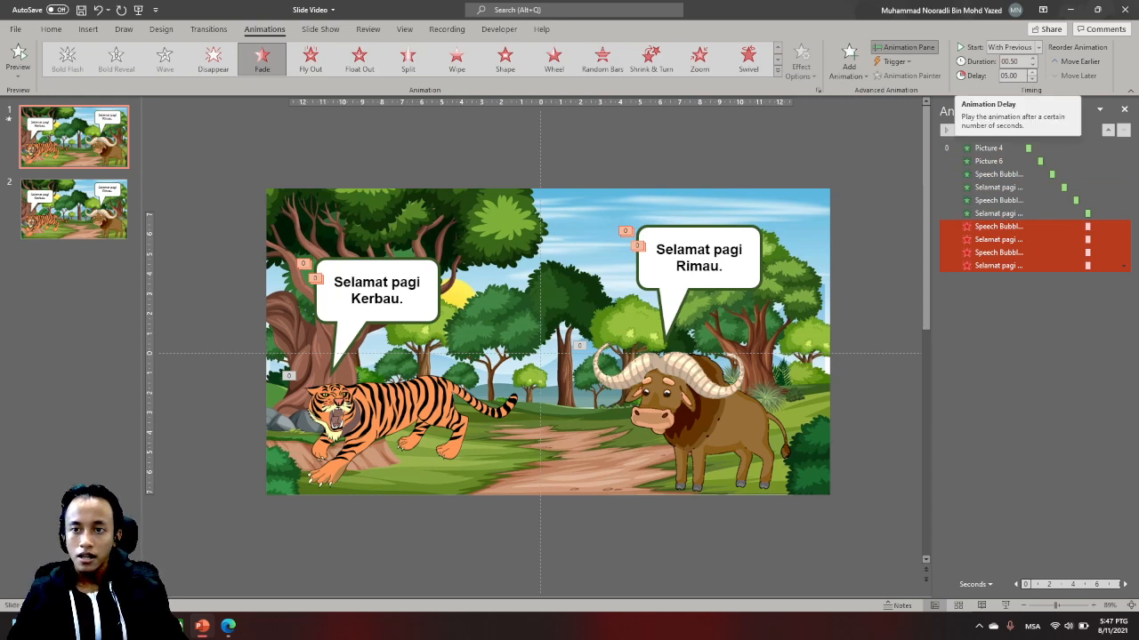
click(1032, 73)
click(1032, 73)
click(1032, 72)
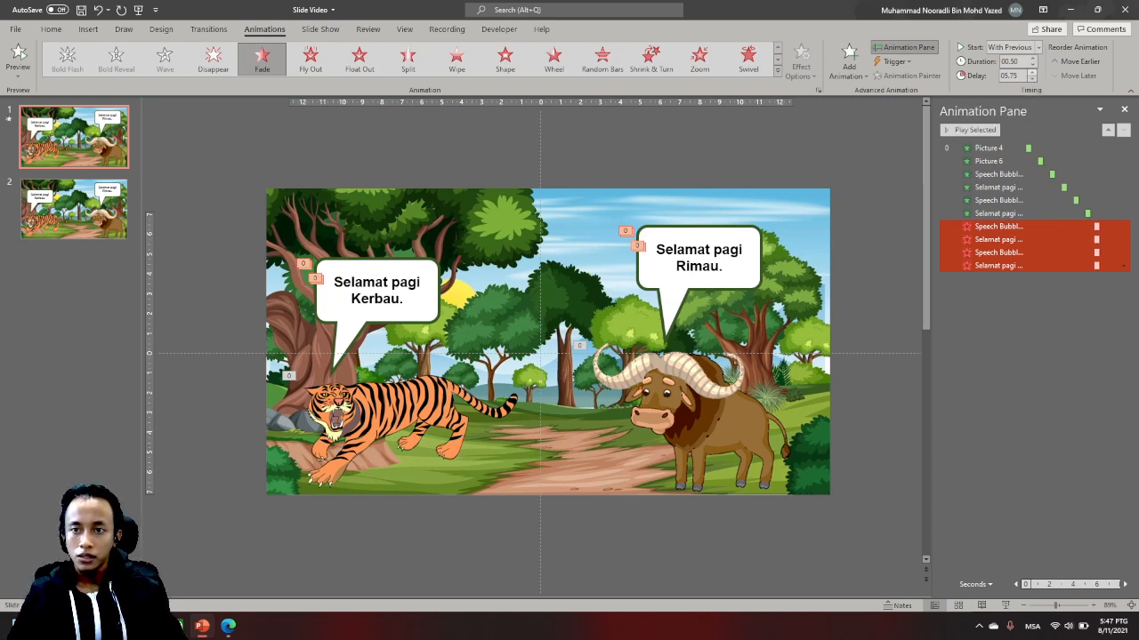
click(1032, 72)
click(1014, 331)
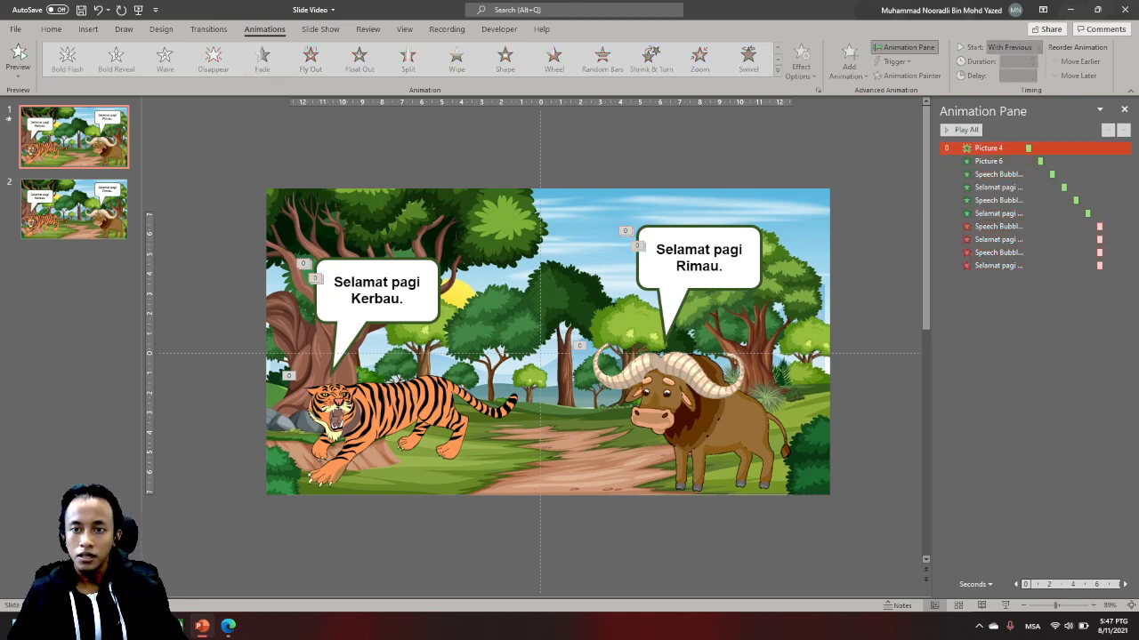
- Preview all the slide's animations and undo the accidental shift of the forest background
click(964, 129)
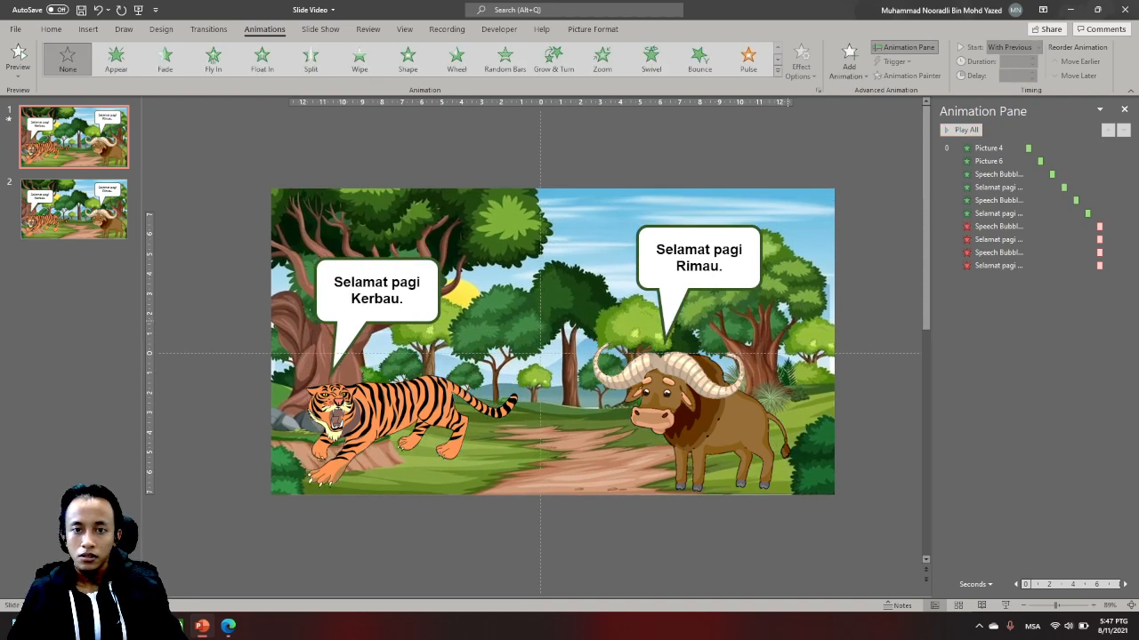
key(ctrl+z)
click(876, 286)
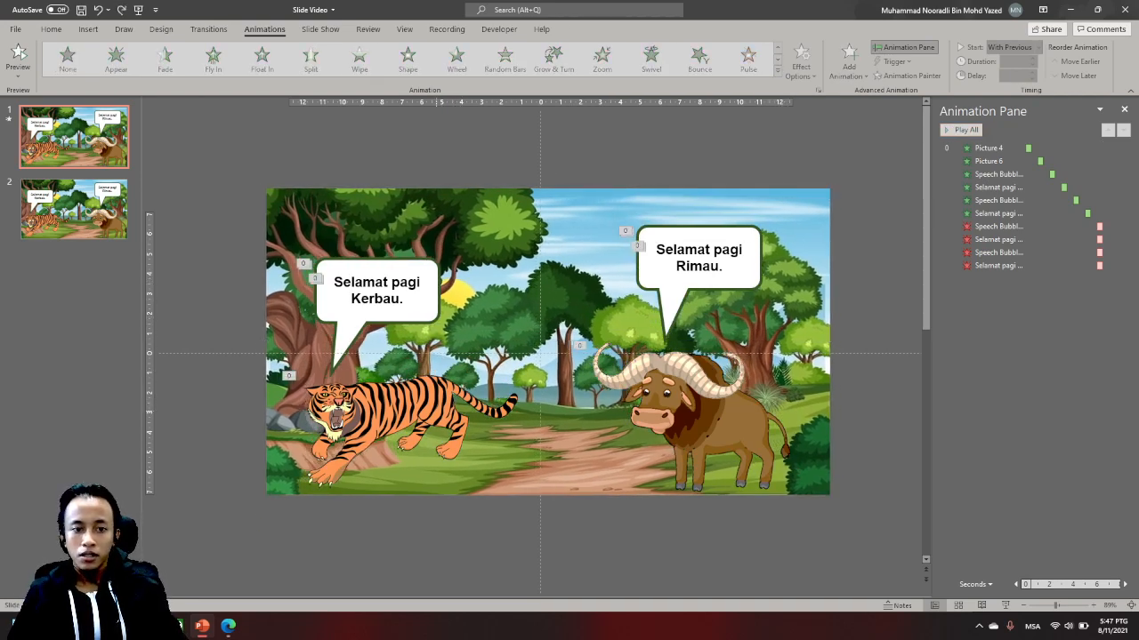
- Add a Lines motion path to the tiger picture while keeping its Fade entrance, and preview all the animations
click(987, 161)
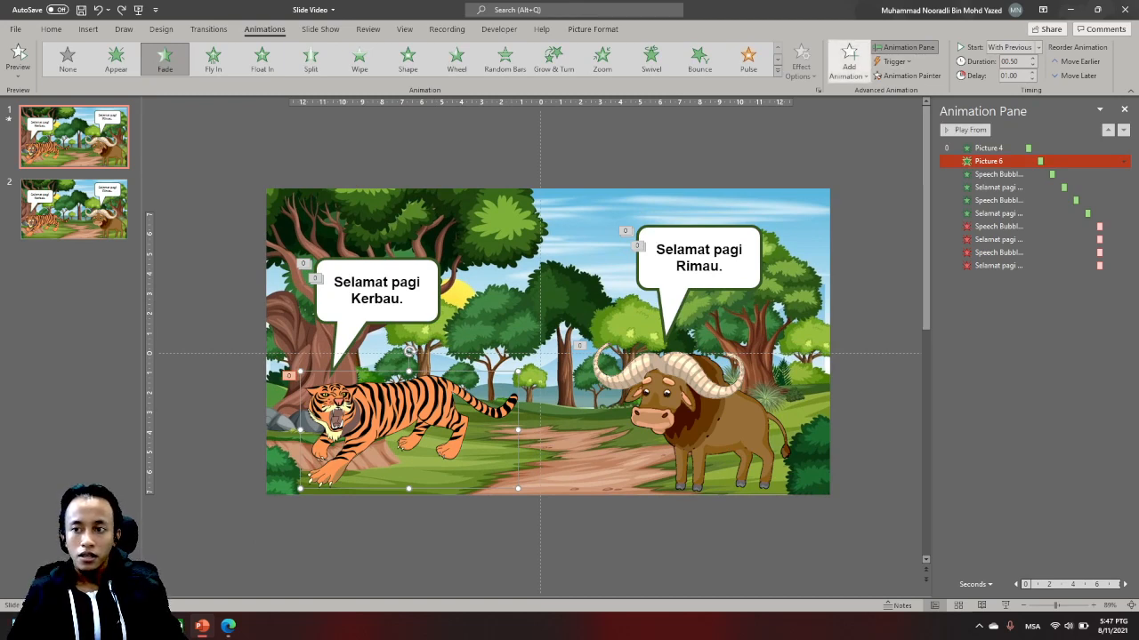
click(849, 62)
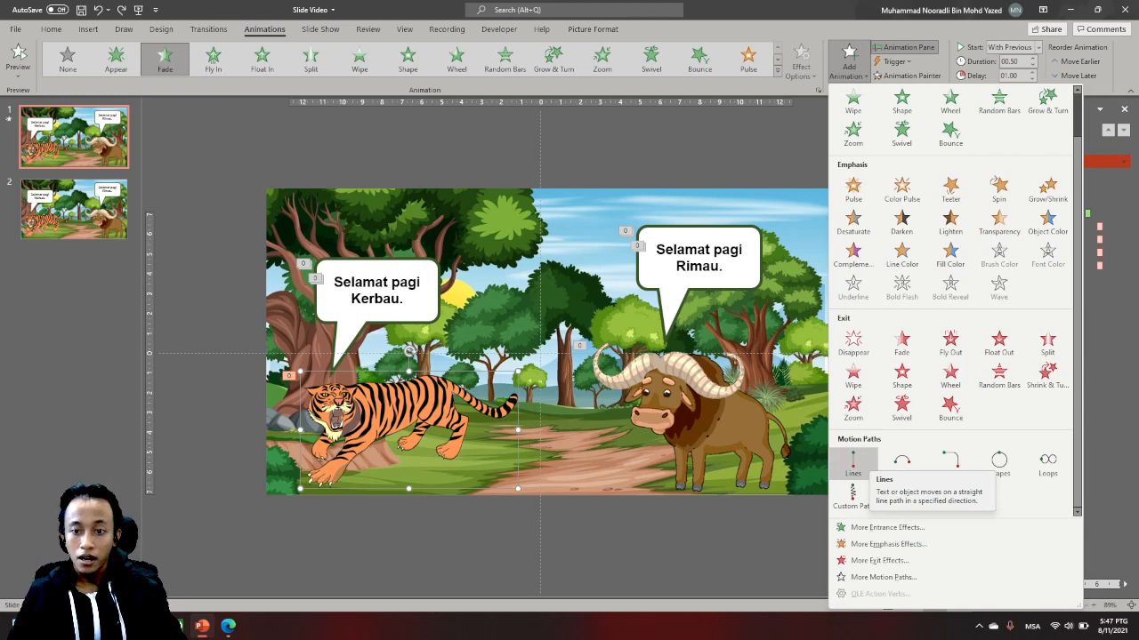
click(852, 462)
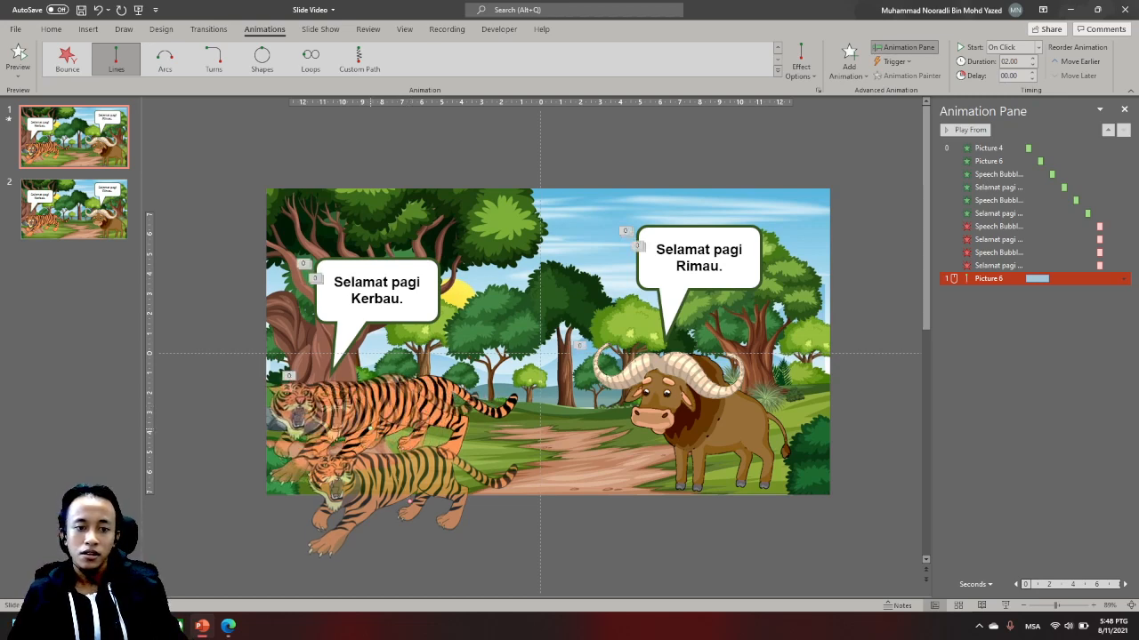
click(868, 222)
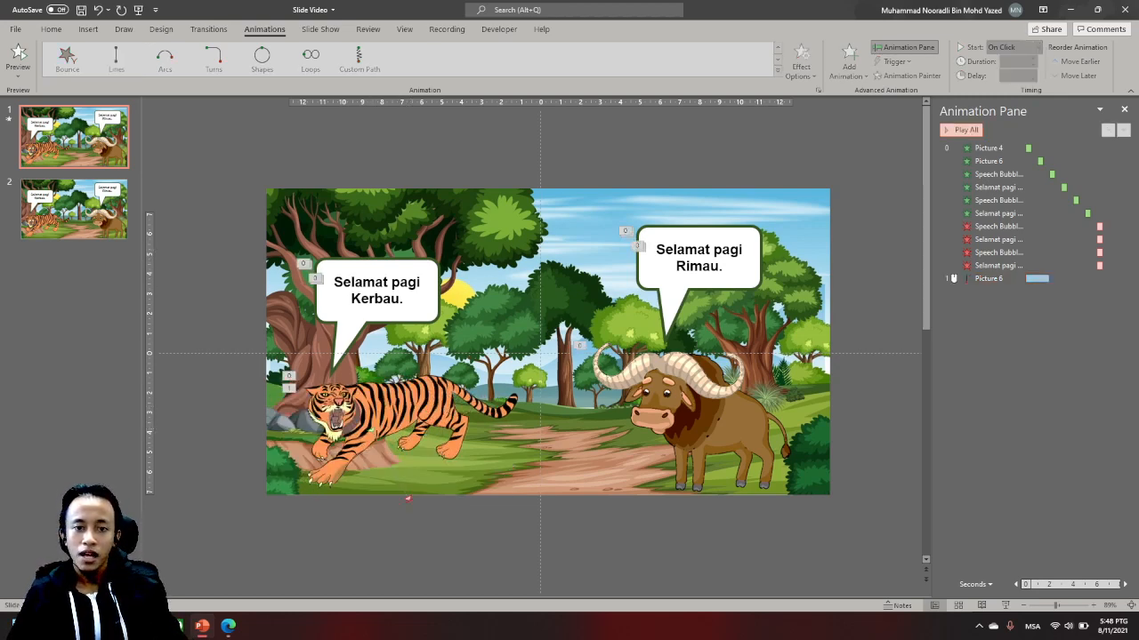
click(961, 130)
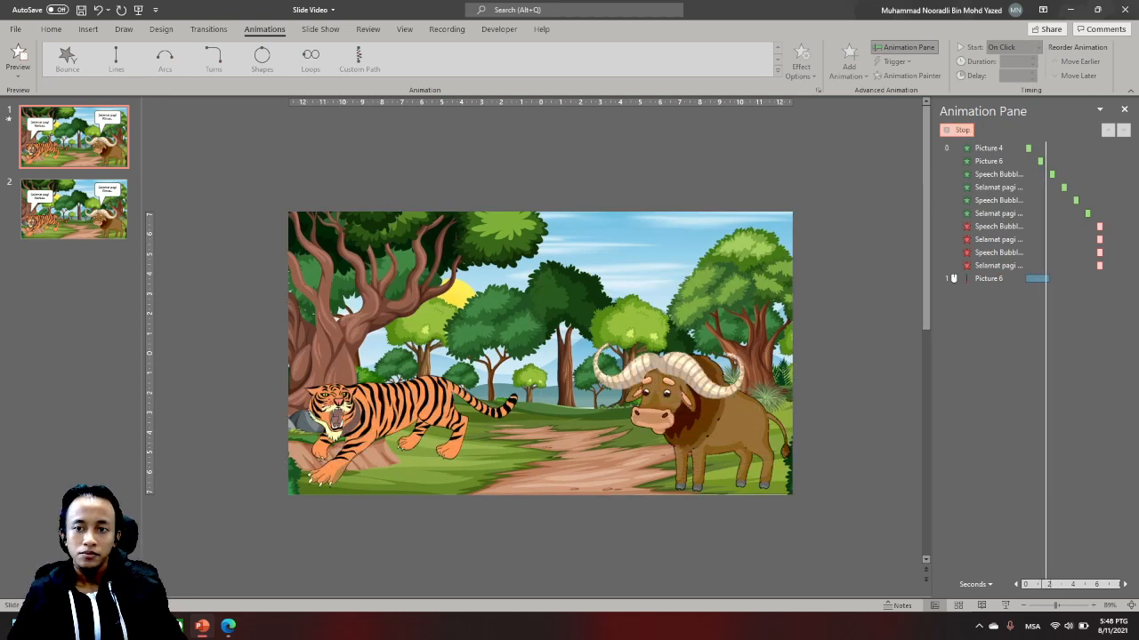
- Start the tiger's motion path With Previous after a 6-second delay and preview all the animations
click(952, 279)
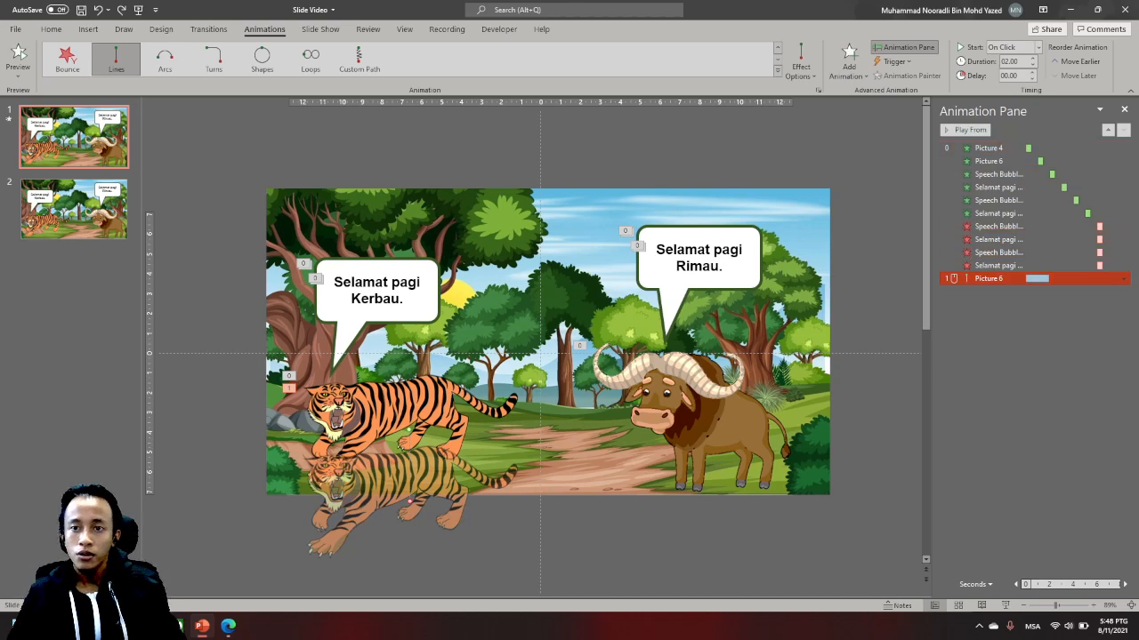
click(1038, 47)
click(1014, 76)
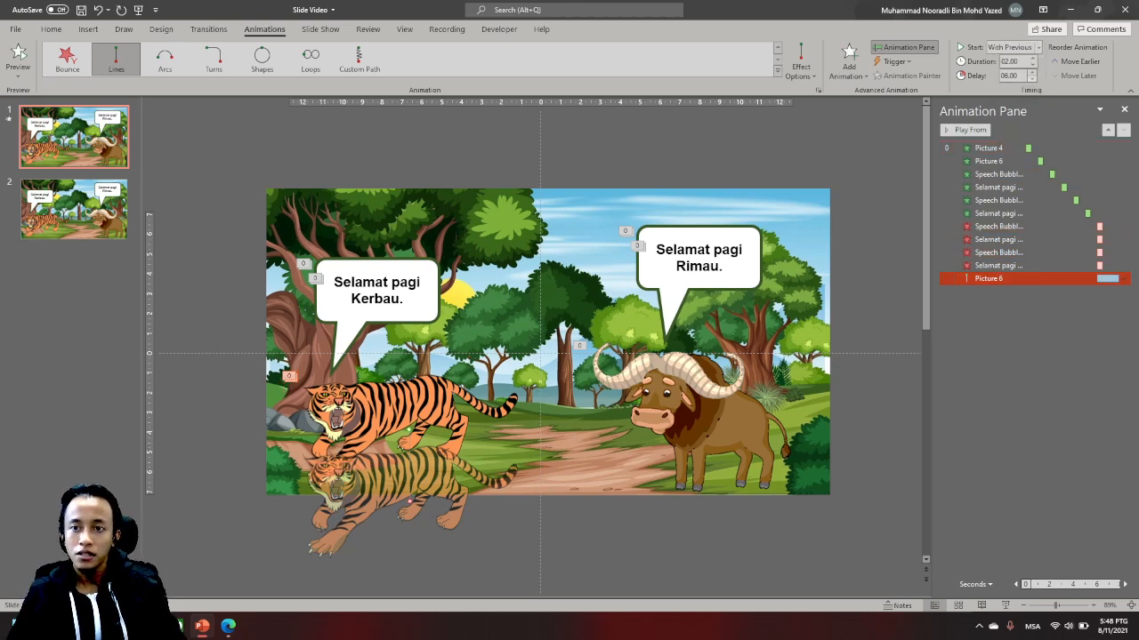
click(876, 214)
click(962, 130)
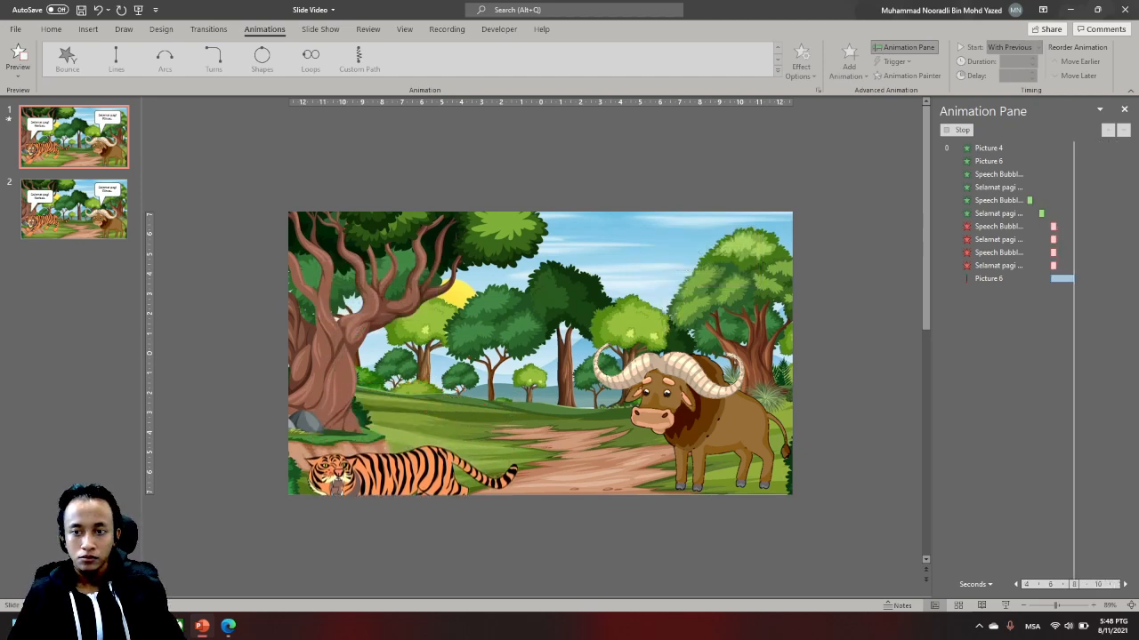
- Try moving the start point of the tiger's motion path to the left, preview it, and undo the move
click(989, 279)
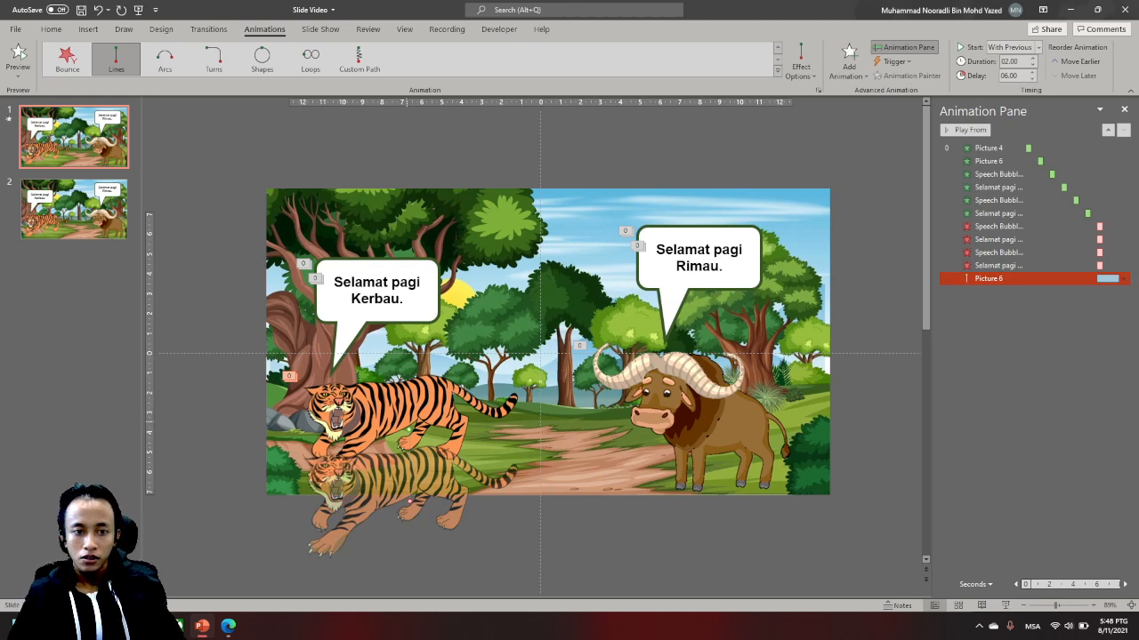
drag(408, 429, 347, 430)
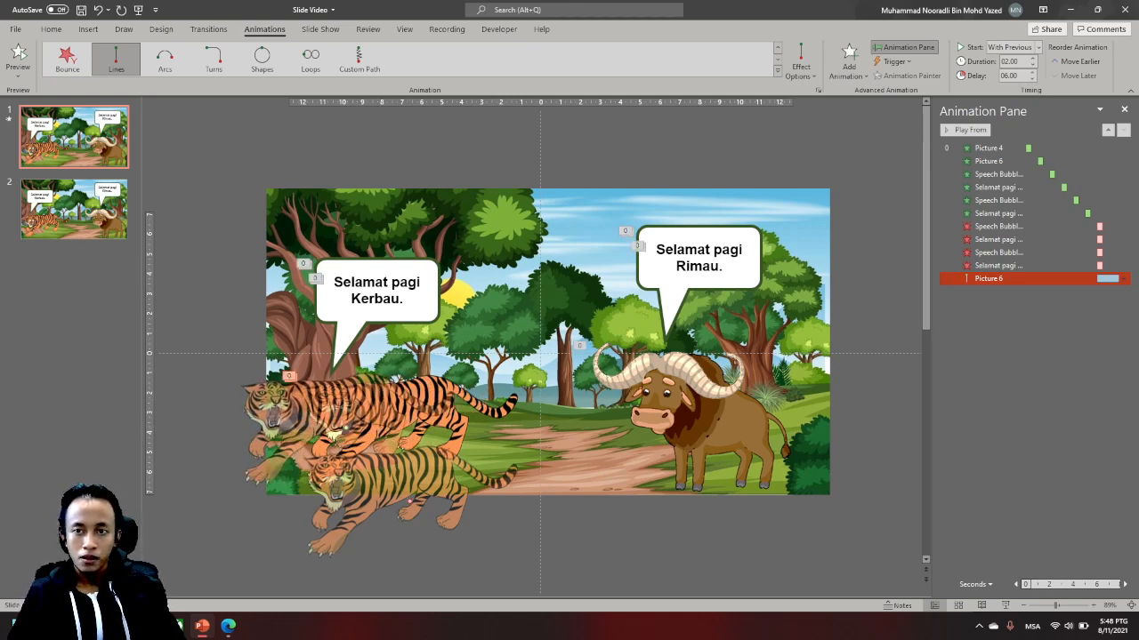
click(964, 130)
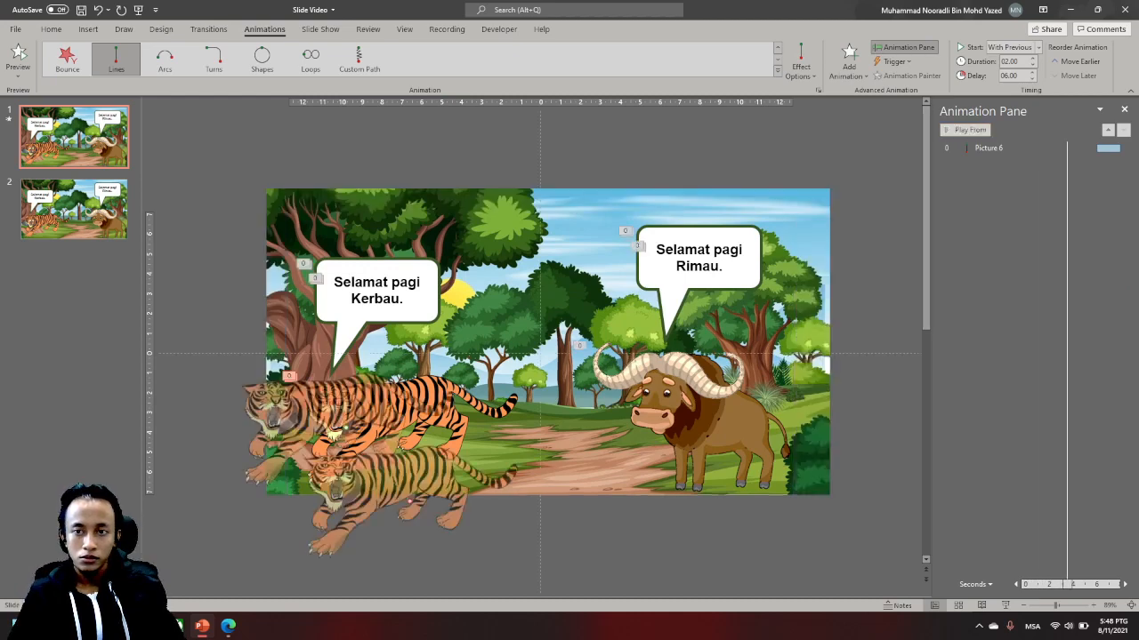
key(Escape)
click(961, 130)
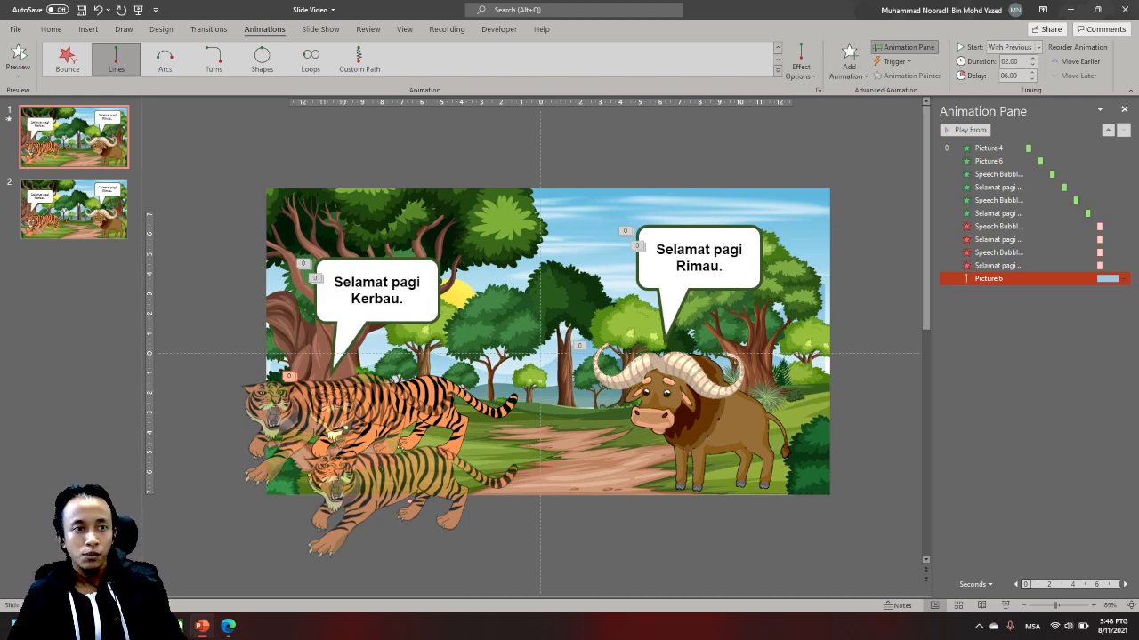
click(99, 9)
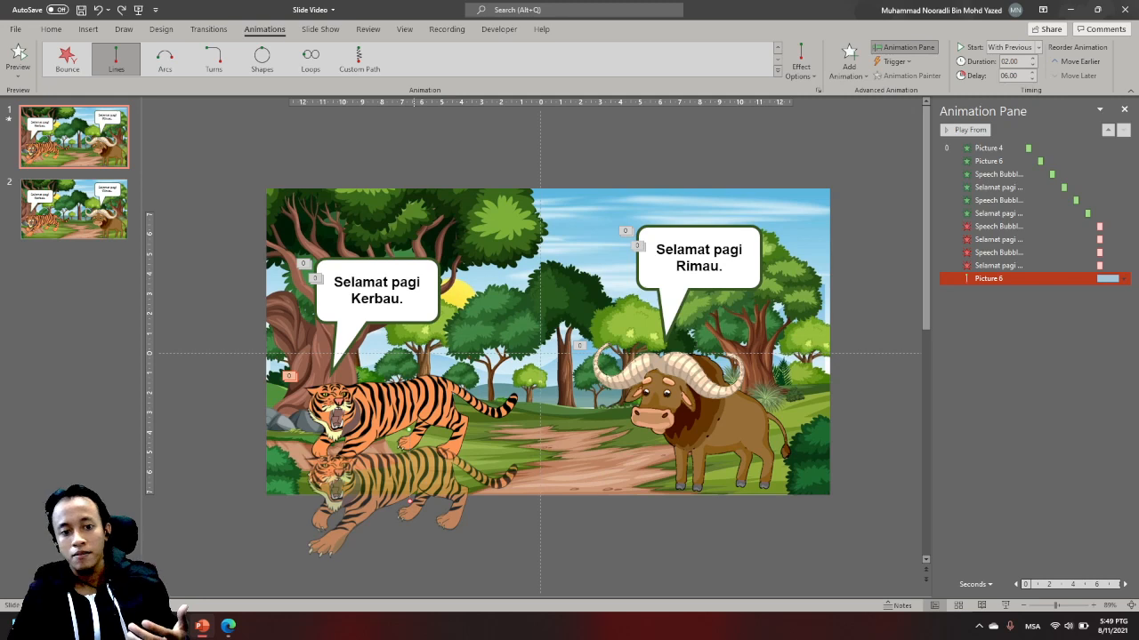
- Move the end point of the tiger's motion path across to the slide's centre, just before the buffalo, and preview all the animations
drag(410, 501, 548, 433)
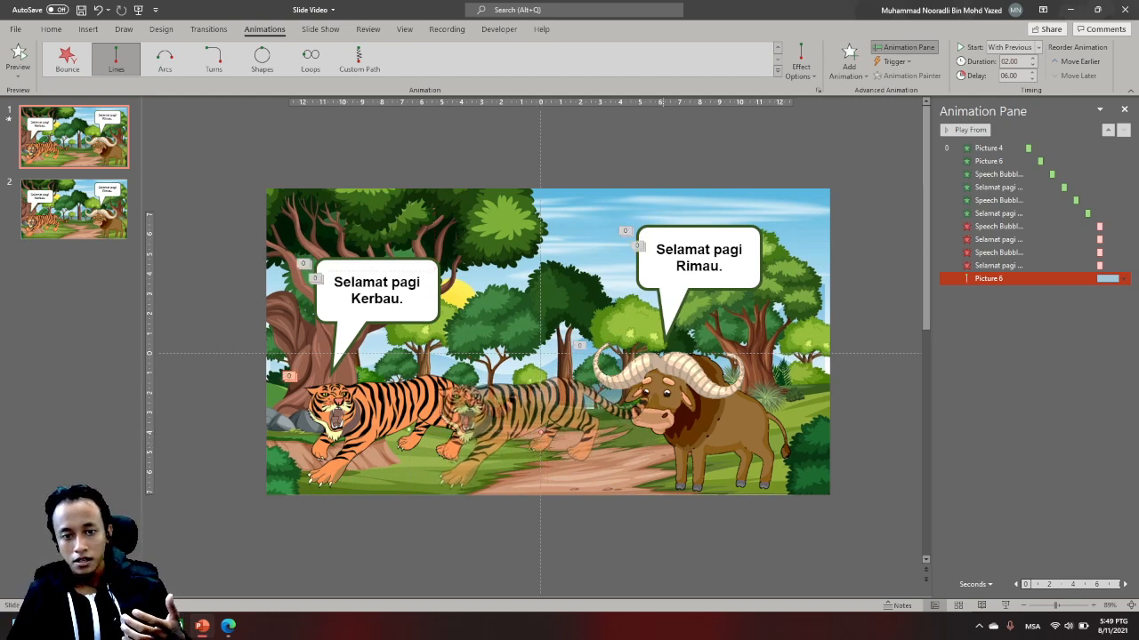
click(538, 433)
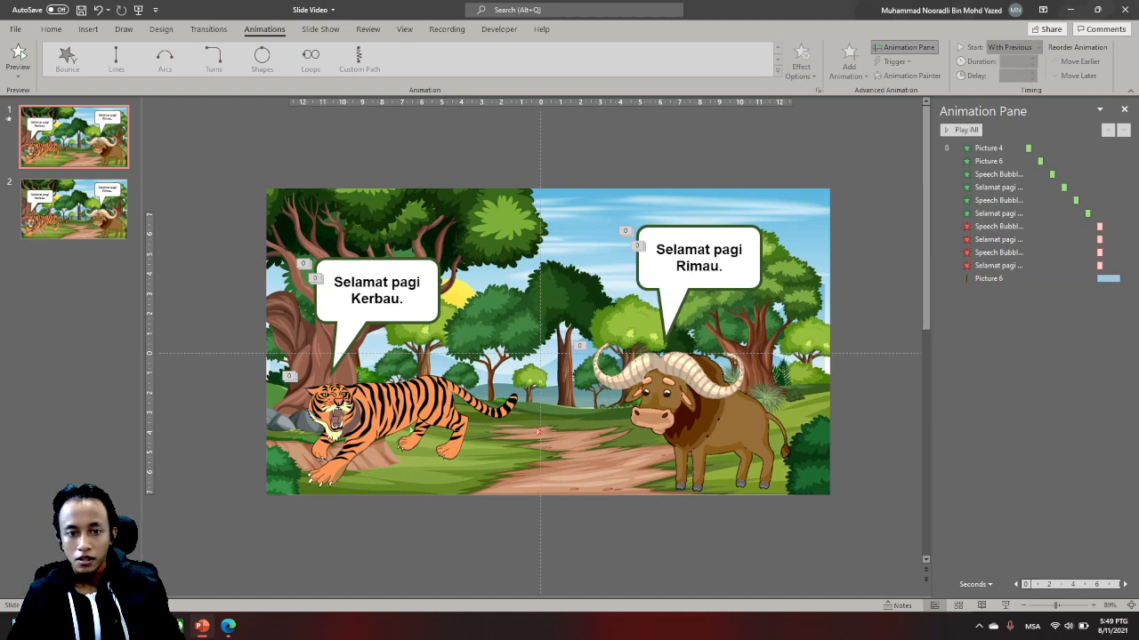
click(961, 130)
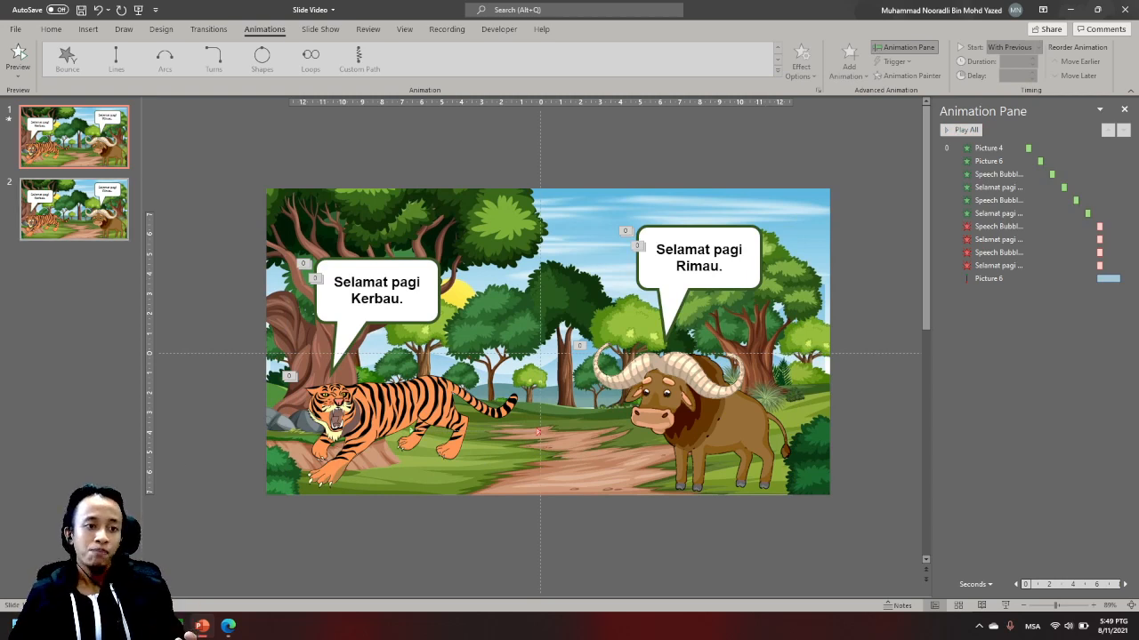
- Compare the tiger's position on slides 1 and 2 and inspect the end position of its motion path on slide 1
click(75, 209)
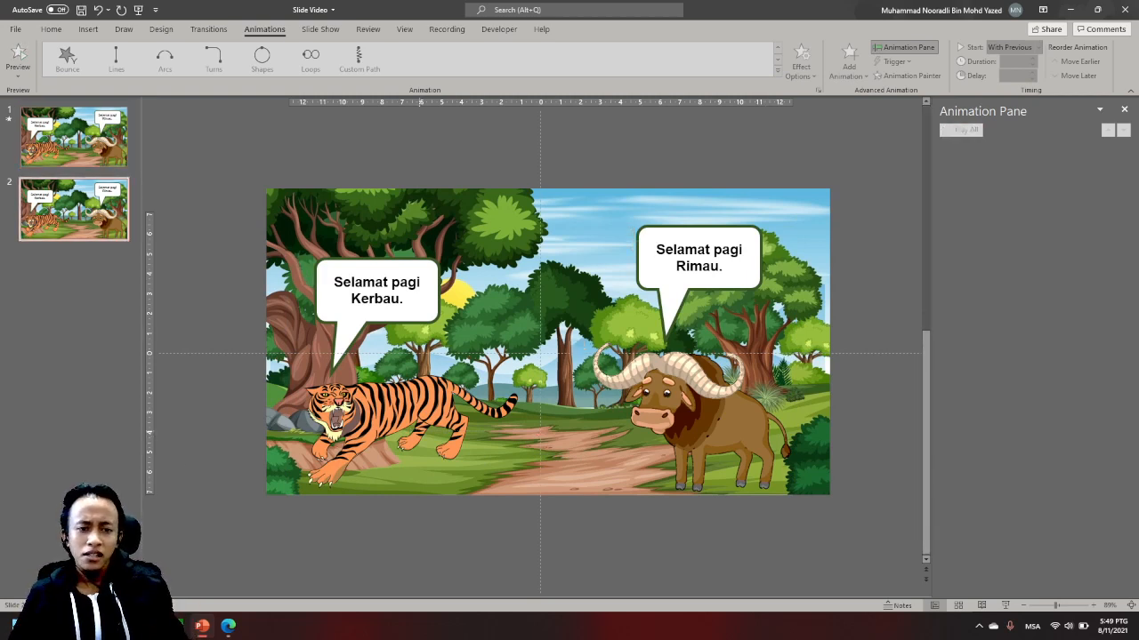
click(421, 430)
click(76, 140)
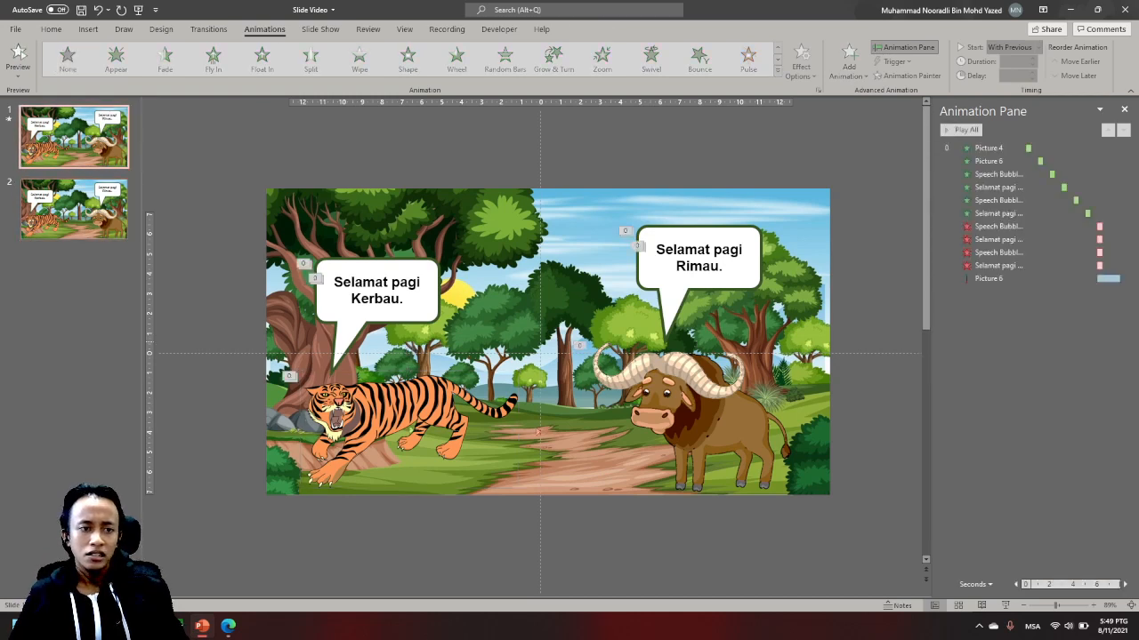
click(74, 210)
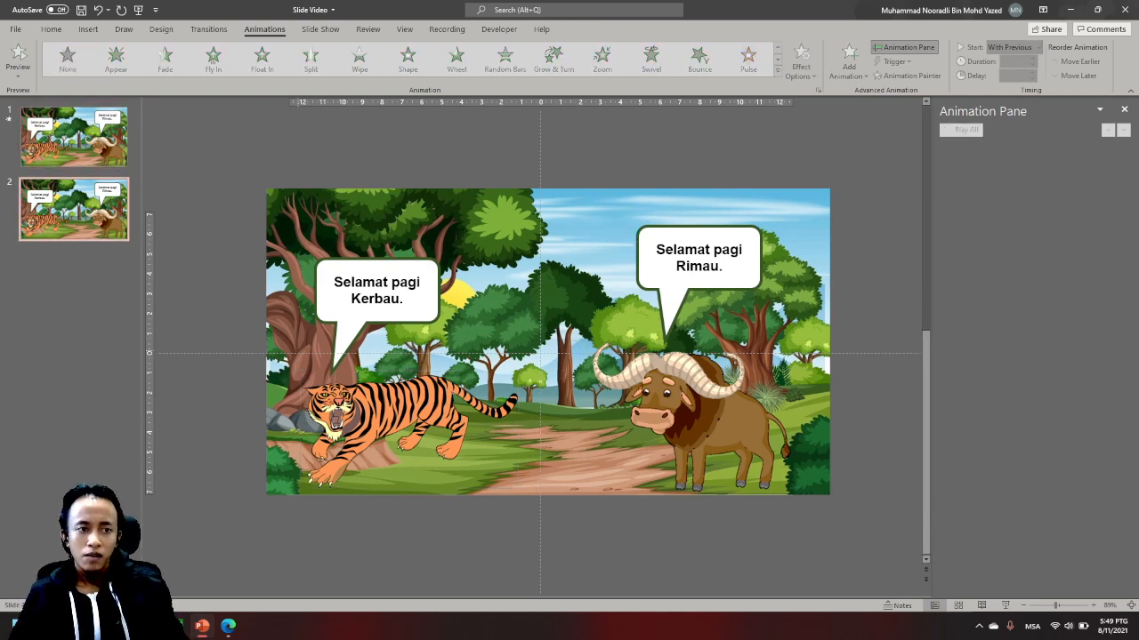
click(75, 138)
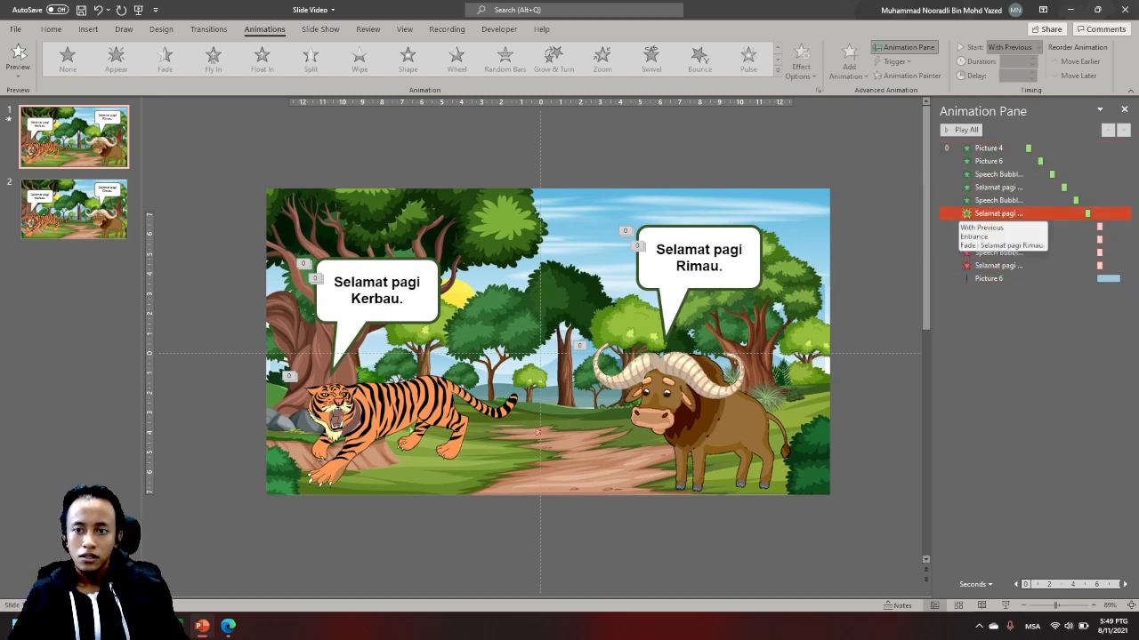
click(987, 278)
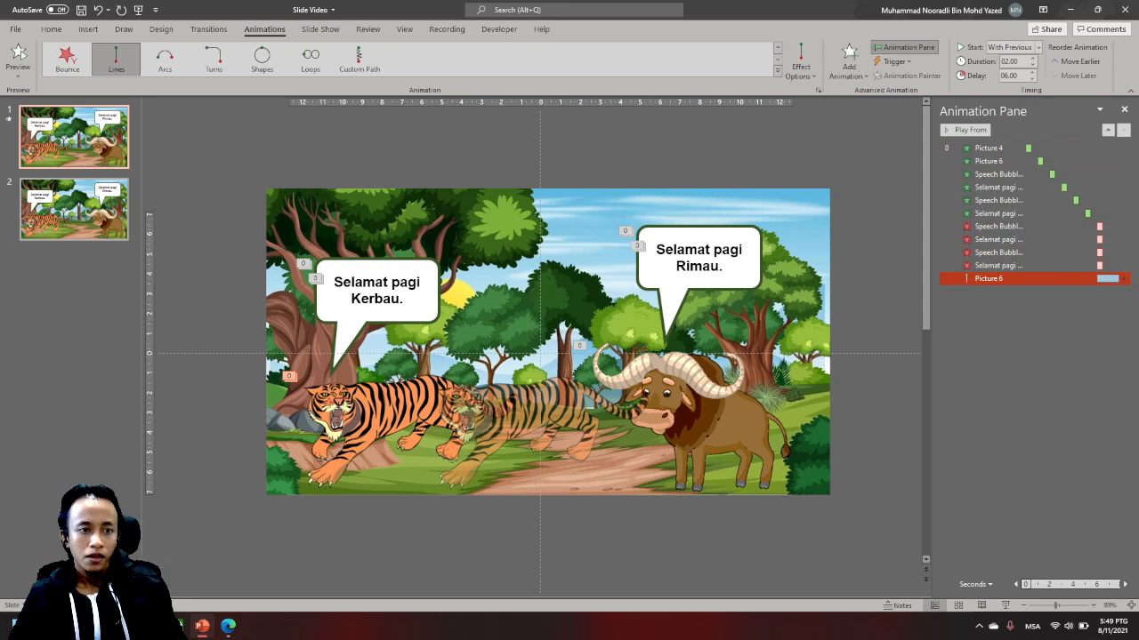
- Cut the tiger picture from slide 2 and paste it onto slide 1
click(74, 209)
click(372, 406)
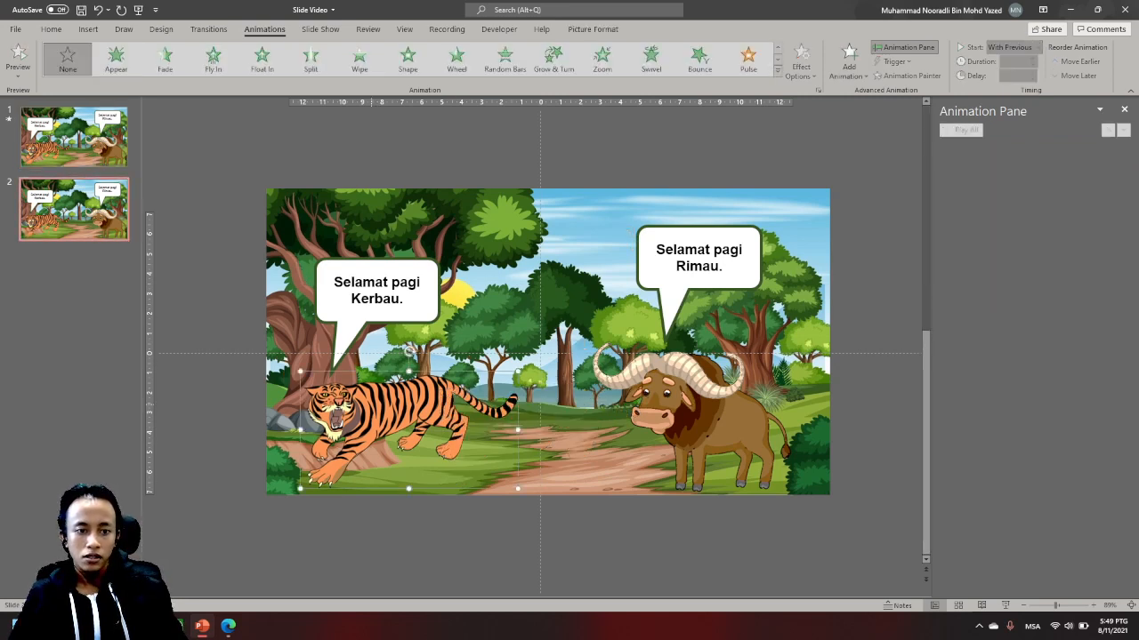
key(Delete)
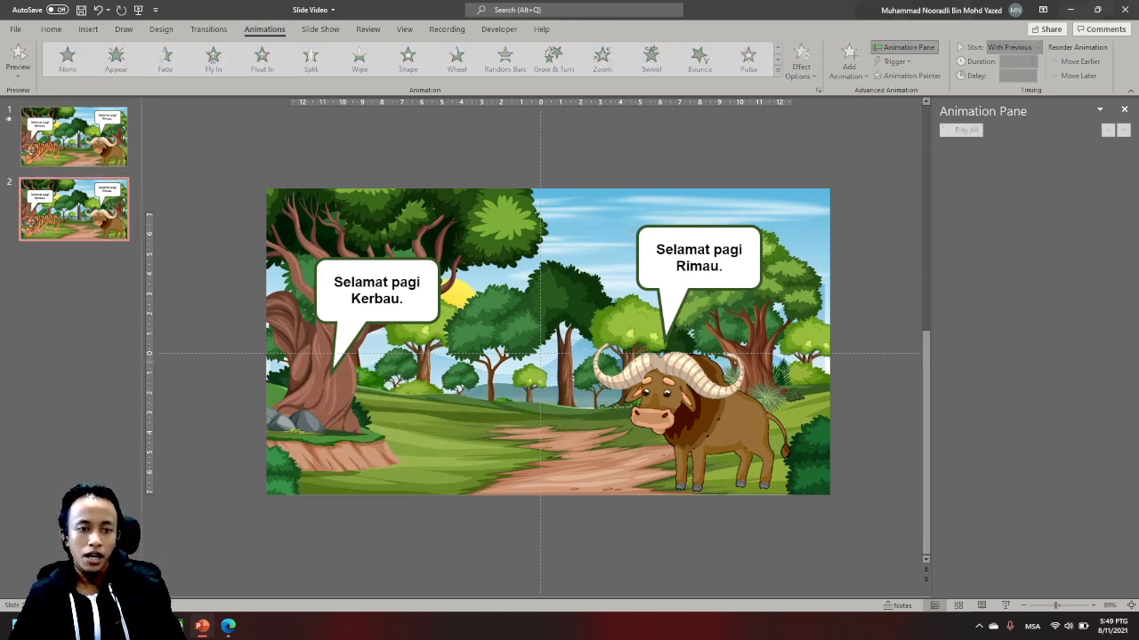
click(75, 137)
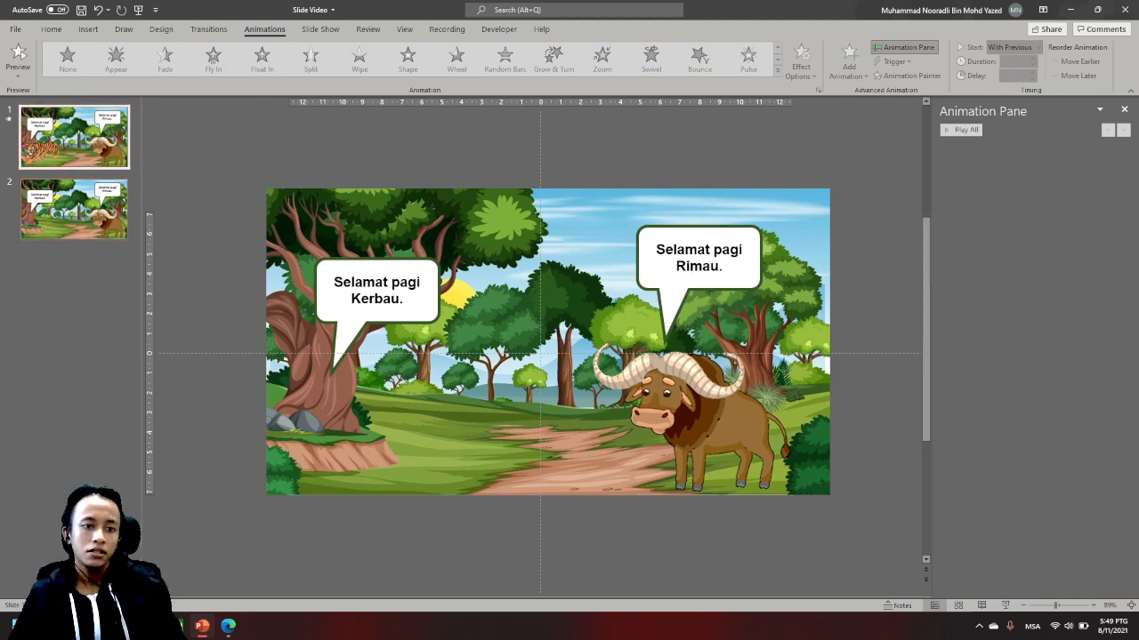
key(ctrl+v)
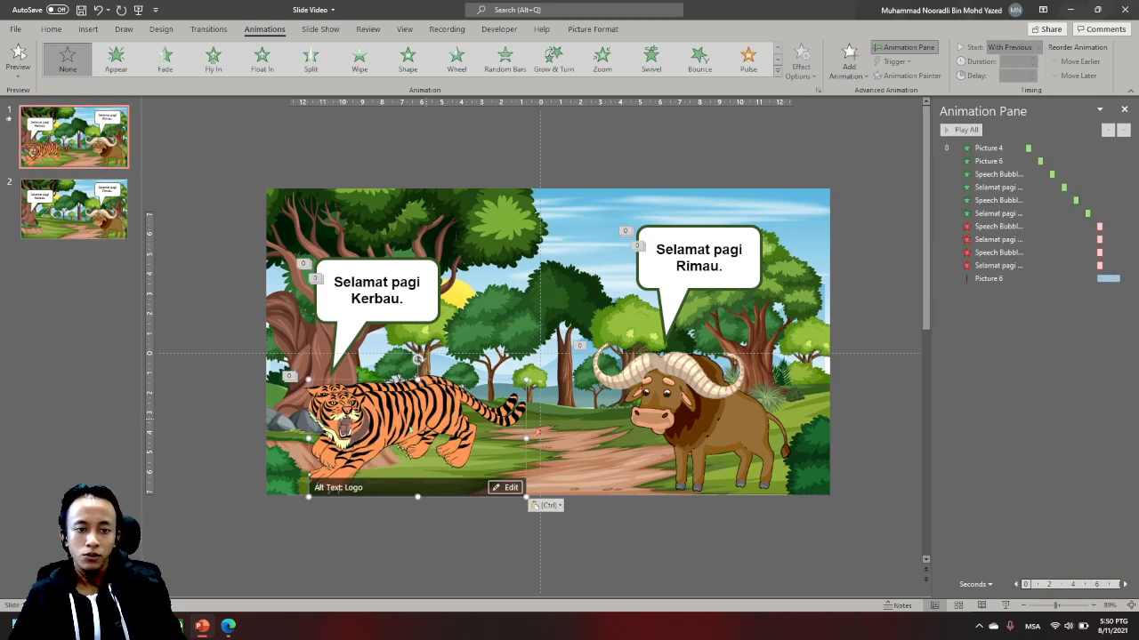
- Align the pasted tiger picture on slide 1 with the end position of the original tiger's motion path
drag(425, 416, 548, 410)
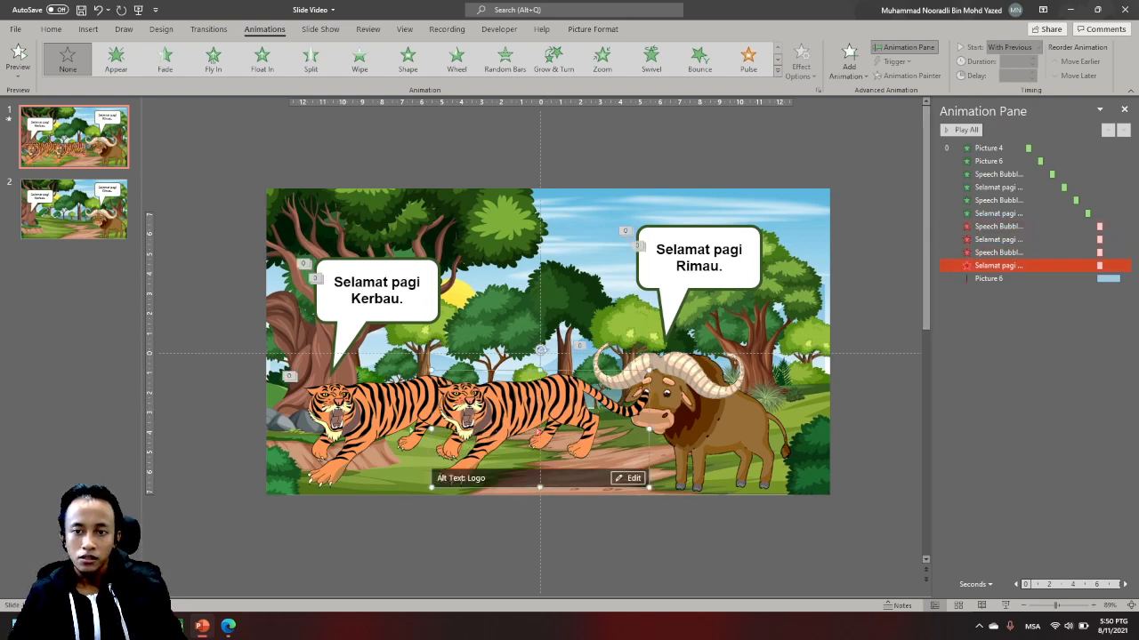
click(989, 279)
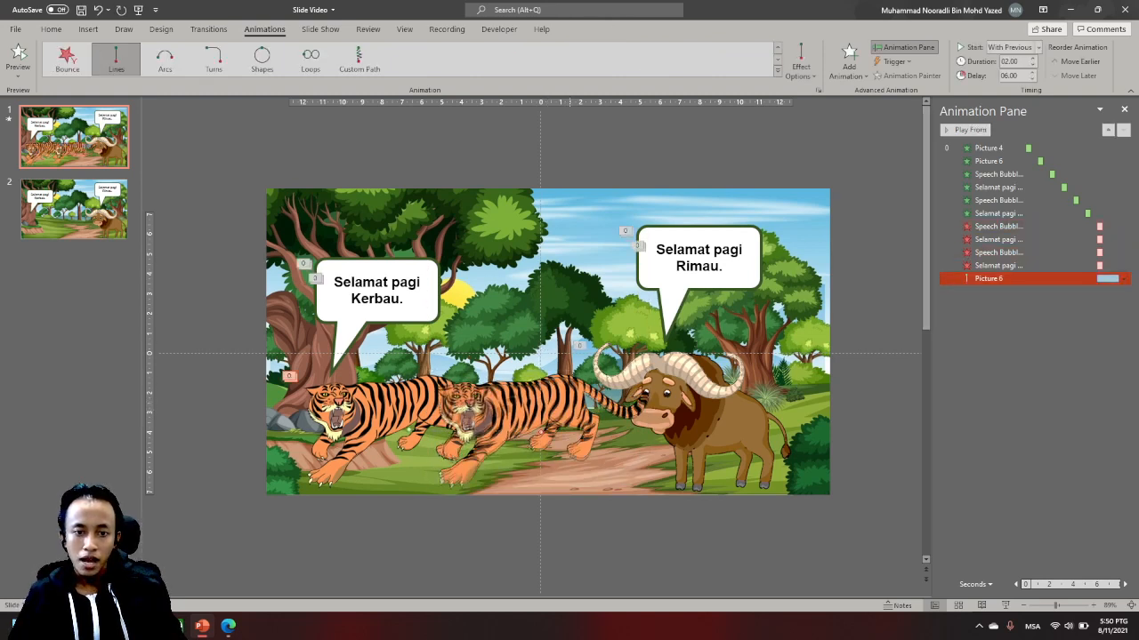
drag(543, 399, 552, 405)
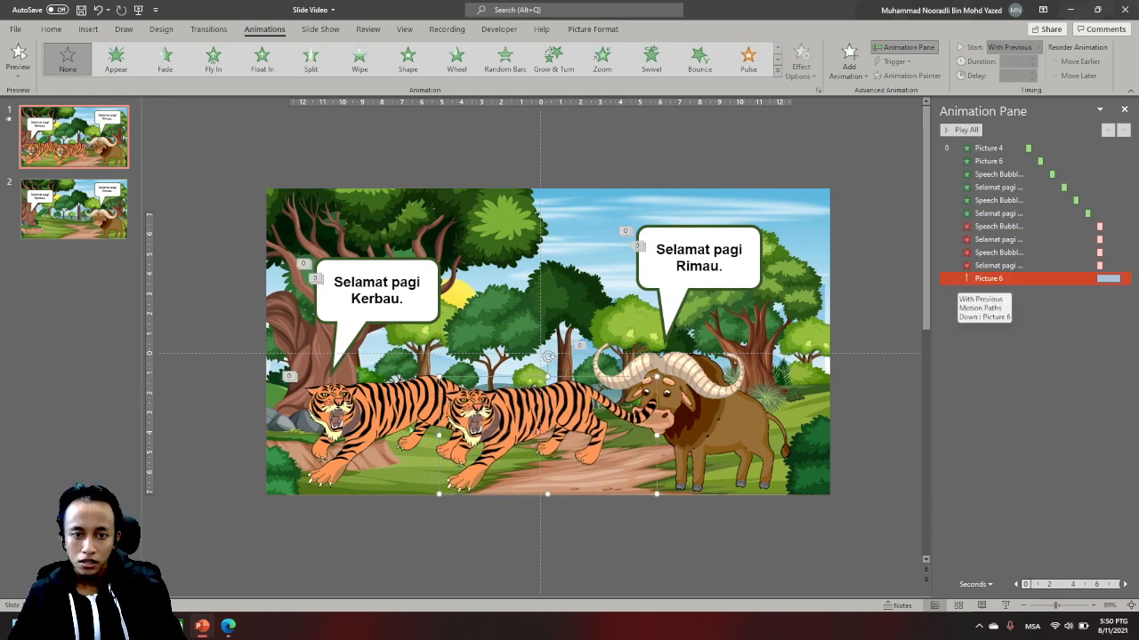
click(989, 278)
click(540, 433)
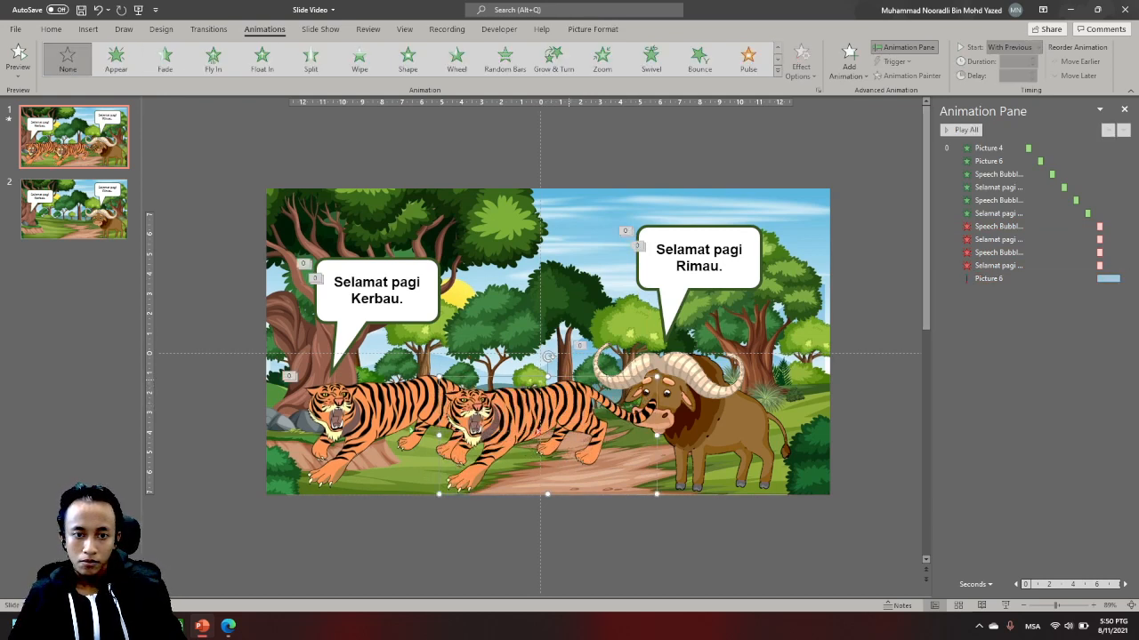
click(989, 278)
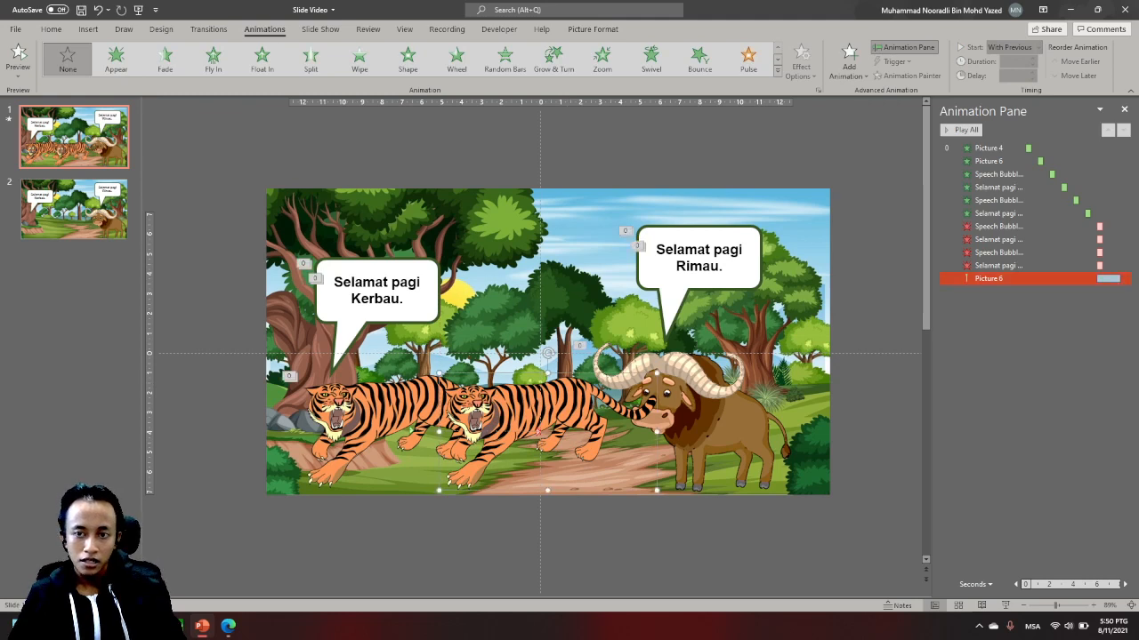
drag(546, 433, 540, 432)
click(990, 279)
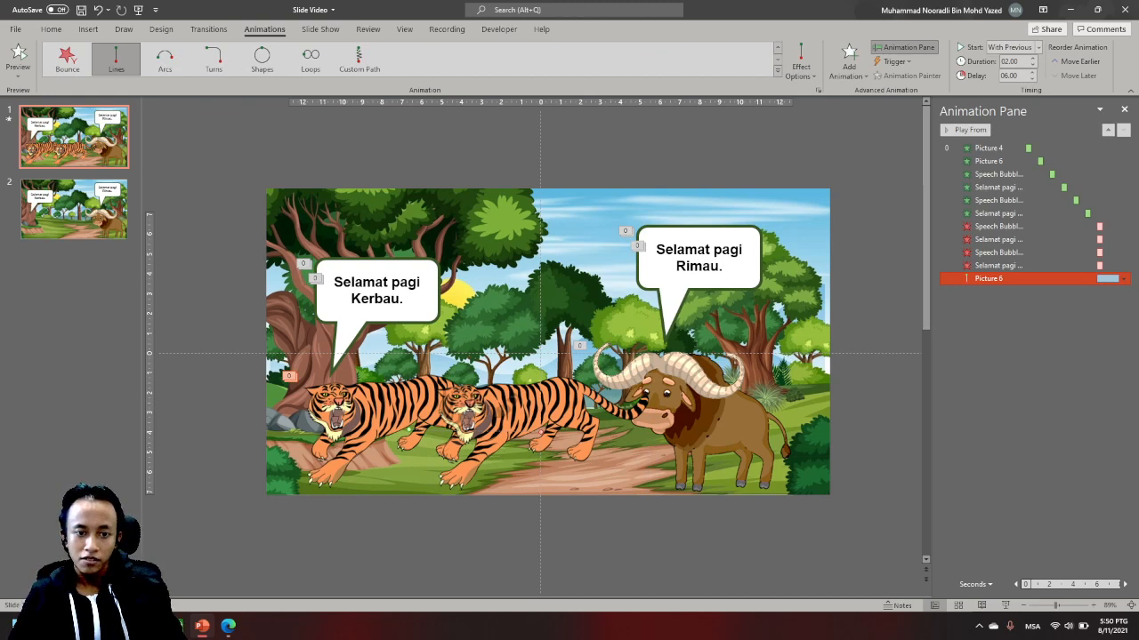
- Cut the aligned tiger picture from slide 1 and paste it onto slide 2
click(540, 353)
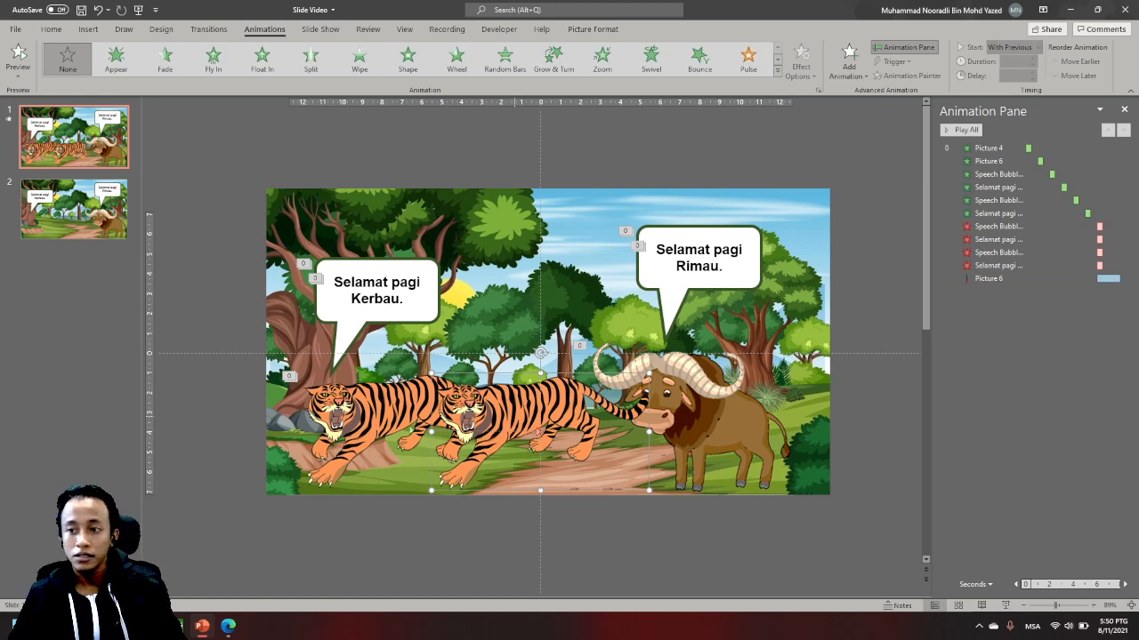
key(ctrl+x)
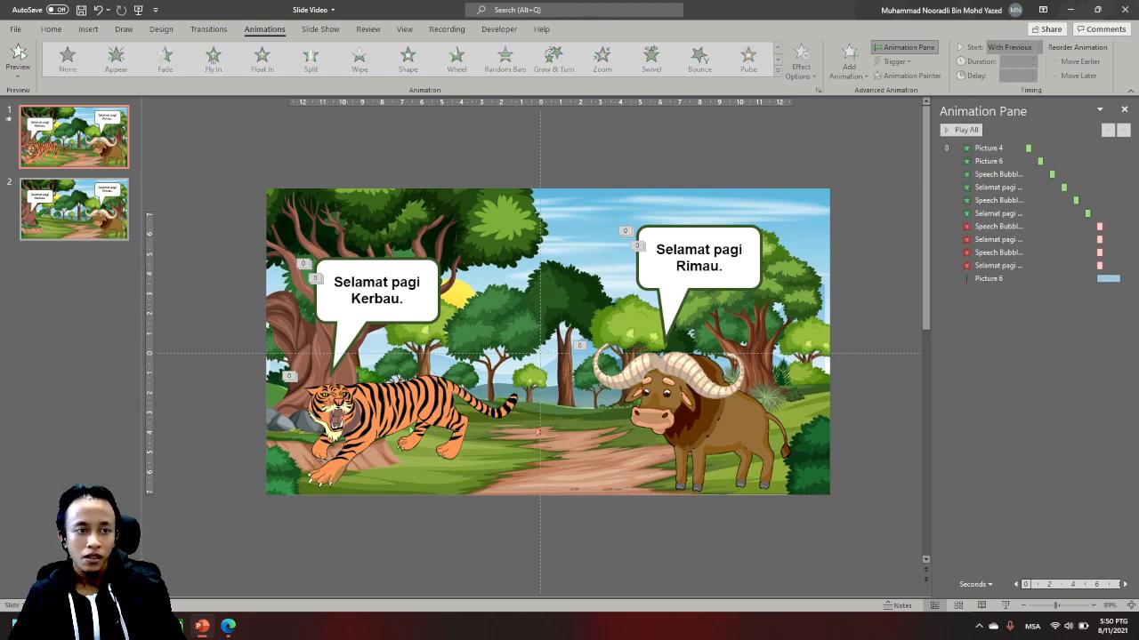
click(74, 210)
key(ctrl+v)
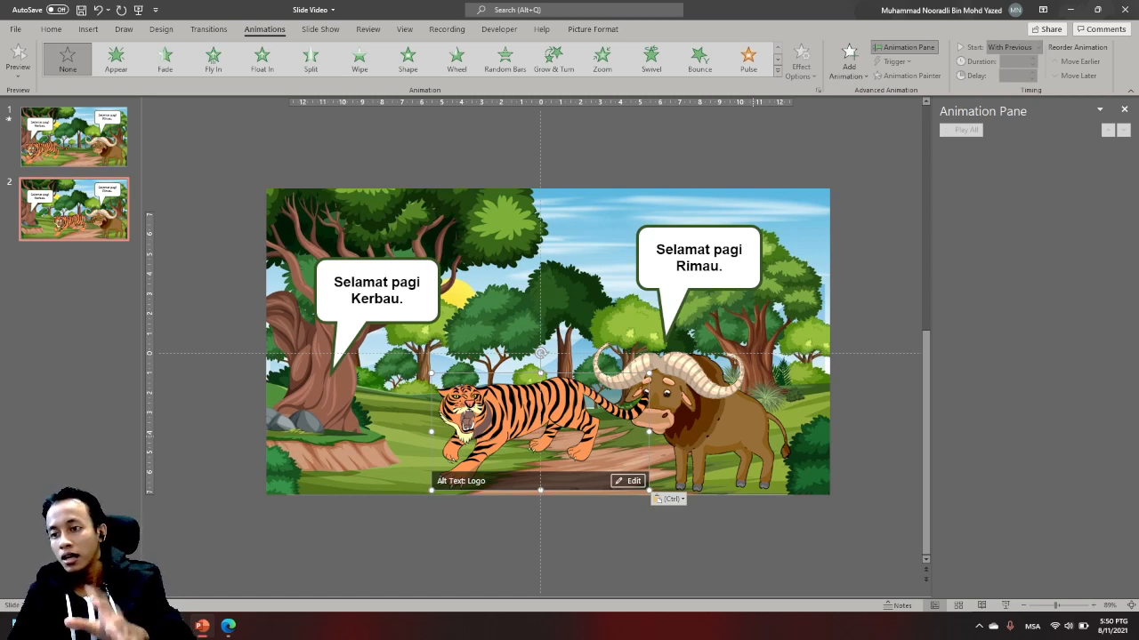
key(Escape)
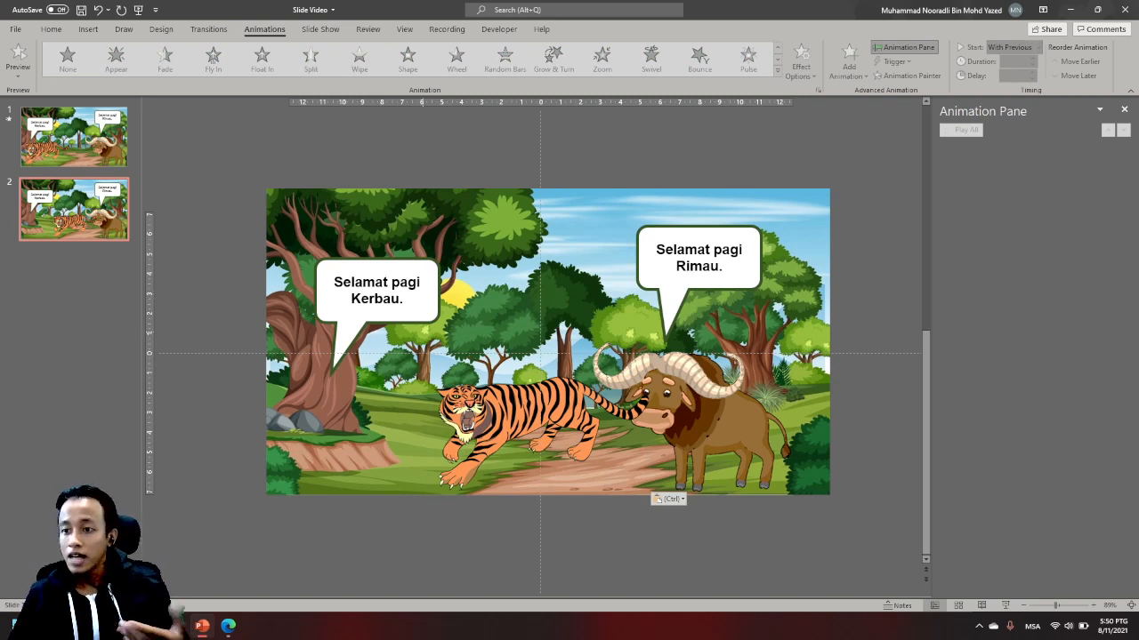
- Move the tiger's speech bubble and its greeting text on slide 2 above the tiger's new position
click(374, 319)
drag(376, 304, 501, 294)
drag(454, 363, 466, 371)
click(377, 291)
drag(377, 252, 502, 242)
drag(515, 303, 512, 304)
- Replace the tiger's speech text on slide 2 with "Aku nak makan kau !"
click(512, 291)
key(ctrl+a)
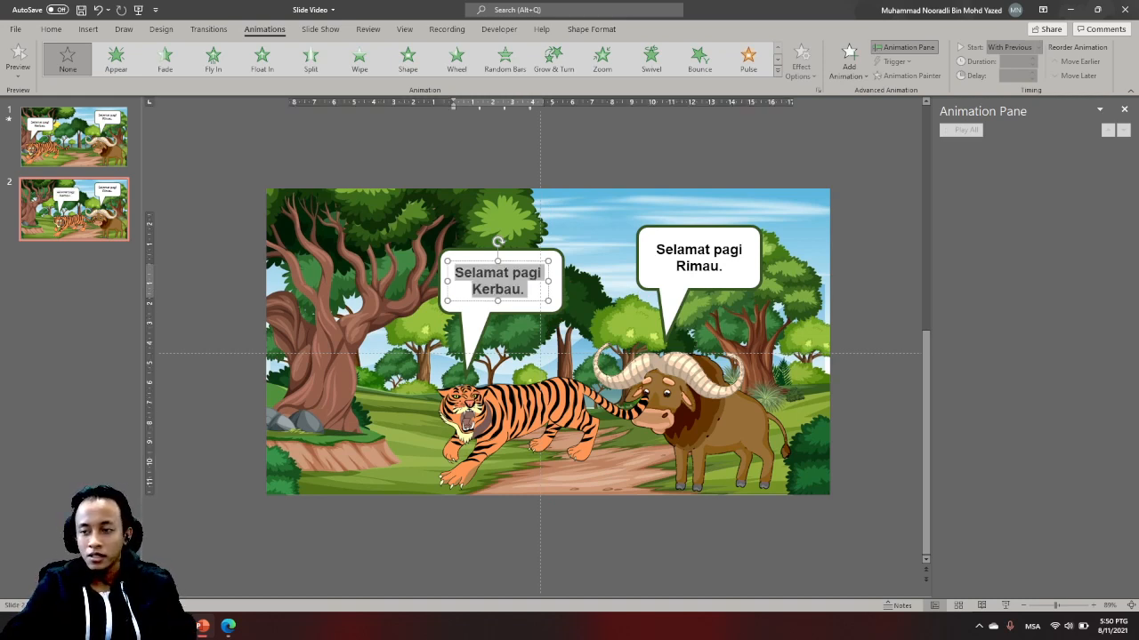
text(aku)
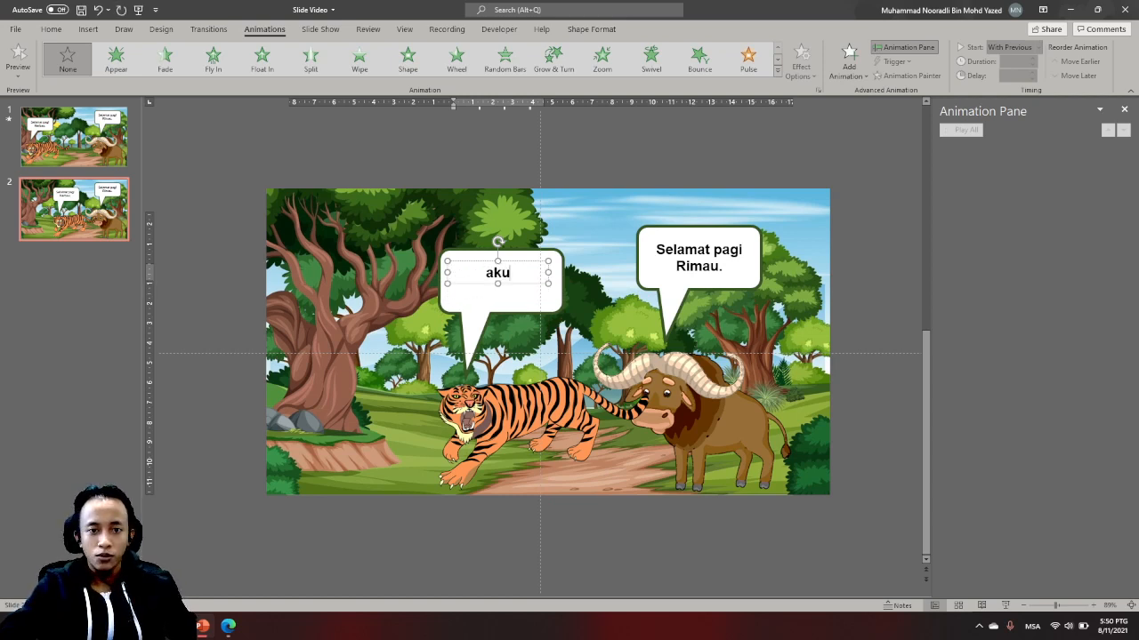
key(BackSpace)
key(BackSpace)
key(BackSpace)
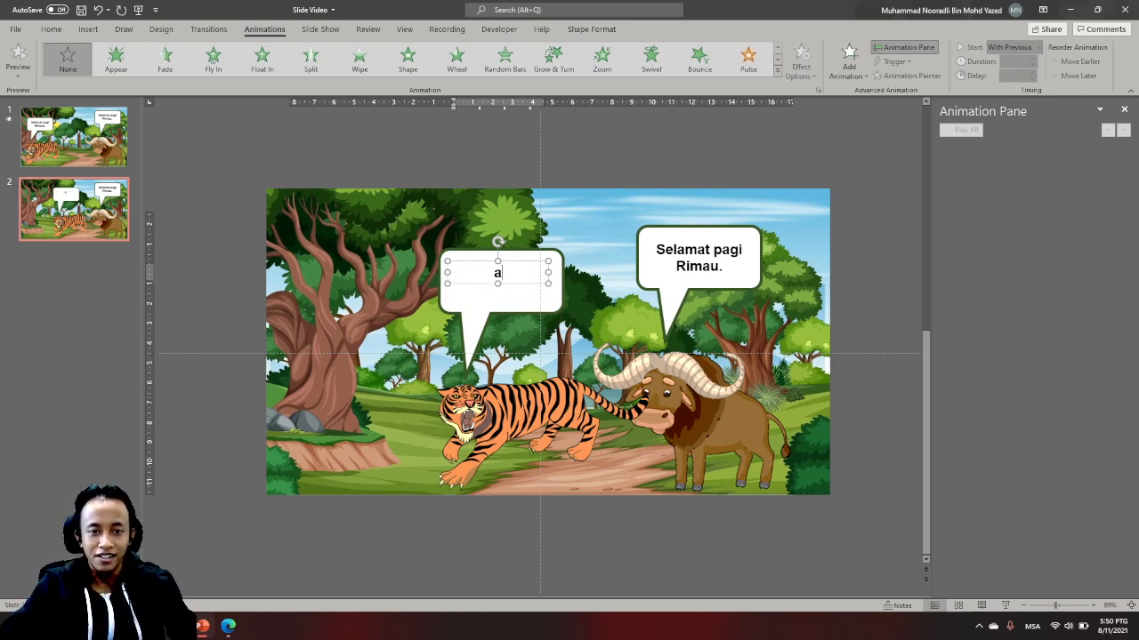
text(Aku nak makan)
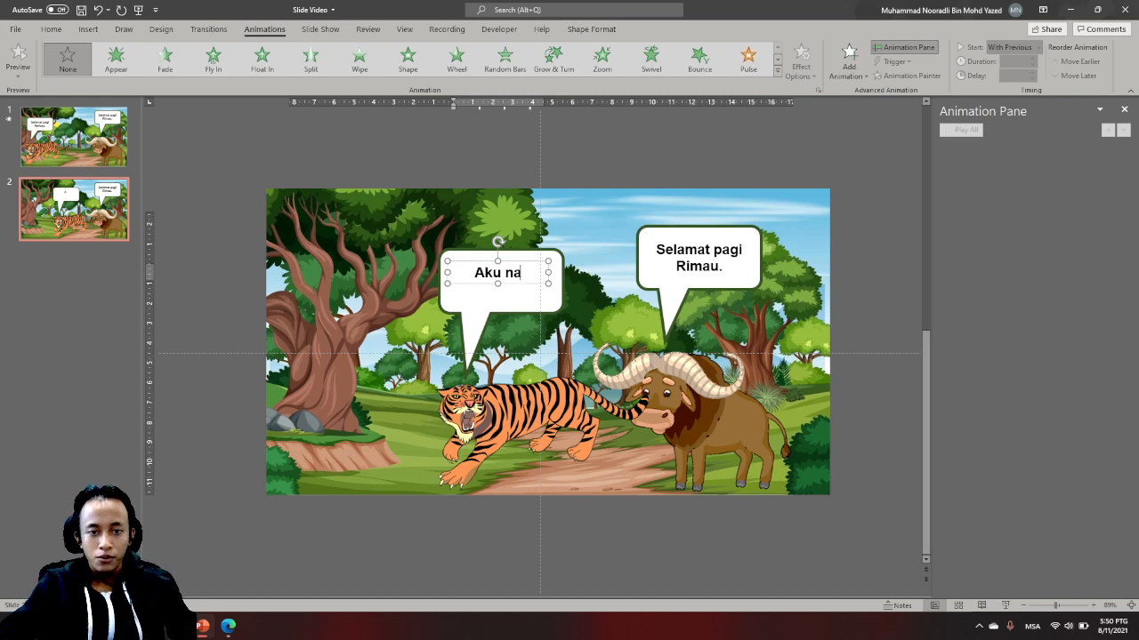
text( kau)
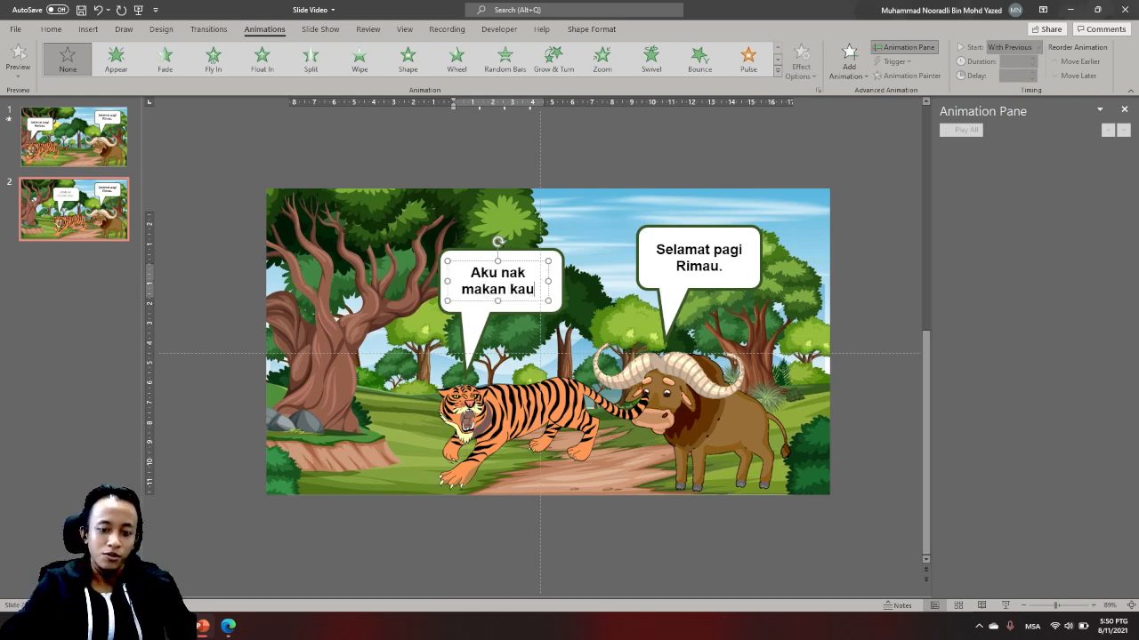
text( !!)
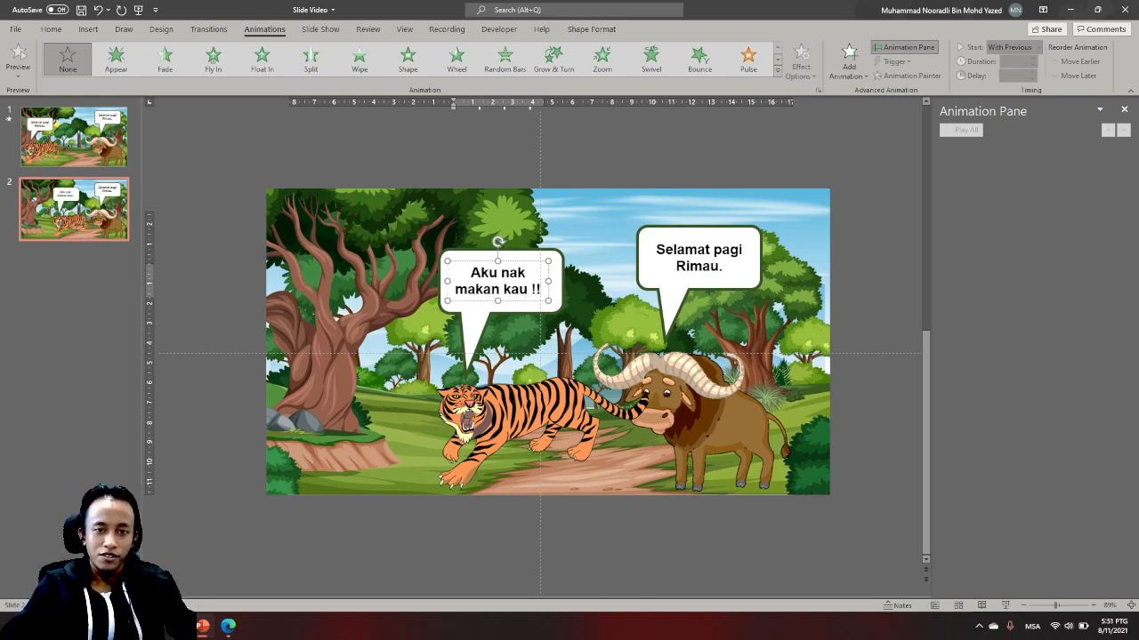
key(BackSpace)
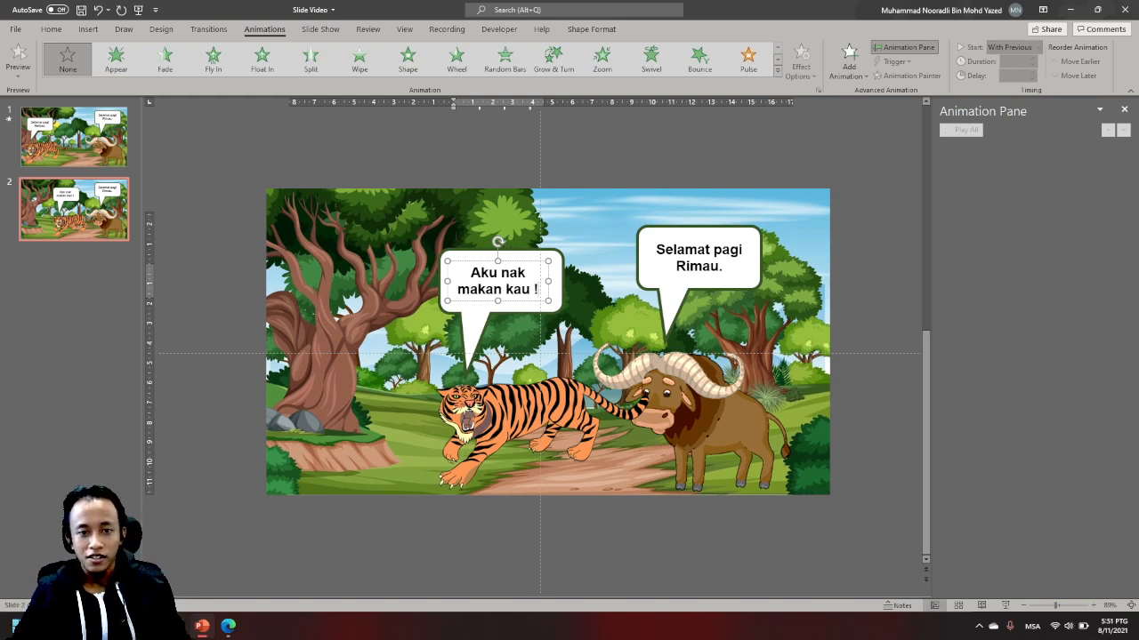
key(Escape)
key(Escape)
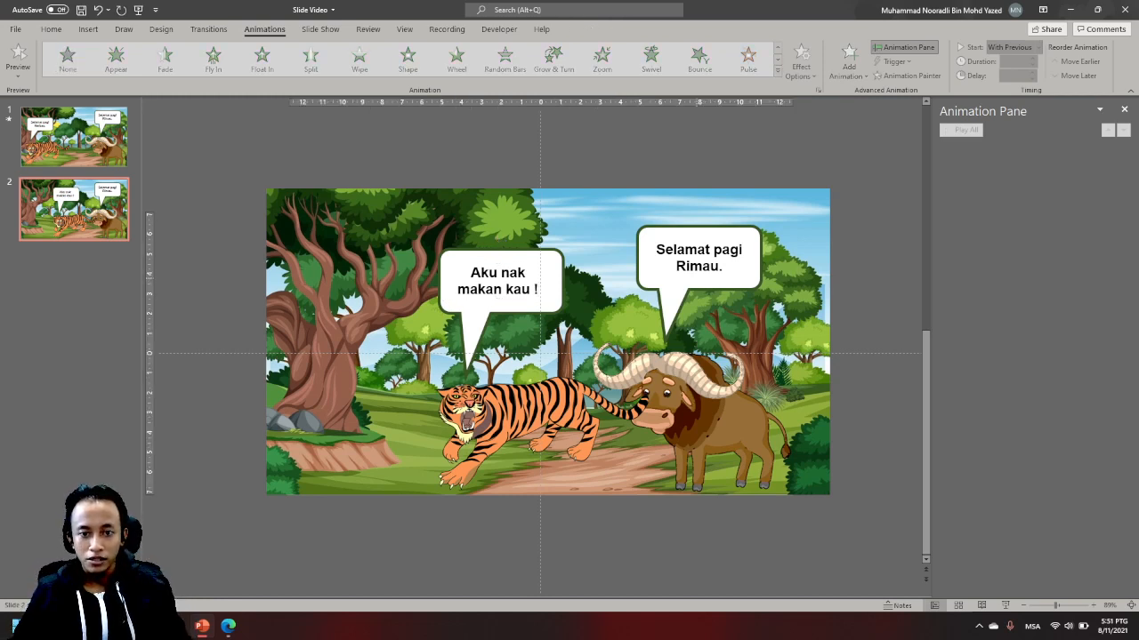
- Replace the buffalo's speech text on slide 2 with "Tidak !!!"
click(699, 277)
click(700, 267)
key(ctrl+a)
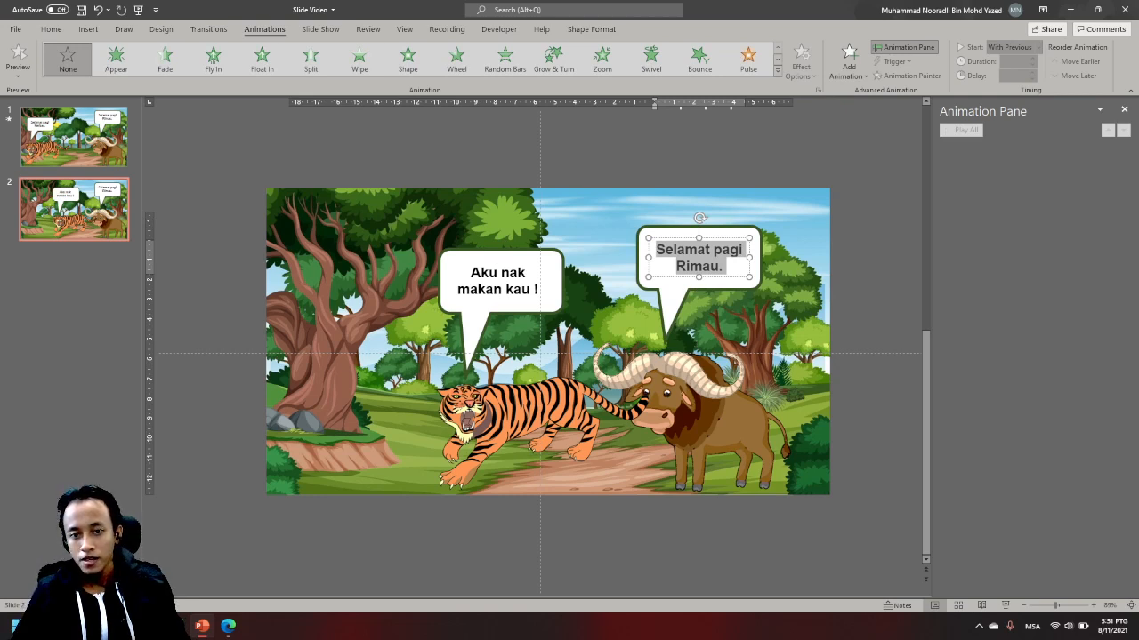
key(BackSpace)
text(S)
key(BackSpace)
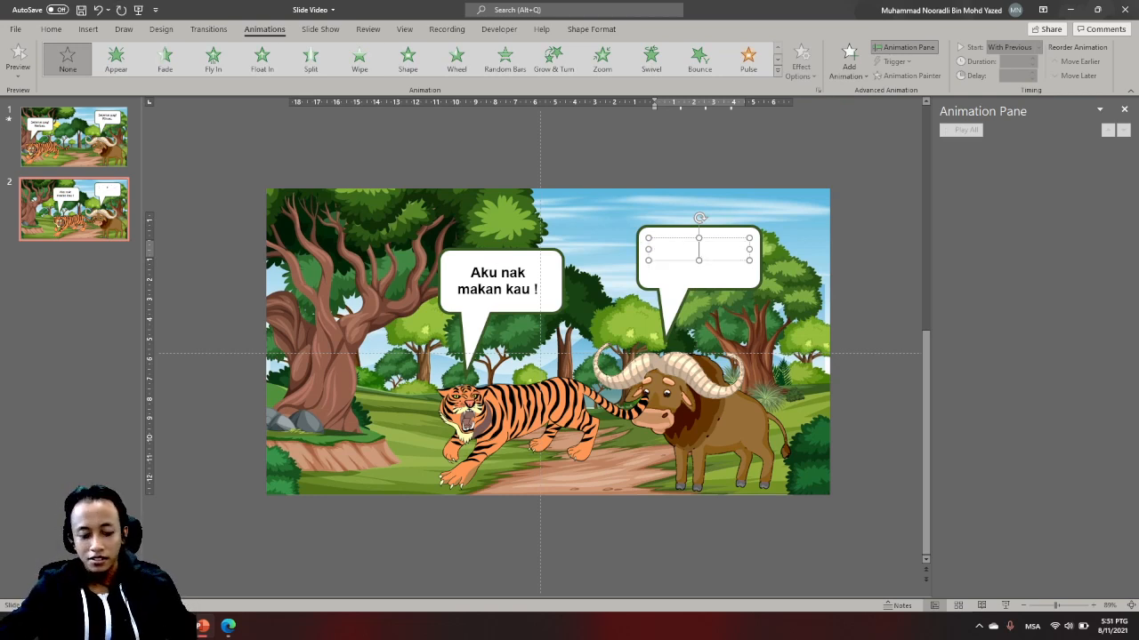
text(Tidak)
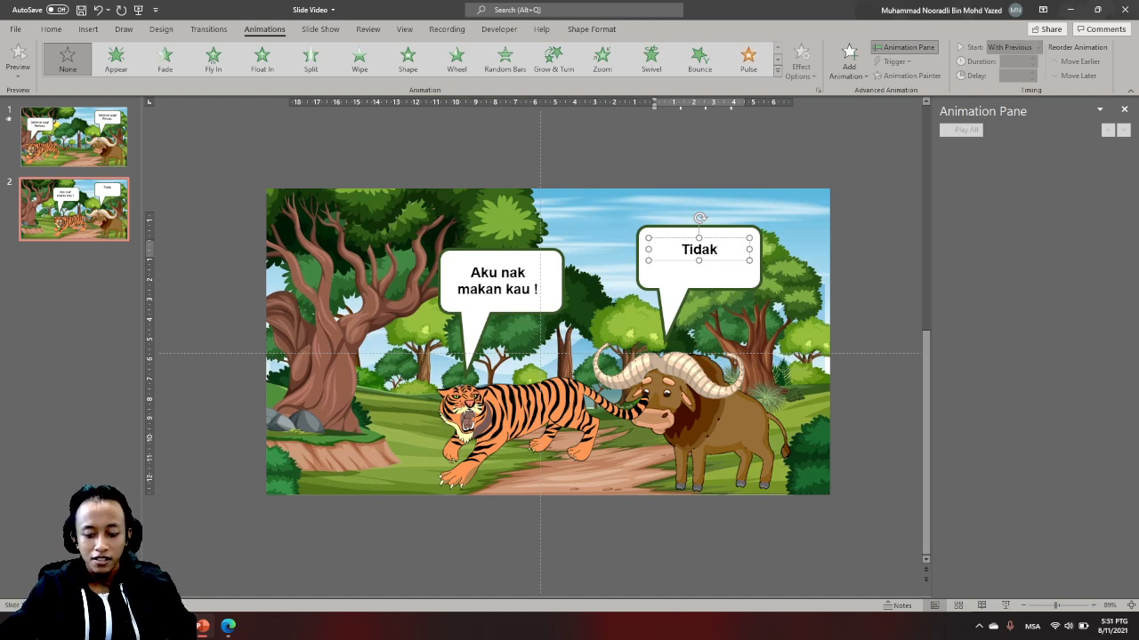
text( !!!)
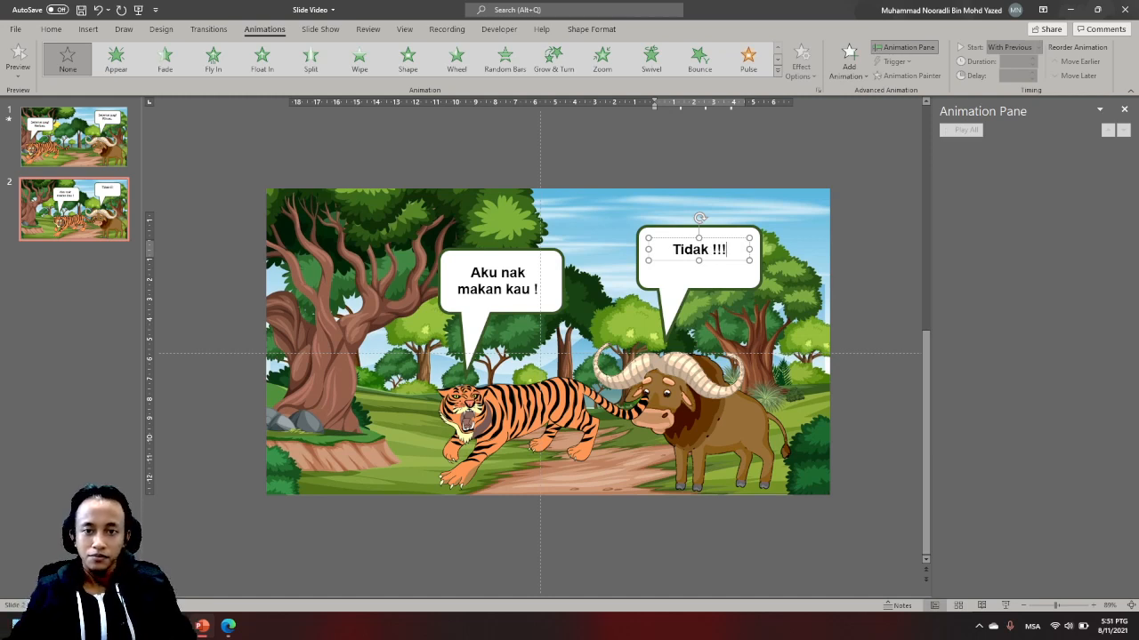
key(Escape)
key(Escape)
- Centre the texts "Tidak !!!" and "Aku nak makan kau !" within their speech bubbles
click(719, 249)
drag(725, 259, 730, 265)
click(513, 289)
drag(517, 300, 520, 299)
key(Escape)
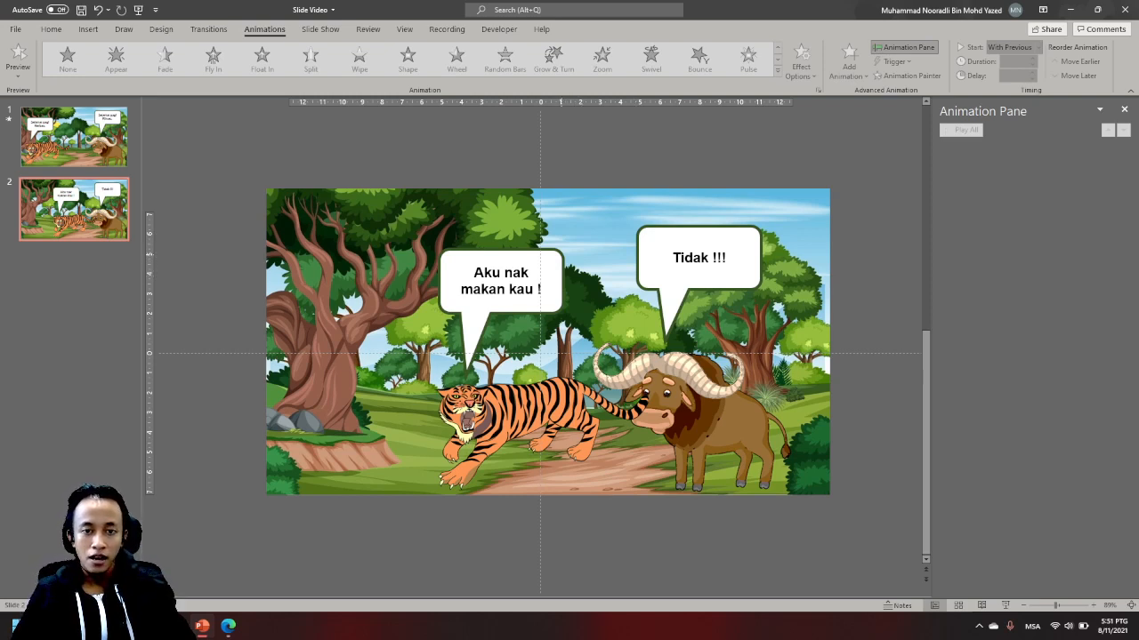
- Edit the points of the tiger's speech bubble to make its top, left and lower-left edges jagged
click(501, 293)
click(596, 228)
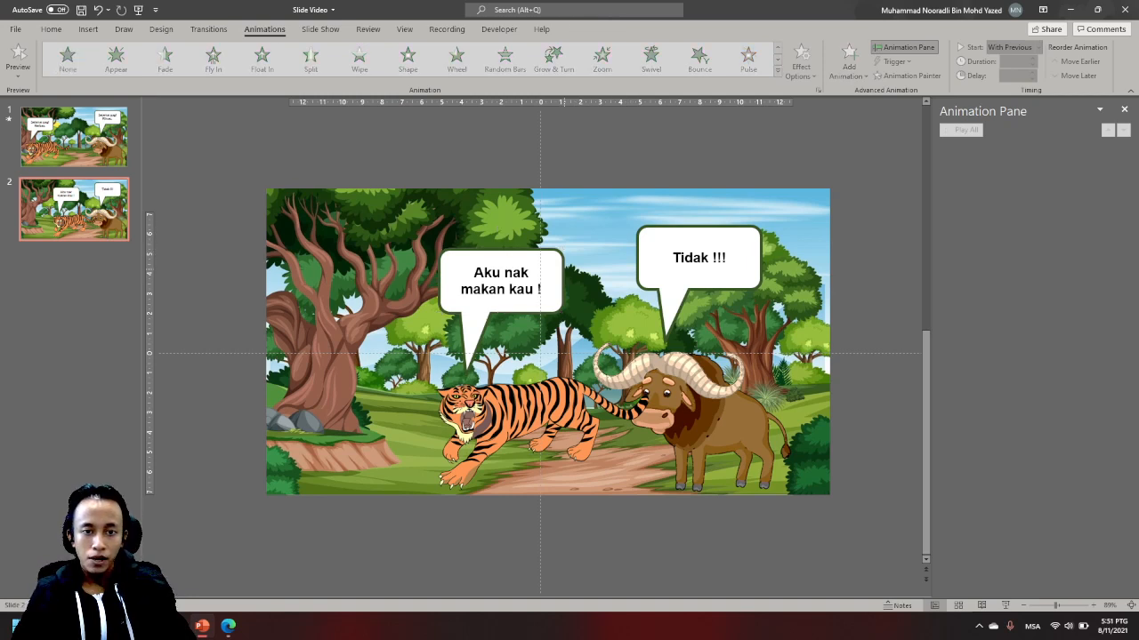
click(563, 268)
right_click(562, 265)
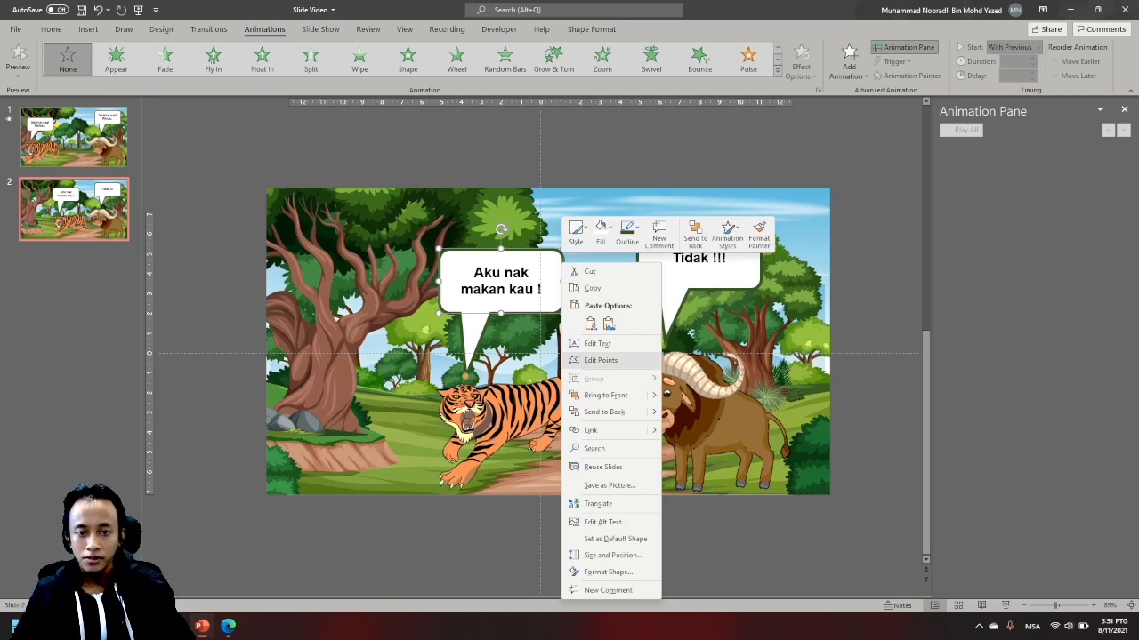
click(600, 360)
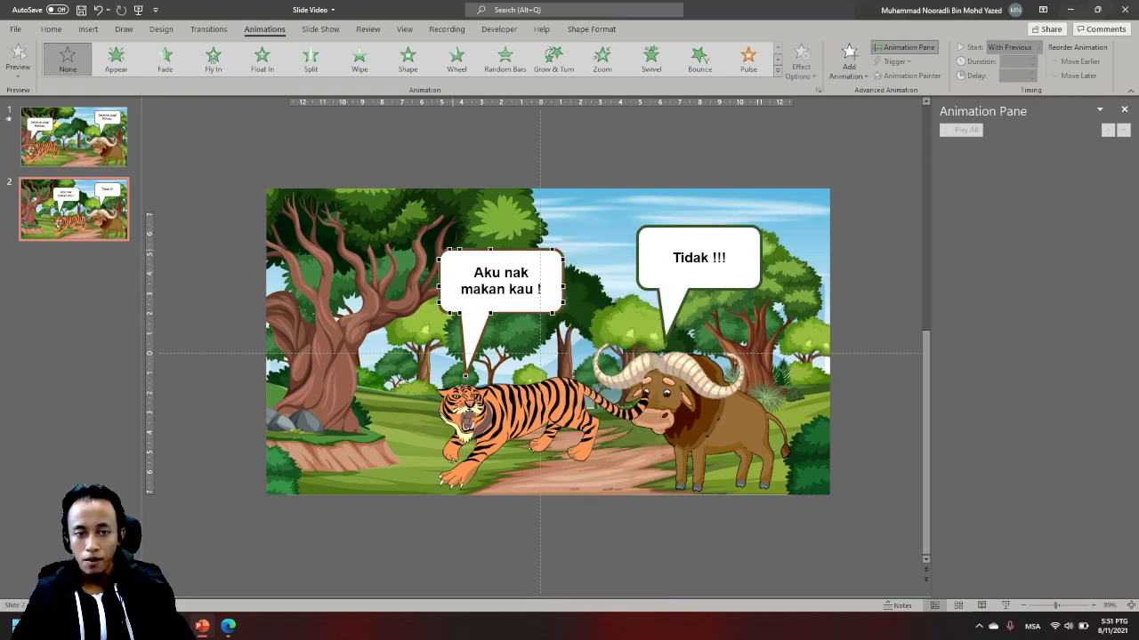
drag(490, 250, 459, 246)
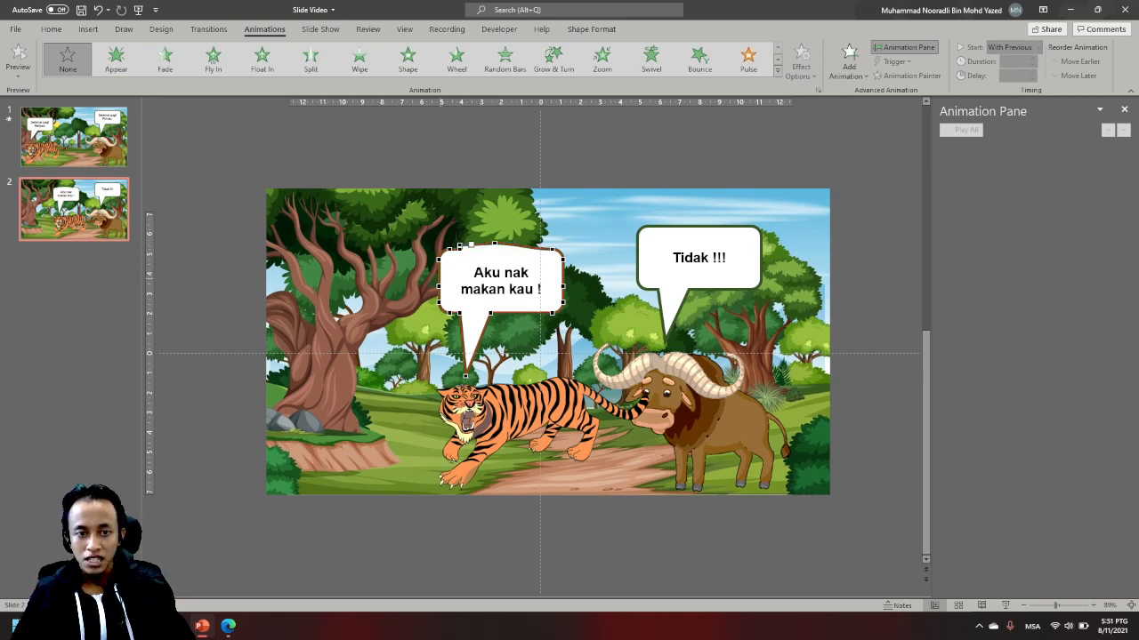
drag(438, 287, 447, 267)
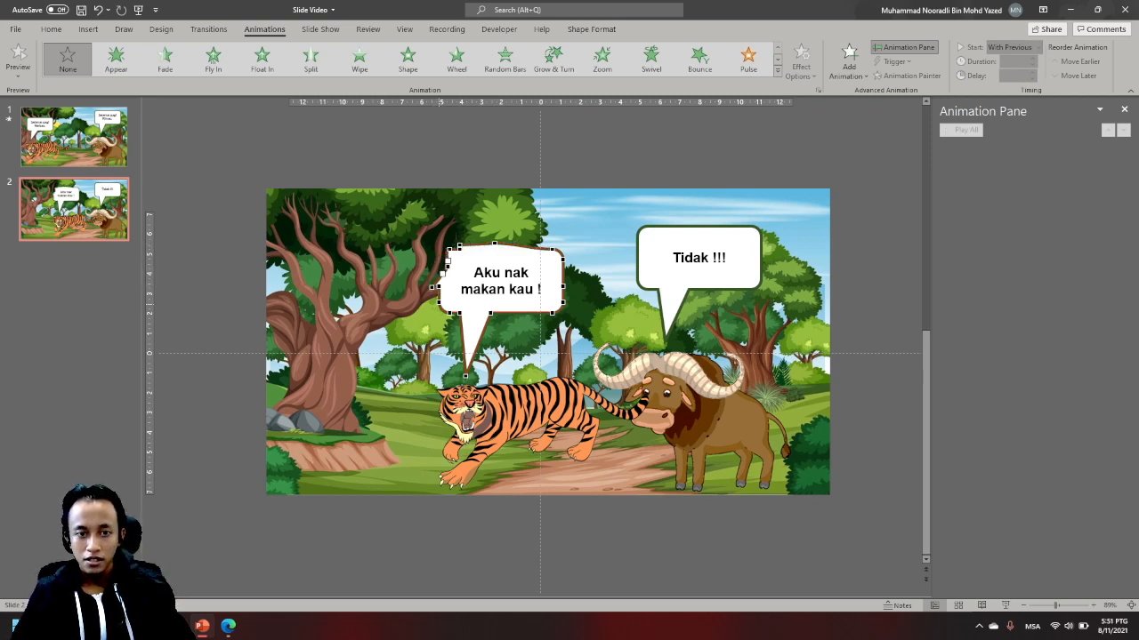
drag(450, 313, 543, 324)
key(ctrl+z)
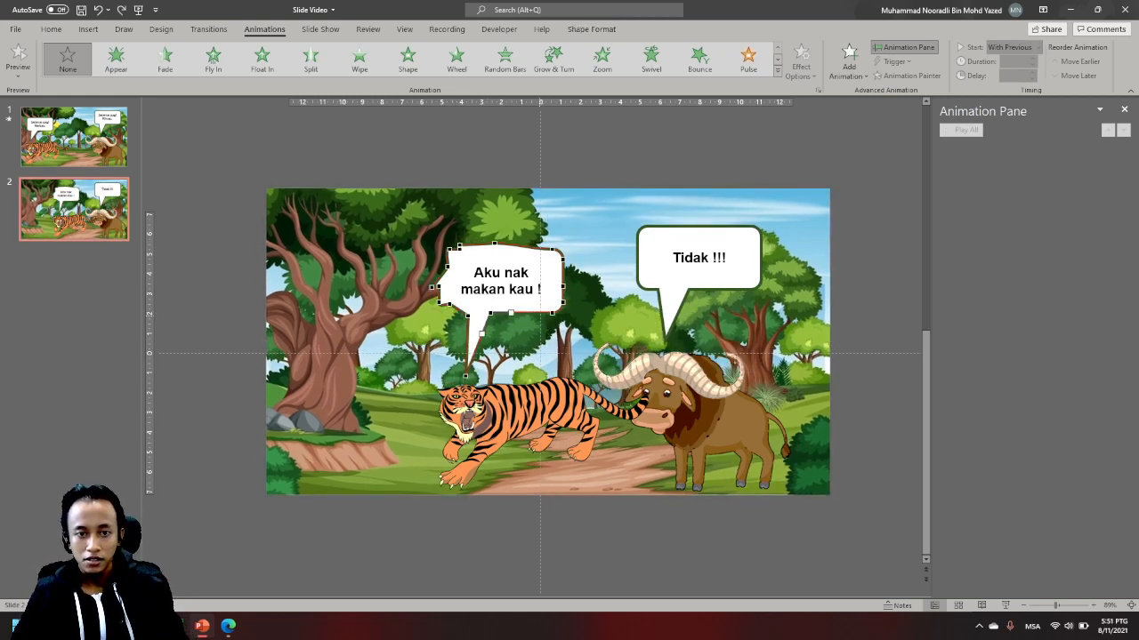
- Reshape the right-hand corners of the tiger's speech bubble into sharp points and undo the accidental shifts of the background and bubble
mouse_move(552, 313)
mouse_down()
mouse_move(541, 308)
mouse_move(569, 326)
mouse_up()
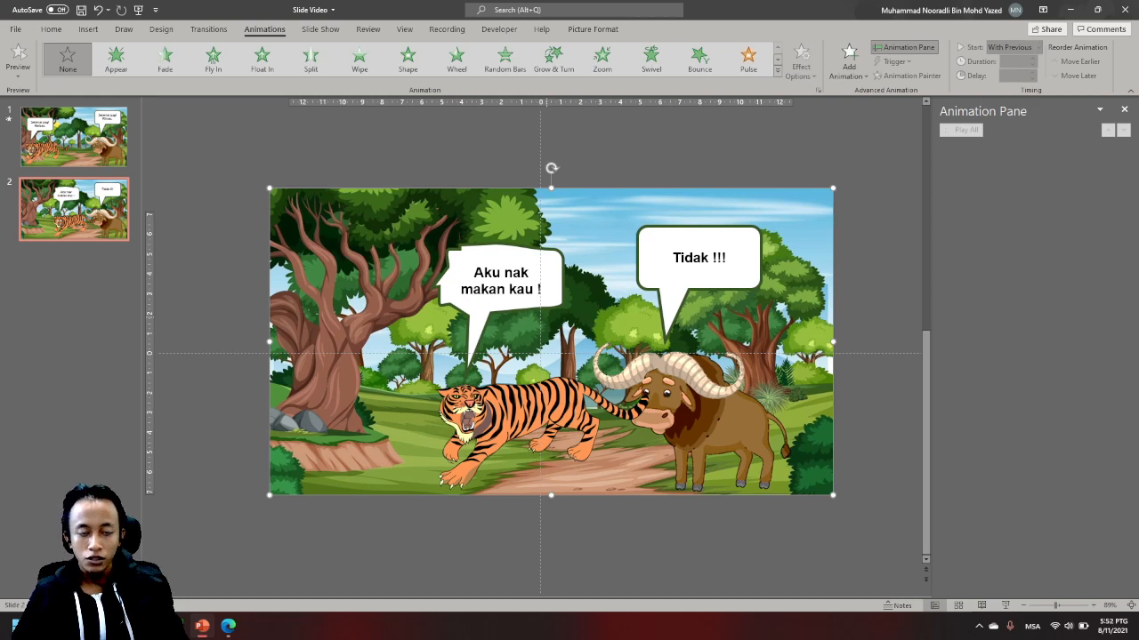
key(ctrl+z)
key(ctrl+z)
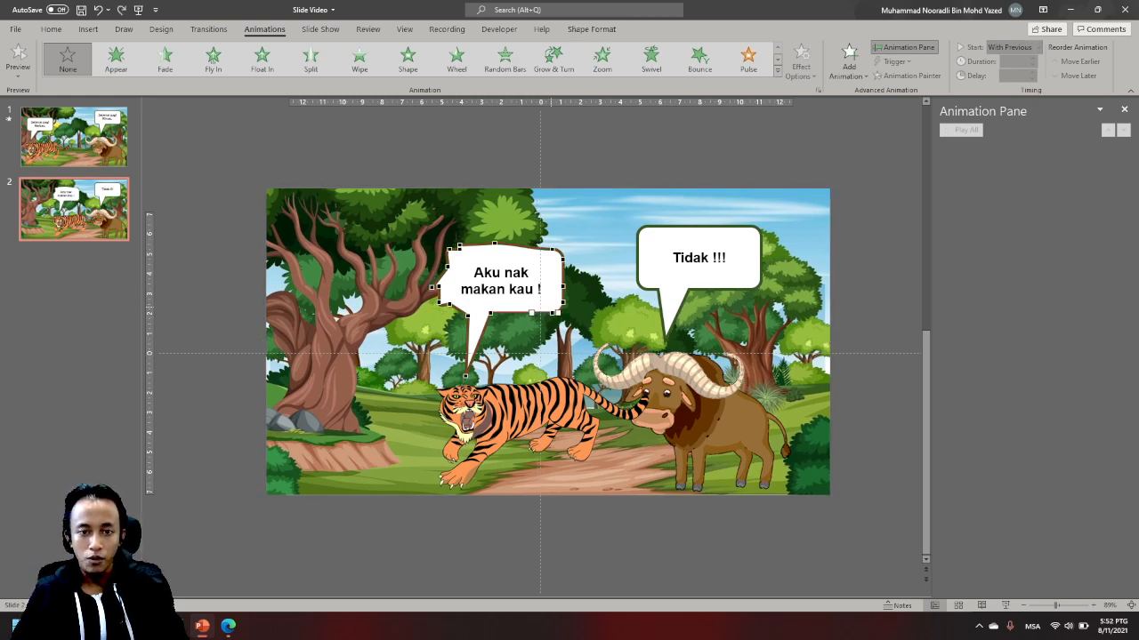
key(ctrl+y)
key(ctrl+y)
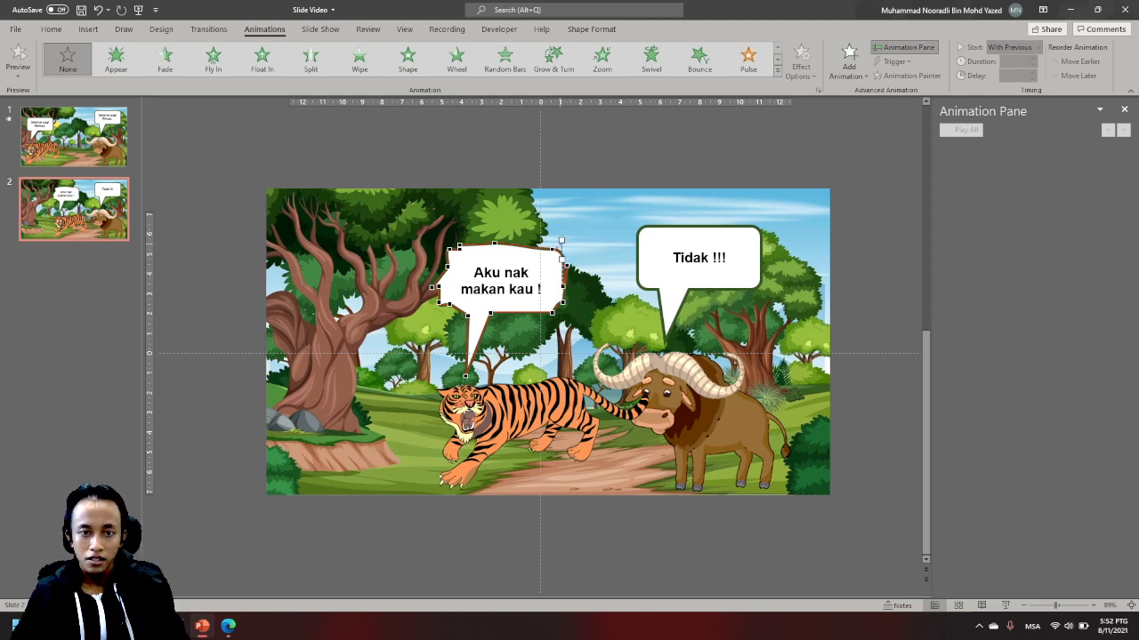
drag(564, 247, 568, 245)
key(ctrl+z)
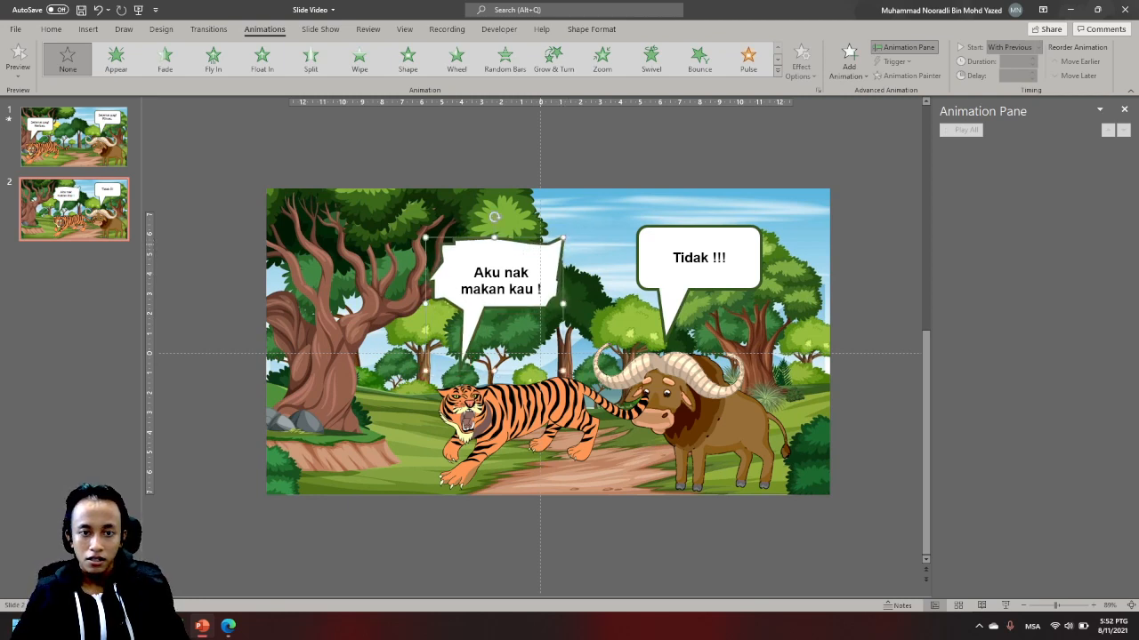
key(ctrl+z)
key(Escape)
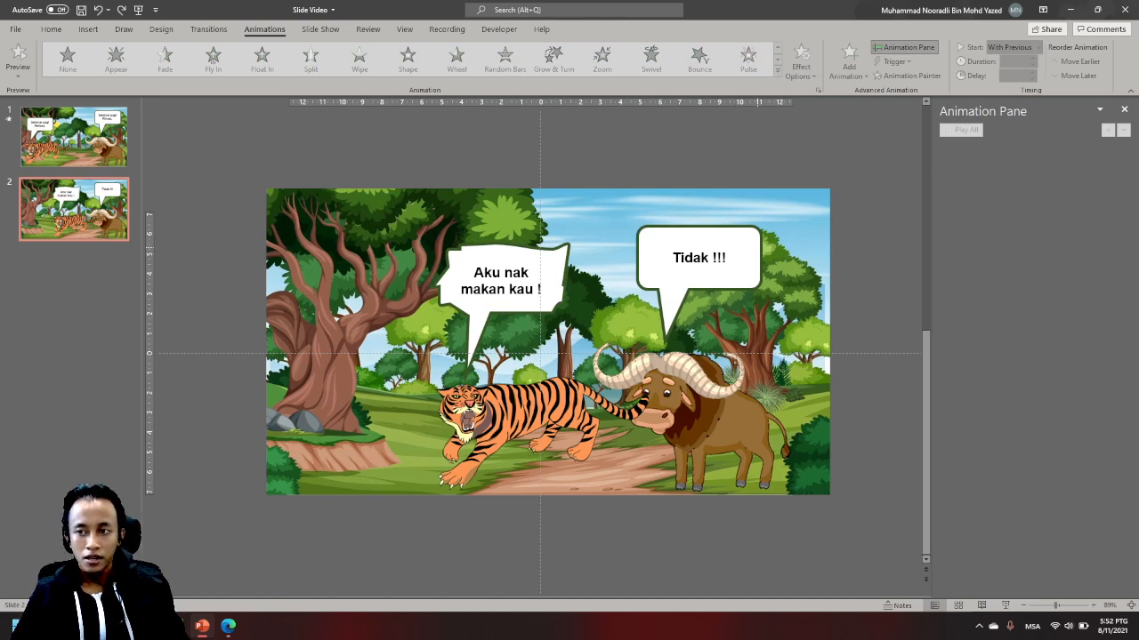
- Edit the points of the buffalo's speech bubble to make its top, left and lower edges jagged and narrow its tail
click(756, 254)
right_click(758, 249)
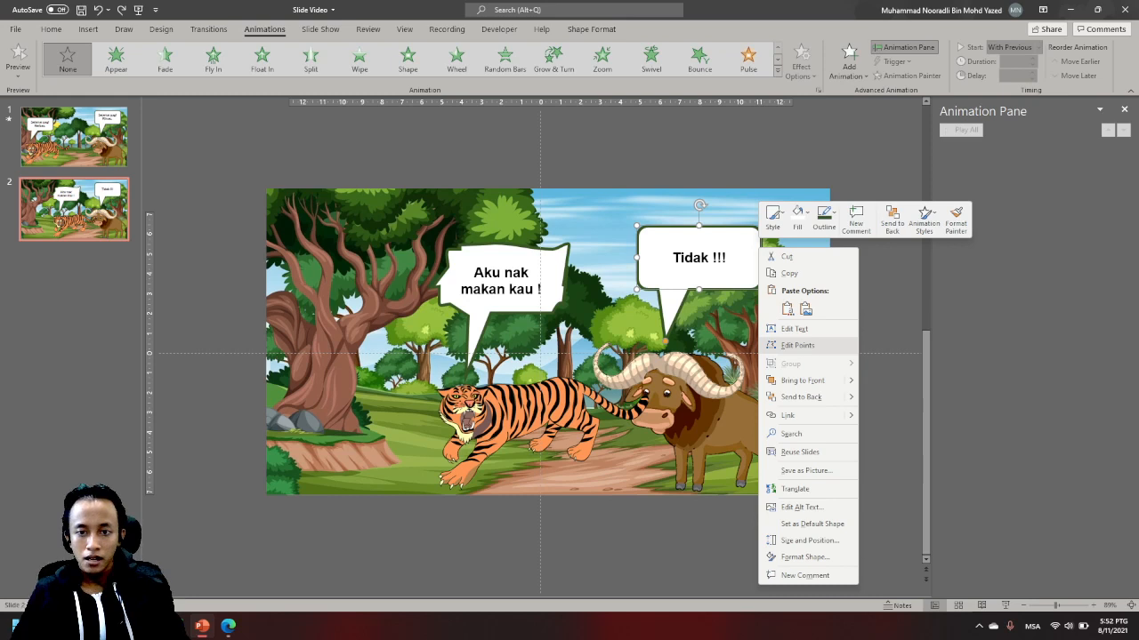
click(797, 345)
drag(688, 226, 663, 219)
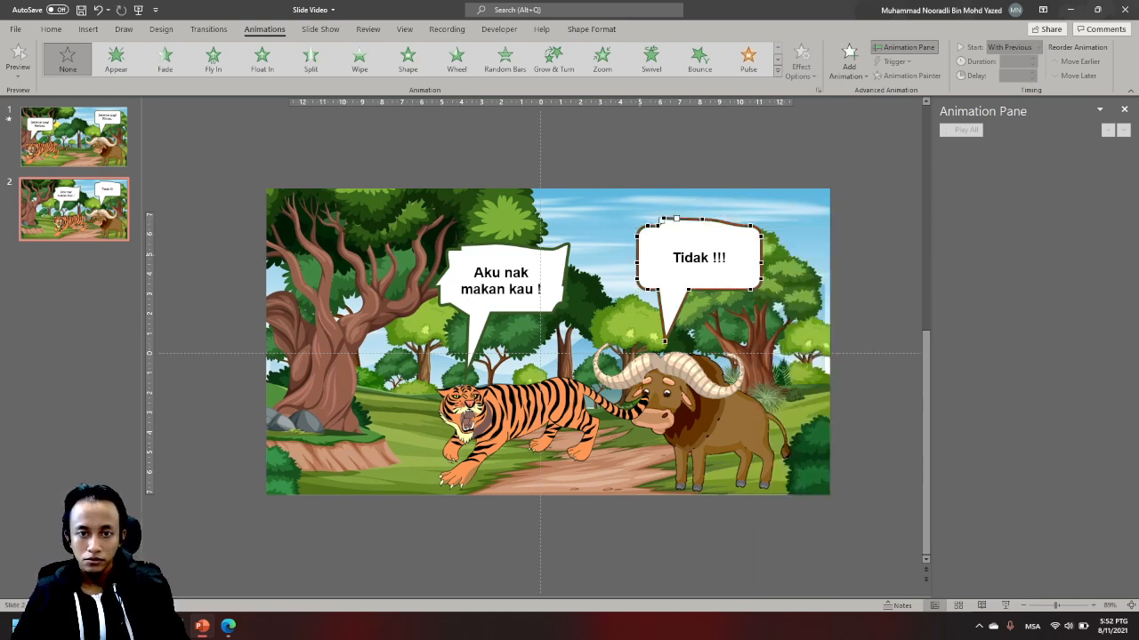
drag(637, 258, 626, 265)
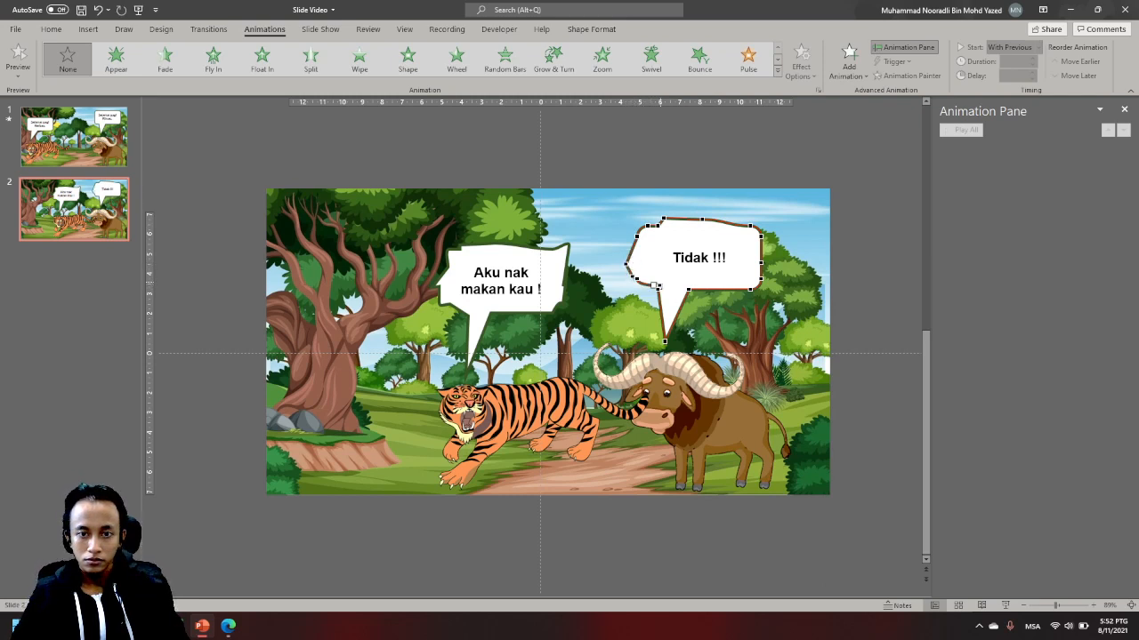
drag(689, 289, 679, 287)
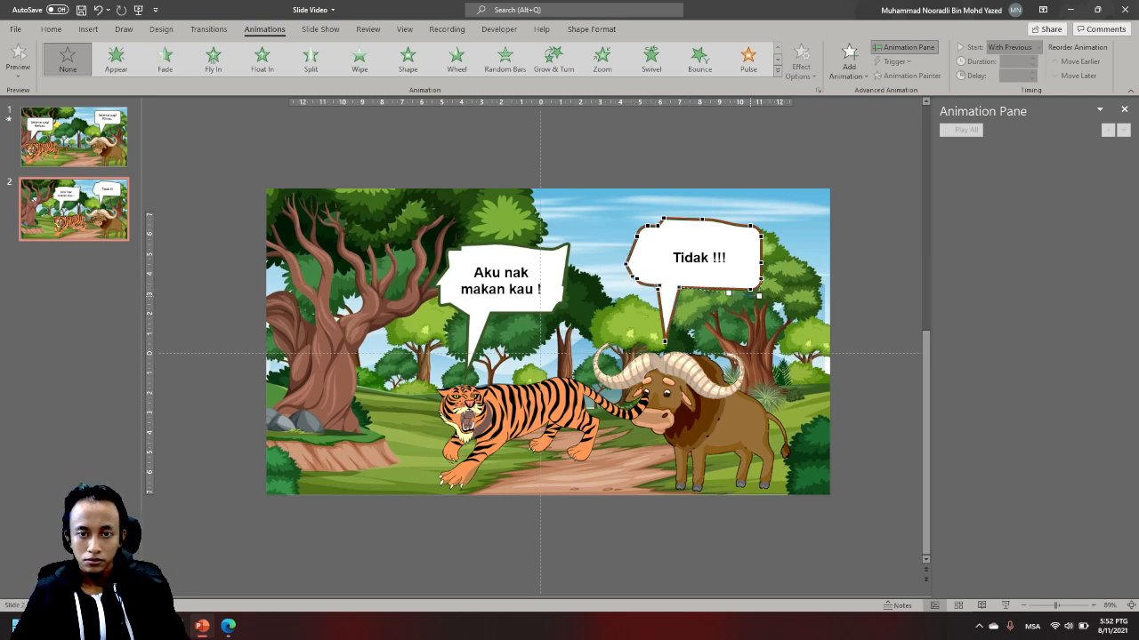
mouse_move(750, 289)
mouse_down()
mouse_move(761, 302)
mouse_move(747, 291)
mouse_up()
click(859, 283)
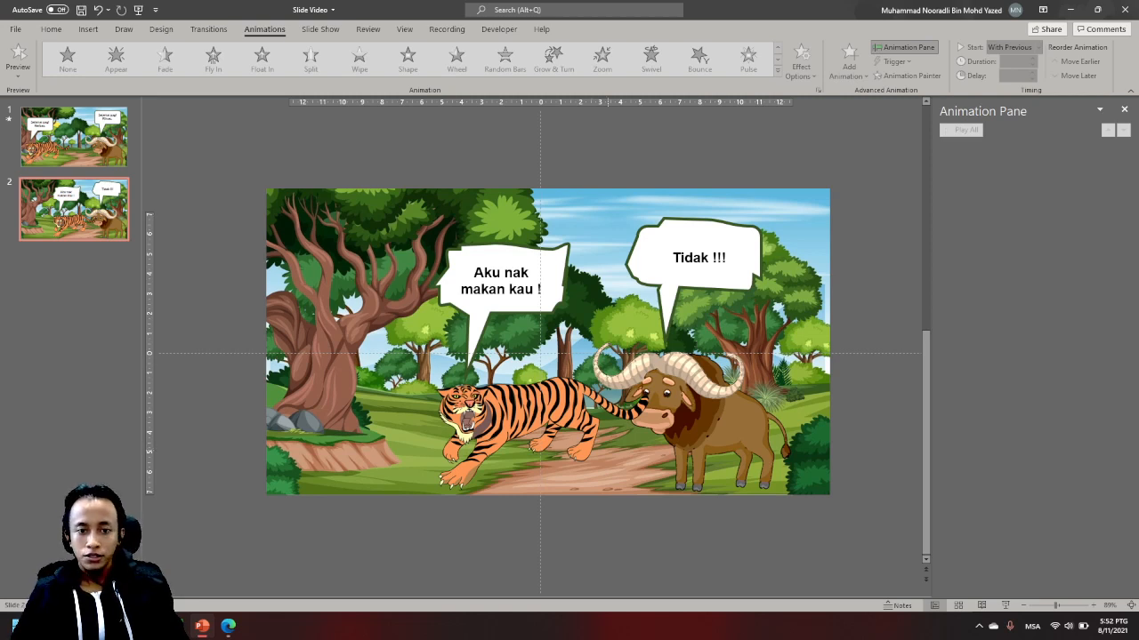
- Flip the tiger picture on slide 2 horizontally so that it faces the buffalo
click(537, 433)
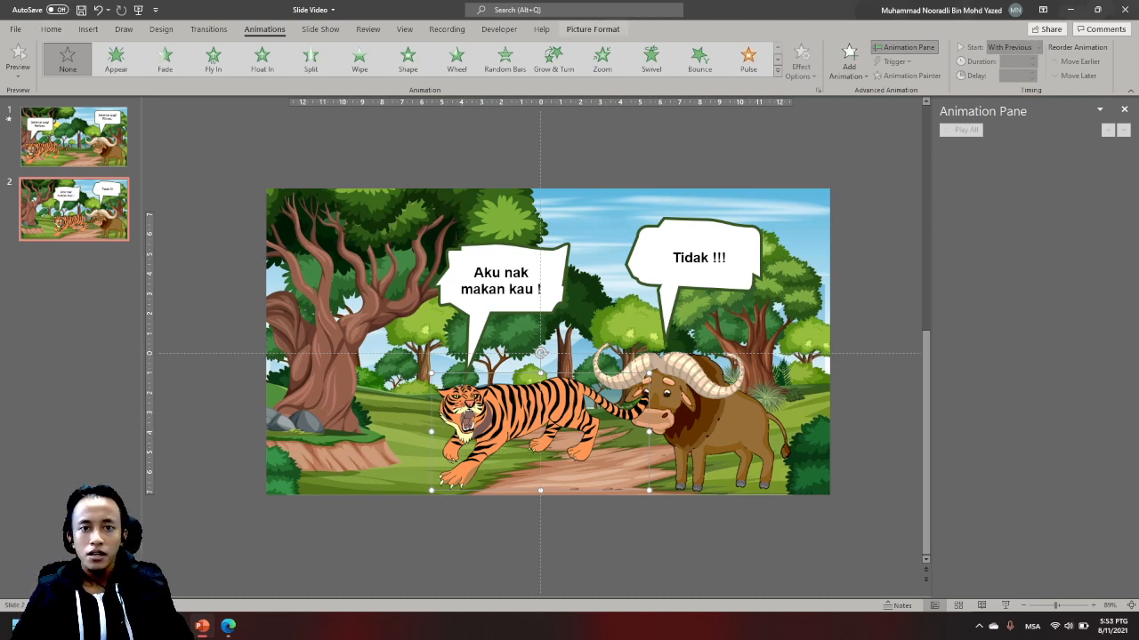
click(592, 28)
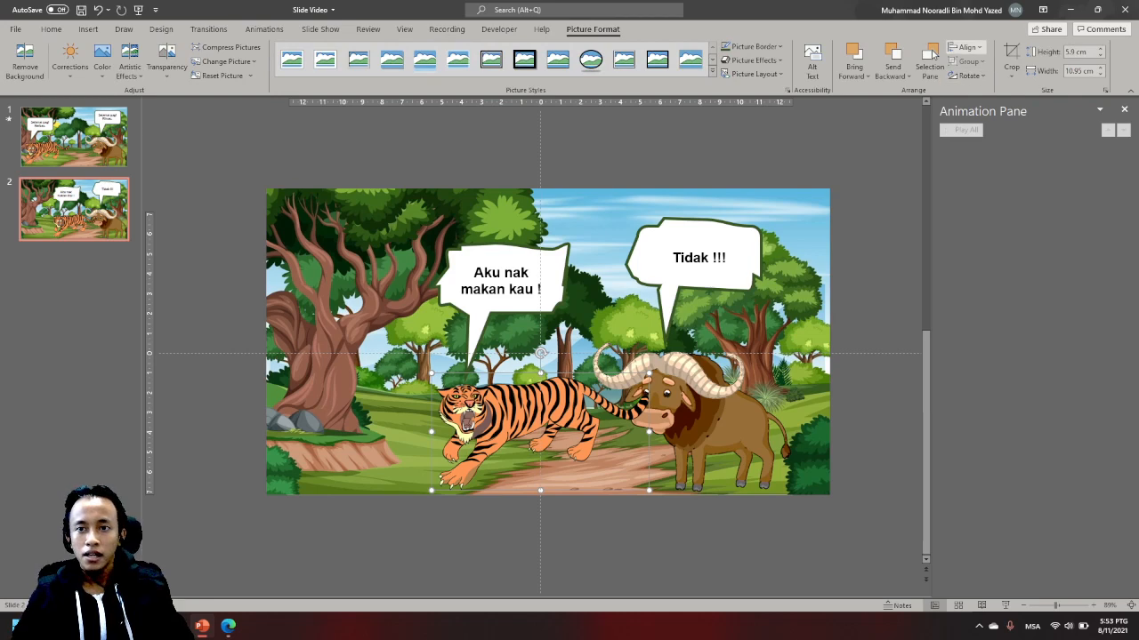
click(968, 75)
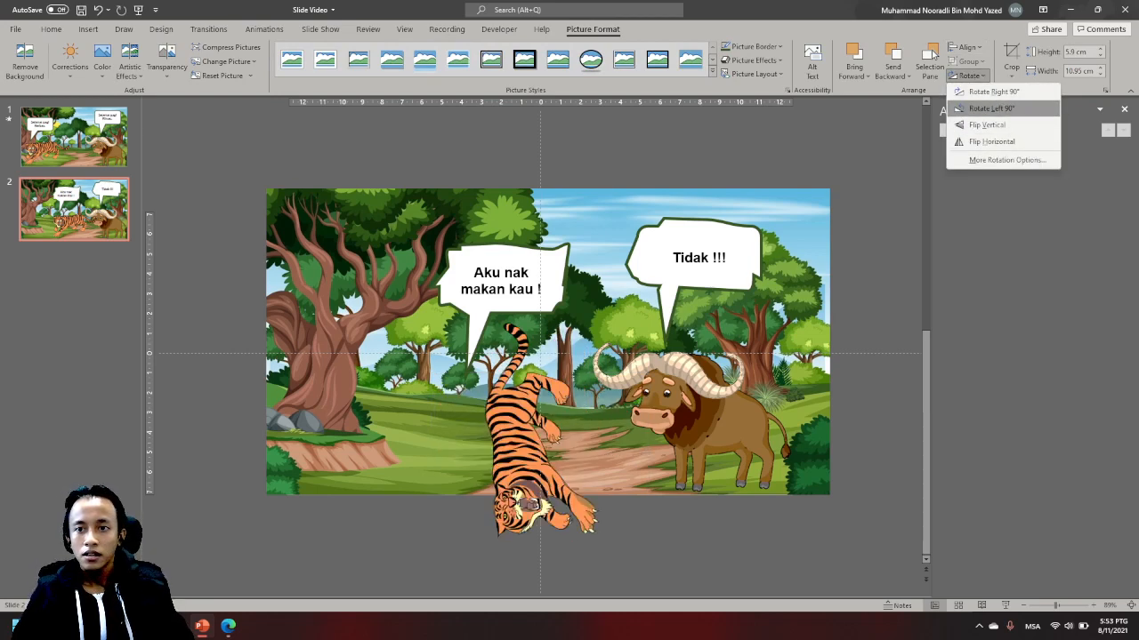
click(992, 143)
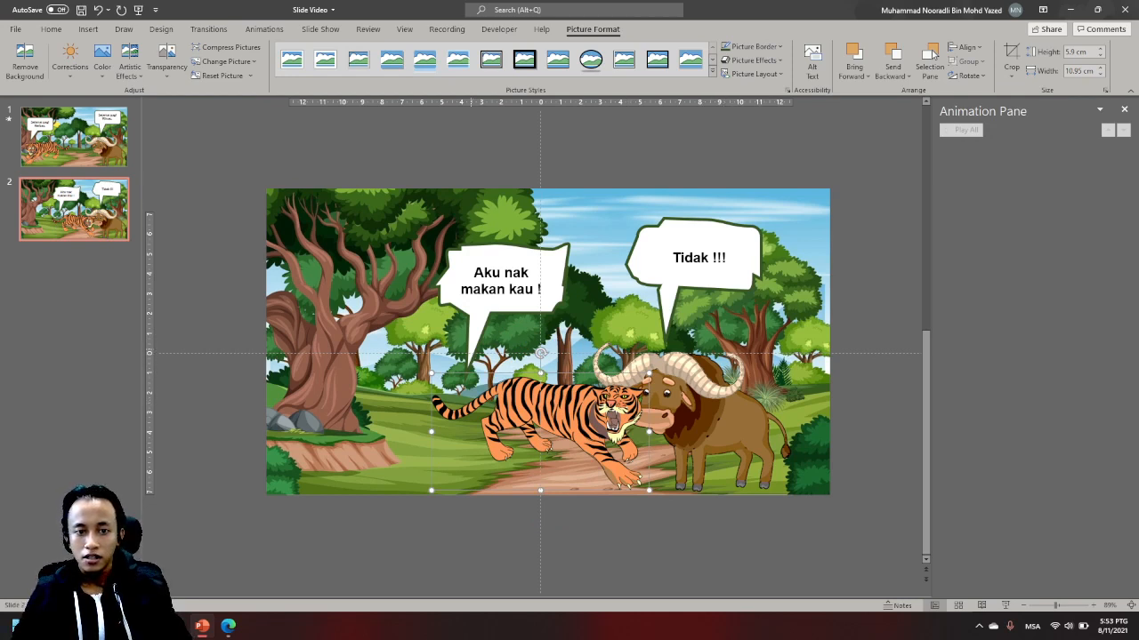
- Shift the tiger's speech bubble shape slightly to the right, towards the flipped tiger's head
click(471, 343)
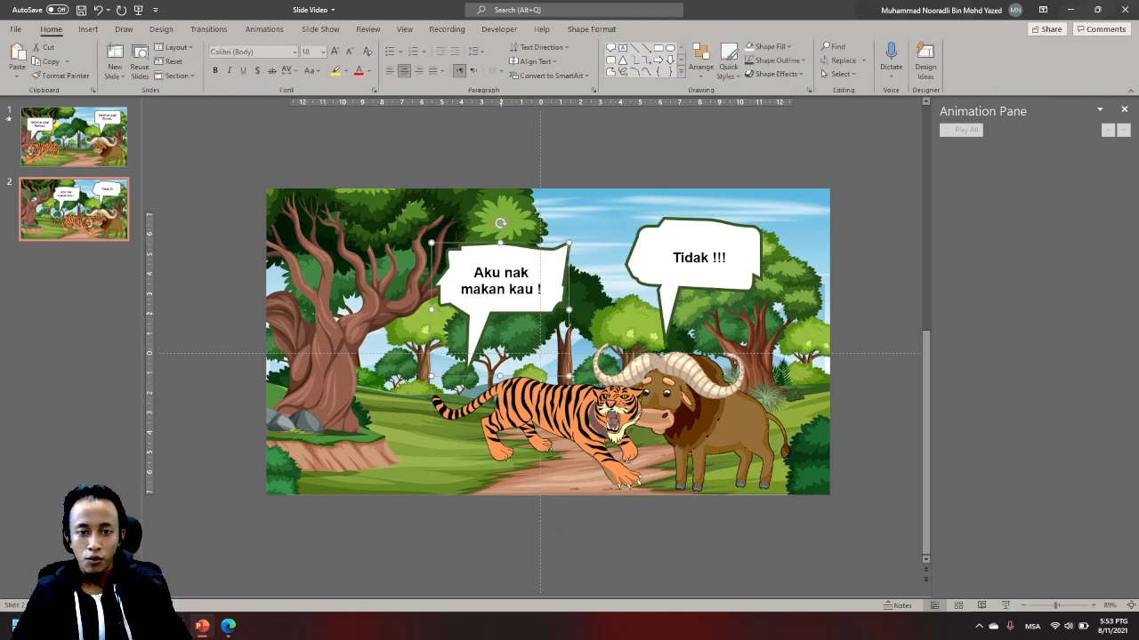
drag(500, 313, 522, 311)
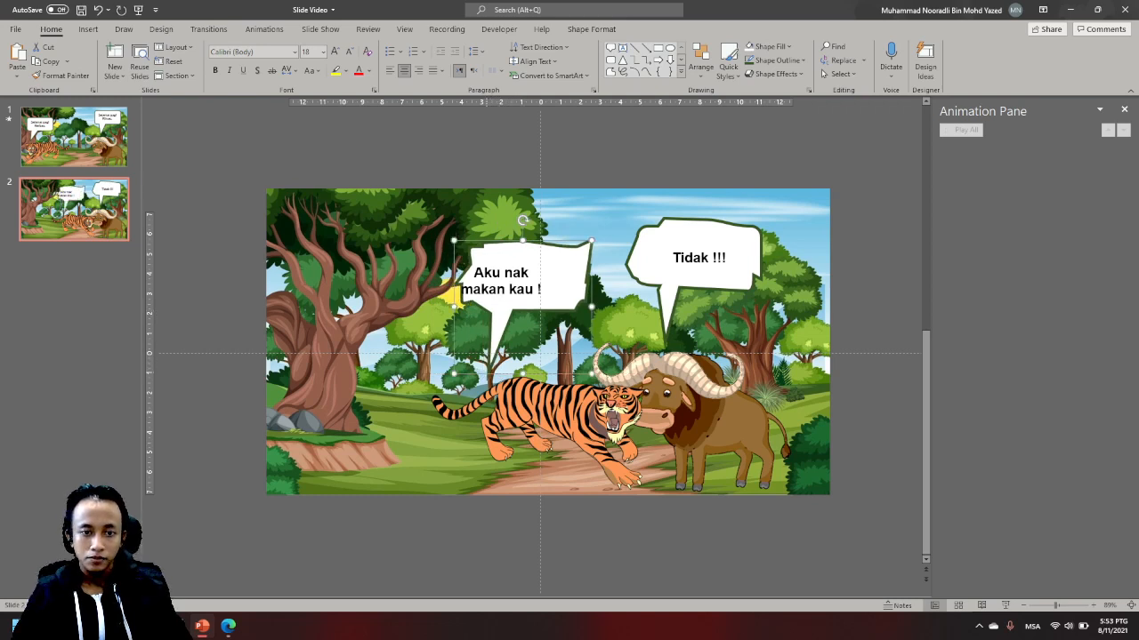
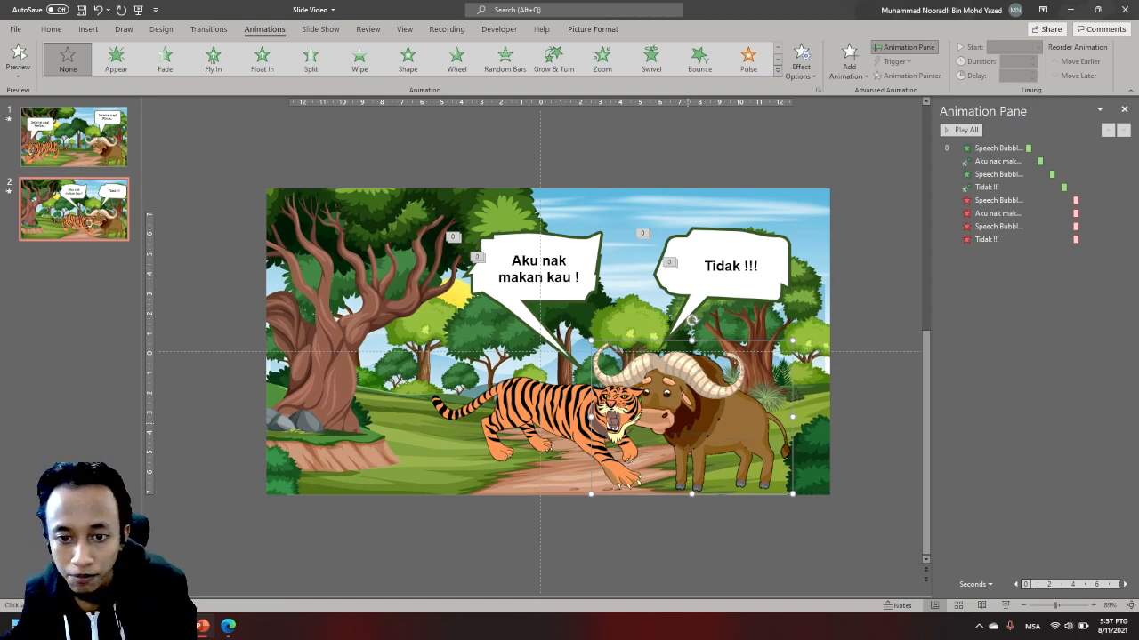
- Undo the accidental move of the buffalo on slide 2 and give it a custom motion path towards the slide's lower-right corner
drag(688, 423, 809, 442)
key(ctrl+z)
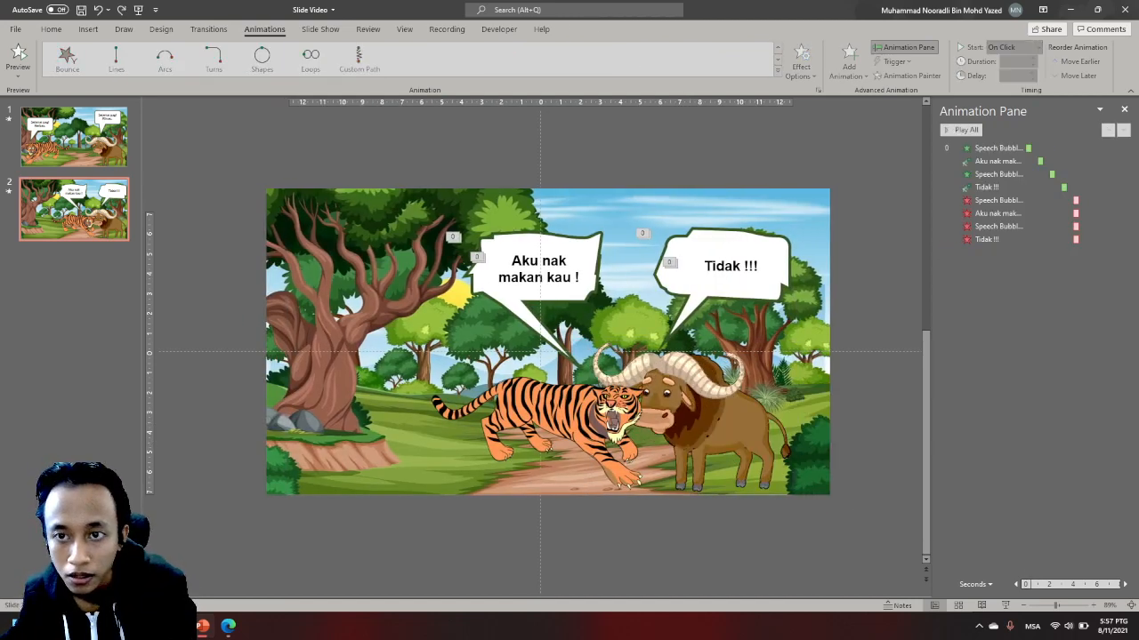
click(699, 428)
click(849, 63)
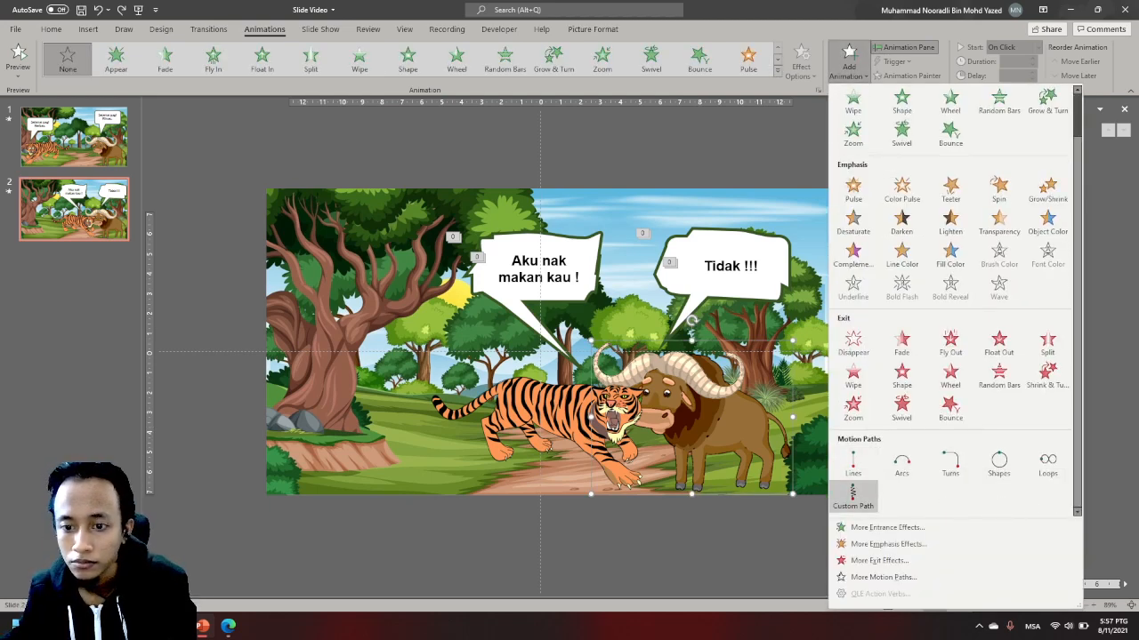
click(852, 496)
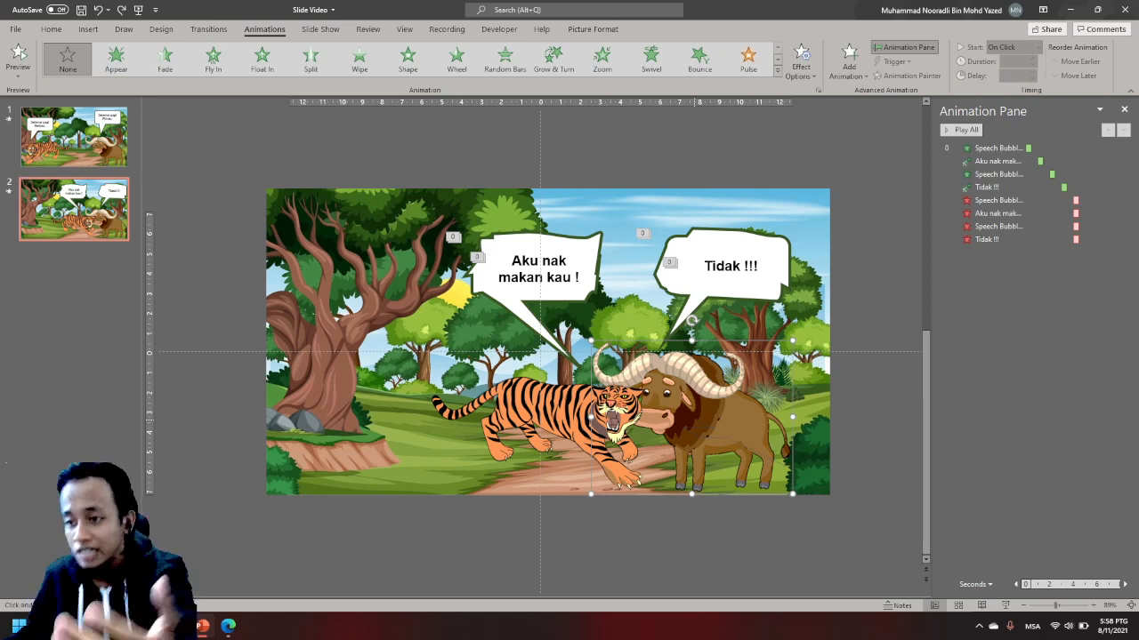
drag(706, 436, 780, 463)
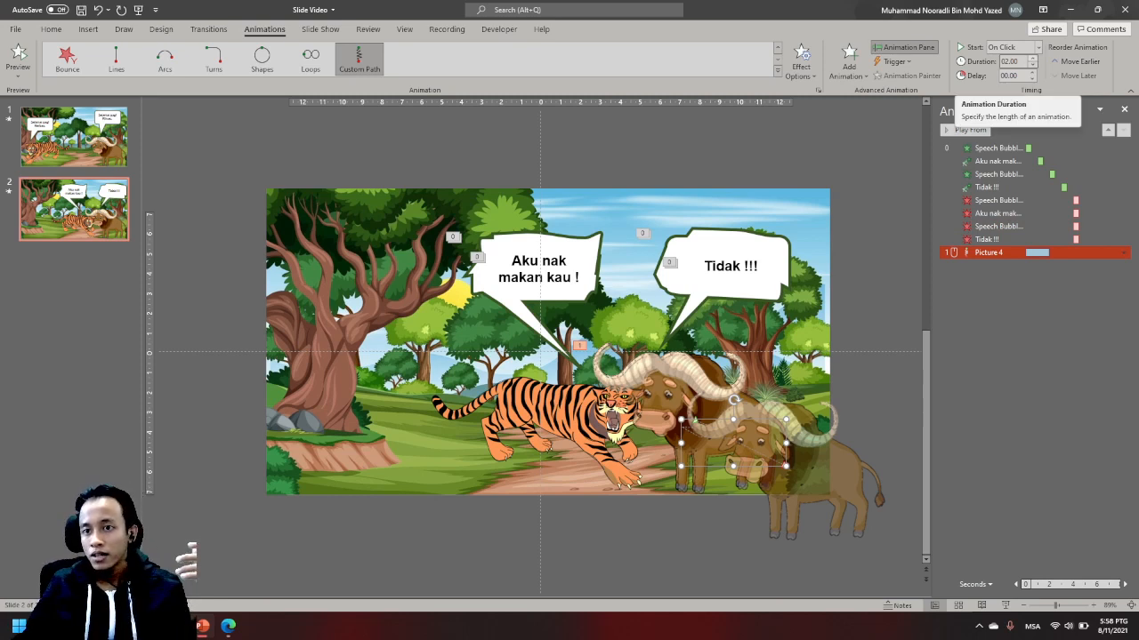
- Set the buffalo's motion path animation to start With Previous, with a 4-second duration and a 5-second delay
click(1032, 58)
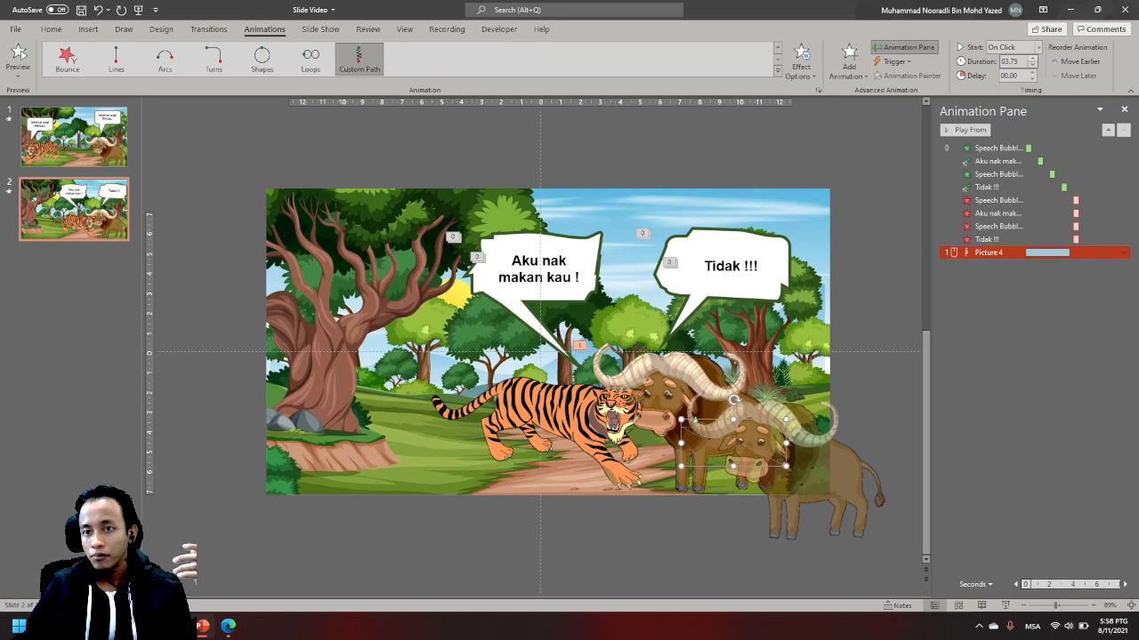
click(1032, 57)
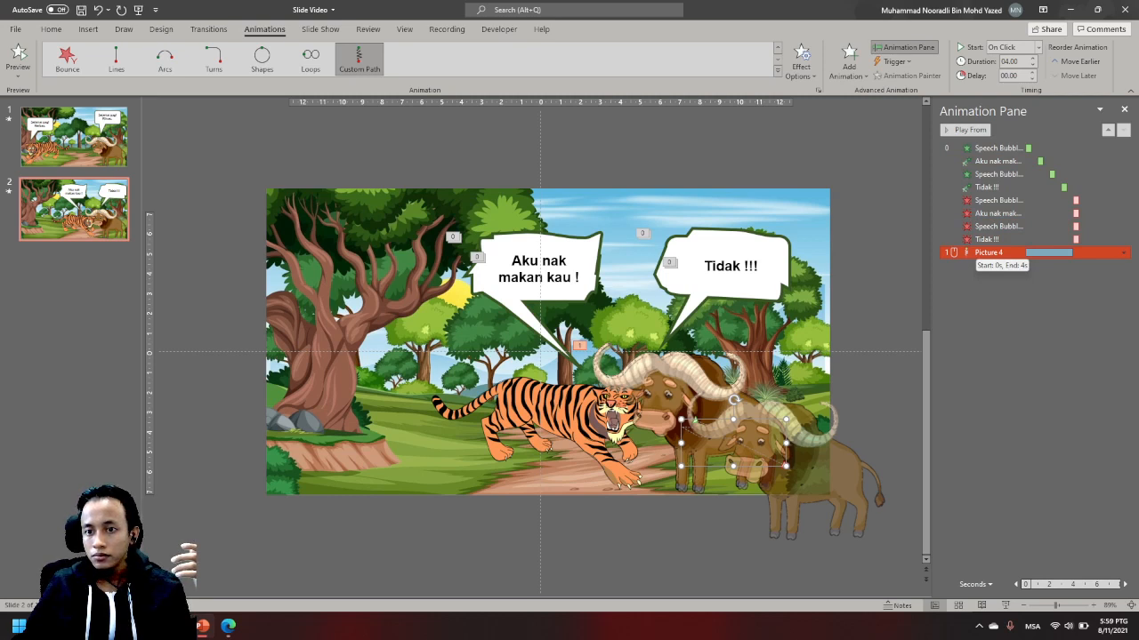
click(1023, 47)
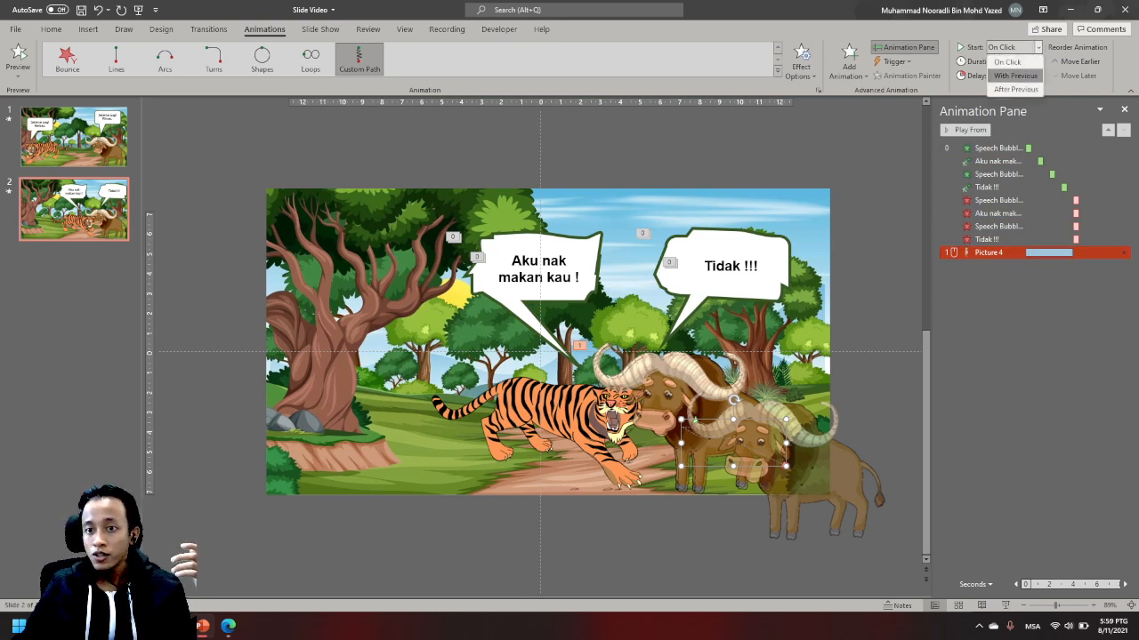
click(1015, 76)
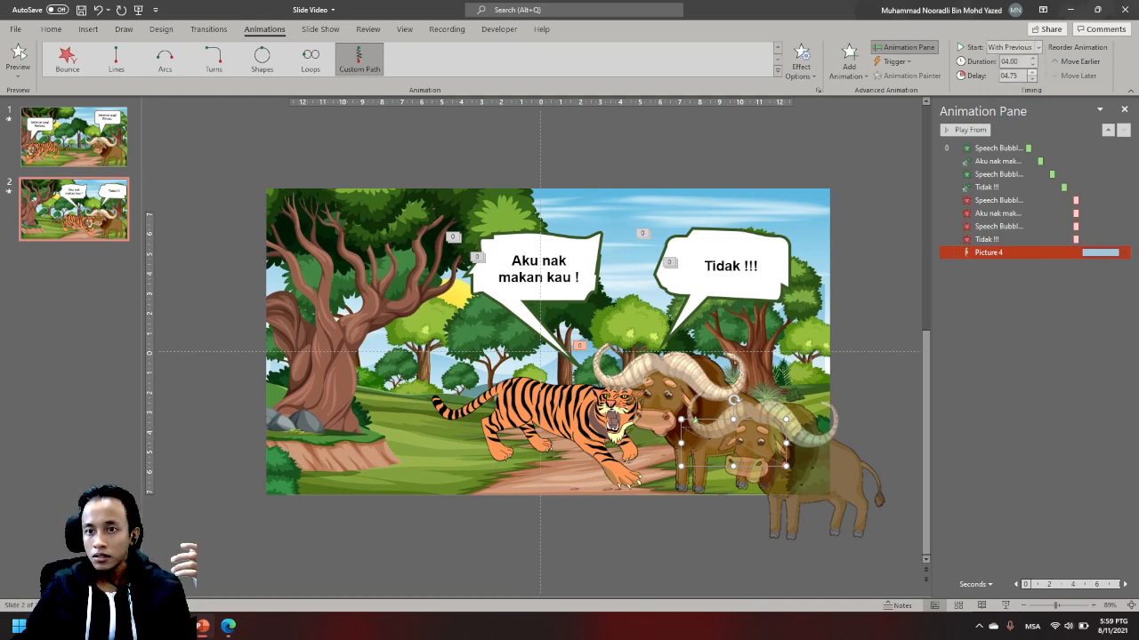
click(1032, 72)
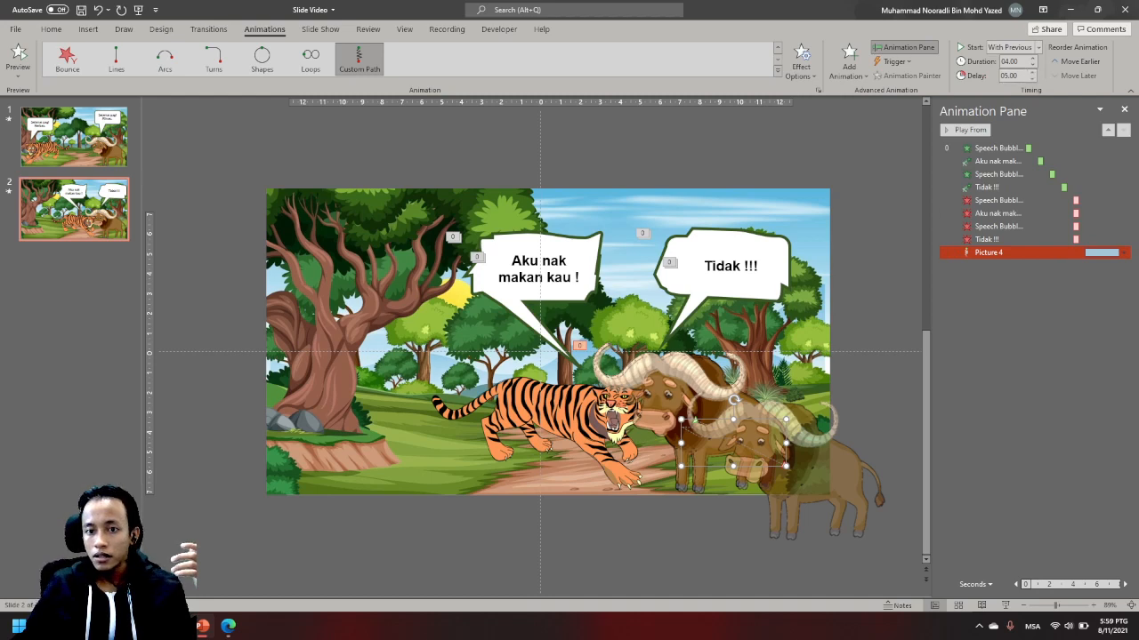
- Play all animations on slide 2 and compare the slide with slide 1
click(1022, 347)
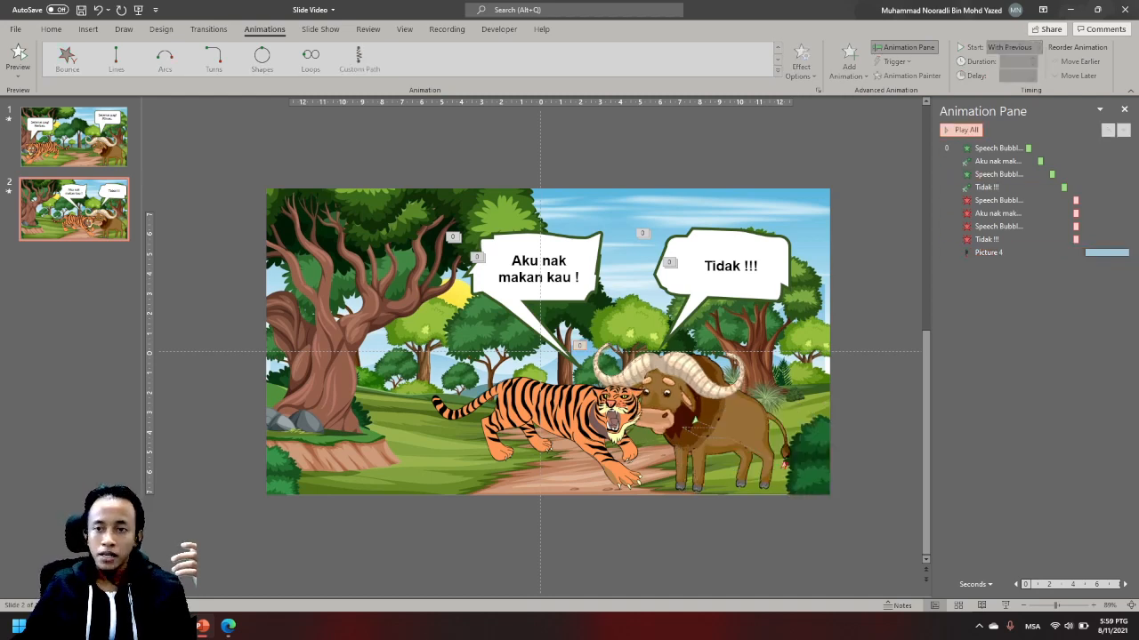
click(960, 129)
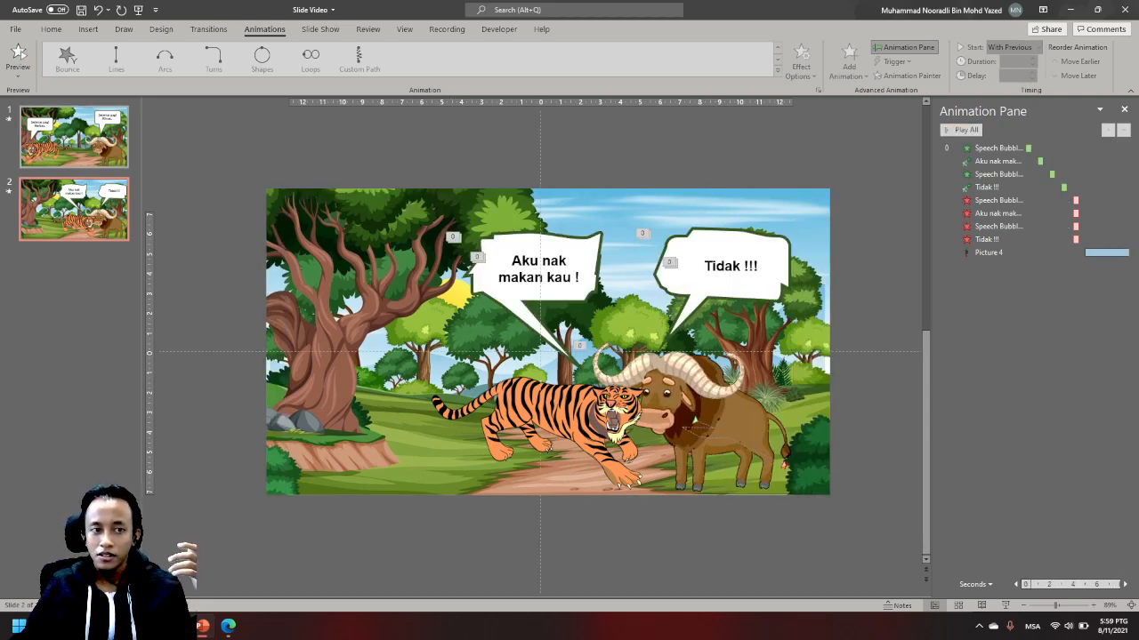
click(73, 137)
click(74, 209)
click(74, 137)
click(74, 209)
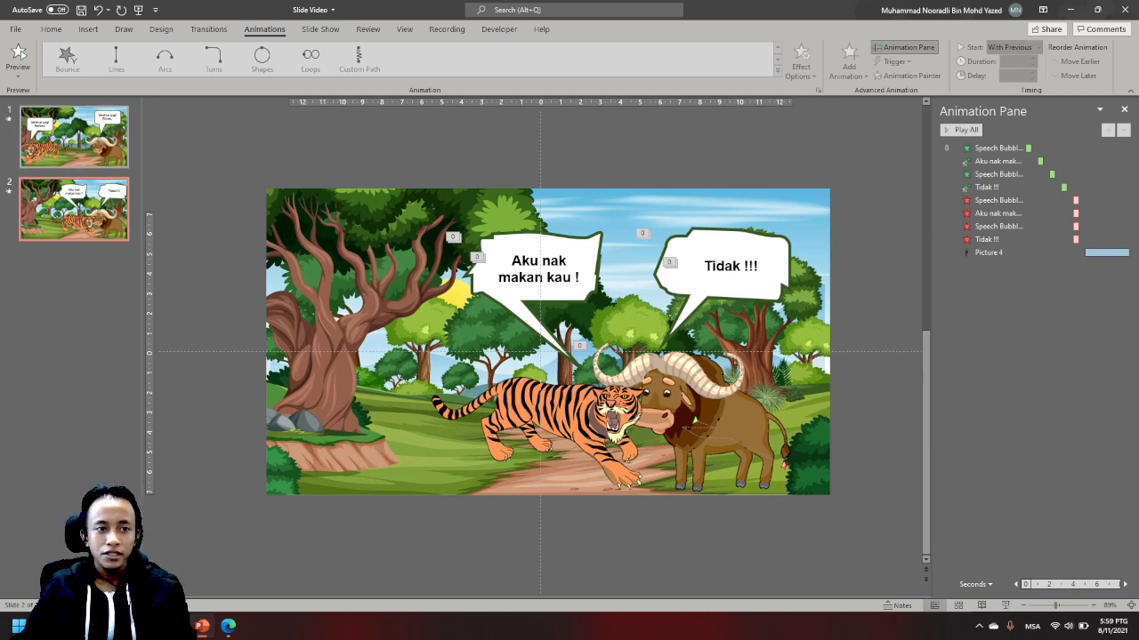
- Apply the Fade transition to slides 1 and 2 and make them advance automatically after 00:00 instead of on mouse click
click(71, 138)
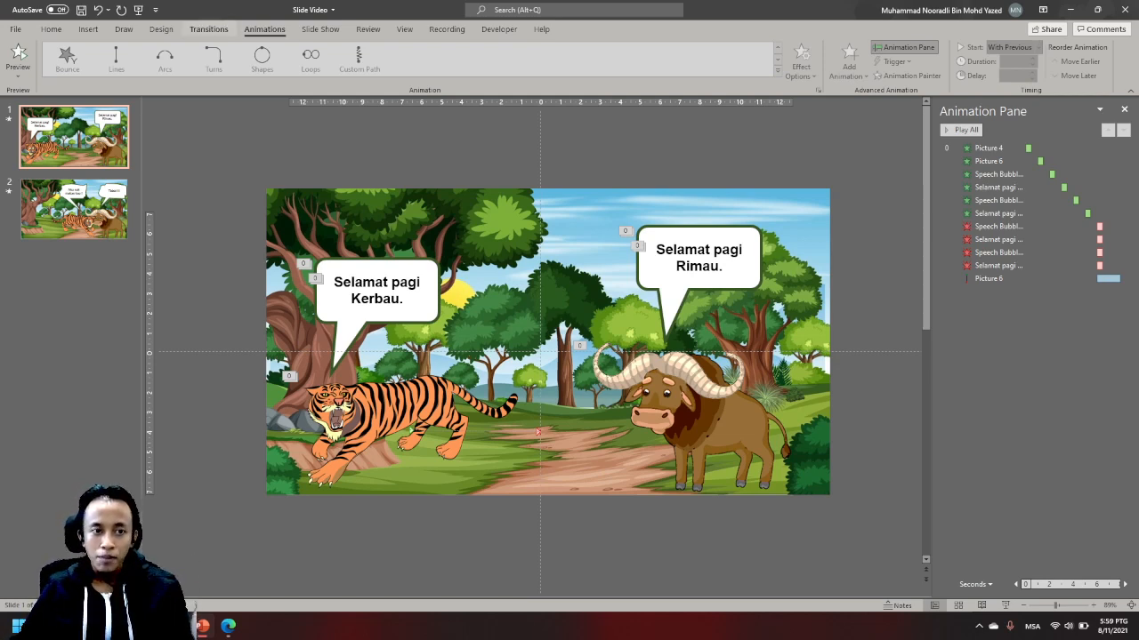
click(208, 29)
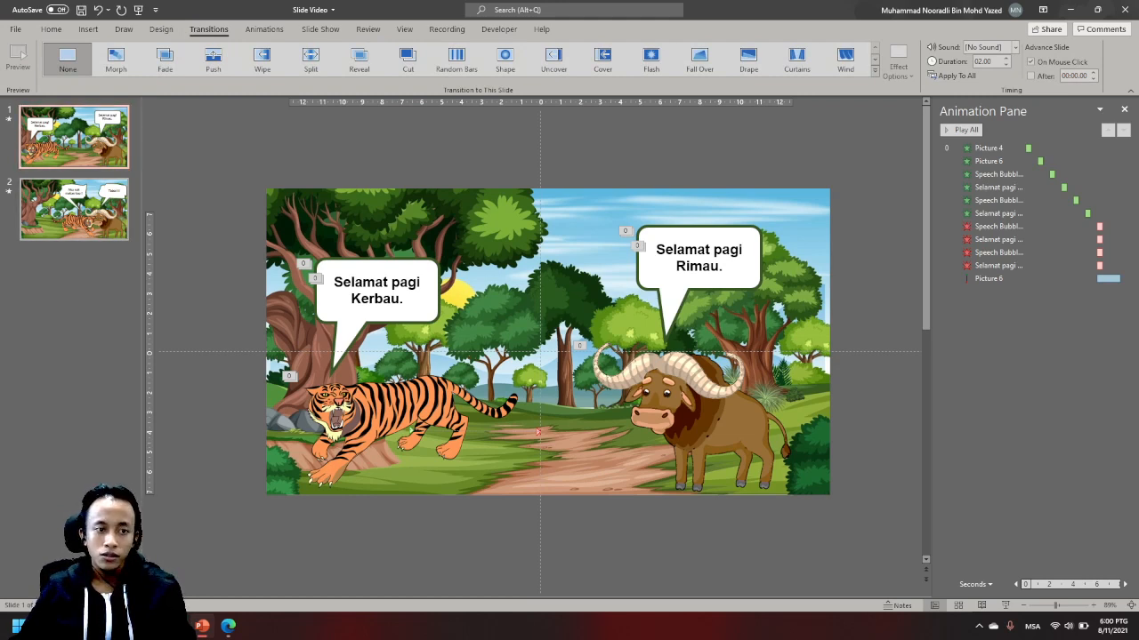
click(71, 215)
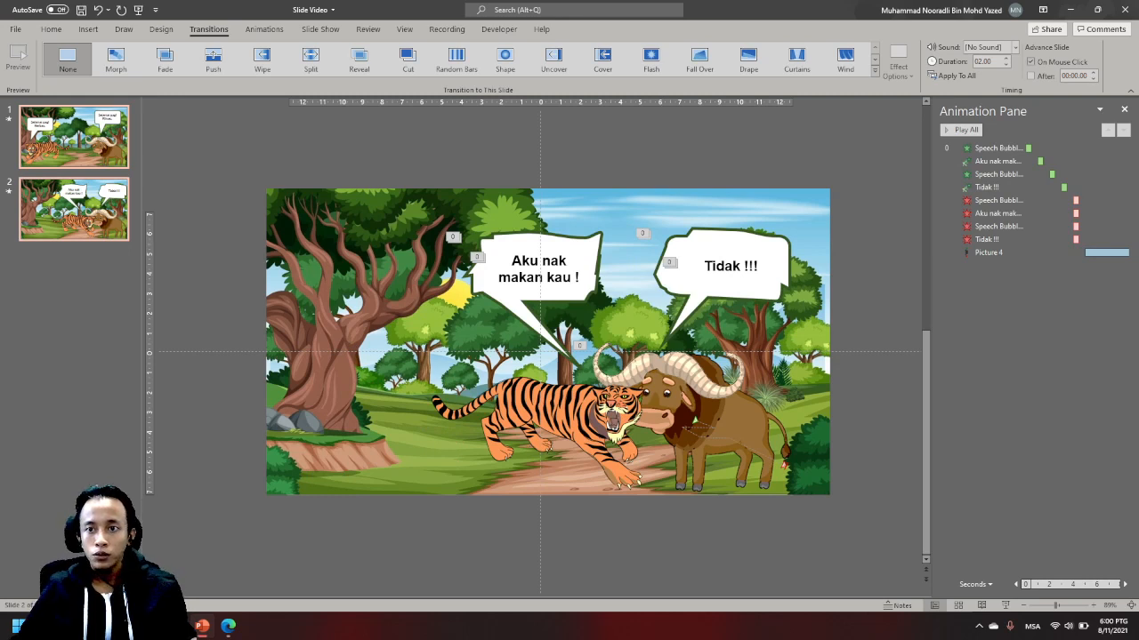
click(1031, 61)
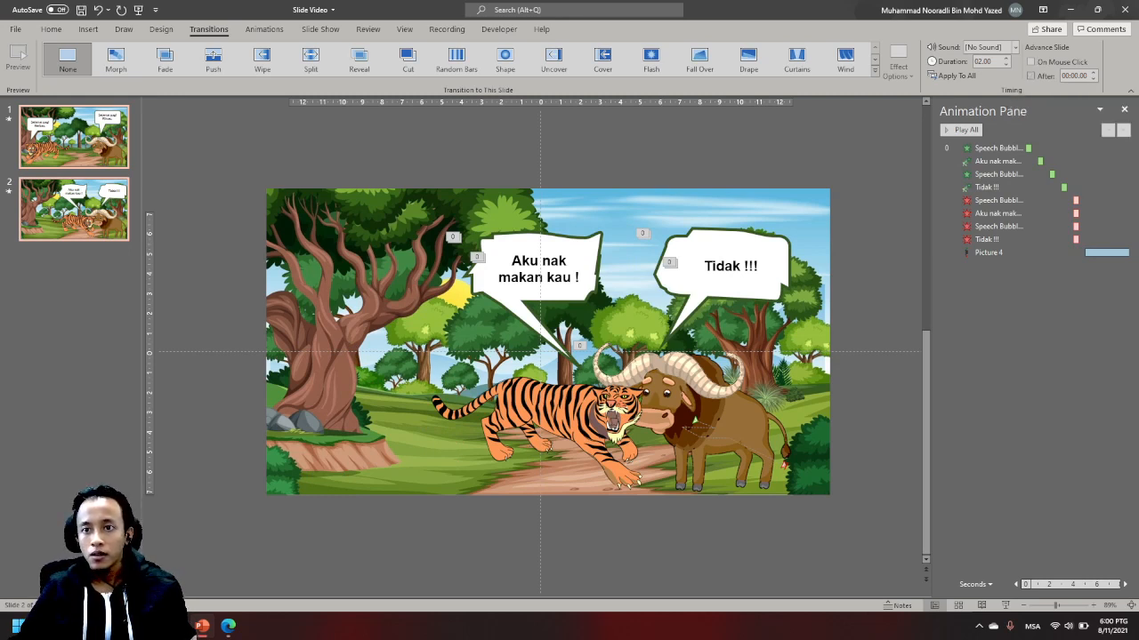
click(1031, 75)
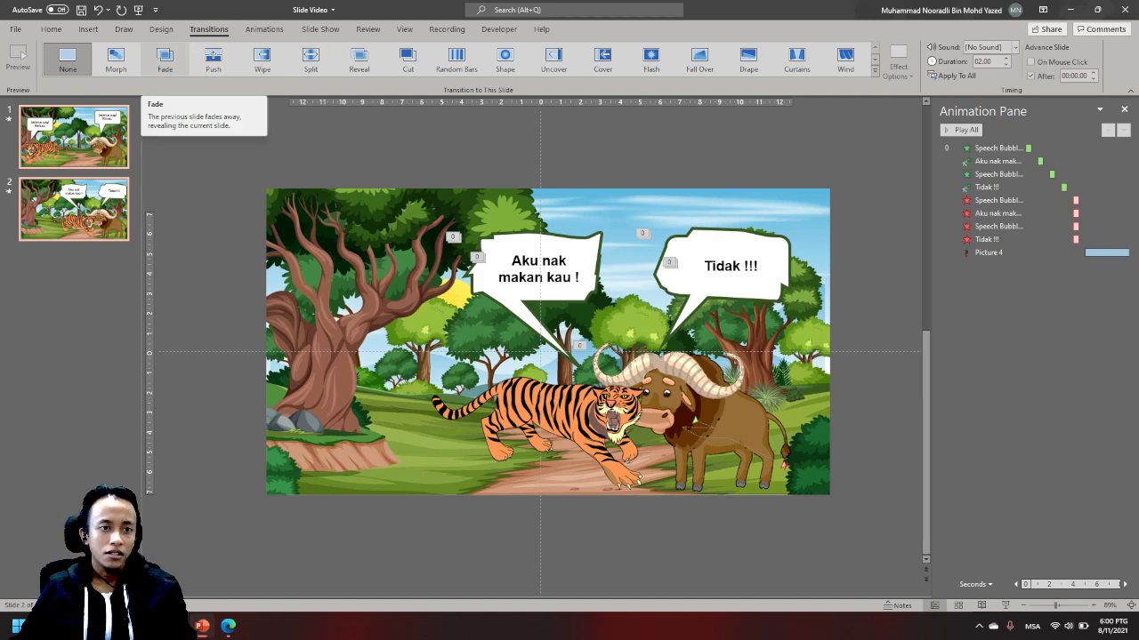
click(165, 59)
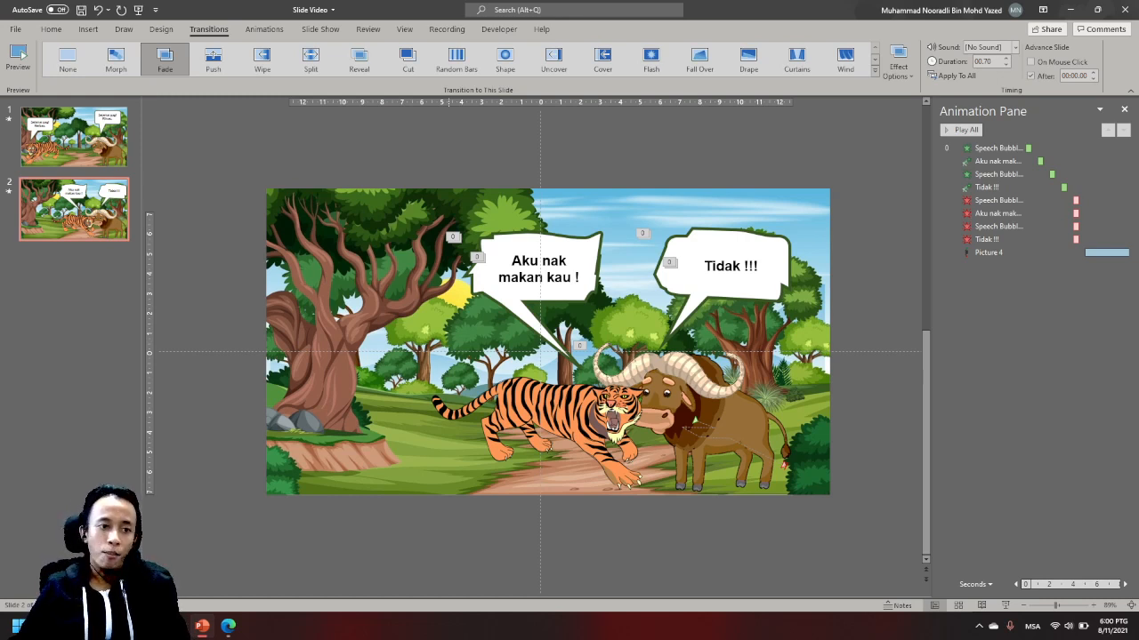
- Add a new blank slide and move it to the very start of the presentation
click(75, 137)
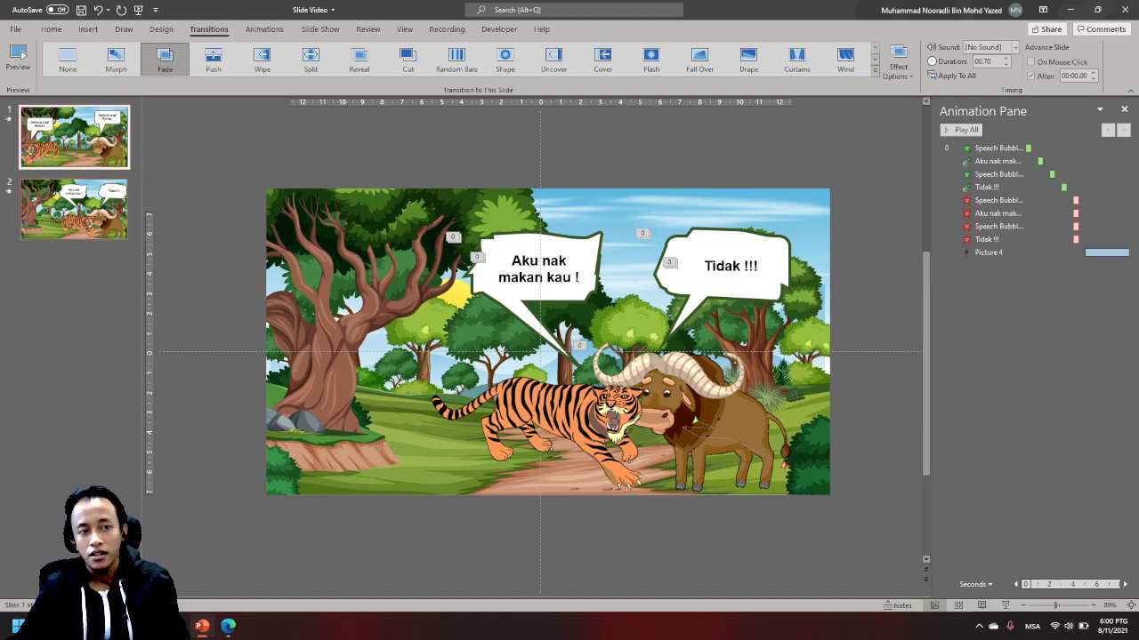
click(51, 29)
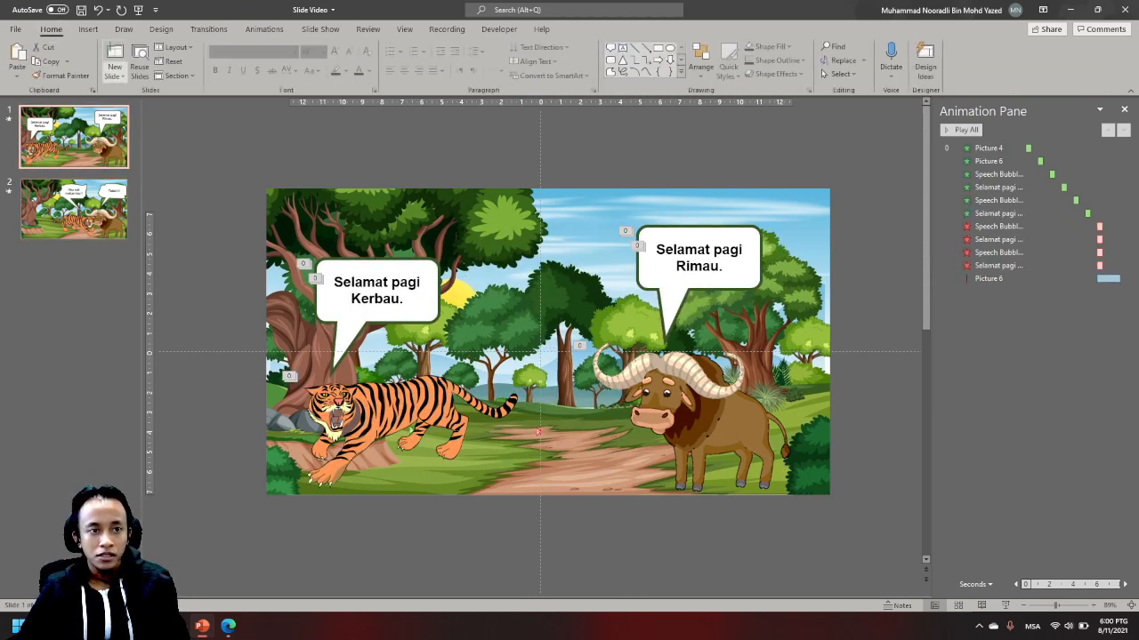
click(115, 75)
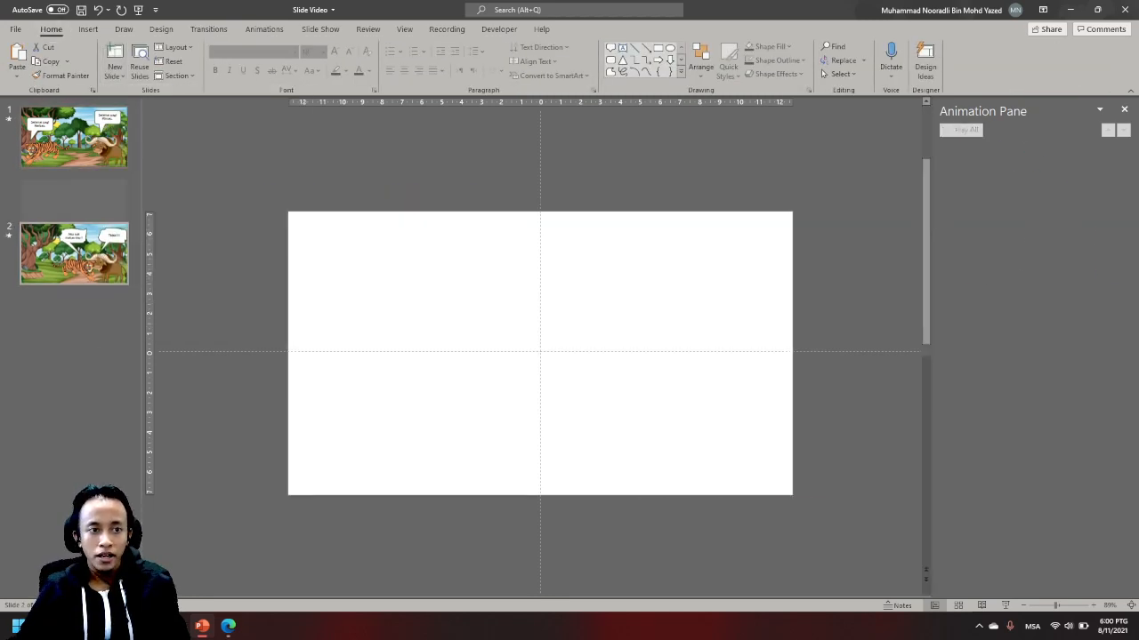
click(136, 242)
key(ctrl+Up)
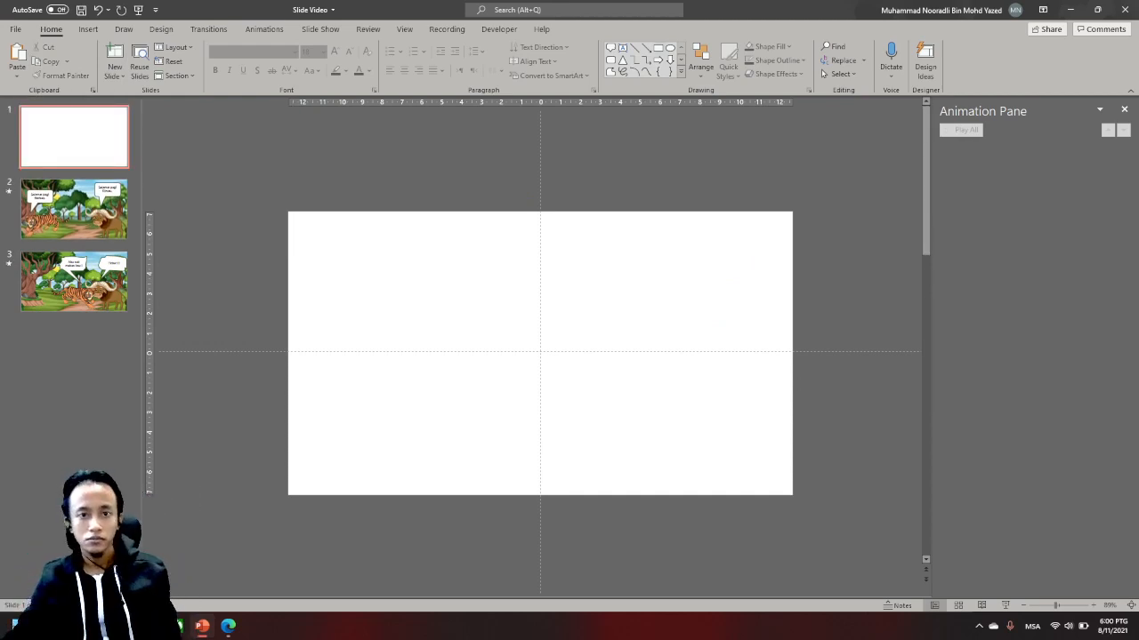
- Switch to the Edge browser and search Google Images for "forest background", limiting the results to large images
key(alt+Tab)
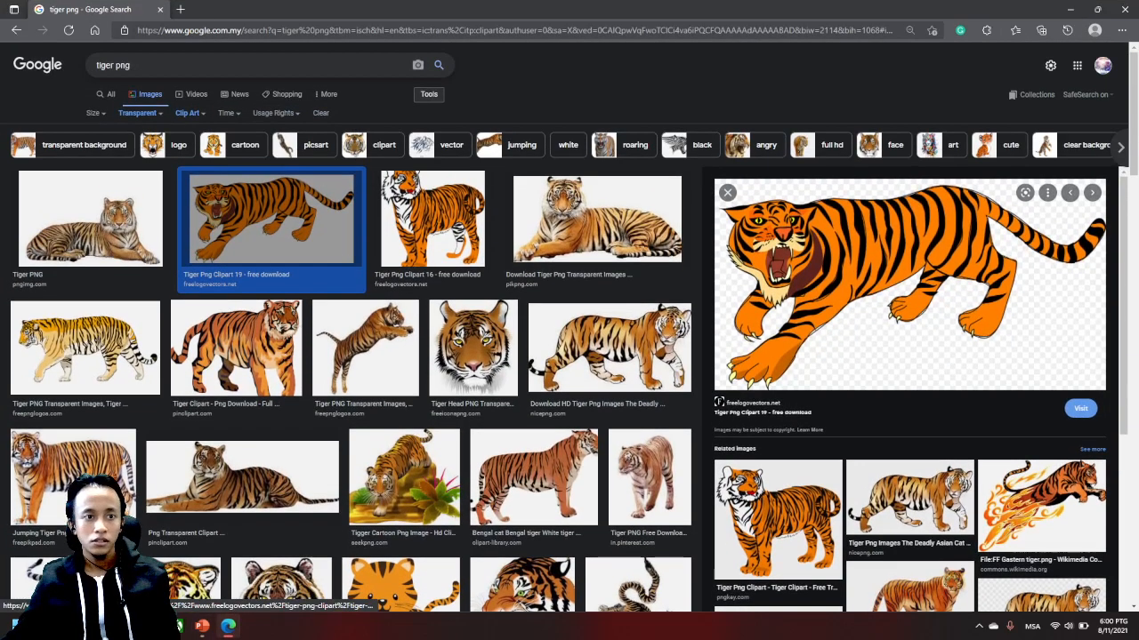
drag(142, 65, 59, 65)
text(forest)
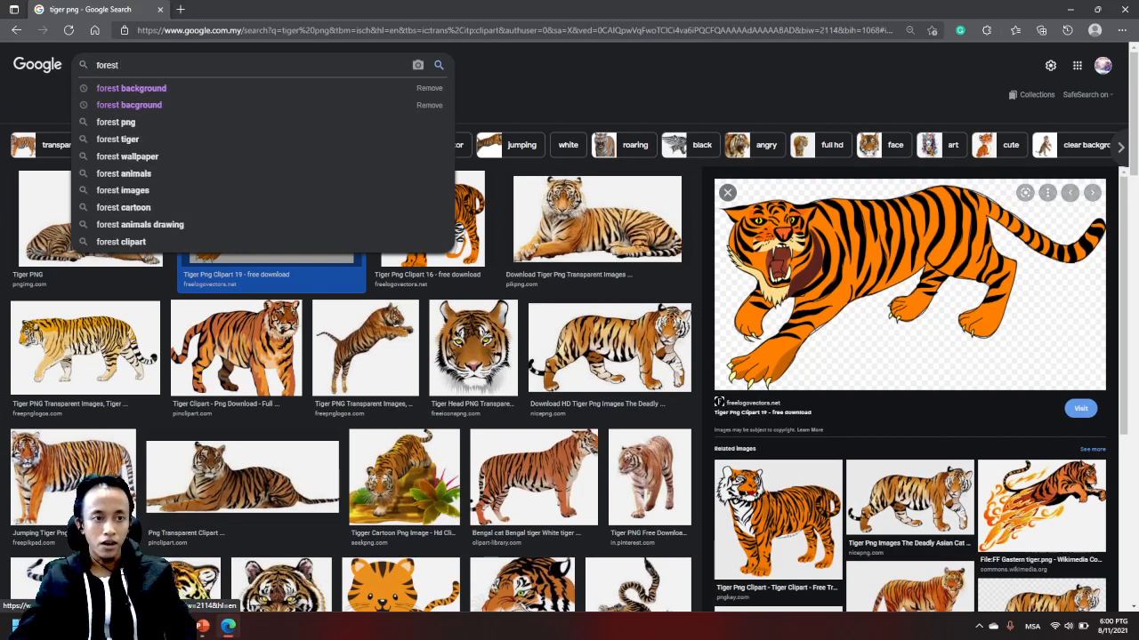
key(Down)
key(Return)
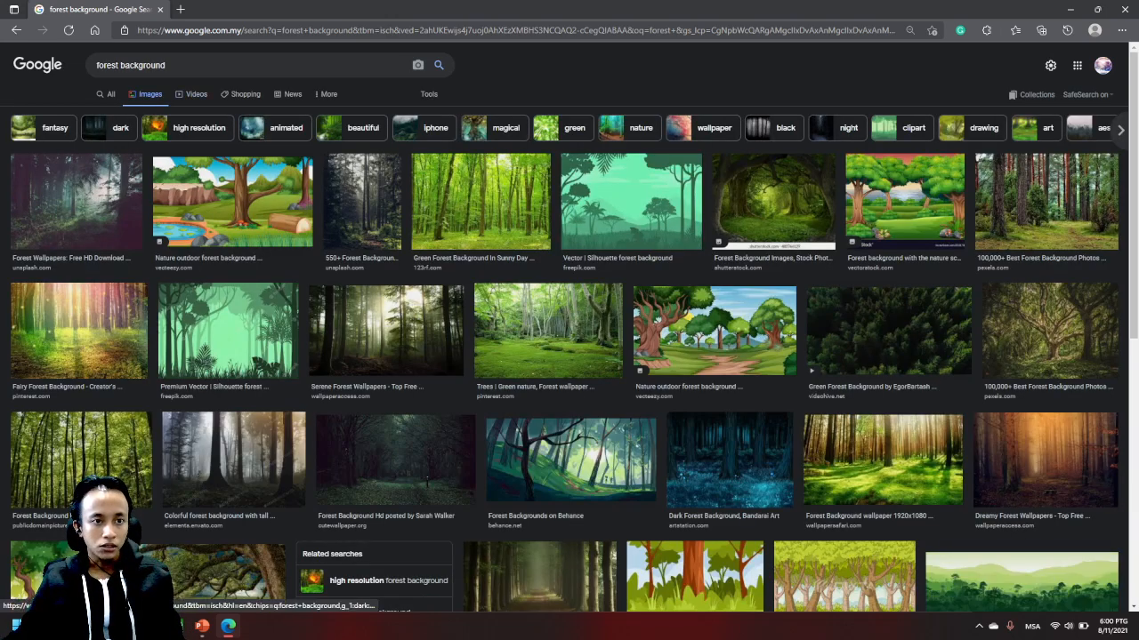
click(429, 94)
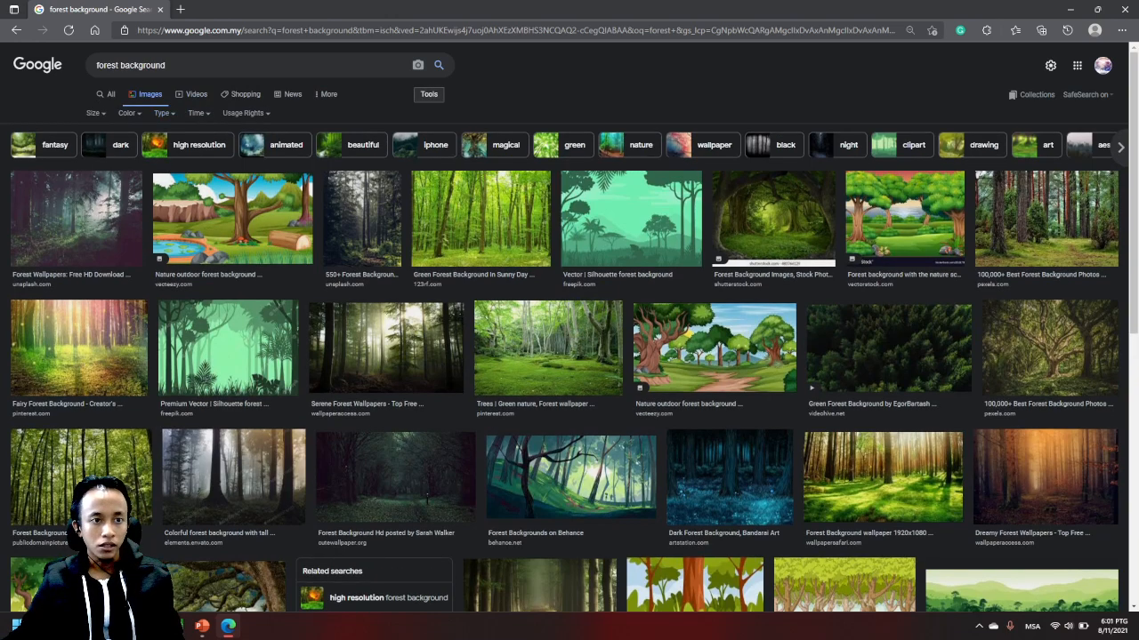
click(93, 113)
click(93, 148)
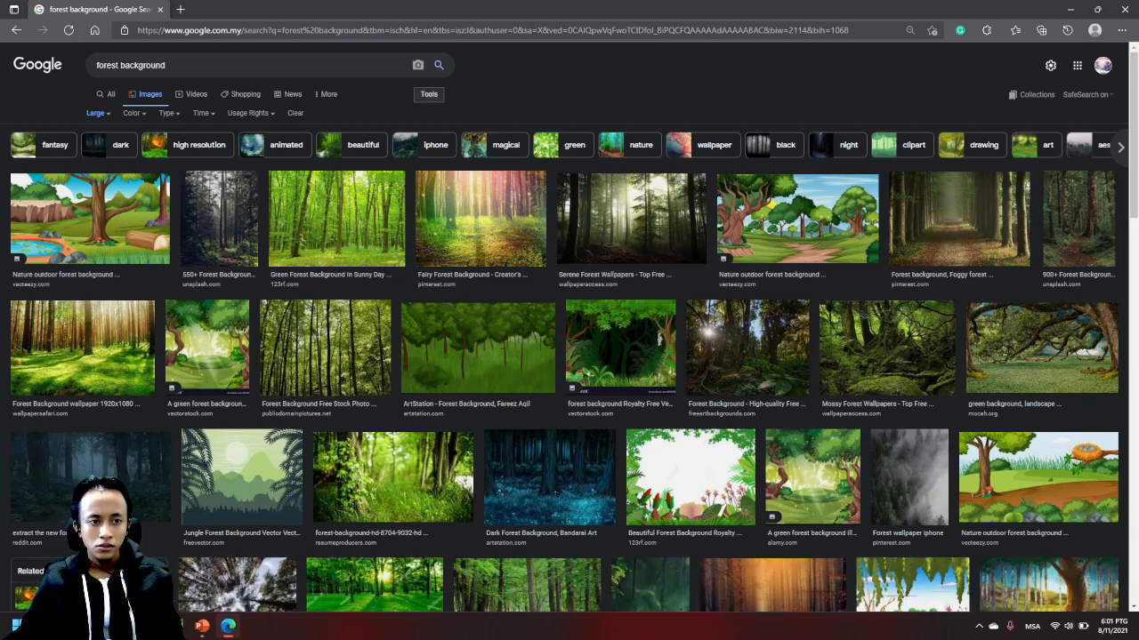
- Save the cartoon forest image with the pond and log as "nature-outdoor-forest-background-free-vector (1)" in the SLide Video folder
click(89, 218)
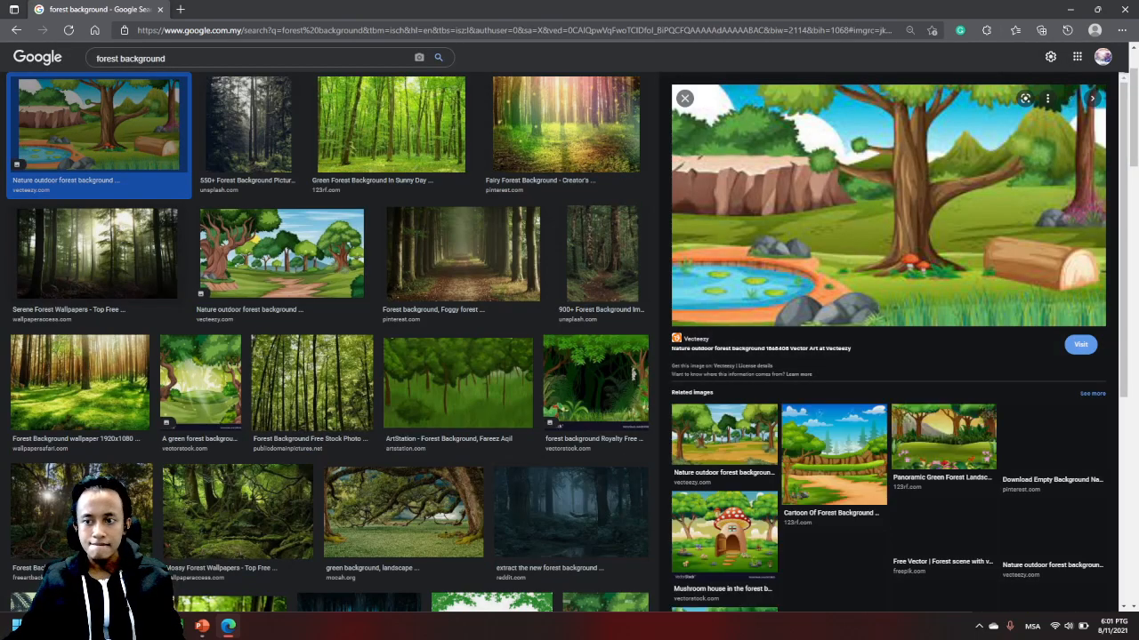
right_click(850, 184)
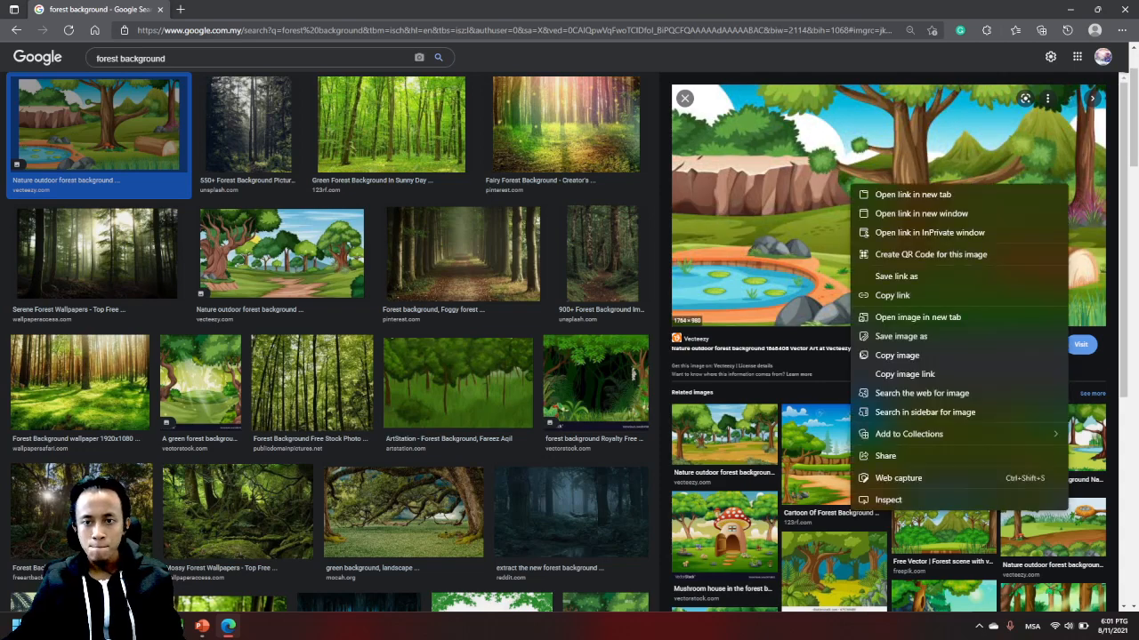
click(900, 336)
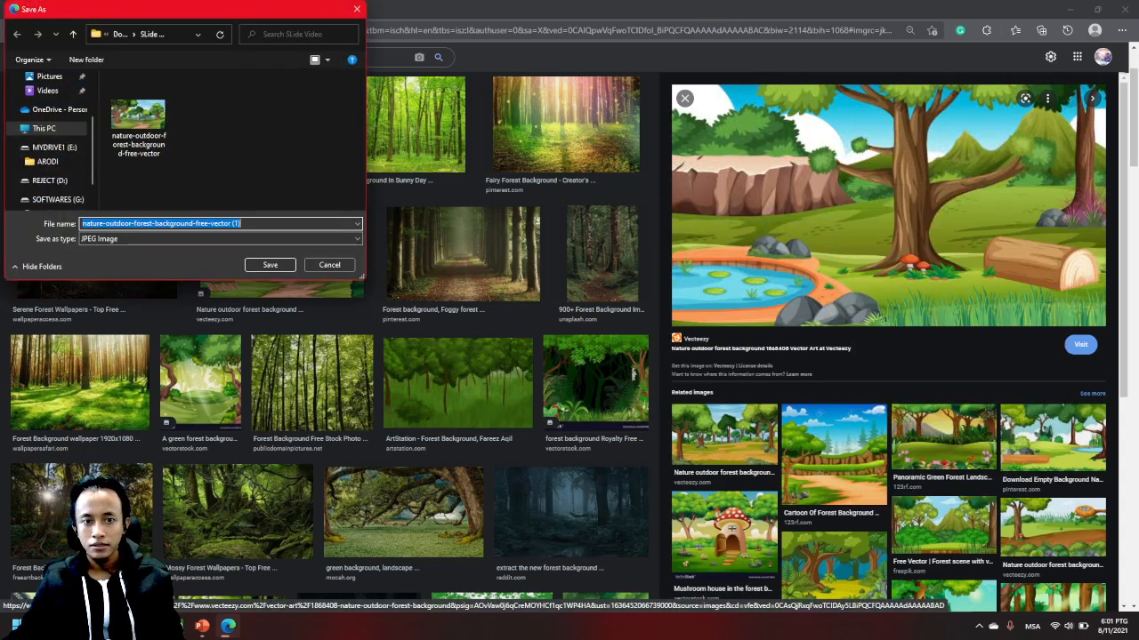
click(270, 265)
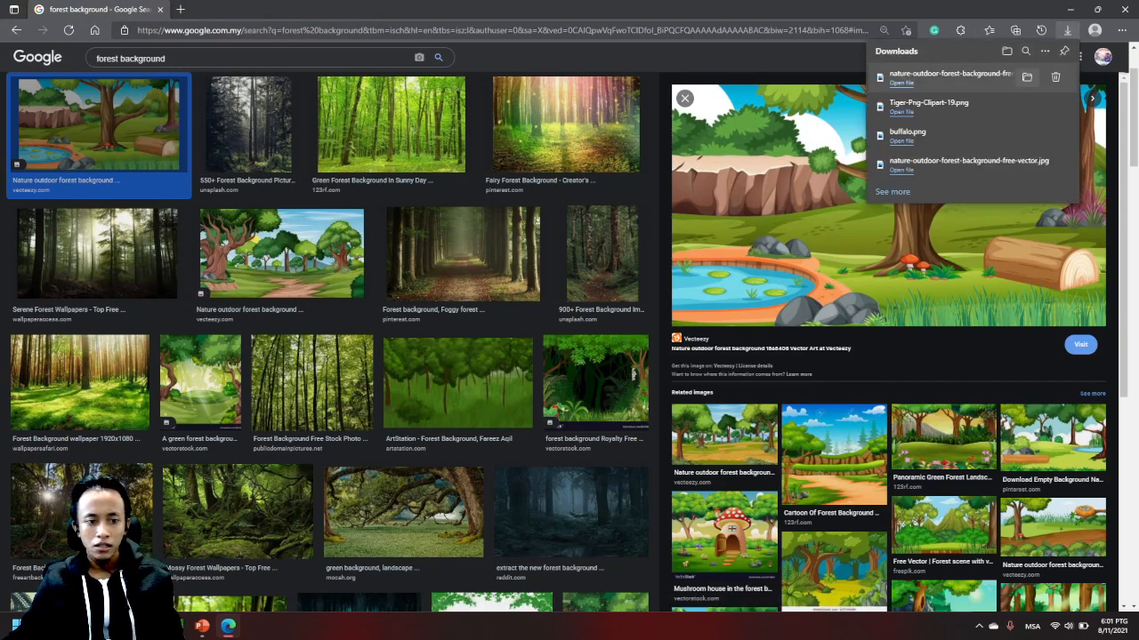
- Switch to the SLide Video folder and insert the picture "nature-outdoor-forest-background-free-vector (1)" onto the blank first slide in PowerPoint
key(alt+Tab)
key(alt+Tab)
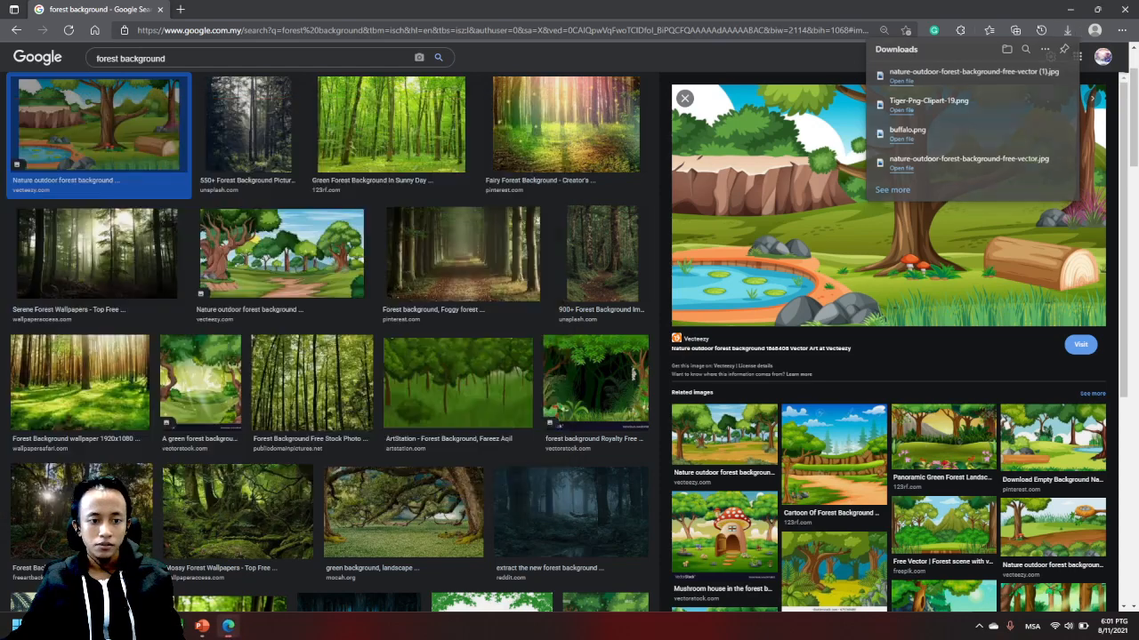
key(alt+Tab)
key(alt+Tab)
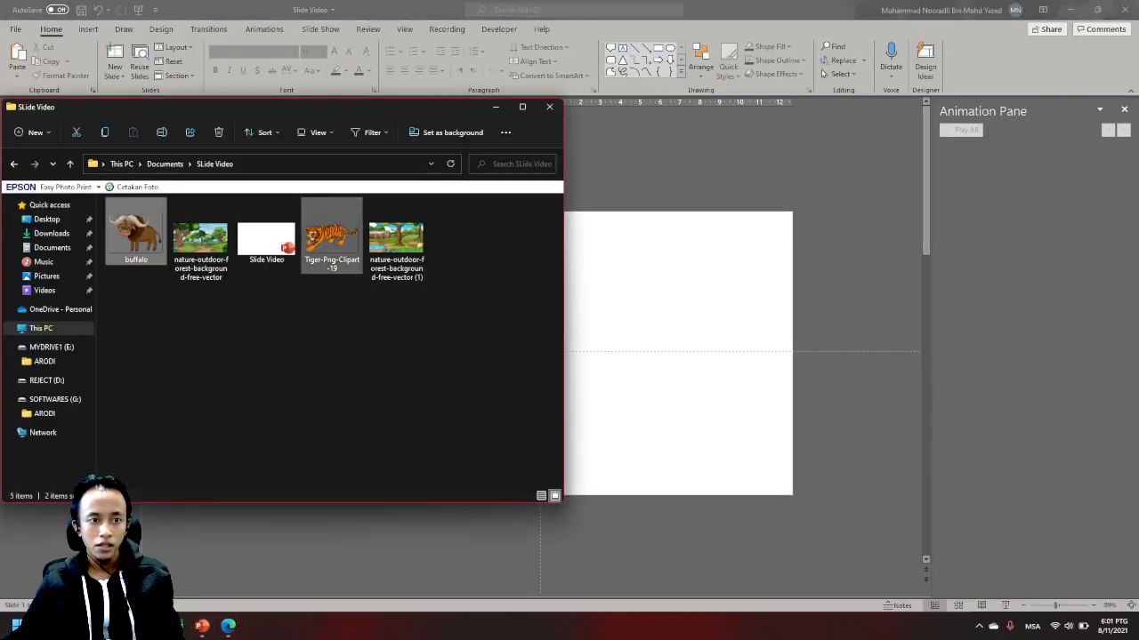
drag(267, 107, 344, 219)
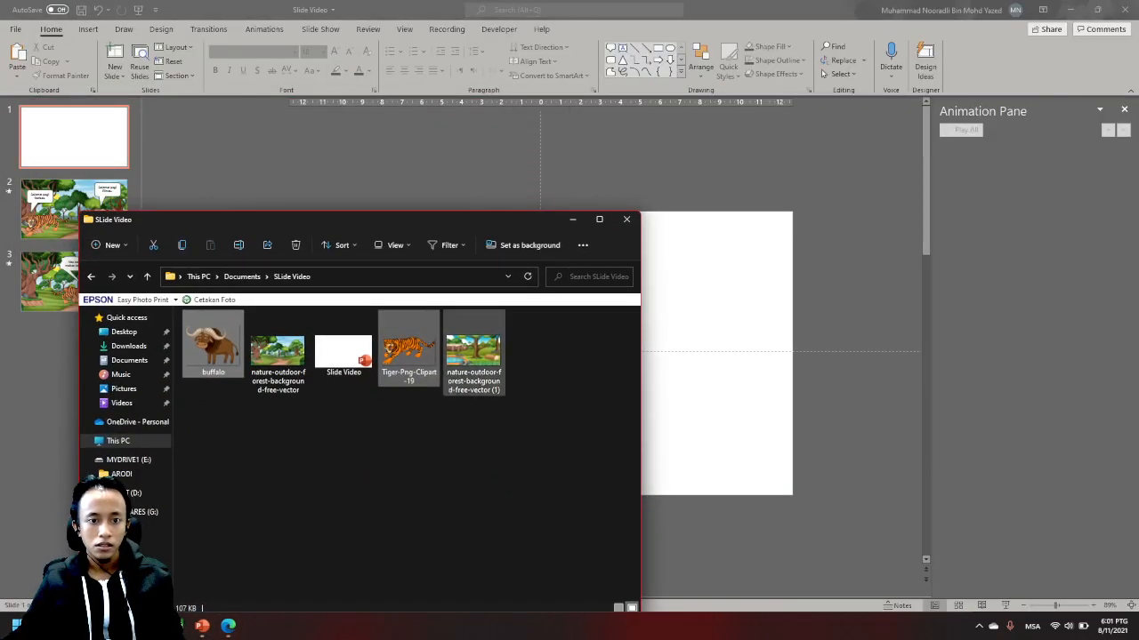
ctrl+click(474, 355)
click(473, 356)
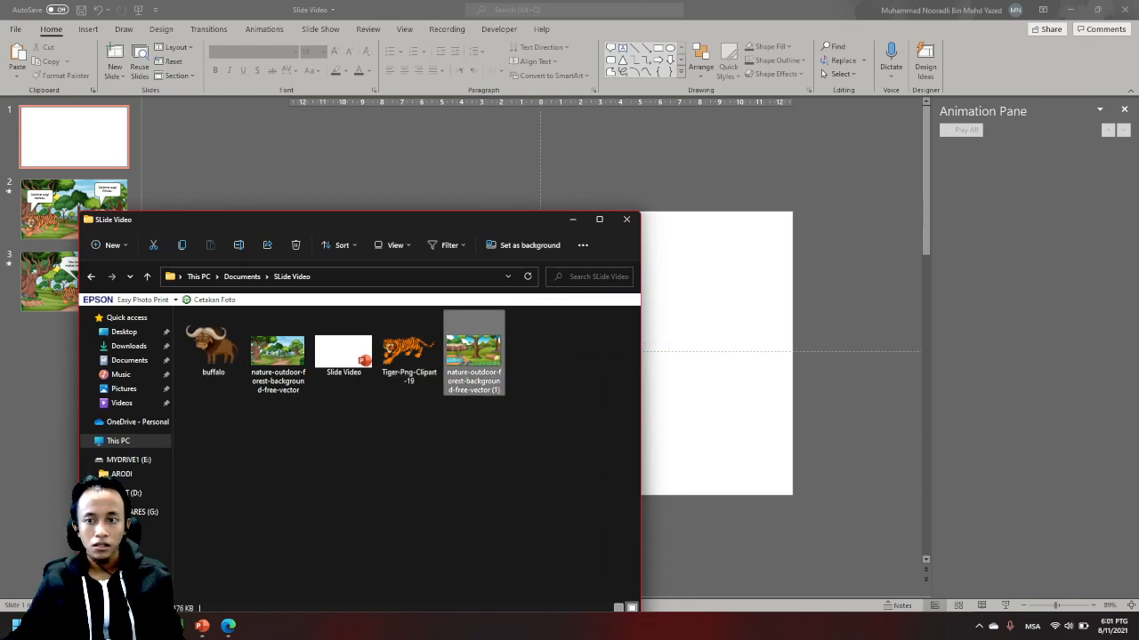
drag(473, 356, 712, 356)
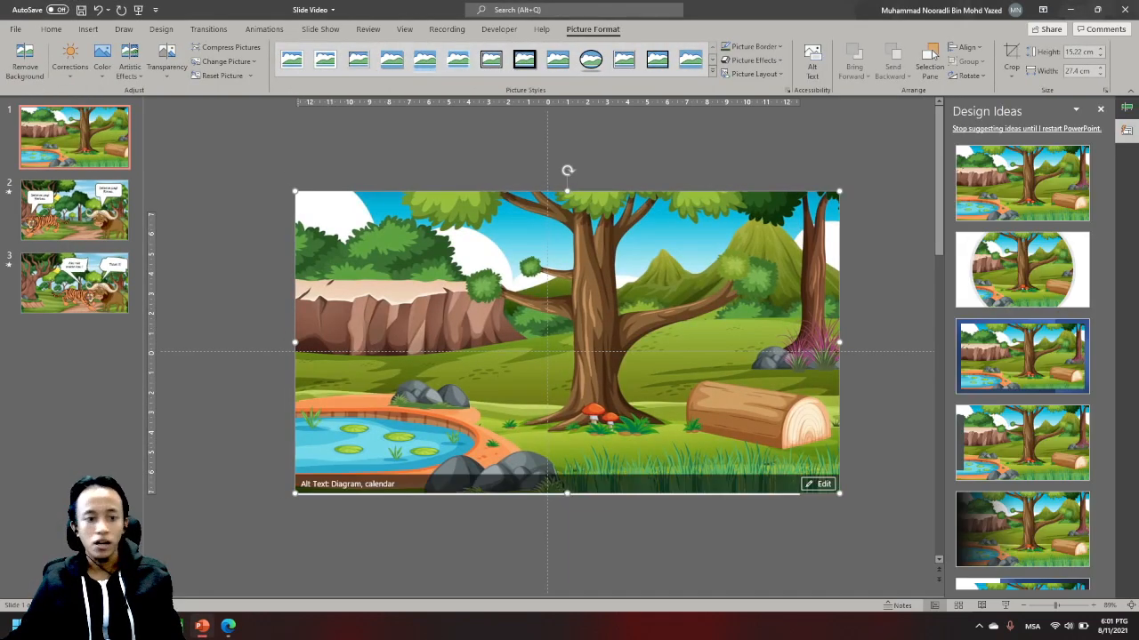
- Enlarge the forest picture to about 16.83 cm by 30.3 cm and reposition it to cover the first slide
drag(295, 493, 238, 525)
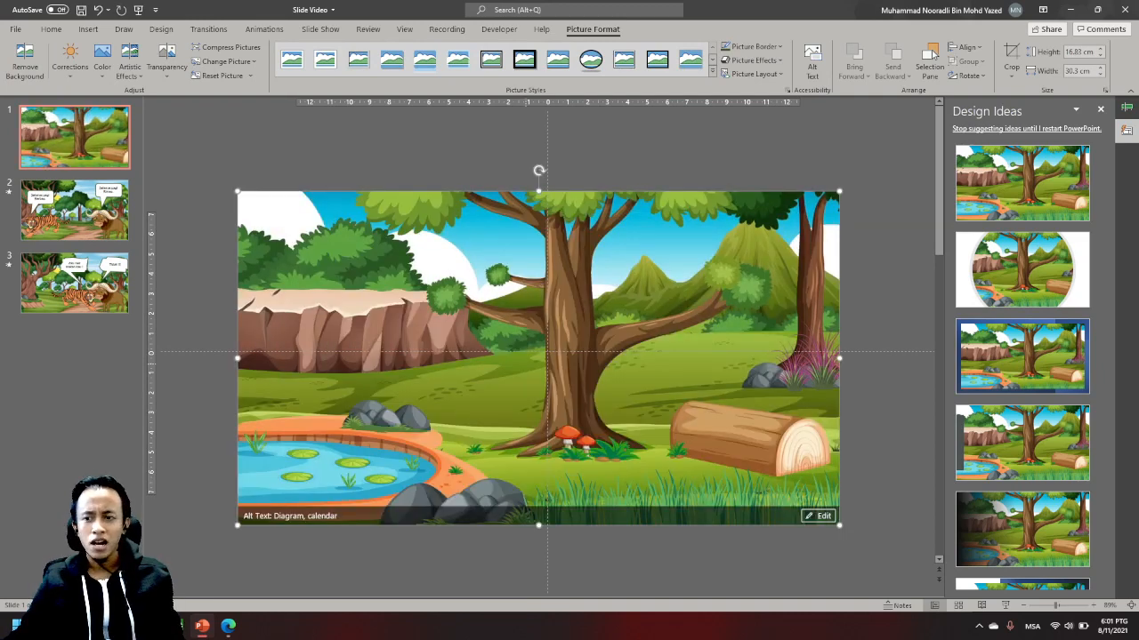
drag(527, 363, 545, 357)
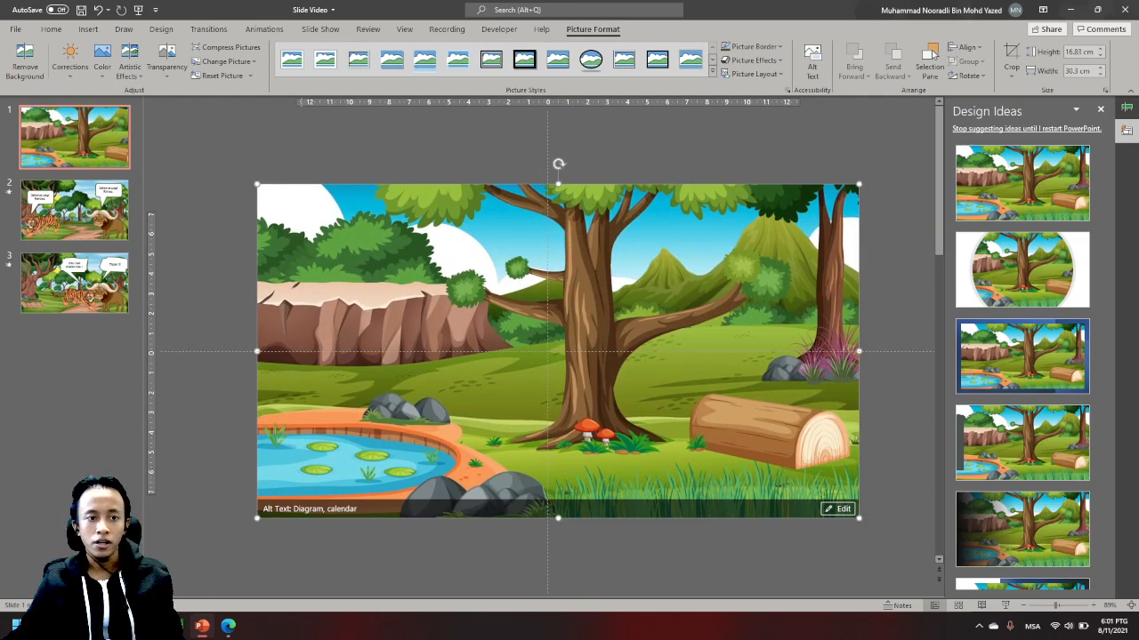
click(398, 153)
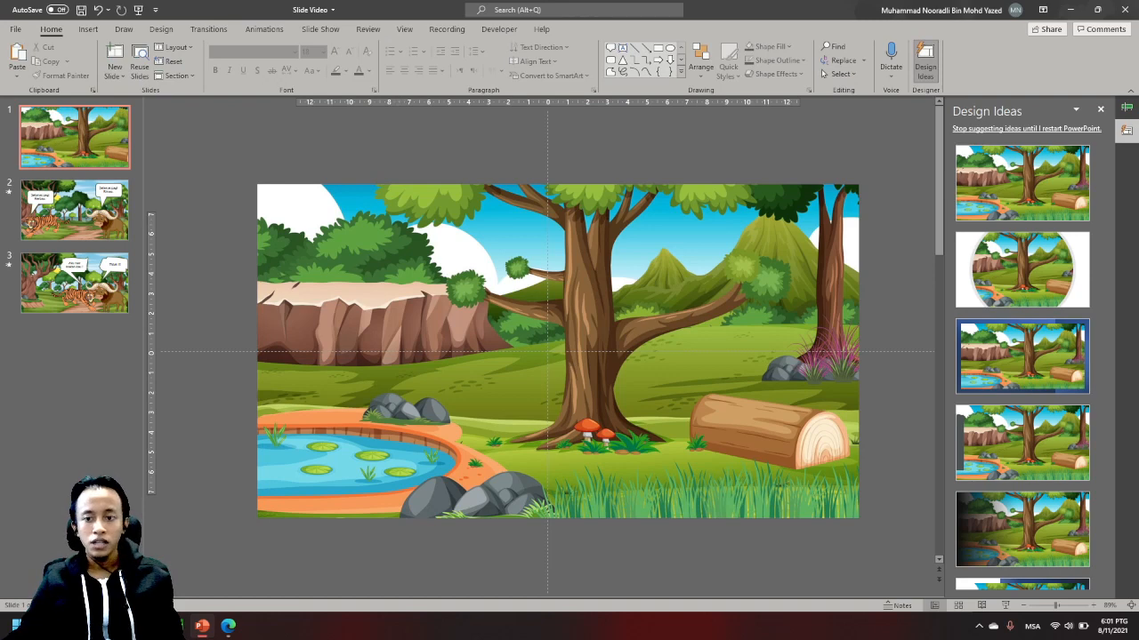
- Add a text box reading "RIMAU& KERBAU" near the centre of the first slide
click(88, 28)
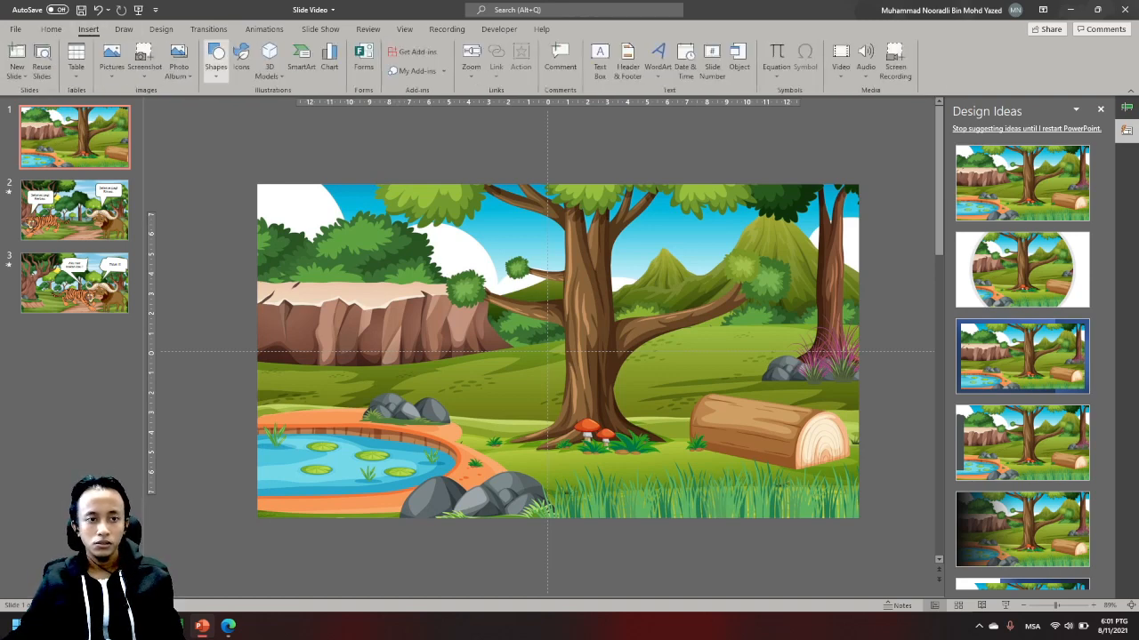
click(216, 60)
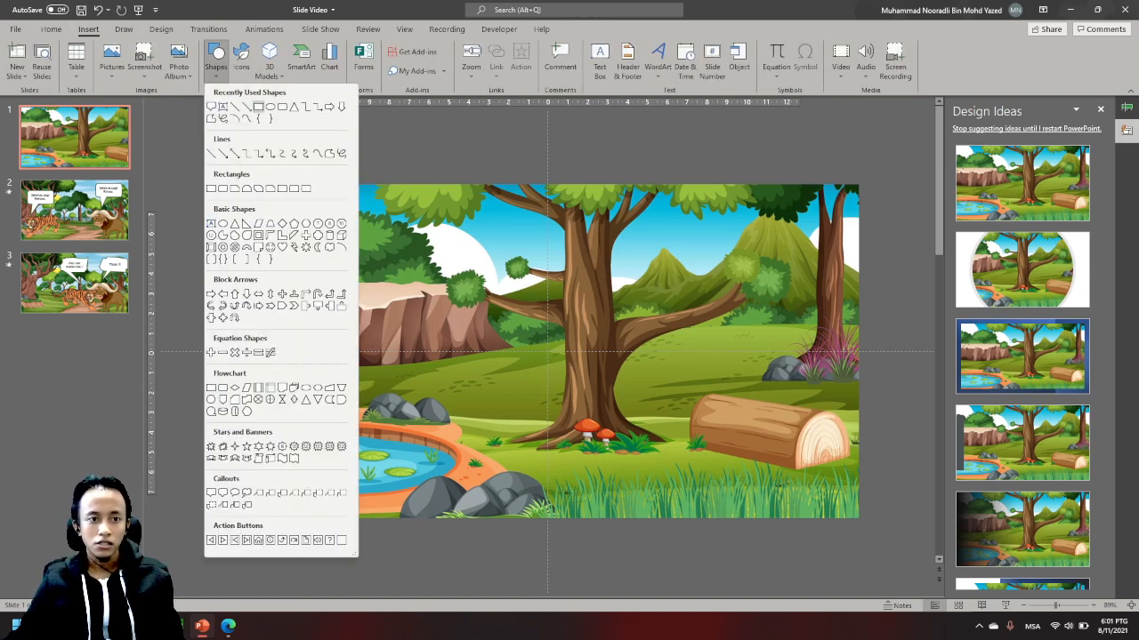
click(223, 107)
click(525, 286)
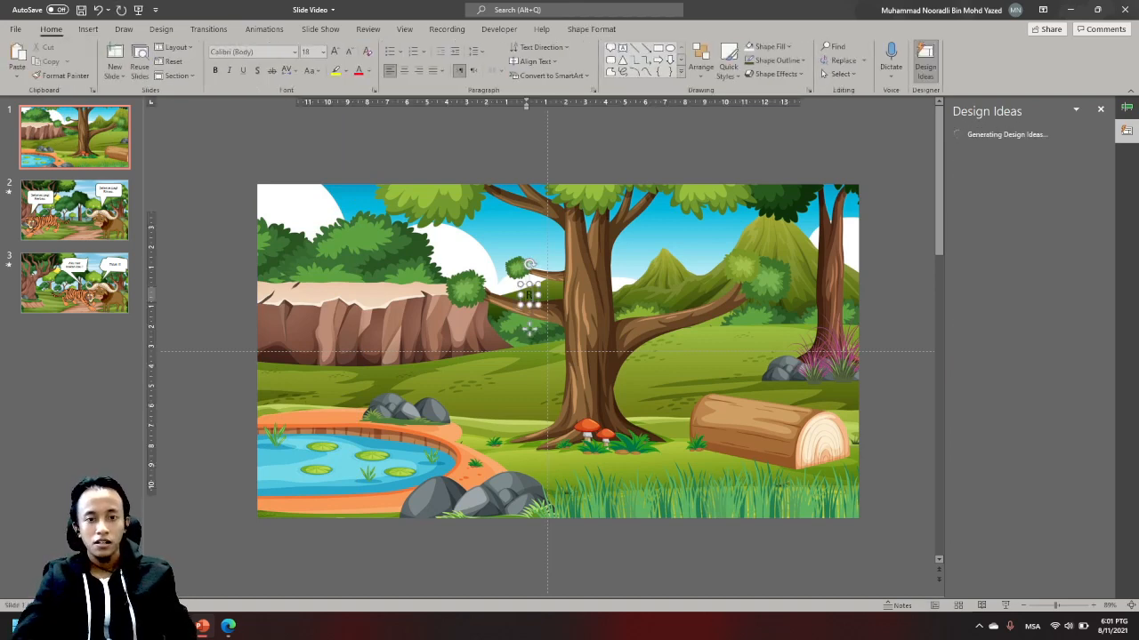
text(RIM)
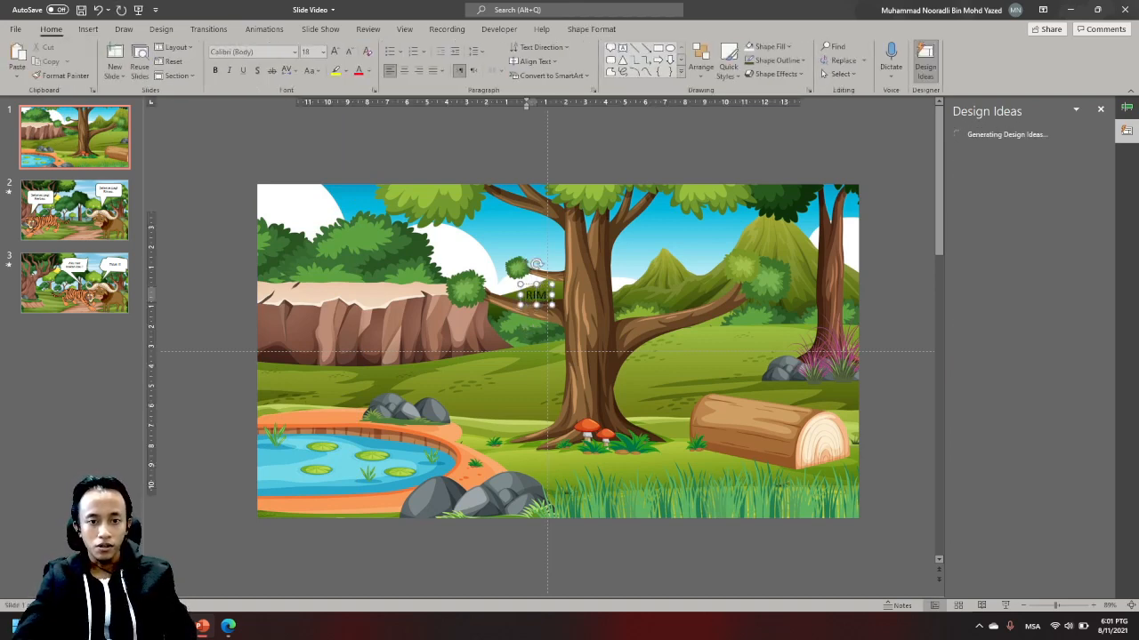
text(AU)
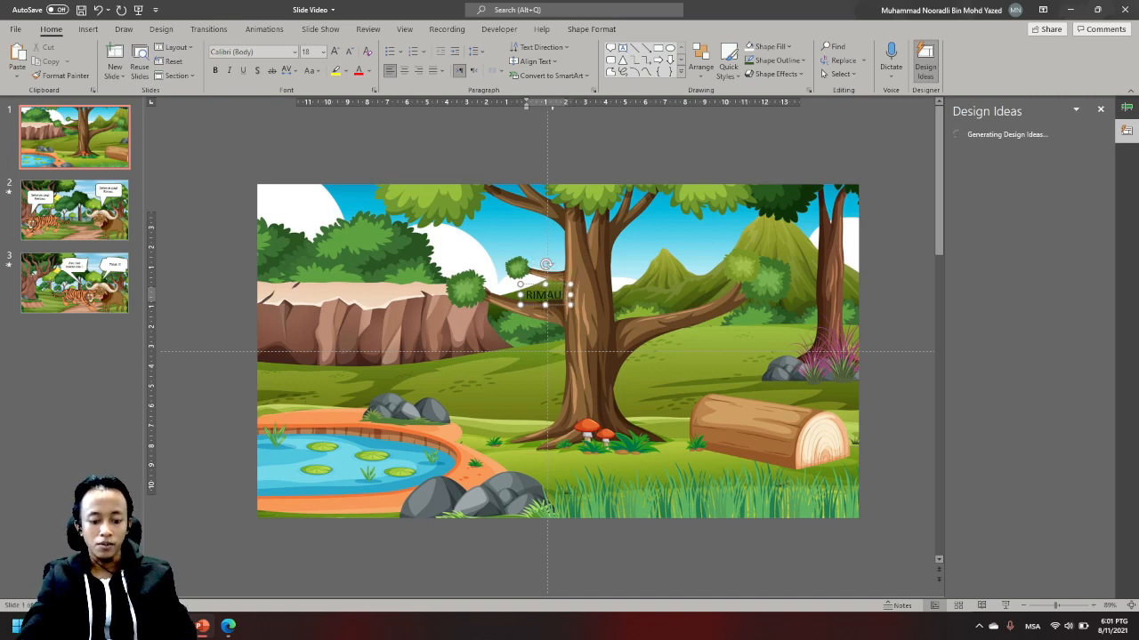
text( & KERBAU)
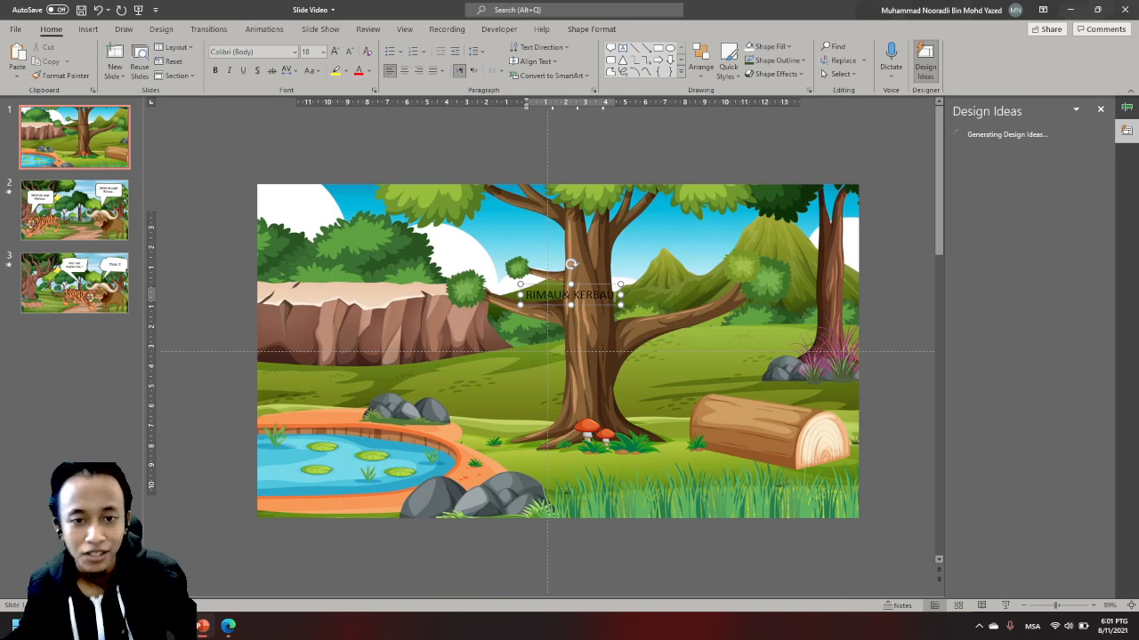
- Enlarge the title text on the first slide to font size 66
key(ctrl+a)
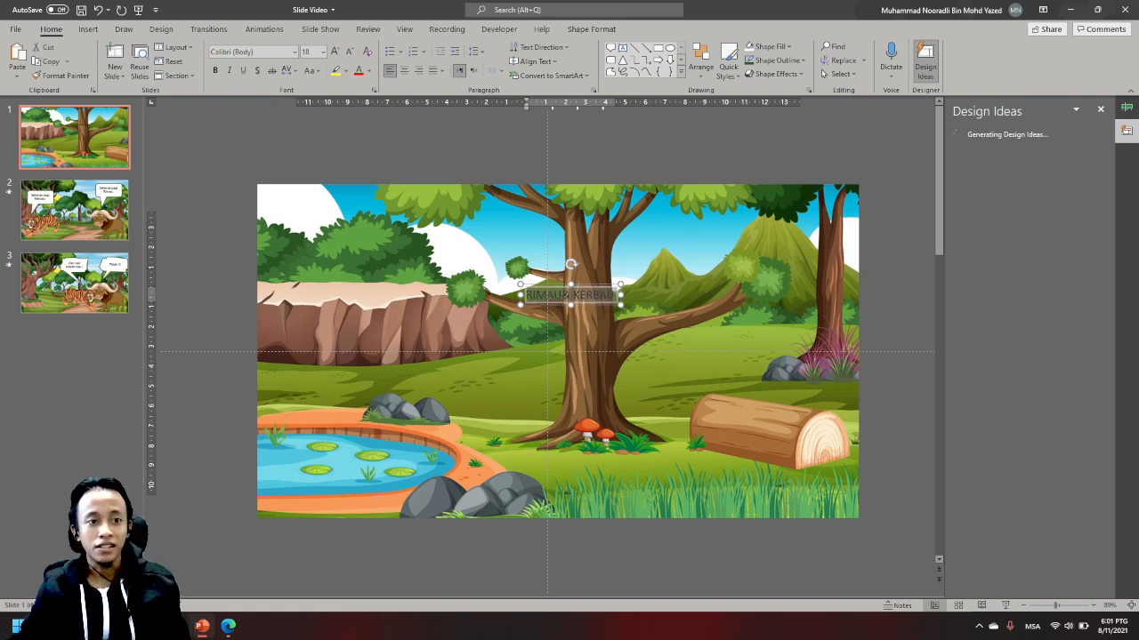
click(264, 28)
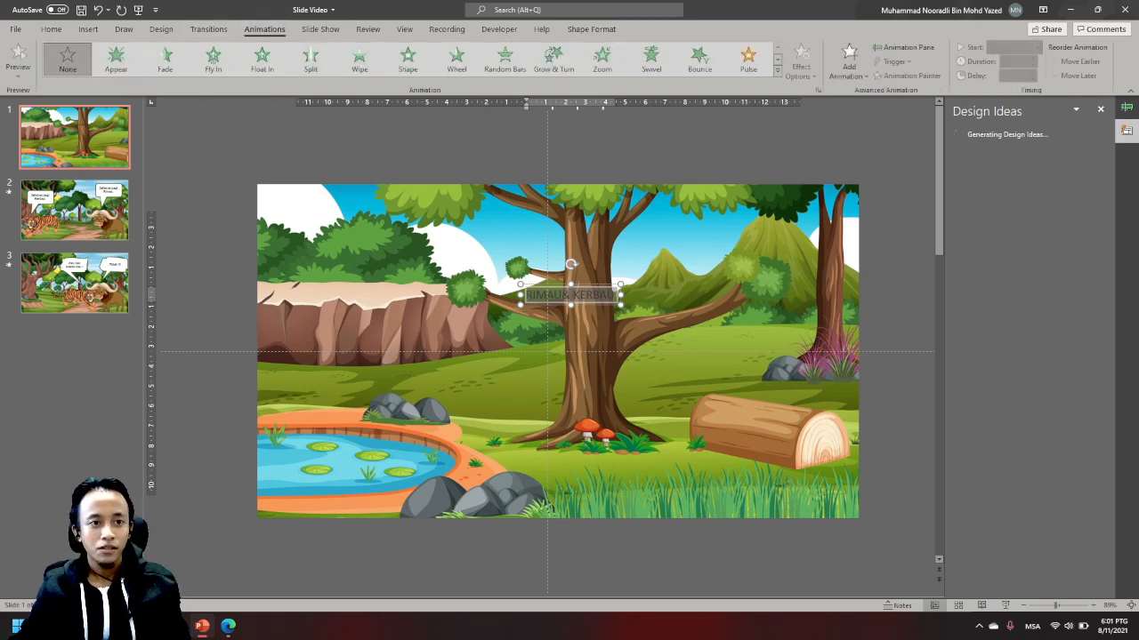
click(88, 29)
click(52, 30)
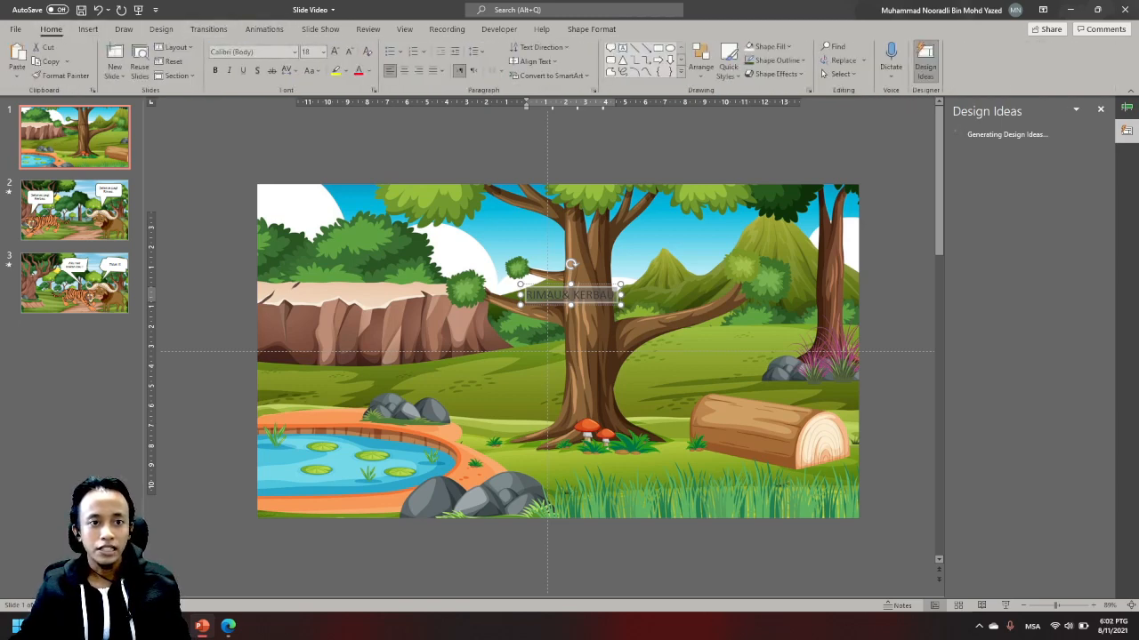
key(ctrl+shift+period)
key(ctrl+shift+period)
key(ctrl+shift+period)
key(ctrl+shift+period)
key(ctrl+shift+period)
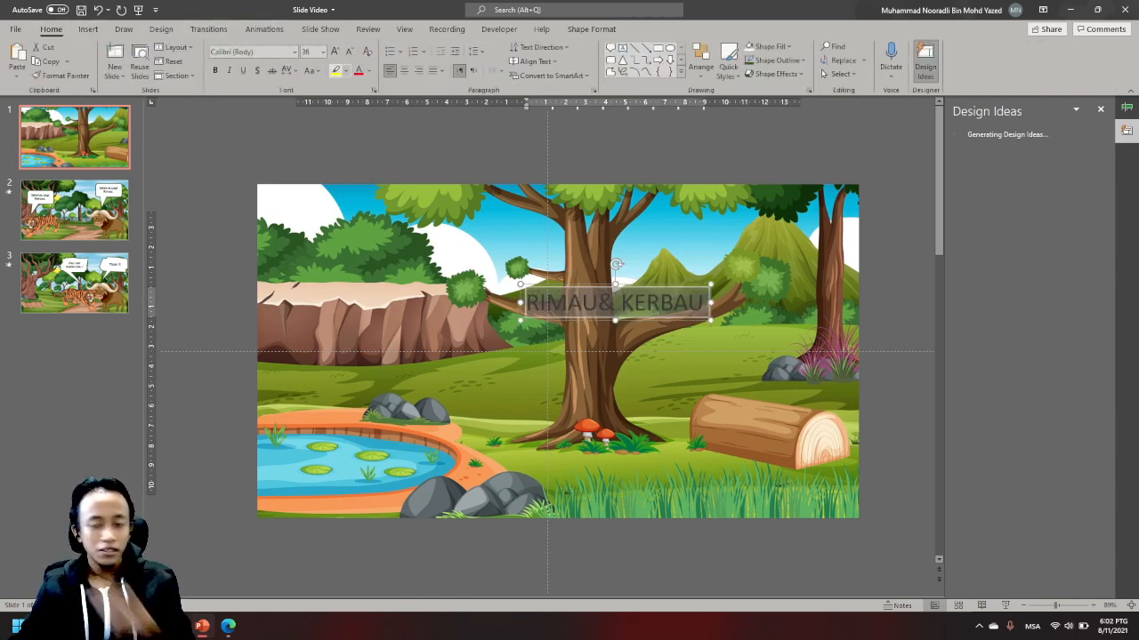
key(ctrl+shift+period)
key(ctrl+shift+period)
key(ctrl+shift+period)
key(ctrl+shift+period)
key(ctrl+shift+period)
key(ctrl+shift+period)
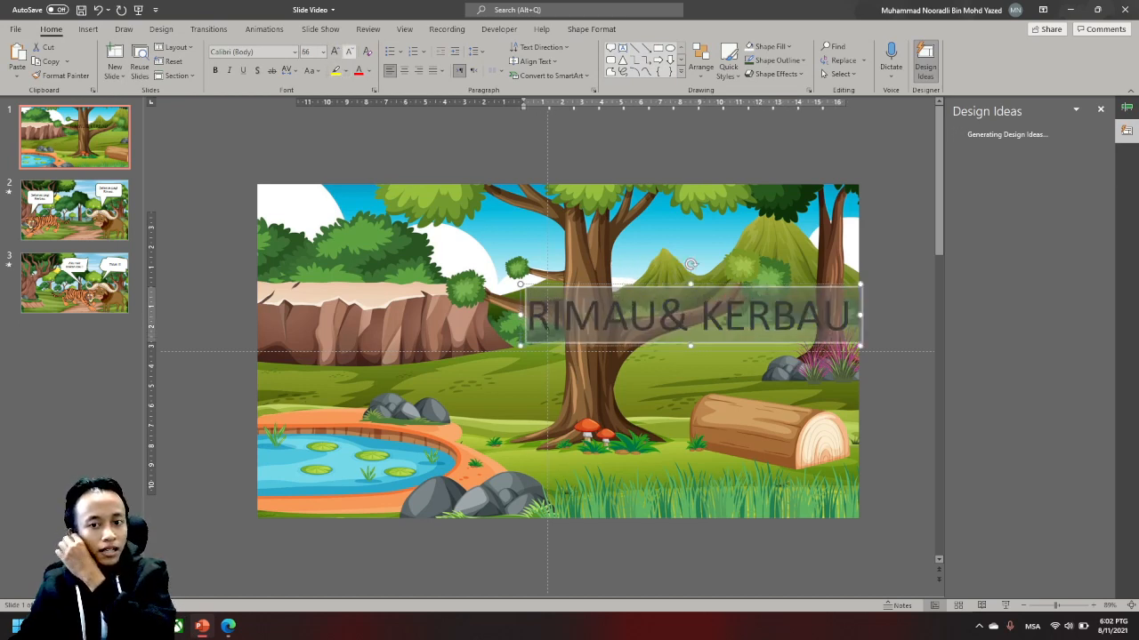
- Move the title toward the middle of the slide and add a space before the ampersand so it reads "RIMAU & KERBAU"
drag(733, 345, 603, 345)
click(531, 314)
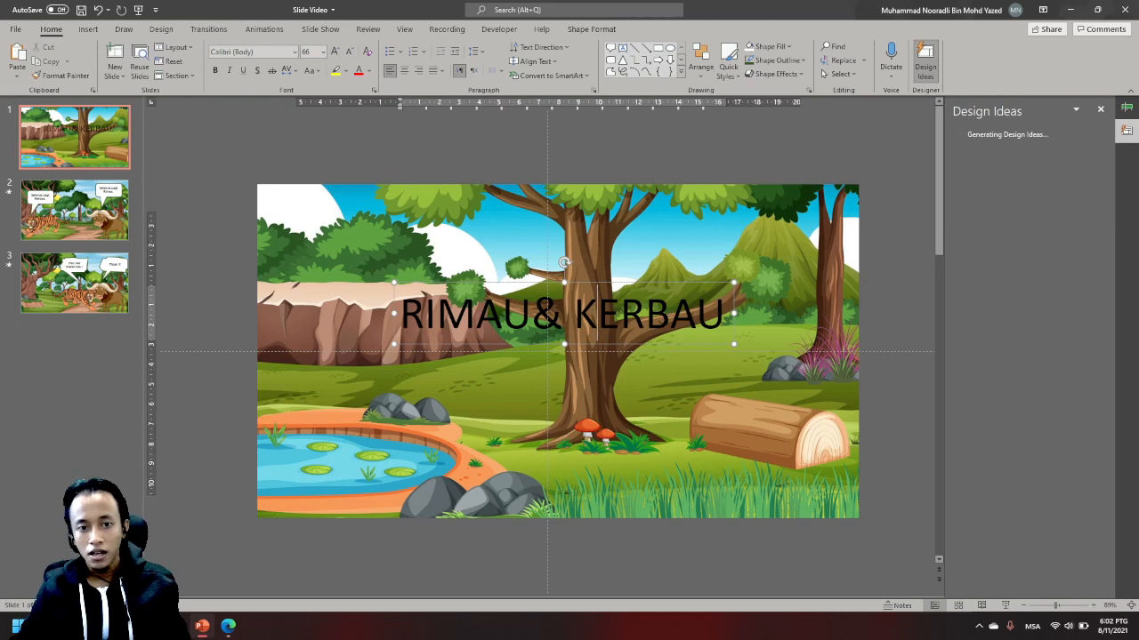
key(ctrl+a)
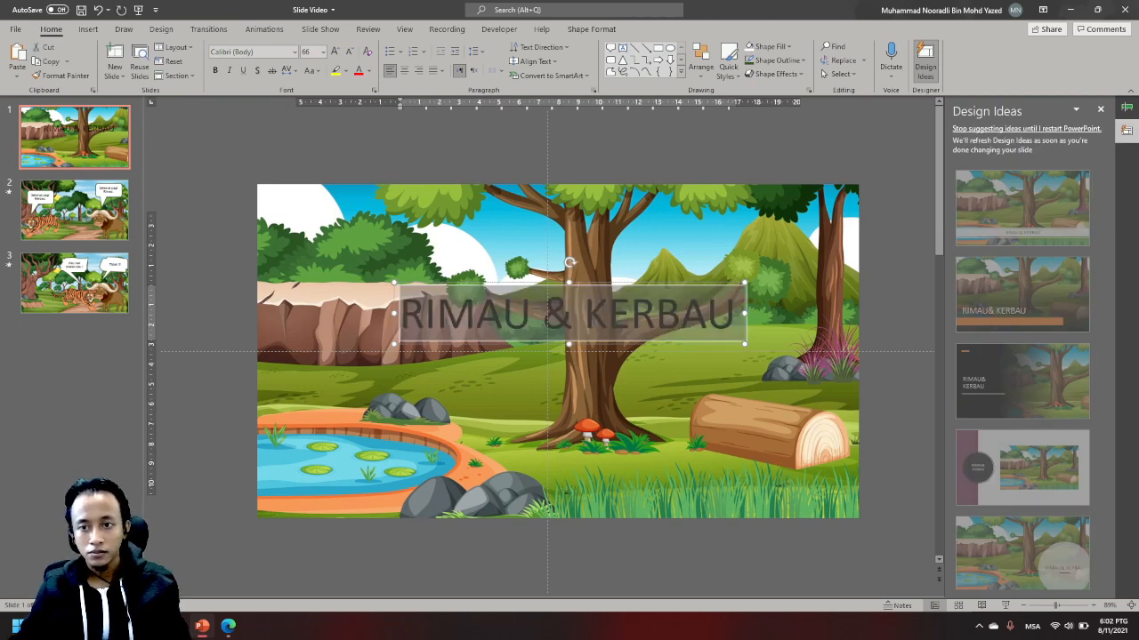
- Close the Design Ideas pane and the Animation Pane to enlarge the slide view
click(1101, 110)
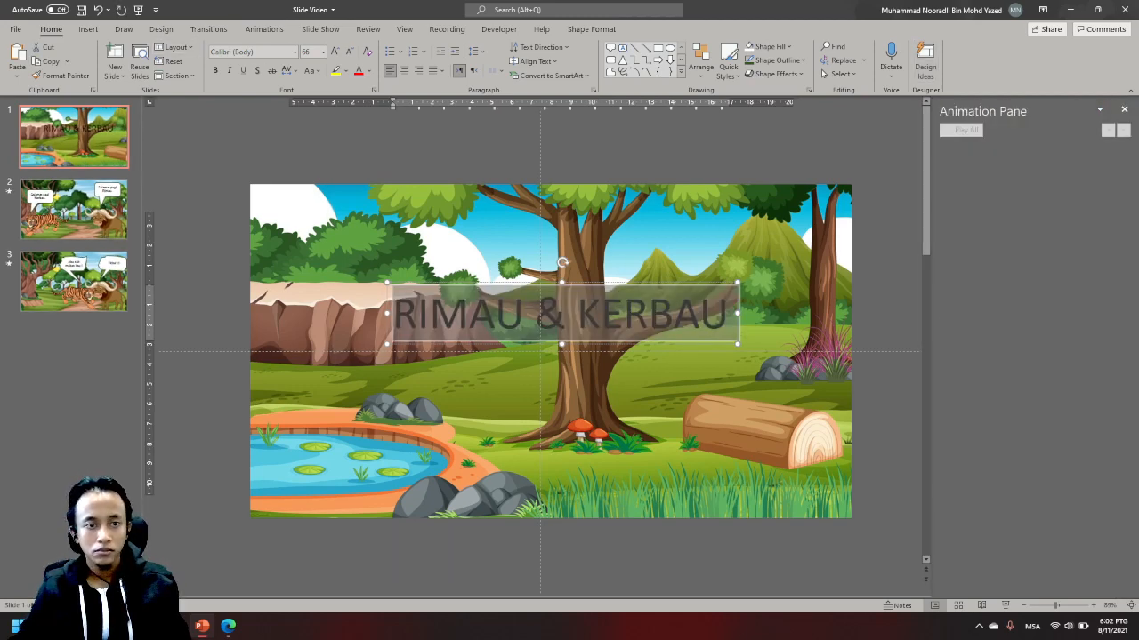
click(1124, 109)
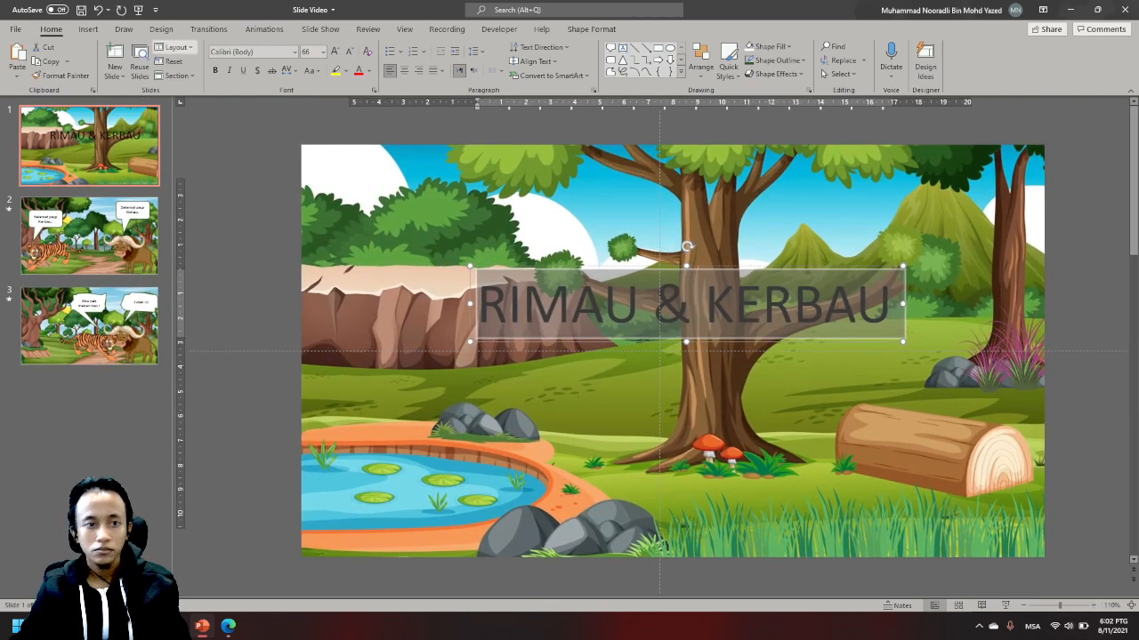
- Set the title's font to Adobe Gothic Std B and its text colour to white
click(294, 52)
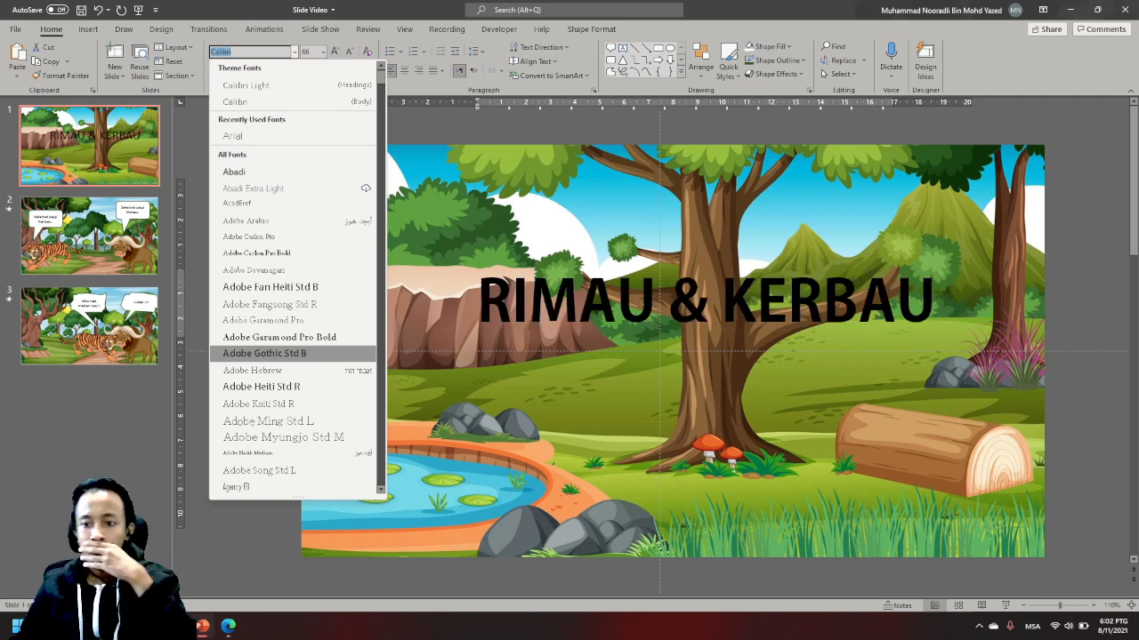
click(264, 354)
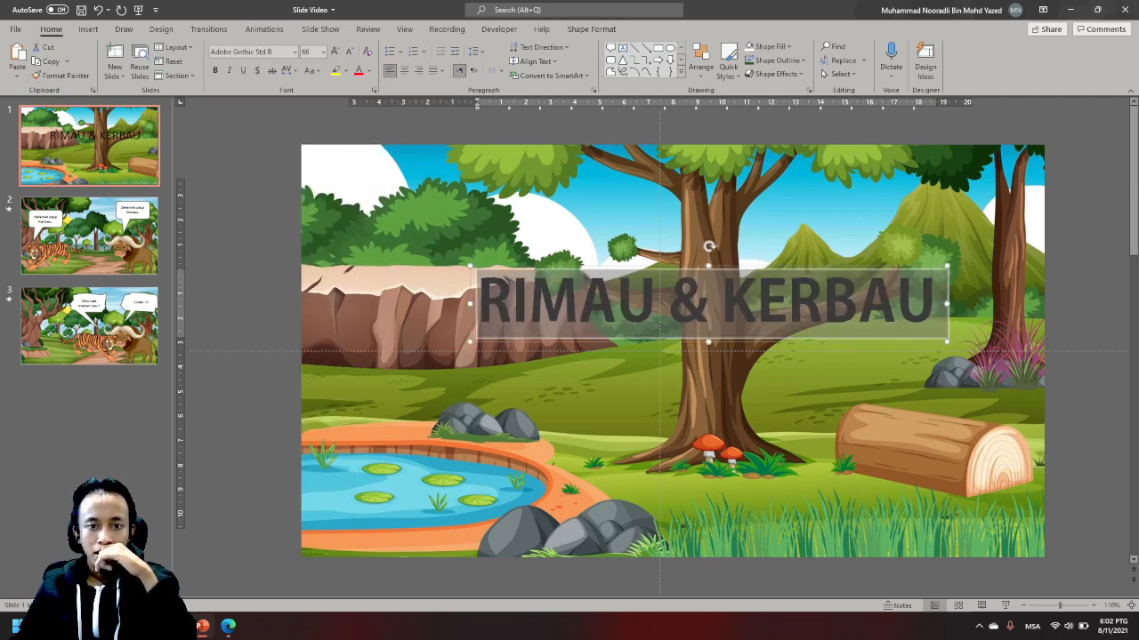
click(367, 70)
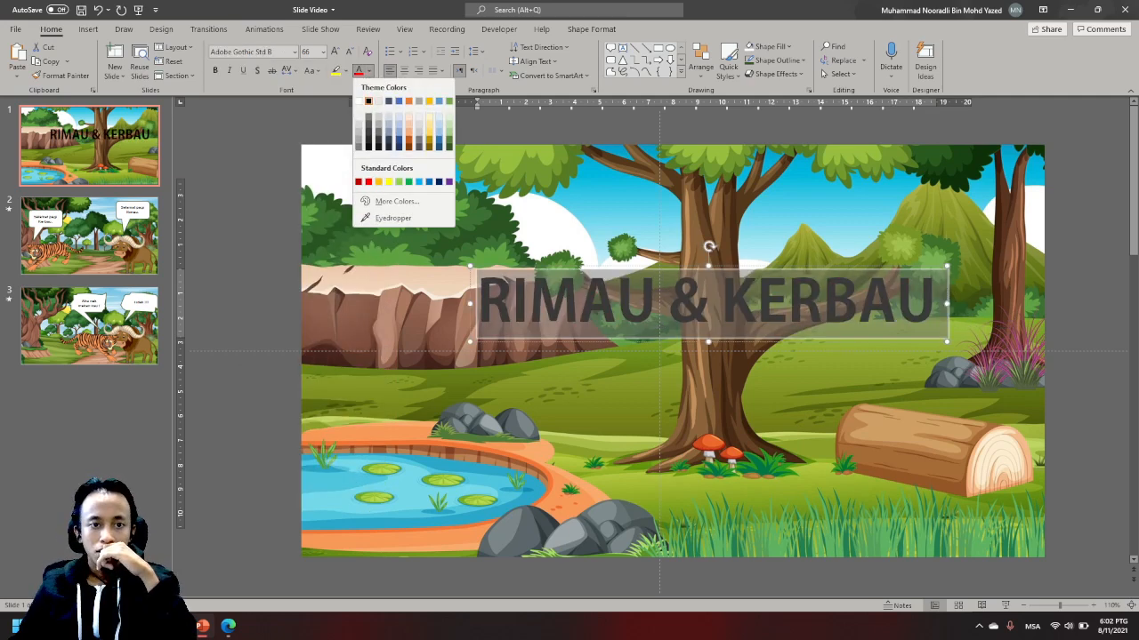
click(358, 101)
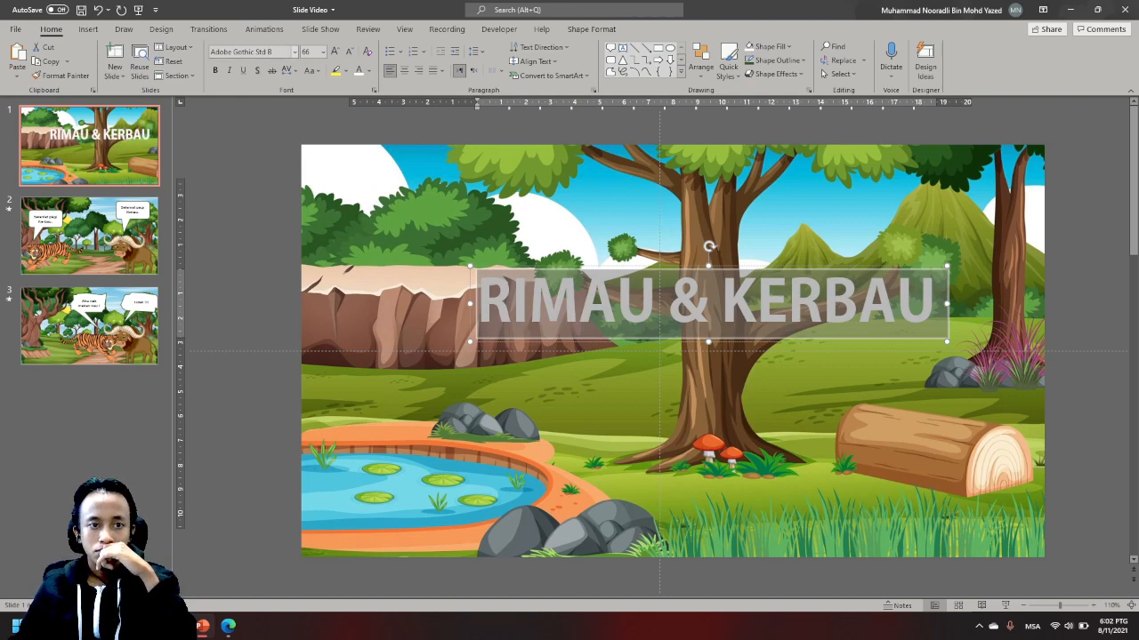
- Change the title's font to Berlin Sans FB Demi
click(294, 51)
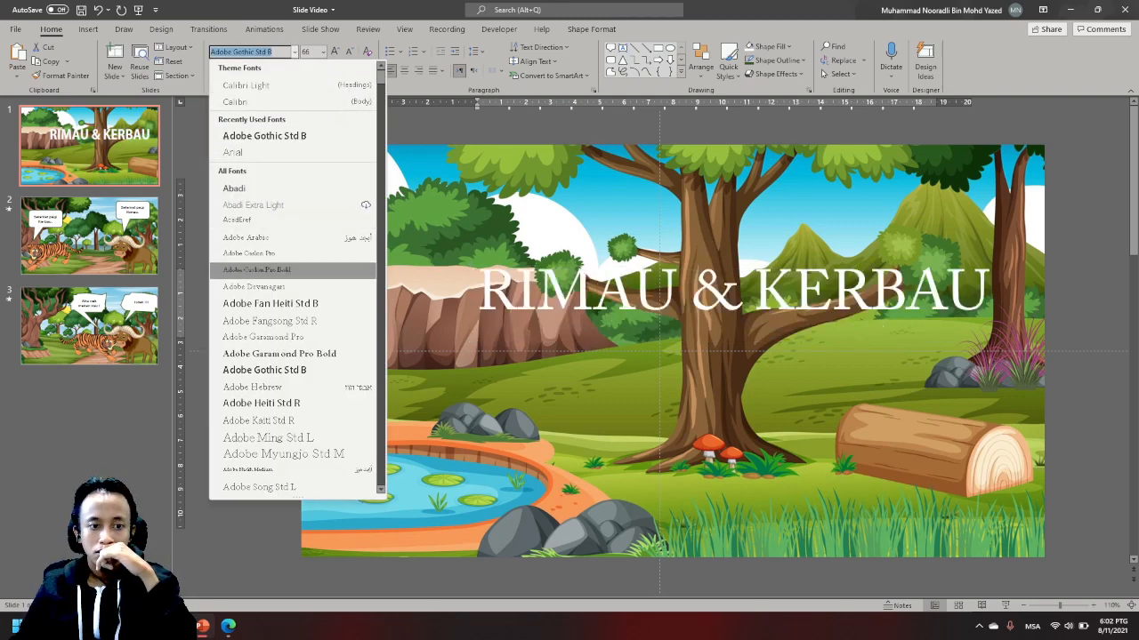
scroll(267, 267, down, 10)
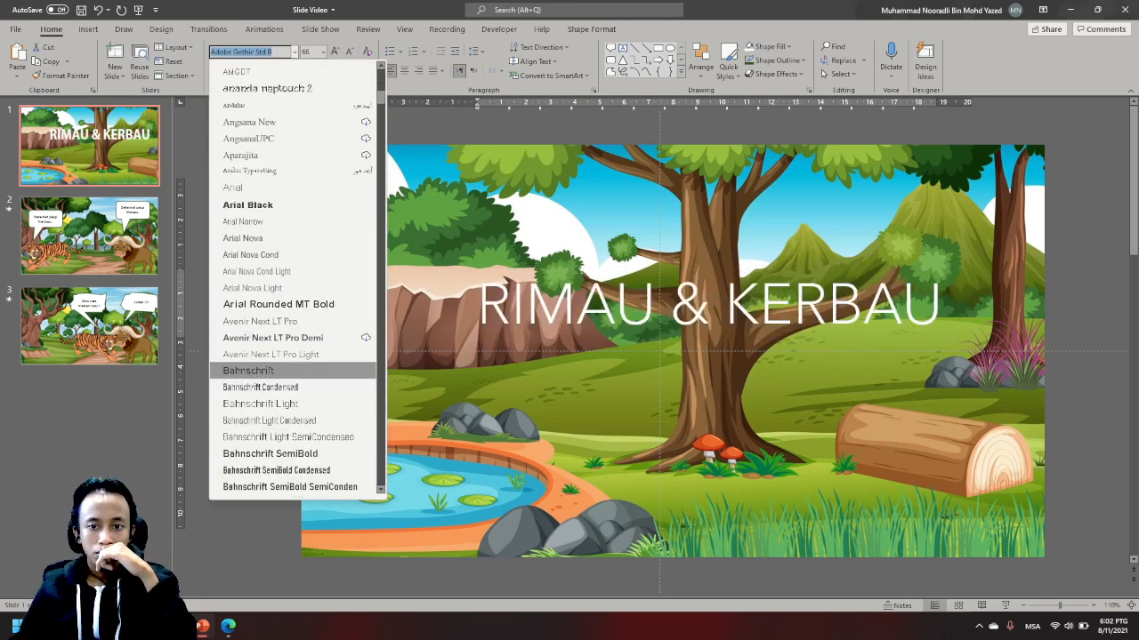
scroll(267, 383, down, 7)
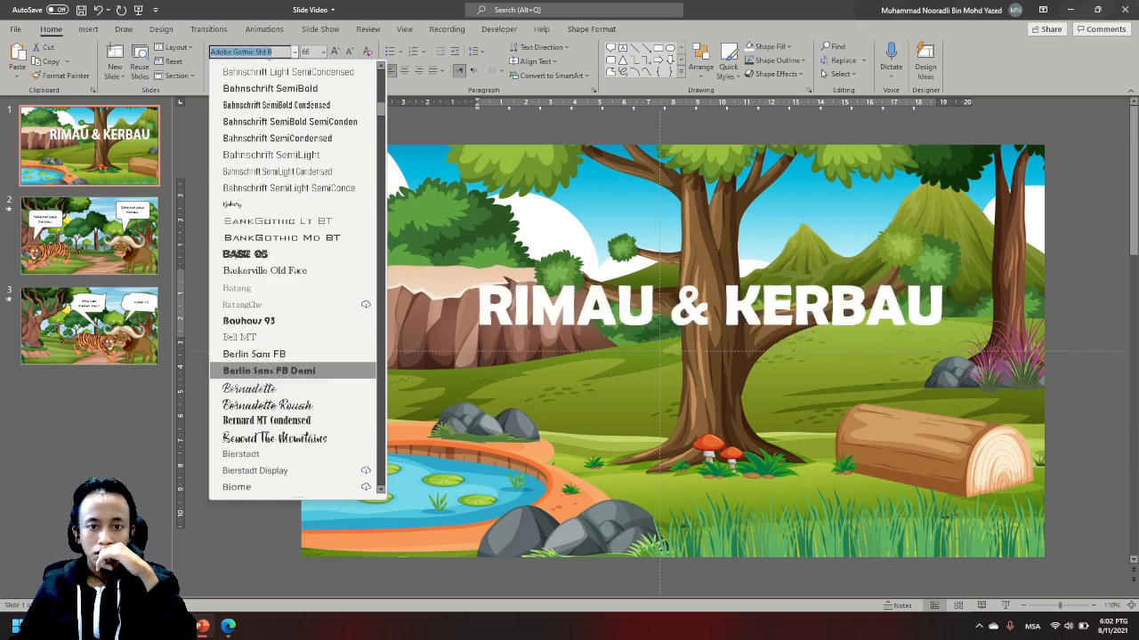
click(268, 370)
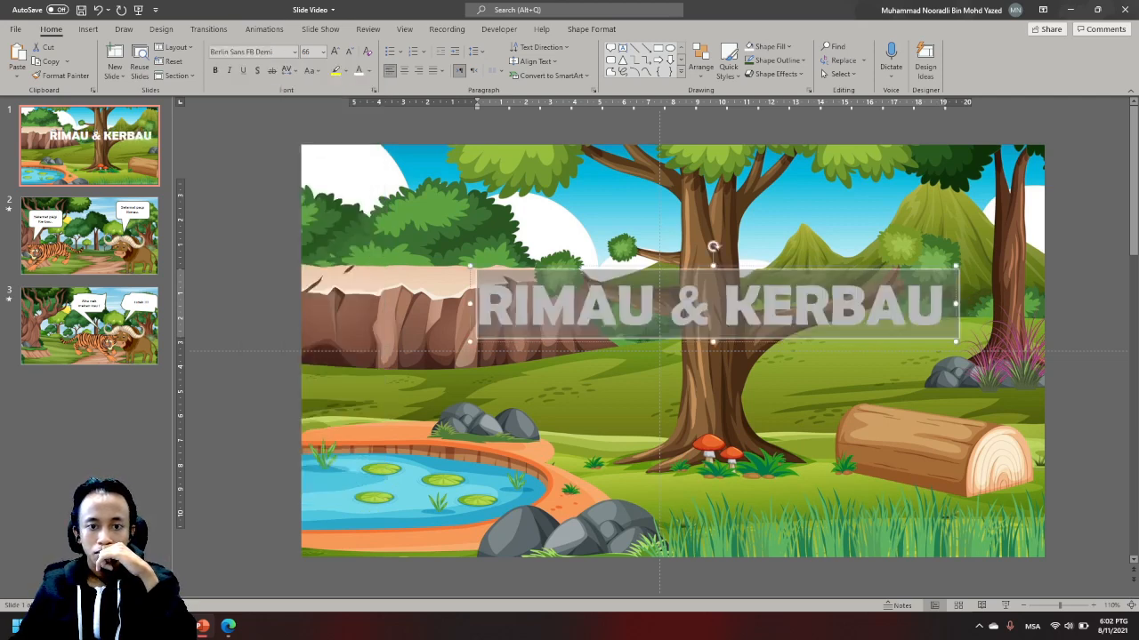
mouse_move(741, 363)
mouse_down()
mouse_move(719, 361)
mouse_move(726, 368)
mouse_up()
key(ctrl+z)
click(723, 307)
key(ctrl+z)
- Center the "RIMAU & KERBAU" title horizontally on the slide and select all of its text
click(761, 307)
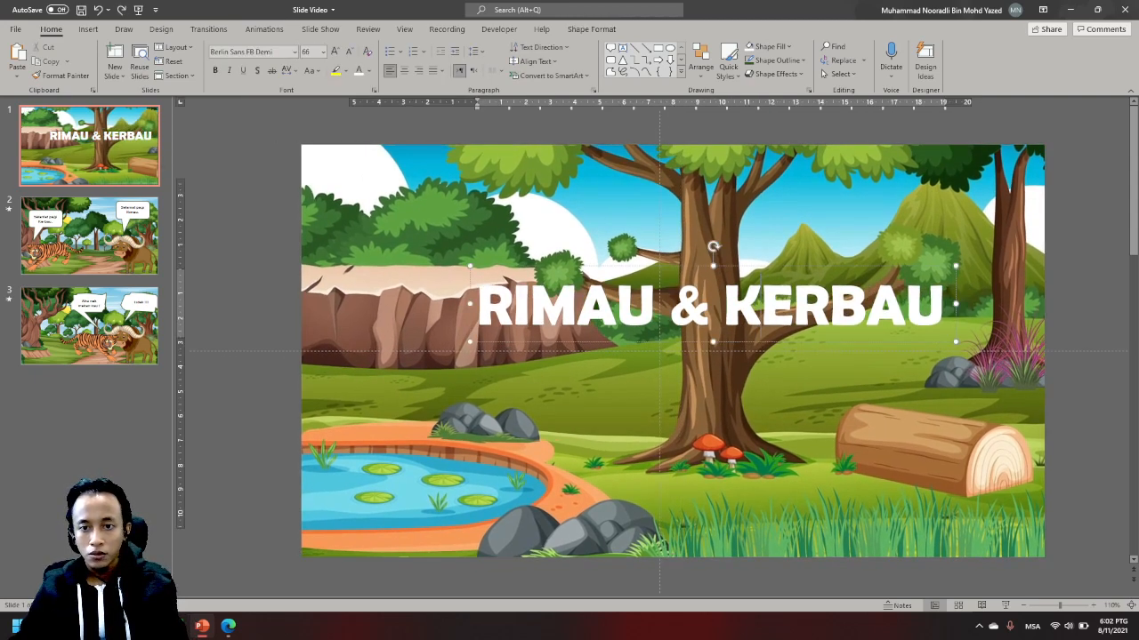
drag(731, 266, 697, 273)
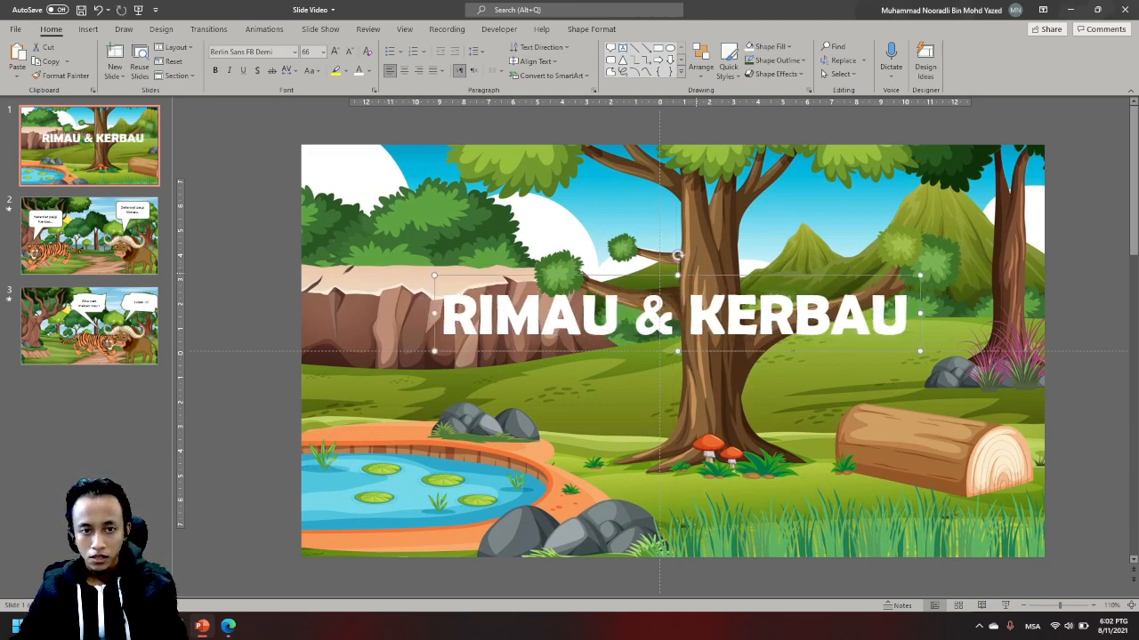
click(592, 29)
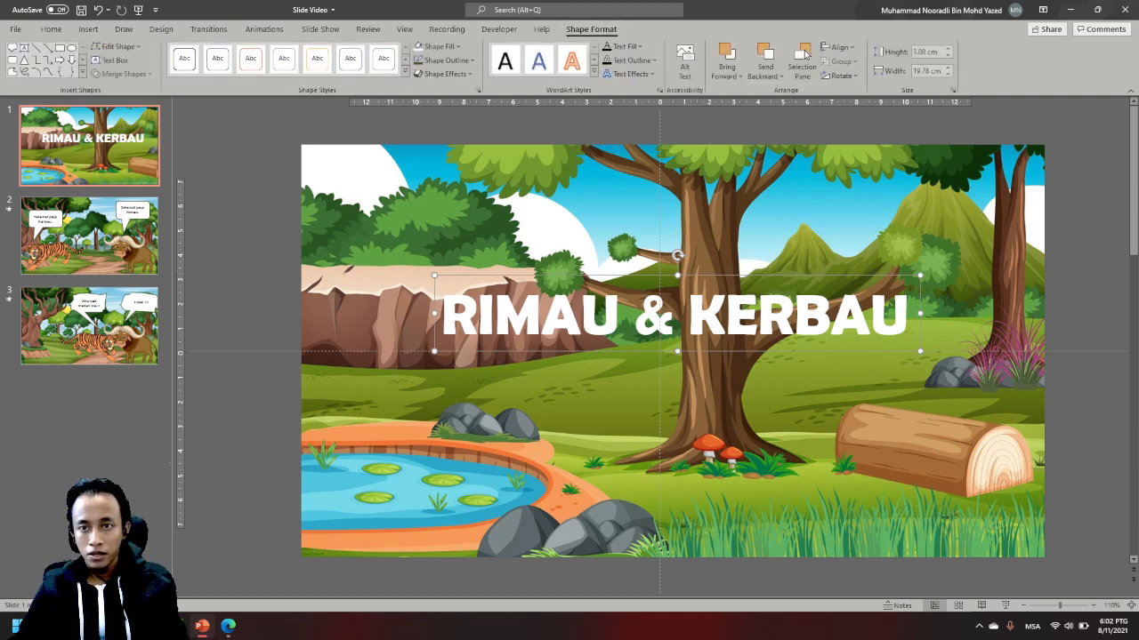
click(839, 47)
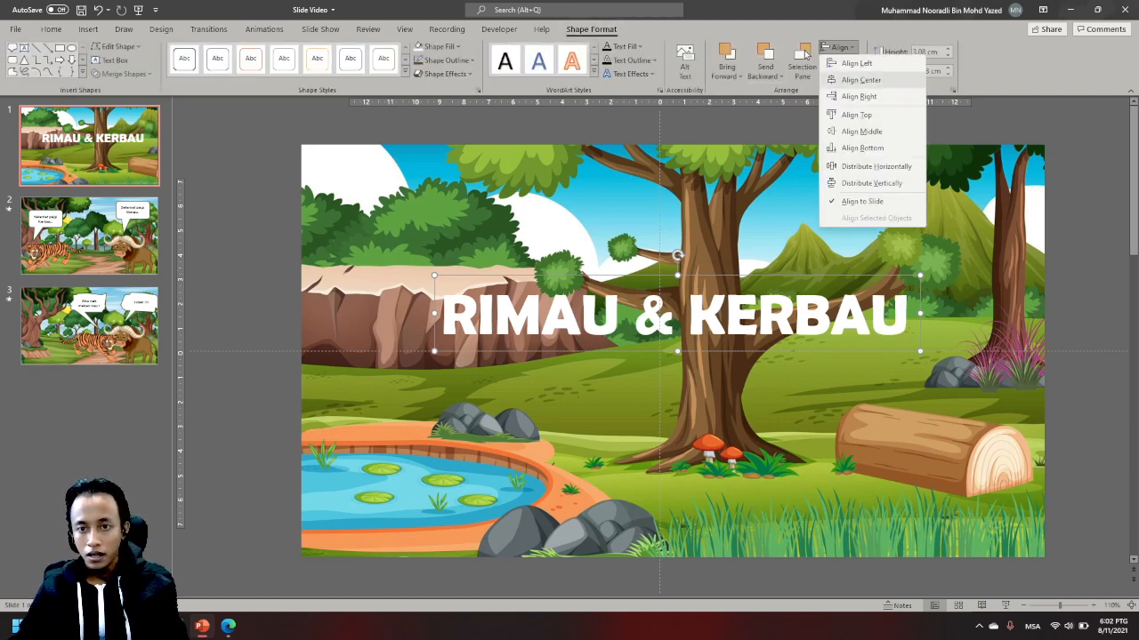
key(Return)
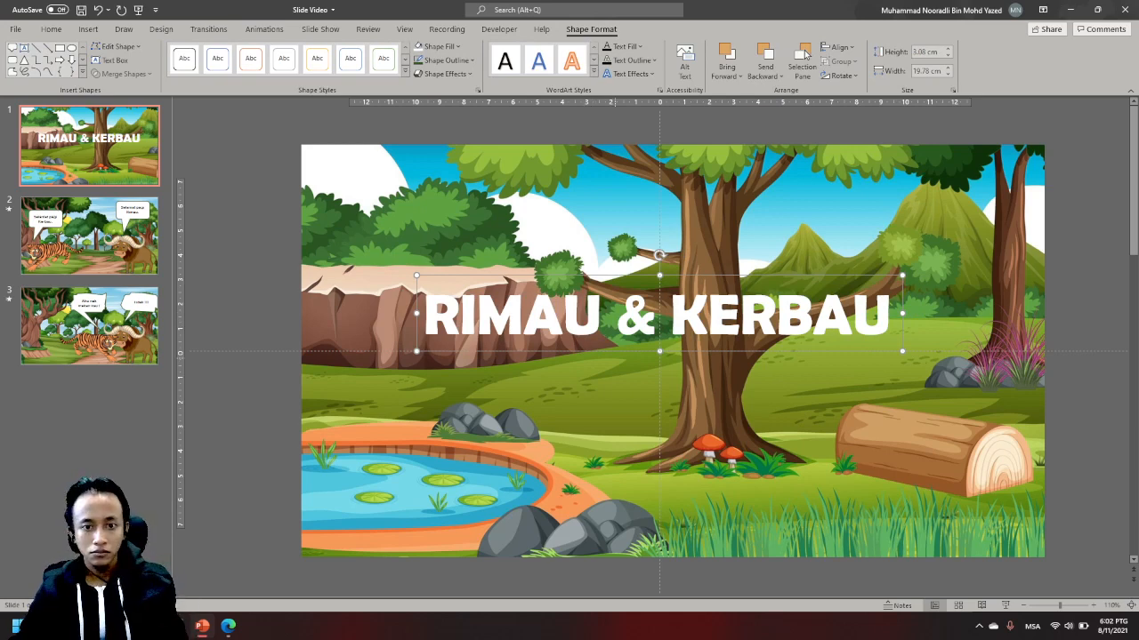
click(603, 307)
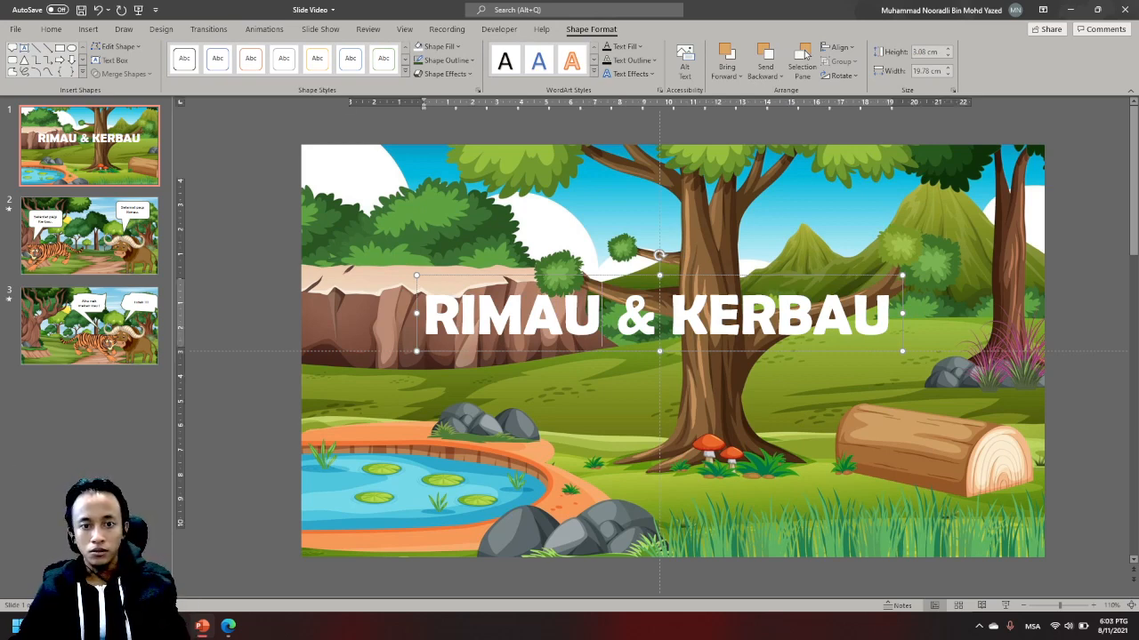
key(ctrl+a)
click(438, 47)
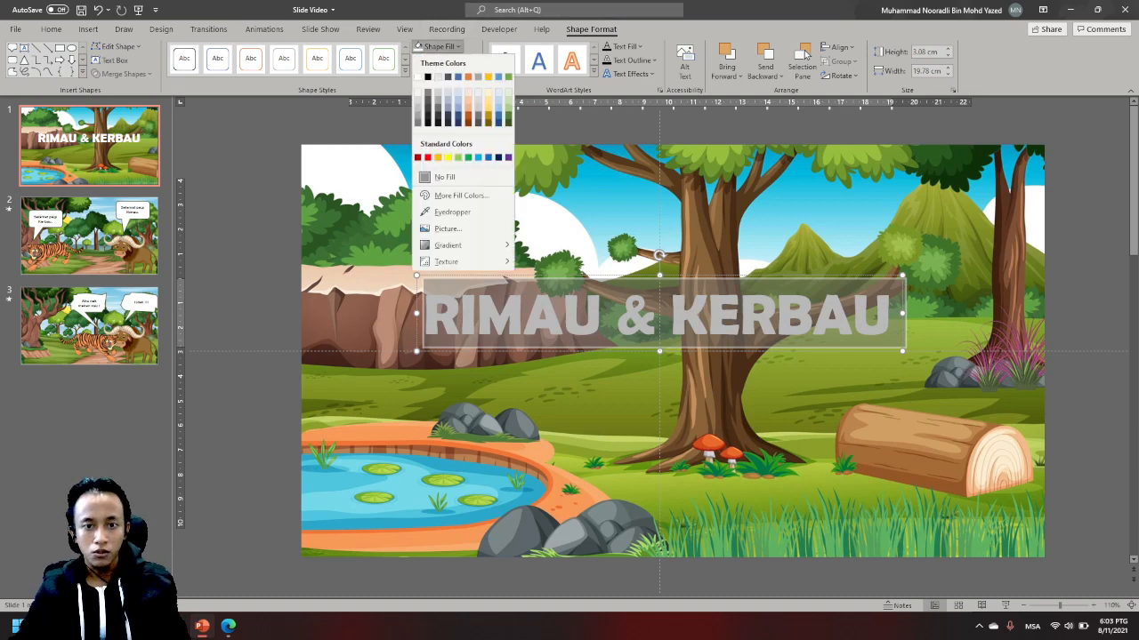
key(Escape)
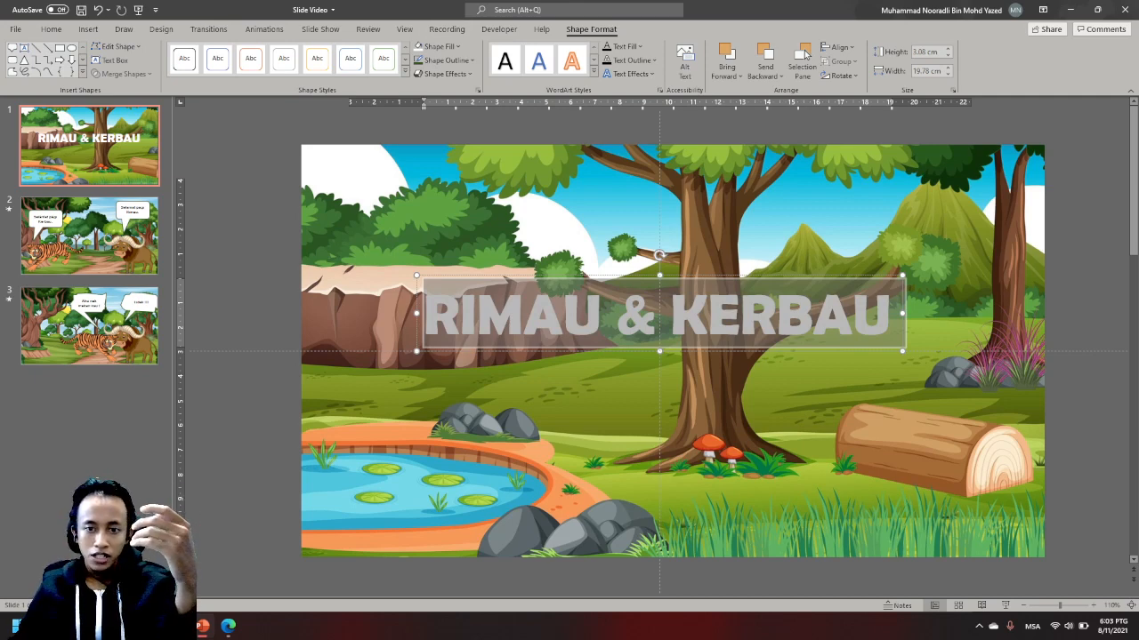
click(437, 46)
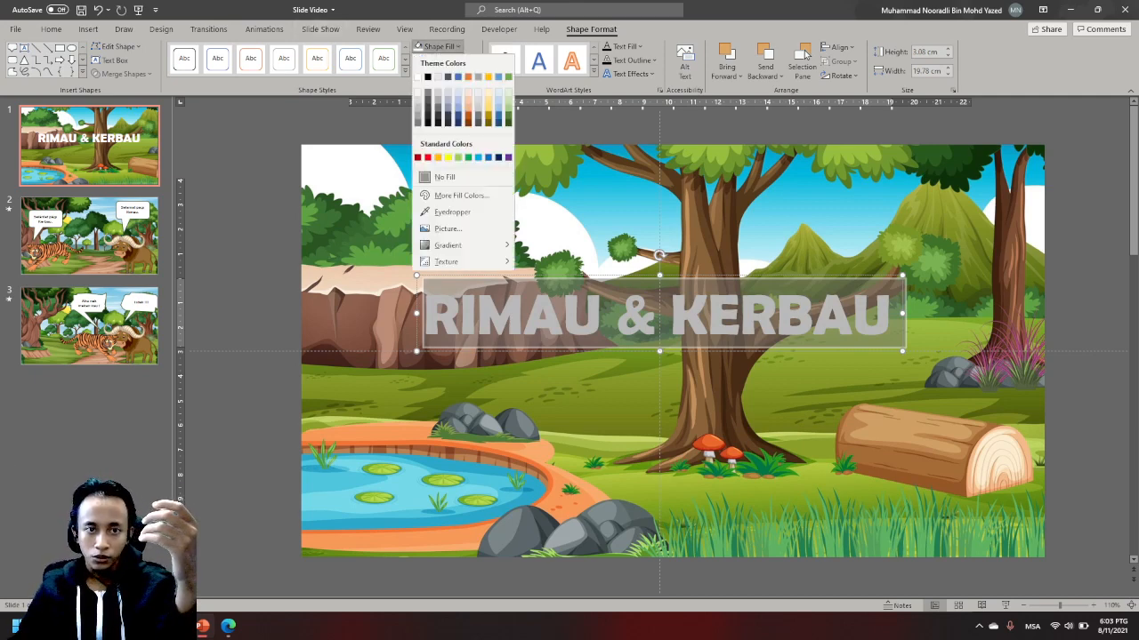
click(440, 46)
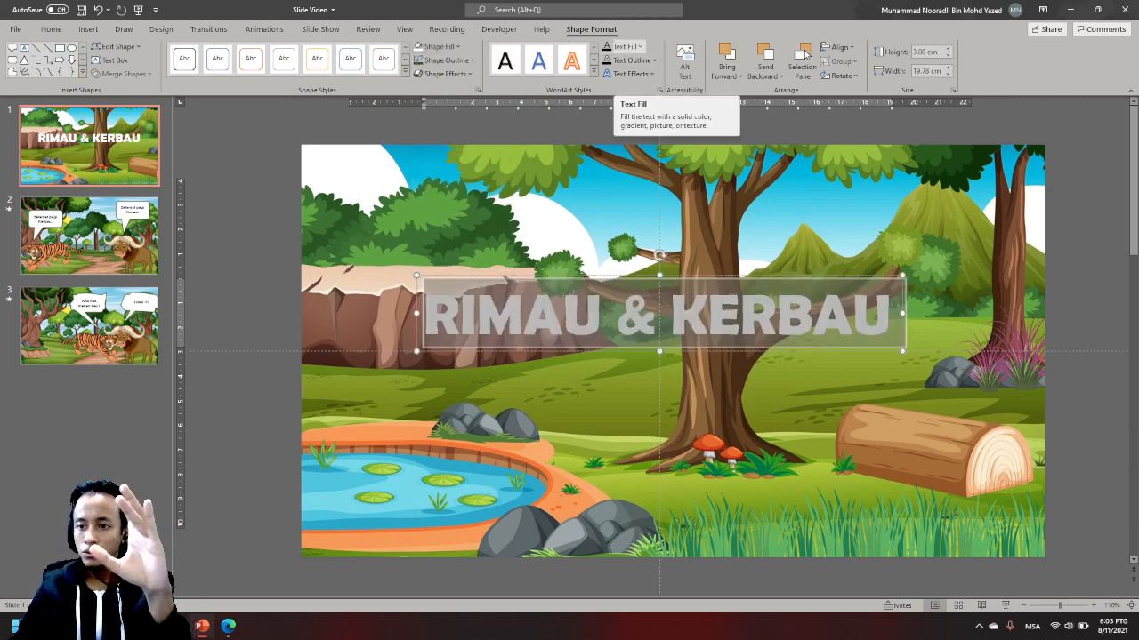
- Set the fill colour of the title text to yellow
click(628, 46)
click(628, 46)
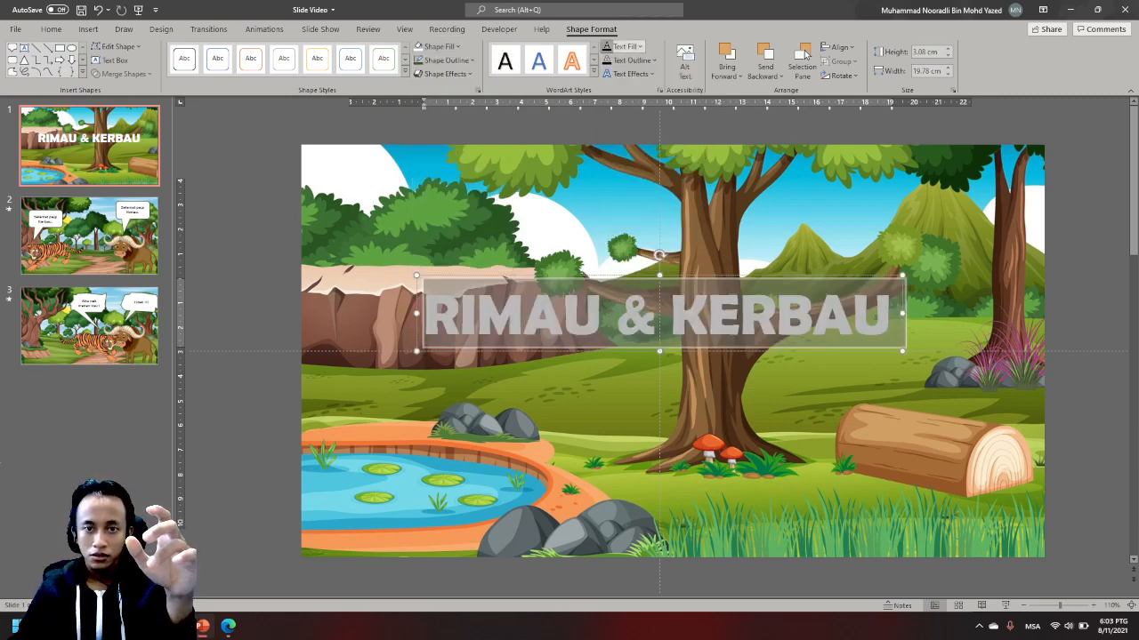
click(628, 47)
click(636, 157)
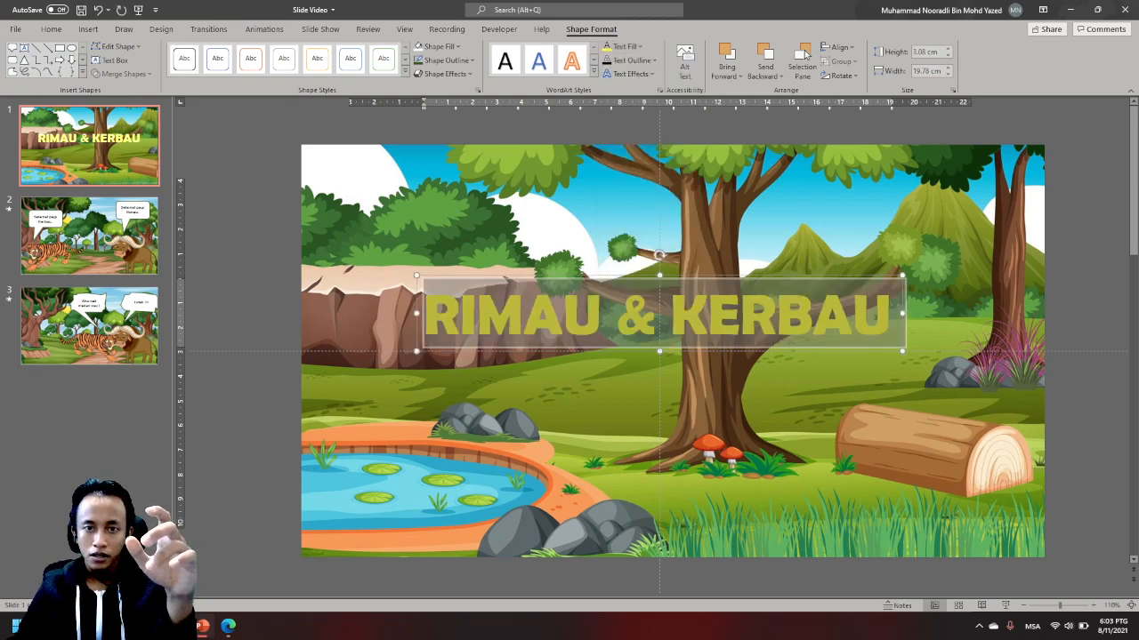
- Try a white outline on the yellow title text
click(630, 61)
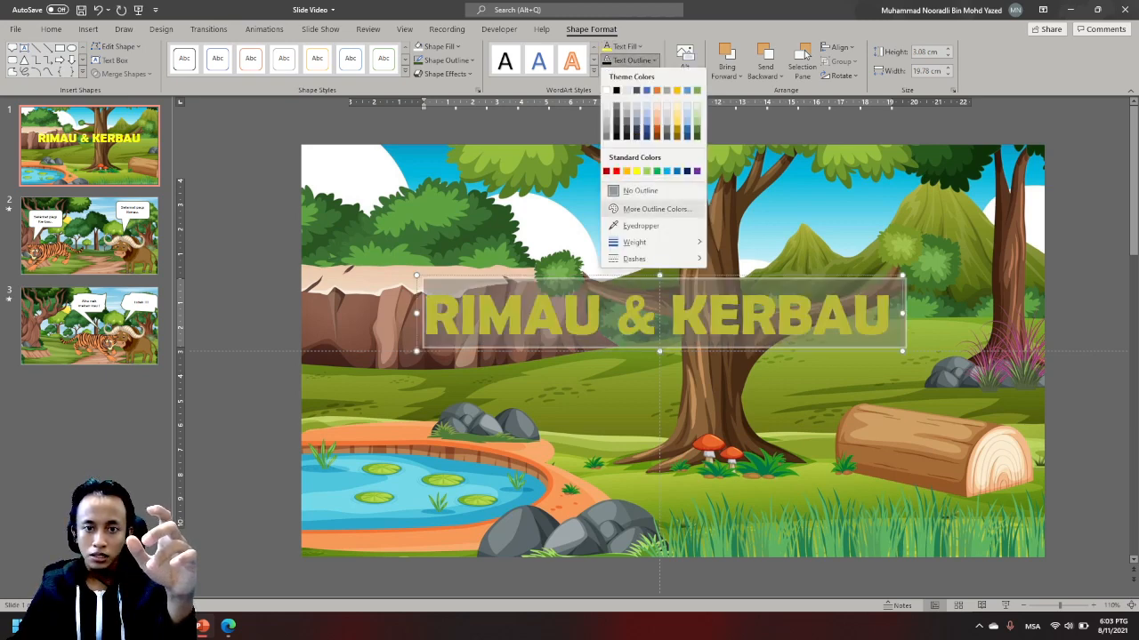
mouse_move(634, 242)
click(607, 91)
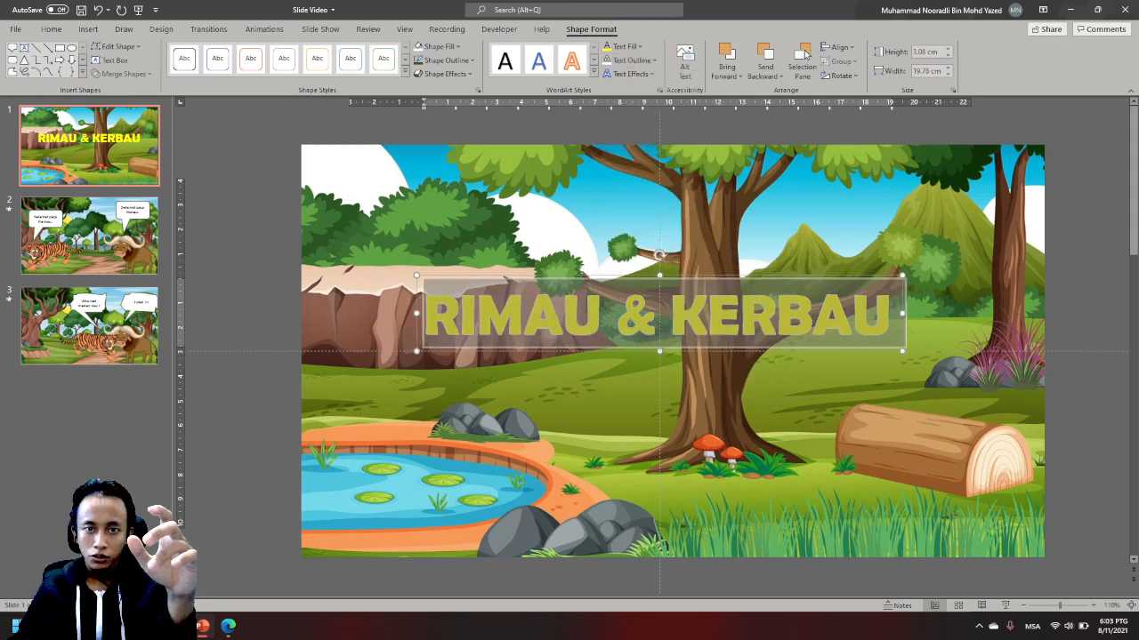
- Give the title text a black outline with a weight of 2¼ pt
click(630, 60)
click(615, 91)
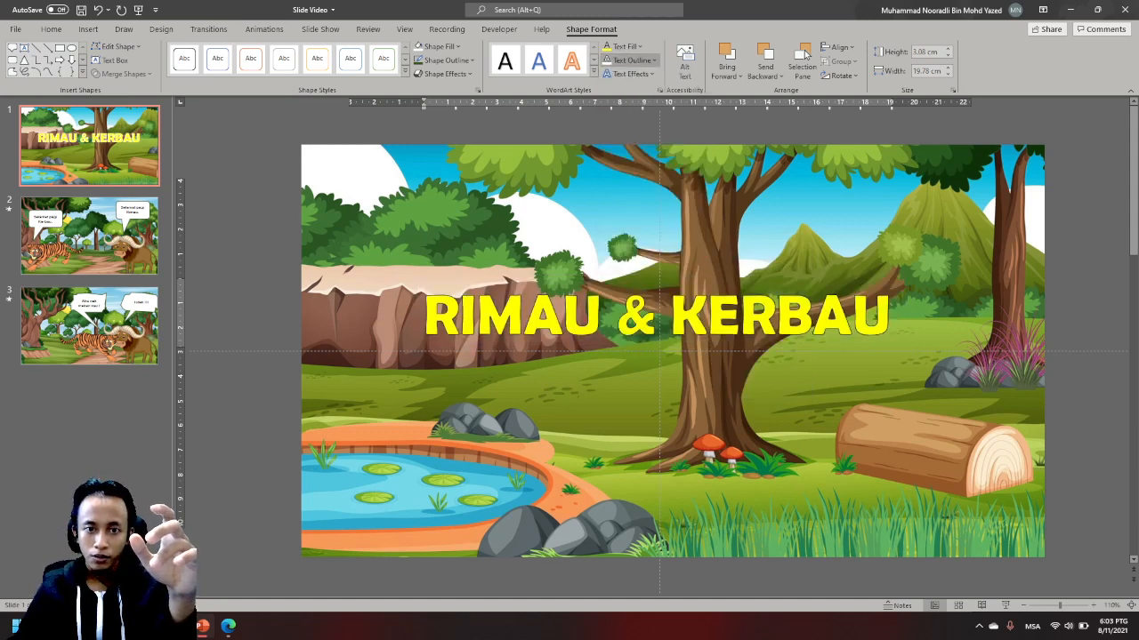
click(630, 60)
mouse_move(634, 242)
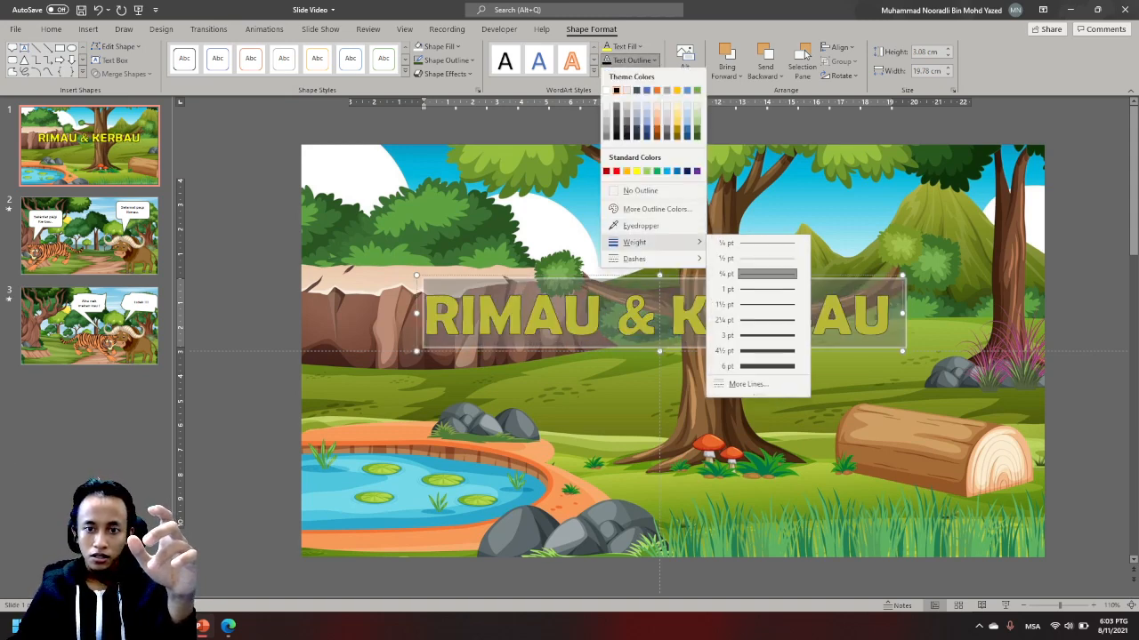
click(755, 319)
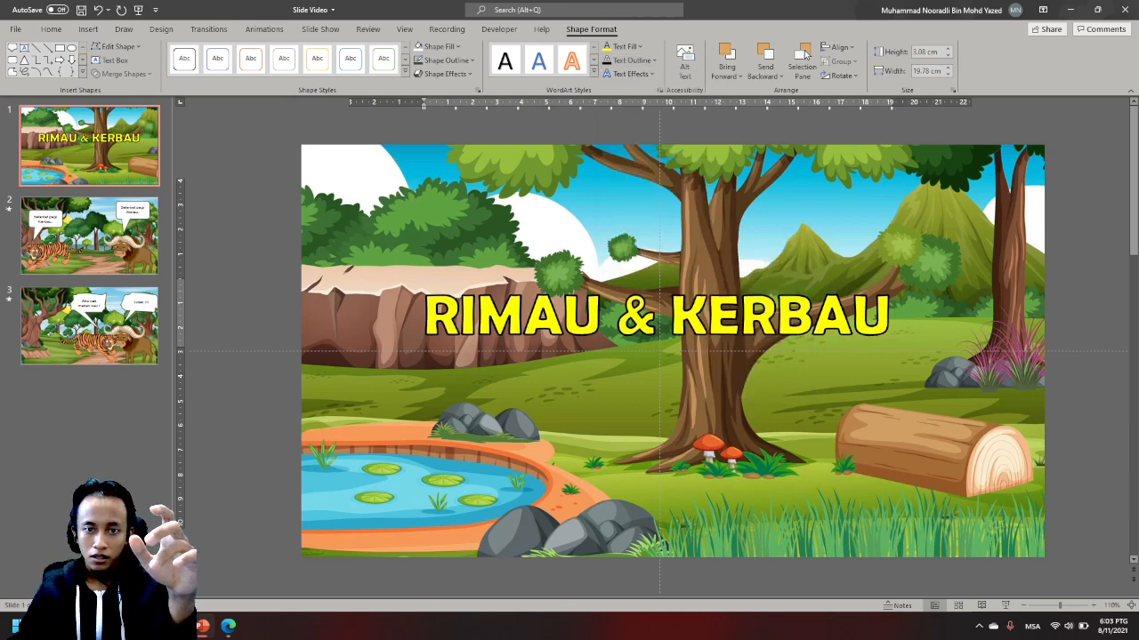
click(630, 61)
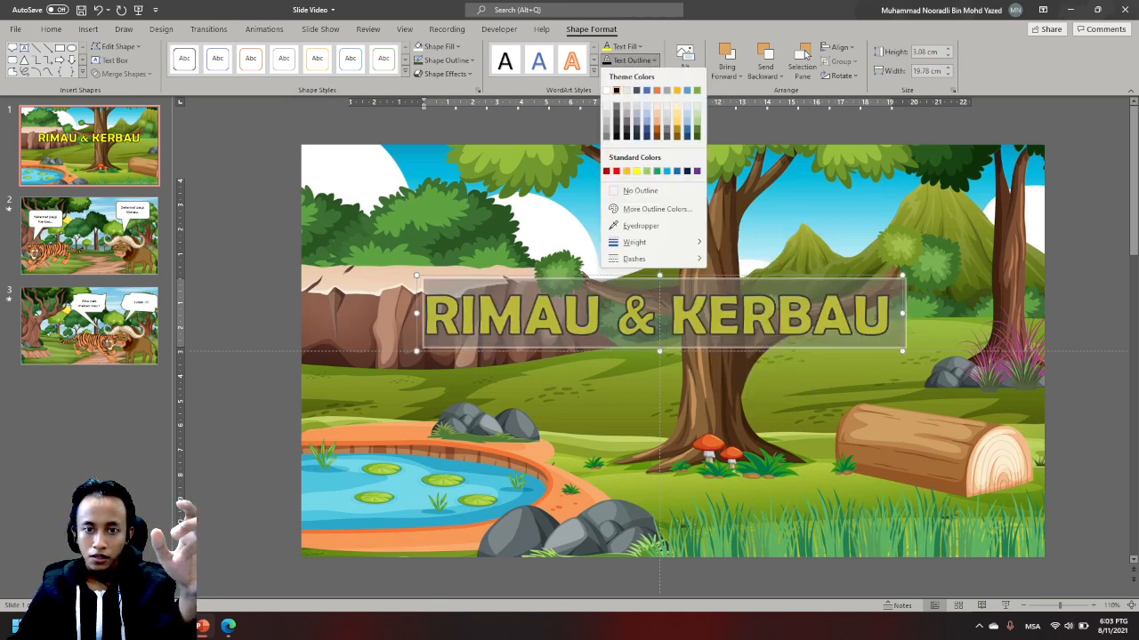
click(630, 60)
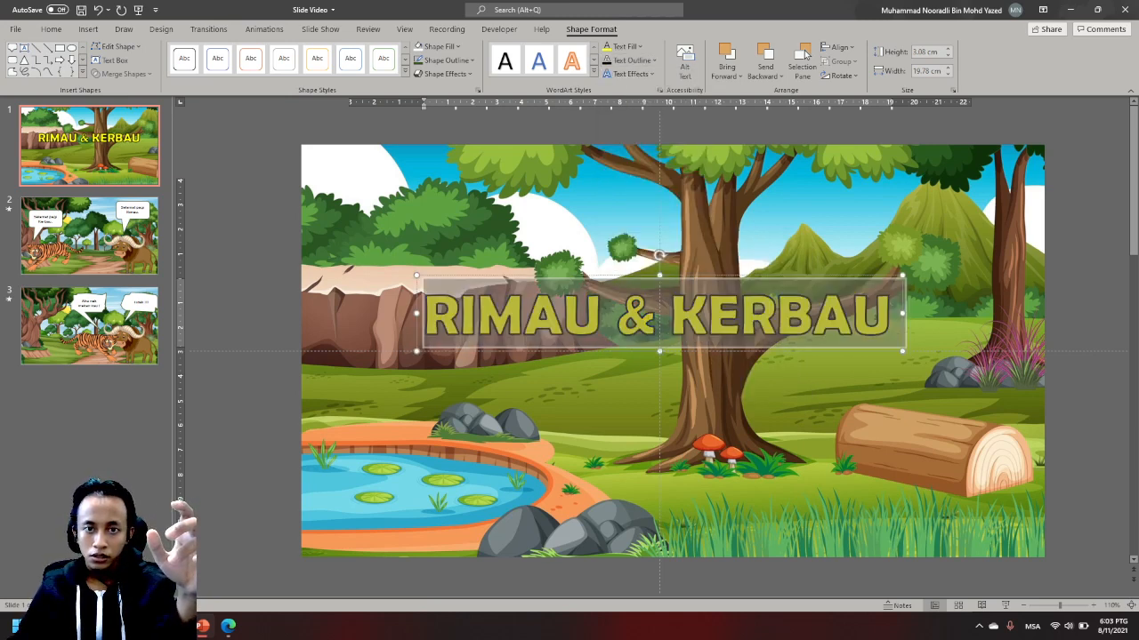
- Apply the Square warp transform to the title text so it fills its text box
click(630, 74)
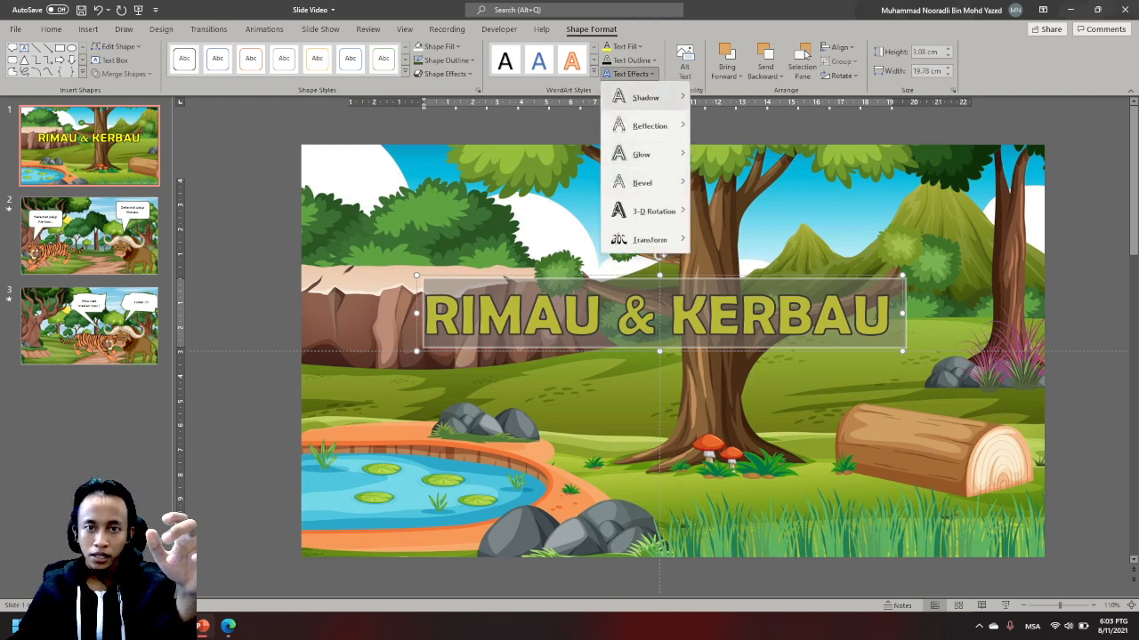
mouse_move(645, 96)
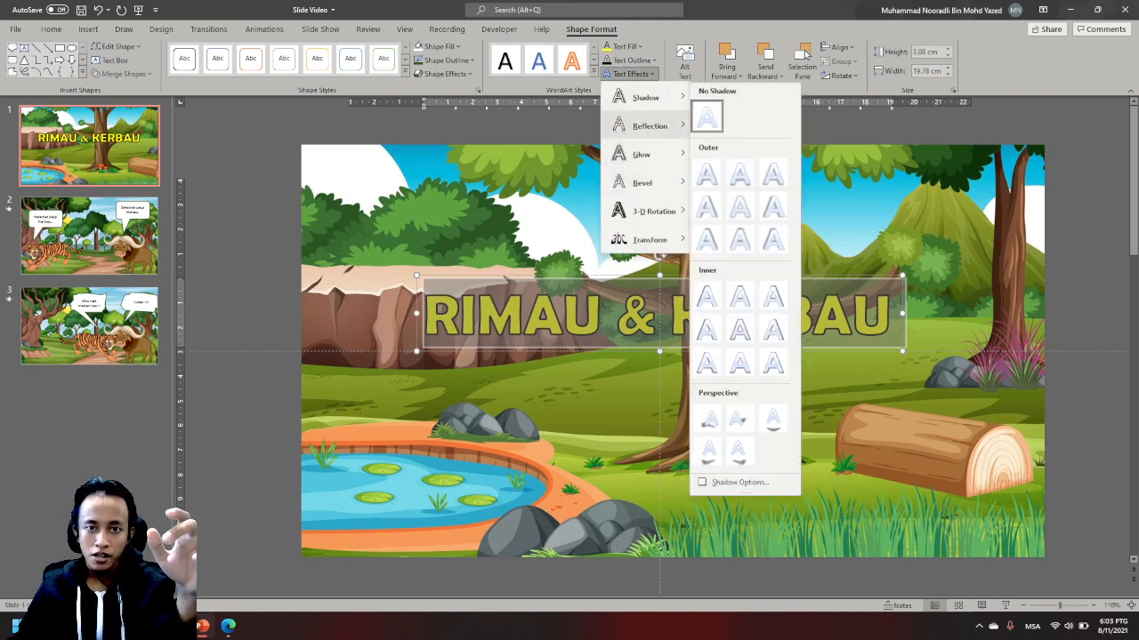
mouse_move(642, 182)
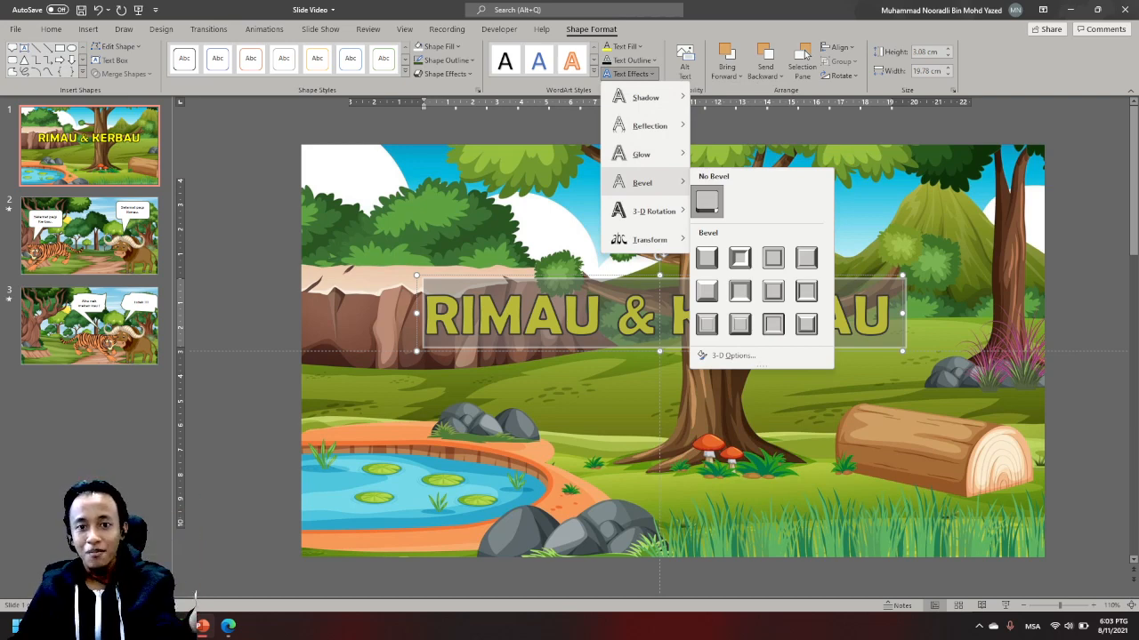
mouse_move(645, 239)
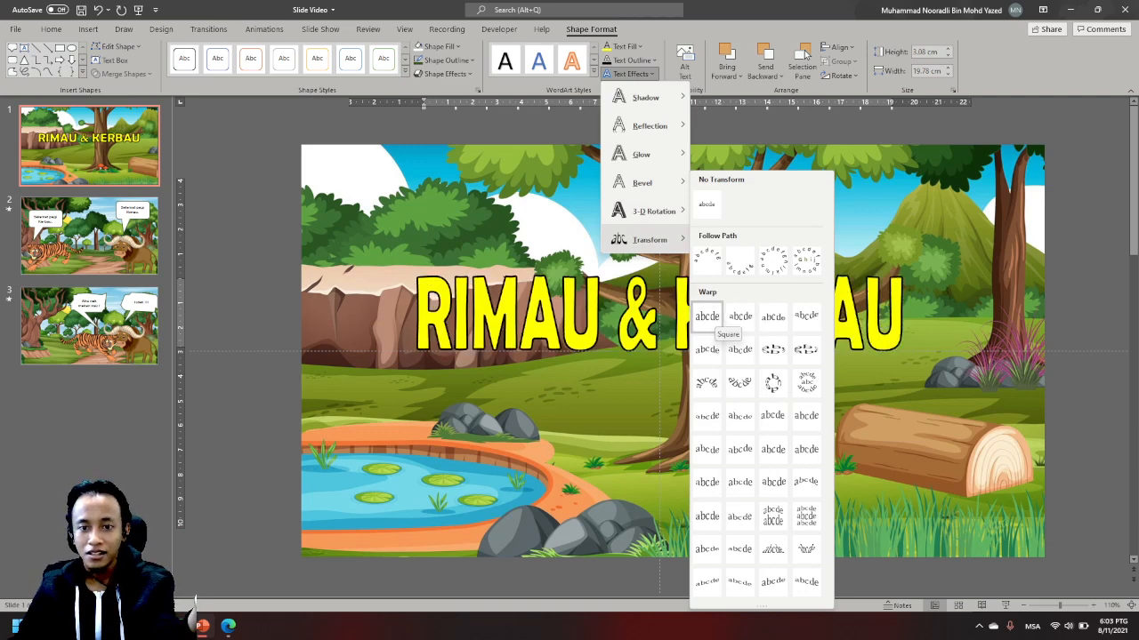
click(707, 317)
click(631, 74)
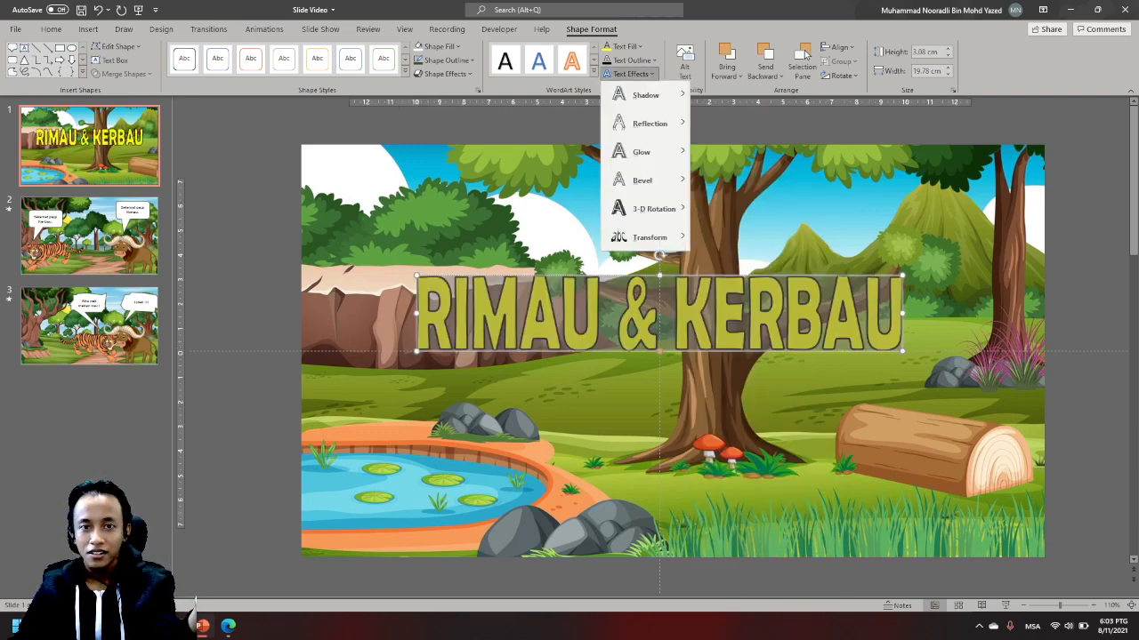
click(638, 47)
click(637, 46)
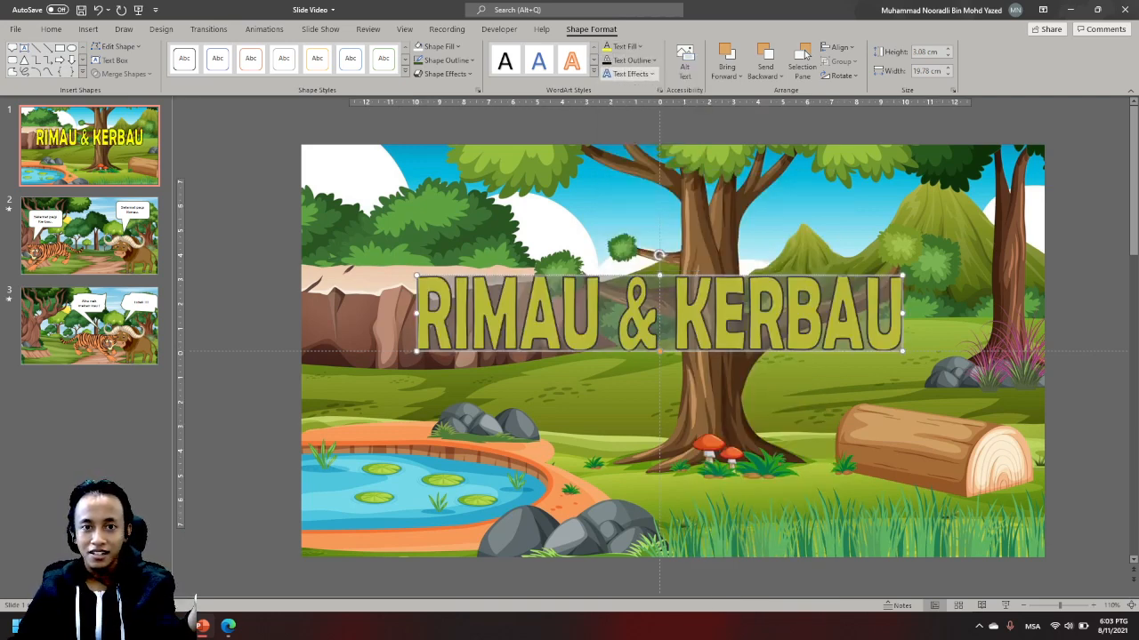
click(631, 74)
mouse_move(649, 240)
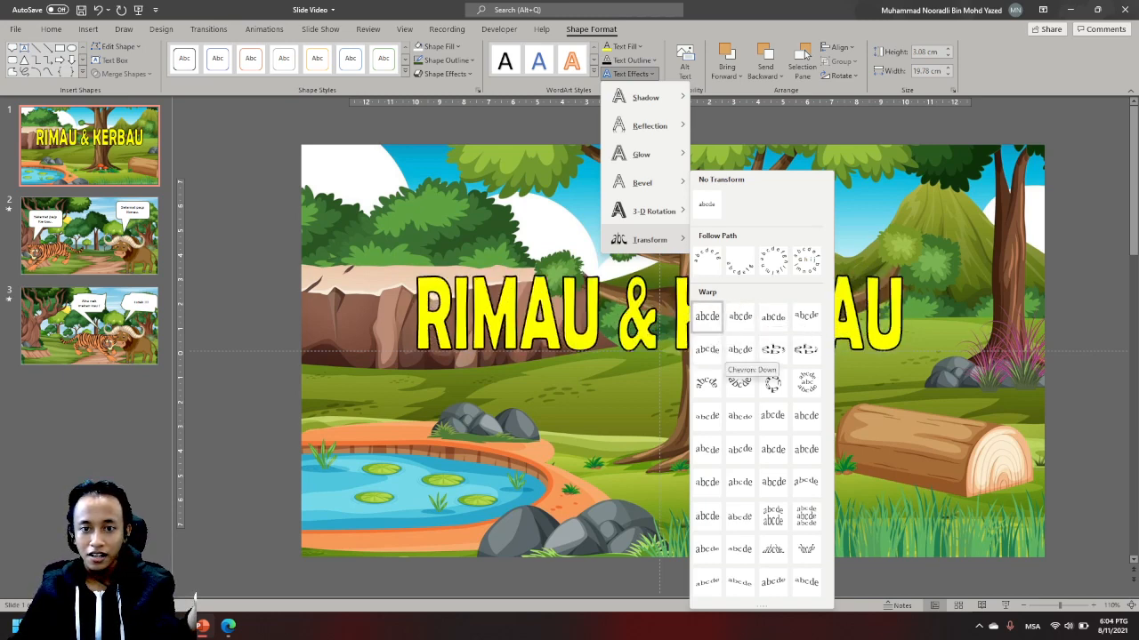
click(739, 350)
- Apply the first bevel preset and the 5 point gold glow variation to the title text
click(629, 74)
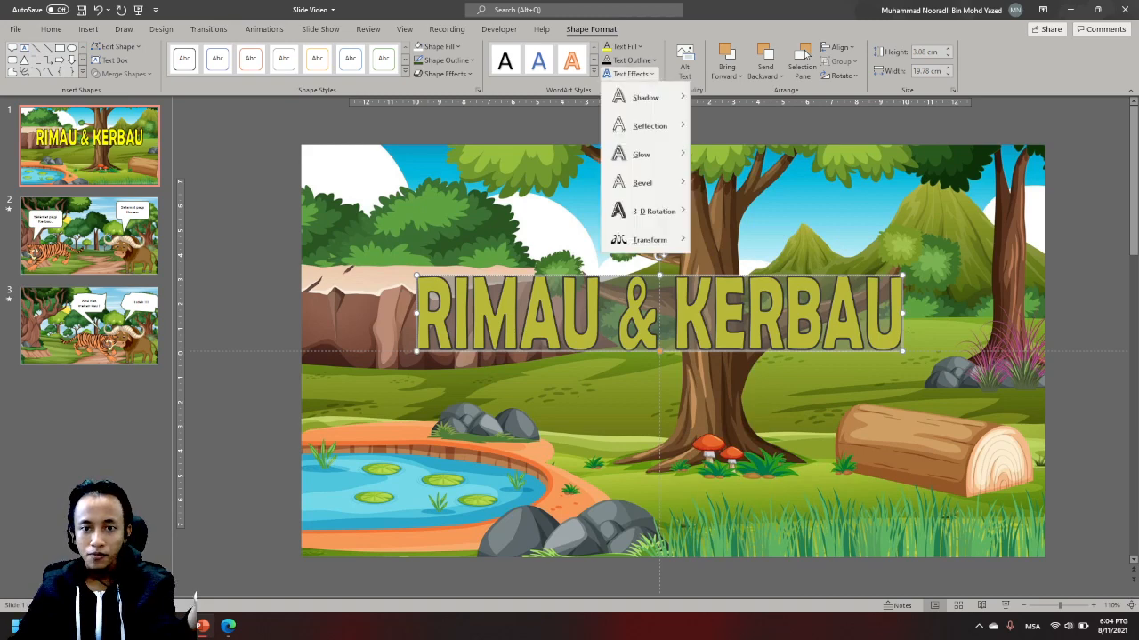
mouse_move(642, 182)
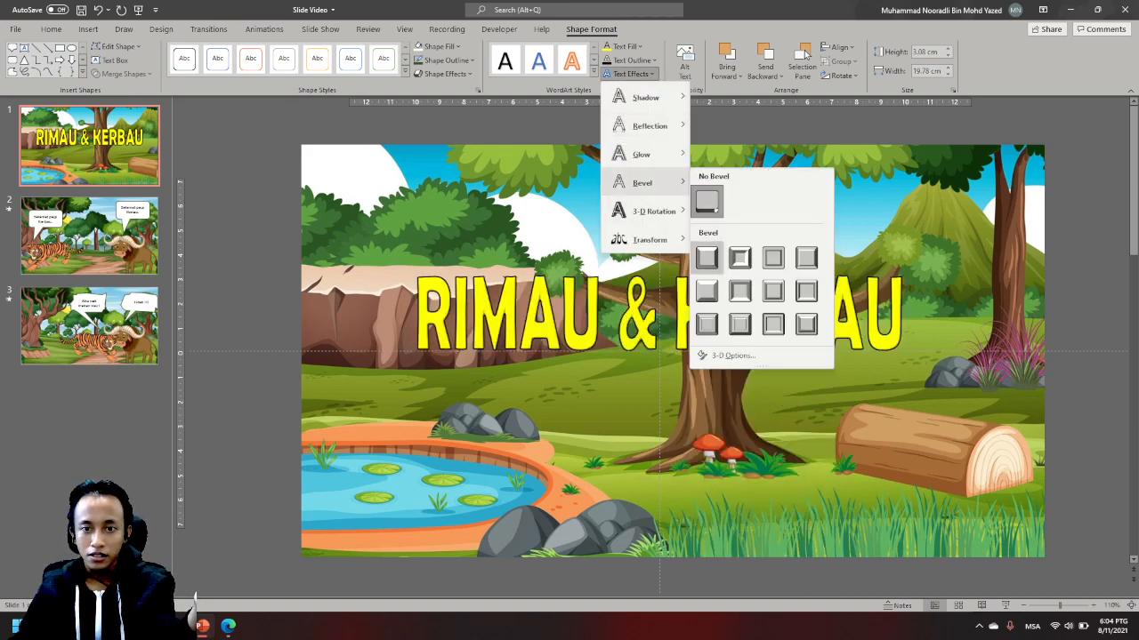
click(707, 258)
click(630, 74)
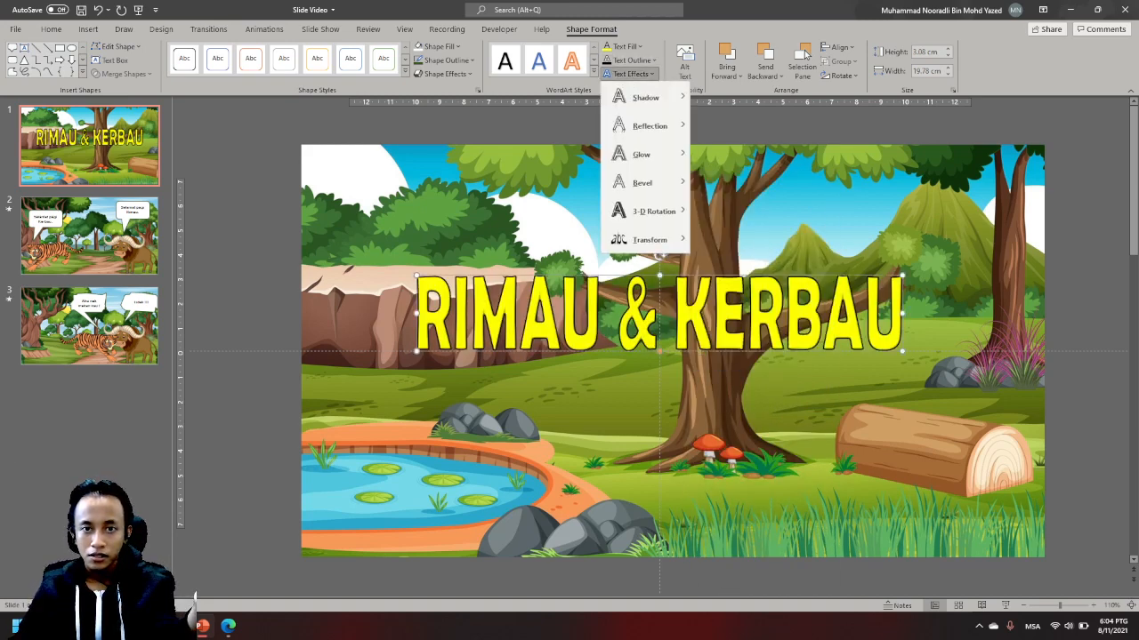
mouse_move(641, 154)
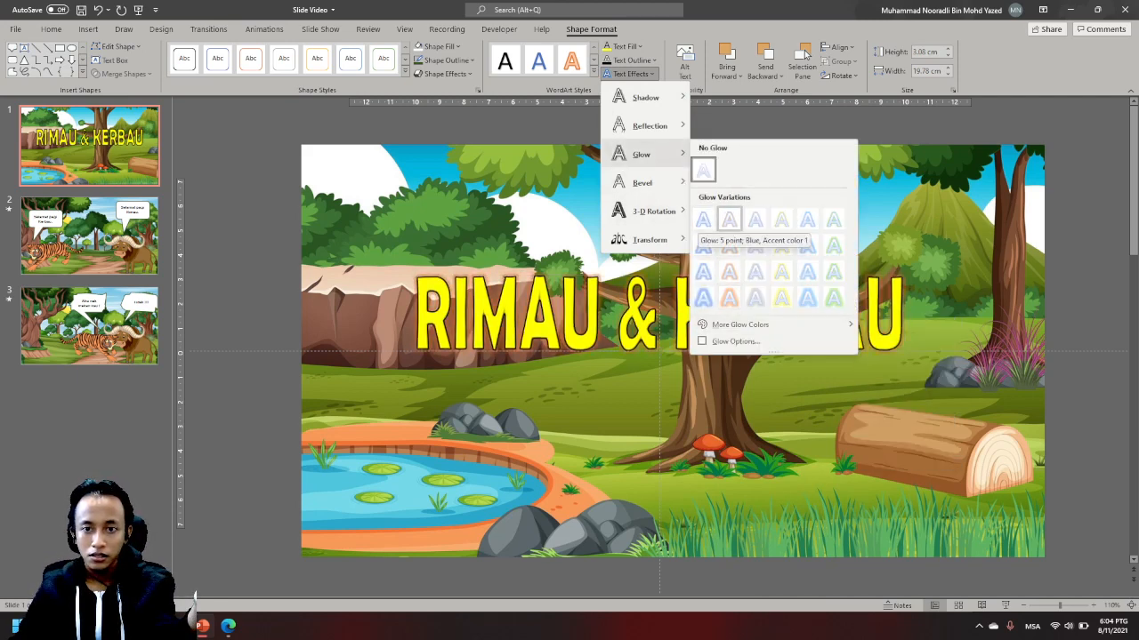
click(781, 219)
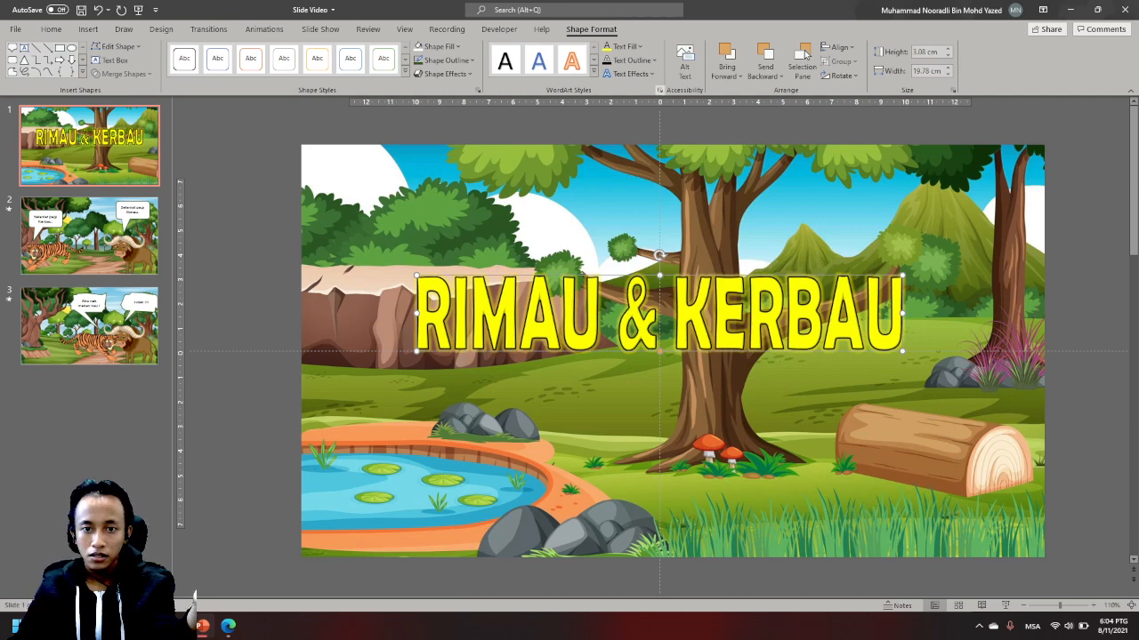
- Add the first reflection variation to the title text
click(631, 59)
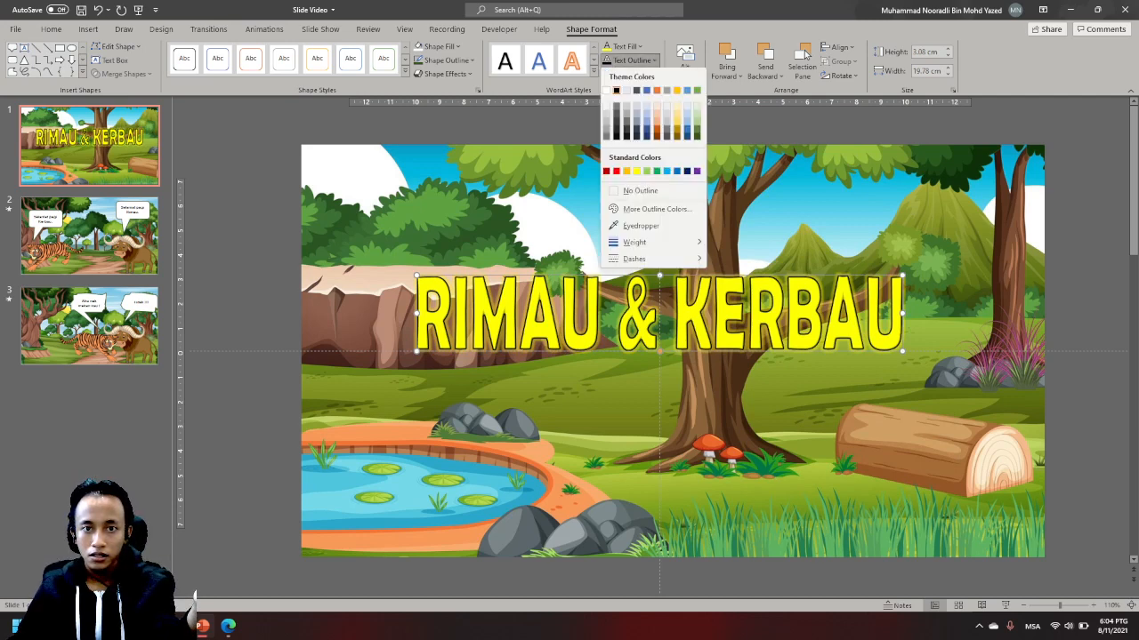
click(630, 60)
click(630, 74)
mouse_move(649, 125)
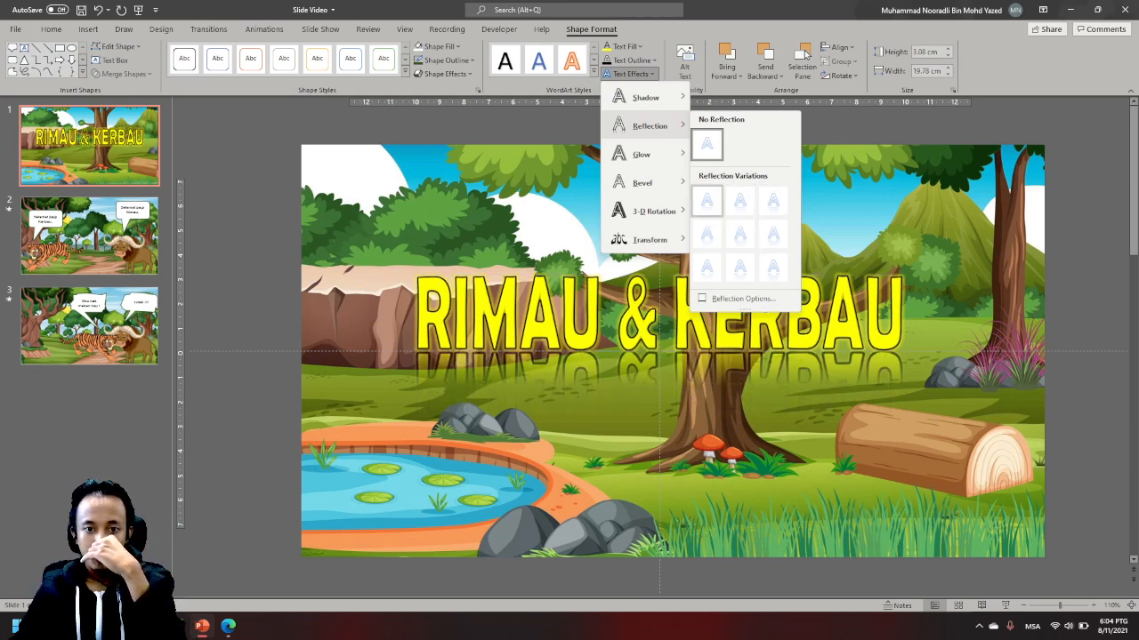
click(706, 201)
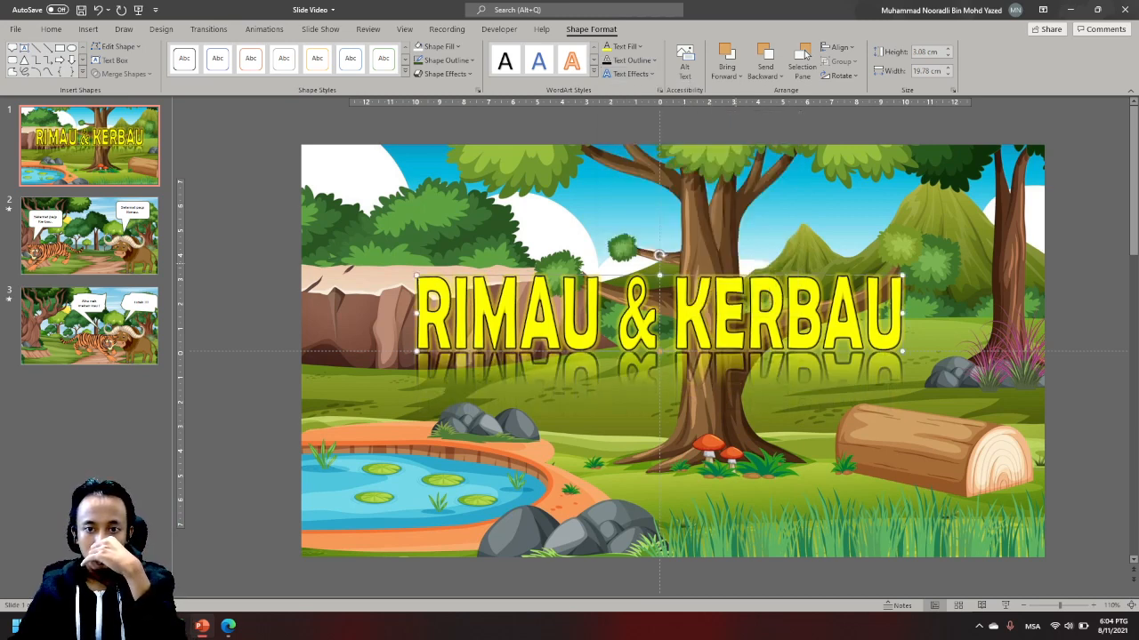
- Nudge the title down slightly toward the vertical middle of the slide
key(Down)
key(Down)
key(Down)
key(Down)
key(Down)
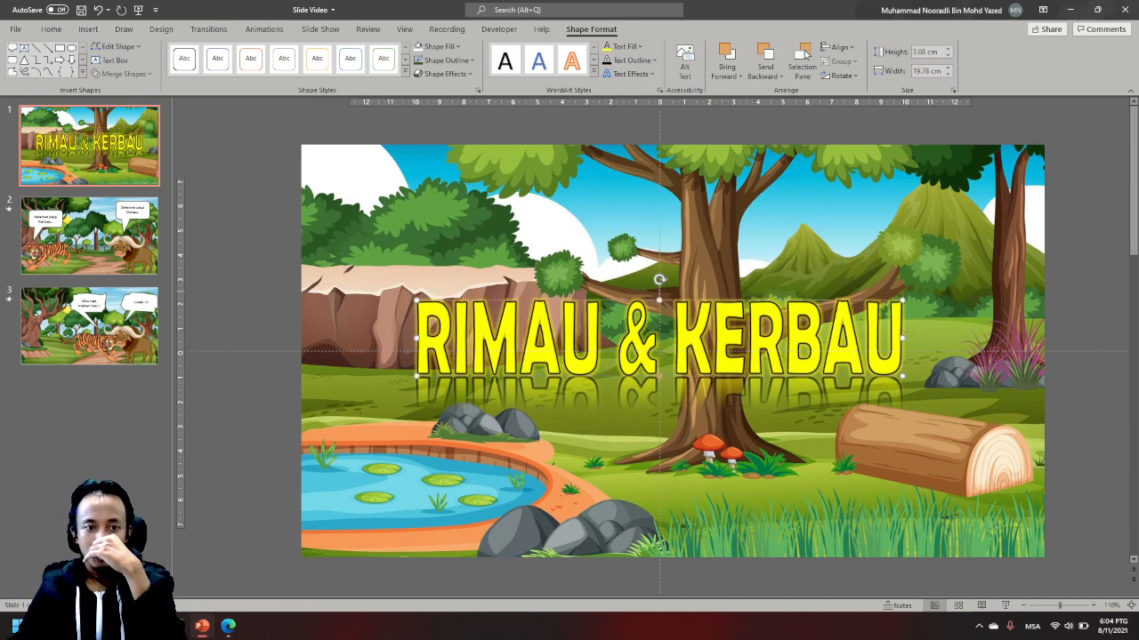
- Add the buffalo and Tiger-Png-Clipart-19 pictures from the SLide Video folder to the title slide
key(Escape)
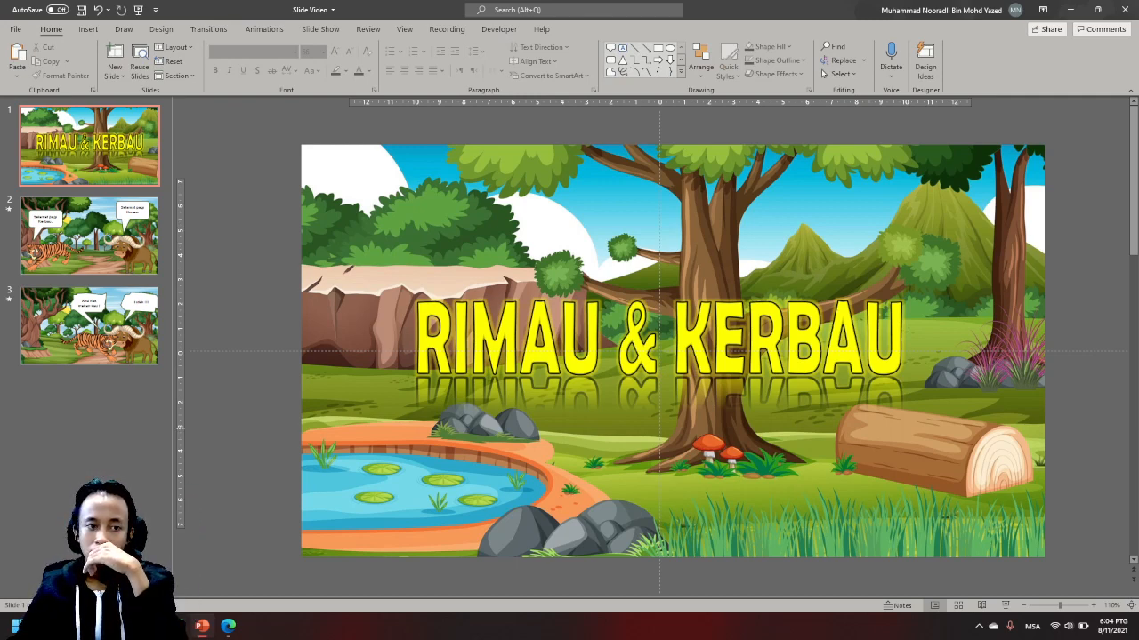
click(228, 626)
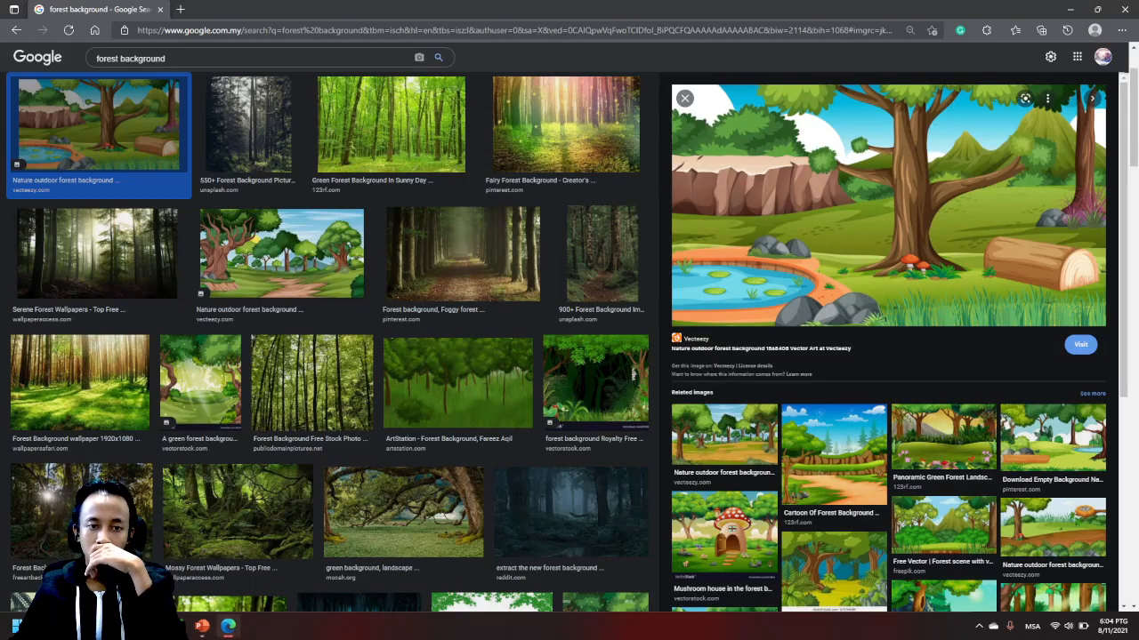
click(229, 626)
click(175, 626)
click(409, 349)
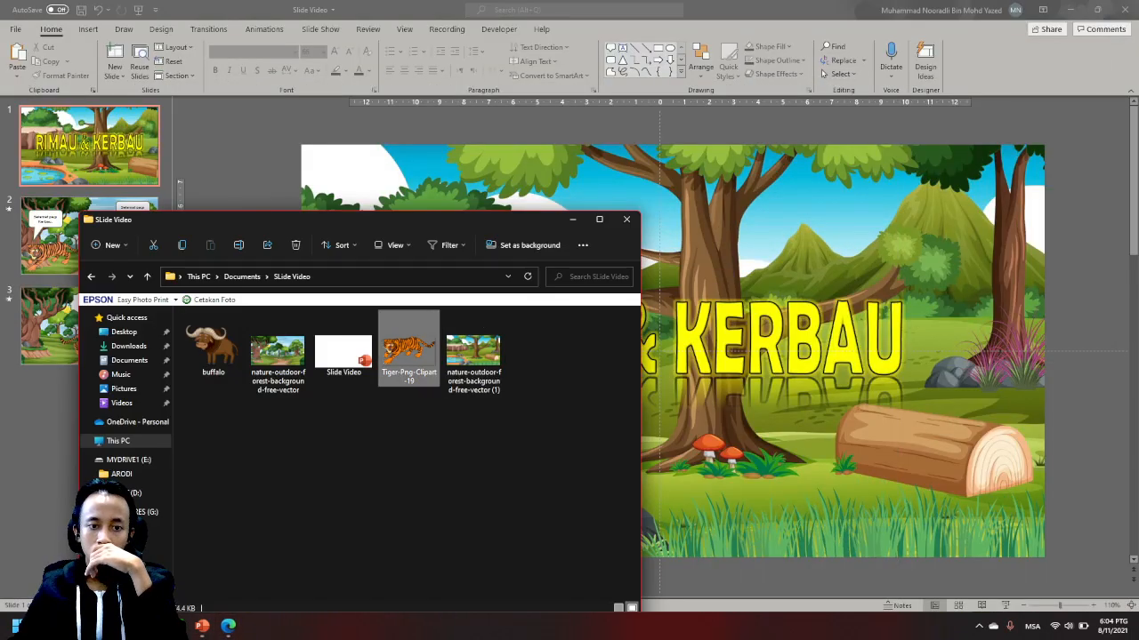
ctrl+click(214, 347)
drag(409, 350, 860, 326)
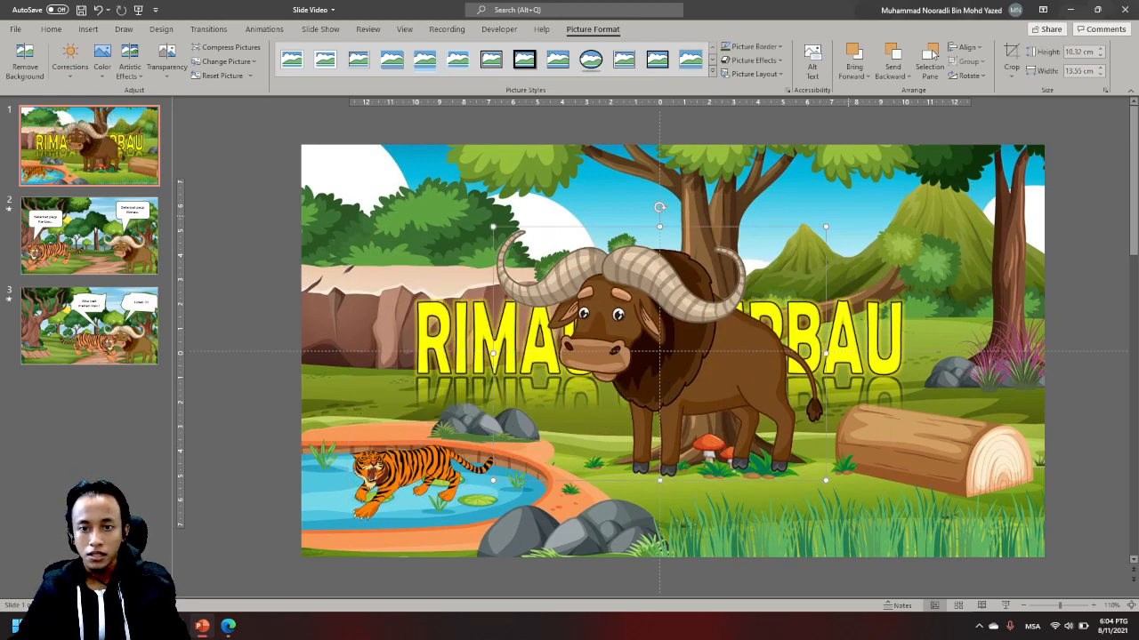
- Shrink the buffalo to about 4.44 × 5.83 cm by the log and enlarge the tiger to about 4.44 × 8.25 cm beside the pond
drag(826, 227, 637, 372)
drag(583, 435, 894, 475)
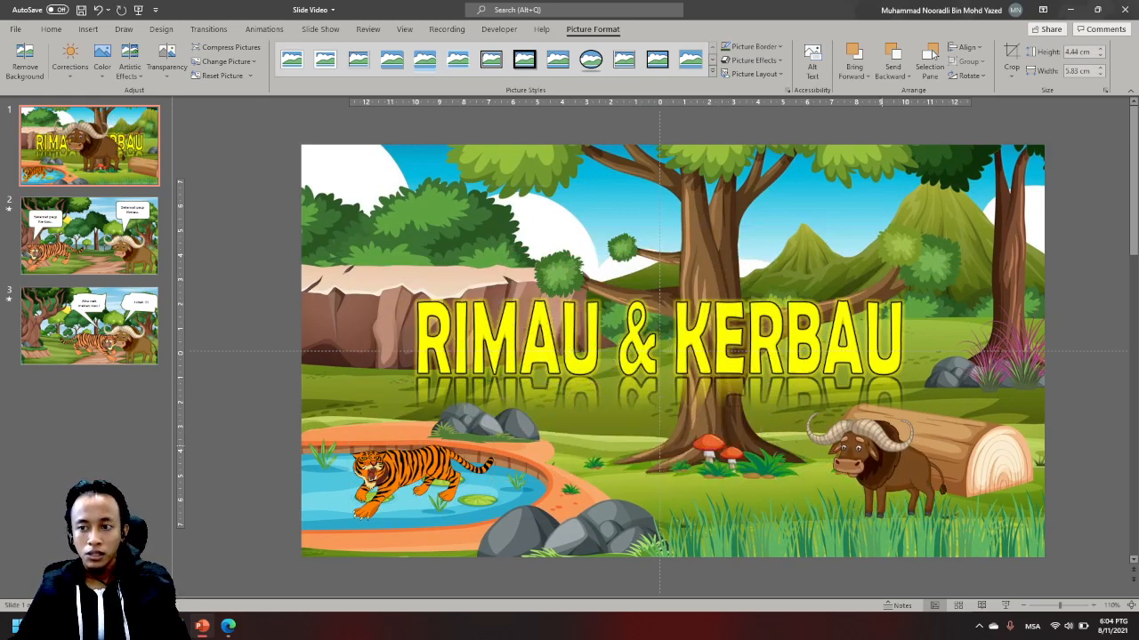
drag(414, 479, 545, 463)
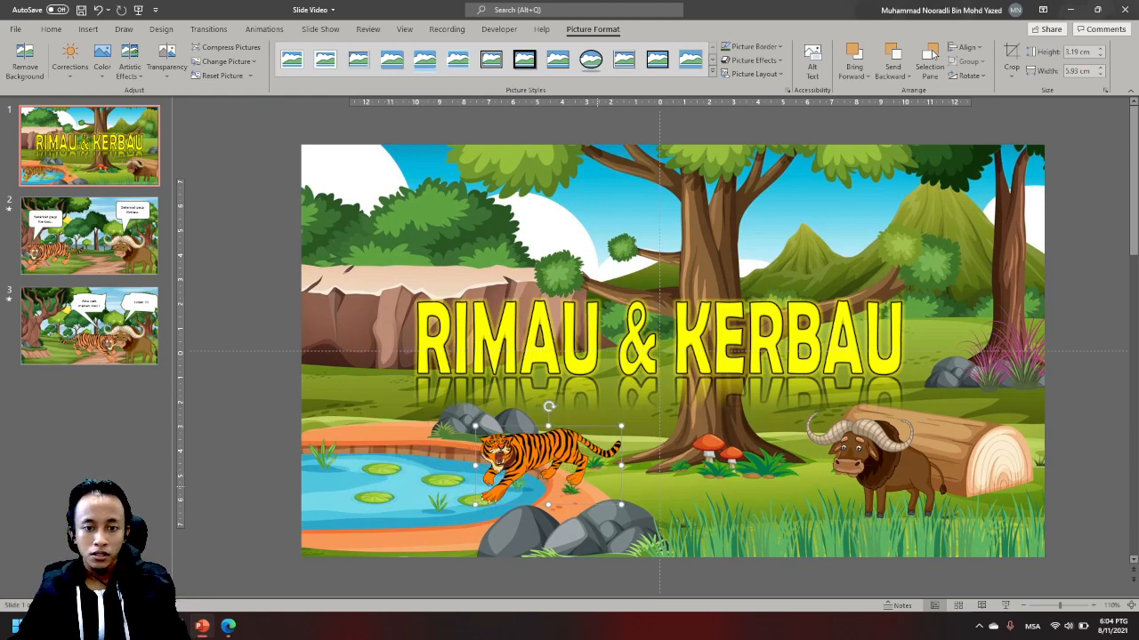
drag(621, 505, 678, 536)
drag(578, 474, 610, 459)
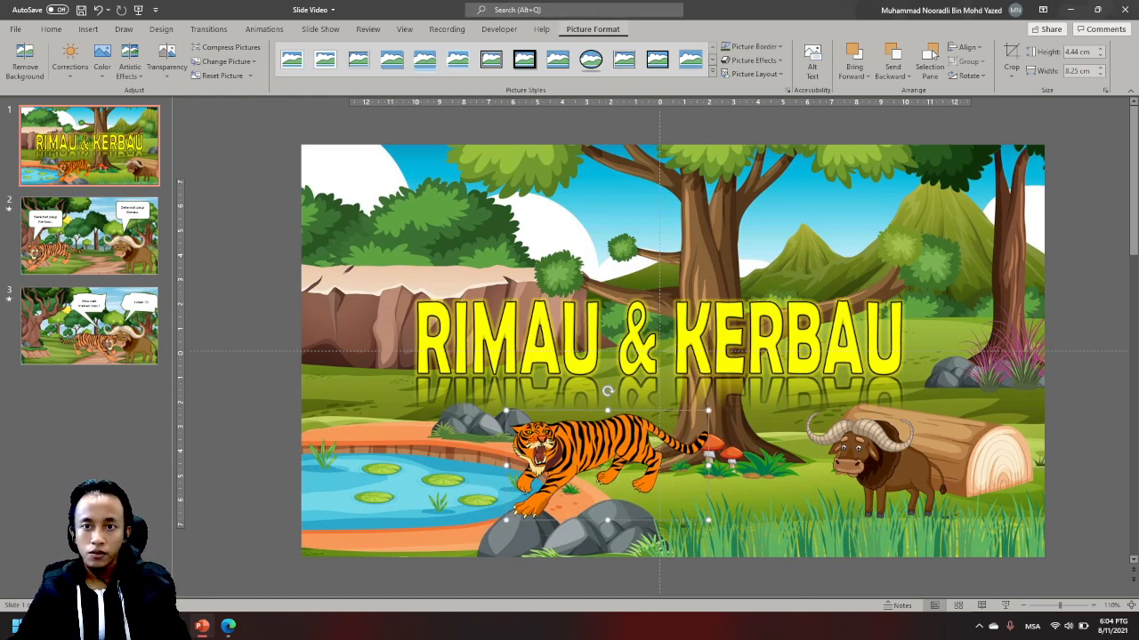
- Crop the tiger picture to its head, about 3.26 × 3.06 cm, and nudge it slightly left and down
click(1011, 61)
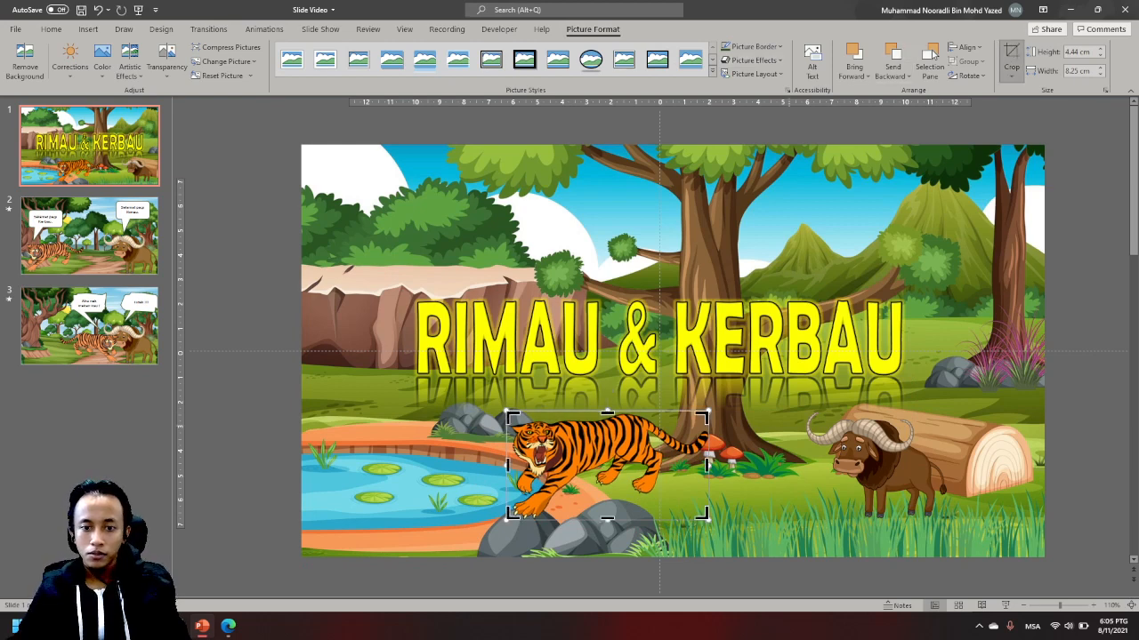
drag(702, 513, 579, 488)
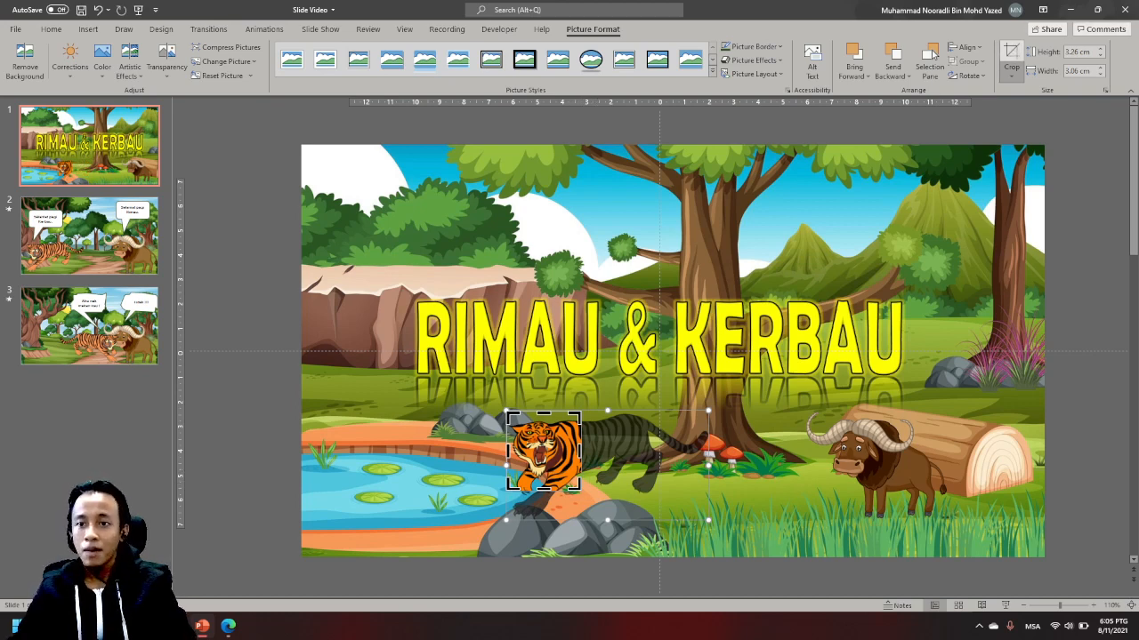
key(Escape)
key(Left)
key(Left)
key(Left)
key(Left)
key(Left)
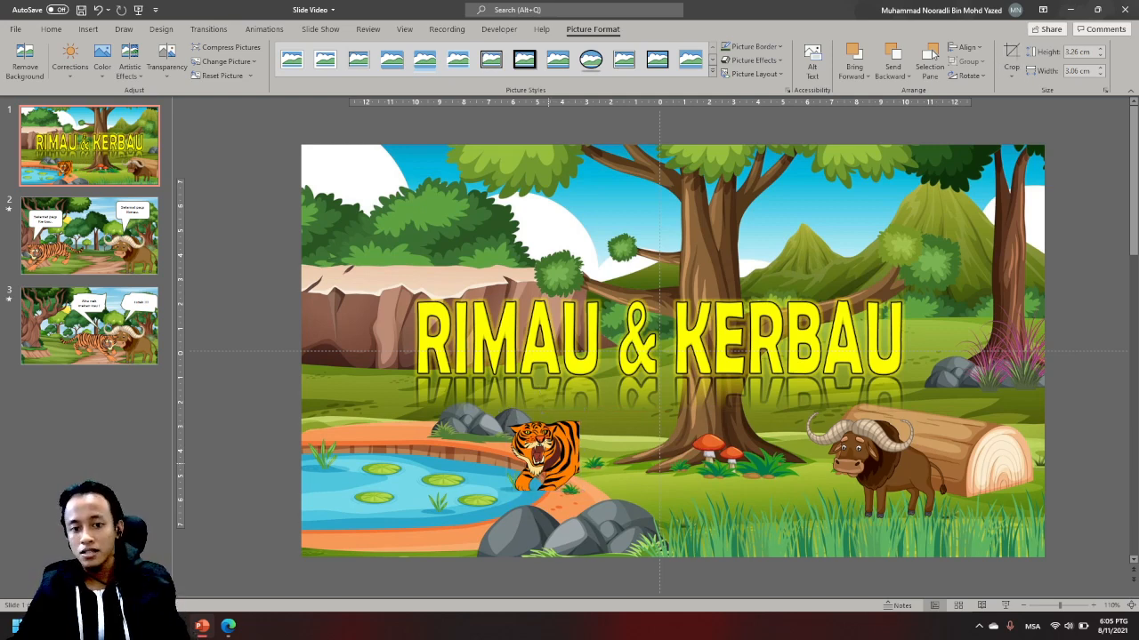
key(Down)
- Crop the buffalo picture to its head and horns, about 3.08 × 3.48 cm
click(907, 484)
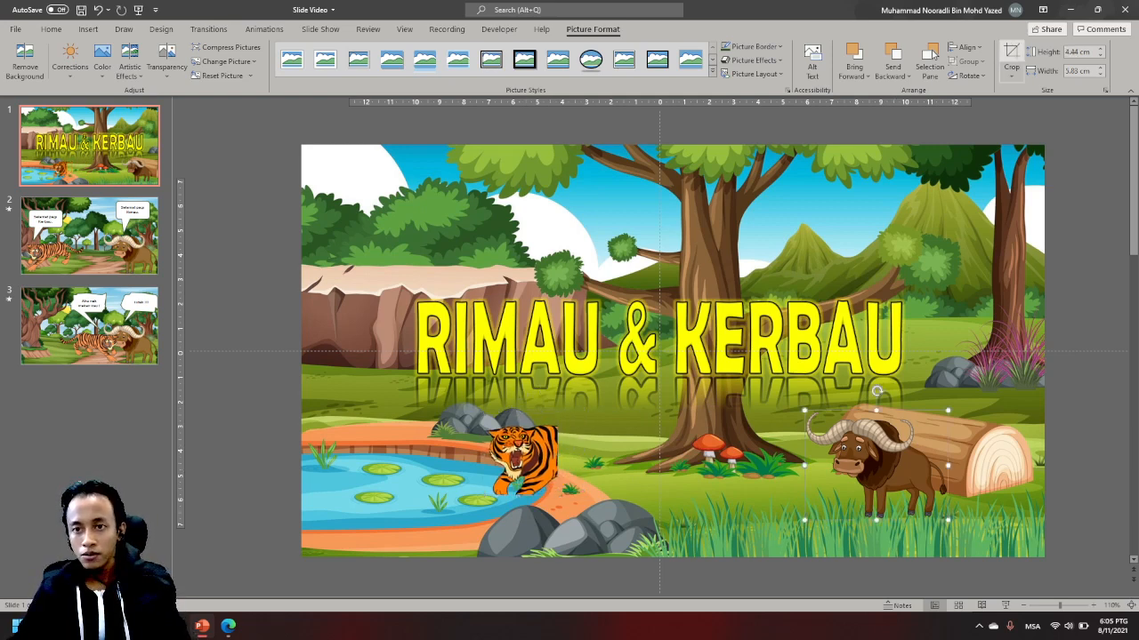
click(1011, 54)
drag(945, 515, 900, 488)
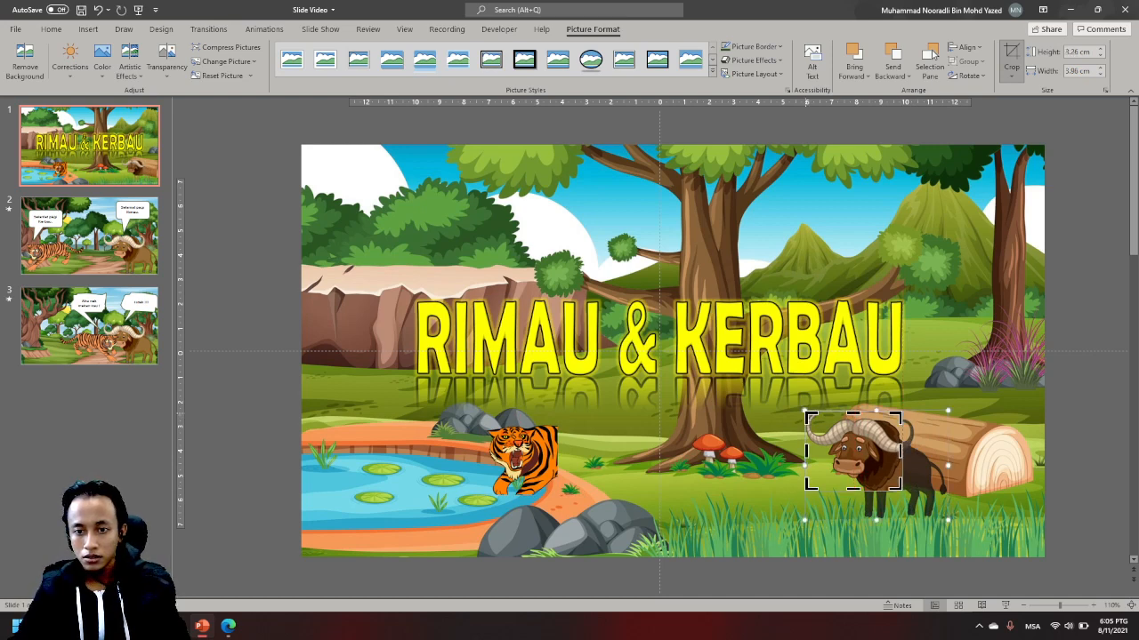
drag(807, 414, 818, 417)
click(1011, 53)
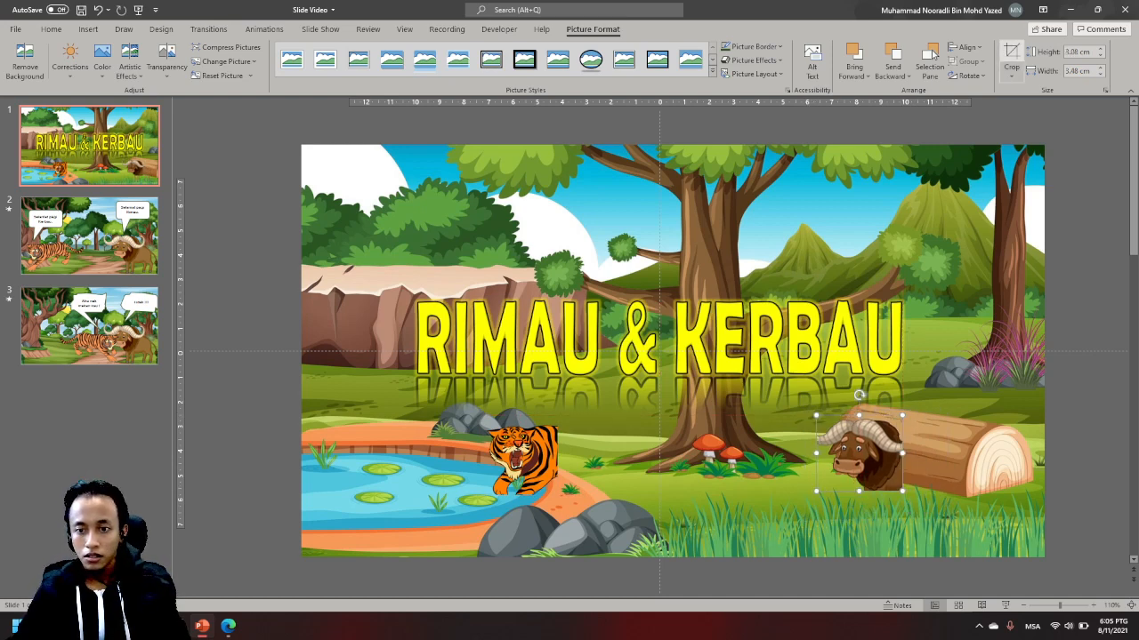
- Apply the black-framed oval picture style to the tiger head and place it above the title's first letter
drag(525, 463, 637, 445)
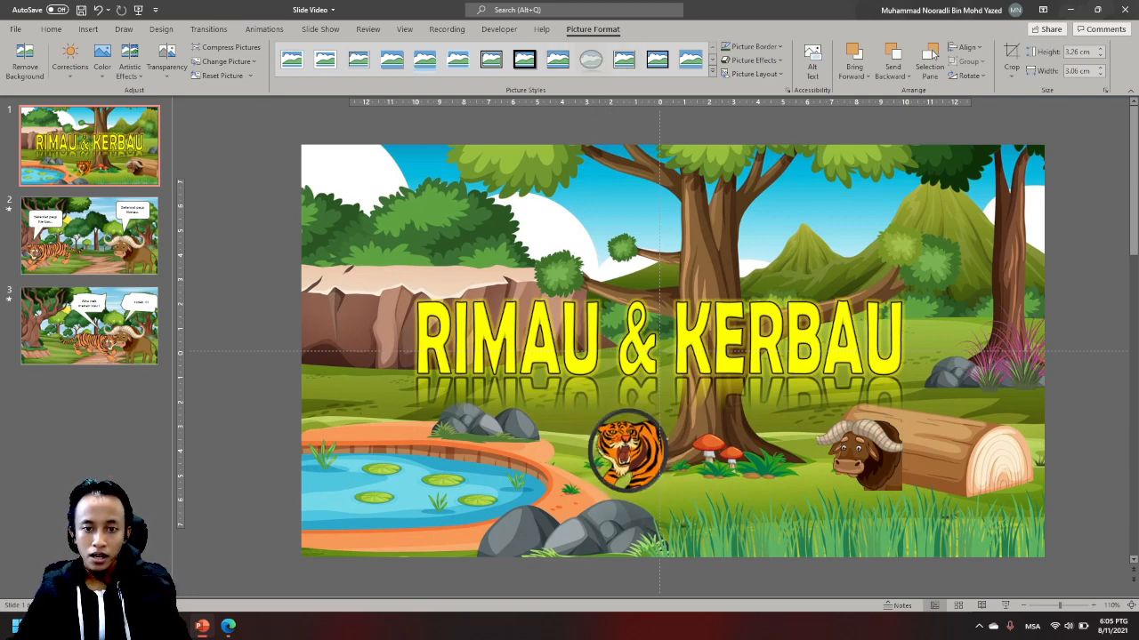
click(591, 59)
drag(627, 450, 483, 457)
click(752, 46)
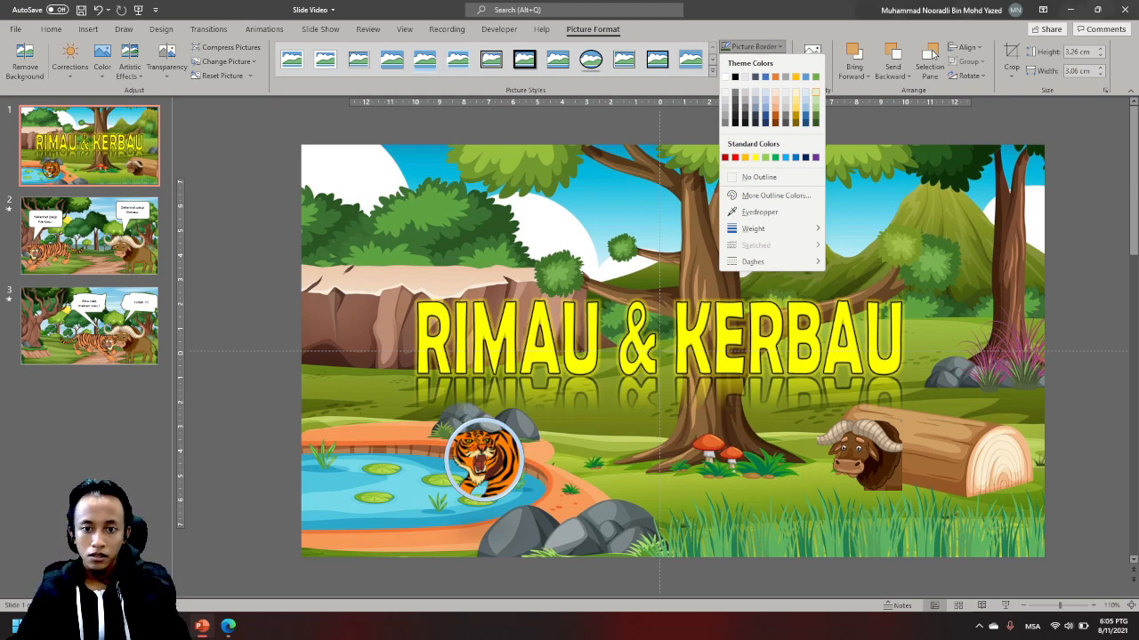
key(Escape)
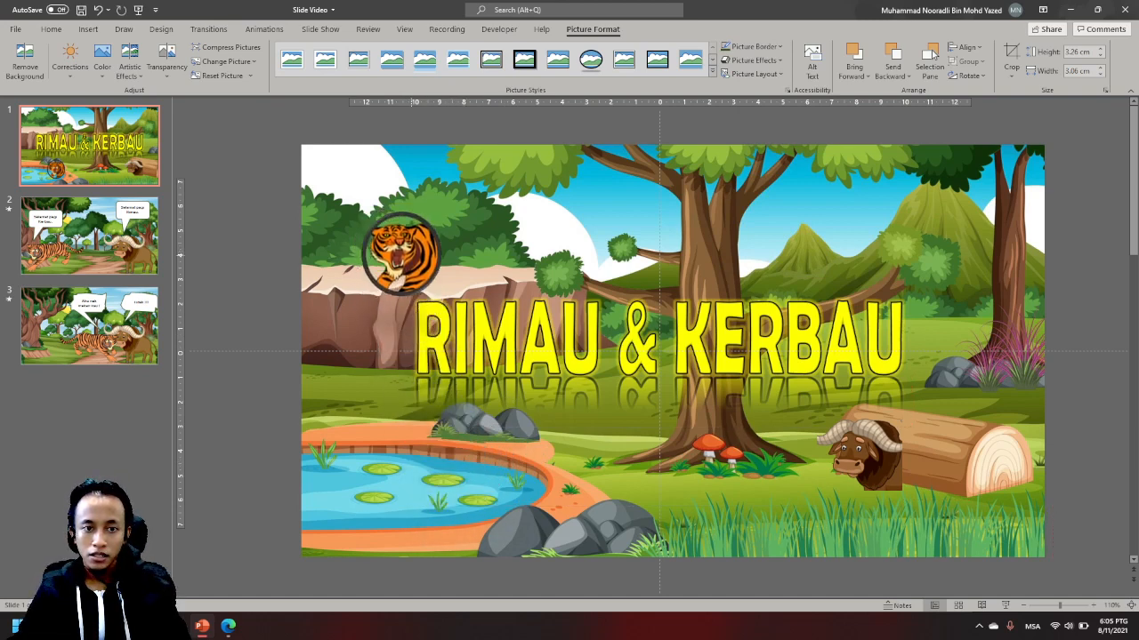
drag(415, 268, 418, 273)
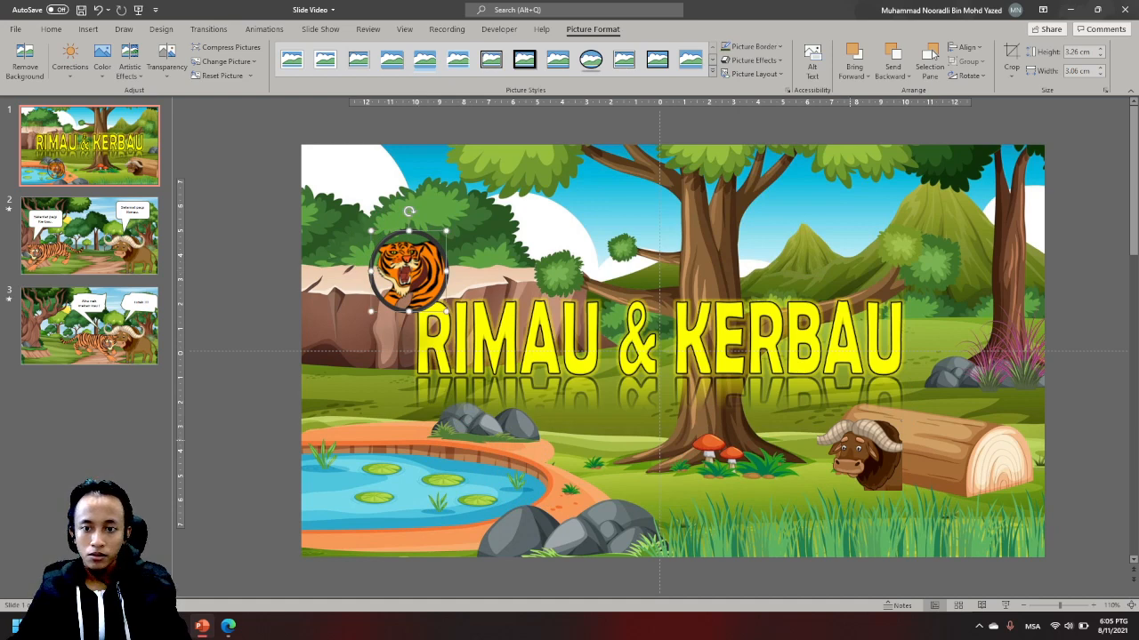
- Apply the same black-framed oval picture style to the buffalo head and place it above the title's last letter
click(861, 455)
click(590, 60)
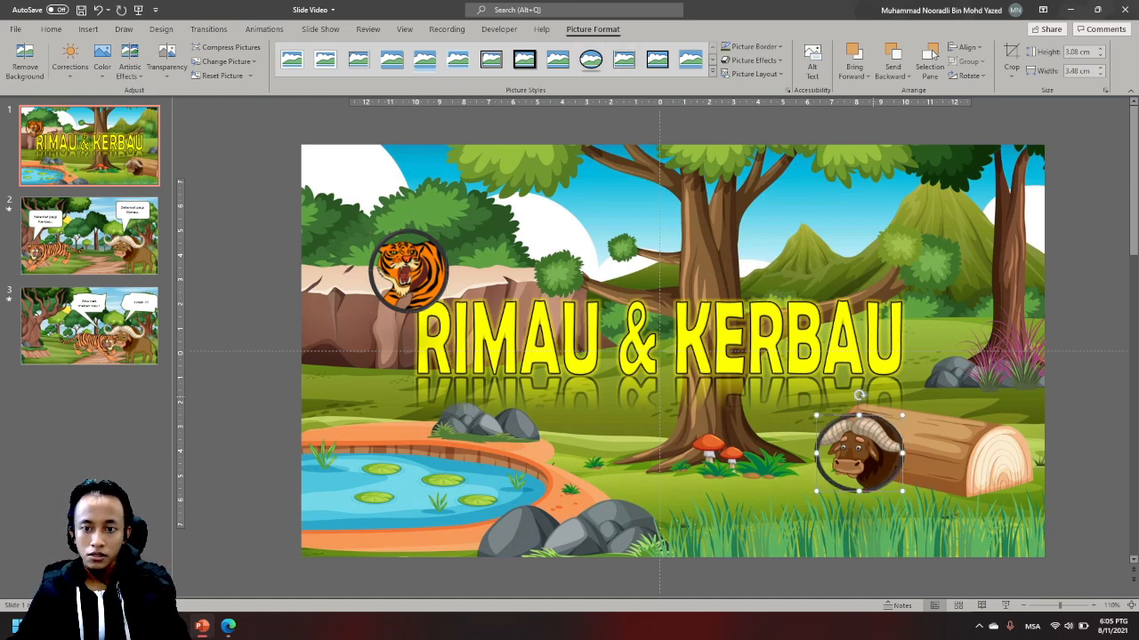
drag(861, 454, 913, 270)
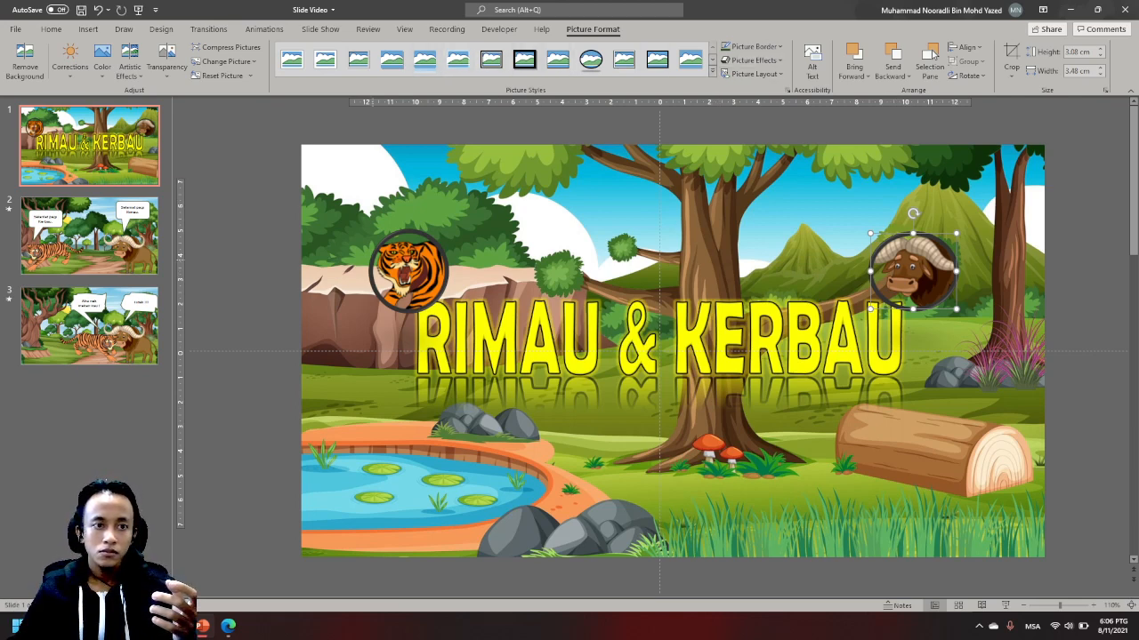
click(407, 274)
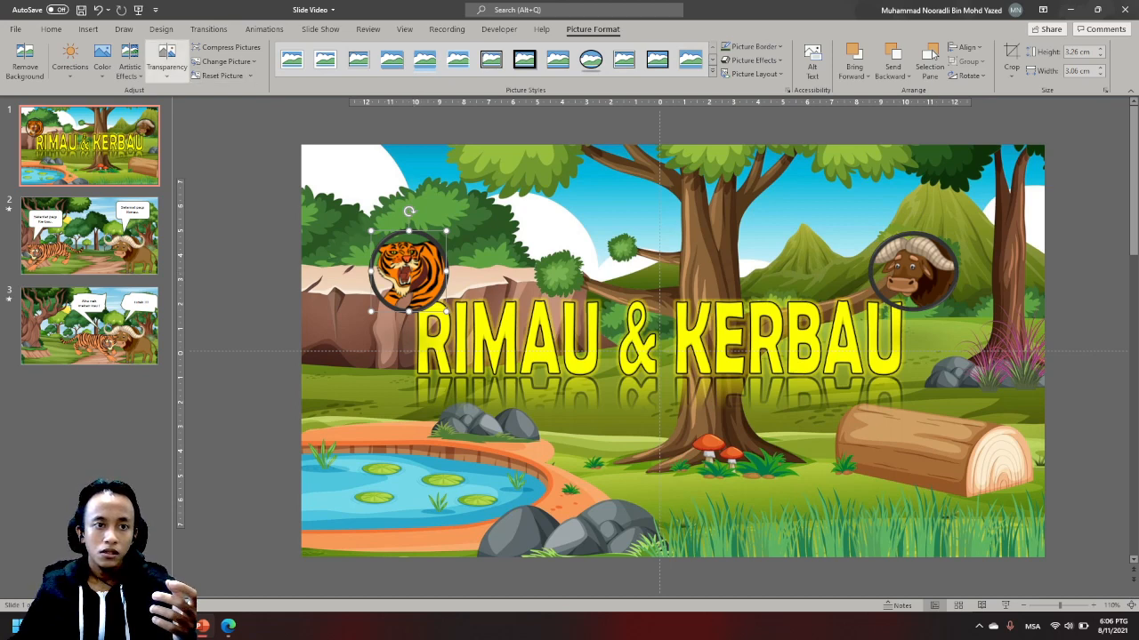
click(24, 62)
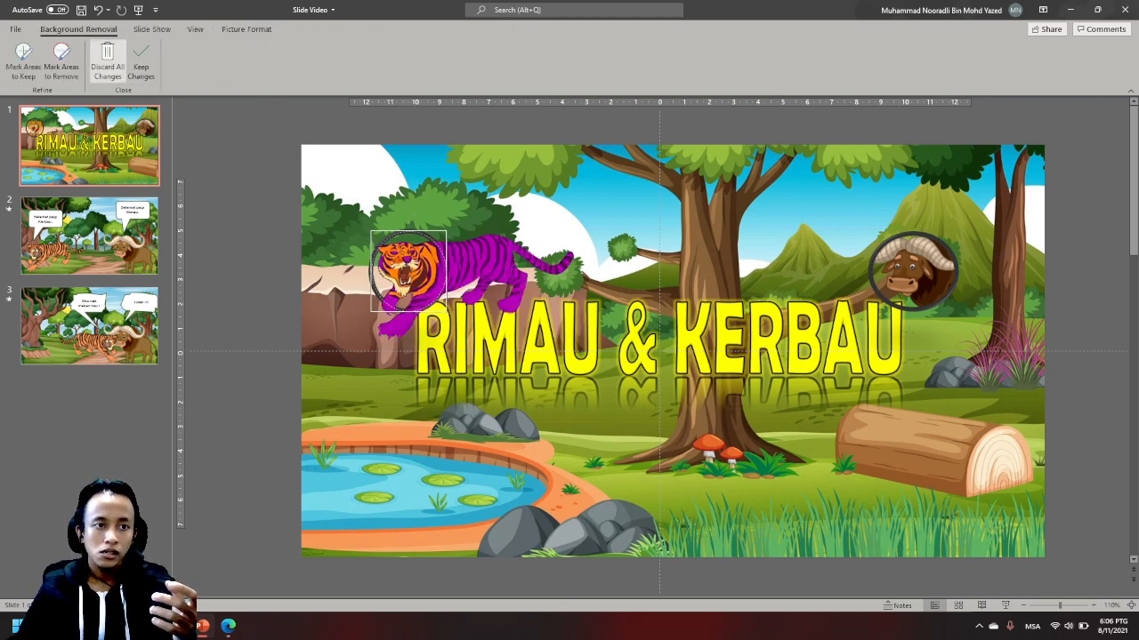
click(107, 60)
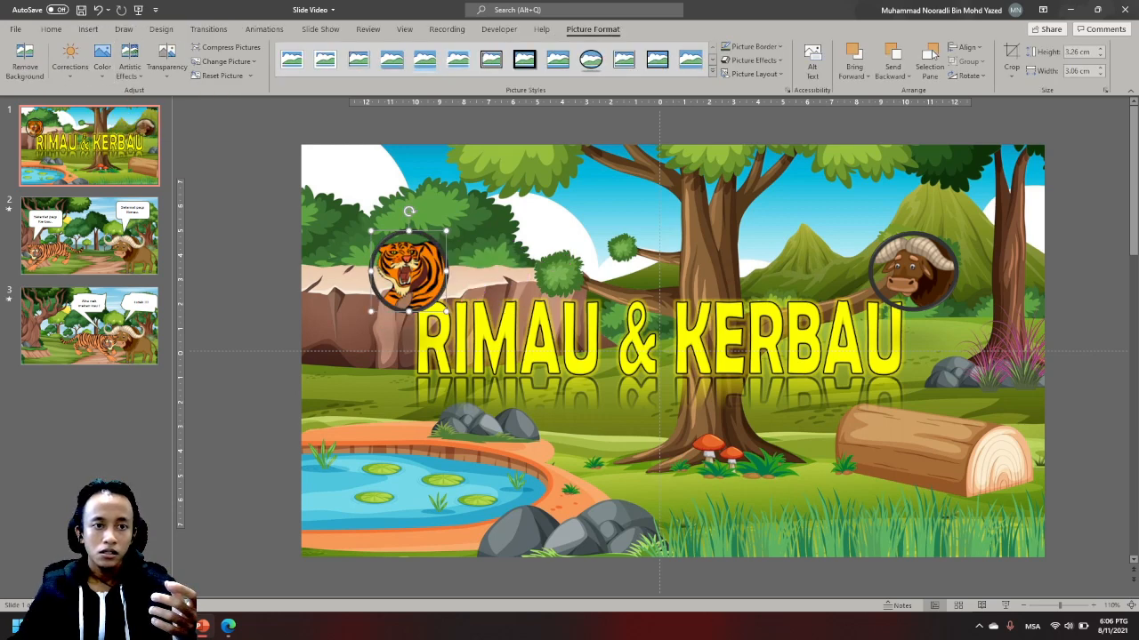
- Draw a circle about 3.26 cm in diameter over the tiger badge and fill it white
click(51, 28)
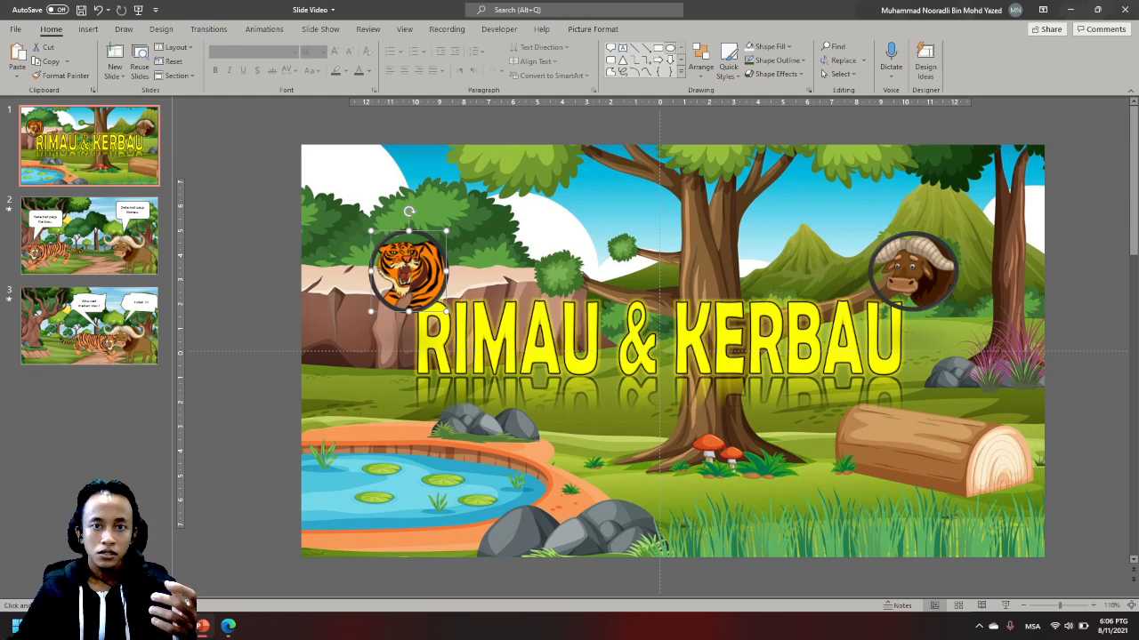
click(669, 48)
scroll(442, 401, up, 8)
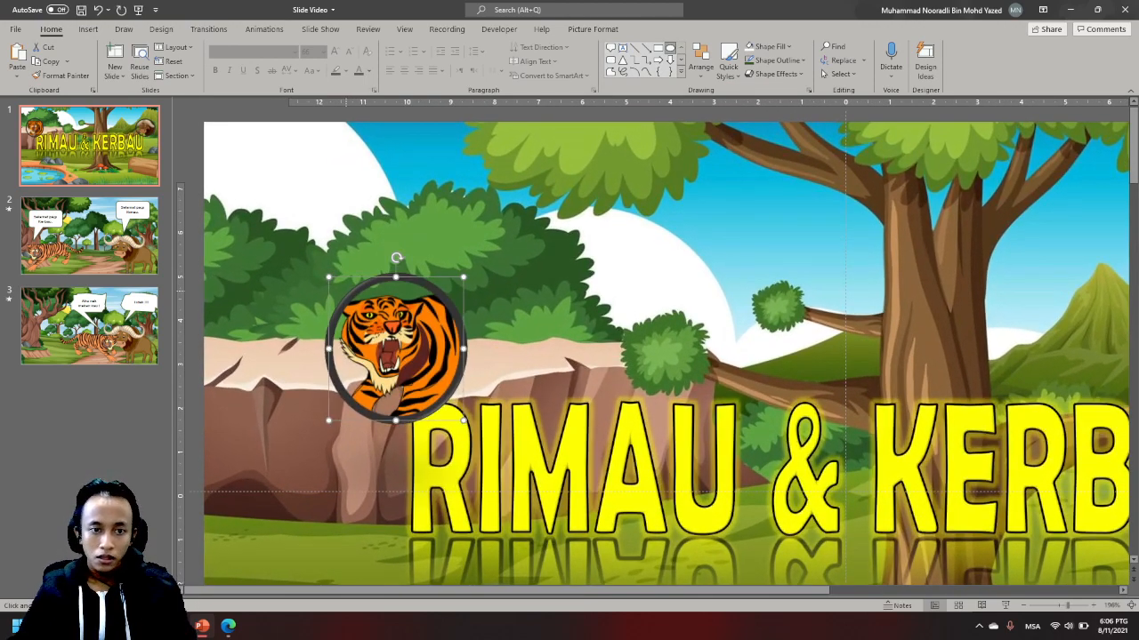
drag(347, 293, 491, 436)
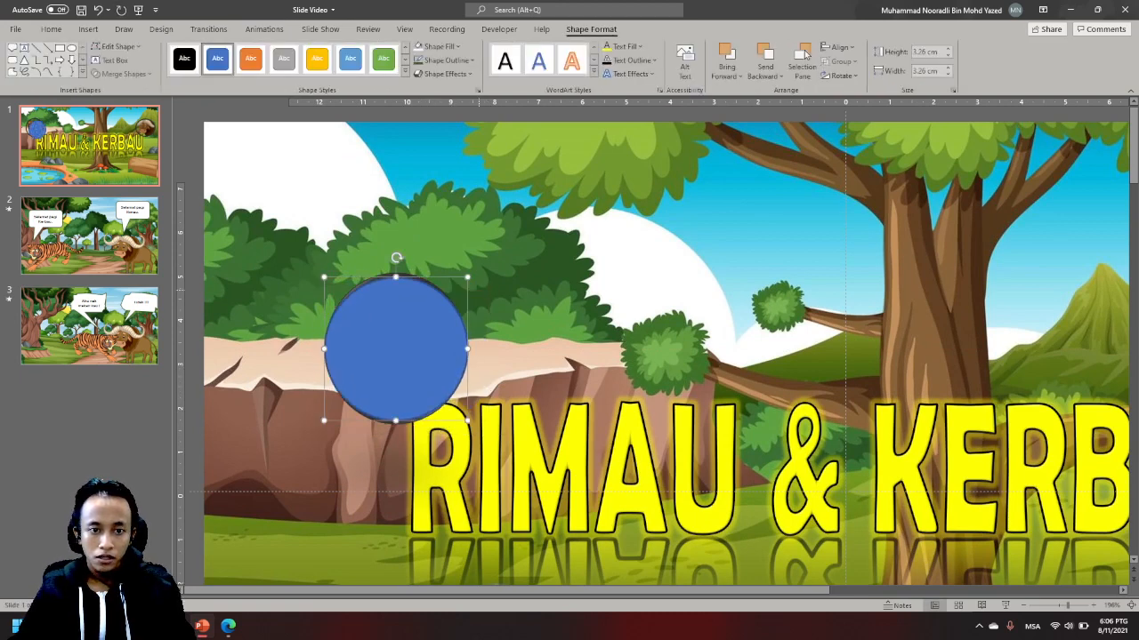
click(626, 47)
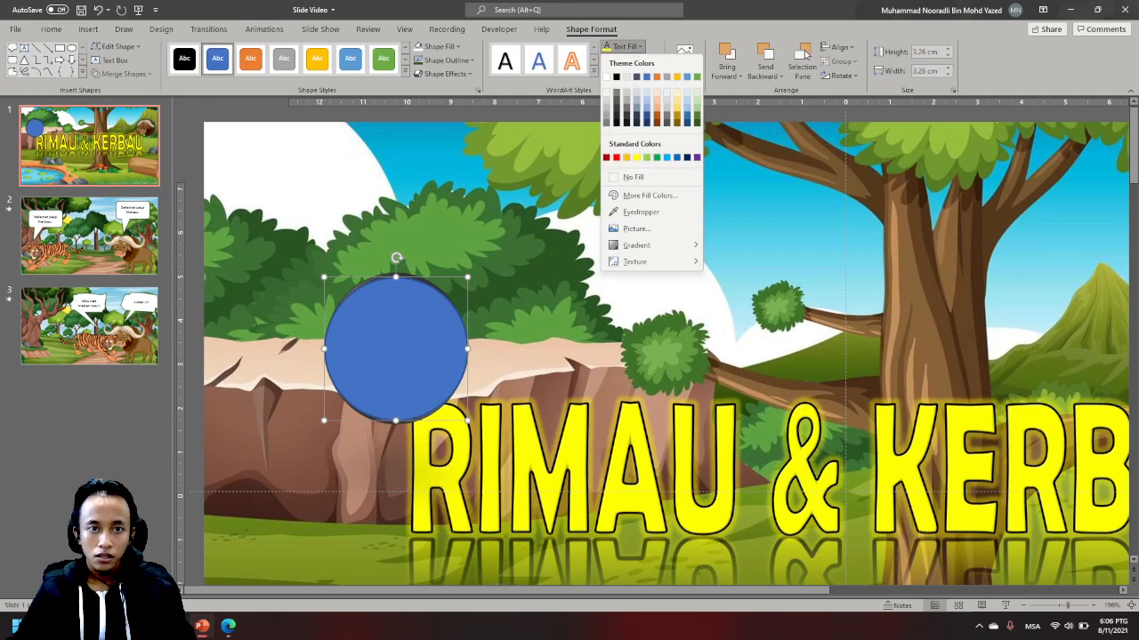
click(419, 47)
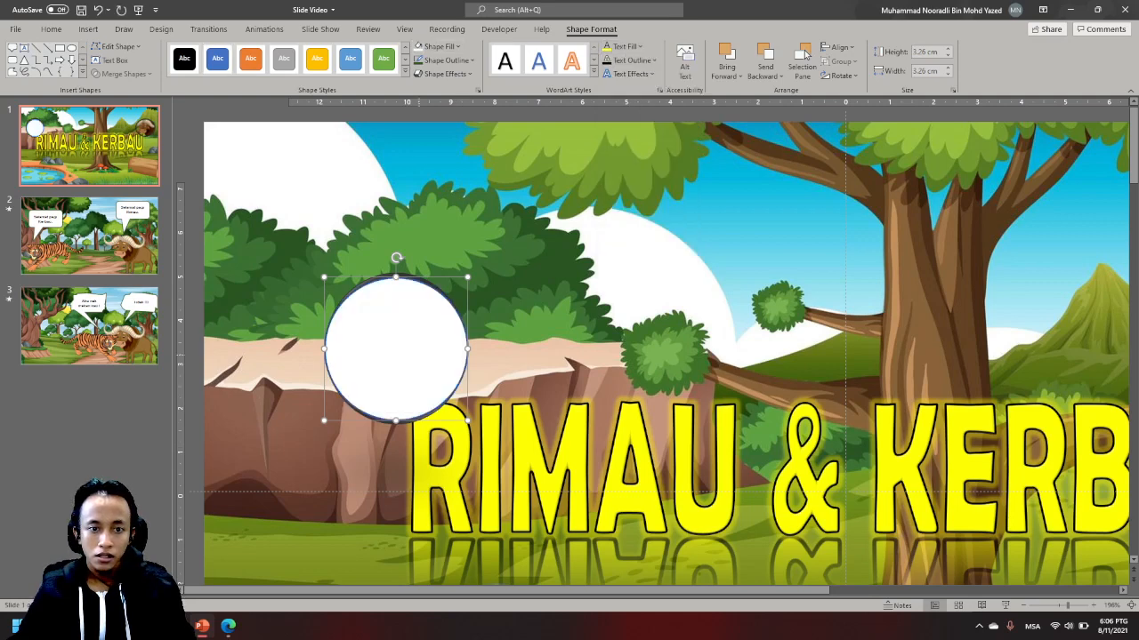
- Move the white circle partly off the tiger badge and bring the tiger picture to the front
drag(419, 355, 462, 293)
right_click(378, 386)
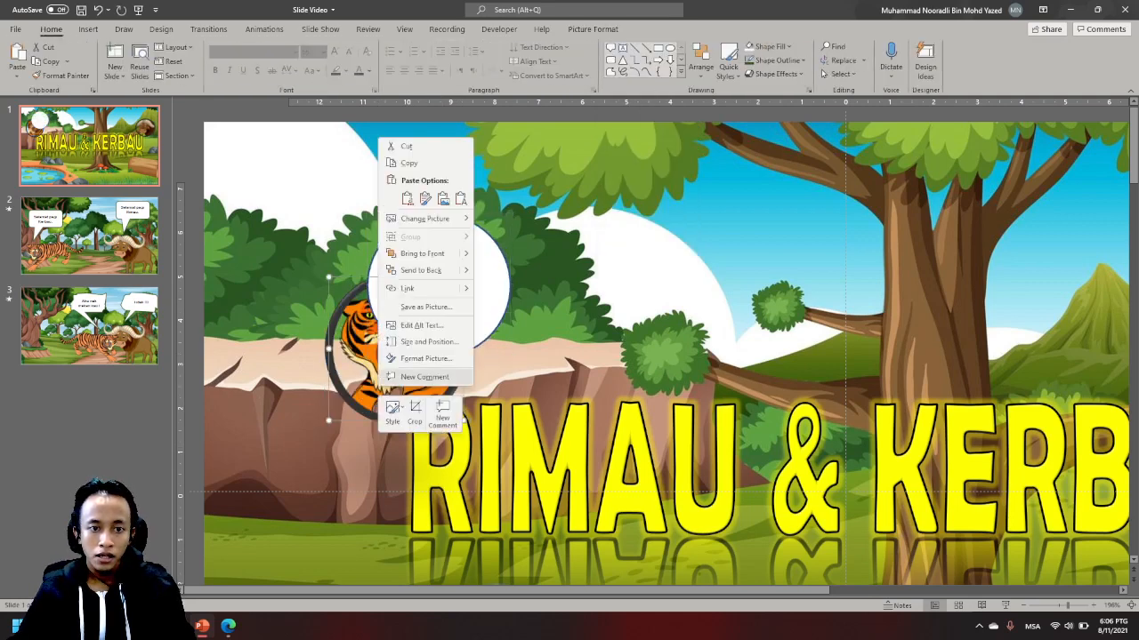
click(354, 349)
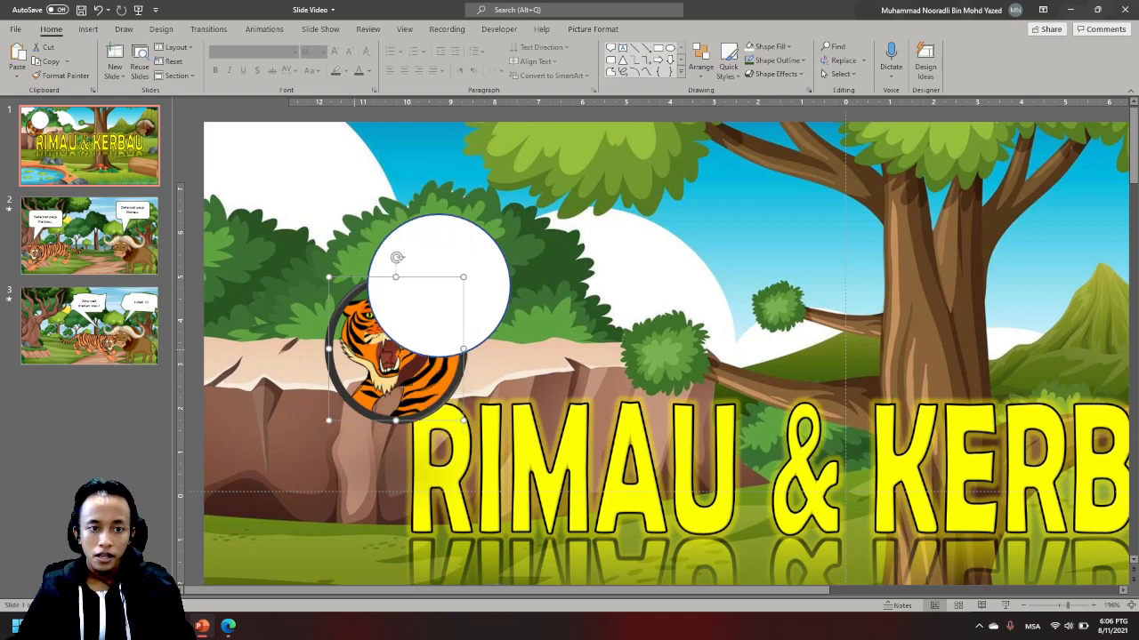
right_click(356, 351)
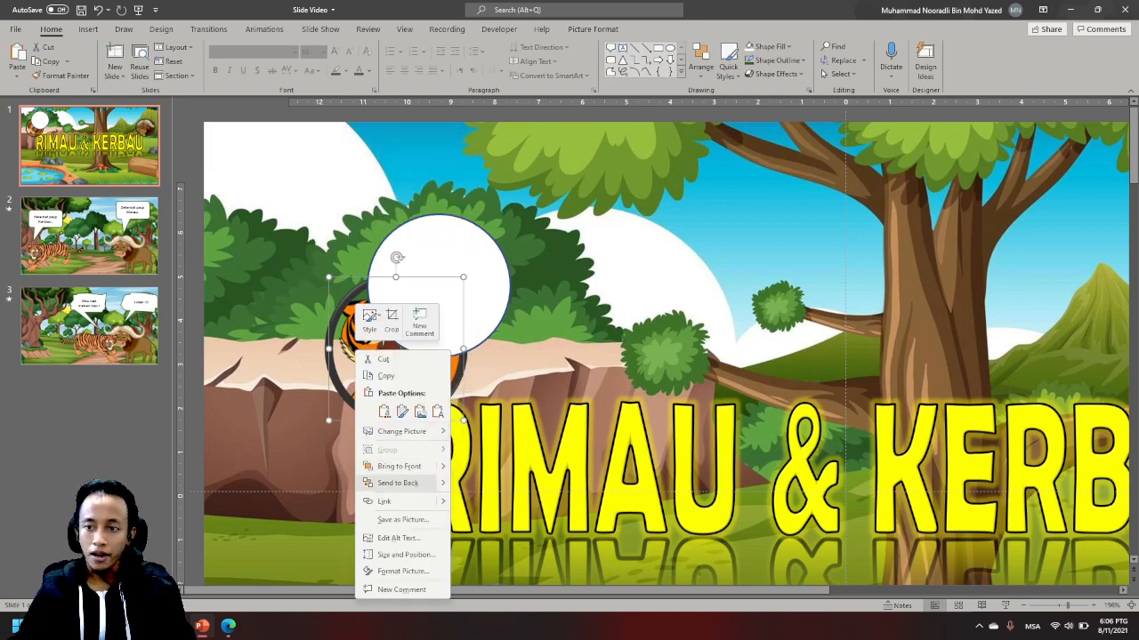
click(399, 466)
mouse_move(406, 372)
mouse_down()
mouse_move(445, 295)
mouse_move(414, 384)
mouse_move(423, 381)
mouse_up()
- Remove the white circle's outline and align it behind the tiger badge as its background
click(438, 245)
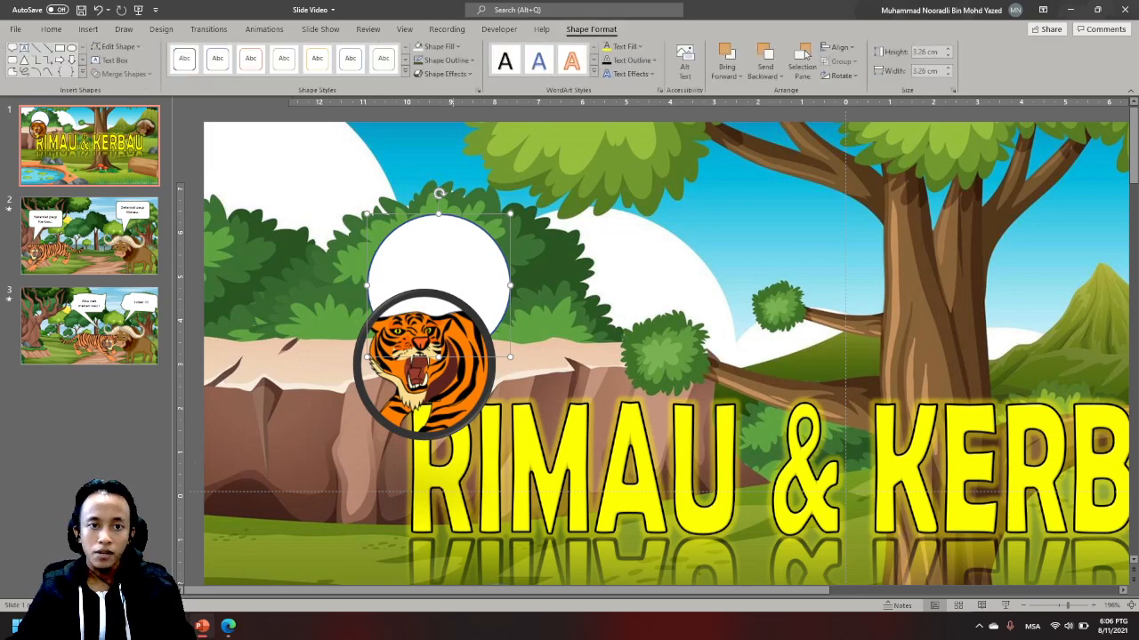
click(444, 60)
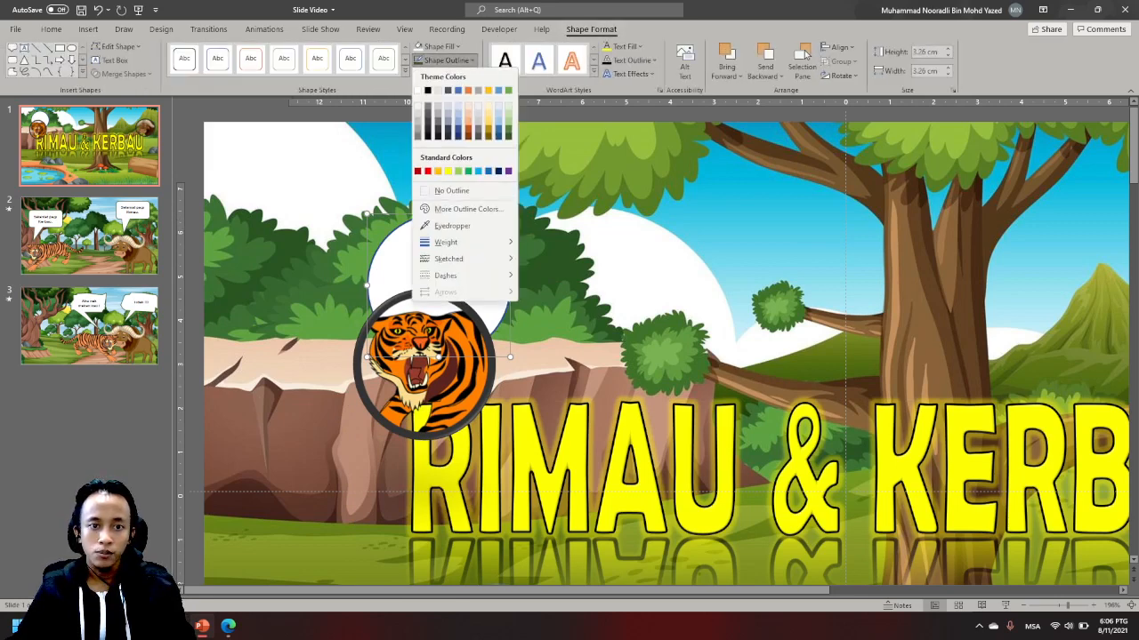
click(451, 190)
drag(424, 365, 369, 279)
drag(487, 307, 460, 389)
drag(381, 257, 439, 364)
click(550, 374)
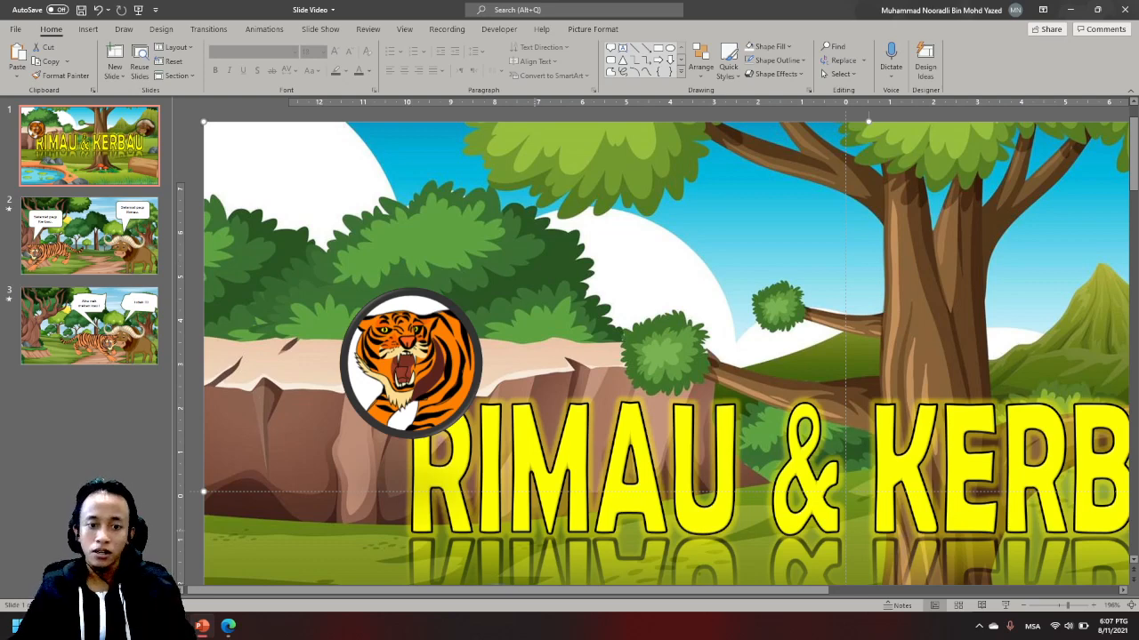
- Draw a circle about 2.86 cm in diameter beside the buffalo badge, with white fill and no outline
drag(534, 590, 824, 591)
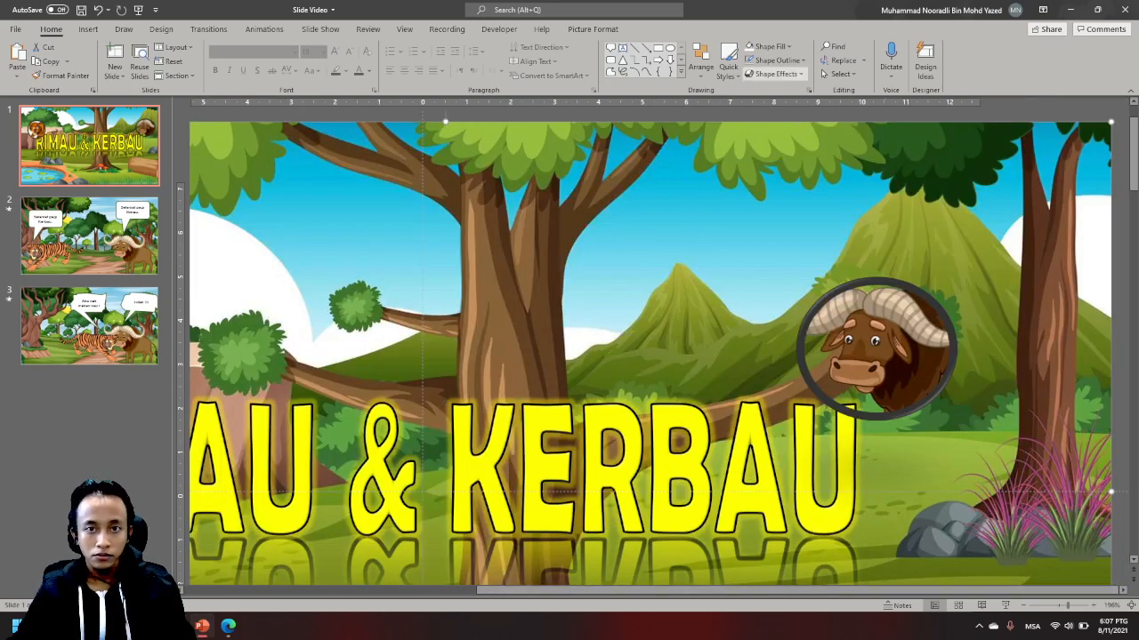
click(670, 47)
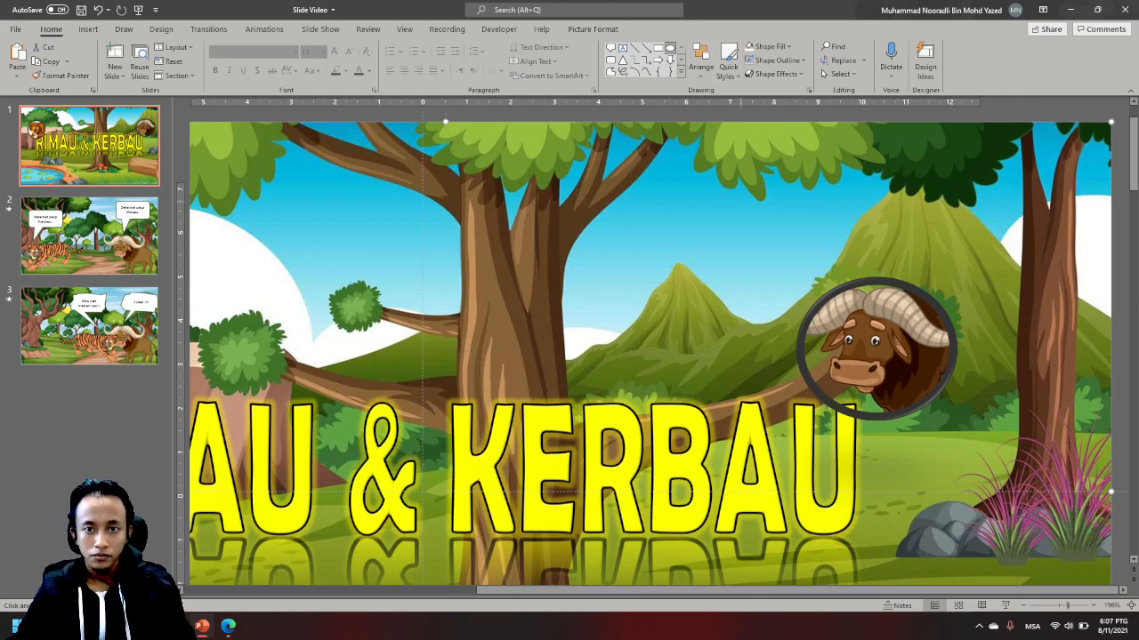
drag(743, 201, 869, 328)
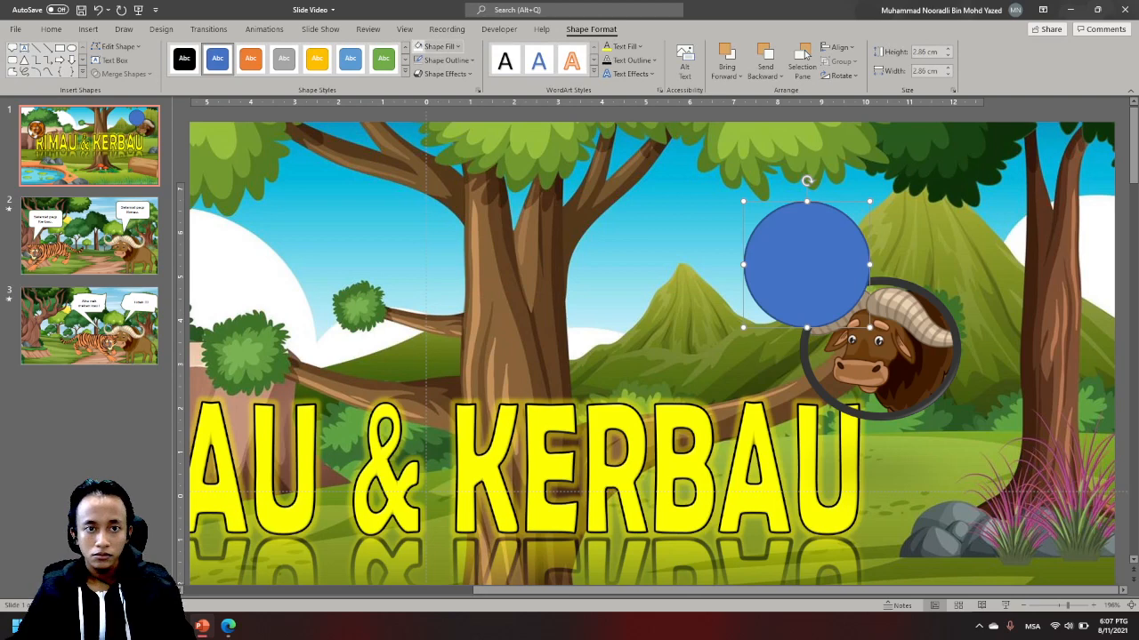
click(433, 47)
click(438, 60)
- Move the white circle over the buffalo badge and stretch it to about 3.08 cm high by 3.48 cm wide
drag(807, 269, 871, 349)
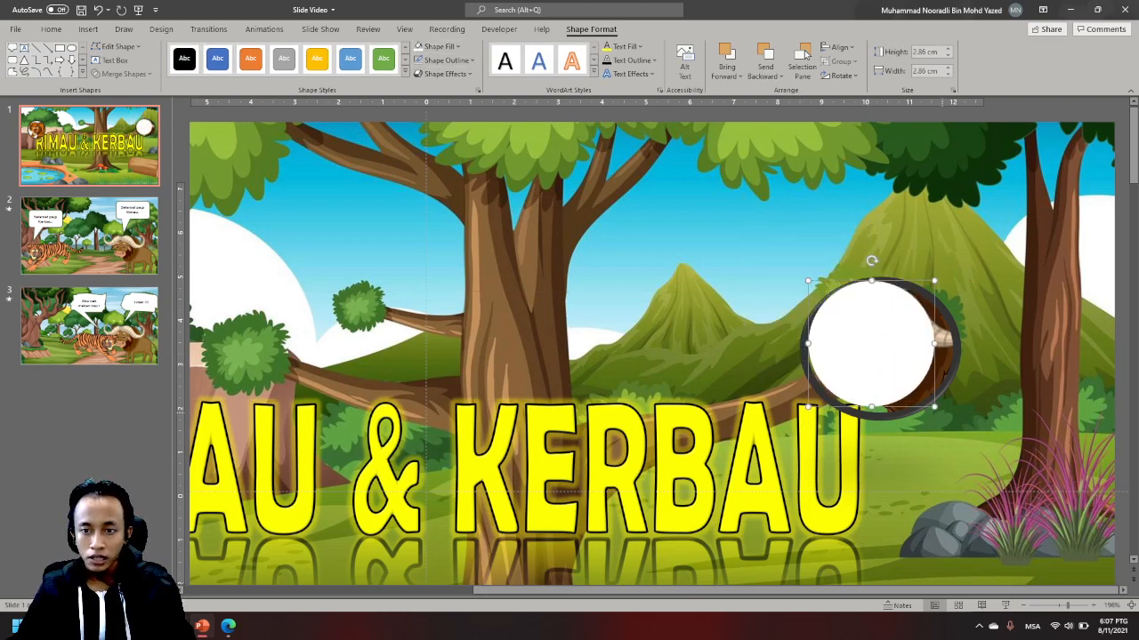
drag(934, 407, 962, 416)
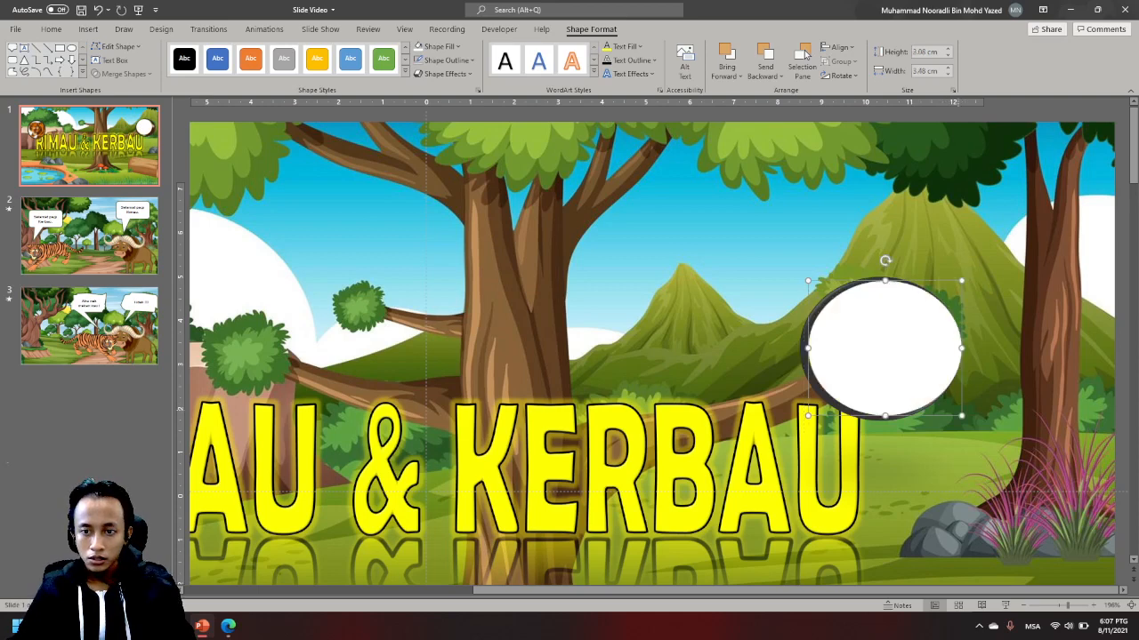
drag(808, 347, 805, 348)
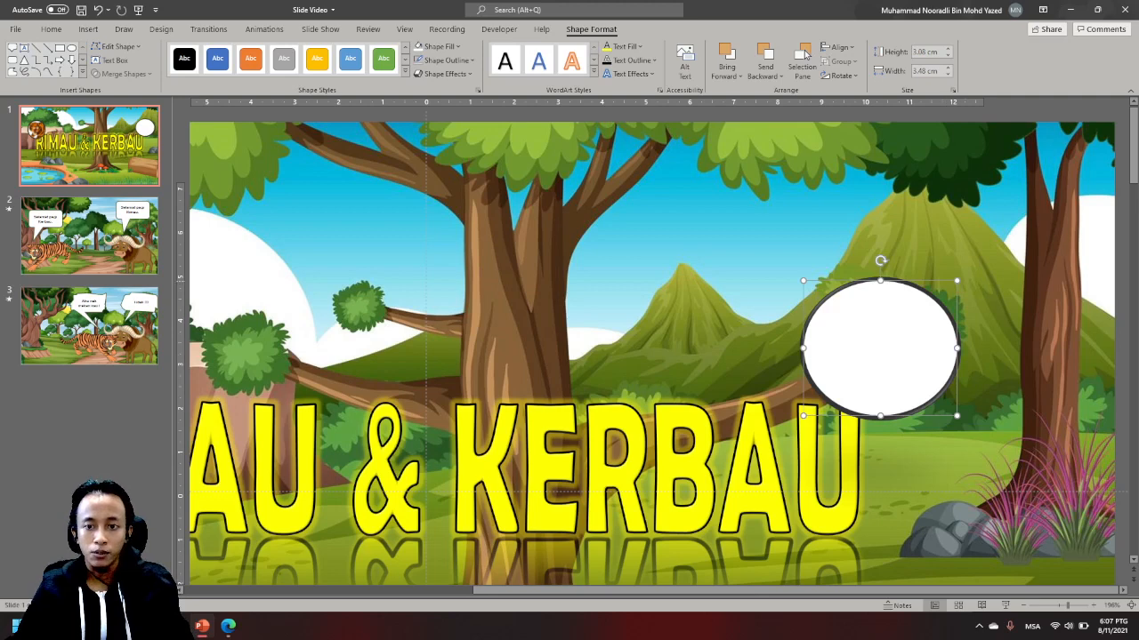
- Try sending the white oval to the back, behind the buffalo picture, and undo that
click(964, 274)
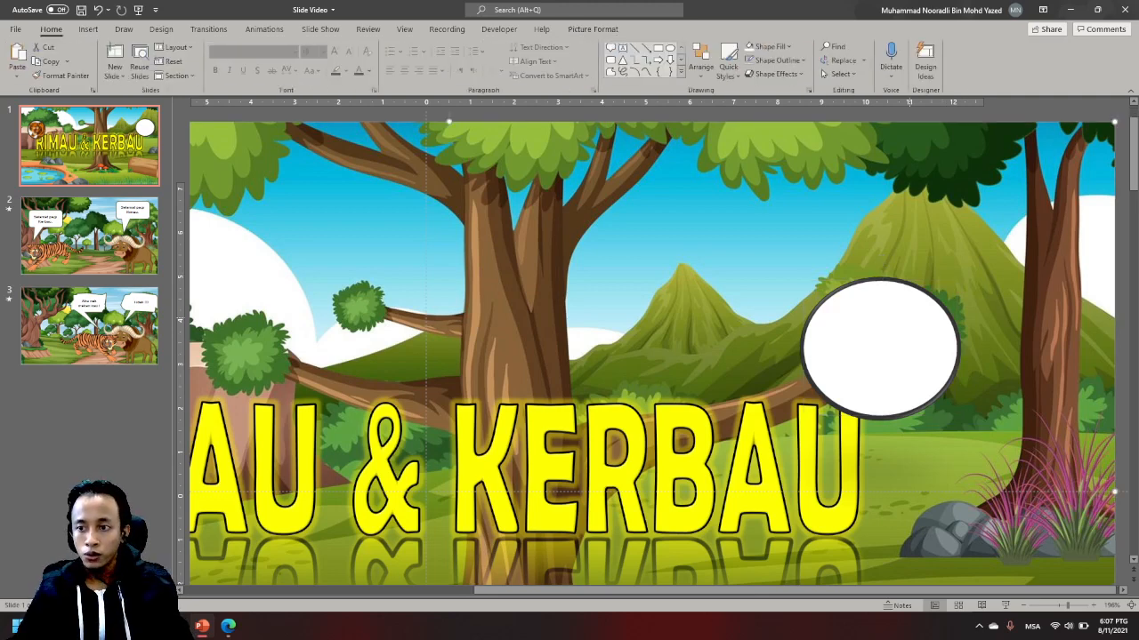
right_click(905, 278)
mouse_move(894, 351)
mouse_down()
mouse_move(754, 352)
mouse_move(892, 353)
mouse_up()
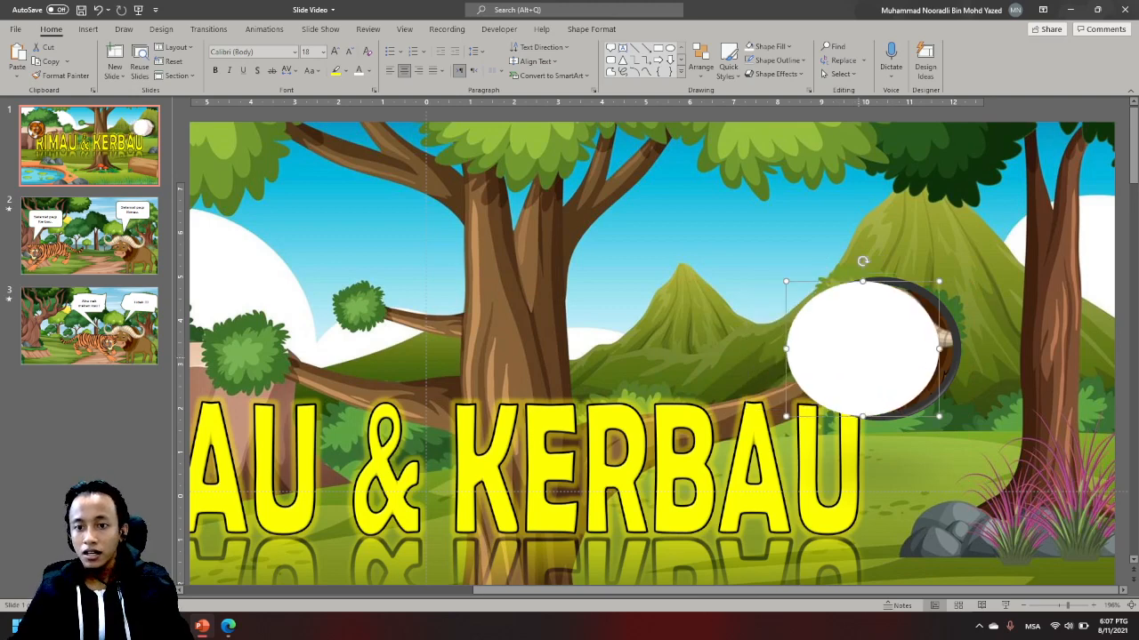
right_click(860, 359)
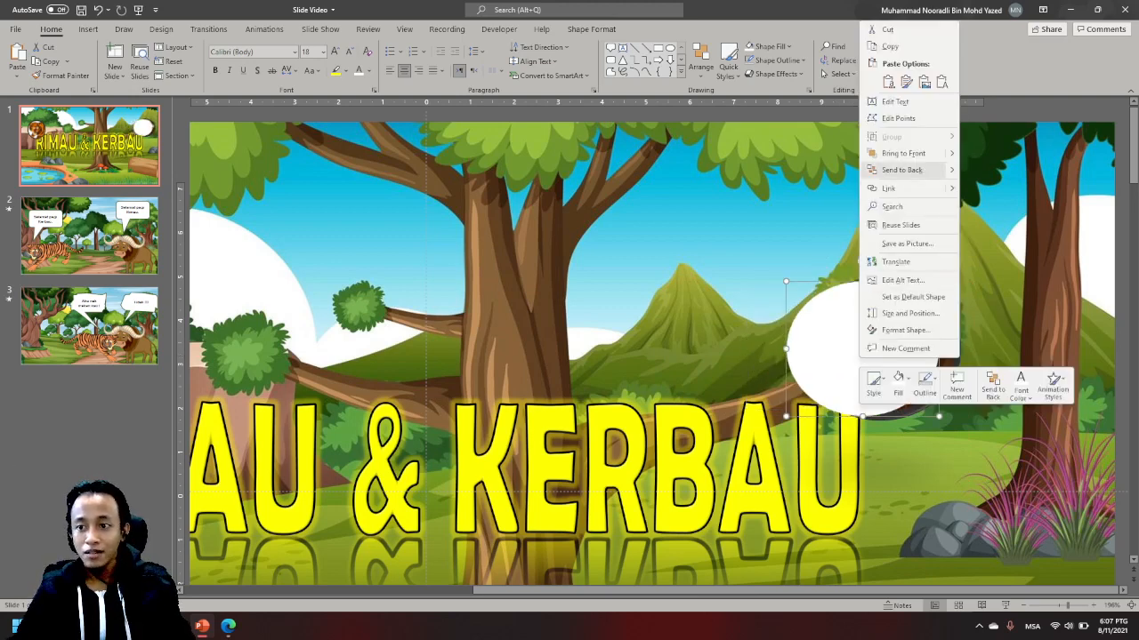
click(901, 169)
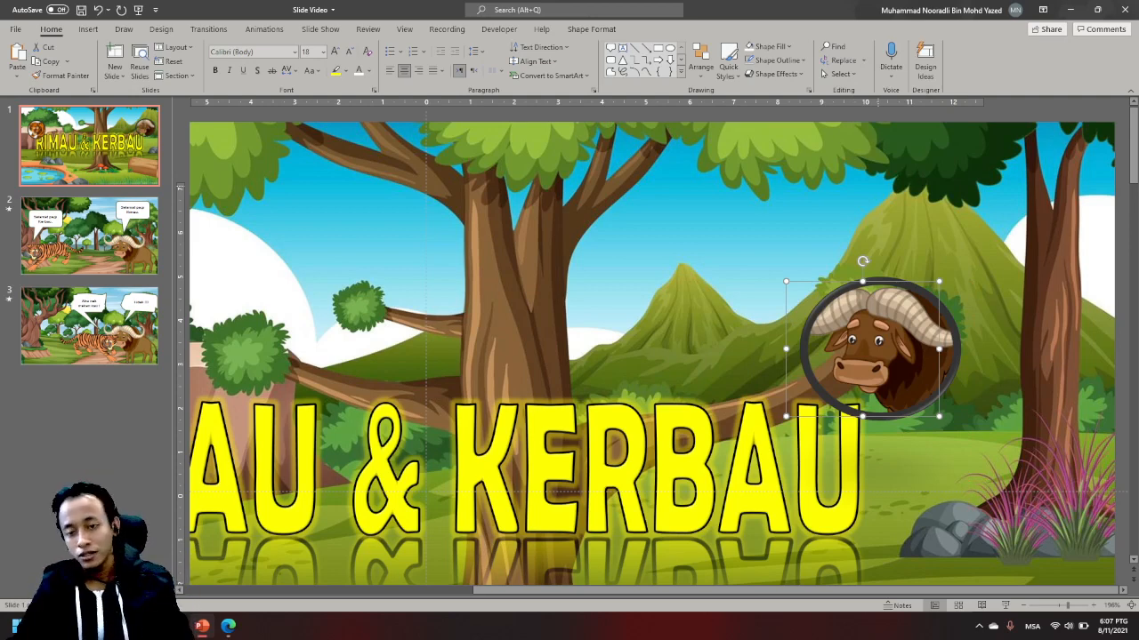
key(ctrl+z)
key(ctrl+z)
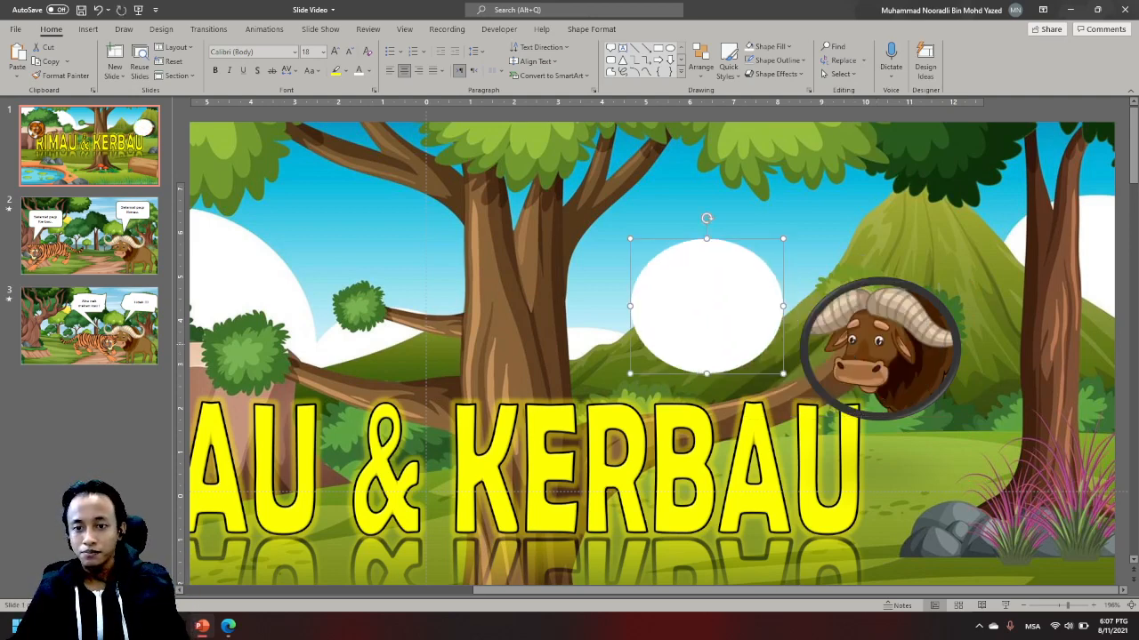
- Bring the buffalo picture to the front and place it over the white oval above the title's last letter
click(906, 334)
right_click(906, 333)
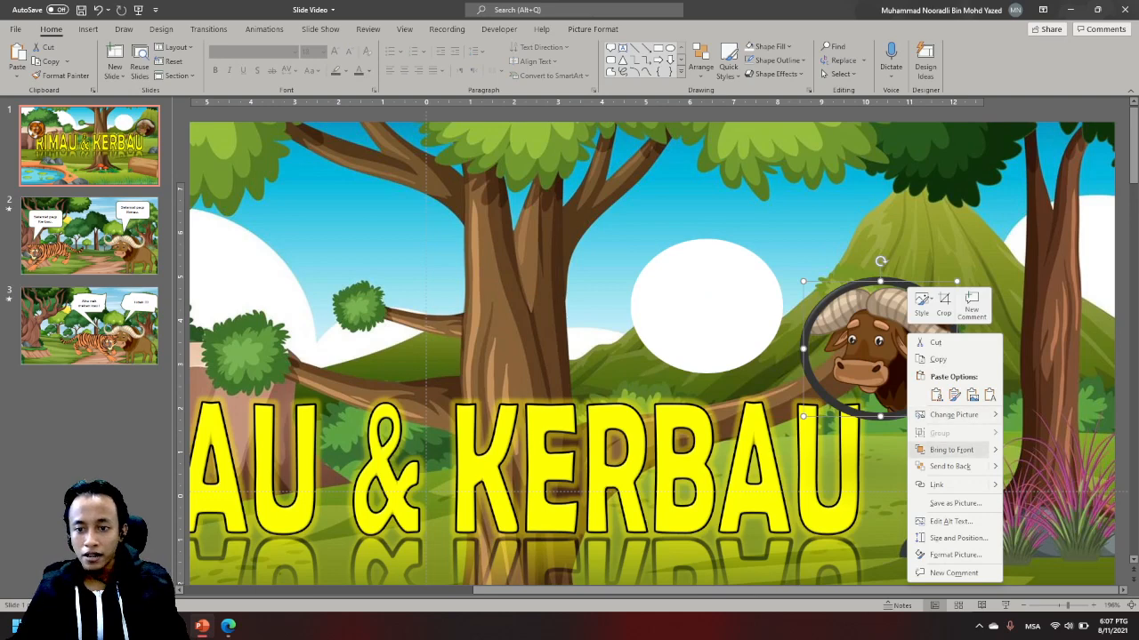
click(950, 450)
drag(885, 365, 614, 230)
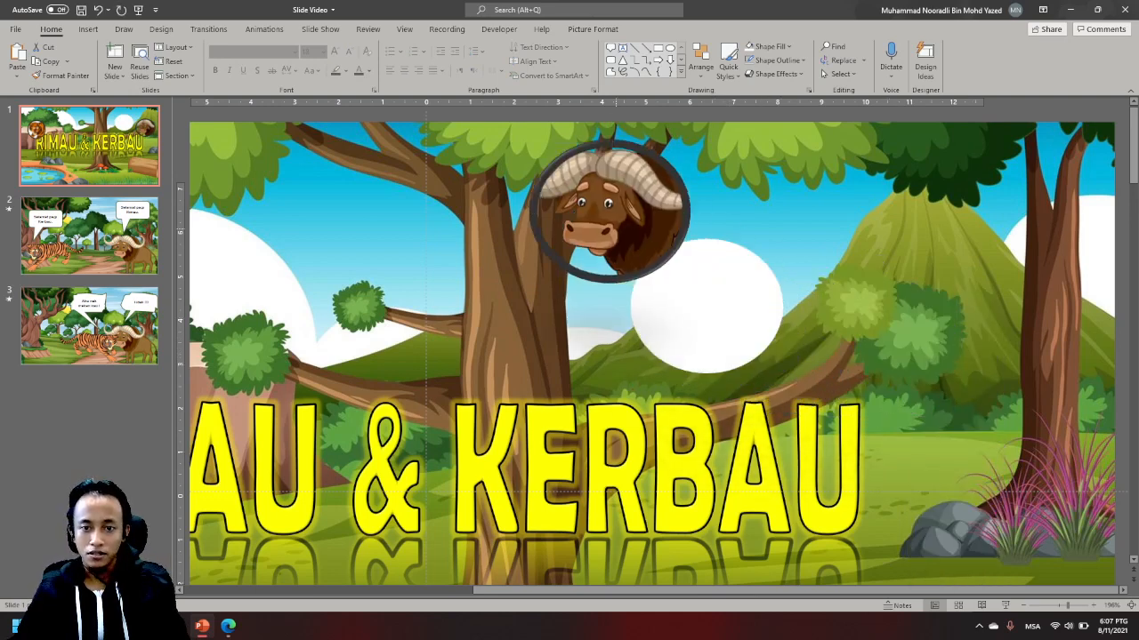
drag(703, 307, 887, 340)
drag(659, 202, 801, 287)
drag(927, 342, 927, 341)
click(970, 467)
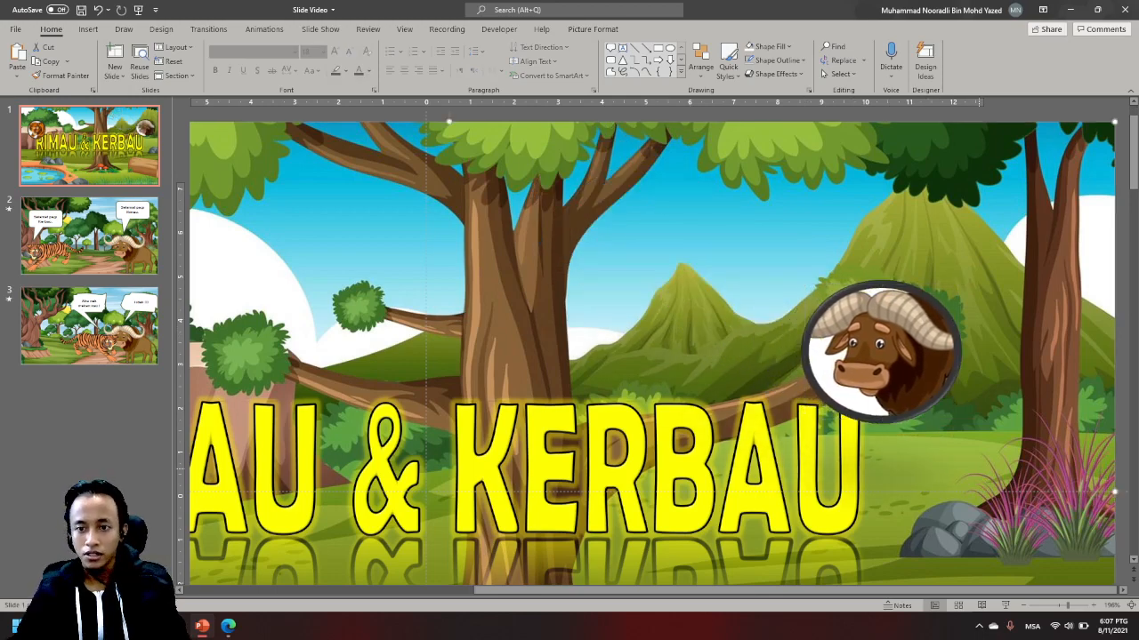
- Move the tiger picture partly off its white background circle
scroll(659, 348, up, 5)
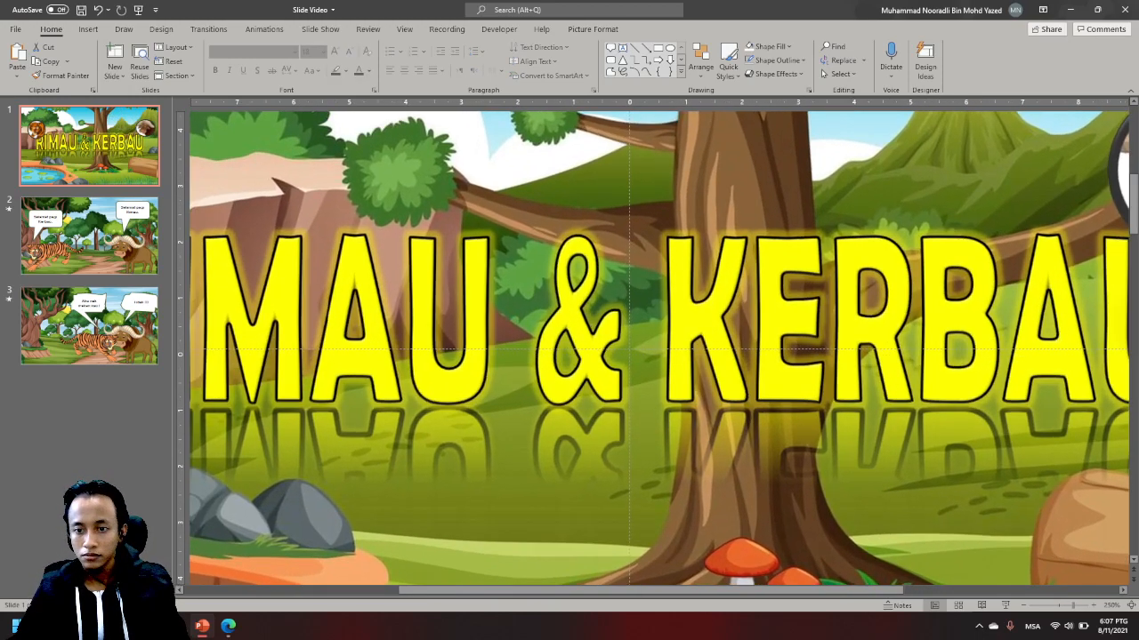
scroll(659, 348, down, 10)
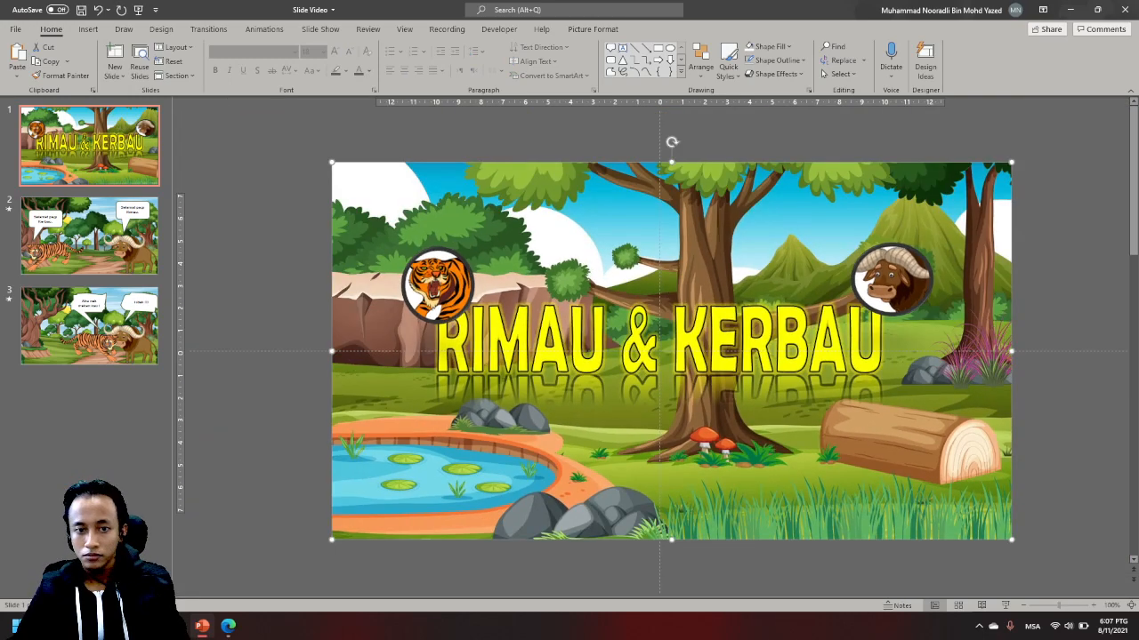
scroll(659, 348, up, 5)
scroll(660, 347, down, 2)
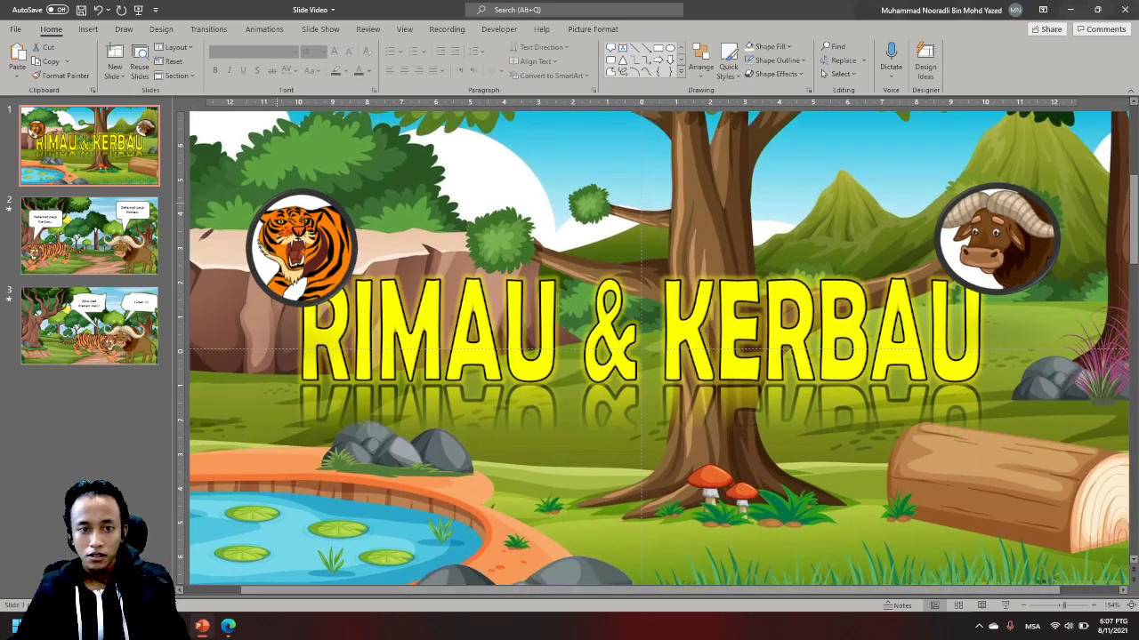
click(309, 248)
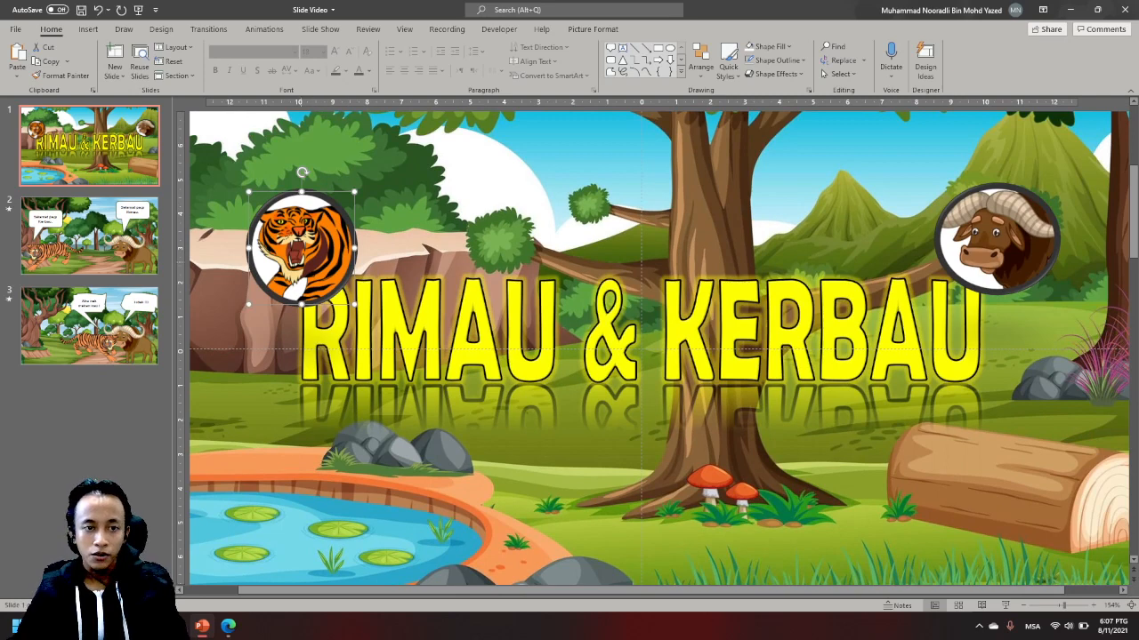
drag(308, 248, 394, 231)
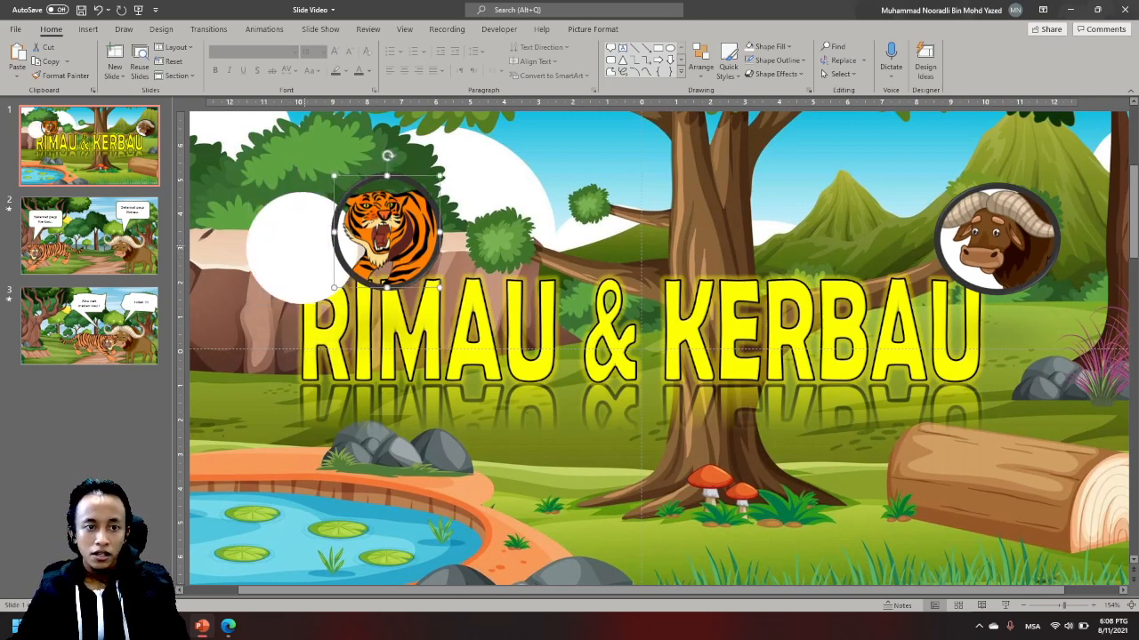
- Select the tiger picture together with its white circle and align them to each other by center and middle
shift+click(303, 246)
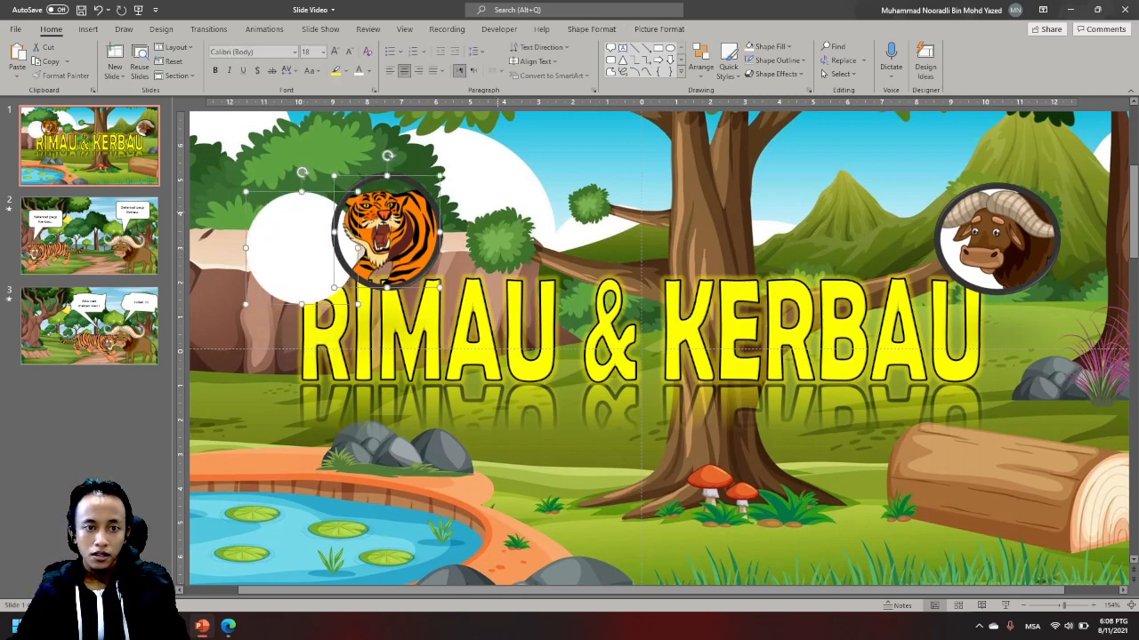
click(498, 247)
click(382, 232)
shift+click(296, 248)
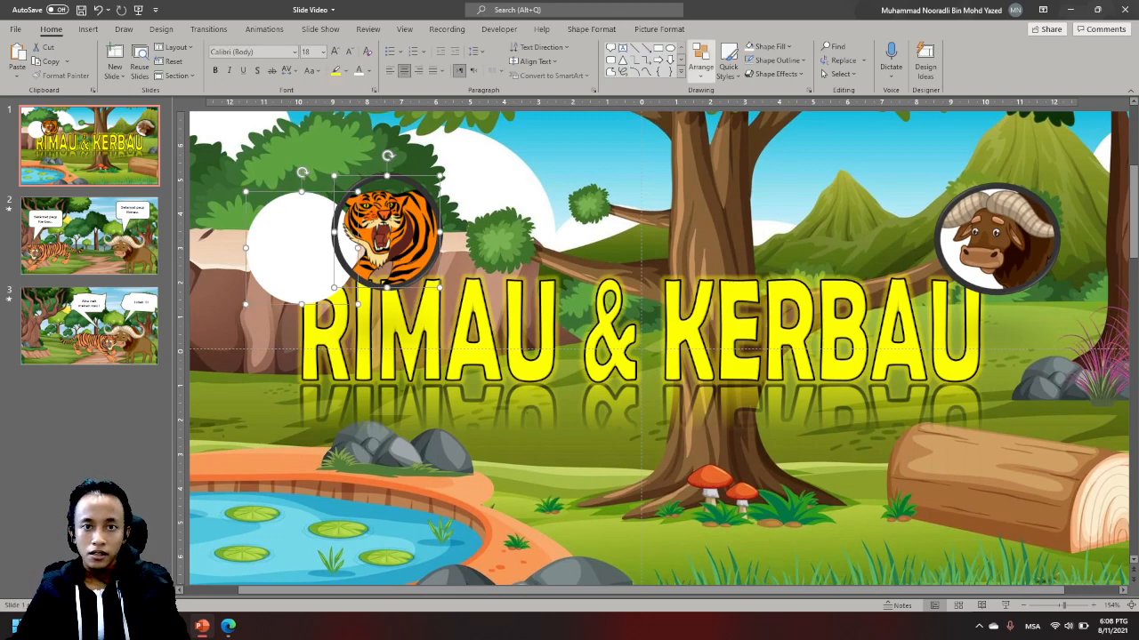
click(659, 28)
click(967, 46)
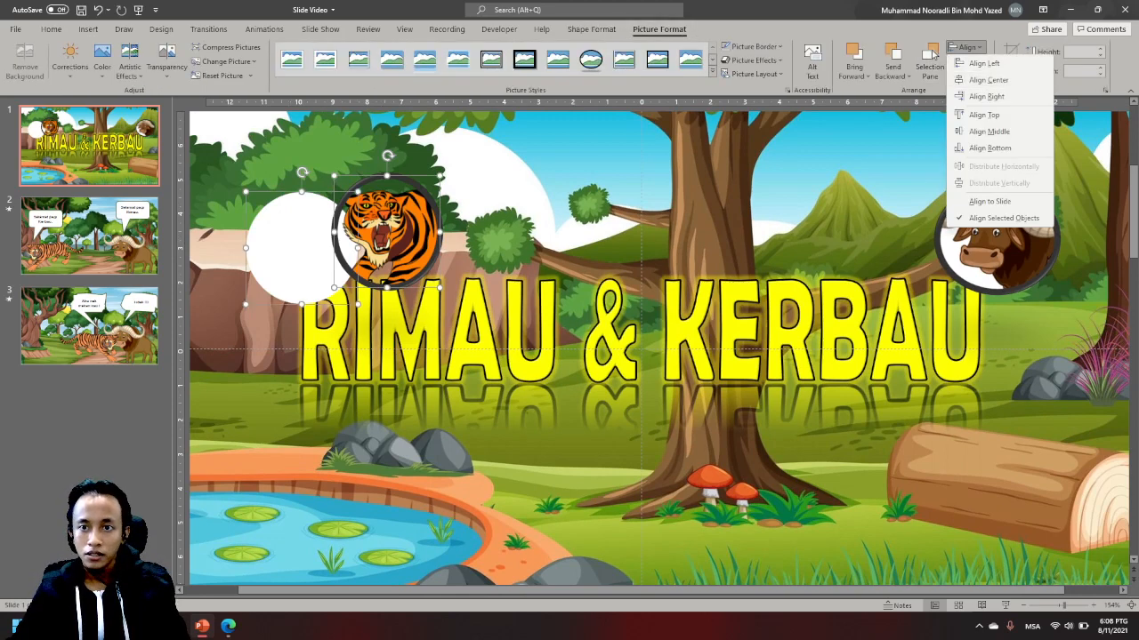
click(987, 79)
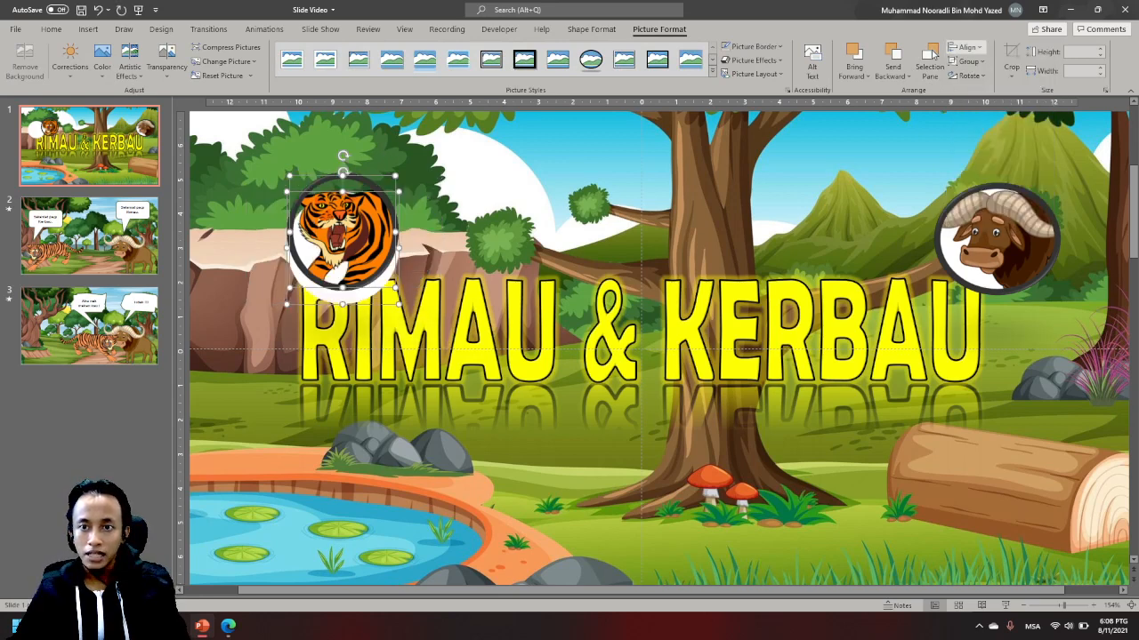
click(967, 46)
key(Return)
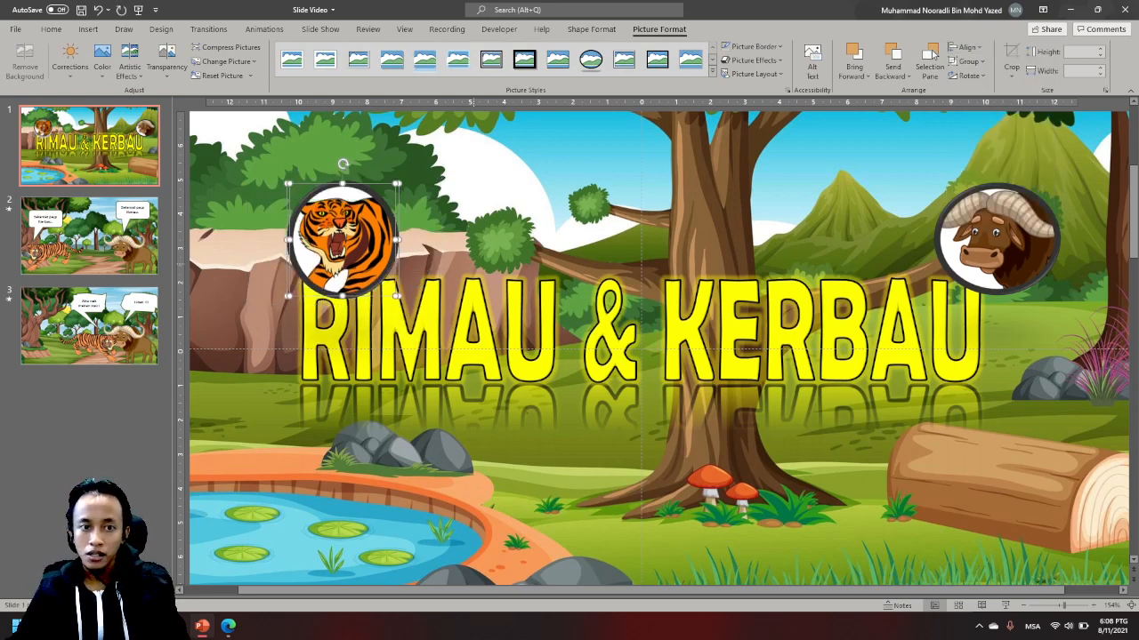
- Group the tiger picture with its white circle and move the badge outward, just before the title's first letter
key(shift+F10)
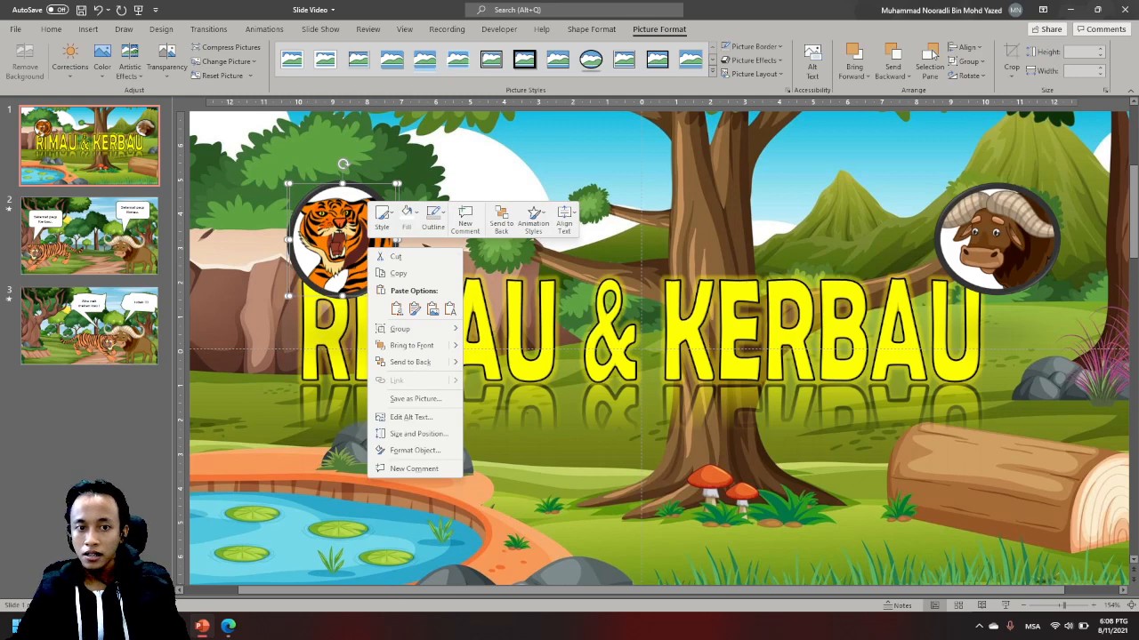
mouse_move(400, 329)
click(473, 330)
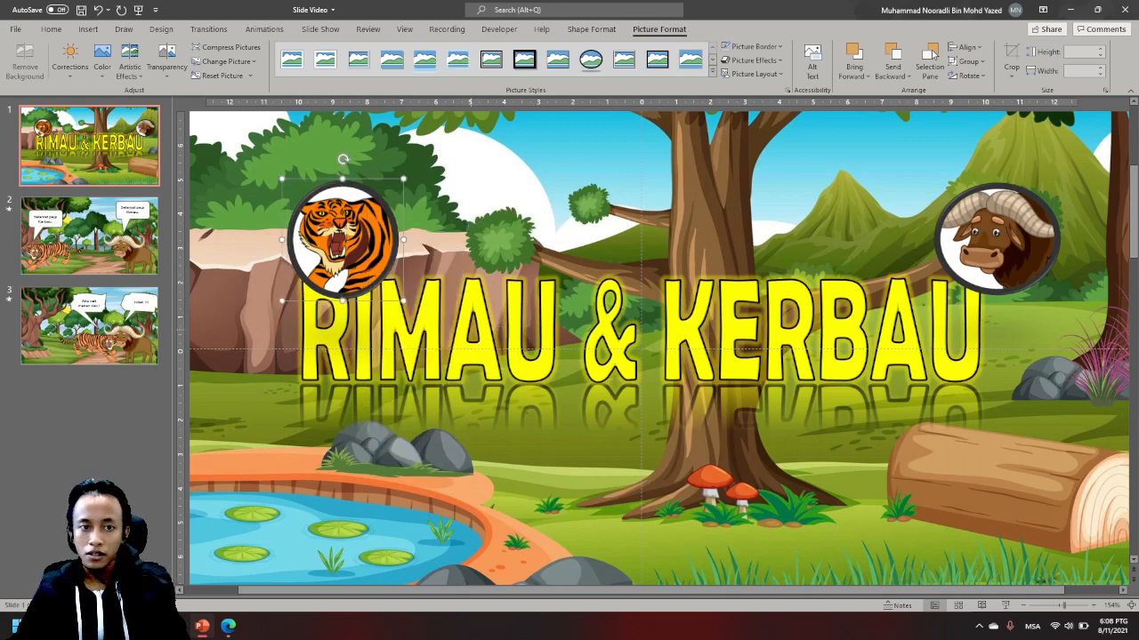
drag(342, 240, 281, 235)
- Move the buffalo picture off its white oval, and align the two to each other by center and middle
drag(1000, 240, 928, 230)
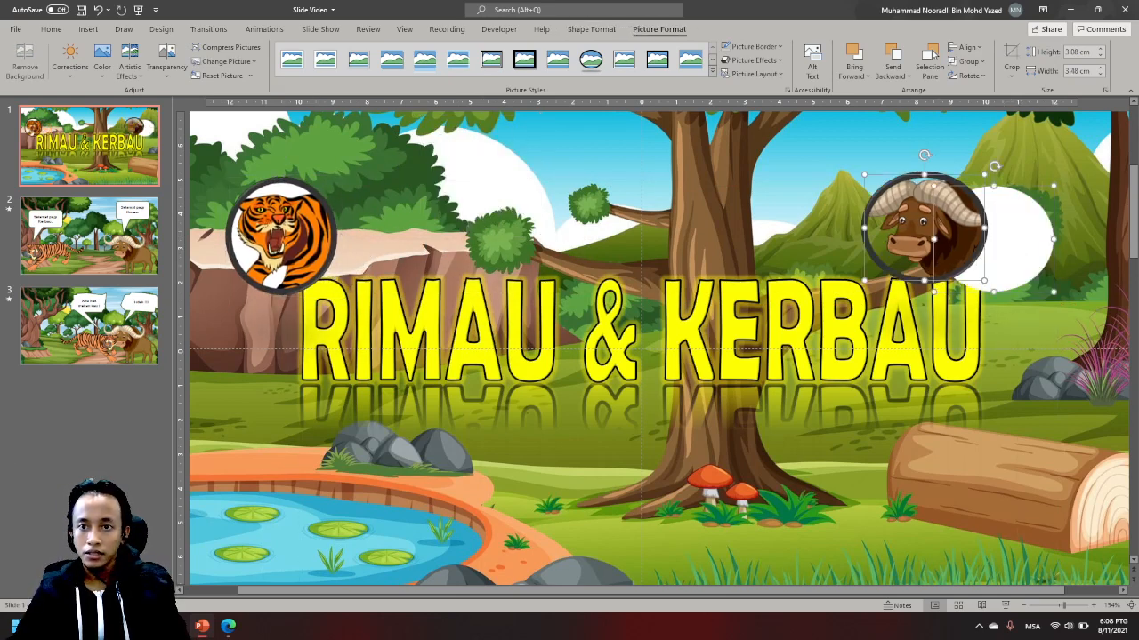
click(966, 46)
click(987, 80)
click(966, 47)
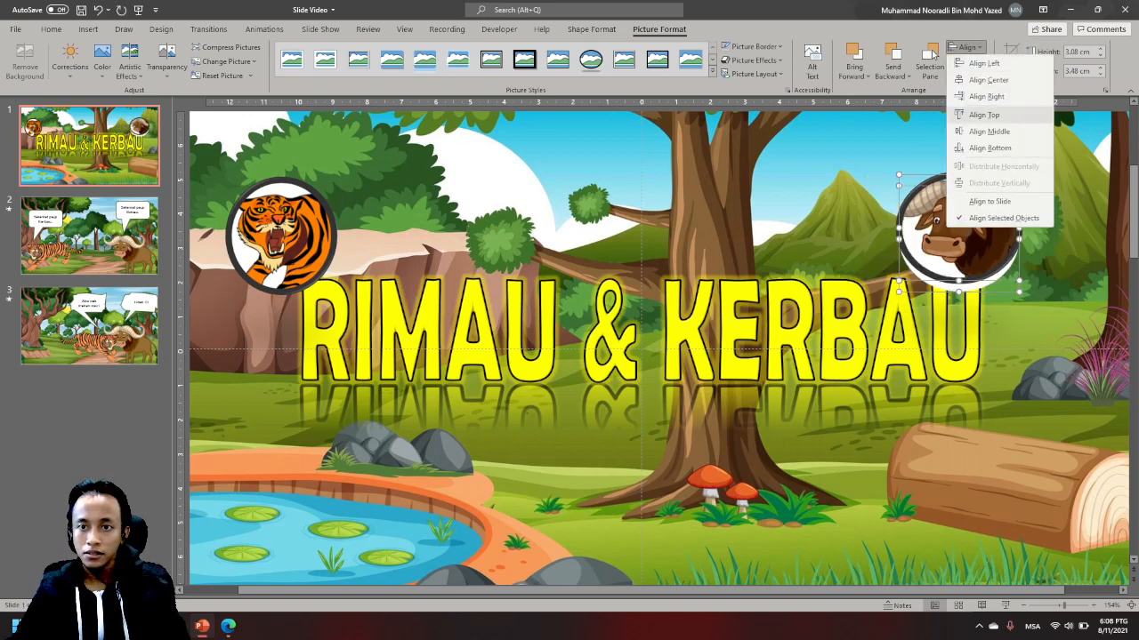
click(989, 130)
- Group the buffalo picture with its oval and position both animal badges at matching height over the title's two ends
right_click(990, 217)
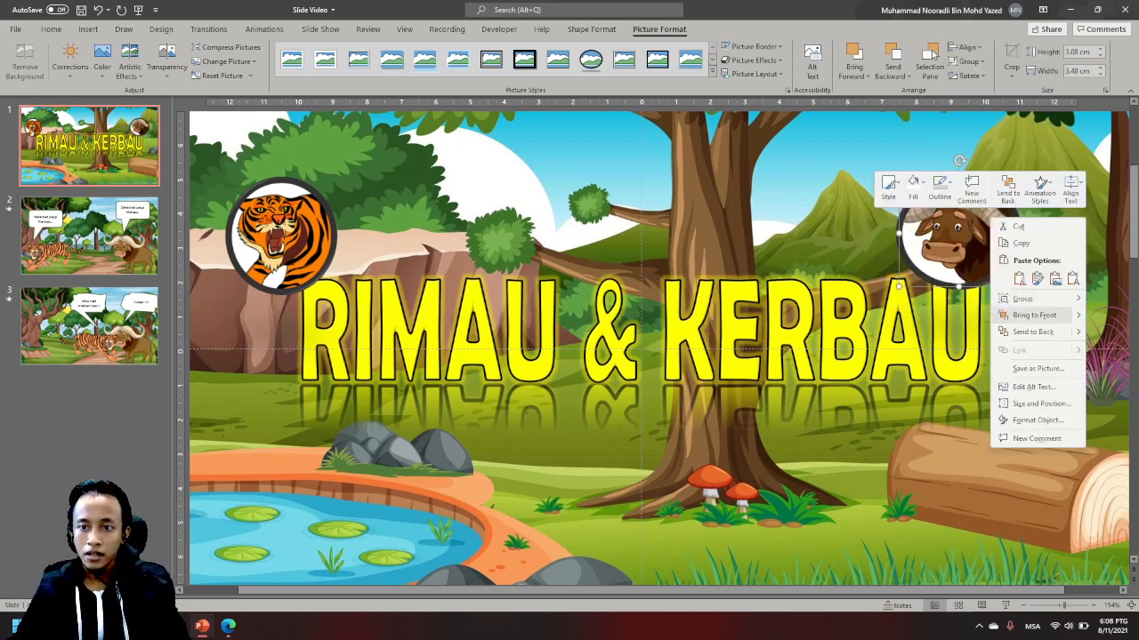
mouse_move(1023, 298)
click(955, 300)
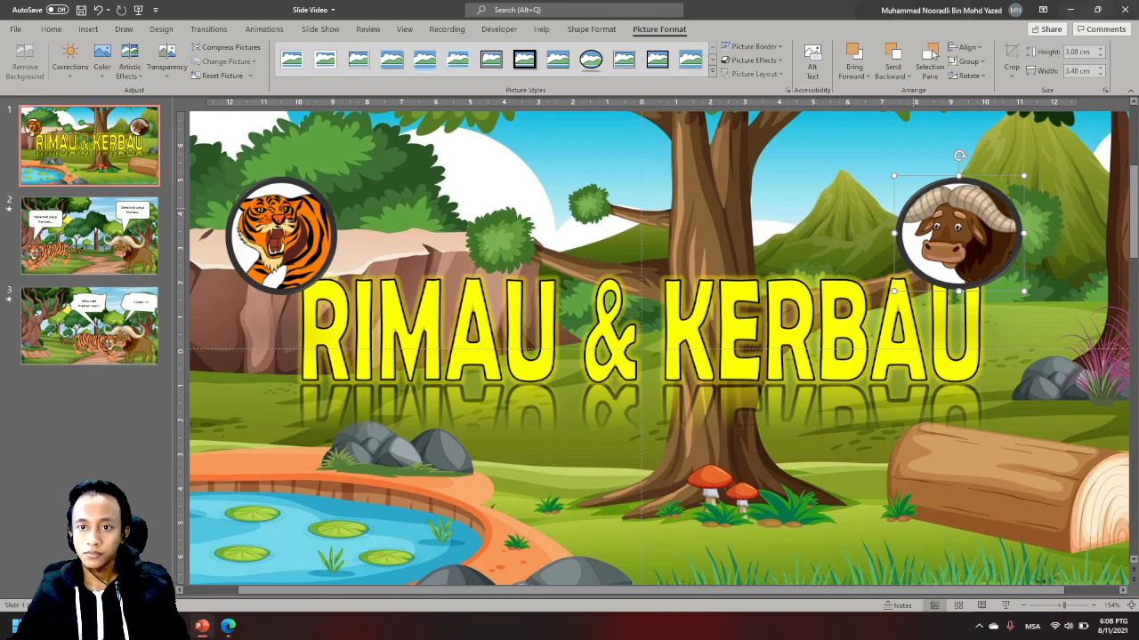
drag(963, 226, 1003, 238)
drag(279, 233, 283, 240)
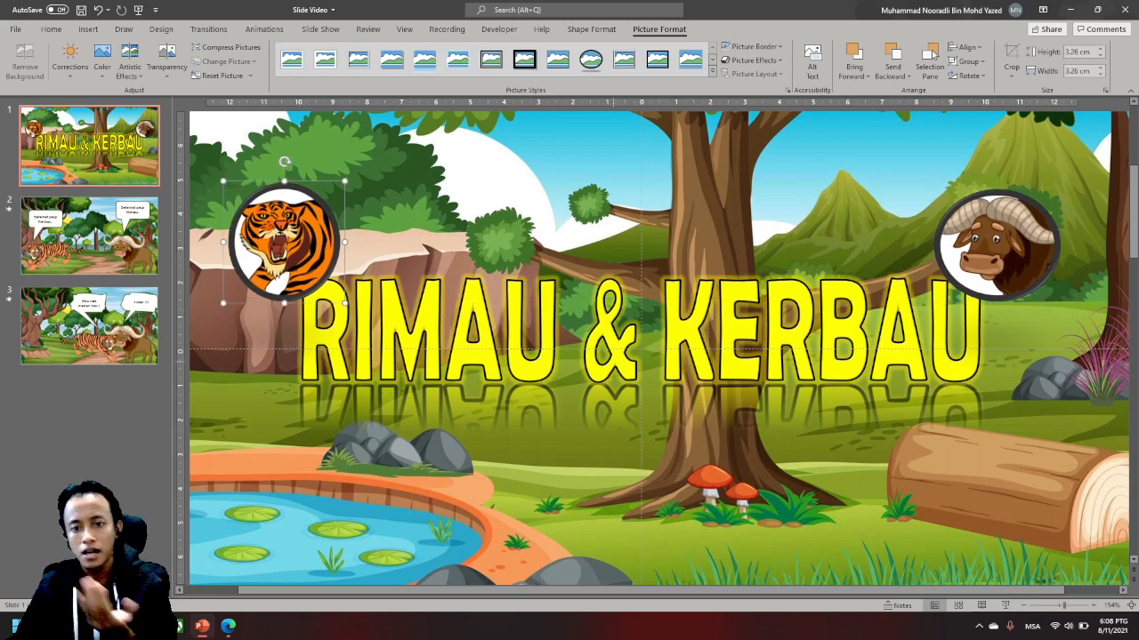
click(708, 298)
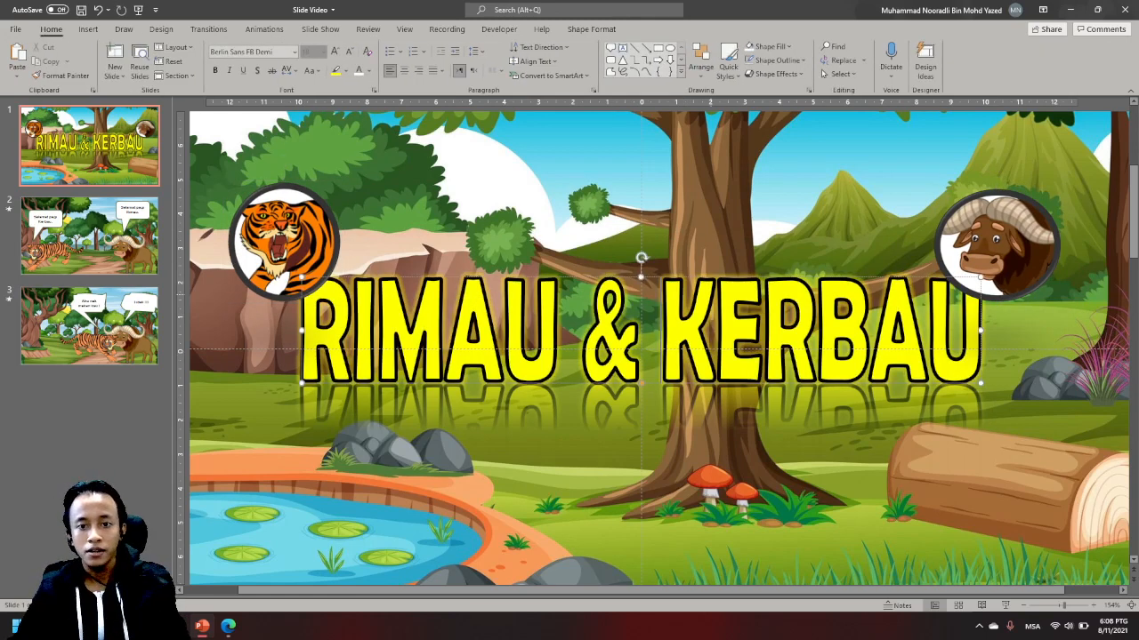
right_click(725, 277)
mouse_move(800, 356)
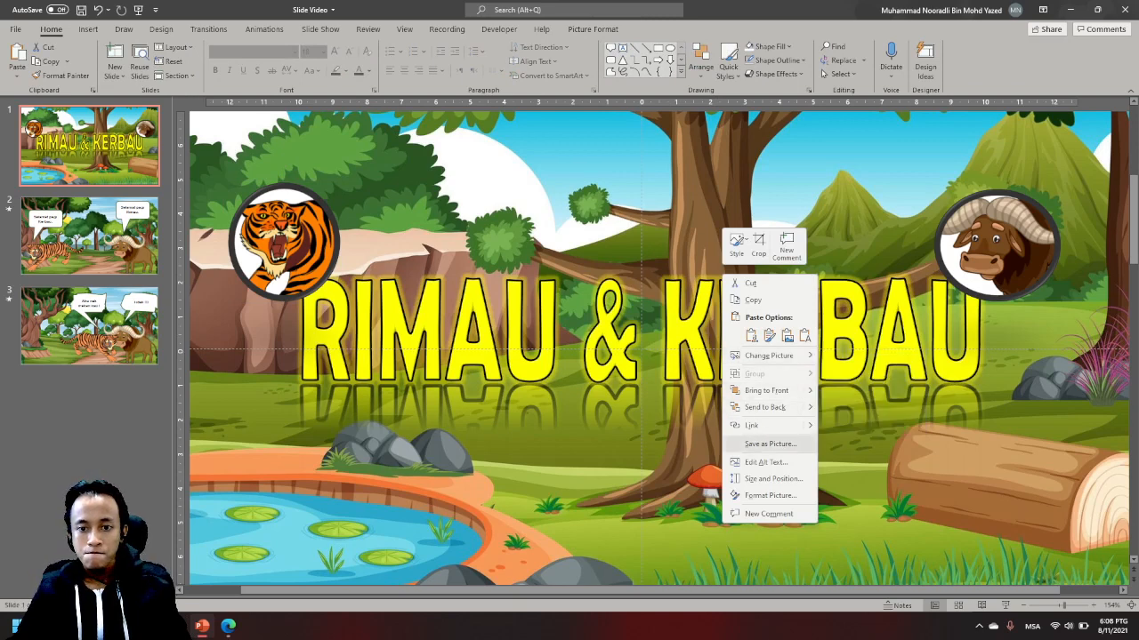
click(766, 390)
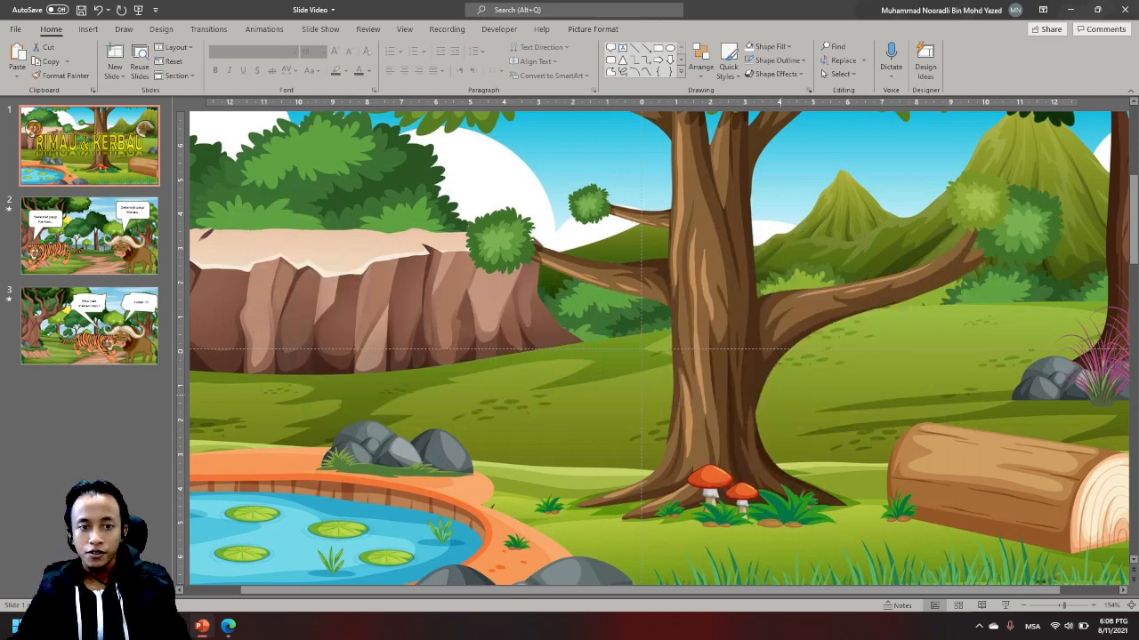
click(709, 364)
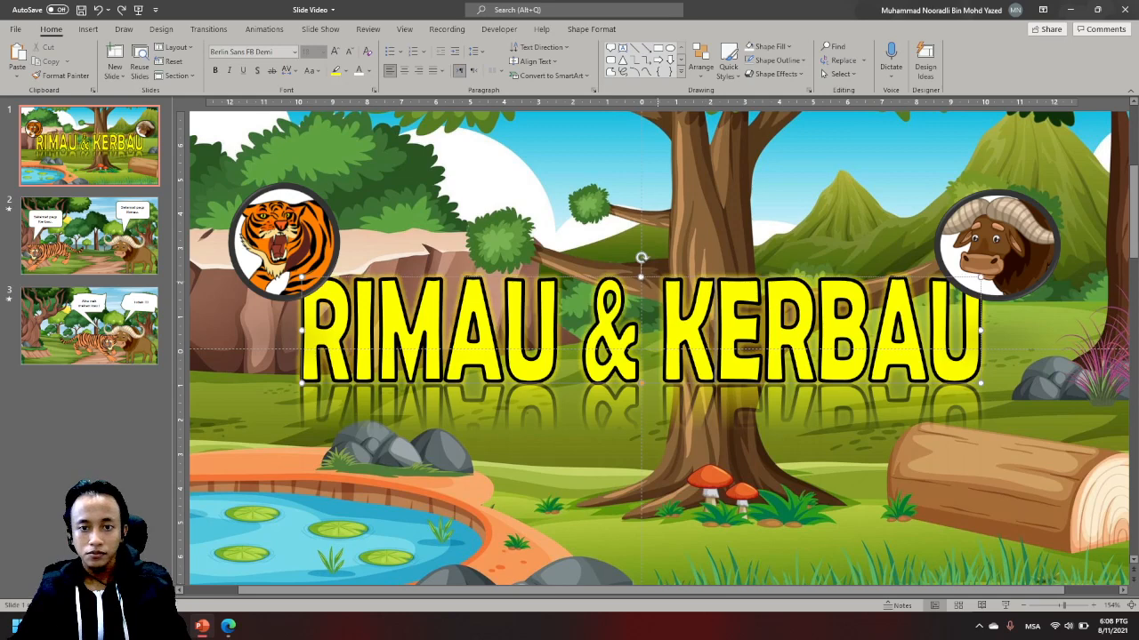
- Bring the "RIMAU & KERBAU" title to the front so it overlaps the tiger and buffalo badges
right_click(653, 384)
click(616, 311)
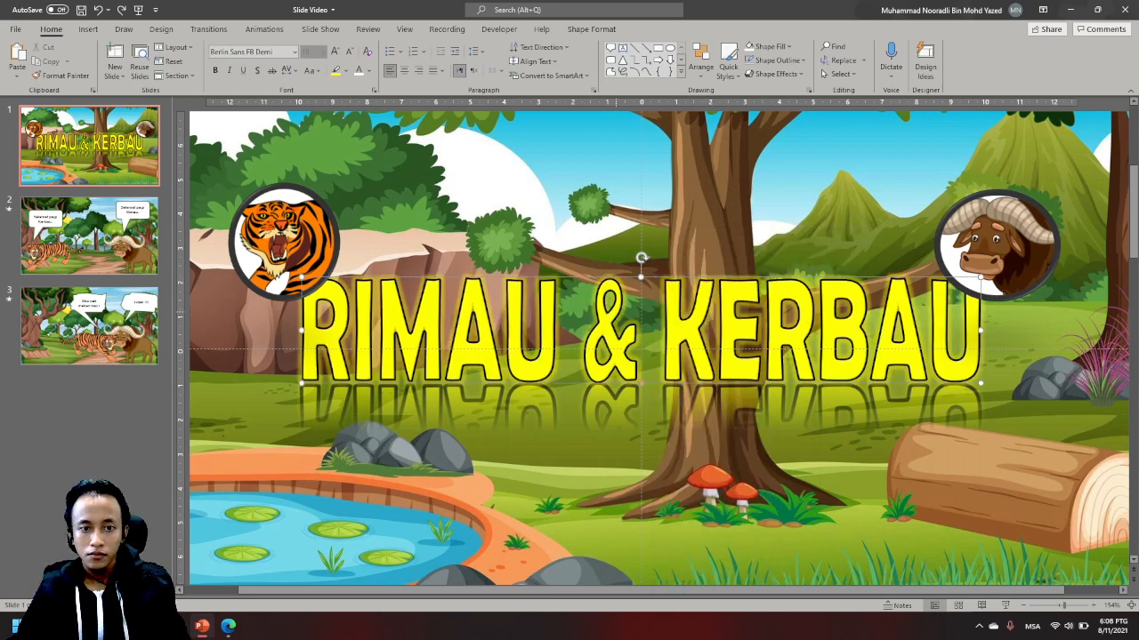
right_click(554, 302)
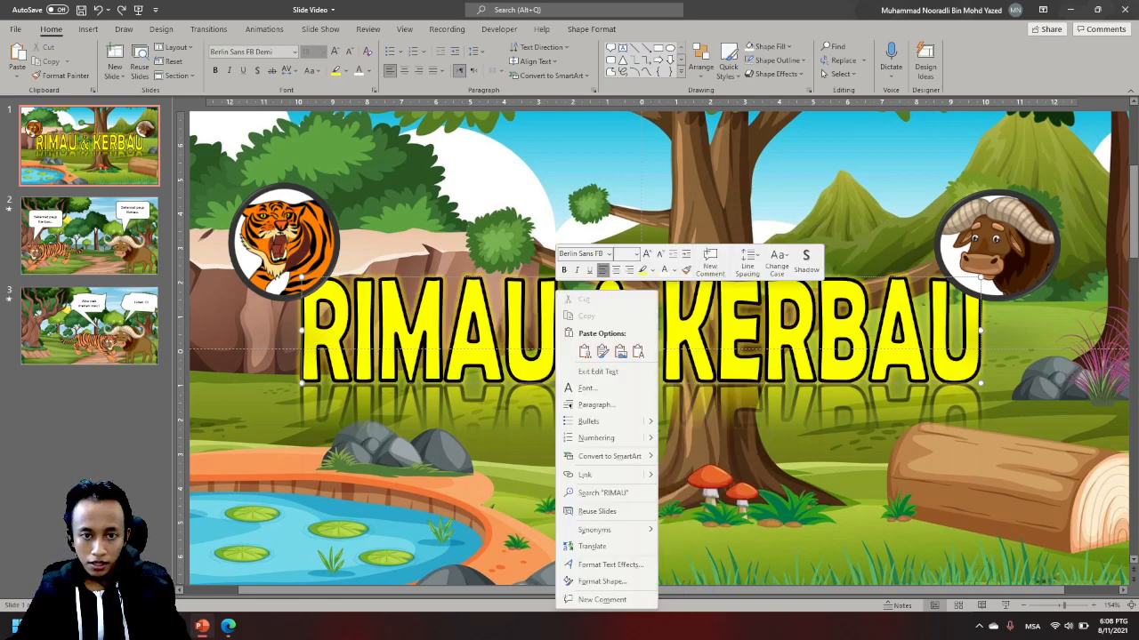
click(512, 296)
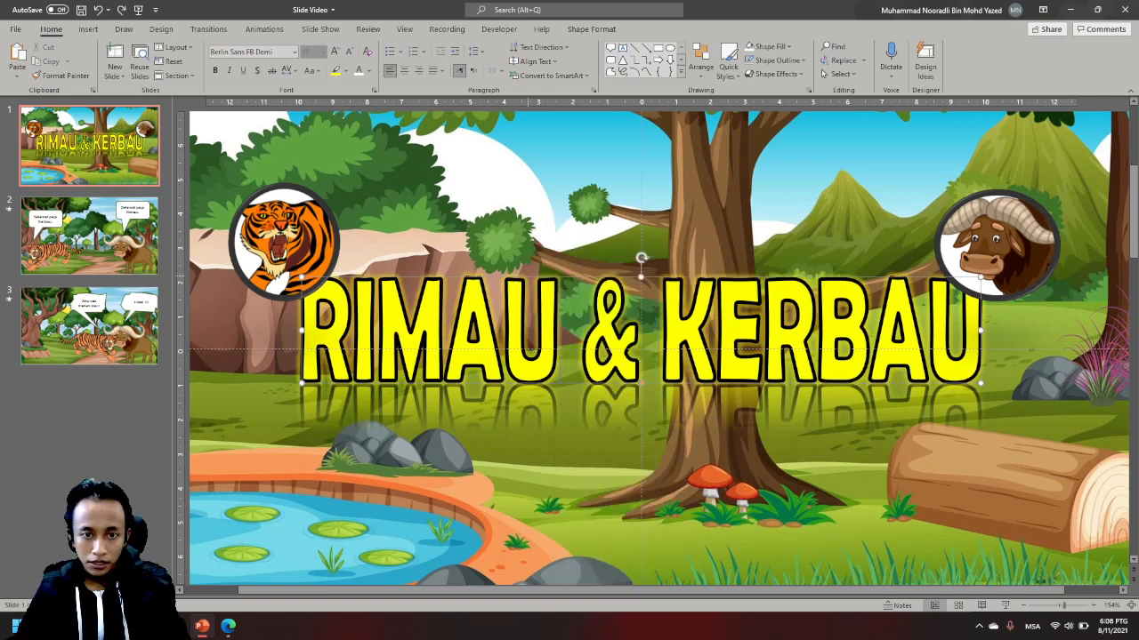
click(528, 277)
right_click(528, 278)
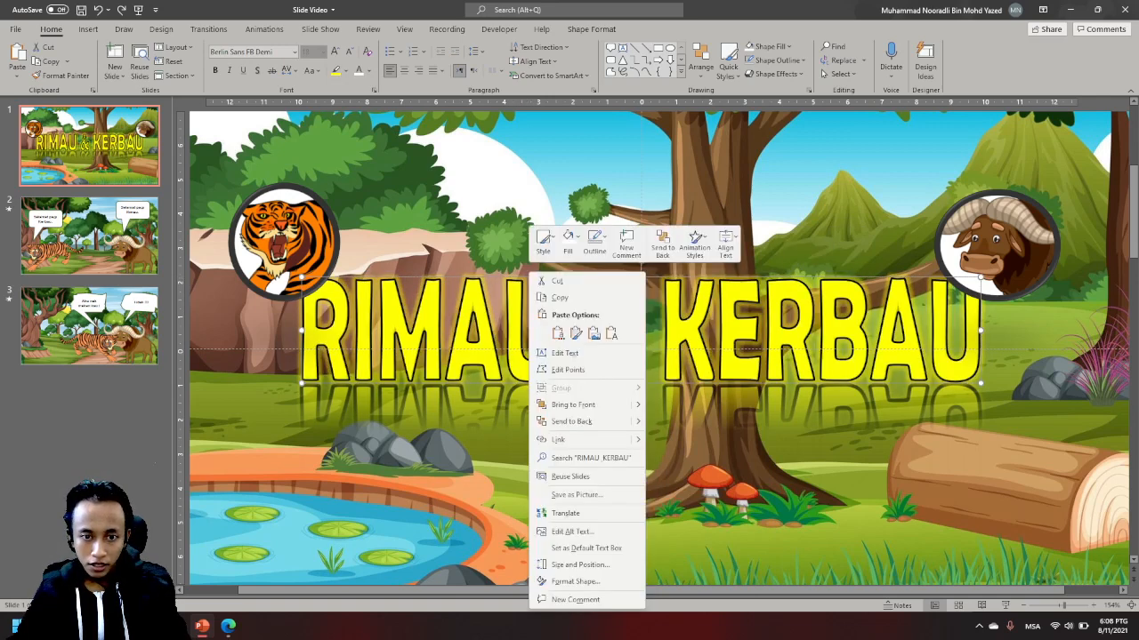
click(594, 405)
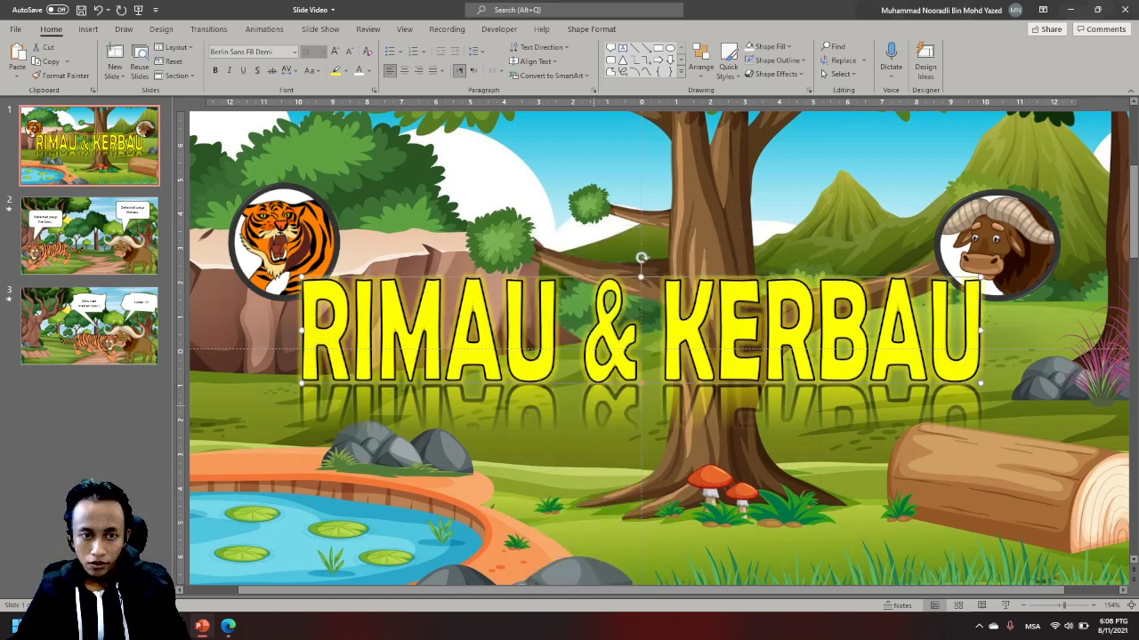
click(732, 488)
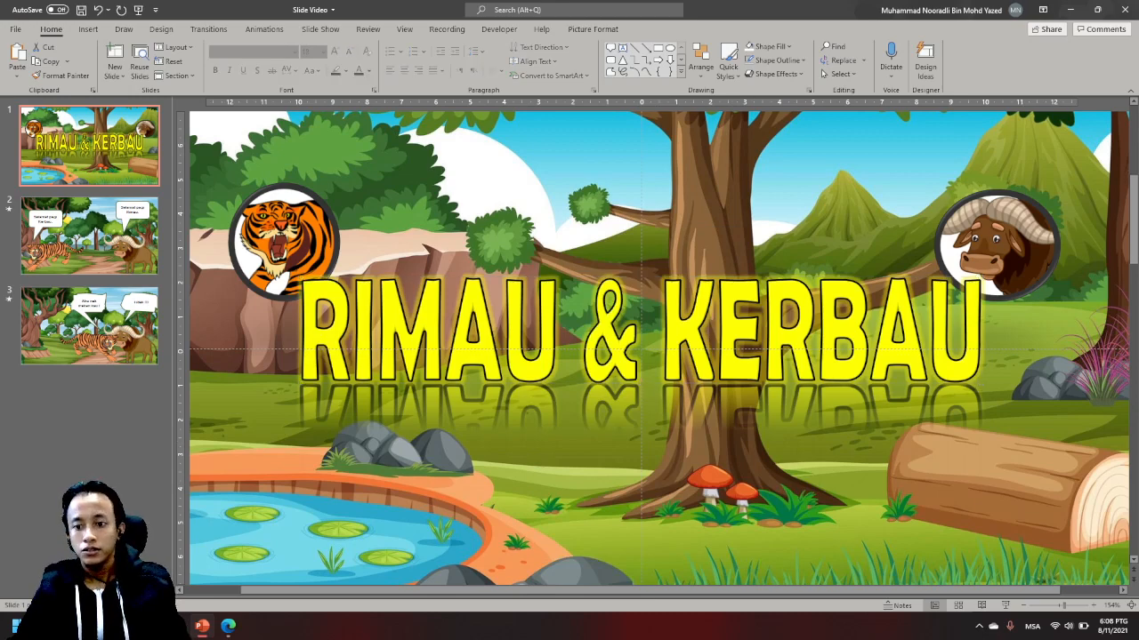
- Move the title and both animal badges slightly lower on the slide, keeping the badges over the title's two ends
scroll(659, 349, down, 5)
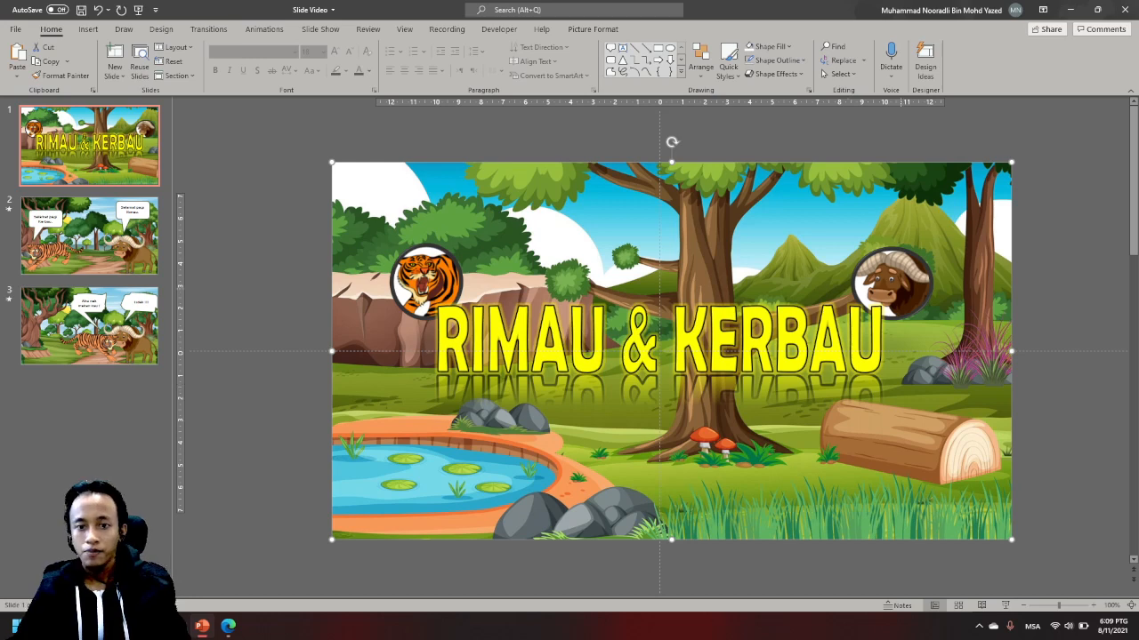
click(771, 327)
drag(699, 374, 699, 401)
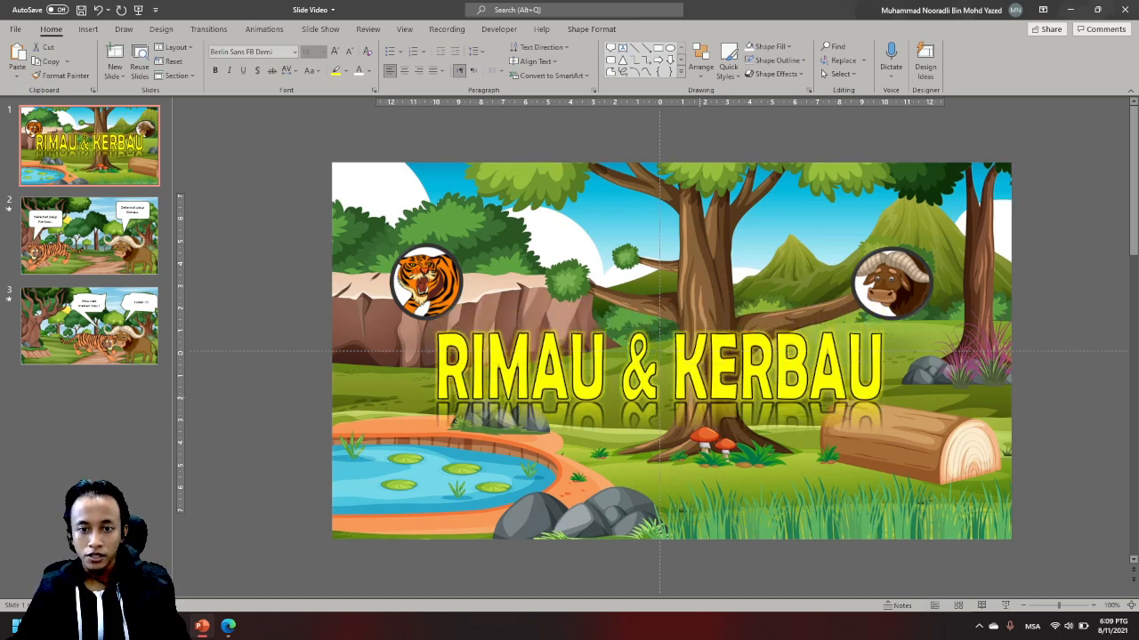
drag(425, 281, 424, 308)
drag(893, 283, 892, 310)
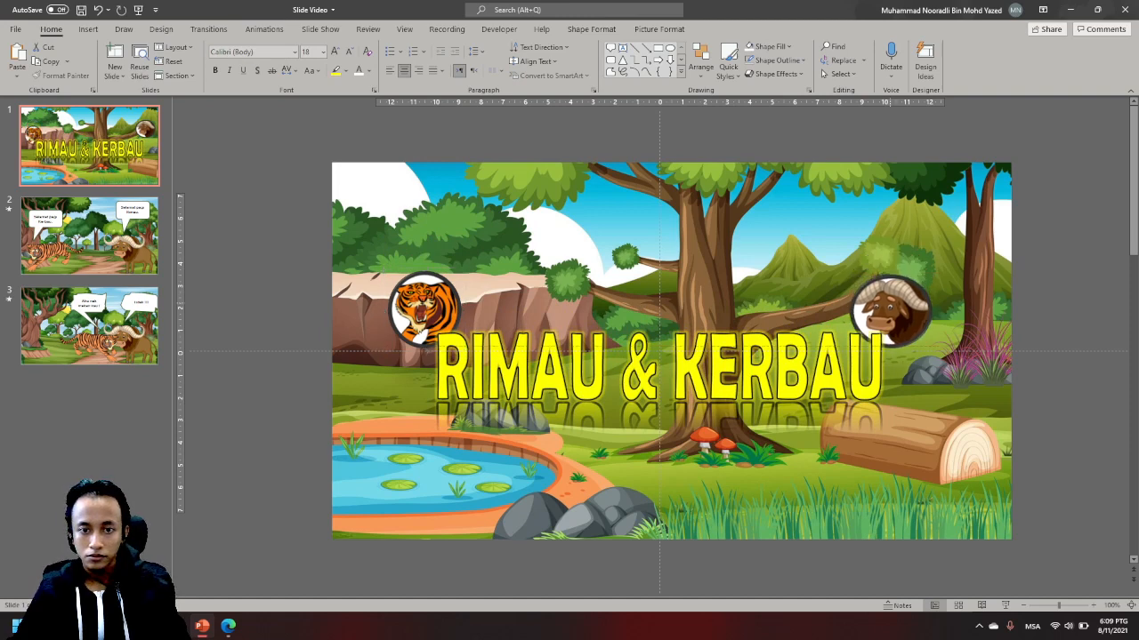
click(1057, 367)
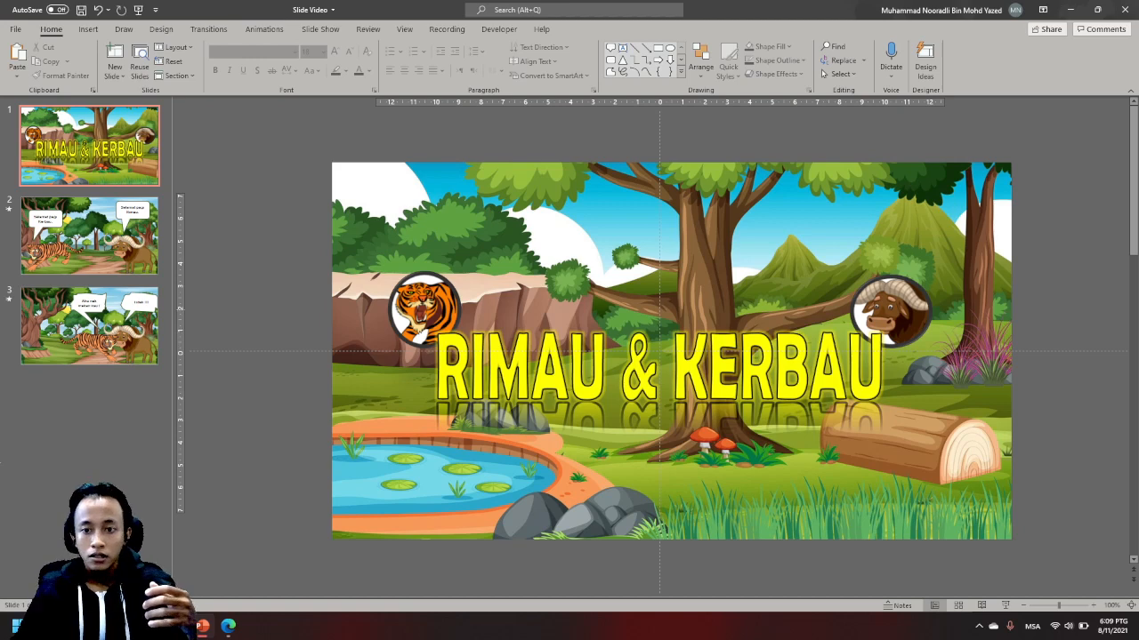
- Add a Grow & Turn entrance animation to the title text and show the Animation Pane
click(782, 362)
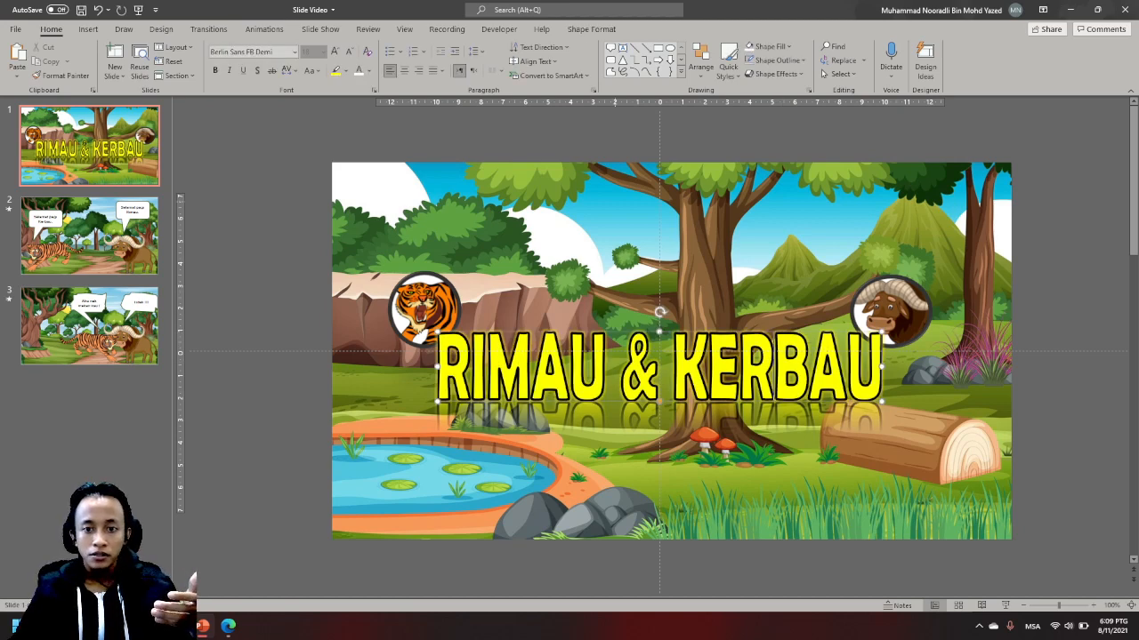
click(88, 28)
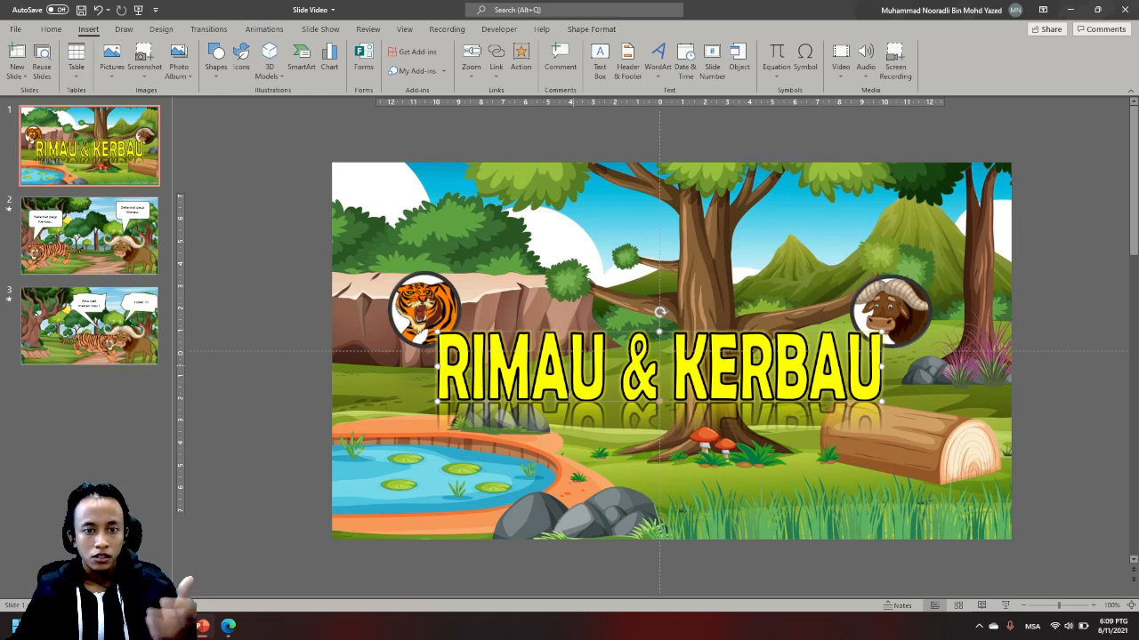
key(ctrl+a)
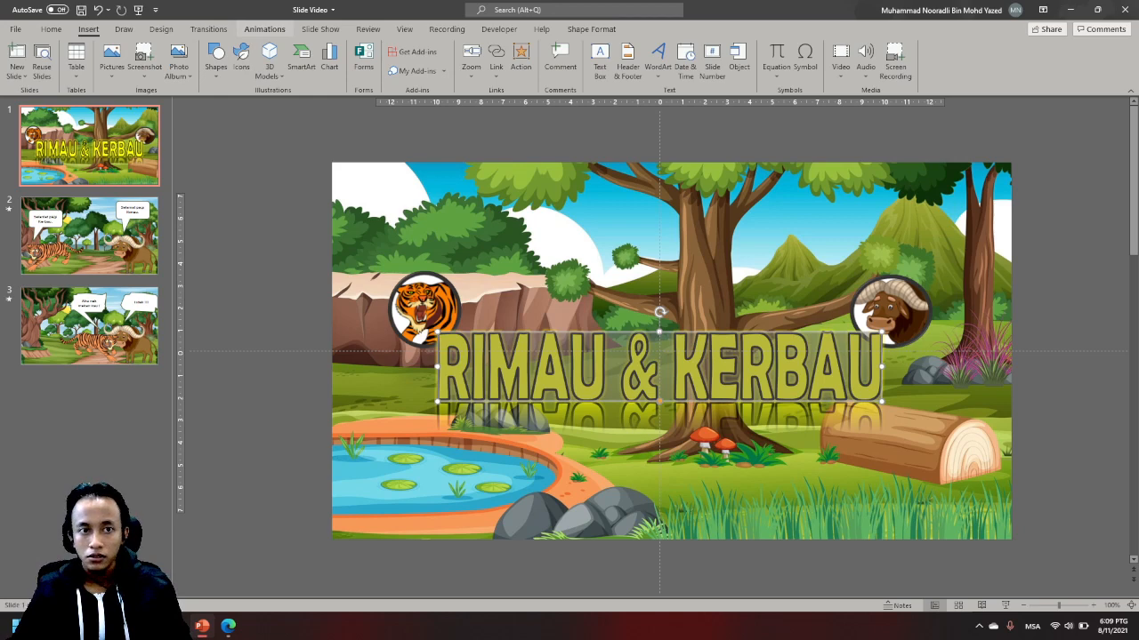
click(264, 28)
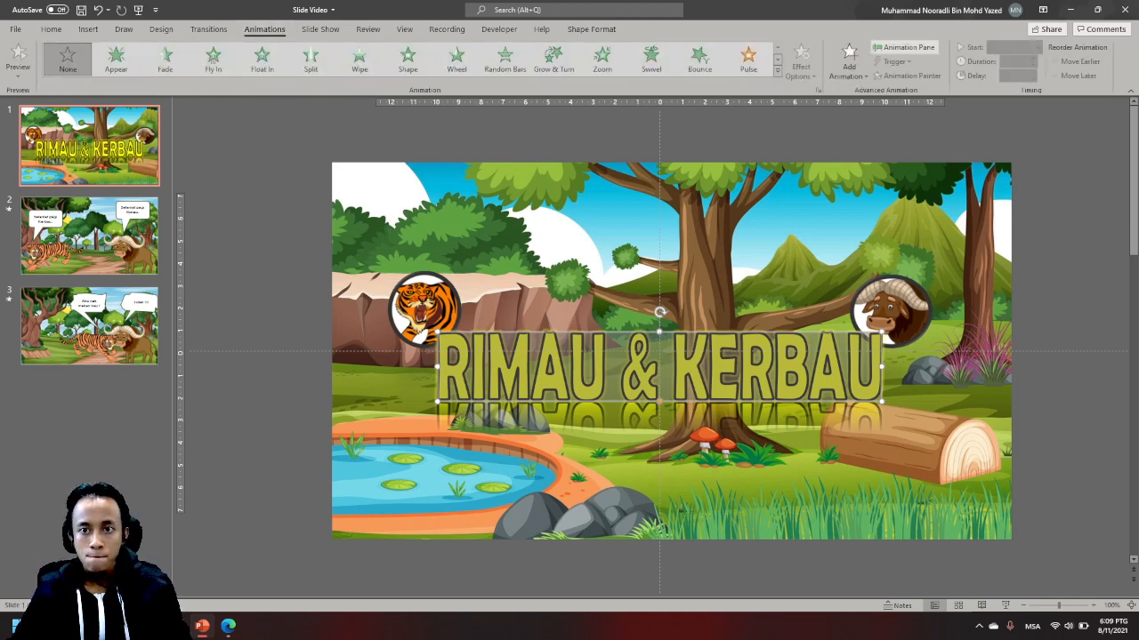
click(849, 60)
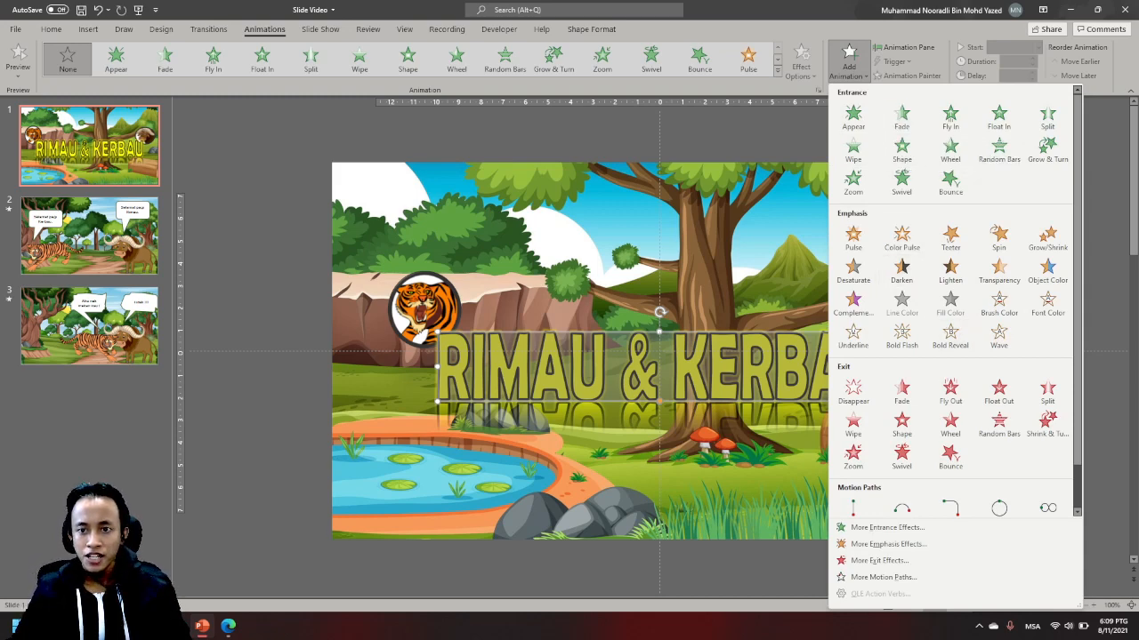
click(1047, 149)
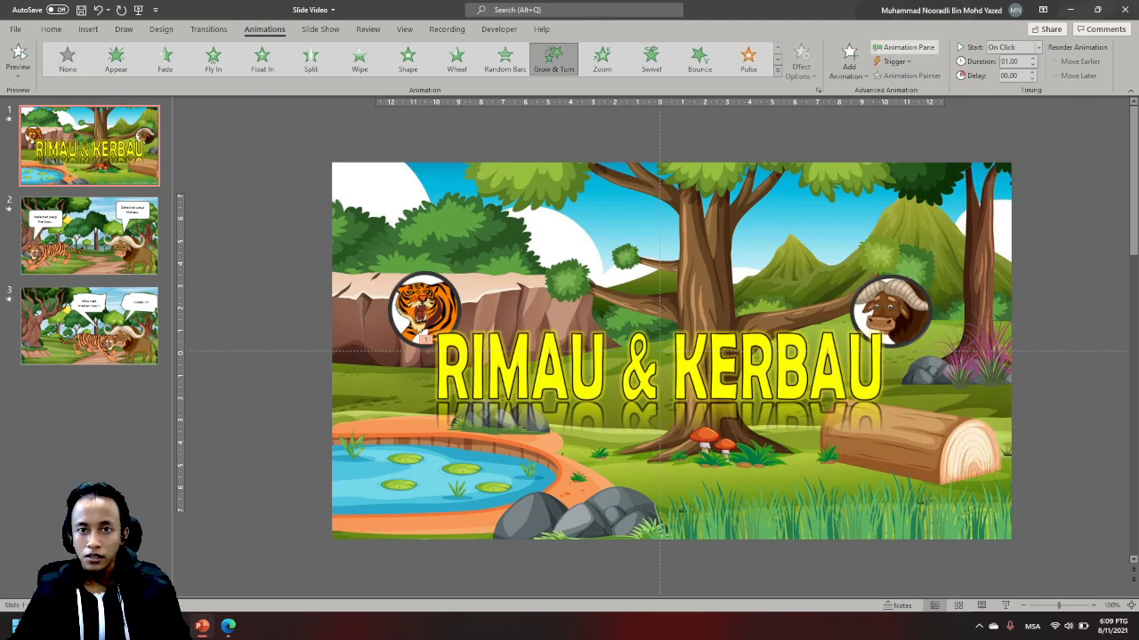
click(903, 47)
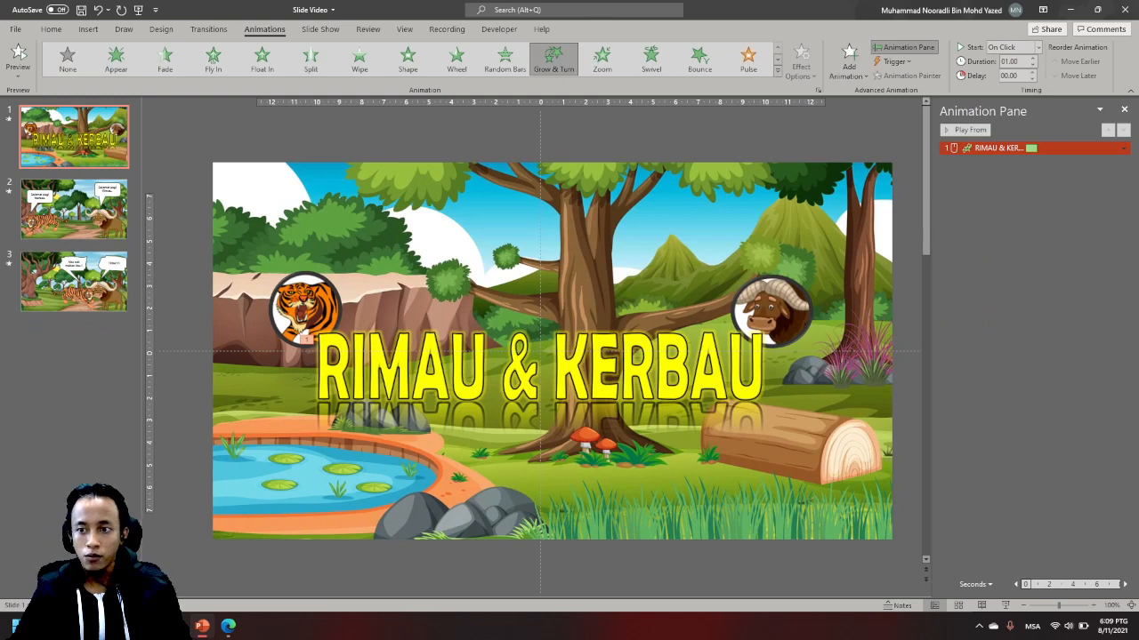
- Add Swivel and Wipe entrance animations to the title on top of the existing one
click(849, 60)
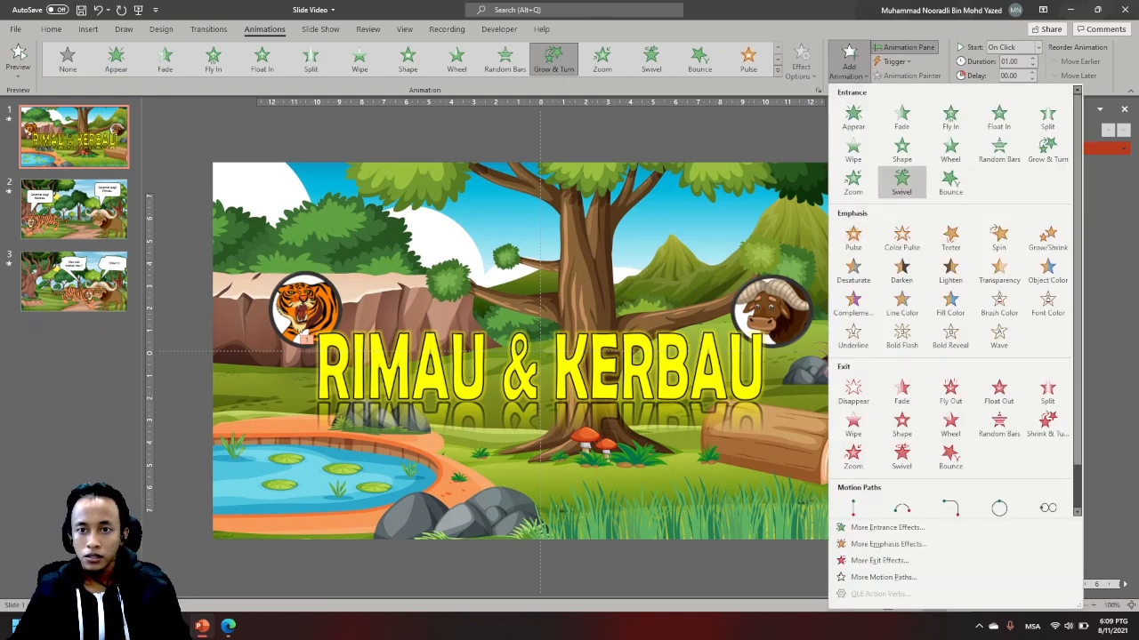
click(901, 182)
click(850, 61)
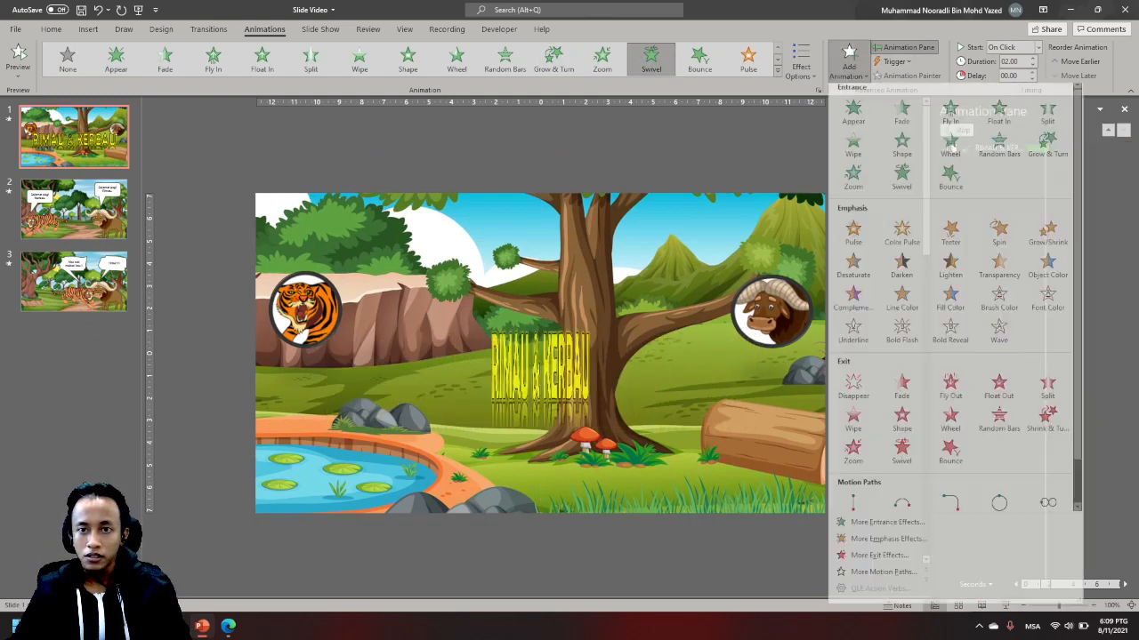
click(853, 152)
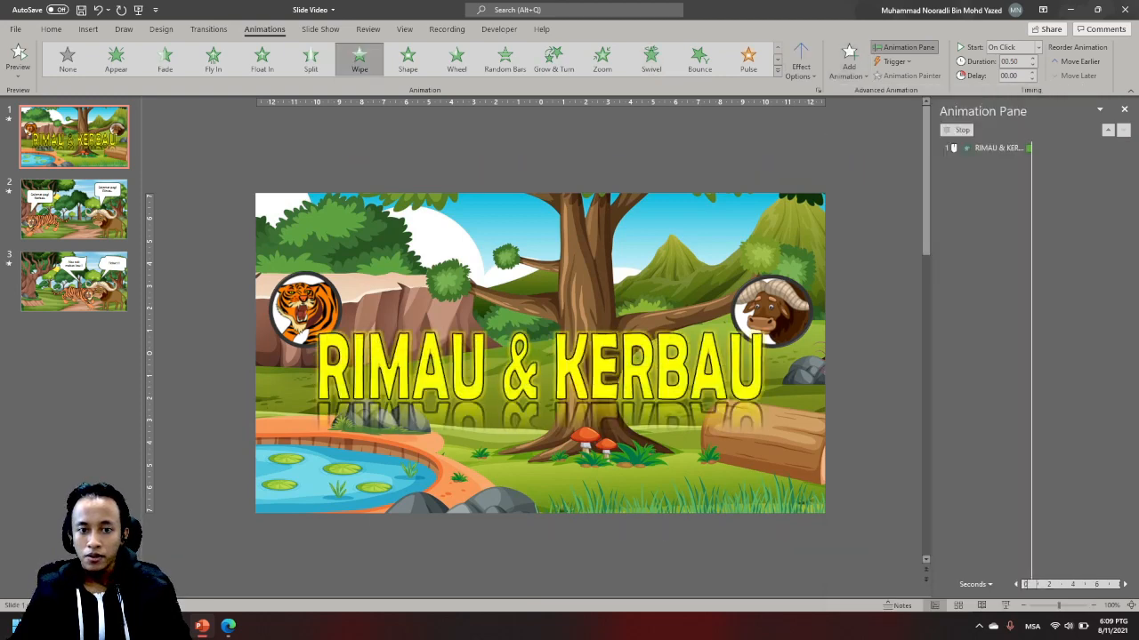
- Examine the sequence effect options available for the title's animations
click(694, 249)
click(578, 369)
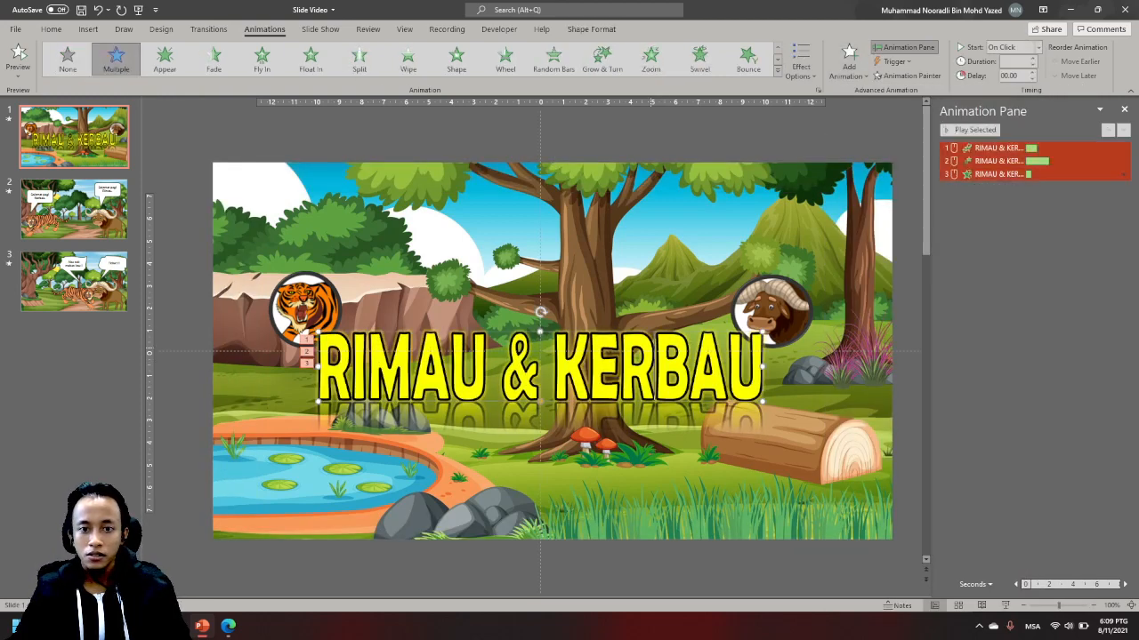
triple_click(579, 369)
click(800, 63)
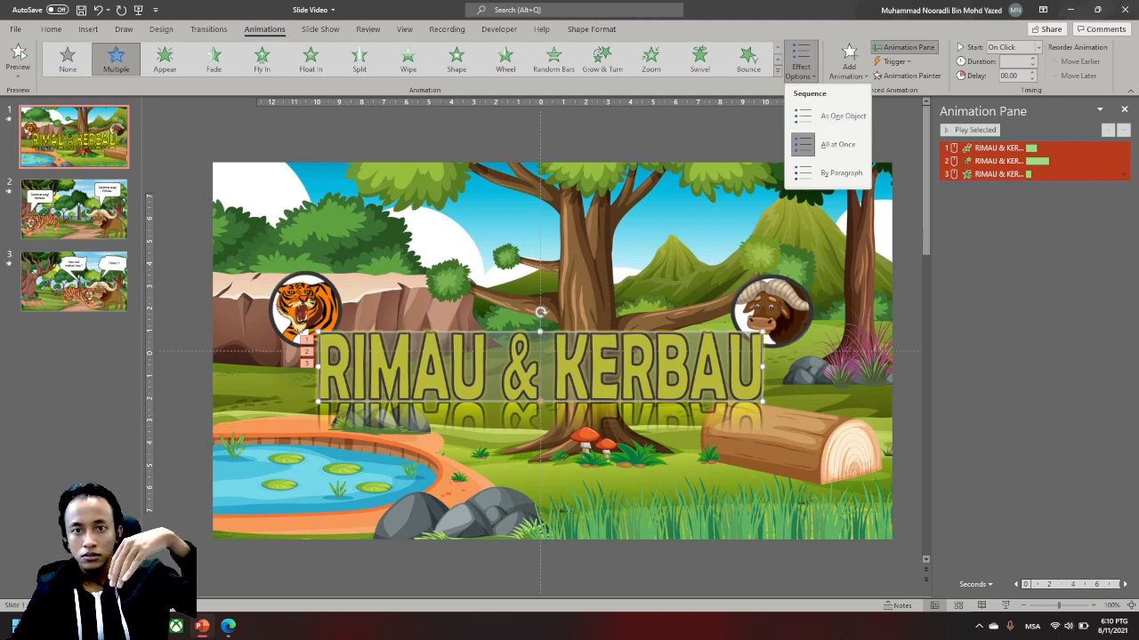
click(712, 129)
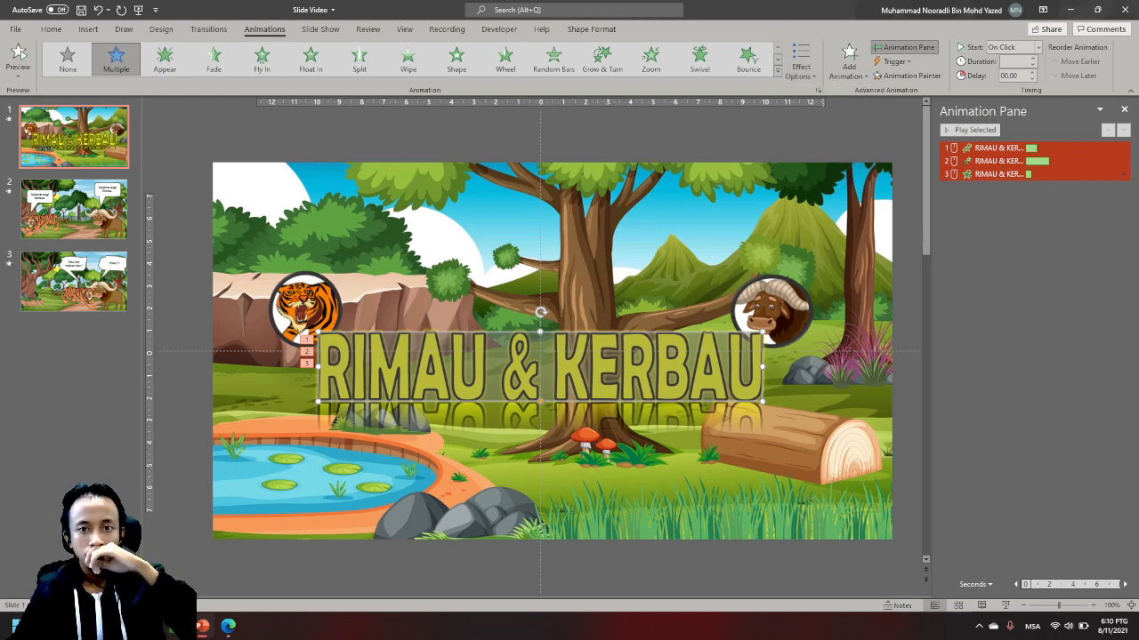
click(808, 133)
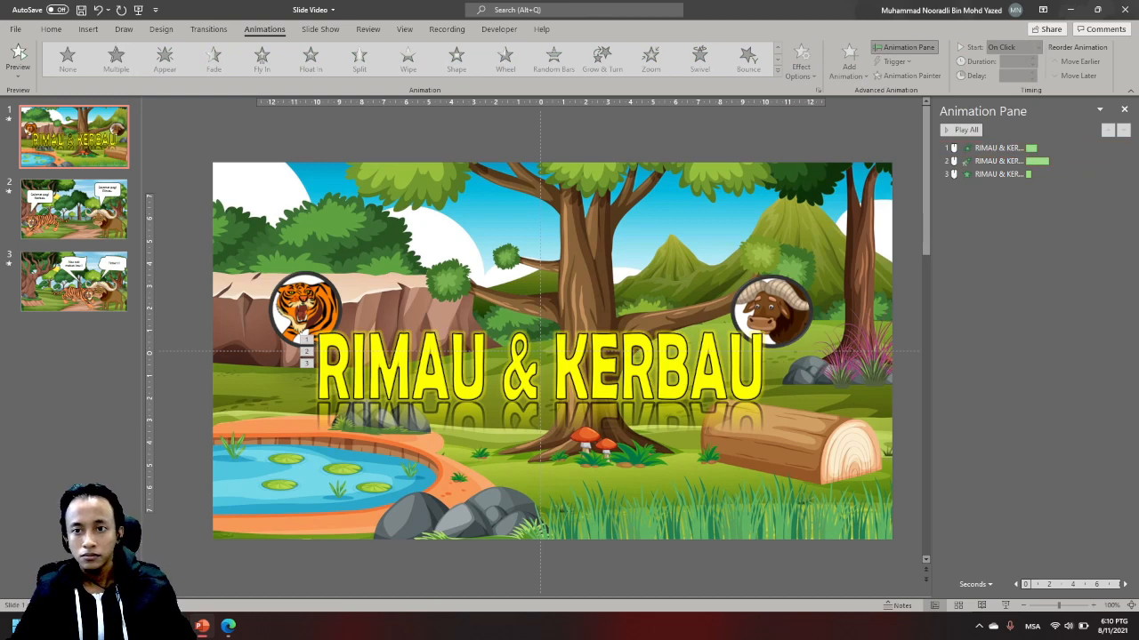
- Delete all three animations from the title
click(998, 149)
shift+click(998, 174)
key(Delete)
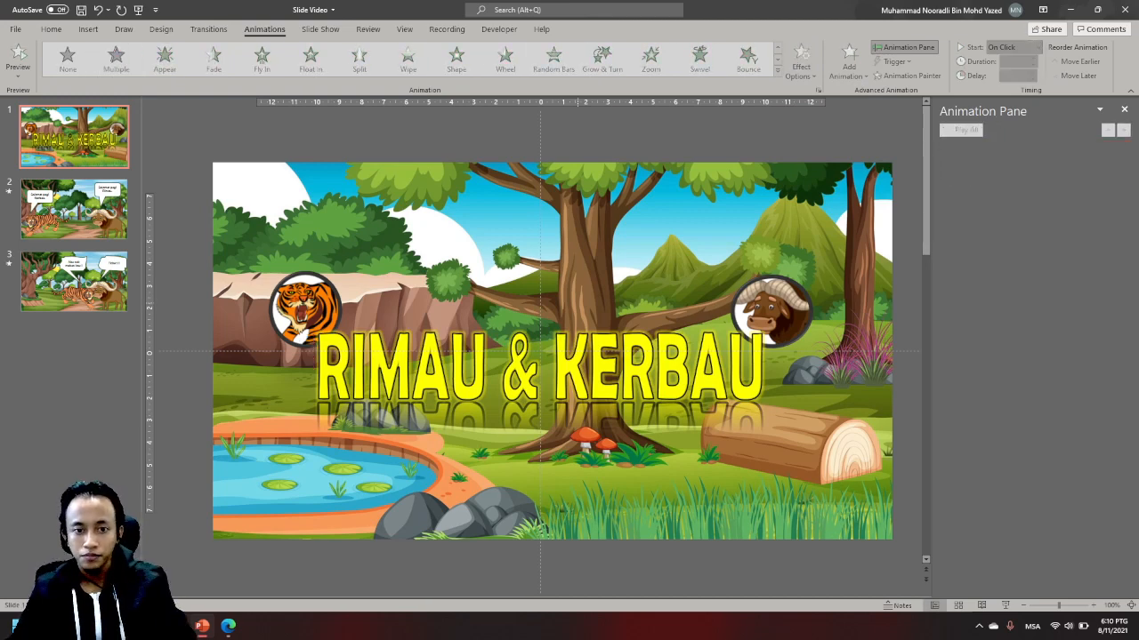
- Add a single Wipe entrance animation to the title and choose its direction
click(527, 368)
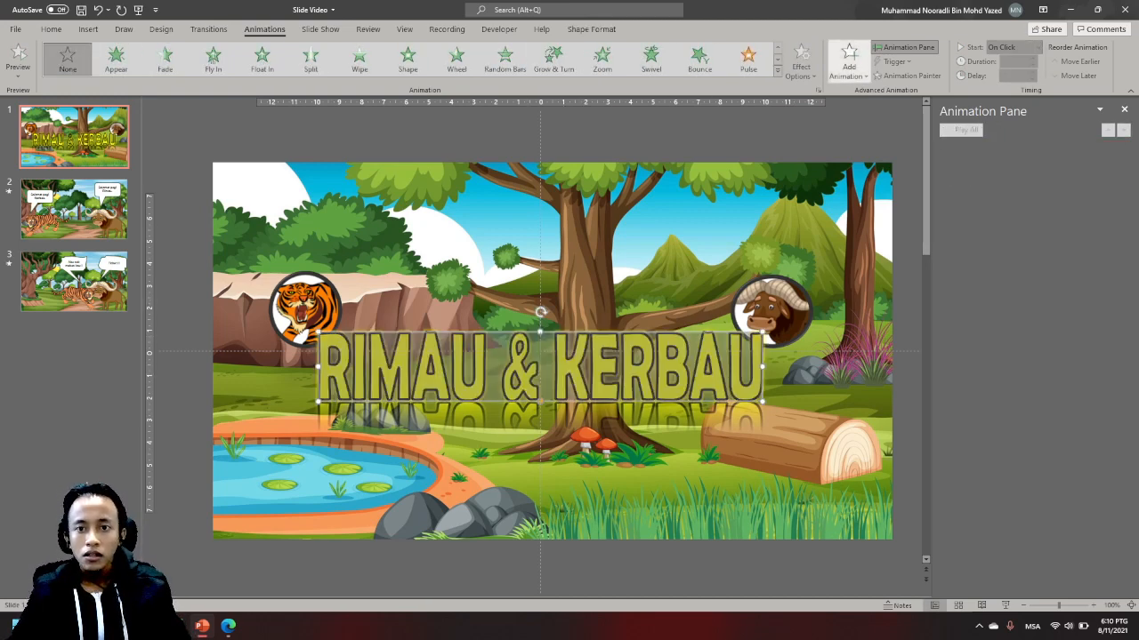
click(849, 60)
click(853, 150)
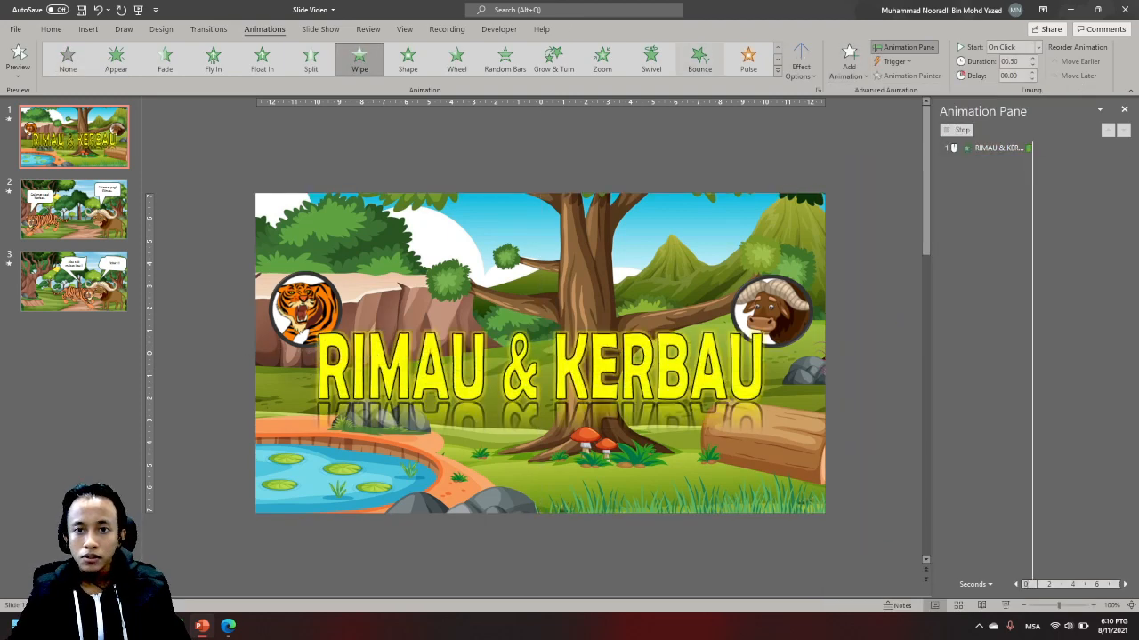
click(800, 63)
click(832, 201)
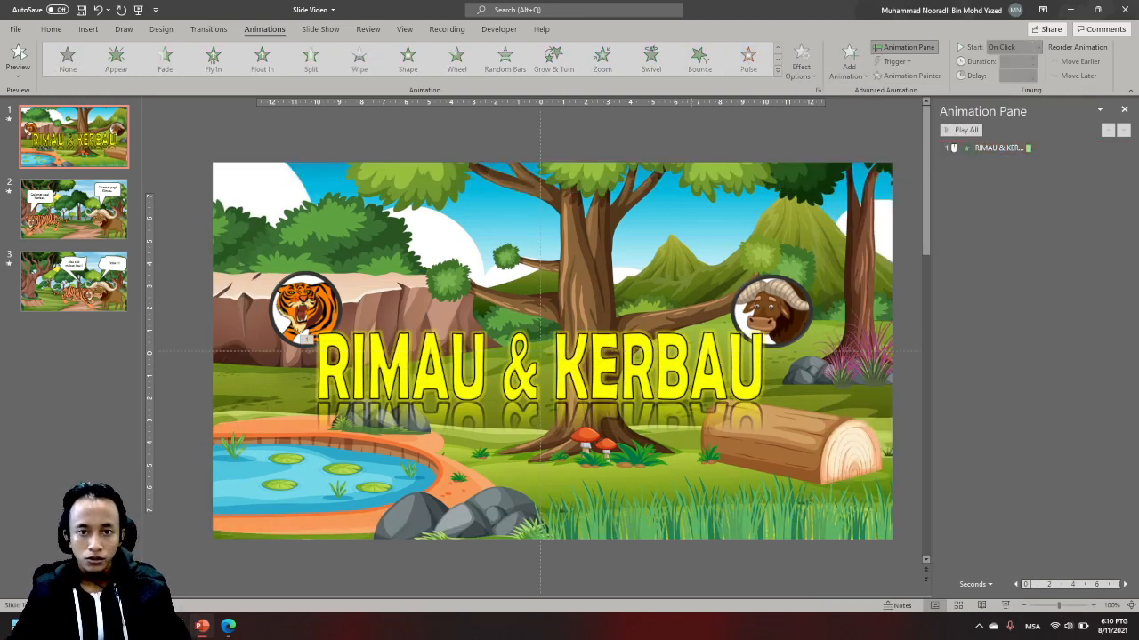
- Add a Grow & Turn entrance animation to the tiger badge
click(305, 306)
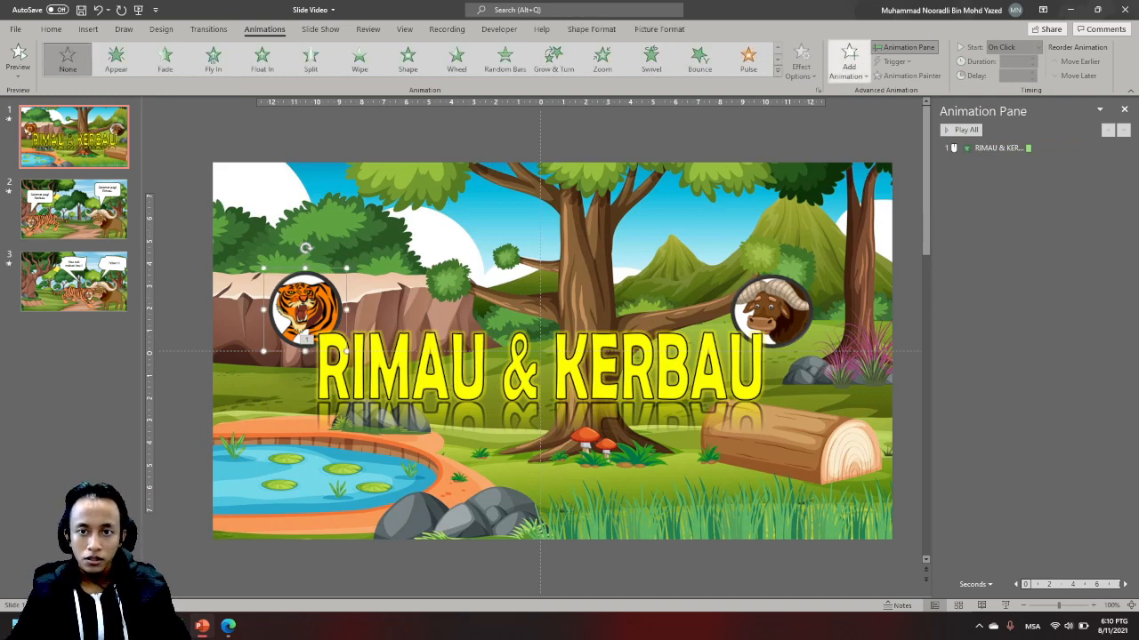
click(849, 61)
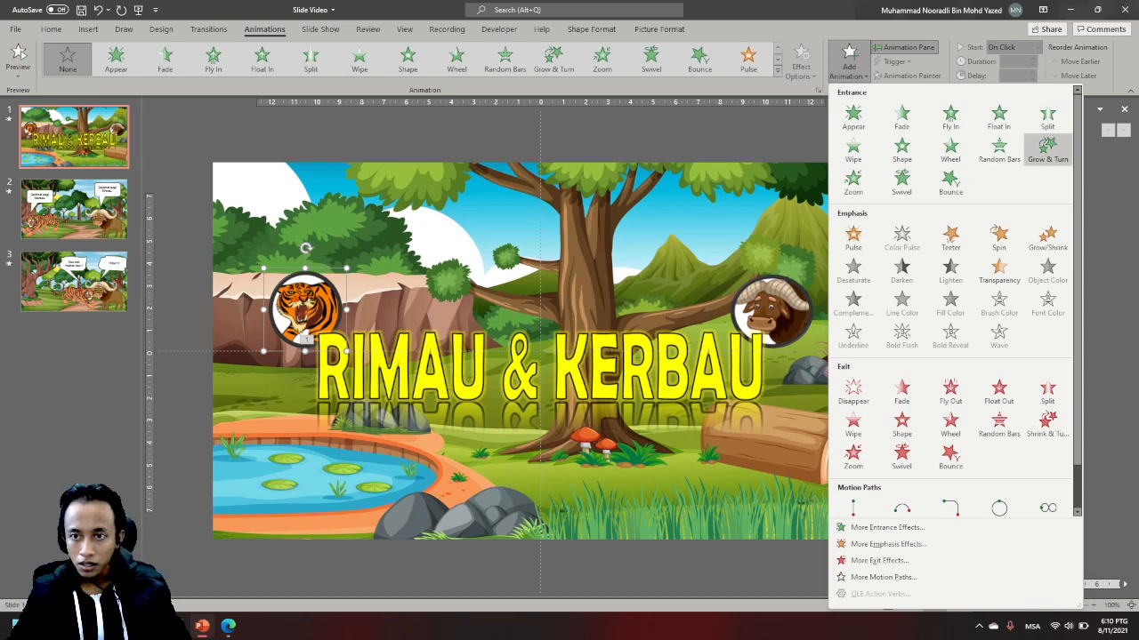
click(1046, 150)
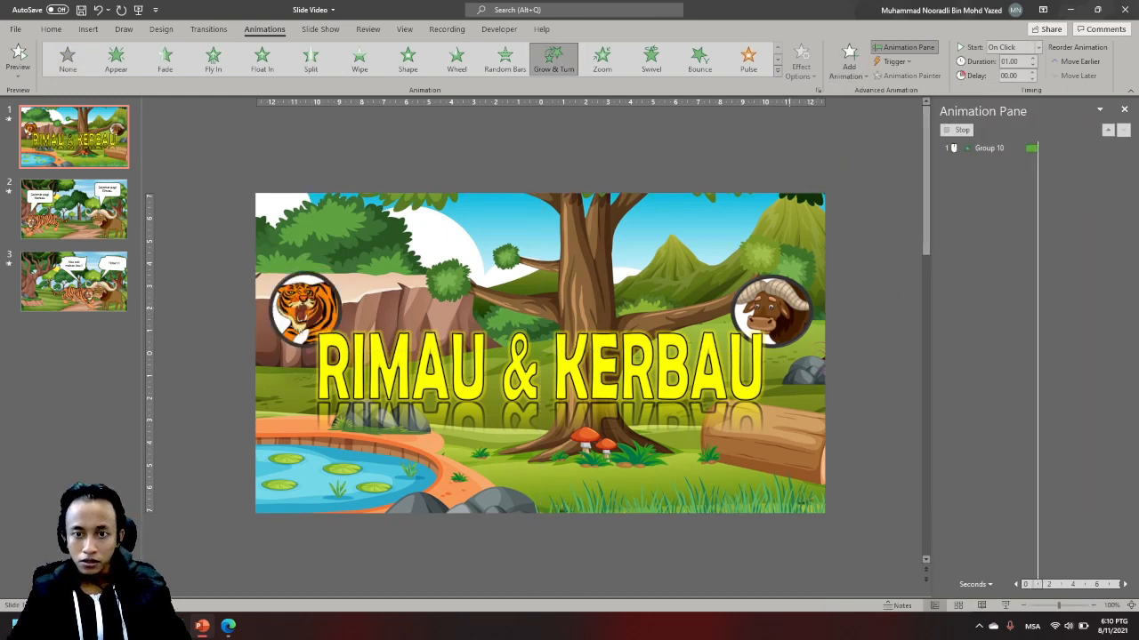
click(848, 60)
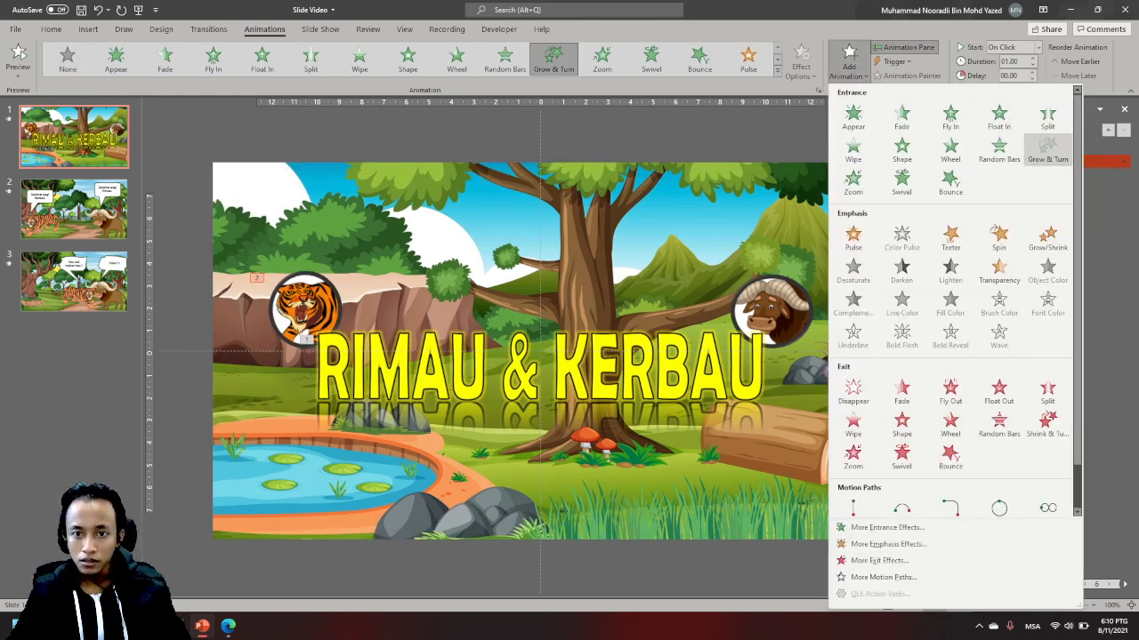
click(1047, 146)
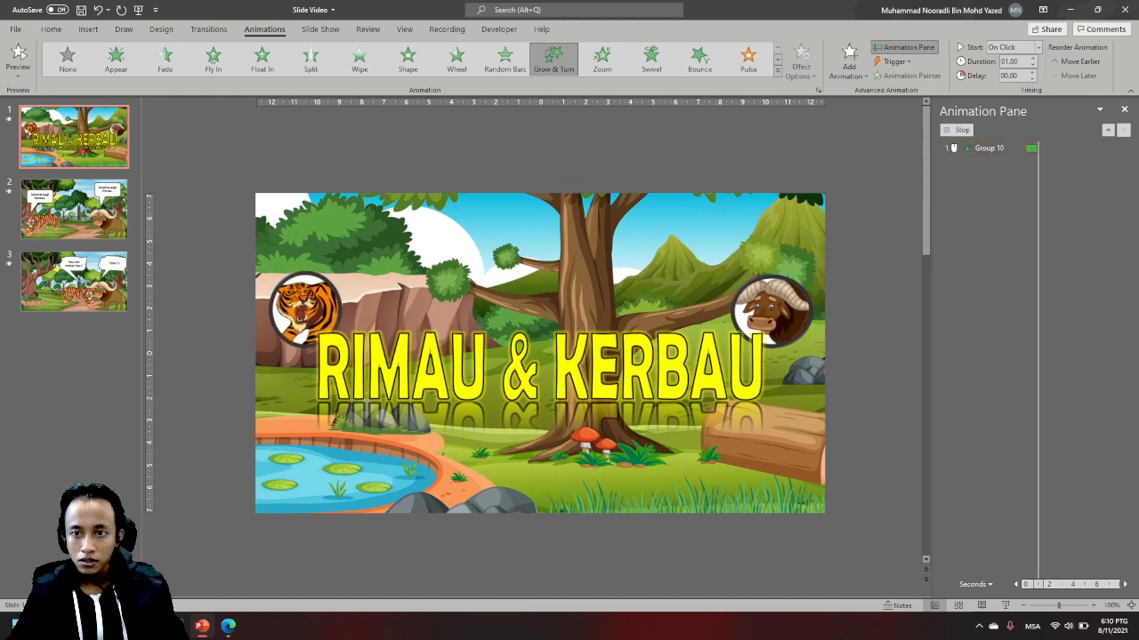
key(ctrl+z)
- Add a Grow & Turn entrance animation to the buffalo badge
click(788, 311)
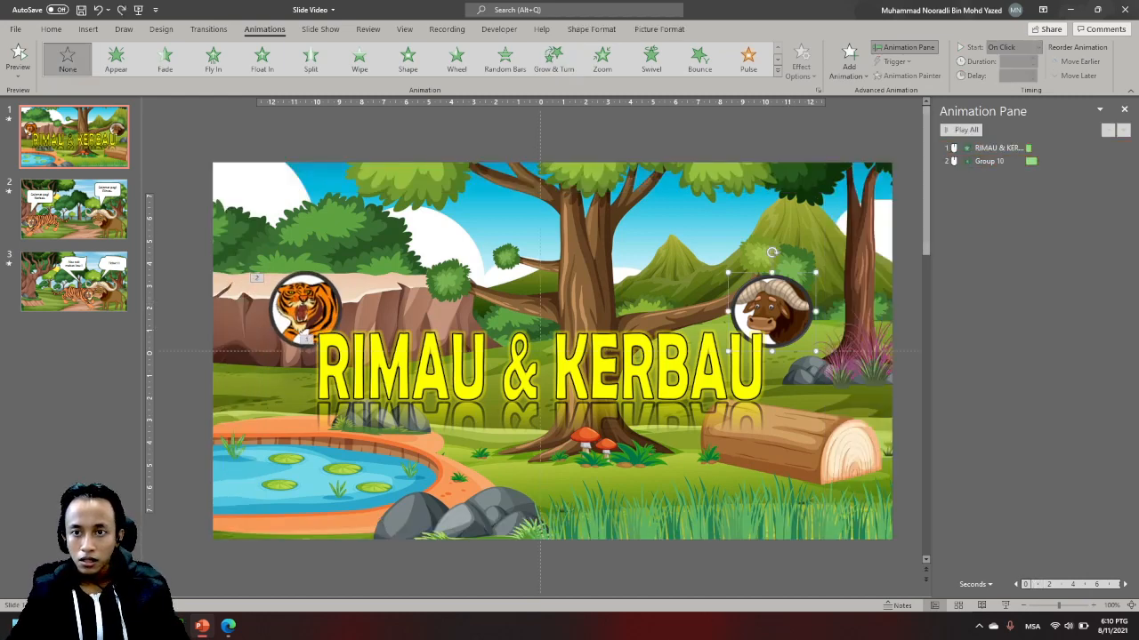
click(849, 61)
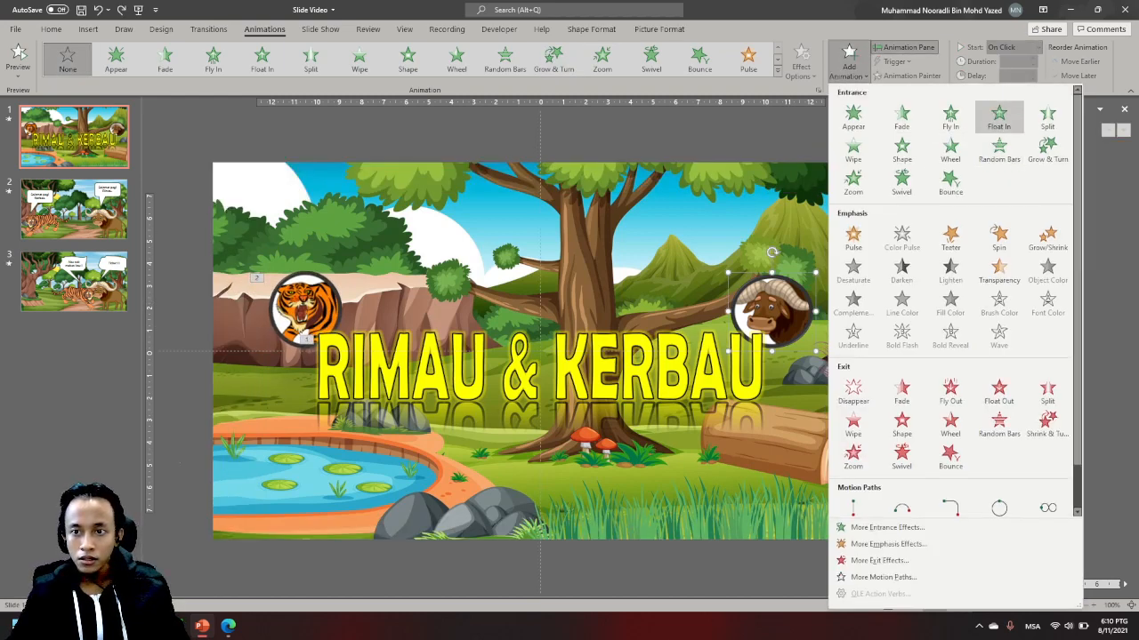
click(1047, 147)
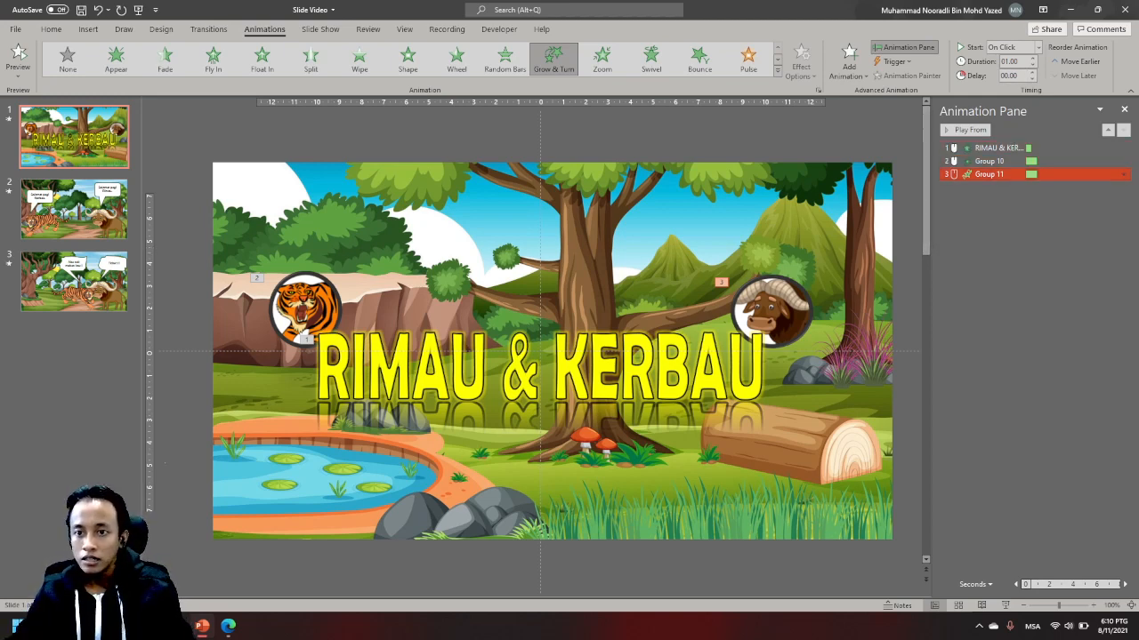
- Set the title, tiger badge and buffalo badge animations all to start With Previous
shift+click(987, 148)
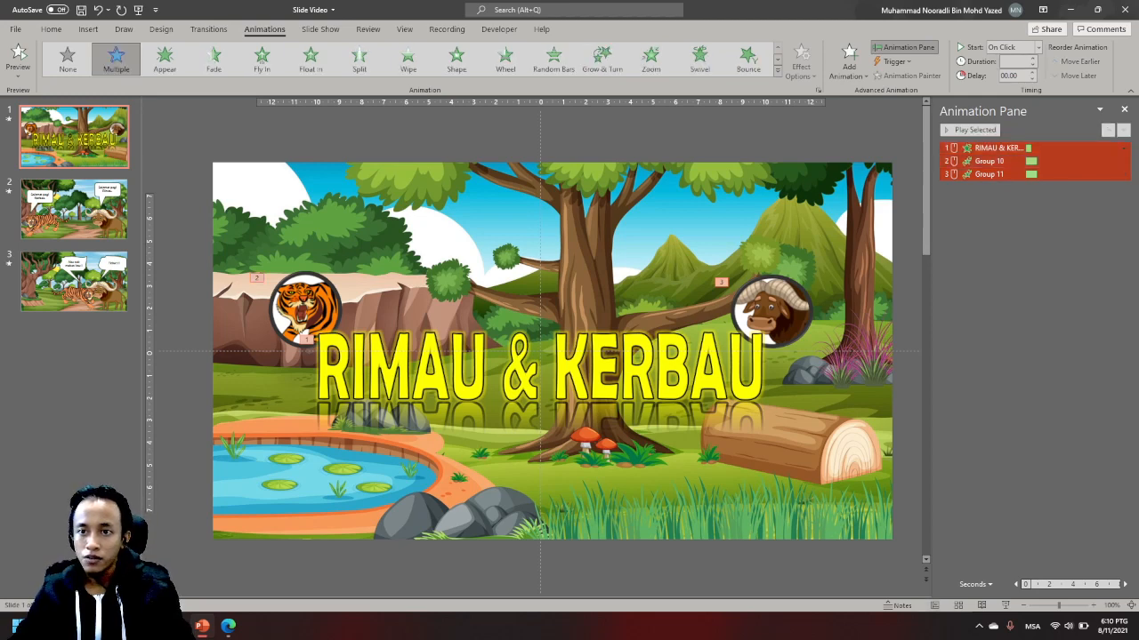
click(1012, 47)
click(1011, 76)
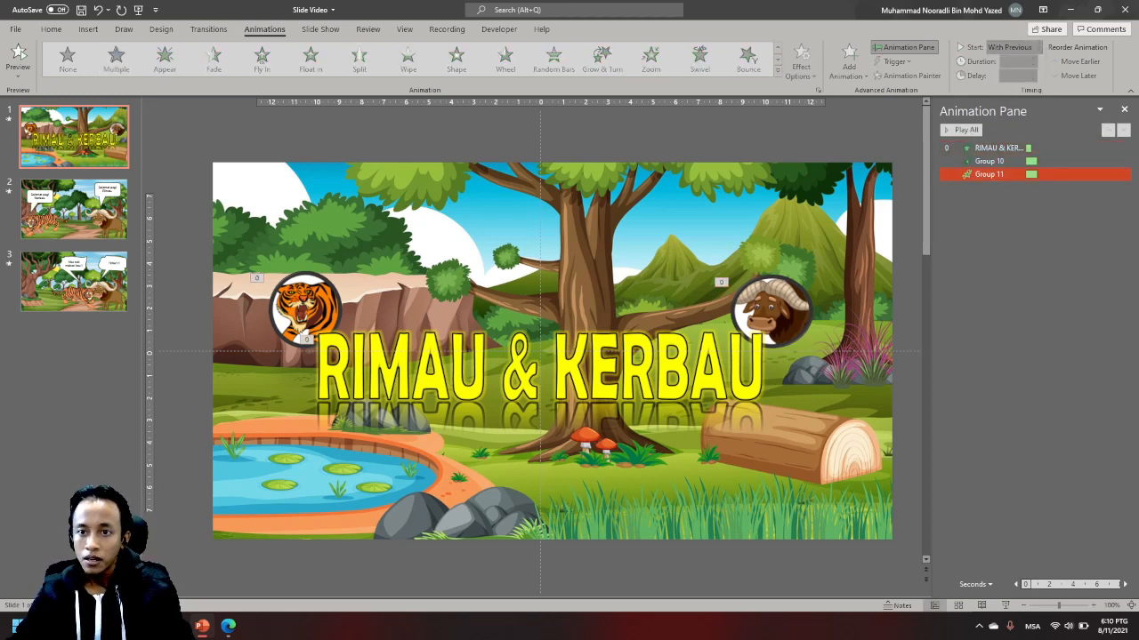
- Set the duration of the title's Wipe animation to 2 seconds
click(998, 148)
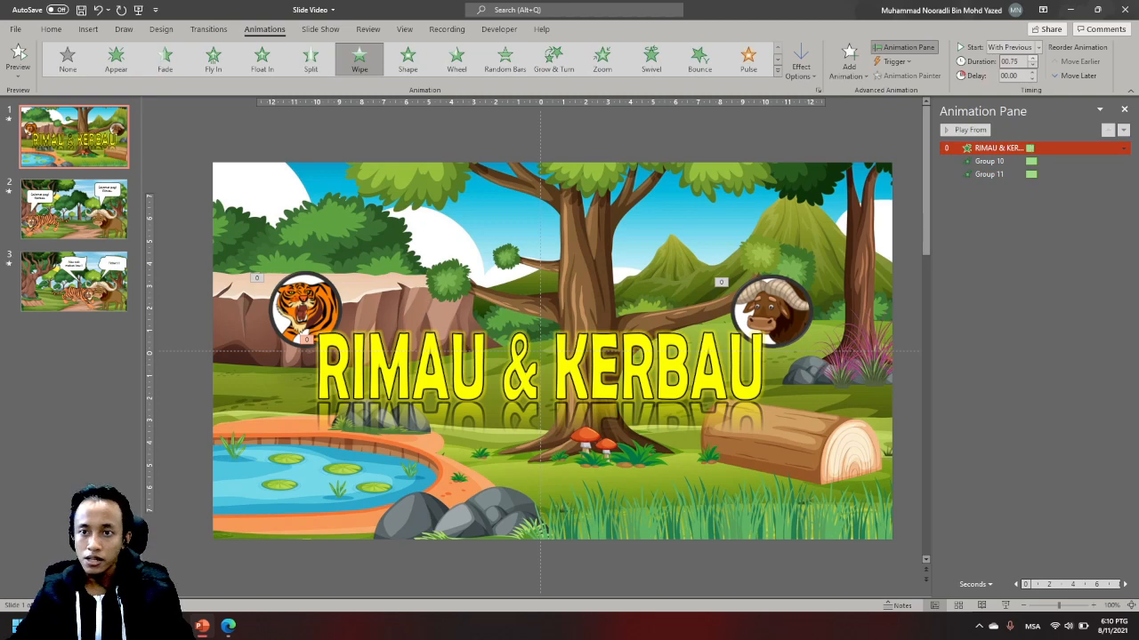
click(1032, 58)
click(1031, 59)
click(1032, 59)
click(1031, 58)
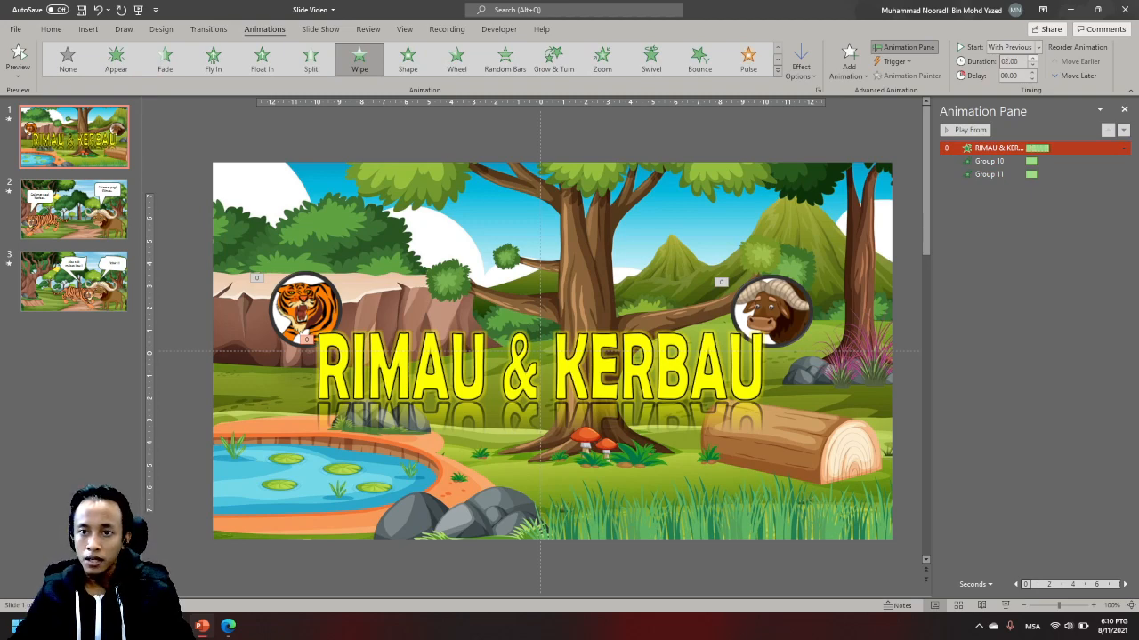
click(1016, 228)
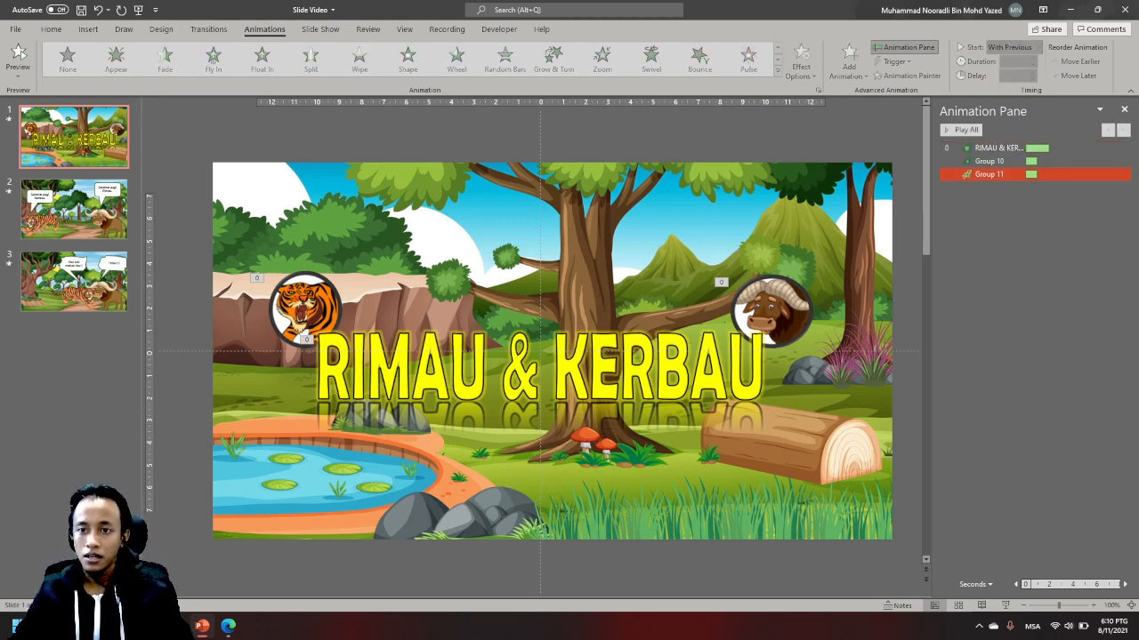
- Set the delay of both badges' Grow & Turn animations to 1.25 seconds
click(999, 162)
shift+click(989, 174)
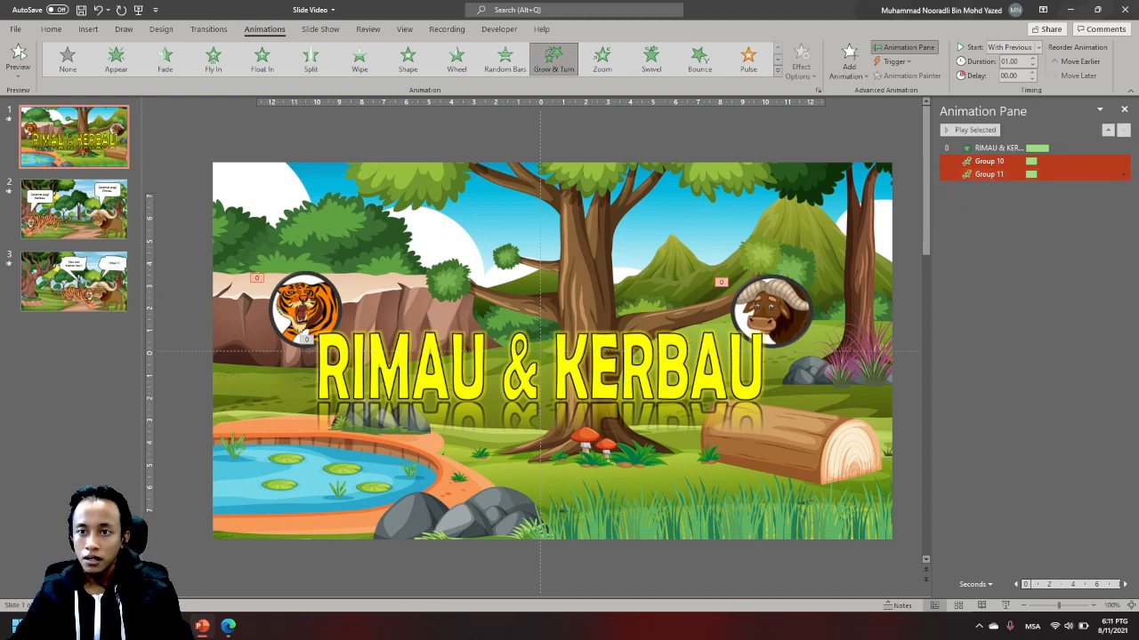
click(1032, 73)
click(1032, 73)
click(1032, 73)
click(1032, 73)
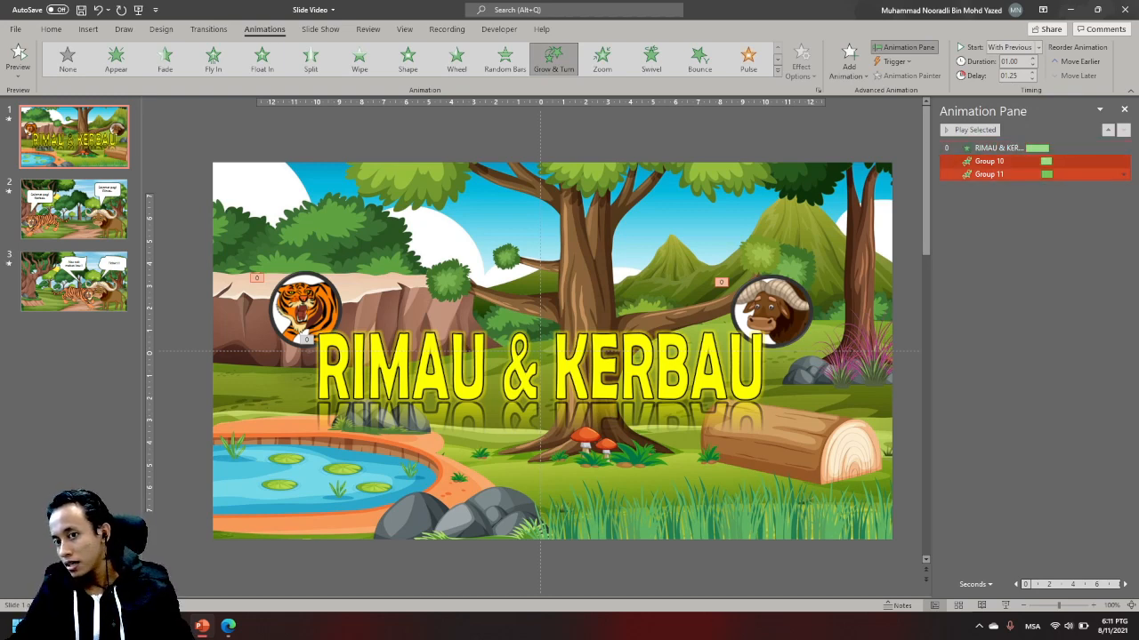
- Increase the buffalo badge's animation delay past 1.5 seconds and play all of the title slide's animations
drag(1046, 174, 1048, 174)
key(Escape)
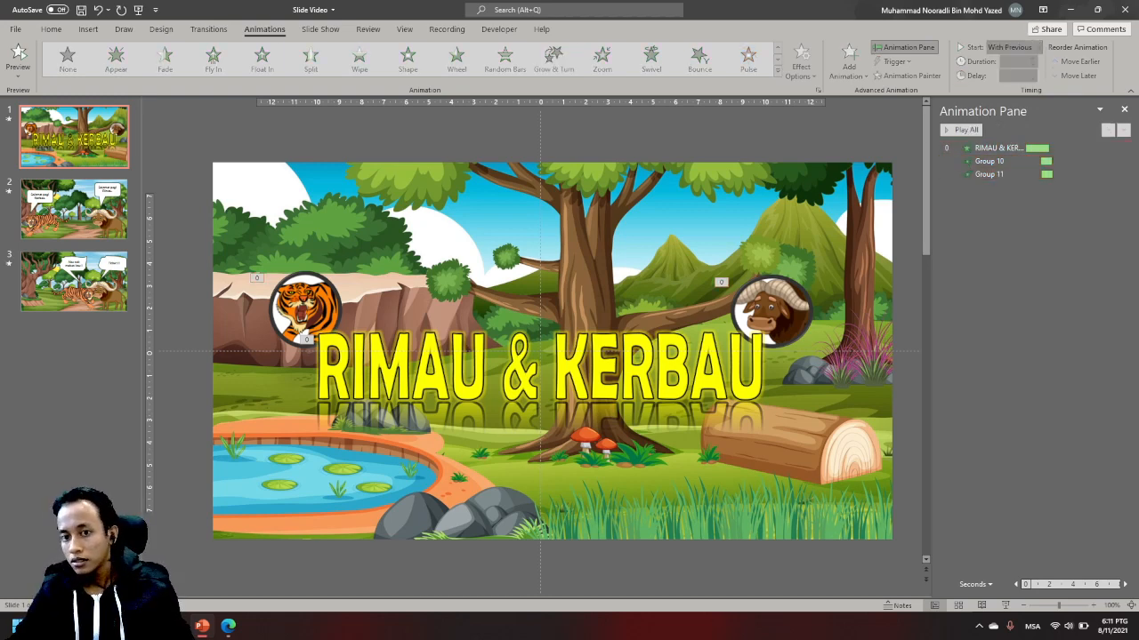
click(1023, 175)
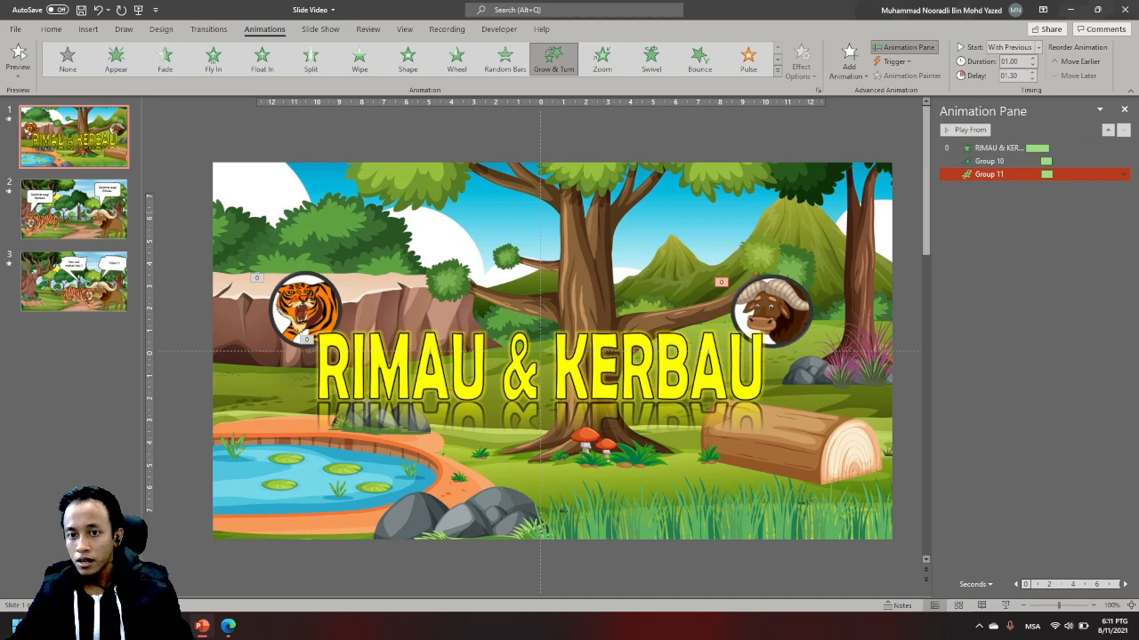
click(1032, 73)
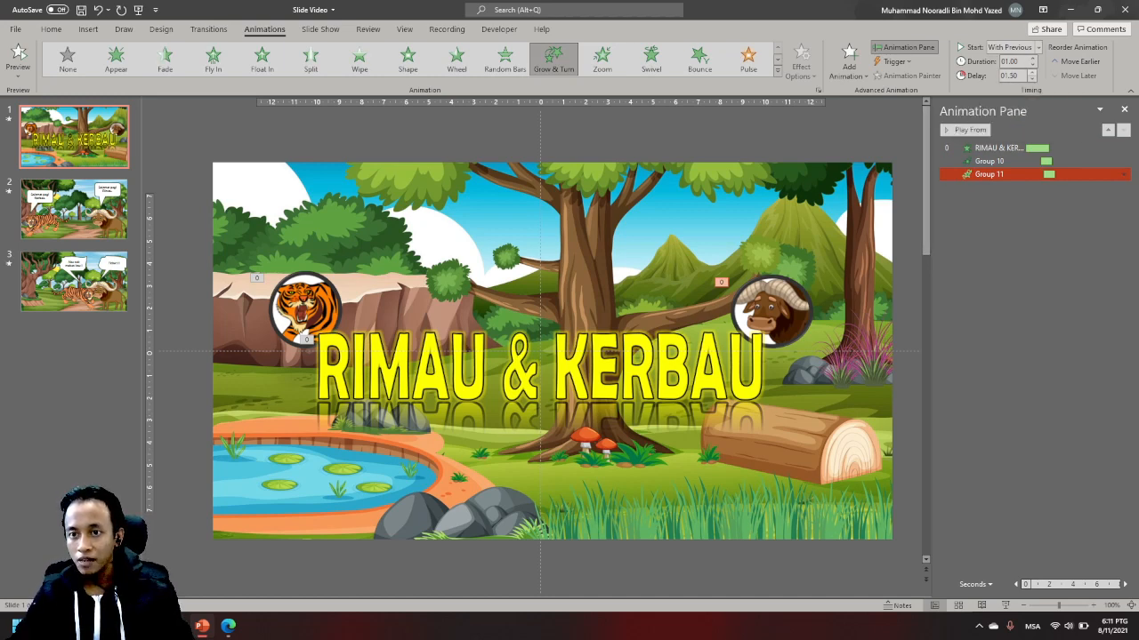
click(1032, 73)
key(Escape)
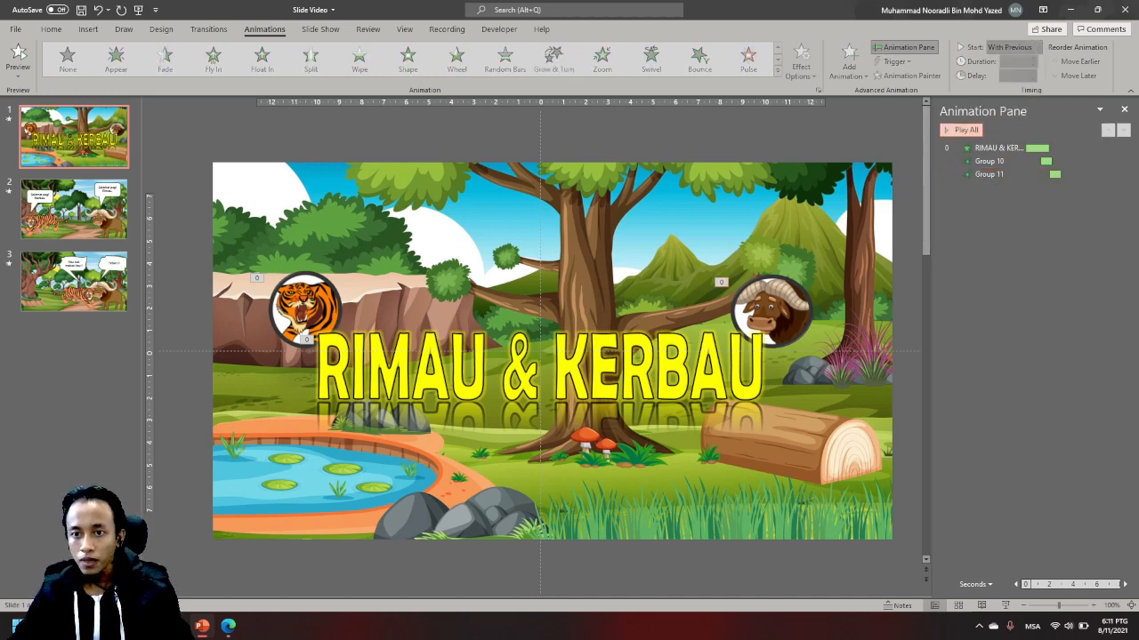
click(963, 130)
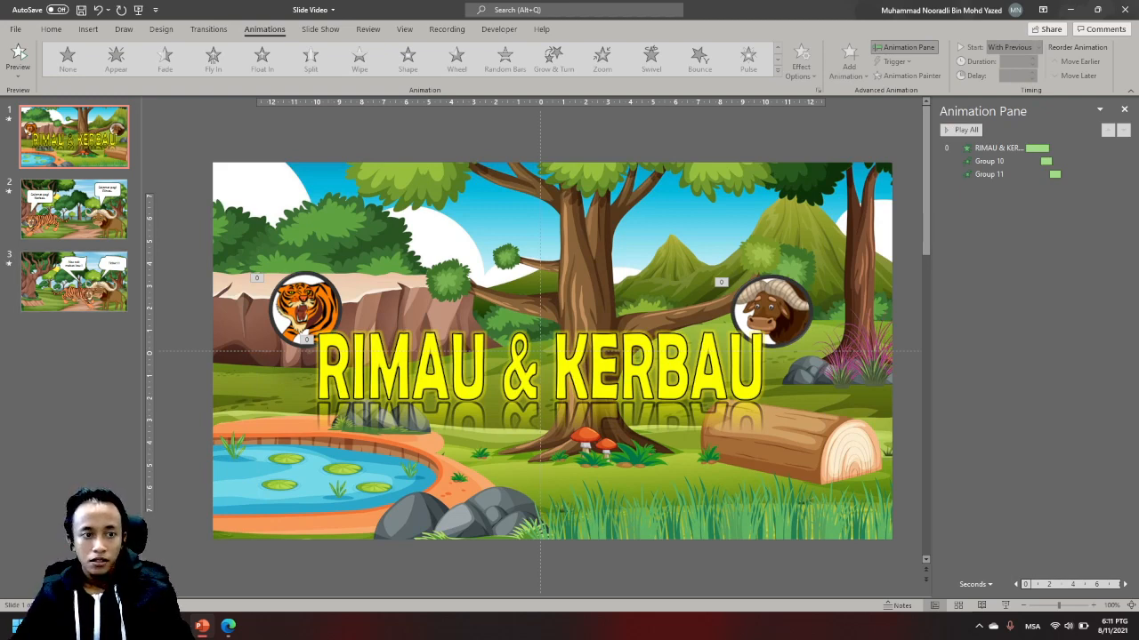
- Add a blank slide after slide 3 and save the presentation
click(74, 282)
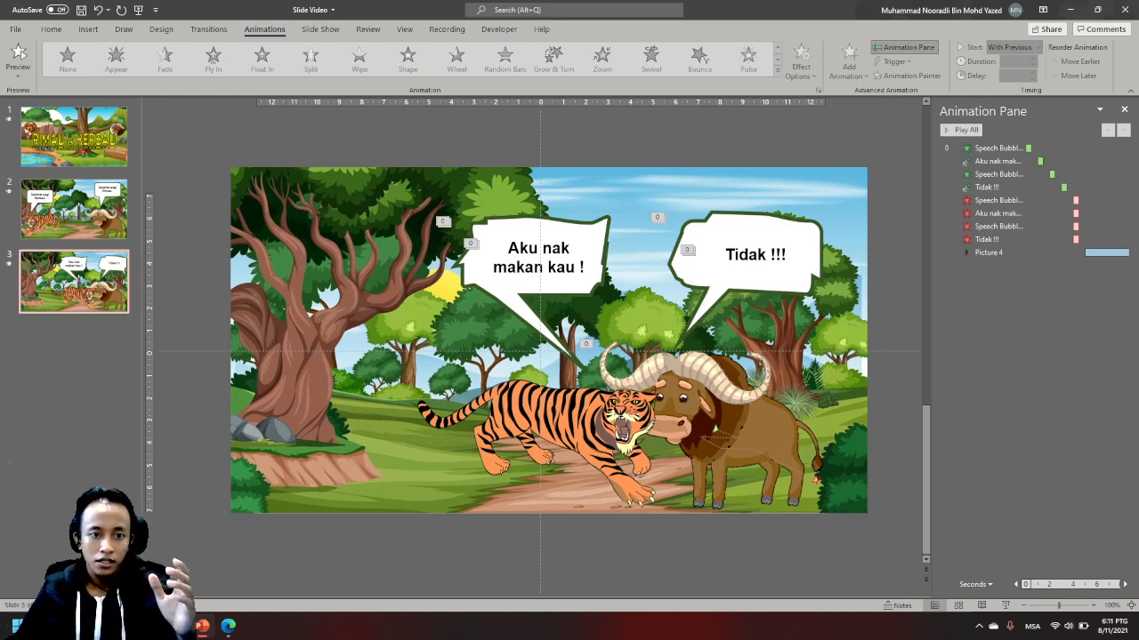
click(74, 138)
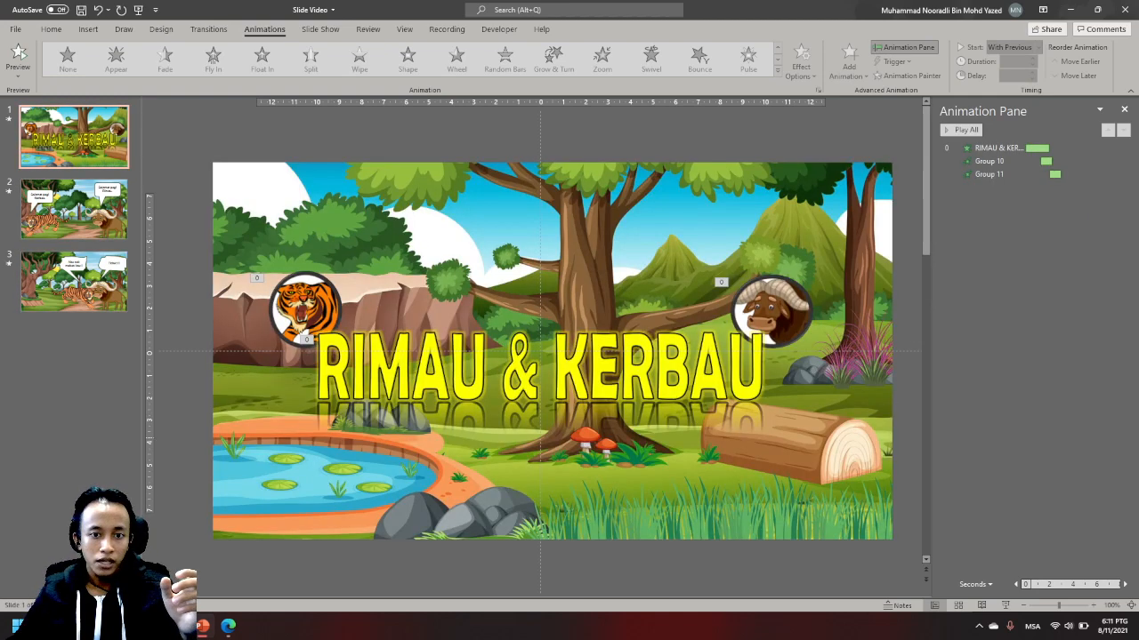
click(74, 281)
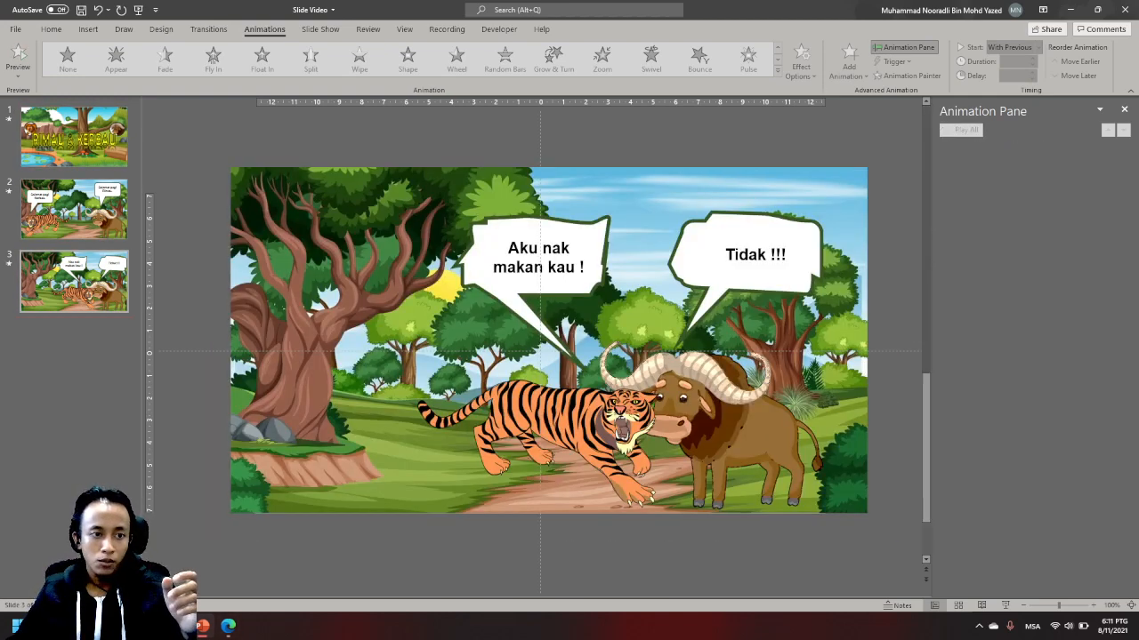
click(51, 30)
click(114, 75)
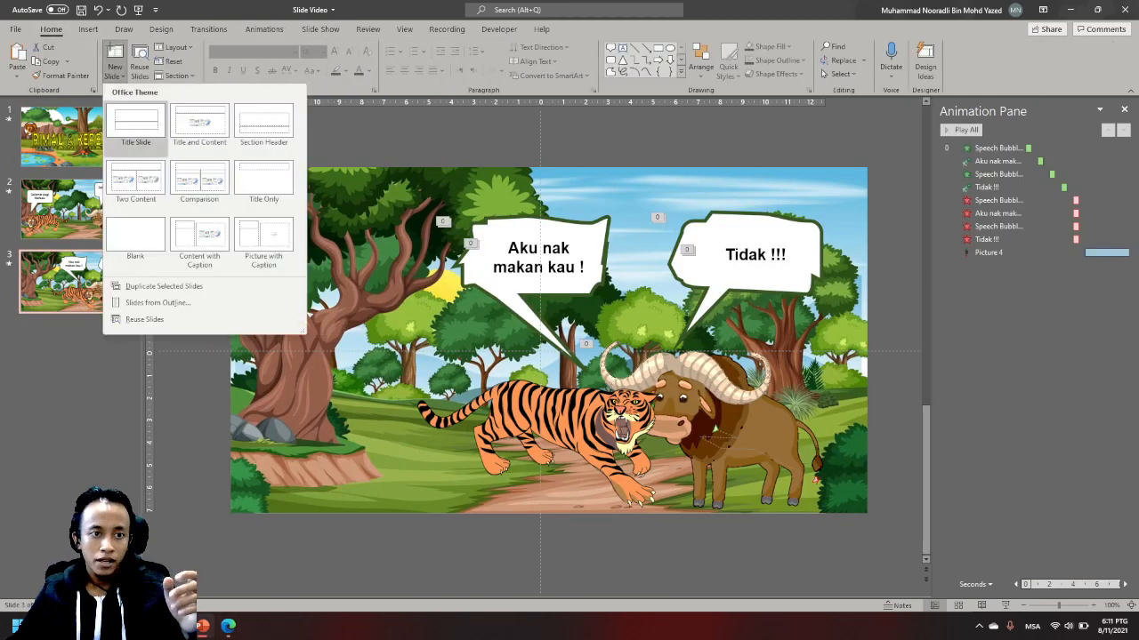
click(136, 243)
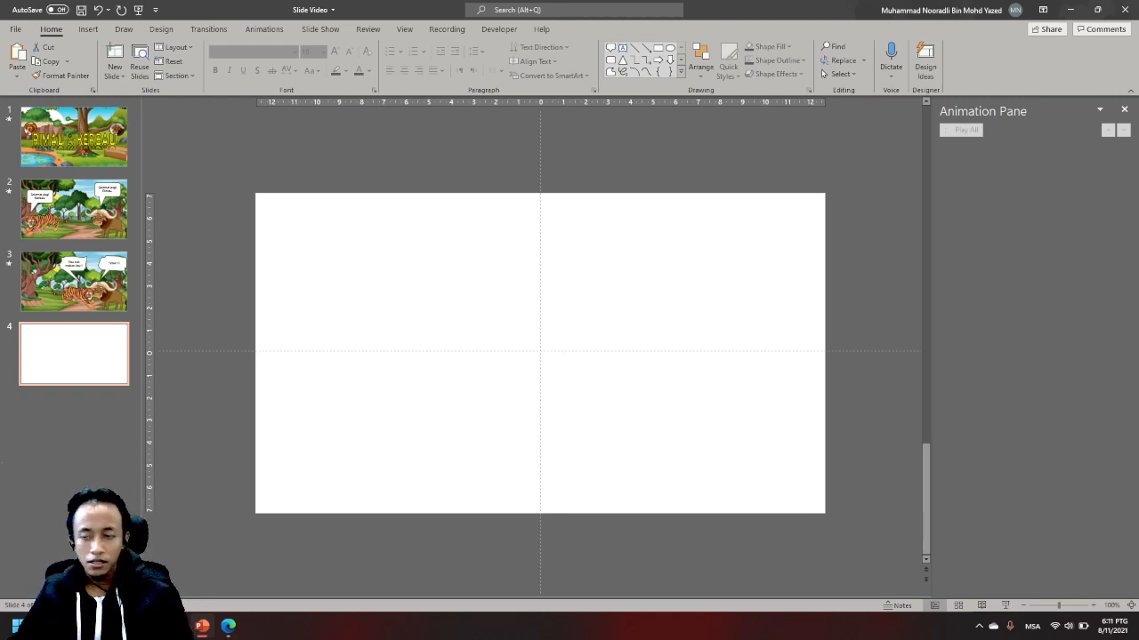
key(ctrl+s)
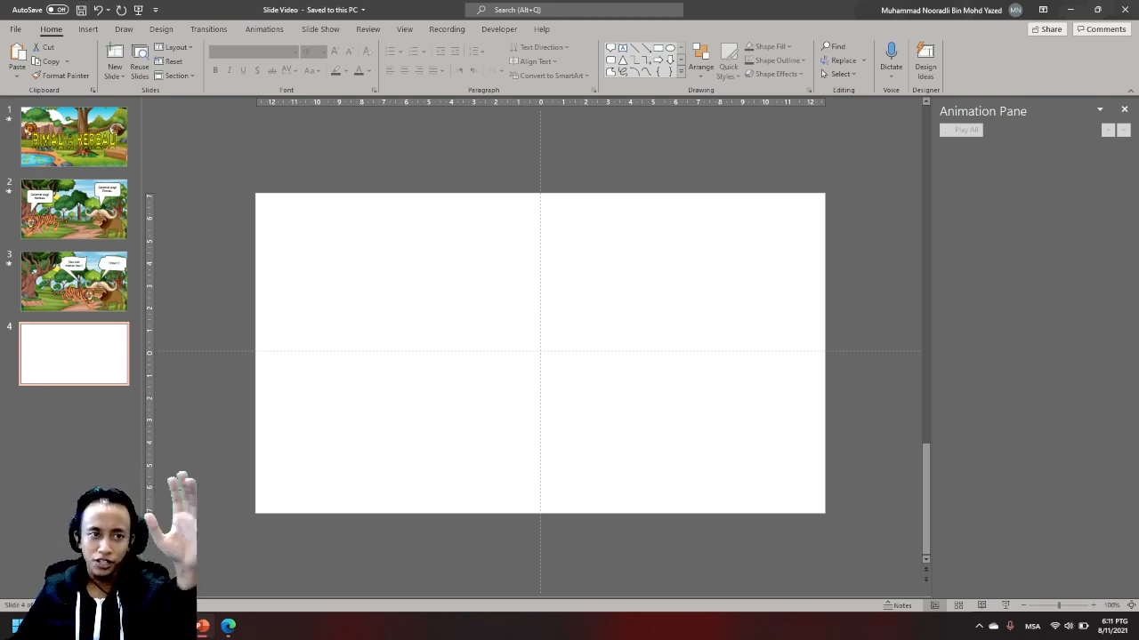
- Switch to Edge and examine the forest background image results for a new cartoon scene
click(229, 626)
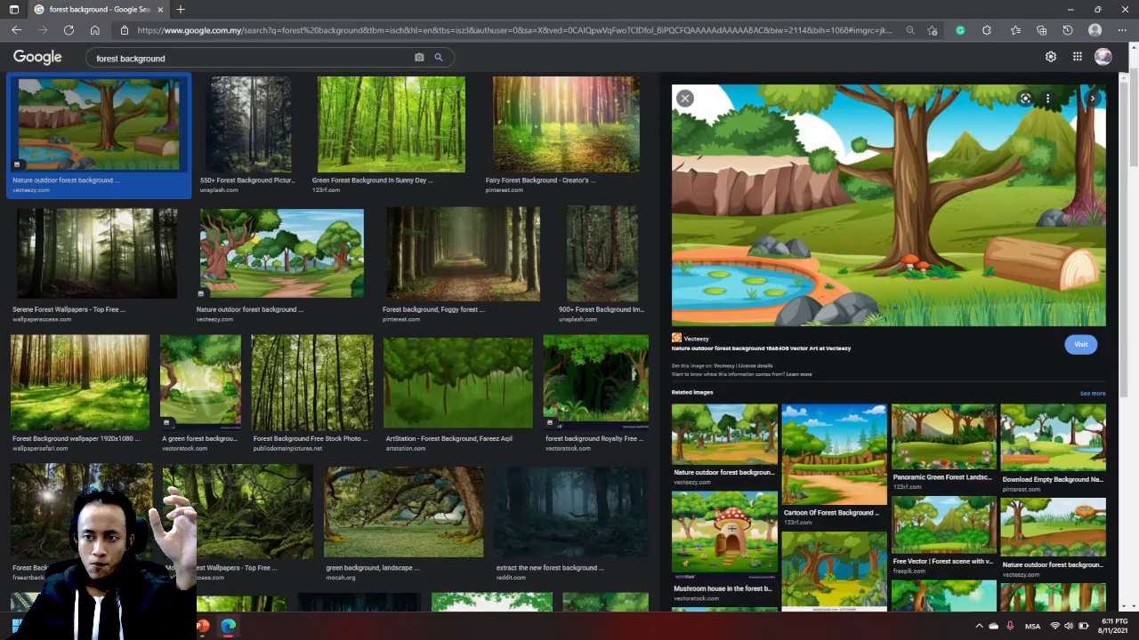
scroll(278, 310, up, 2)
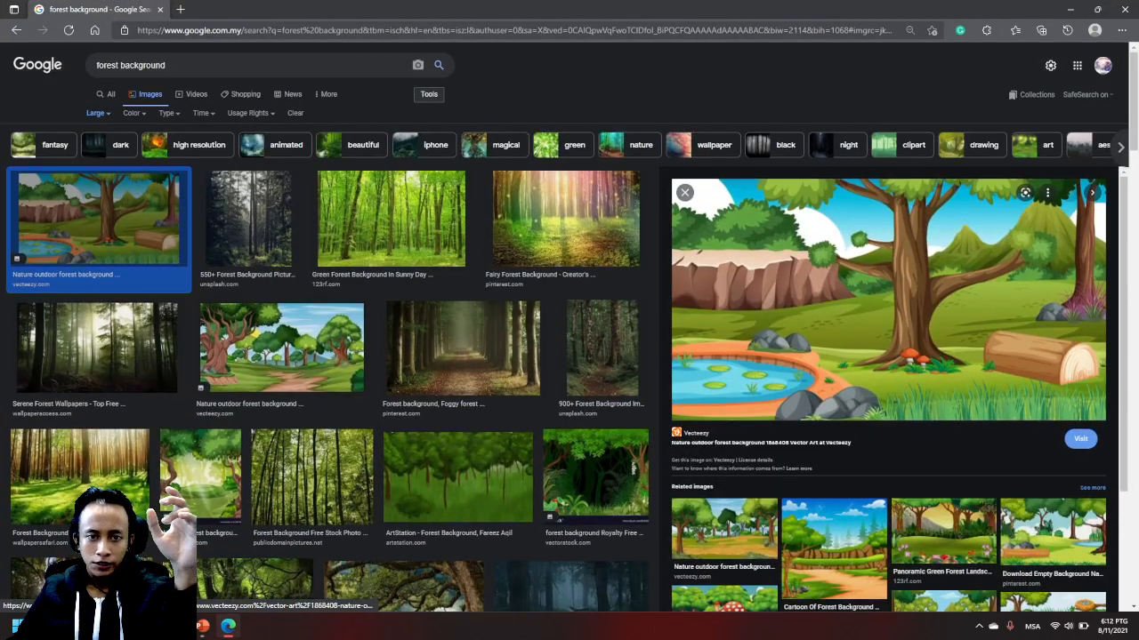
scroll(278, 309, down, 4)
scroll(888, 267, down, 3)
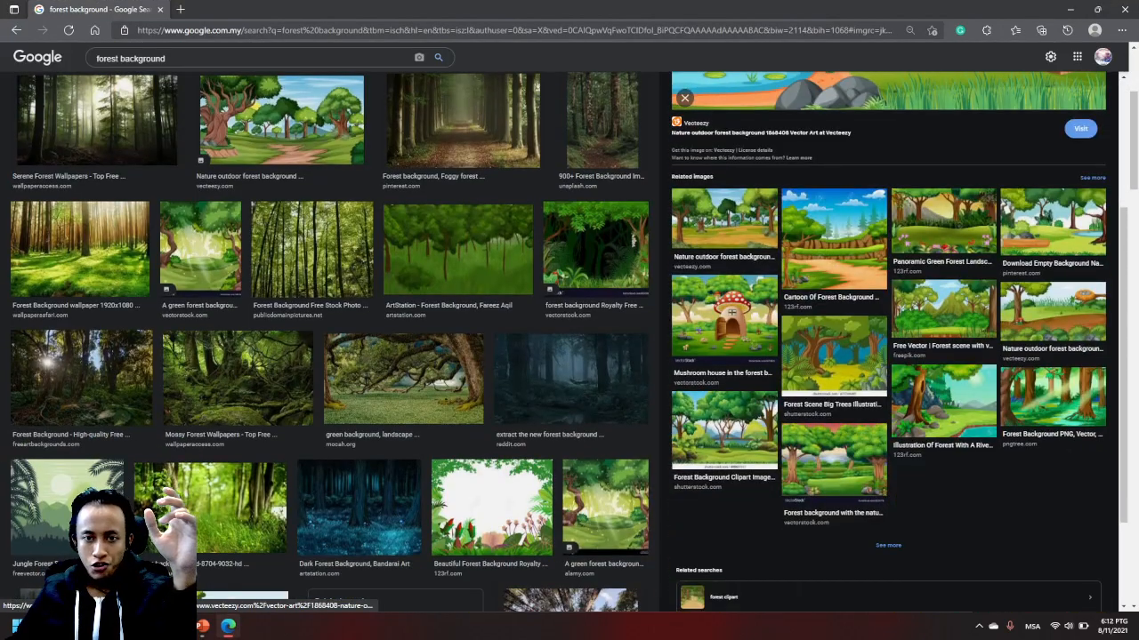
click(724, 219)
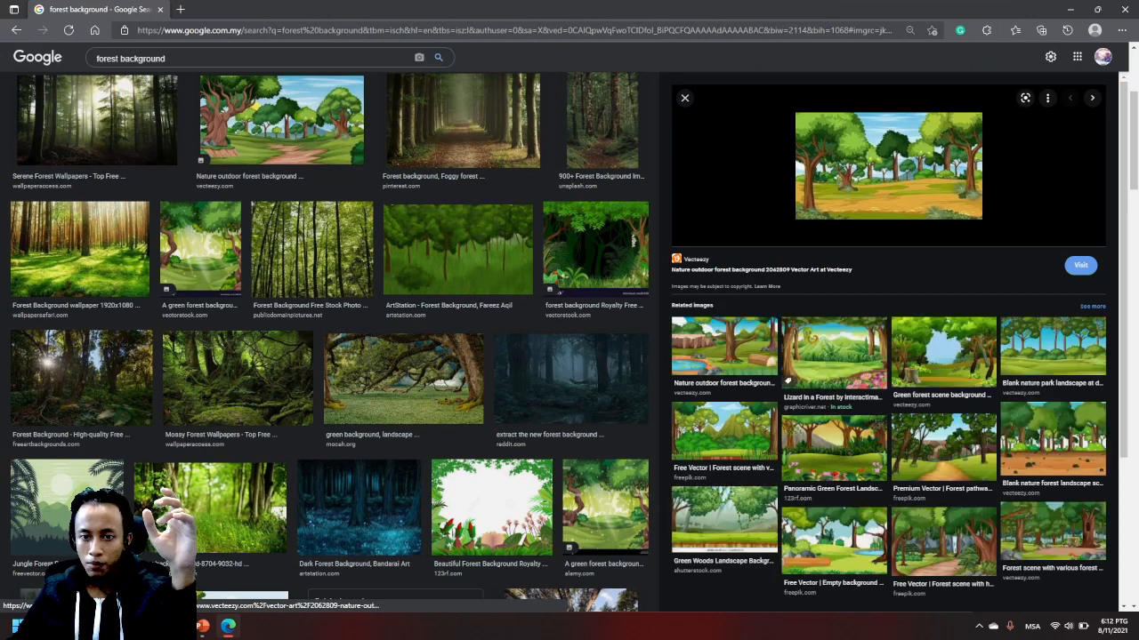
click(831, 356)
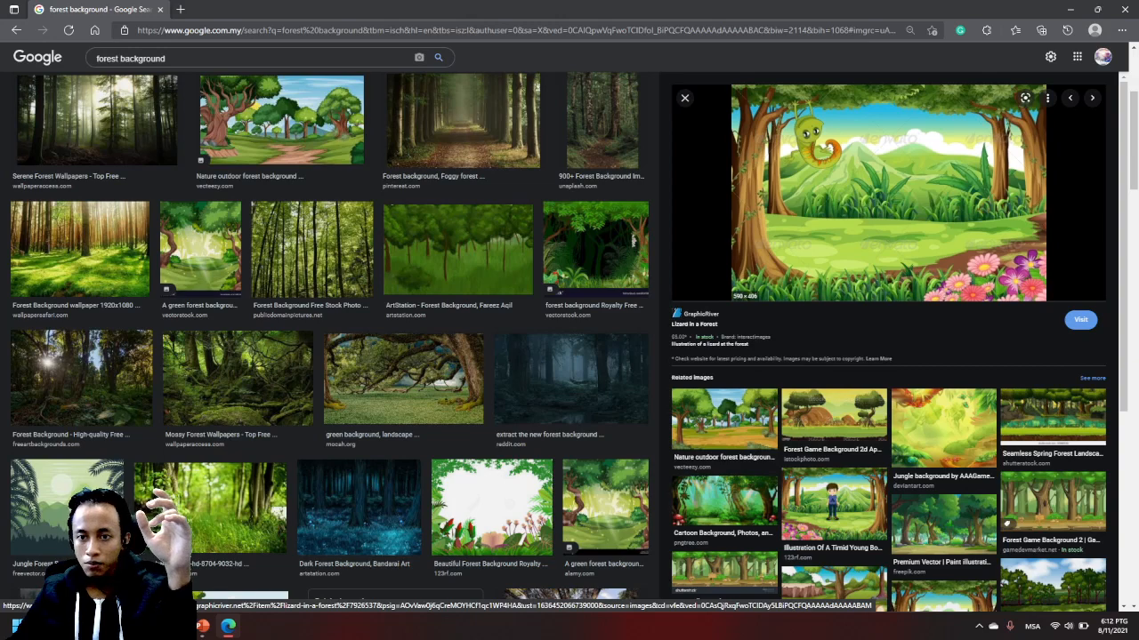
scroll(834, 374, down, 1)
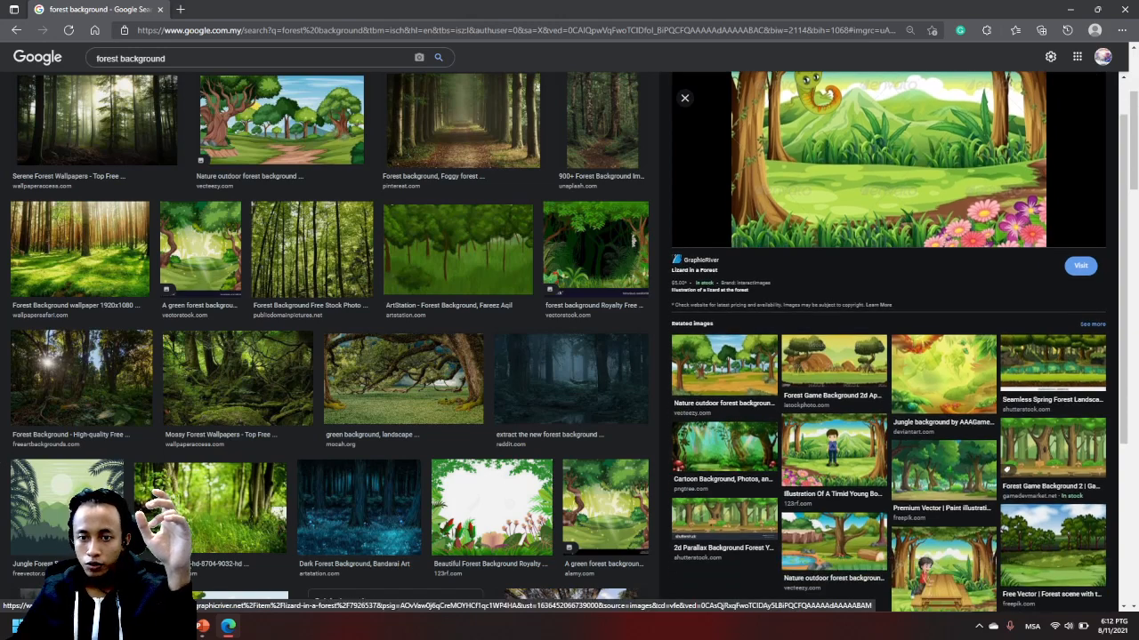
click(833, 363)
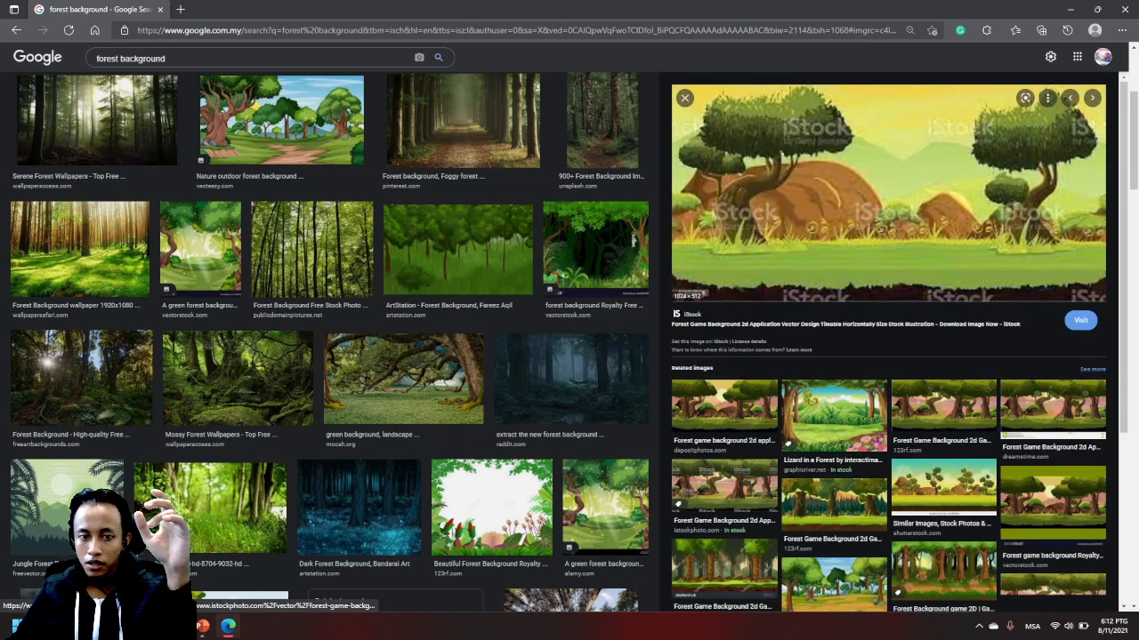
- Save the cartoon forest image with the bird's nest as nature-outdoor-forest-background-free-vector (2) in the SLide Video folder
scroll(329, 341, down, 3)
click(207, 352)
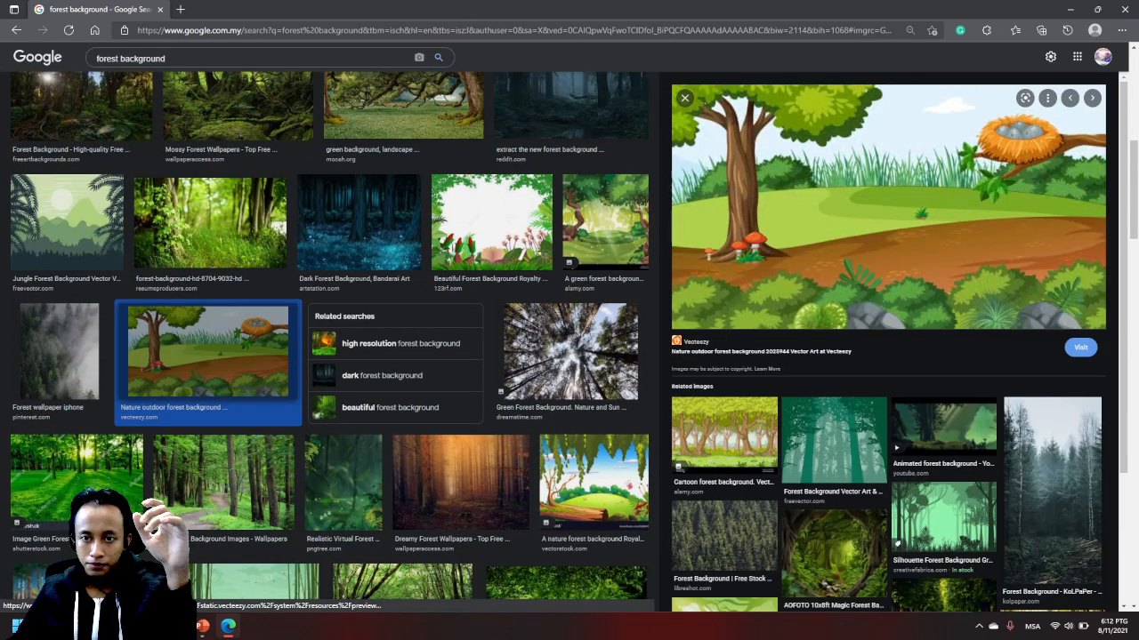
right_click(898, 198)
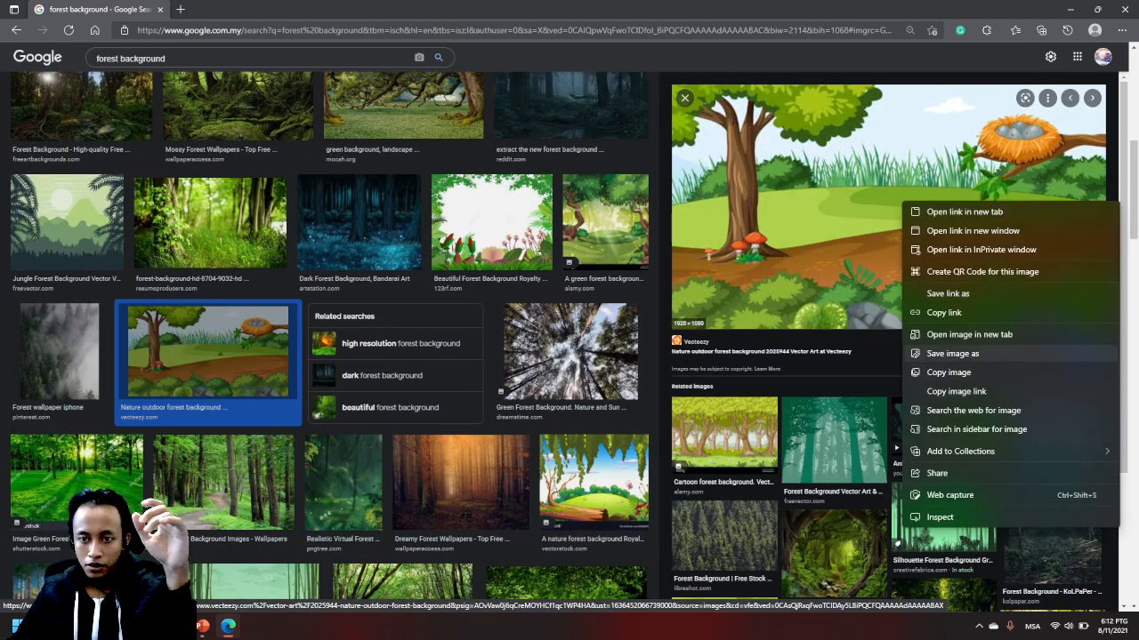
click(961, 353)
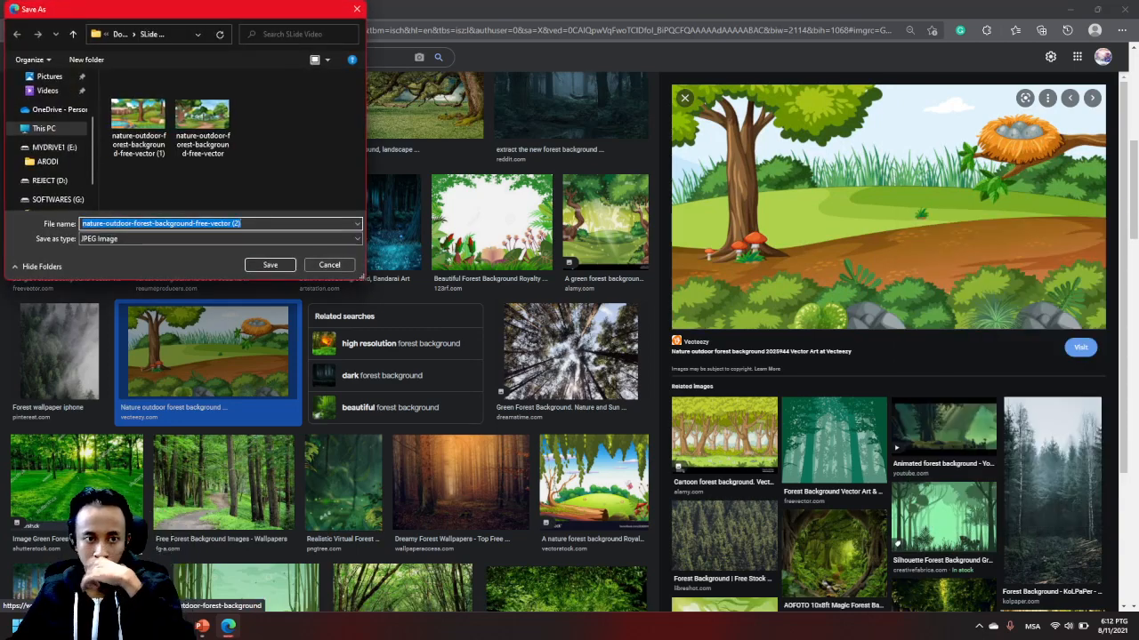
click(270, 264)
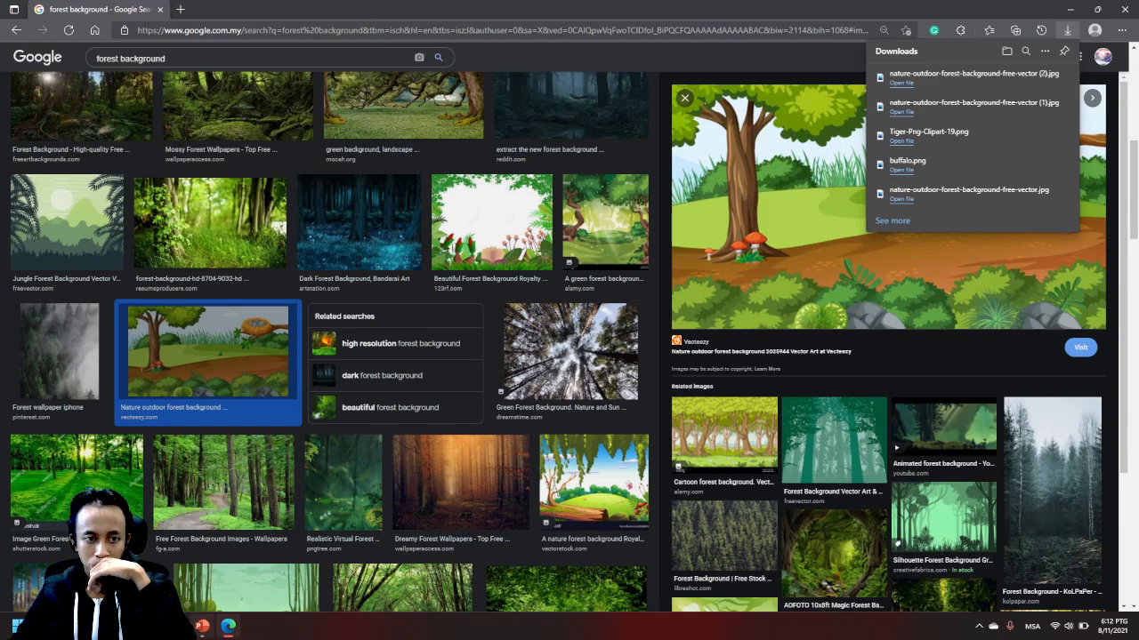
- Switch to File Explorer and insert nature-outdoor-forest-background-free-vector (2) from the SLide Video folder as slide 4's full background in PowerPoint
key(alt+Tab)
key(alt+Tab)
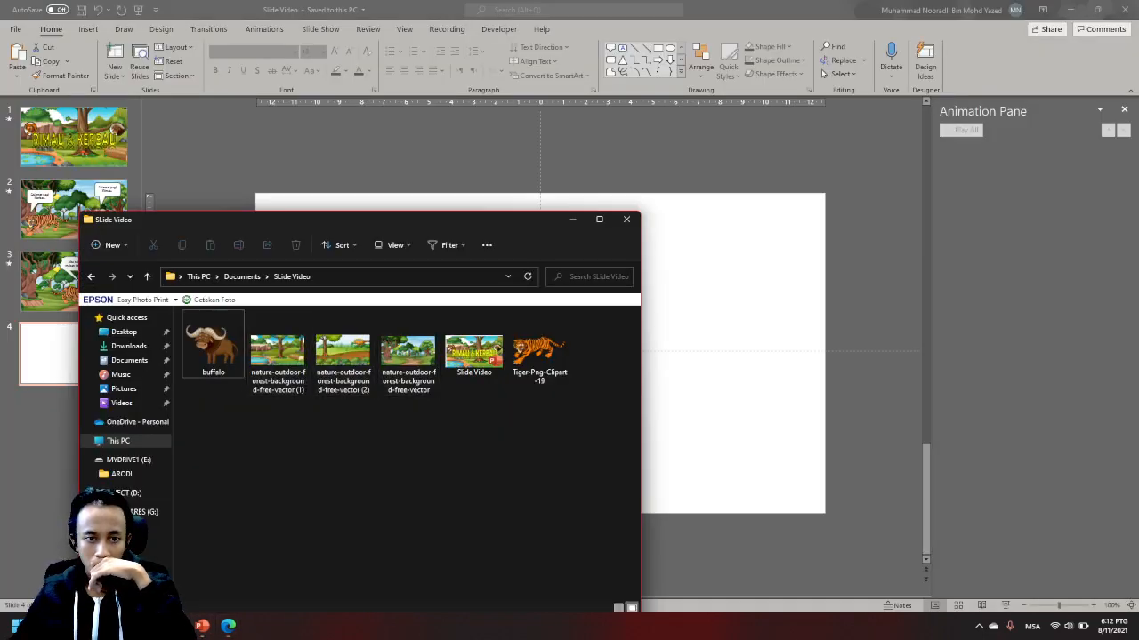
drag(343, 351, 680, 384)
click(637, 544)
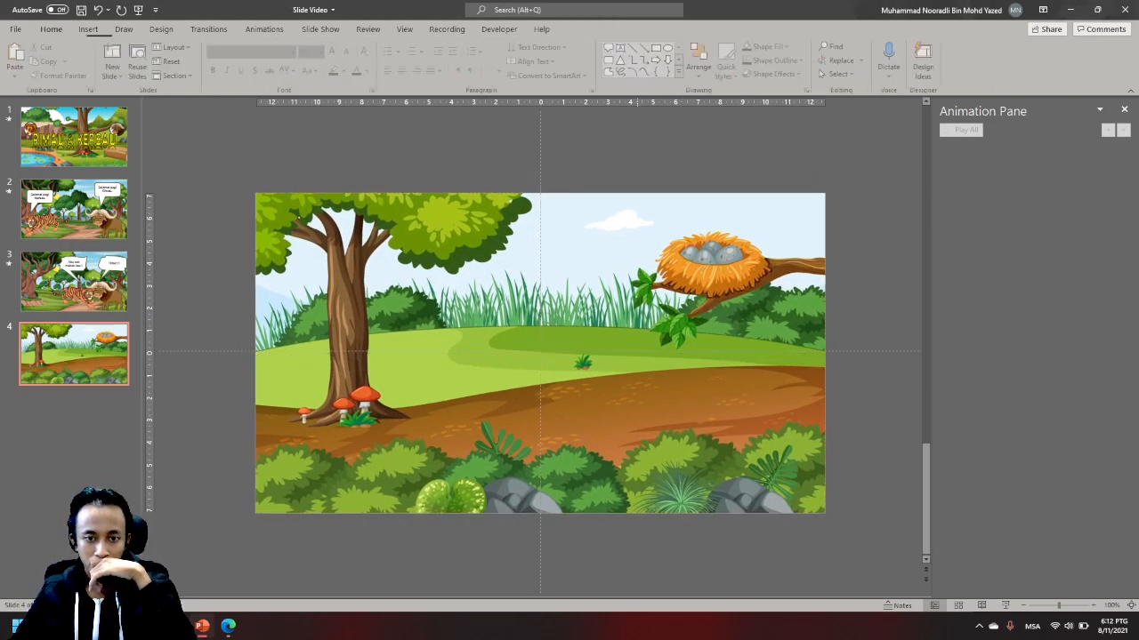
- Add a text box reading "TAMAT" near the centre of slide 4
click(74, 137)
mouse_move(570, 209)
mouse_down()
mouse_move(586, 291)
mouse_move(569, 209)
mouse_up()
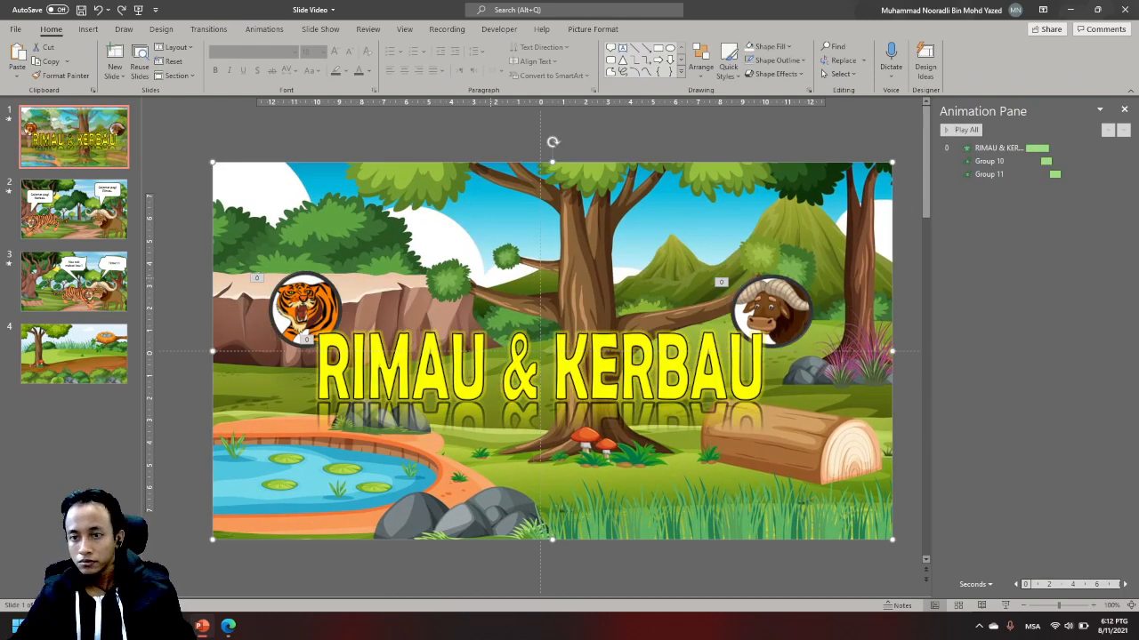
click(74, 354)
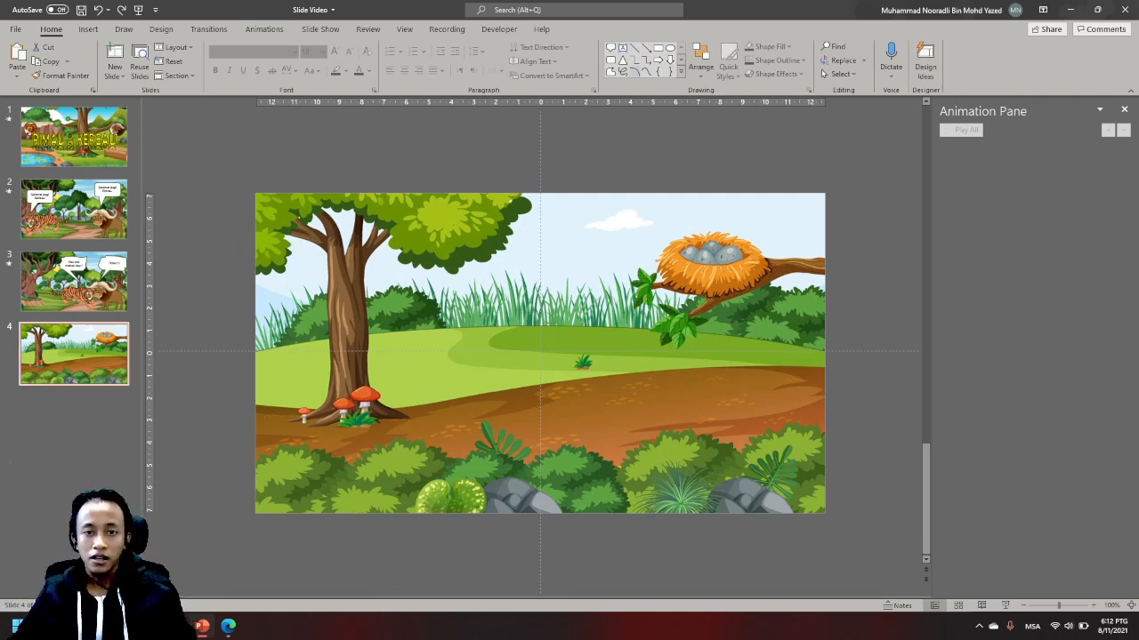
click(539, 352)
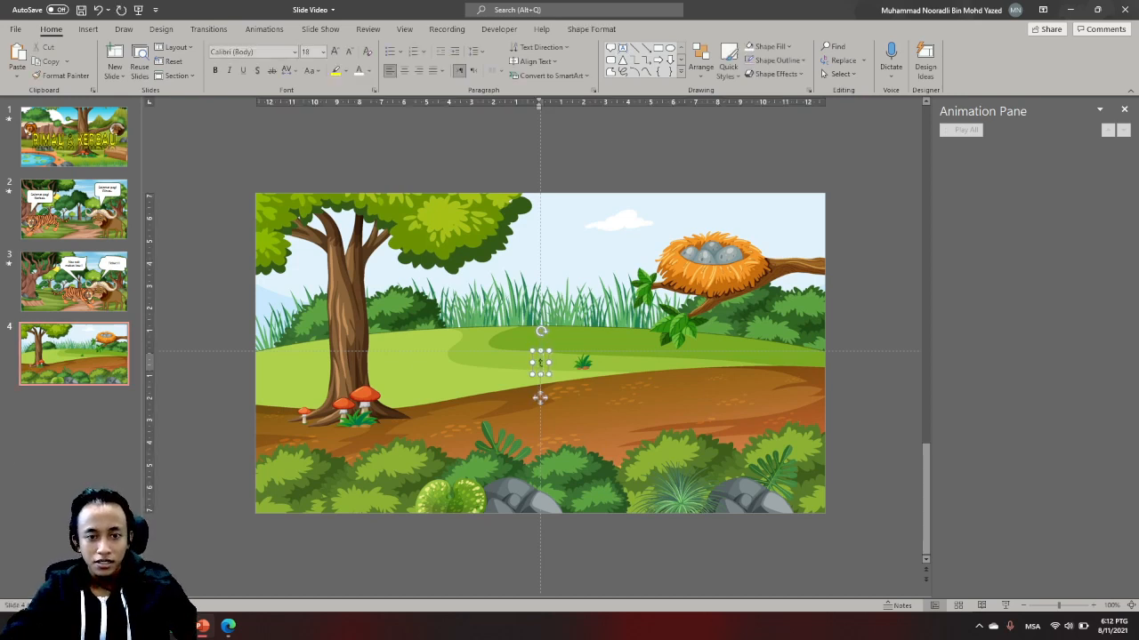
text(TAMAT)
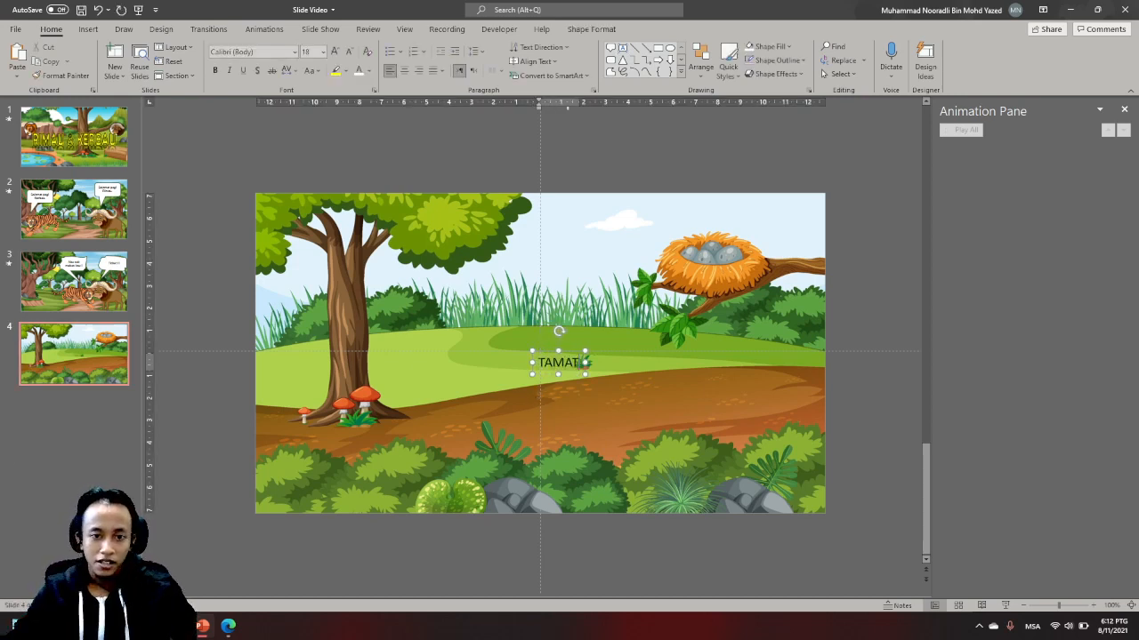
- Colour the TAMAT text white and give it a black text outline
key(ctrl+a)
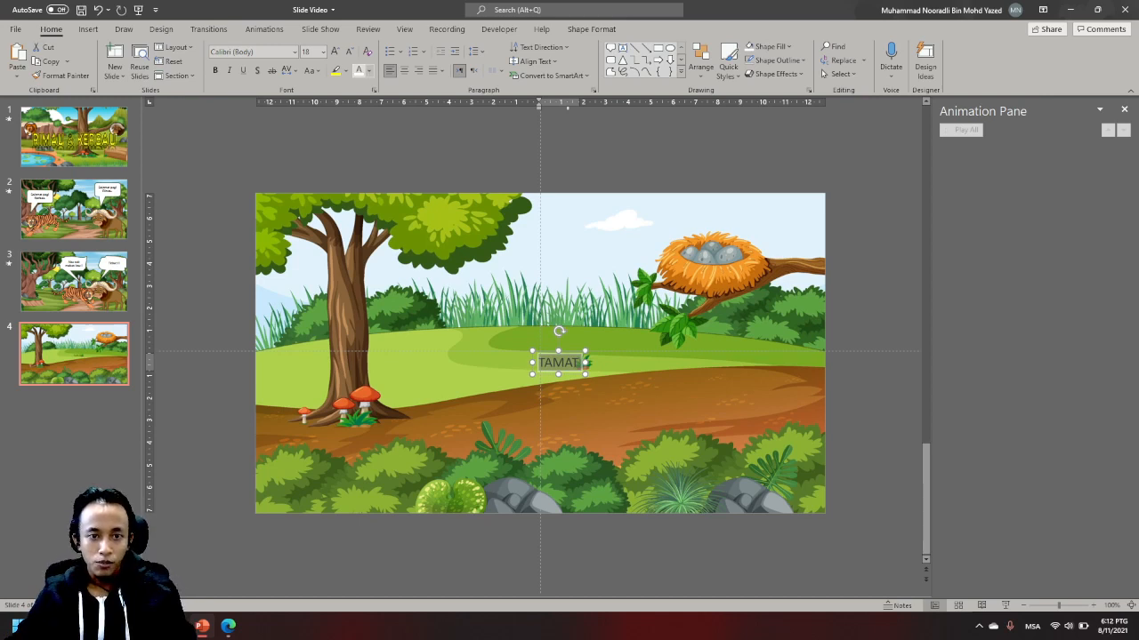
click(358, 70)
click(591, 28)
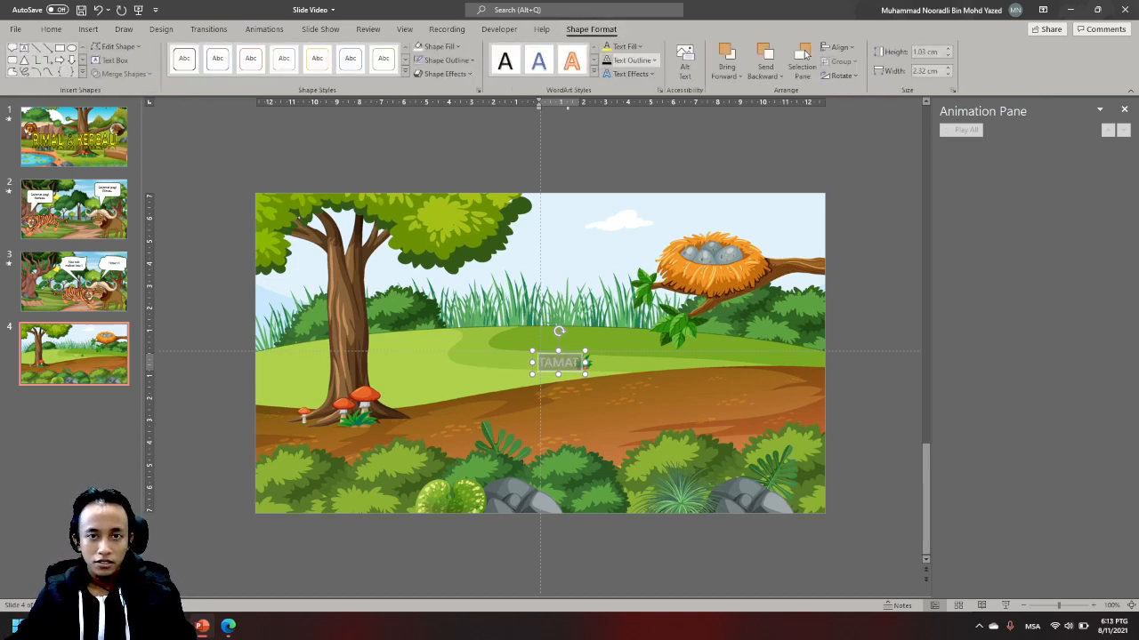
click(654, 60)
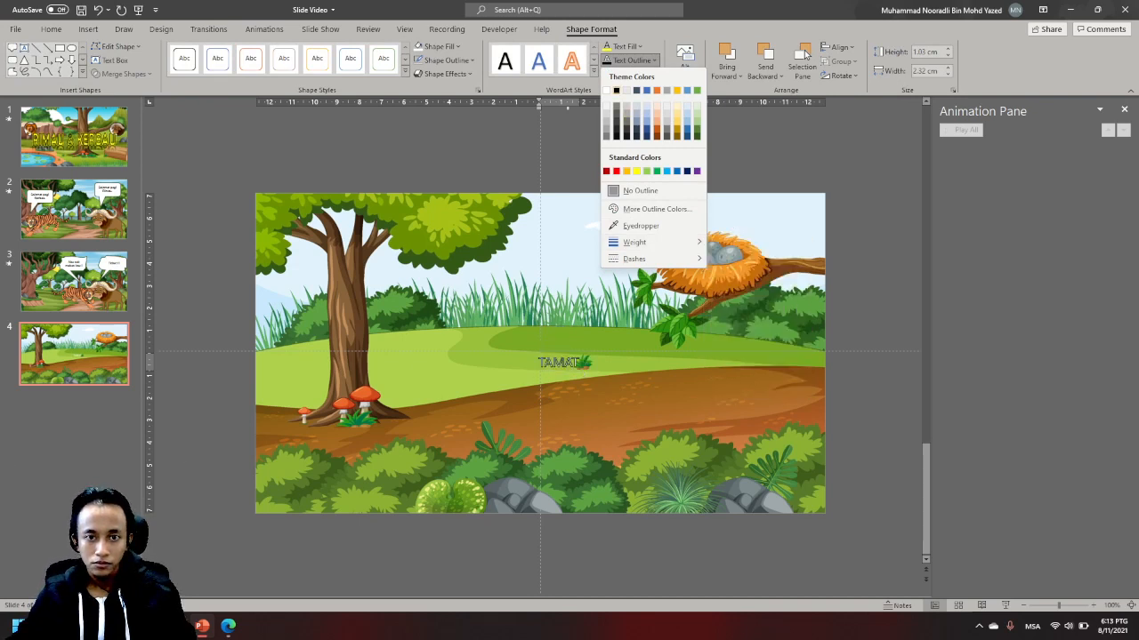
click(615, 90)
- Enlarge the TAMAT text to 88 pt and set its font to Berlin Sans FB Demi
click(51, 28)
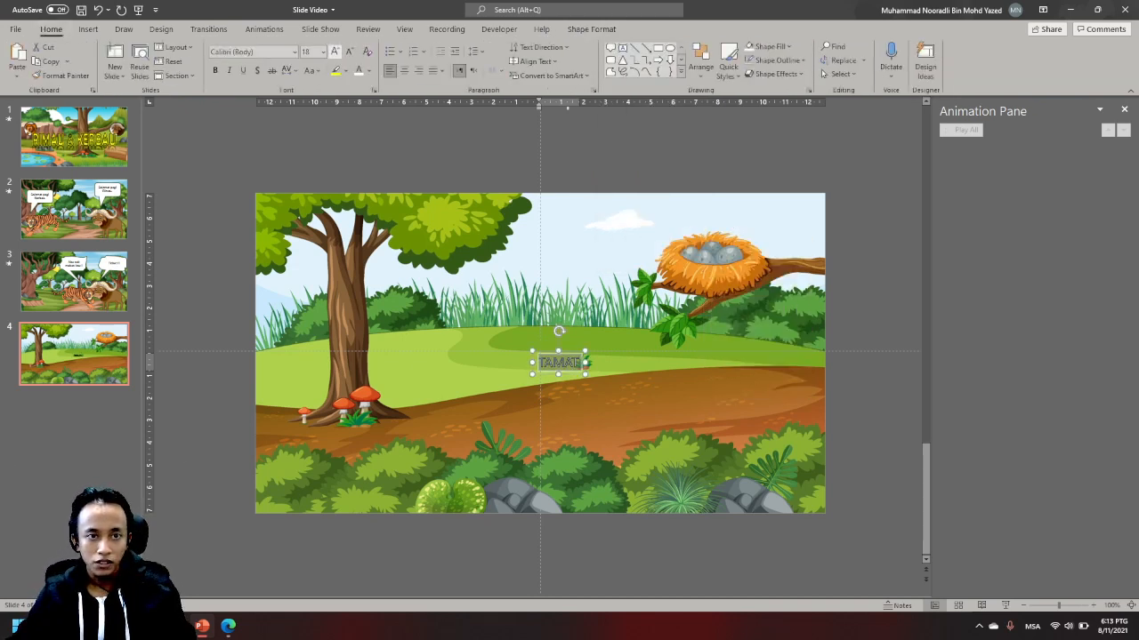
click(335, 51)
click(335, 51)
click(334, 51)
click(334, 50)
click(334, 51)
click(334, 51)
click(335, 51)
click(335, 51)
click(334, 51)
click(335, 50)
click(335, 51)
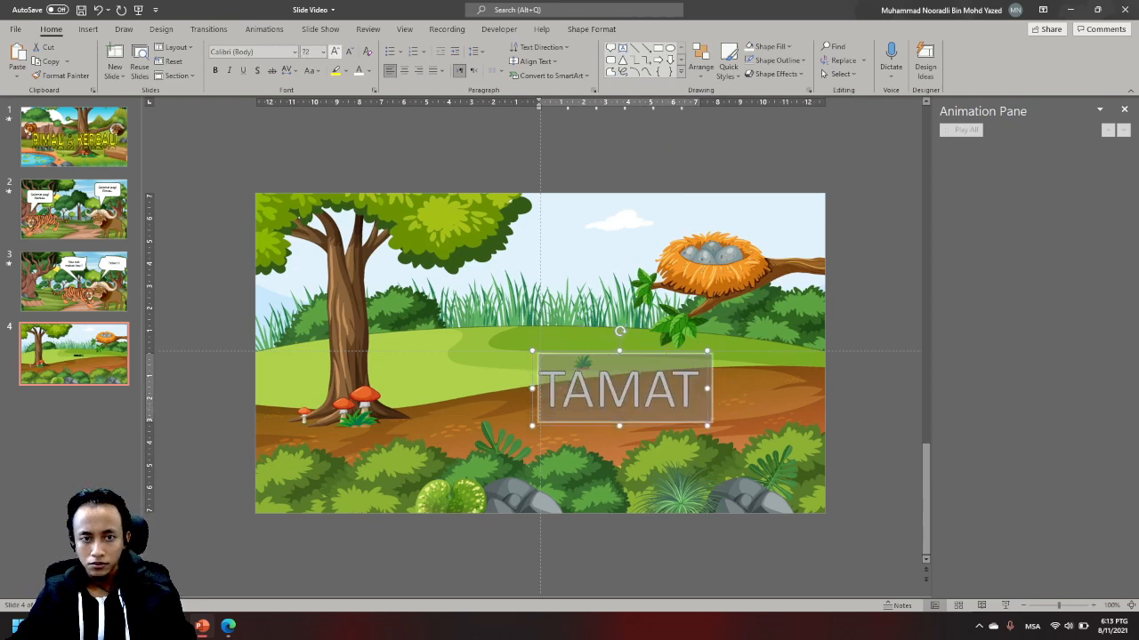
click(334, 51)
click(334, 51)
click(294, 51)
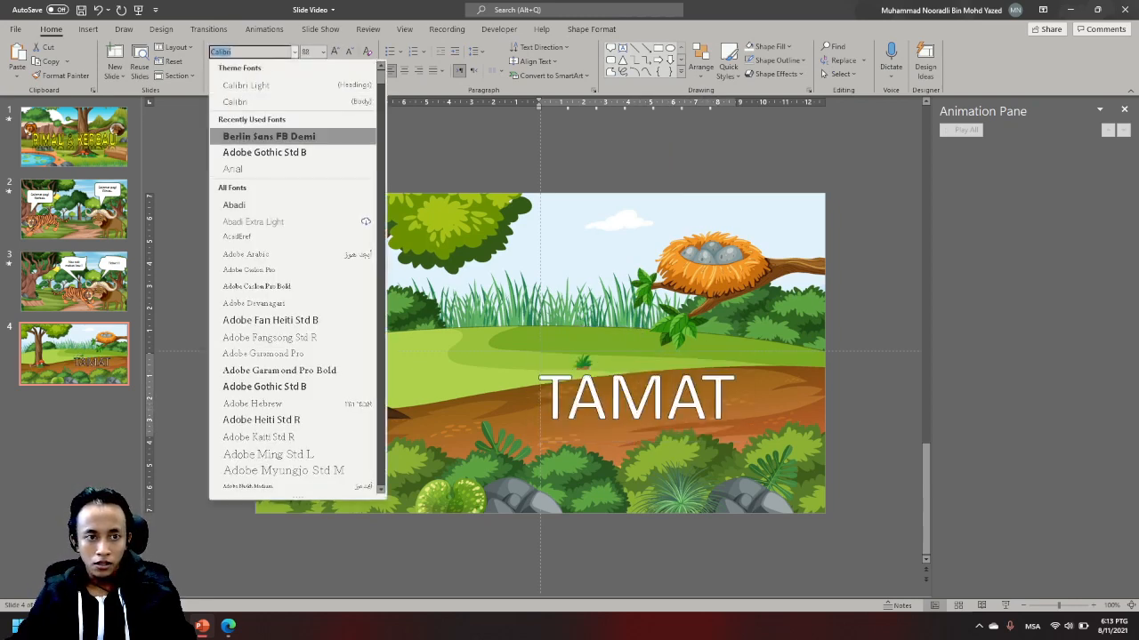
click(267, 134)
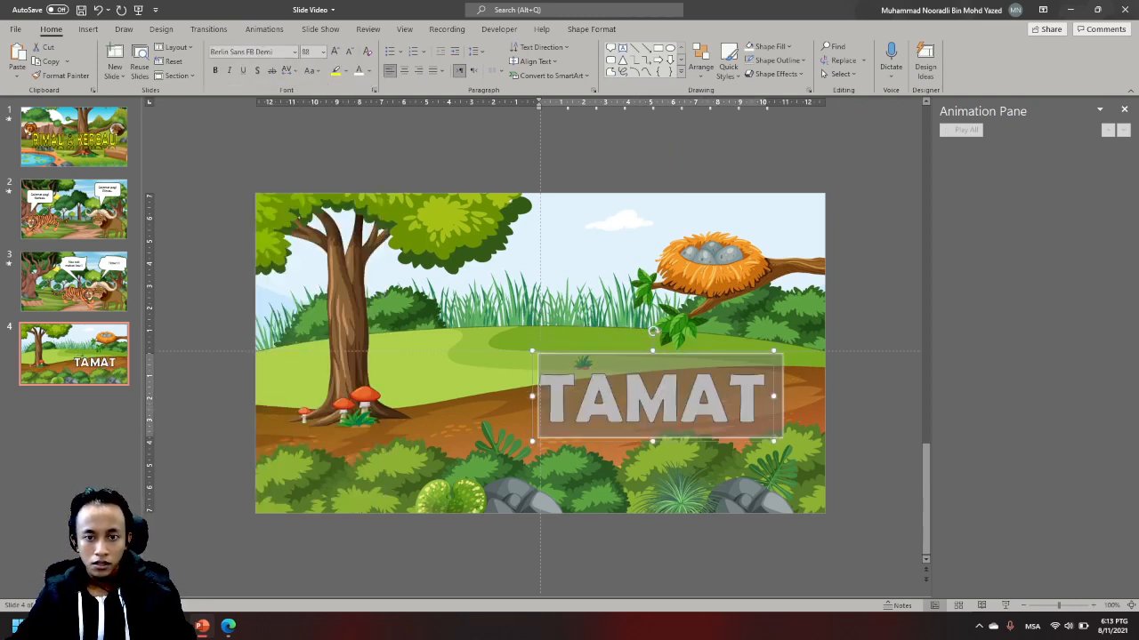
- Move the TAMAT text box to the middle of the slide and align it to the slide's horizontal and vertical centre
drag(675, 350, 562, 300)
click(591, 29)
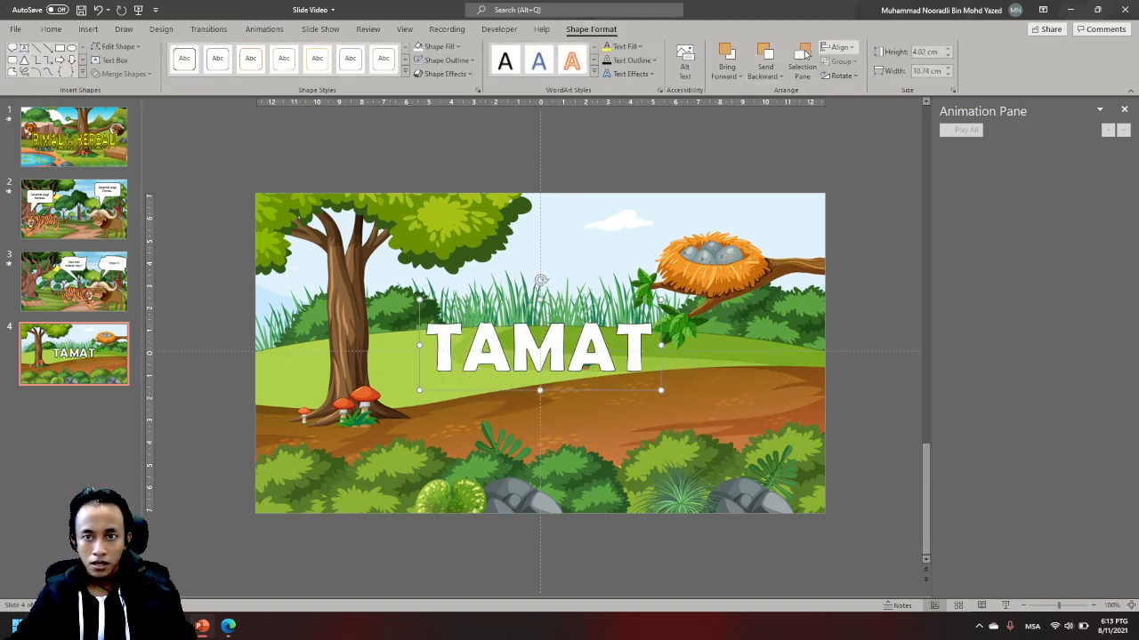
click(839, 48)
click(861, 80)
click(839, 48)
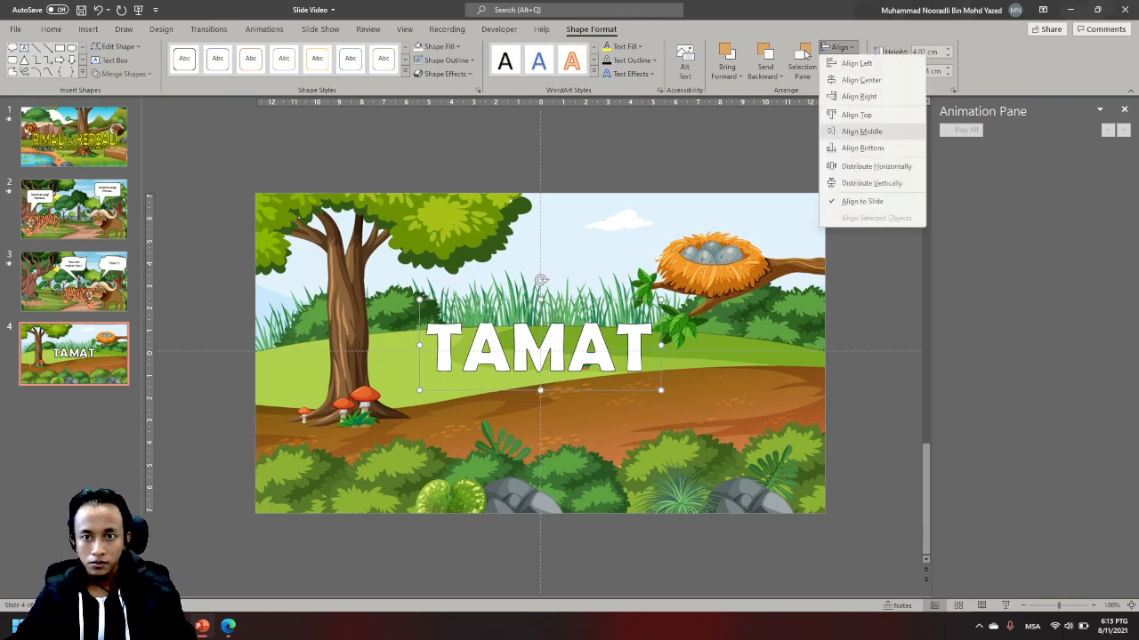
click(861, 130)
key(Escape)
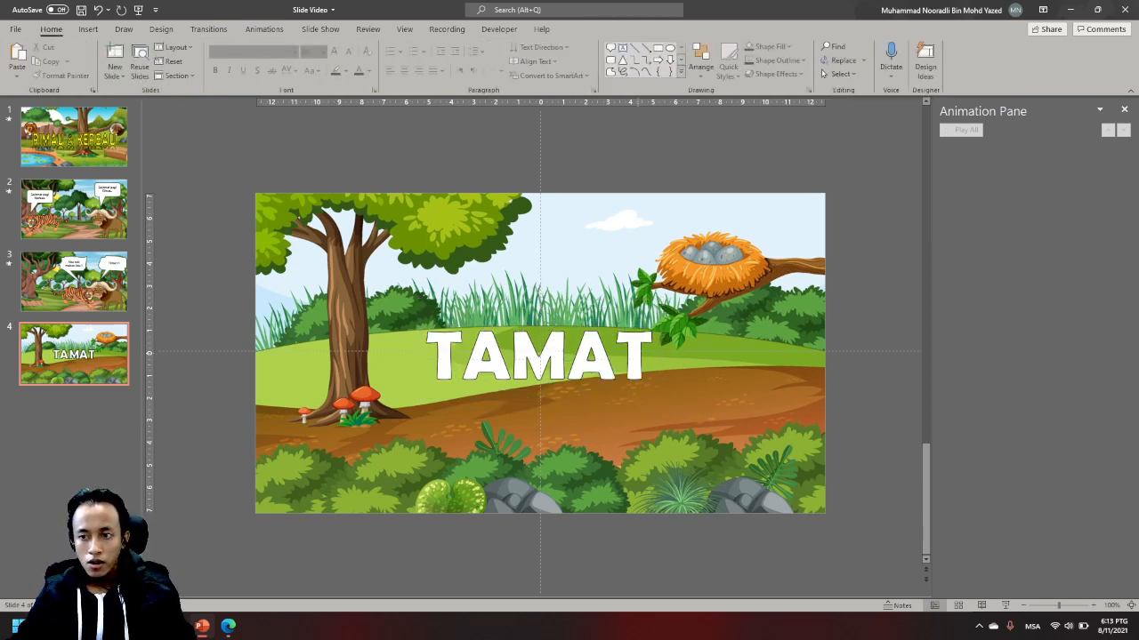
click(566, 360)
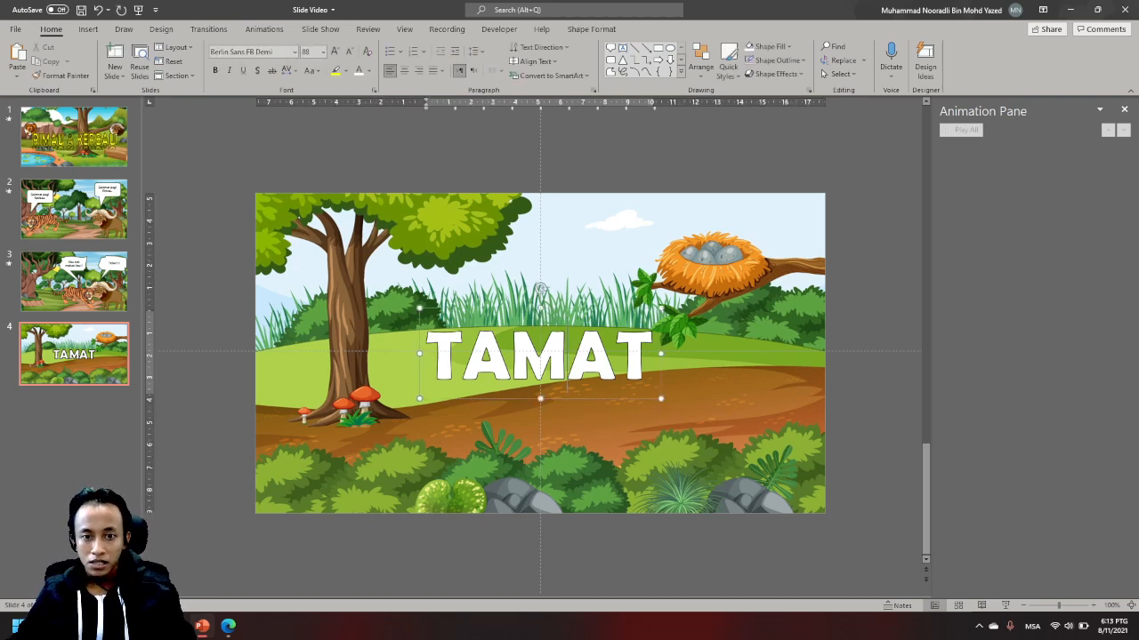
scroll(566, 360, up, 1)
scroll(567, 361, down, 1)
click(567, 361)
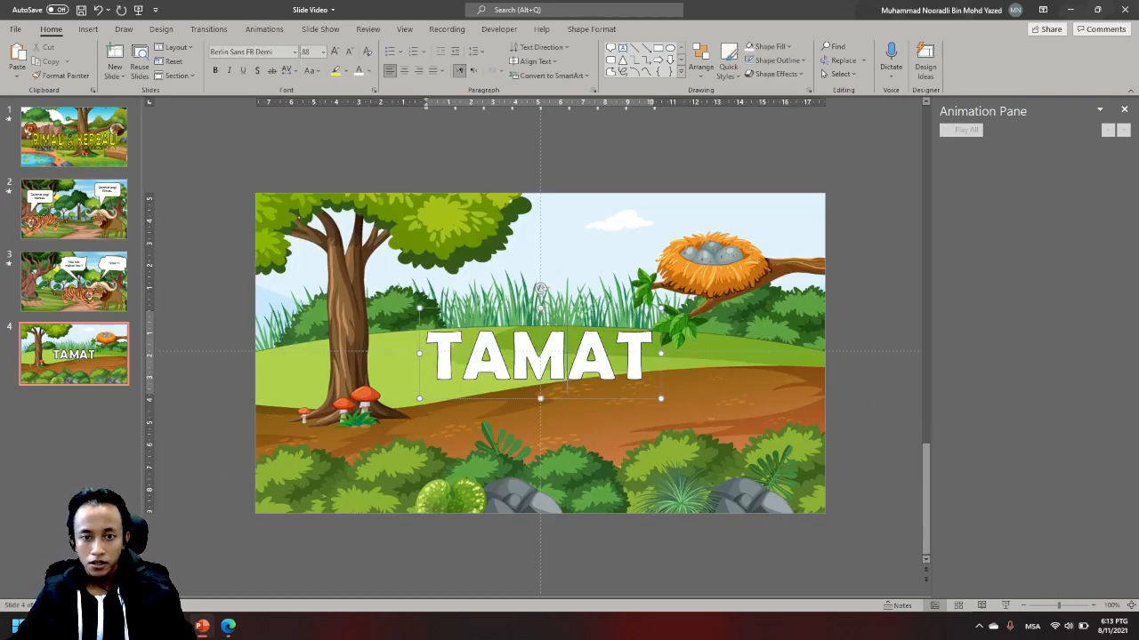
drag(578, 436, 578, 501)
key(ctrl+z)
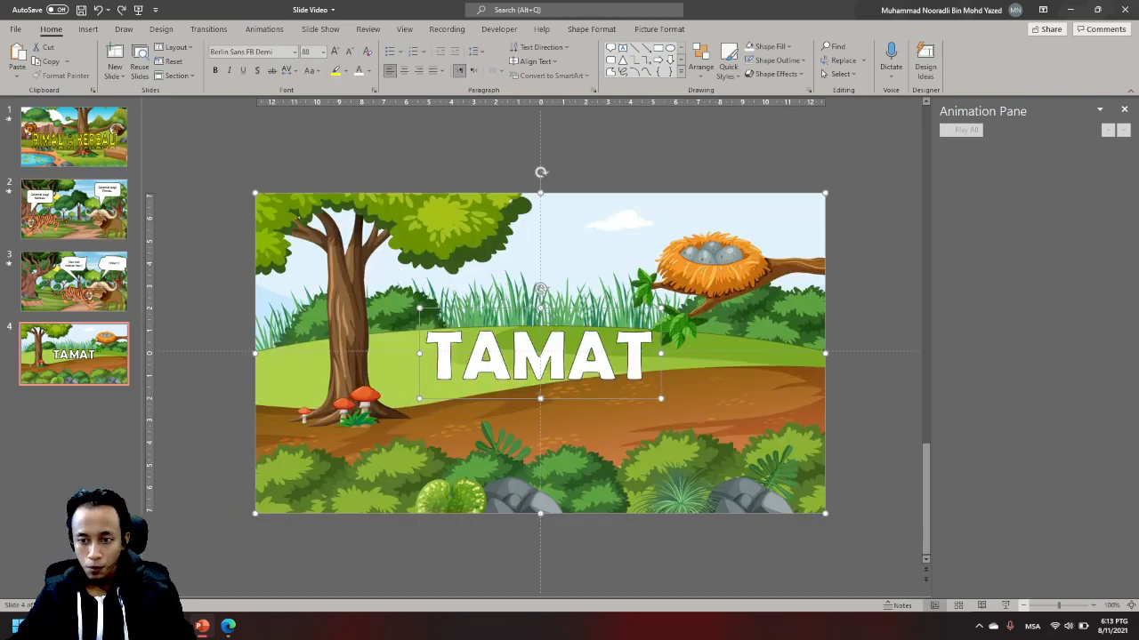
- Move the TAMAT text box straight down, off the slide and below its lower edge
scroll(579, 500, down, 3)
click(596, 502)
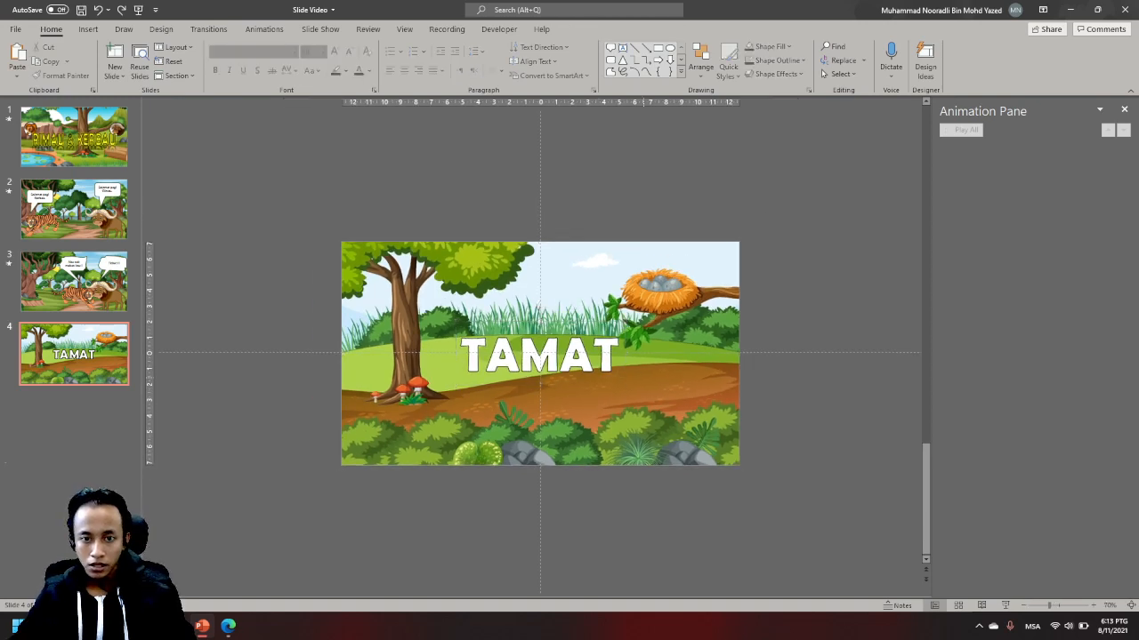
click(573, 360)
drag(572, 360, 570, 516)
click(766, 498)
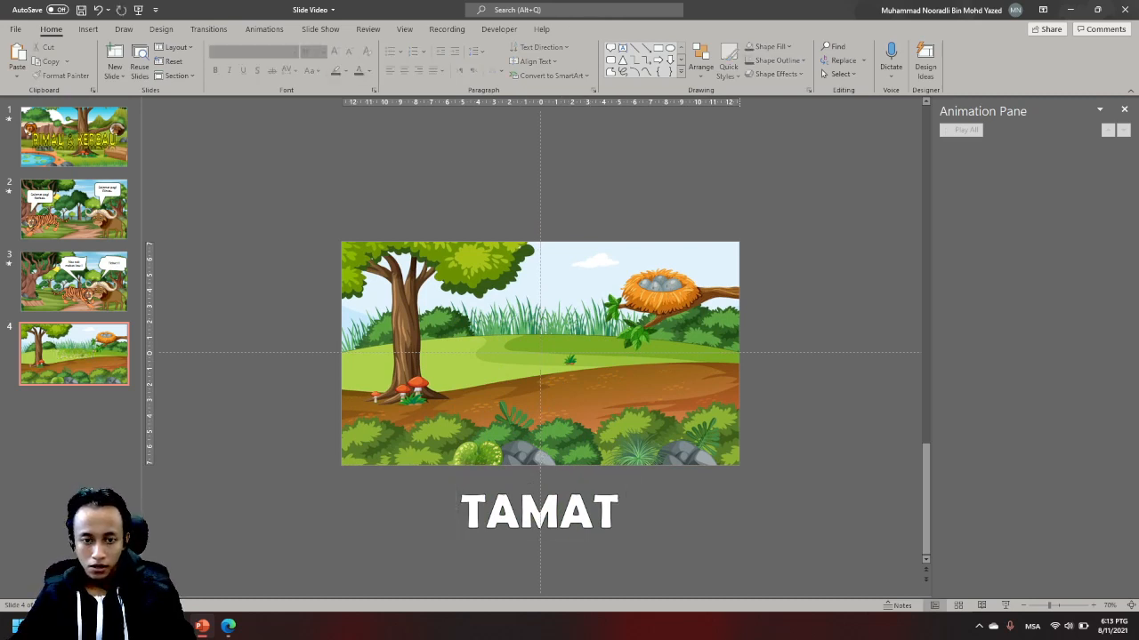
- Add a Lines motion path to the TAMAT text, running straight up and ending above the slide's upper edge
click(538, 516)
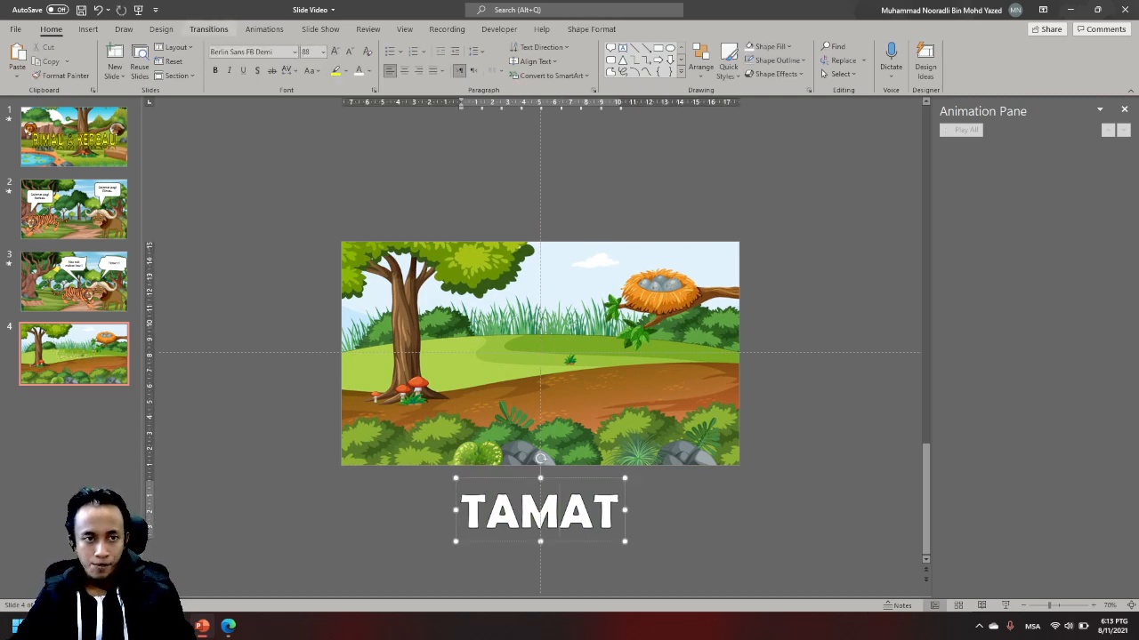
click(264, 28)
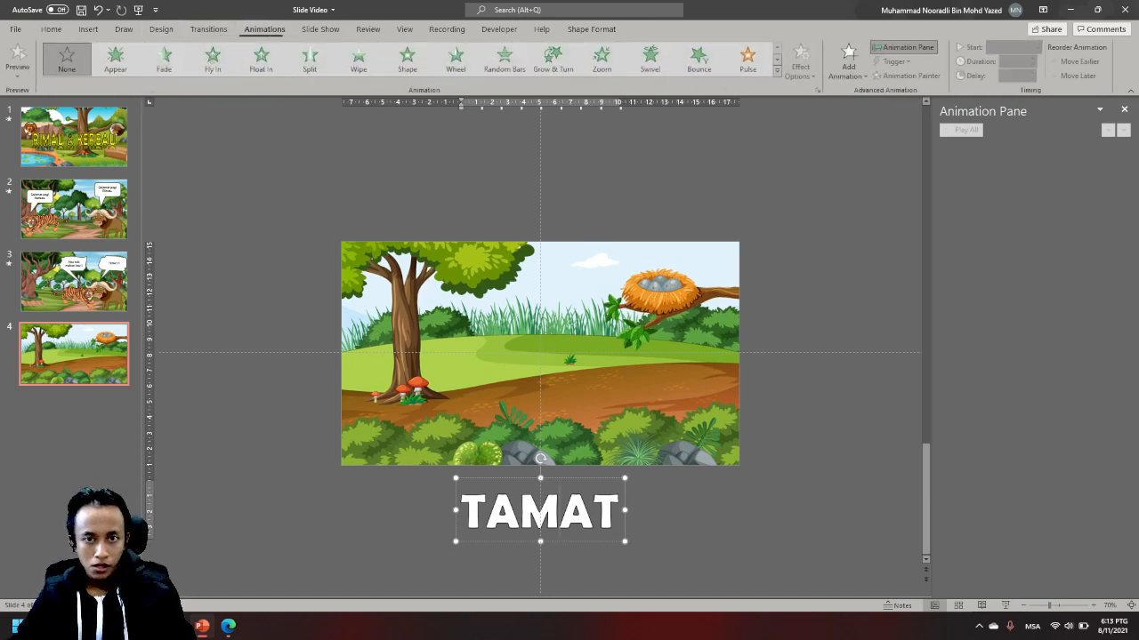
click(850, 57)
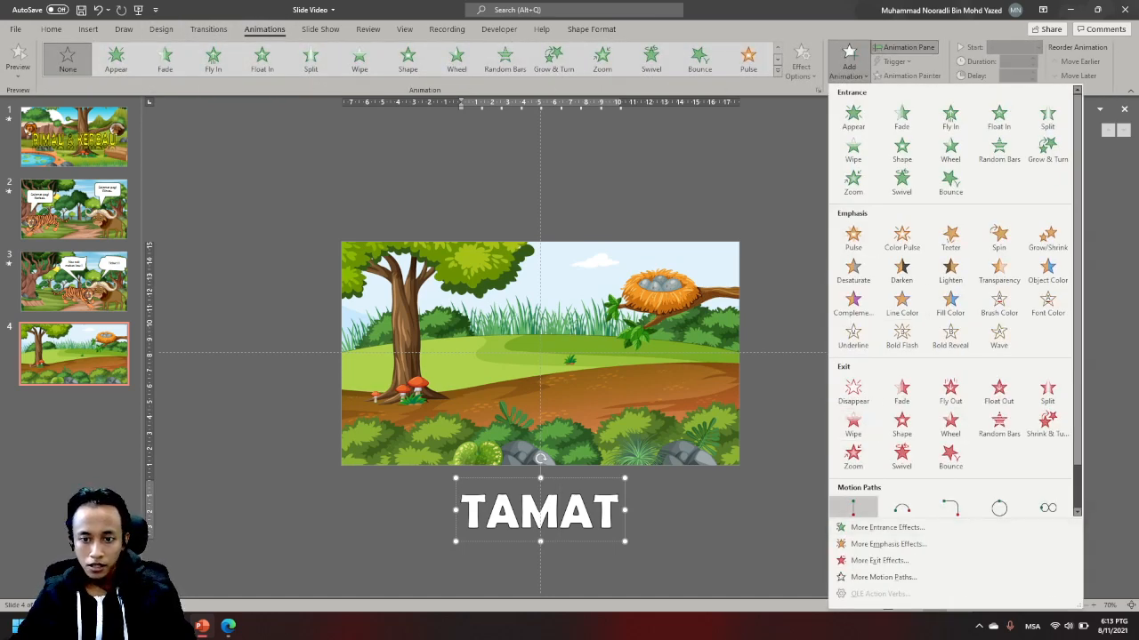
scroll(853, 507, down, 1)
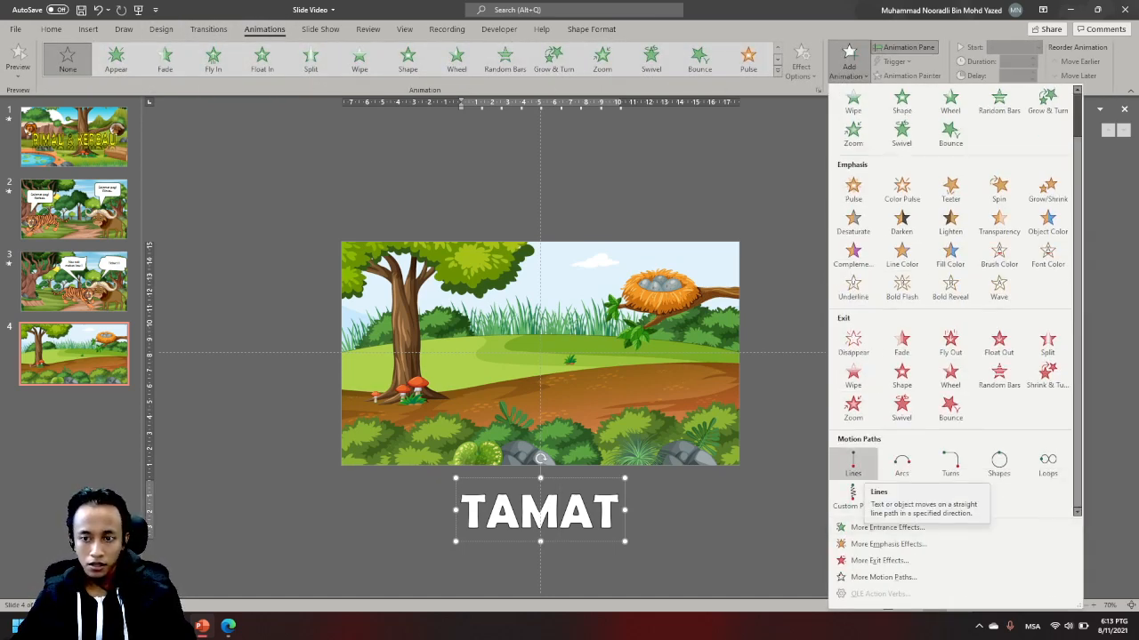
click(853, 463)
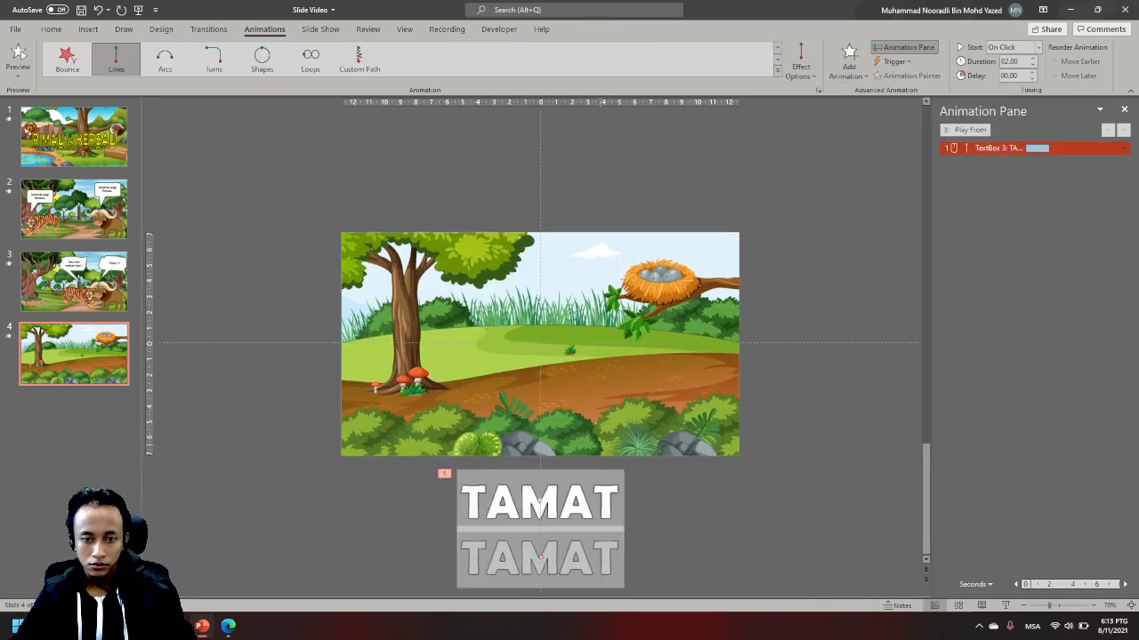
drag(540, 558, 539, 170)
click(801, 400)
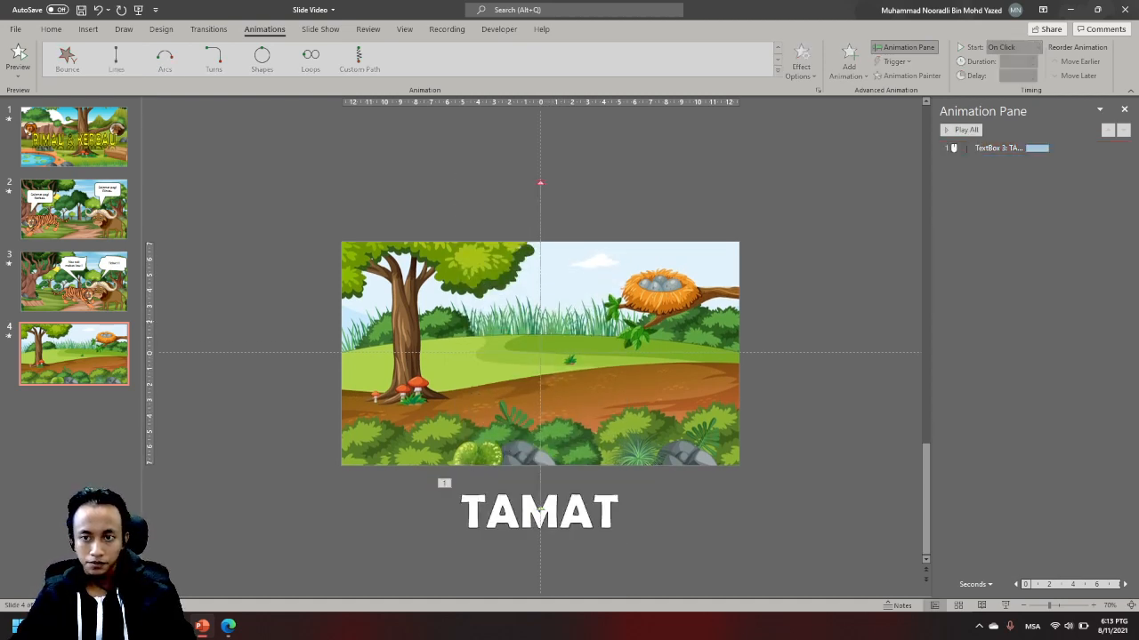
- Set the TAMAT motion path to start With Previous with a 4-second duration, and play the animation
click(996, 148)
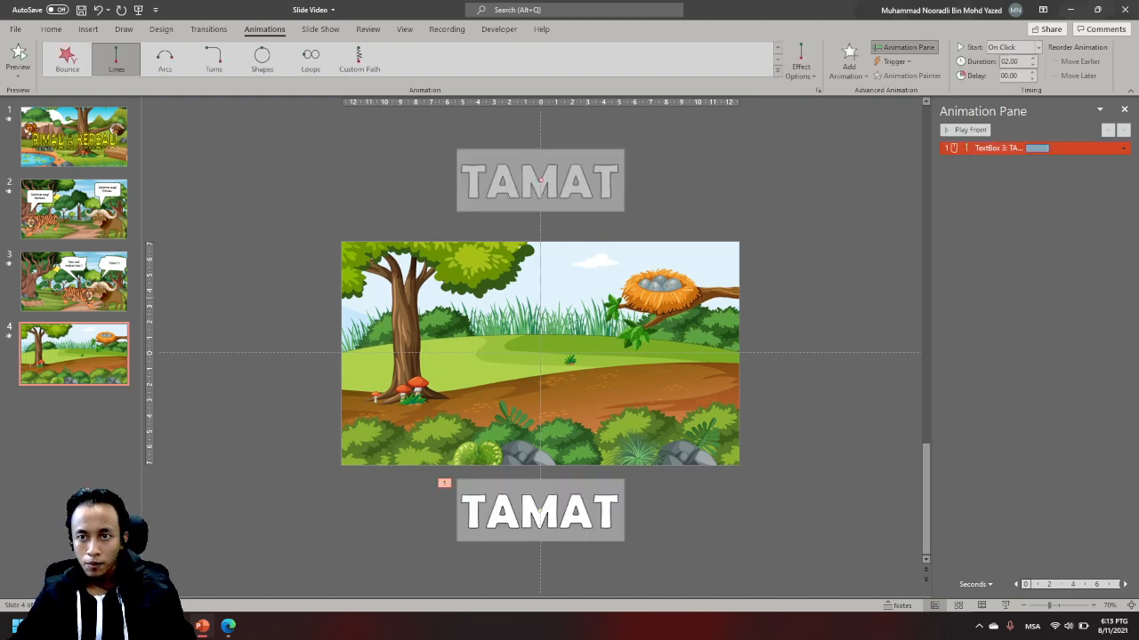
click(1014, 47)
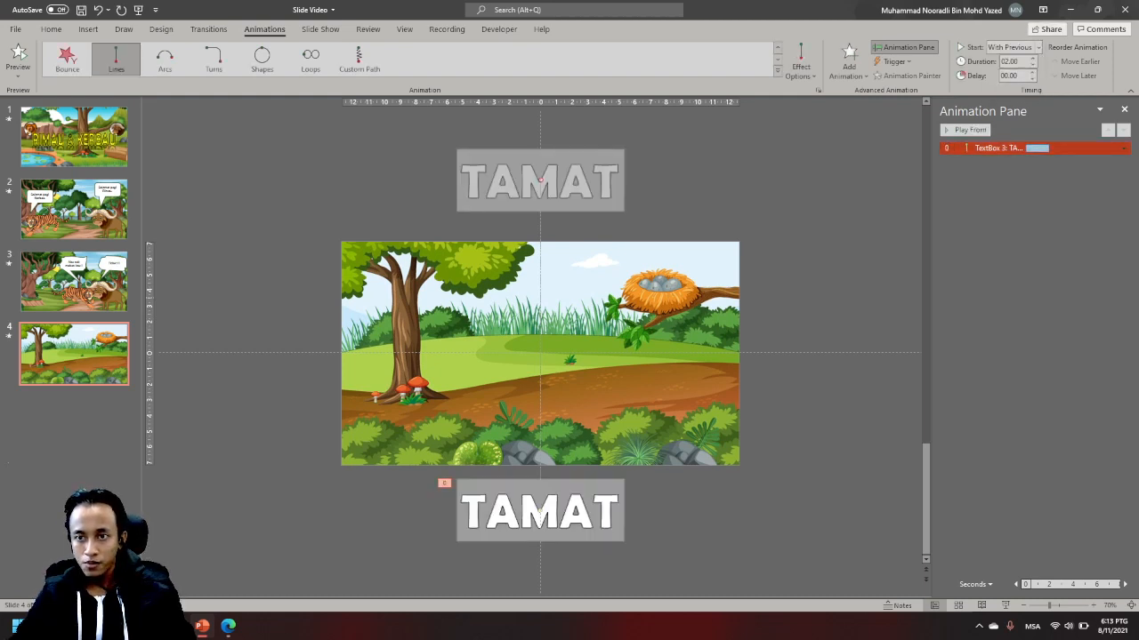
click(1032, 58)
click(1032, 59)
click(1032, 59)
click(1032, 59)
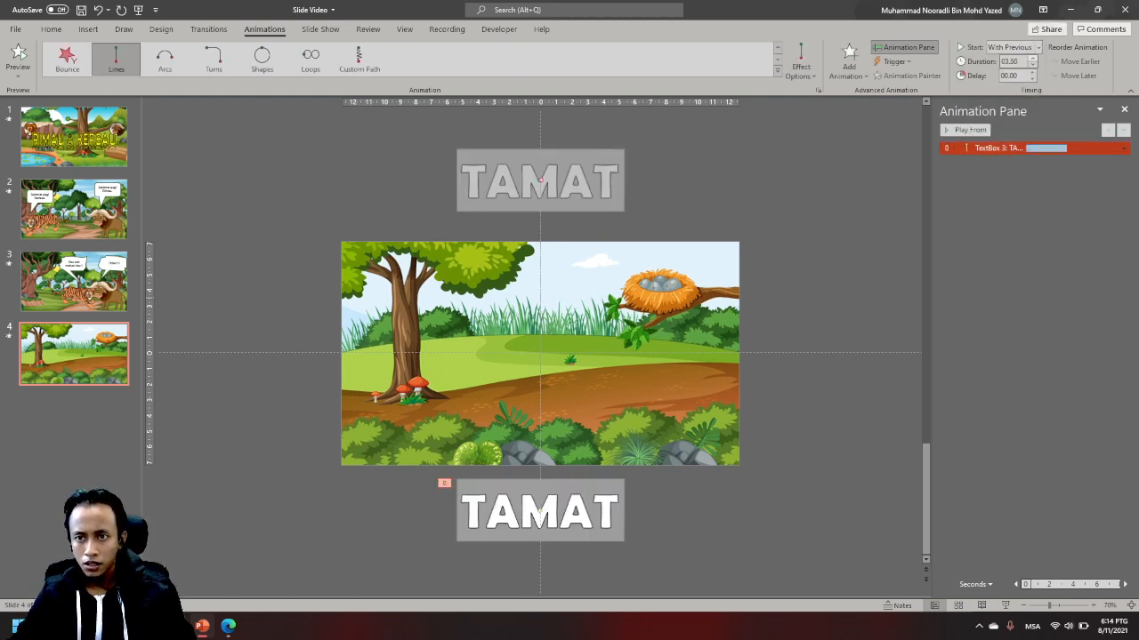
click(1032, 59)
click(1032, 58)
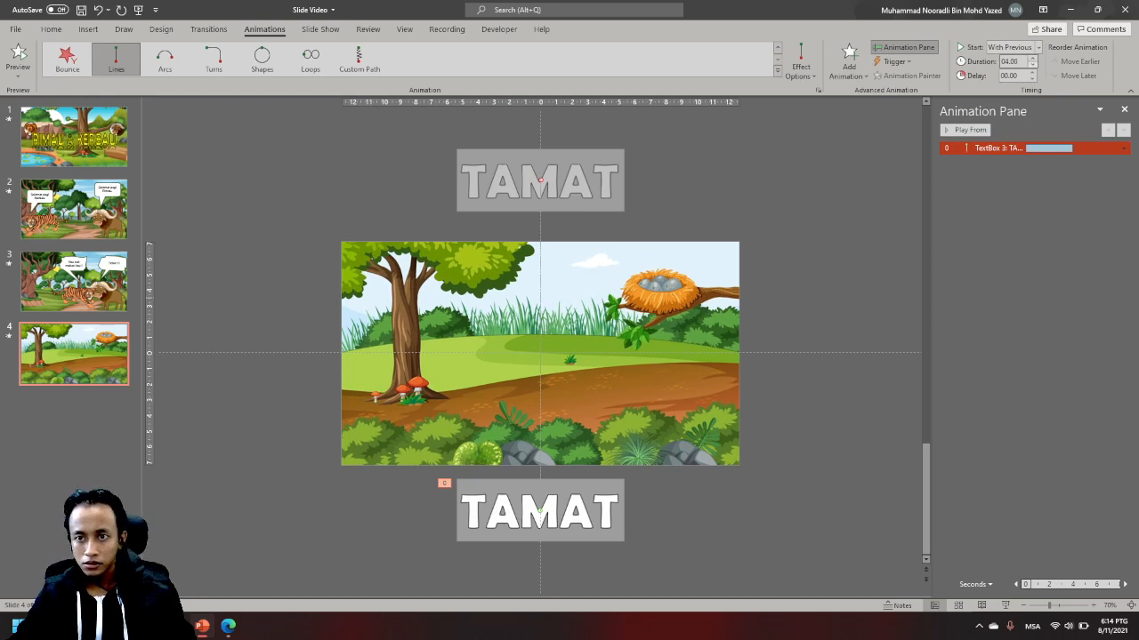
click(963, 129)
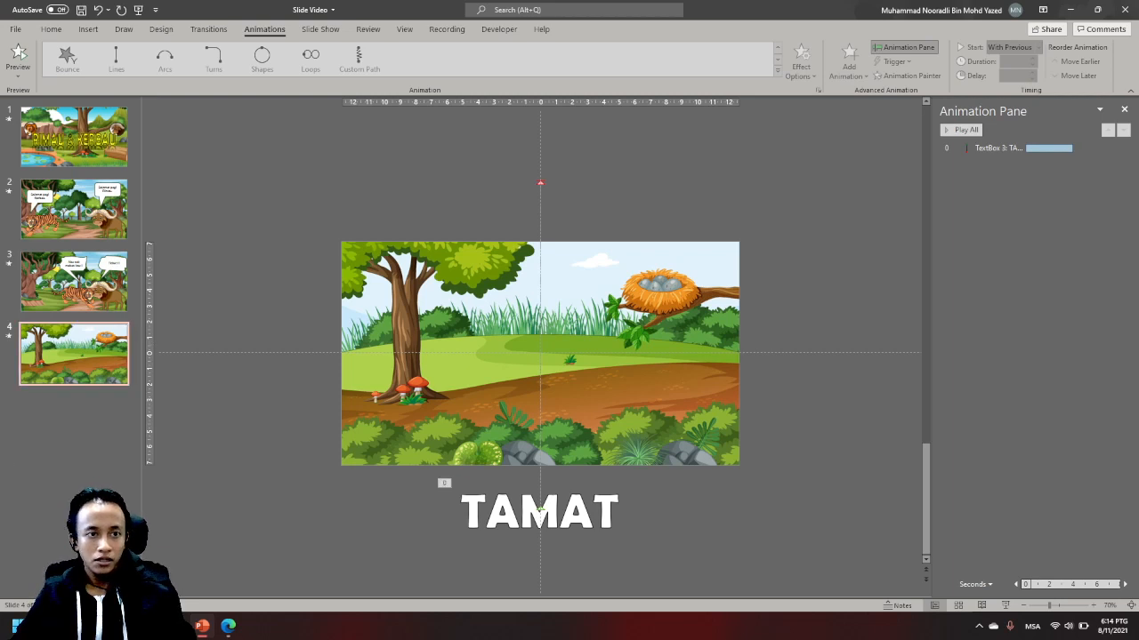
- Set slide 4 to advance automatically after 00:00.00 instead of on a mouse click
click(208, 29)
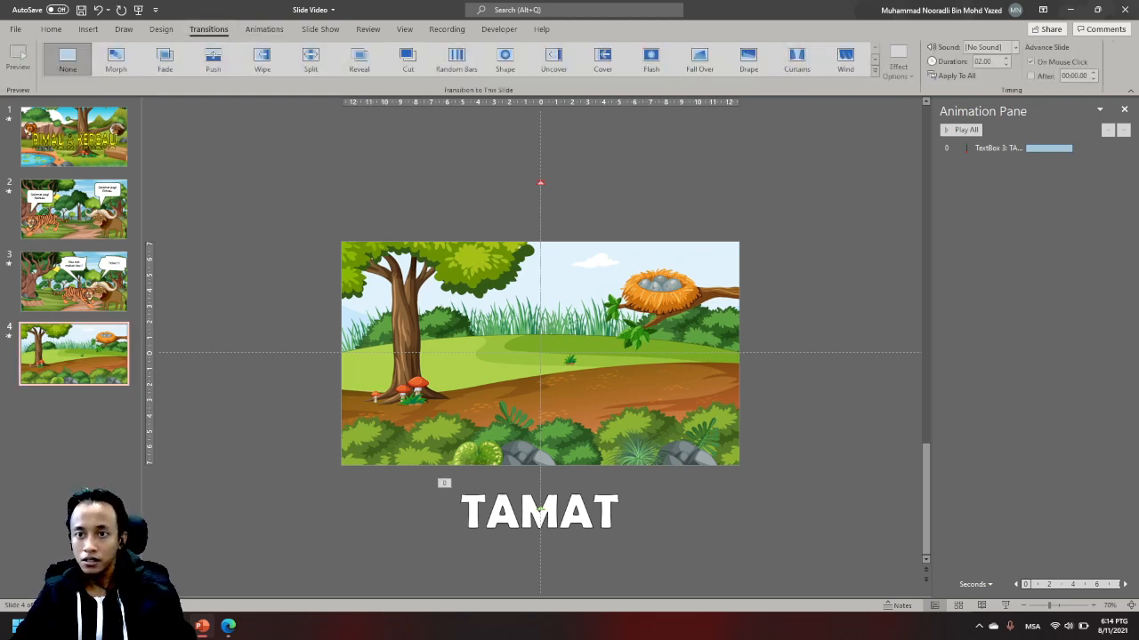
click(1014, 48)
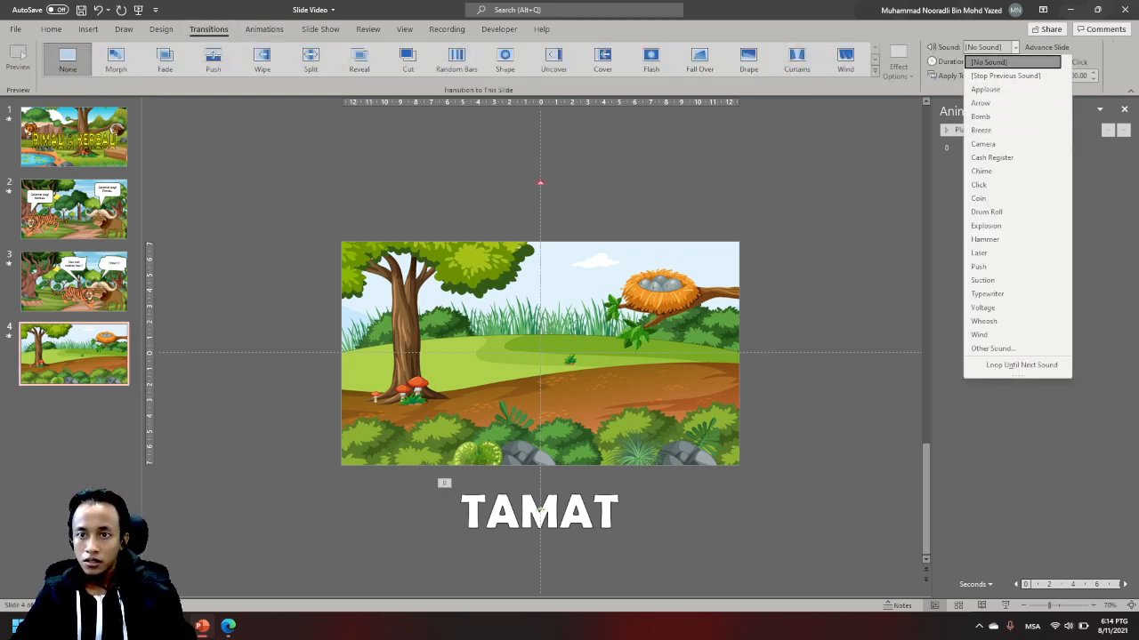
click(1015, 10)
click(1015, 9)
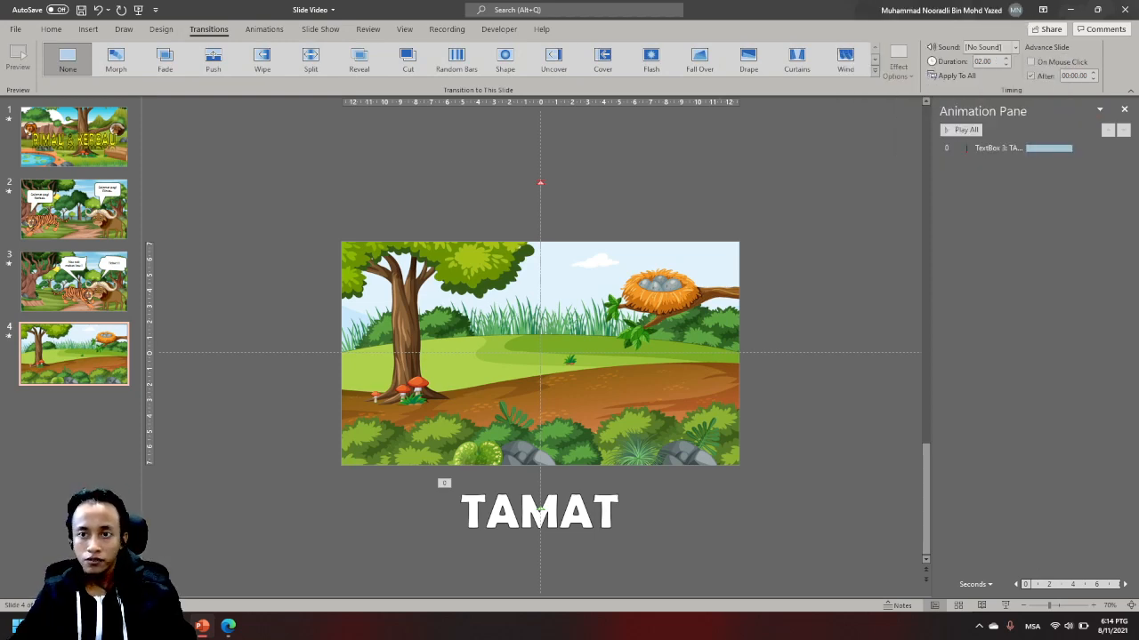
- Set slide 1 to advance automatically after 00:00.00 instead of on a mouse click
click(73, 282)
click(74, 209)
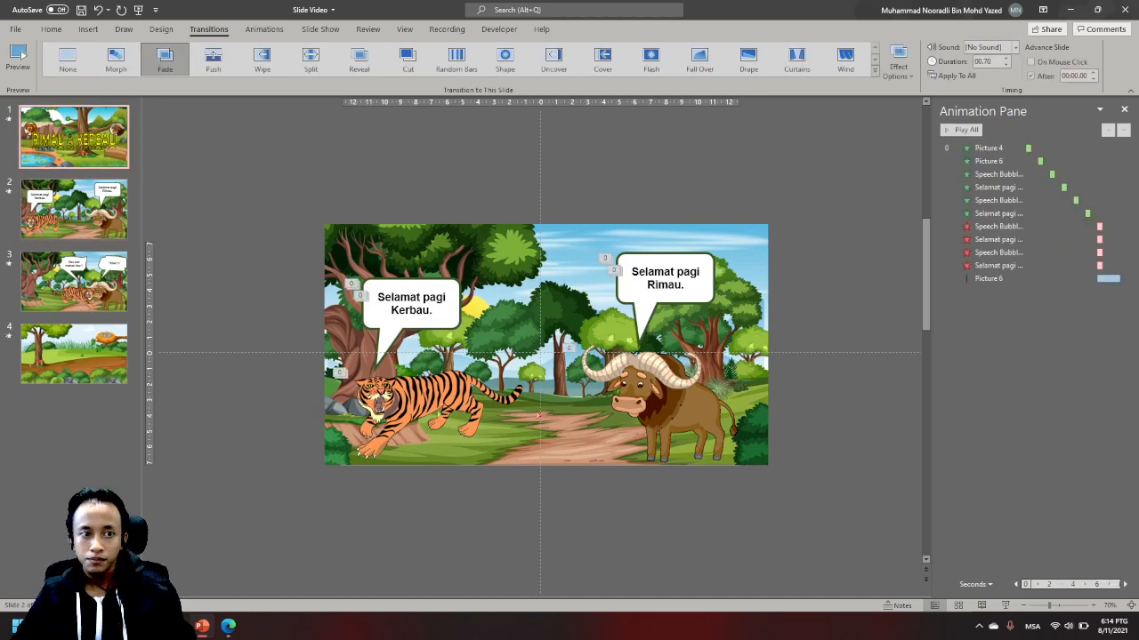
click(74, 137)
click(1031, 76)
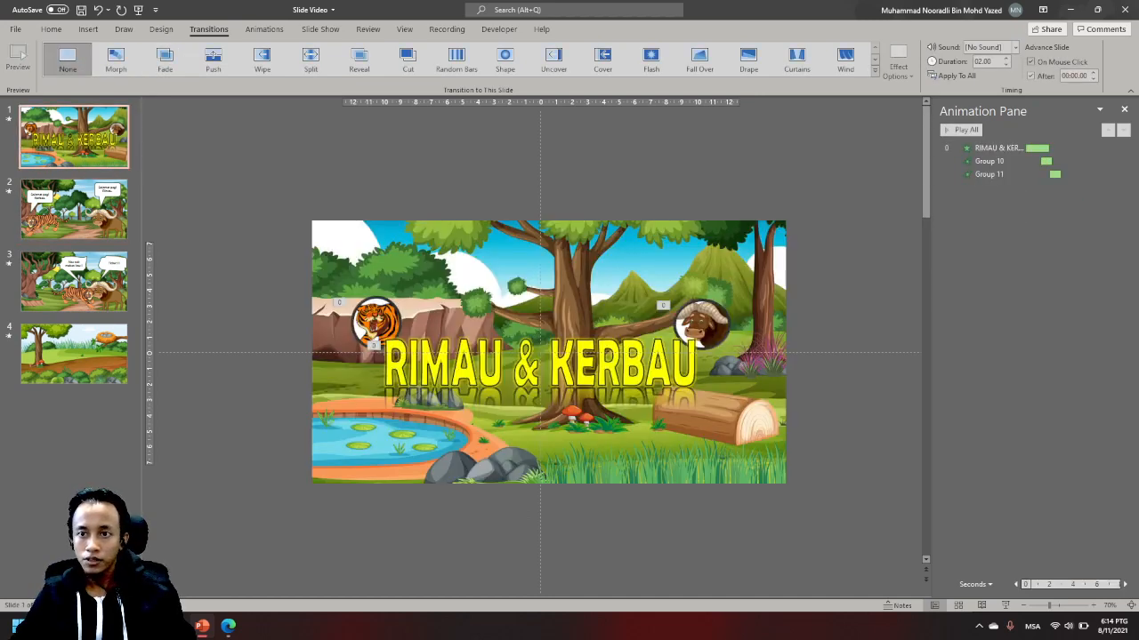
click(1030, 61)
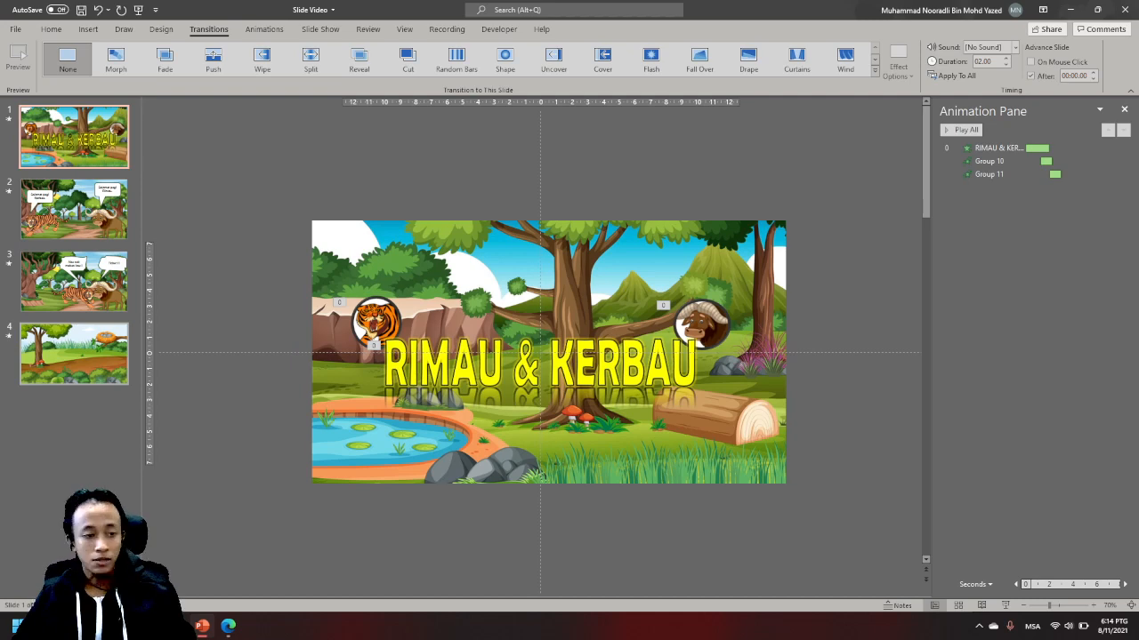
- Apply the Fade transition to all four slides at once
key(ctrl+a)
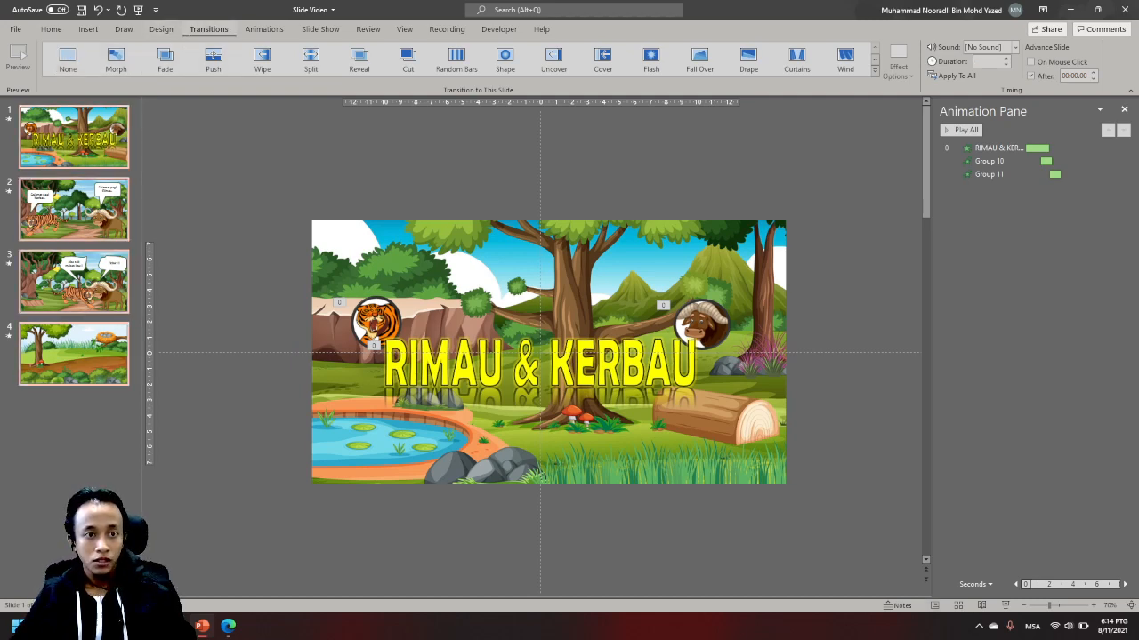
click(164, 58)
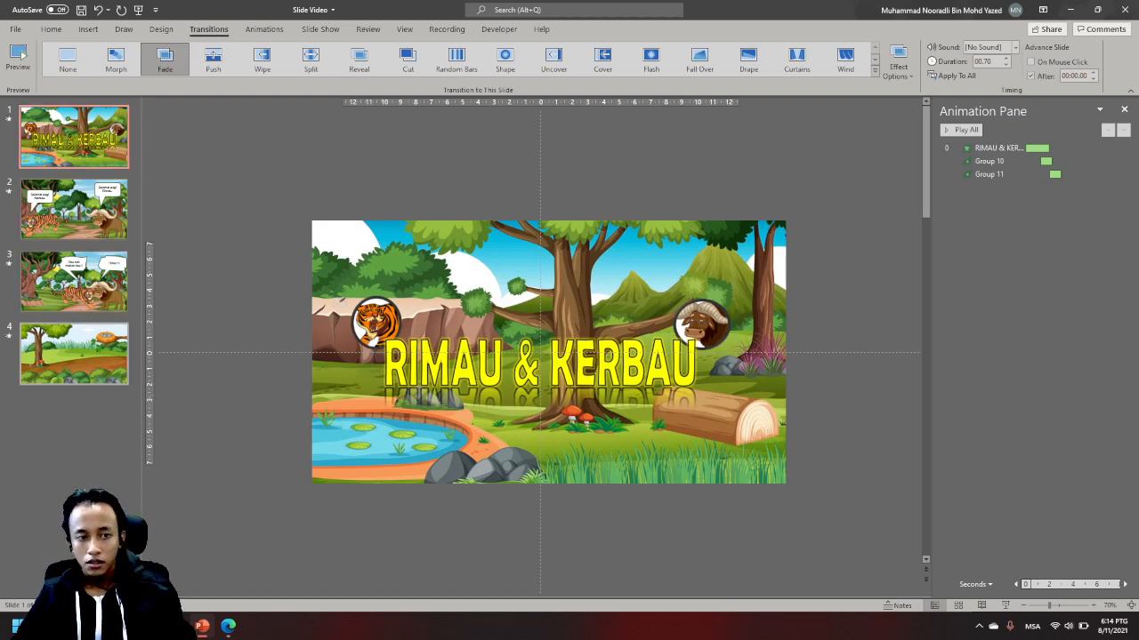
- Review each slide's transition effect and automatic advance timing
click(73, 354)
click(74, 282)
key(Up)
key(Up)
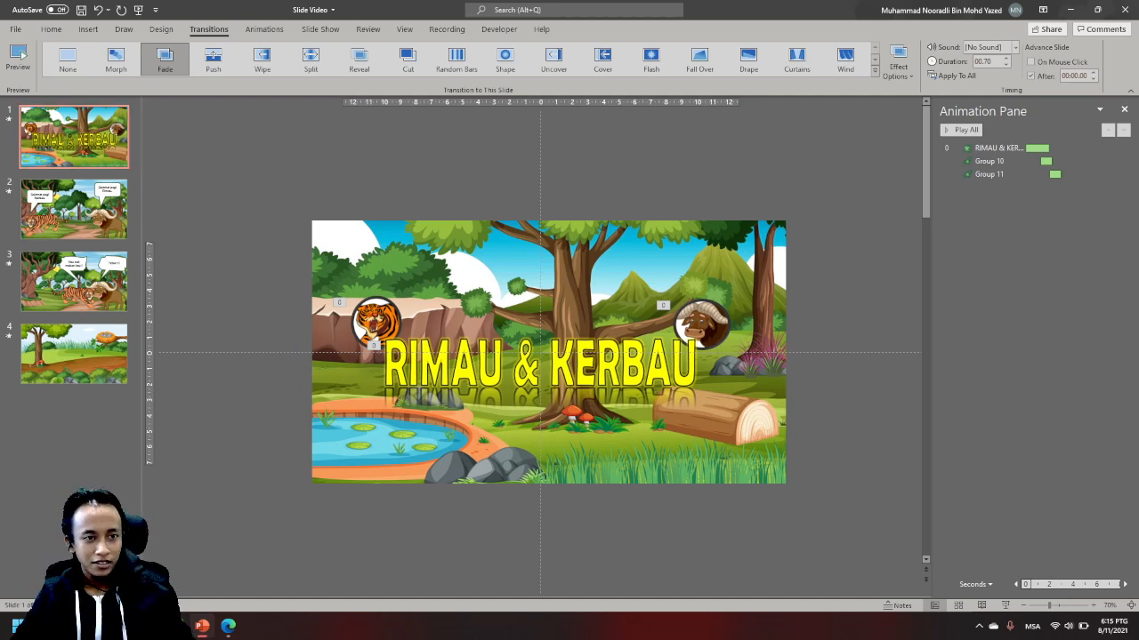
click(74, 210)
click(74, 282)
click(64, 138)
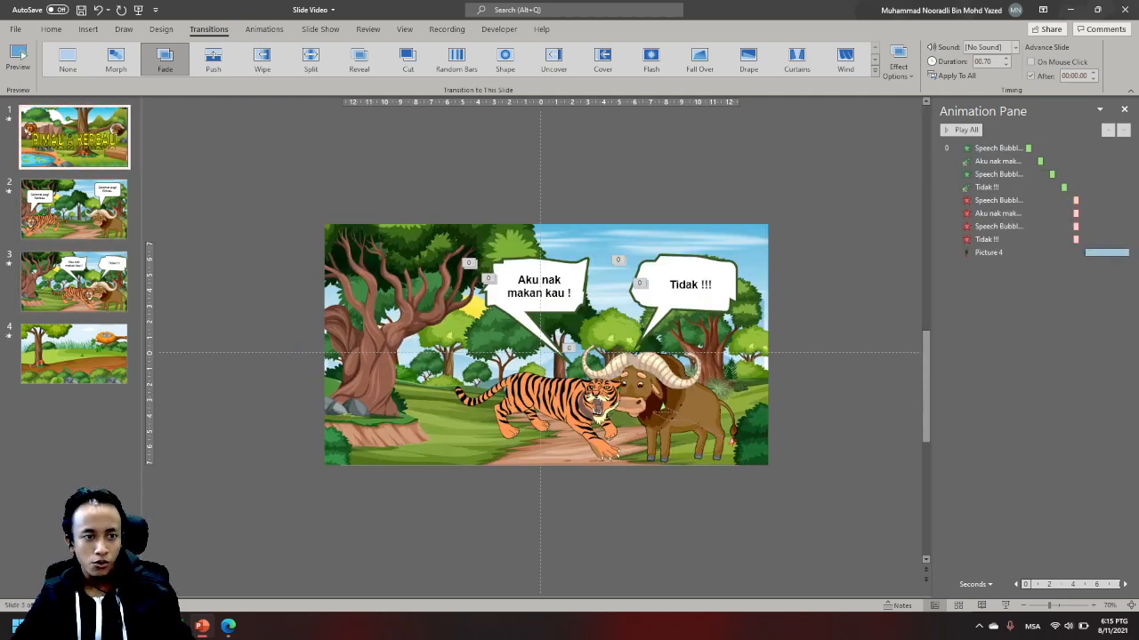
click(62, 209)
- Try moving the tiger on slide 3 up and away from the buffalo and removing the background of its picture
click(64, 283)
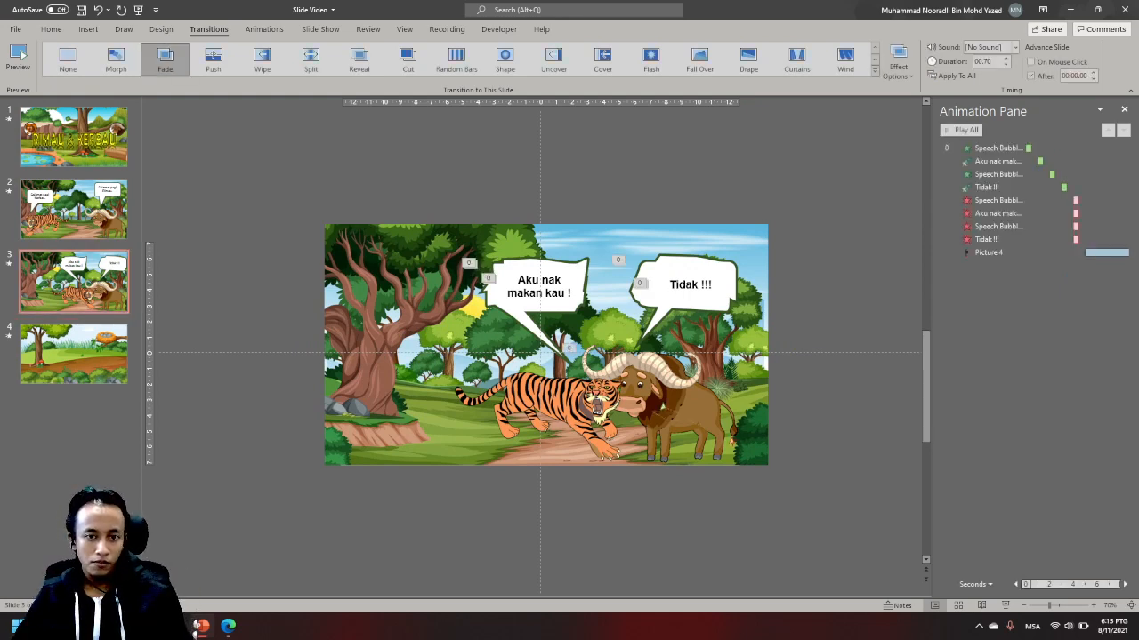
click(540, 369)
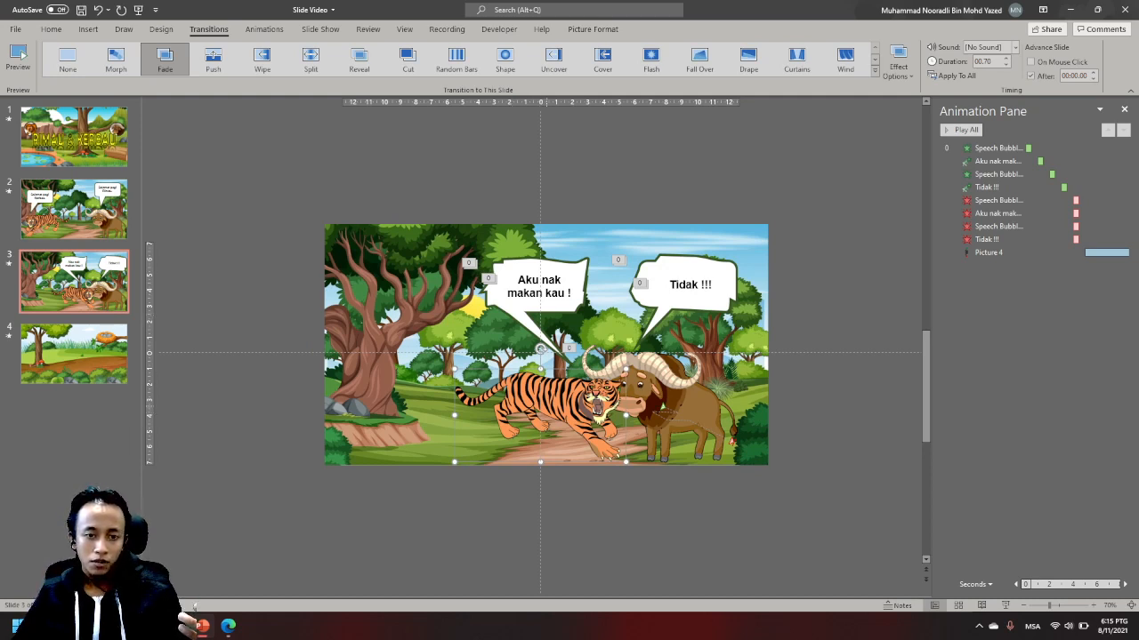
drag(547, 406, 475, 380)
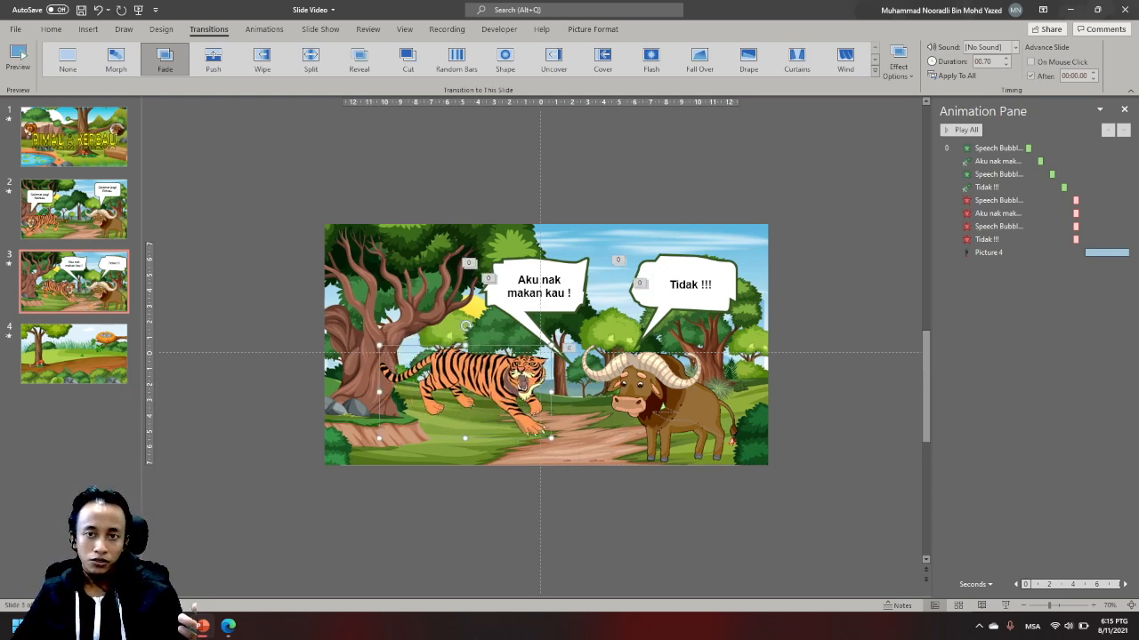
click(592, 29)
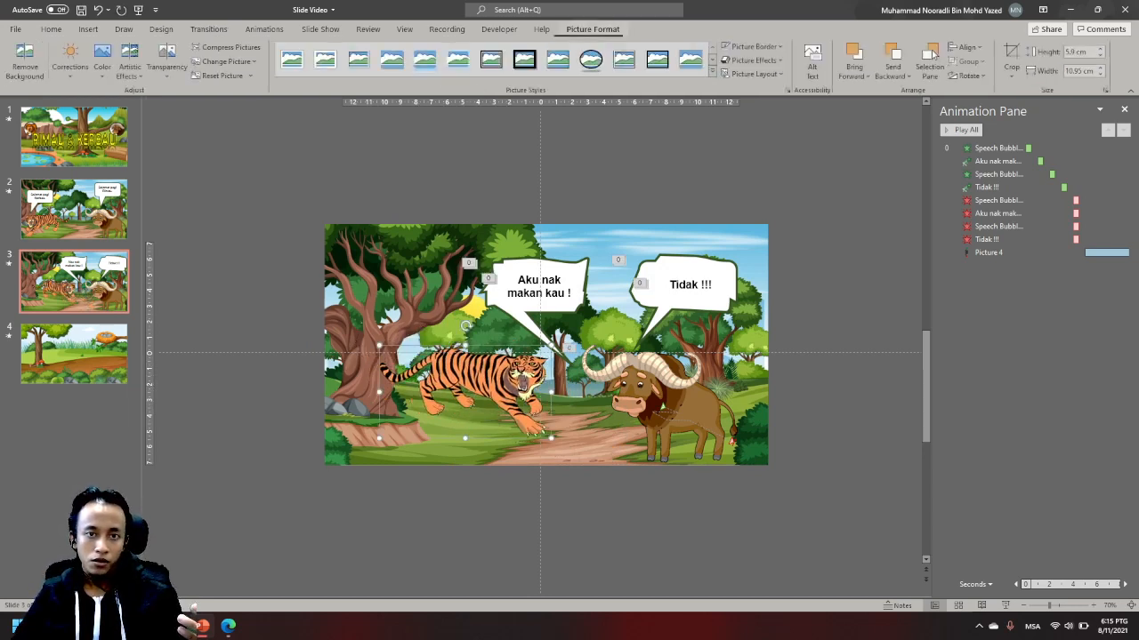
click(20, 59)
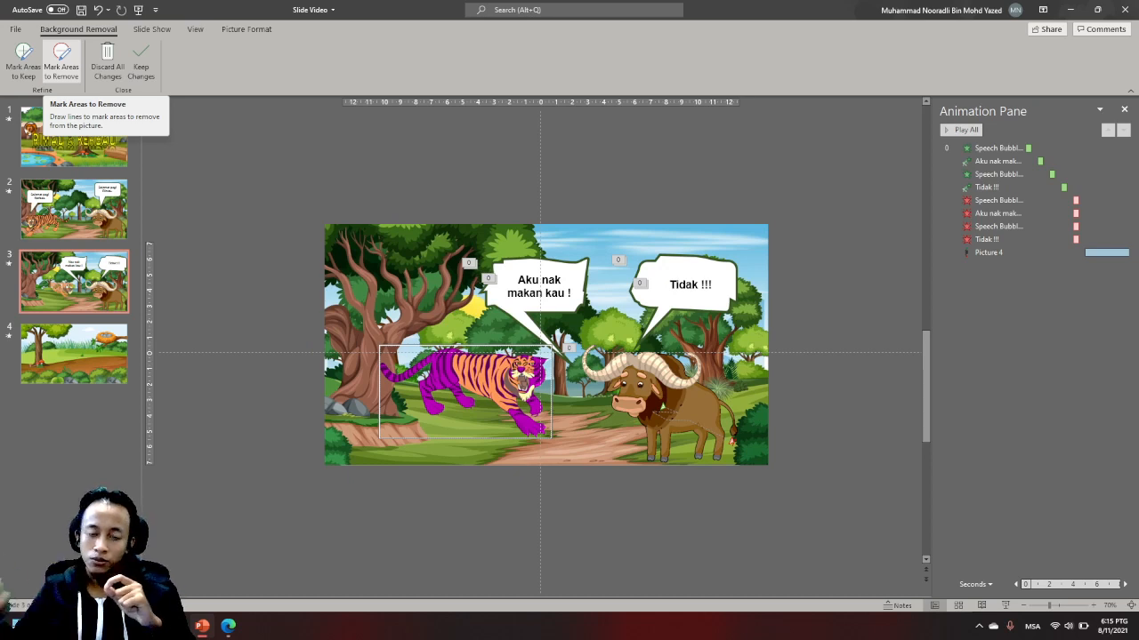
click(140, 64)
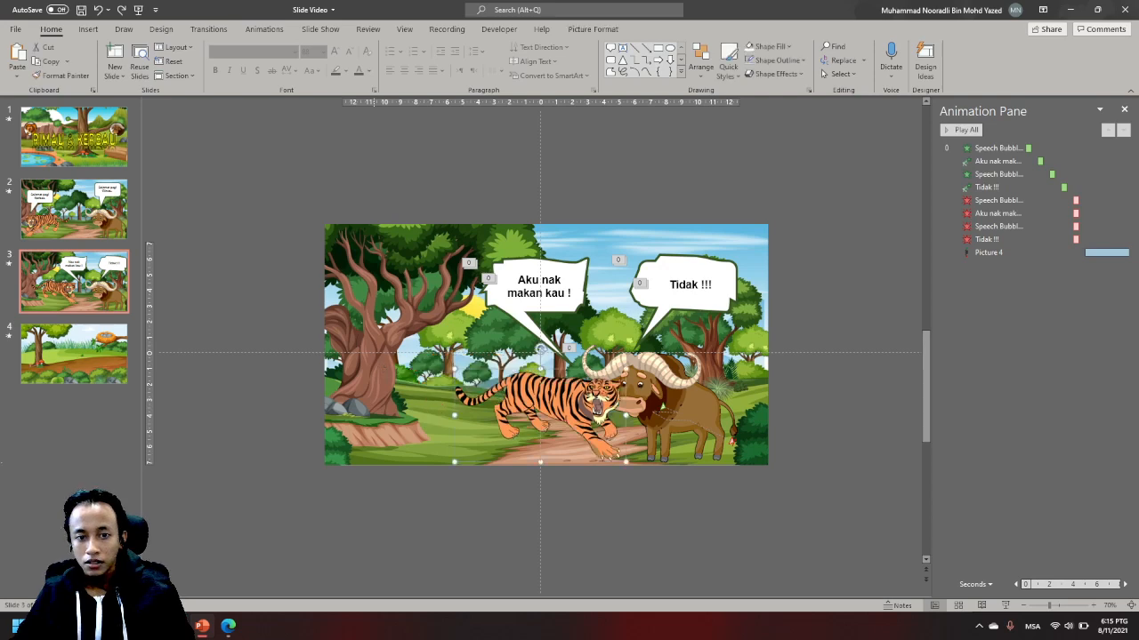
- Return to slide 2 and save the presentation under its existing name
click(75, 138)
click(75, 211)
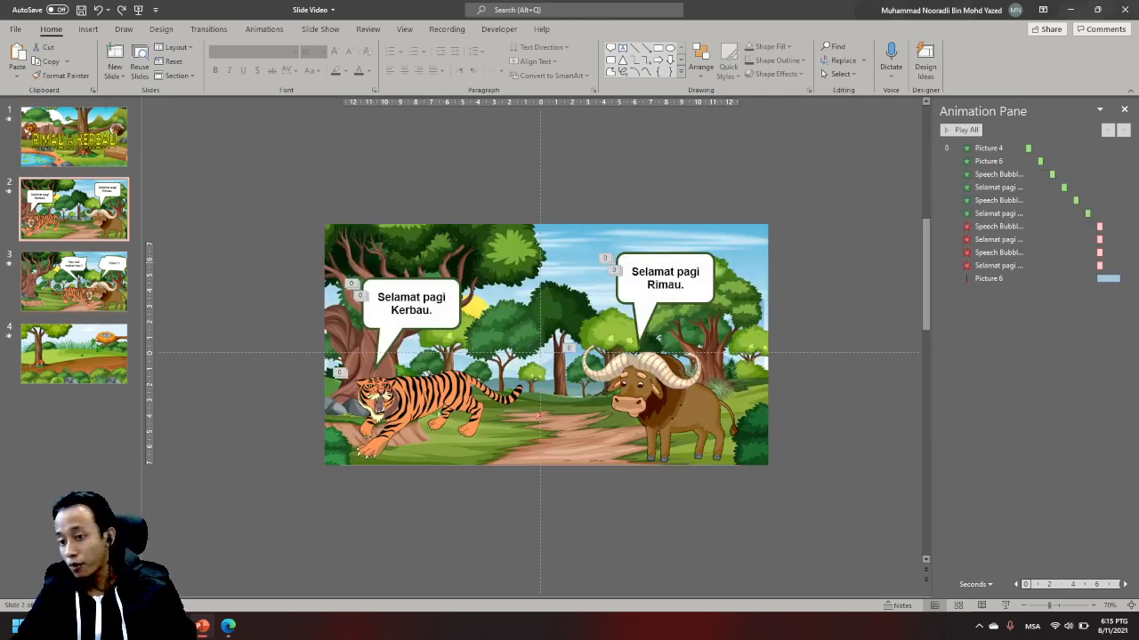
key(ctrl+s)
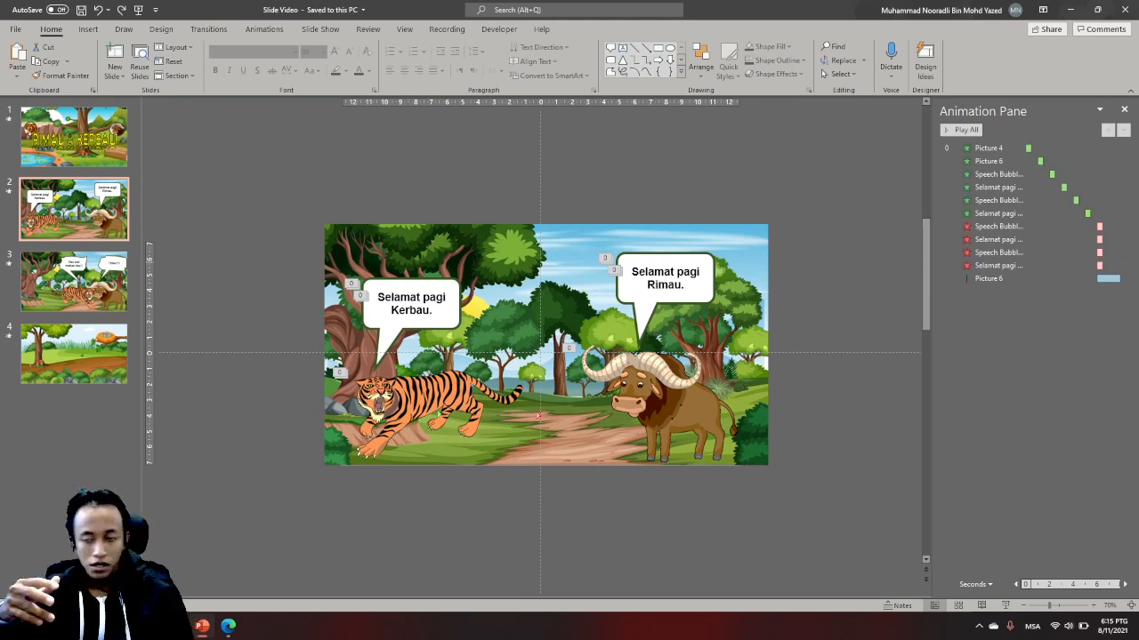
- Export the presentation as a Windows Media Video named Slide Video in the SLide Video folder
key(F12)
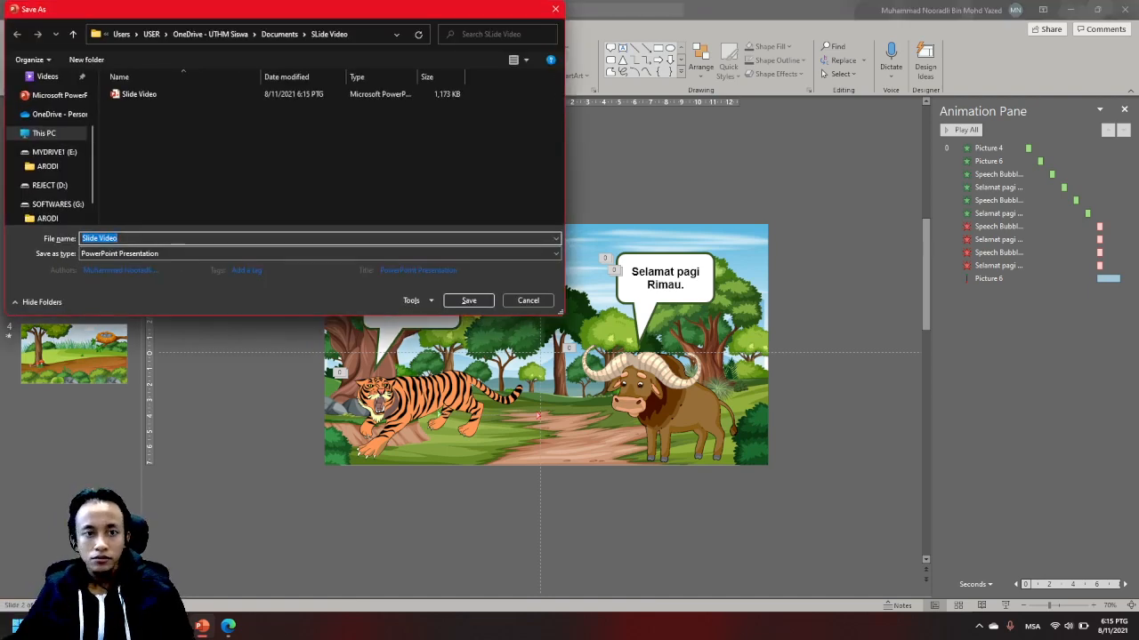
click(319, 254)
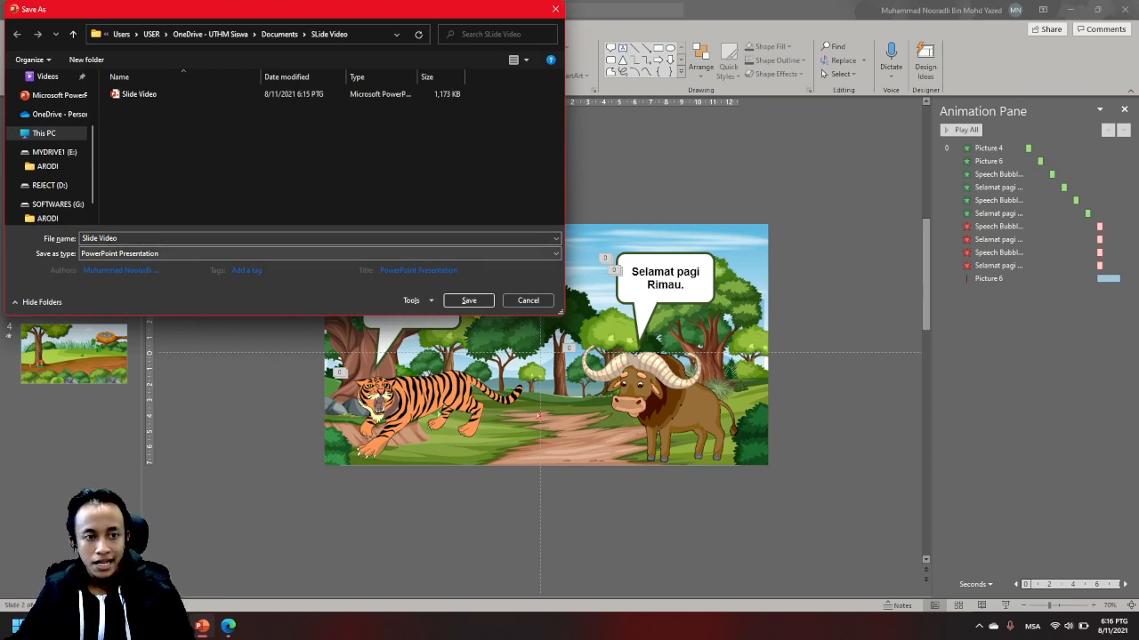
click(317, 253)
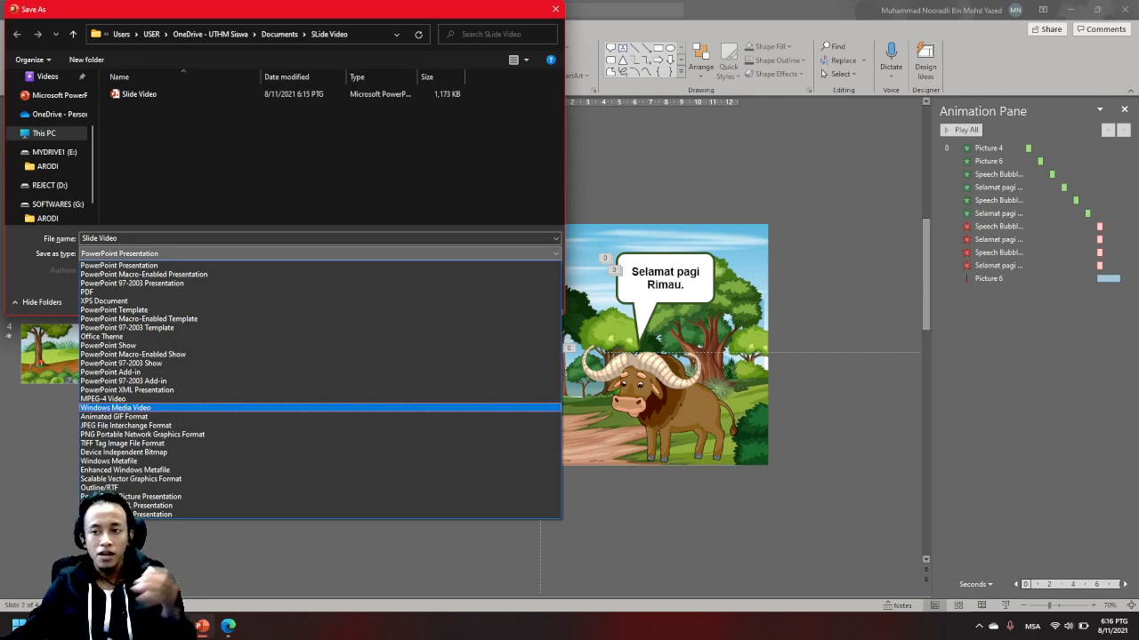
click(116, 407)
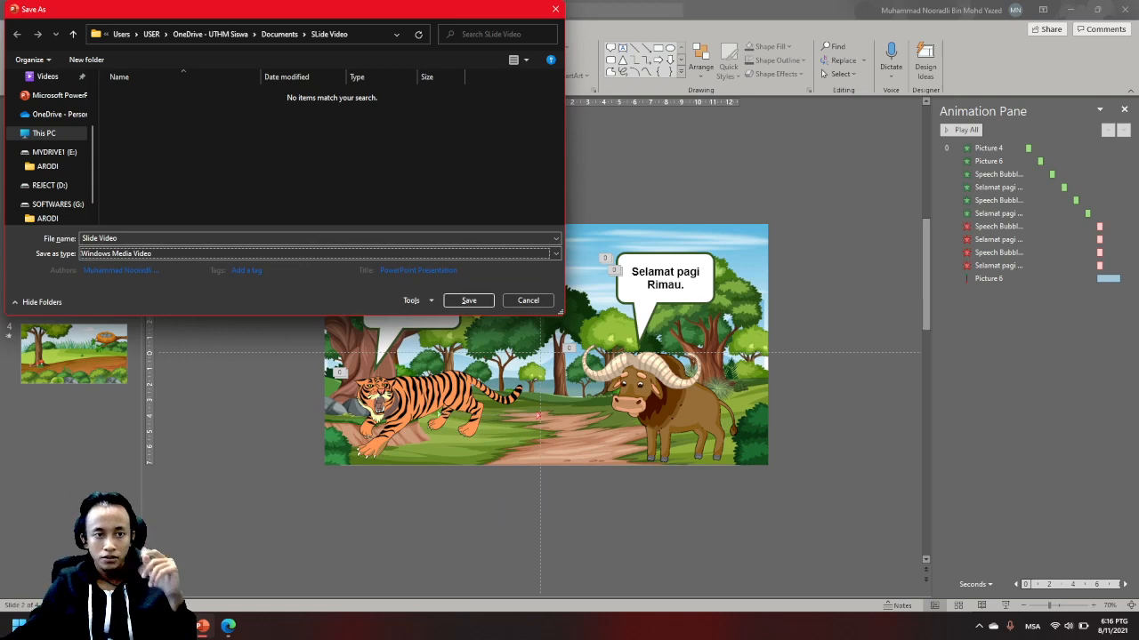
click(469, 301)
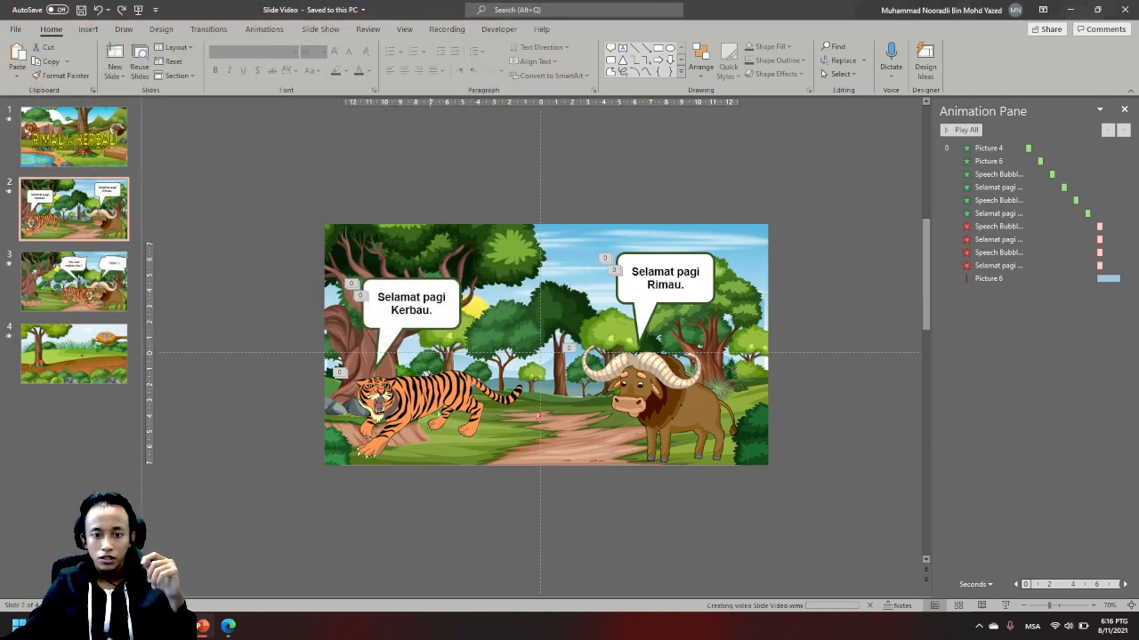
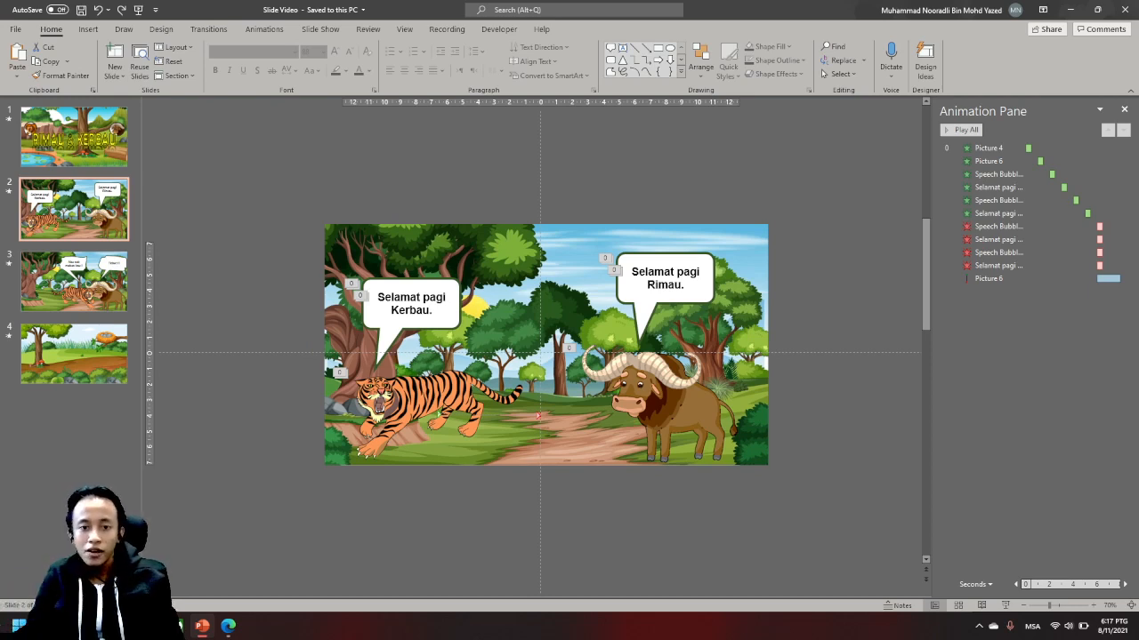
- Switch to File Explorer, maximize the SLide Video folder window and show its files as extra large icons
click(546, 525)
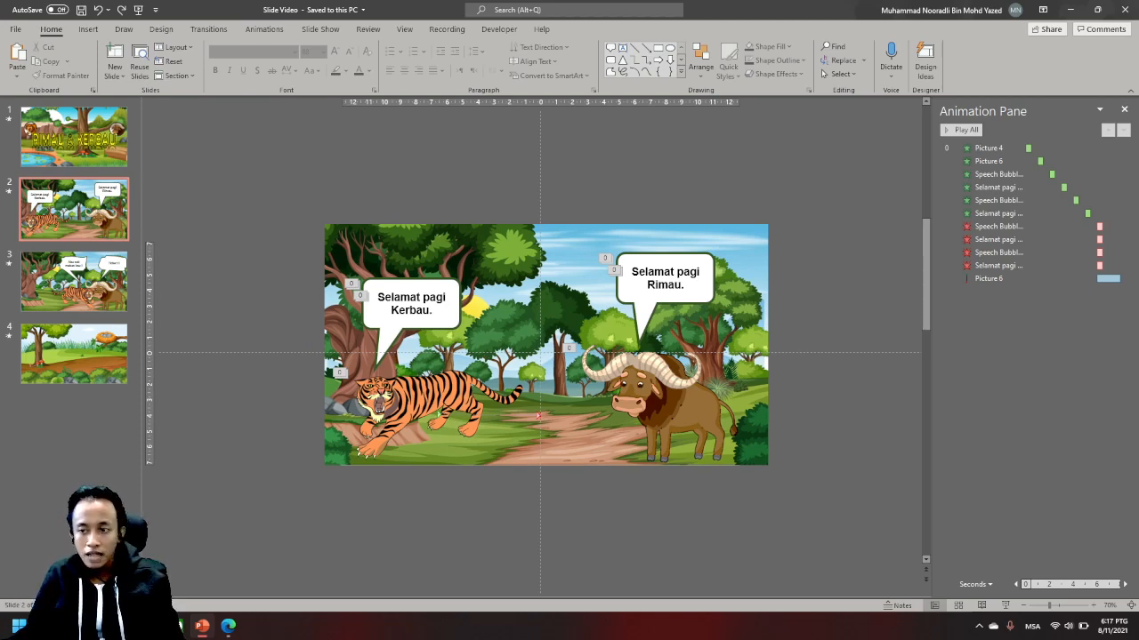
key(alt+Tab)
click(462, 472)
click(539, 349)
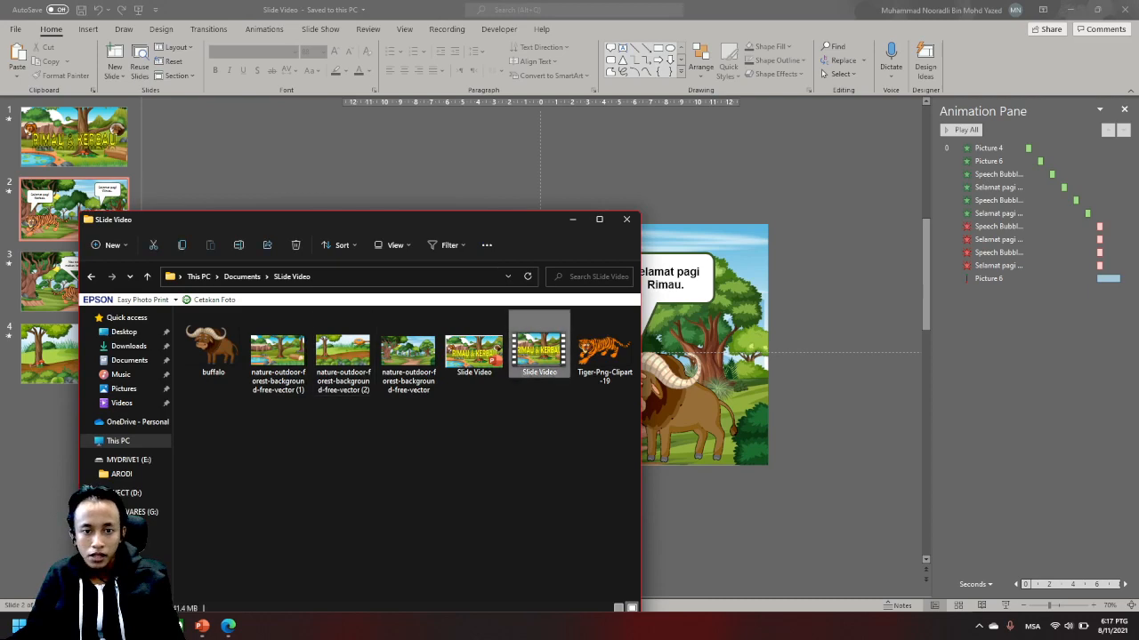
click(598, 218)
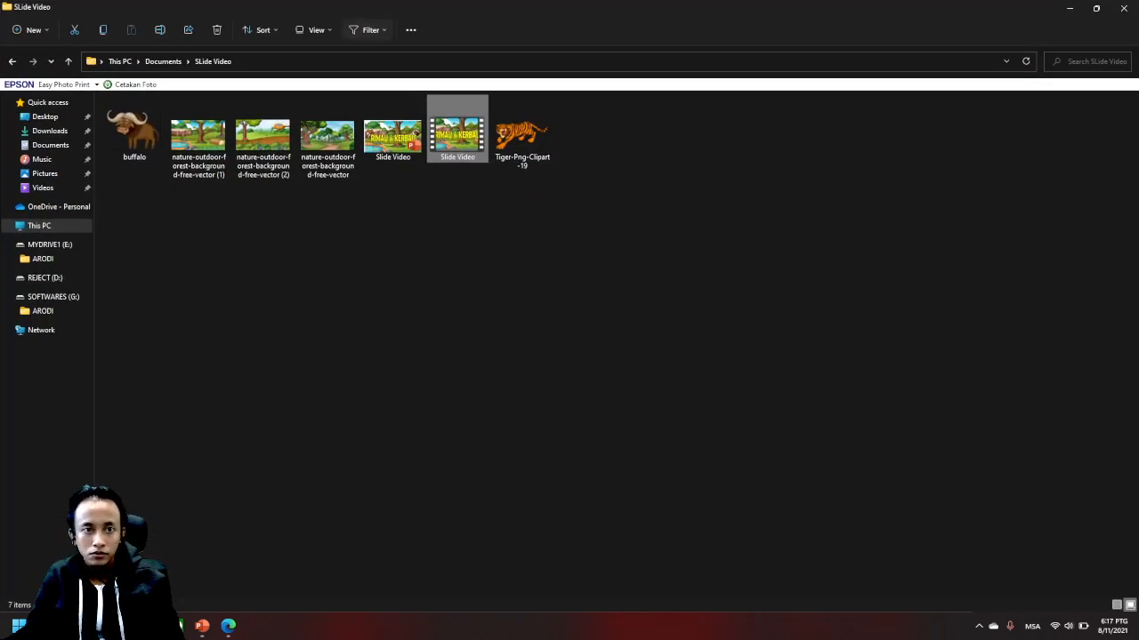
click(316, 29)
click(318, 56)
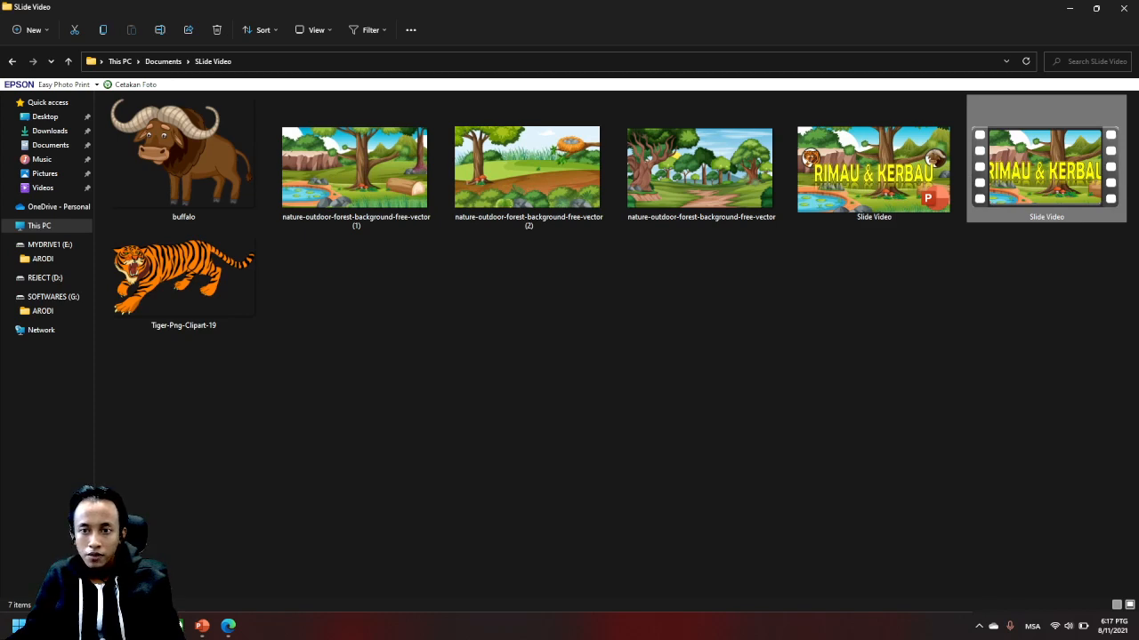
- Check the general file properties of the exported Slide Video video file, including its type and size
right_click(1044, 190)
click(948, 307)
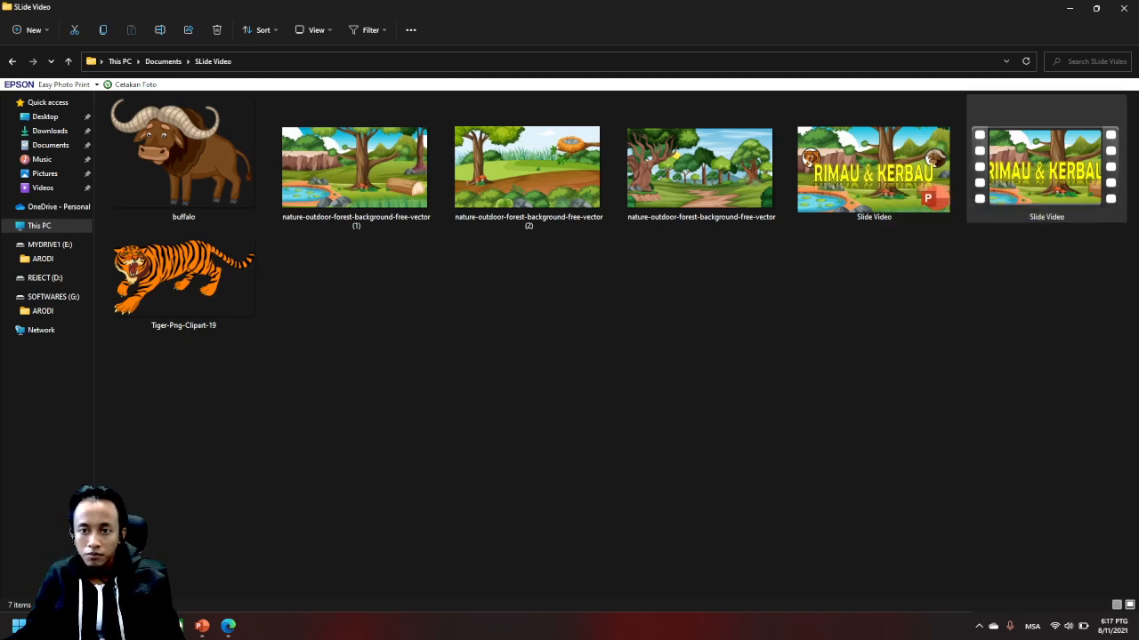
drag(1048, 202, 780, 152)
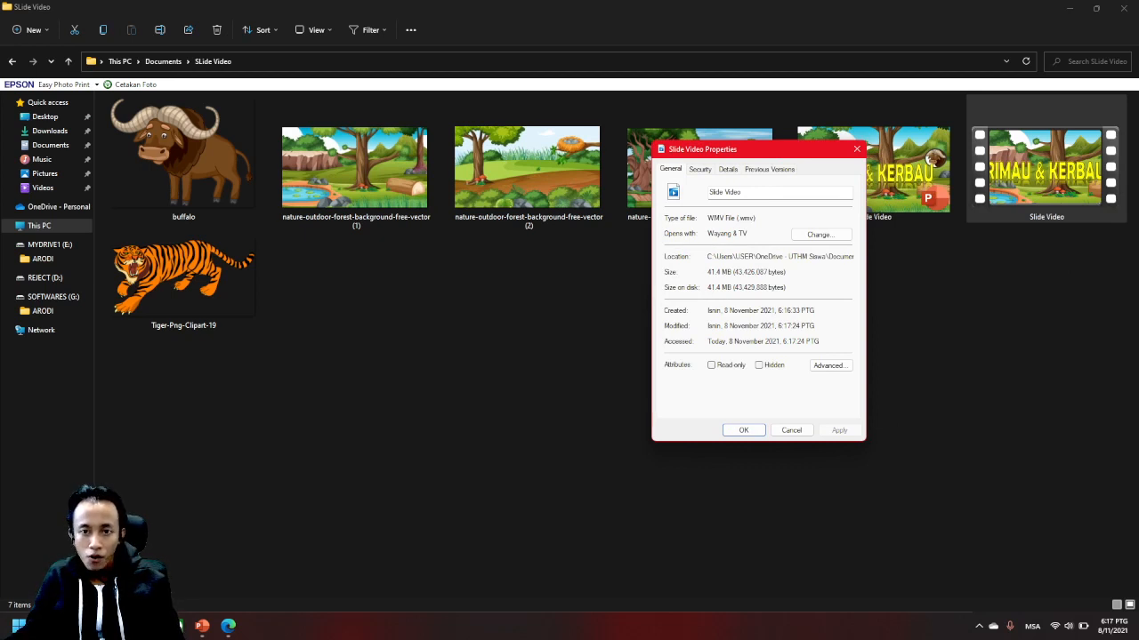
click(857, 150)
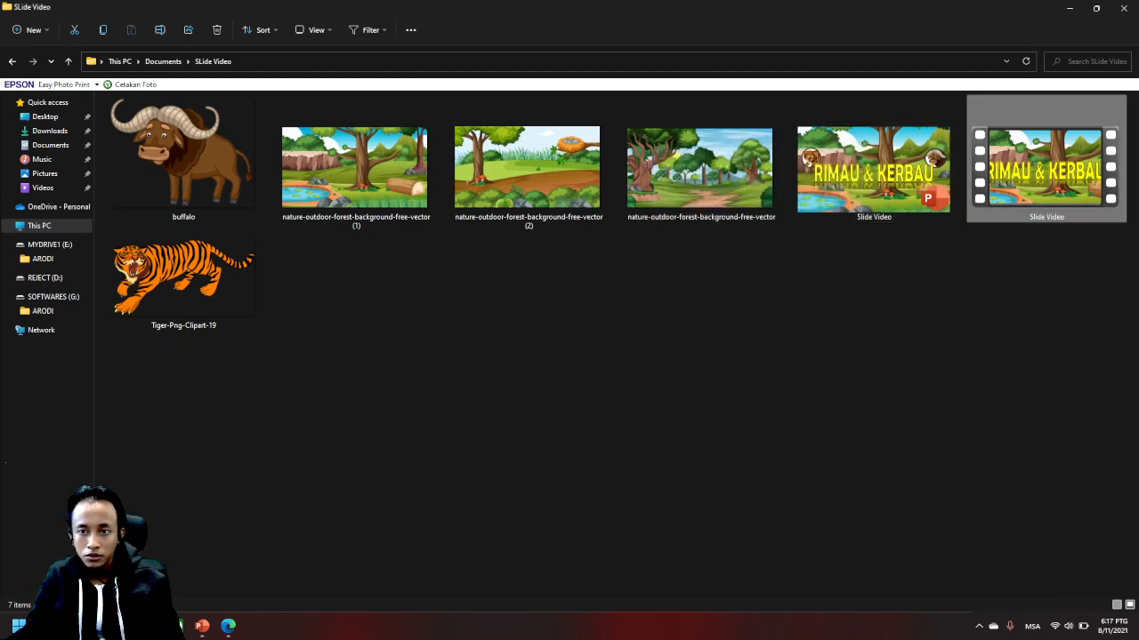
- Play the exported Slide Video file in a maximized player through to the final slide and close the player
double_click(1046, 173)
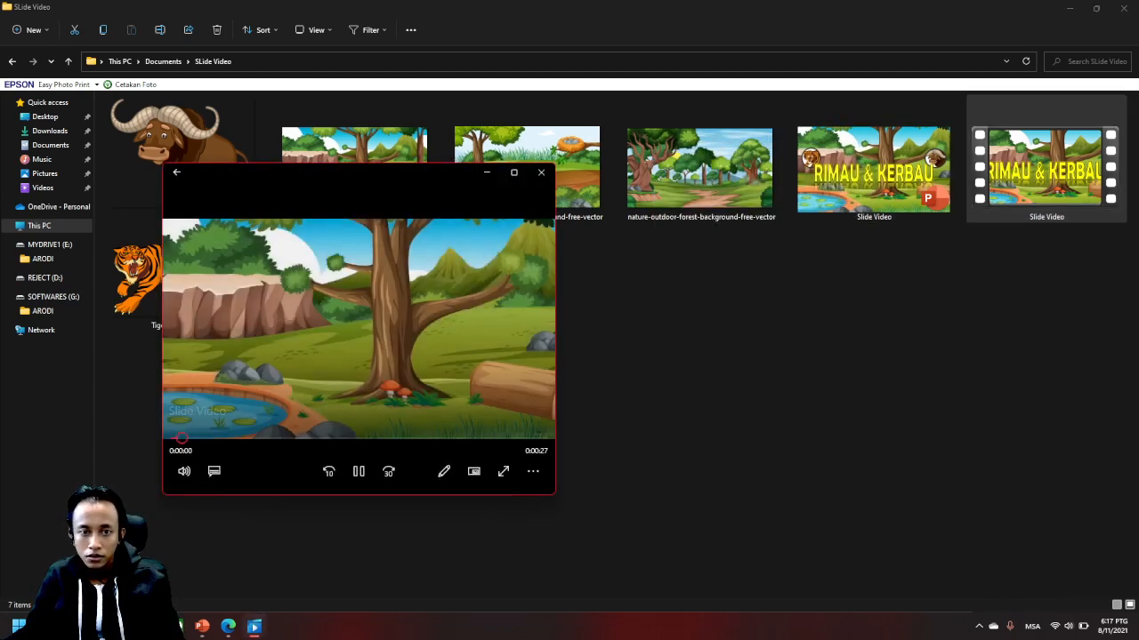
click(514, 172)
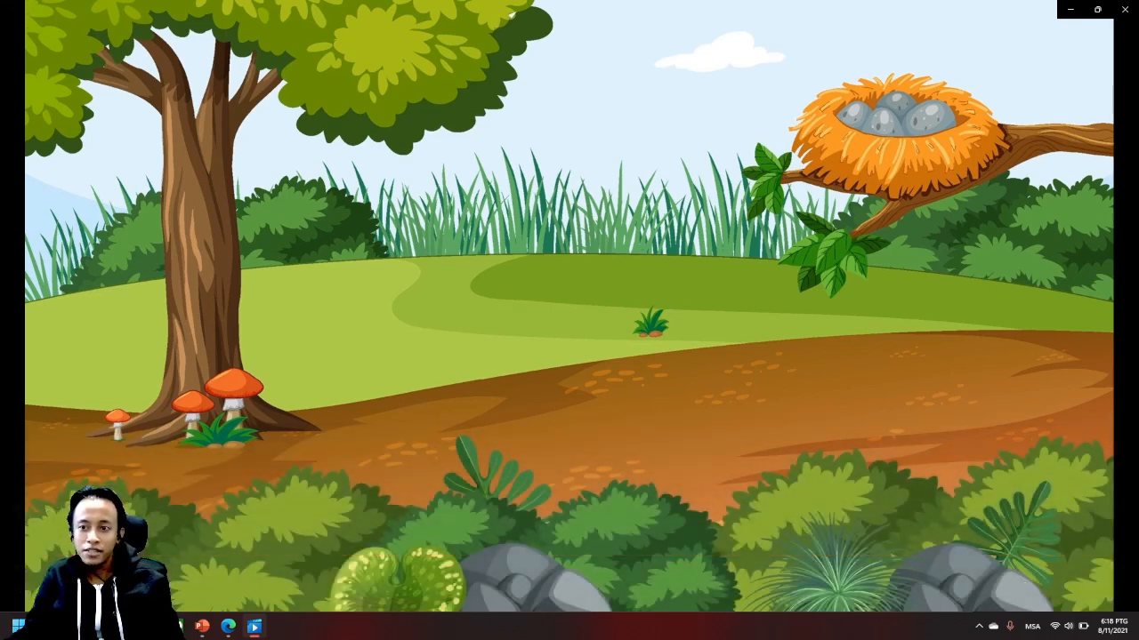
click(1124, 9)
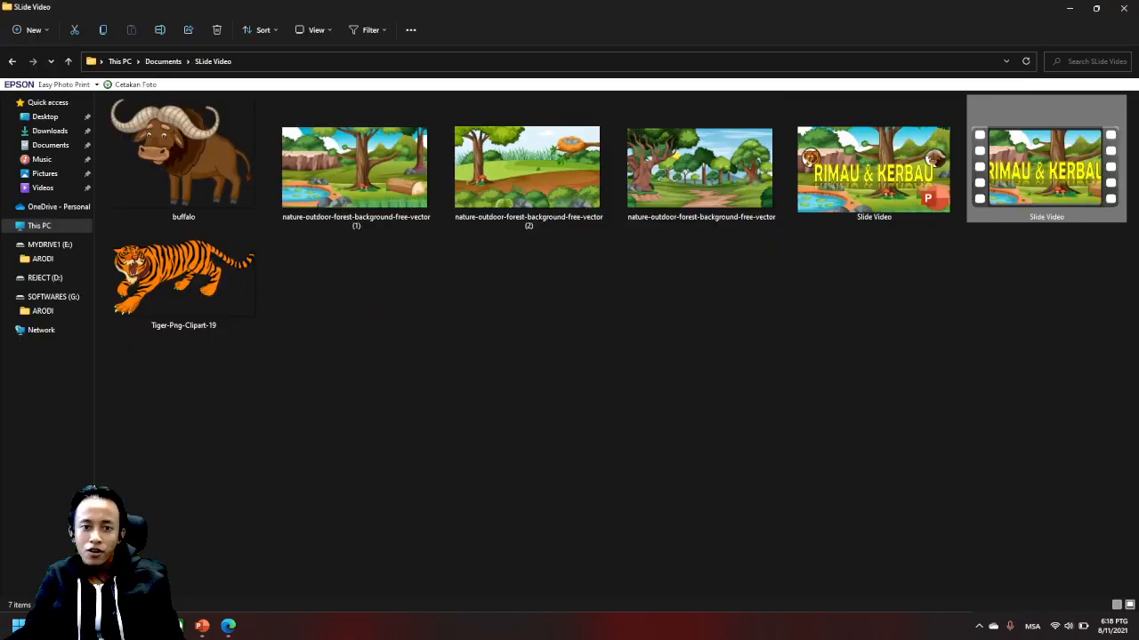
- Examine the exported video's detailed properties for its length, frame size and frame rate
click(920, 356)
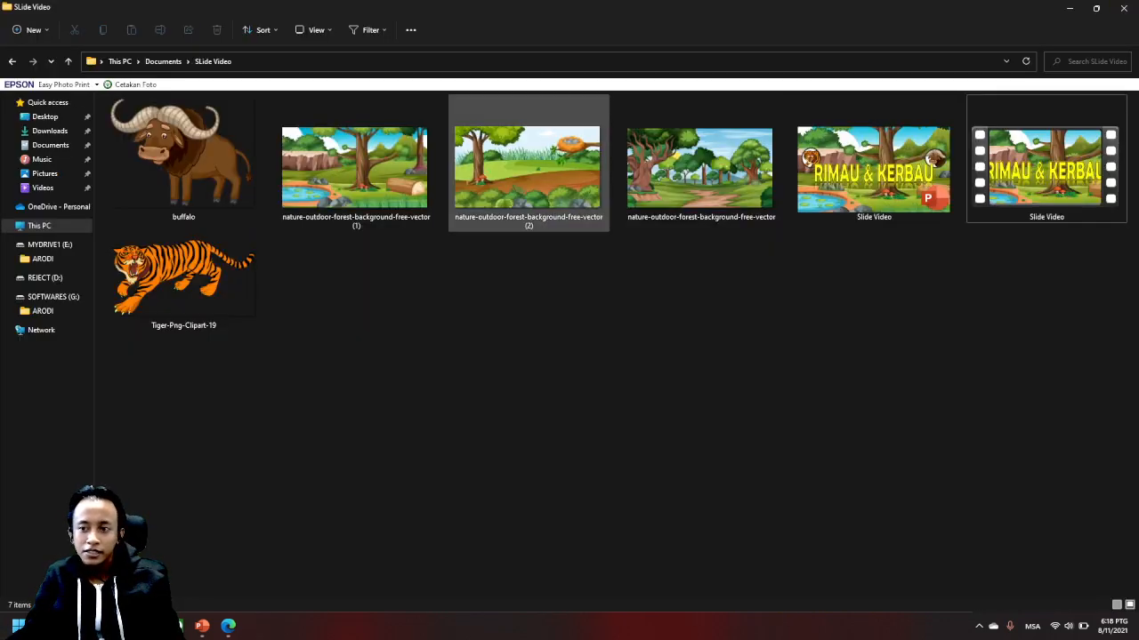
click(1046, 164)
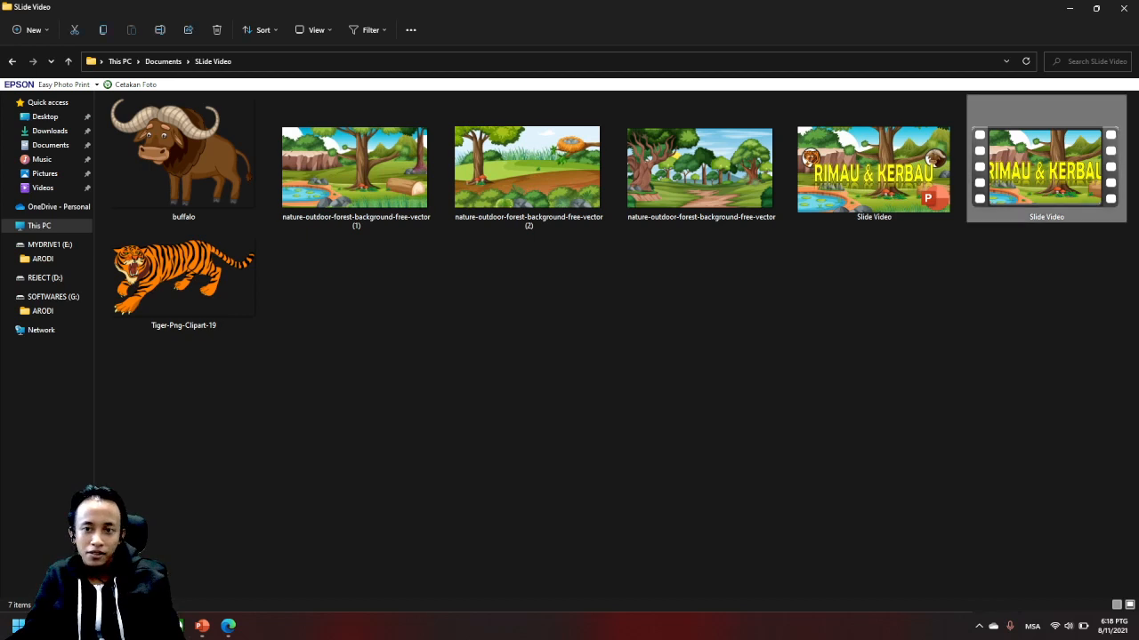
right_click(1050, 178)
click(951, 299)
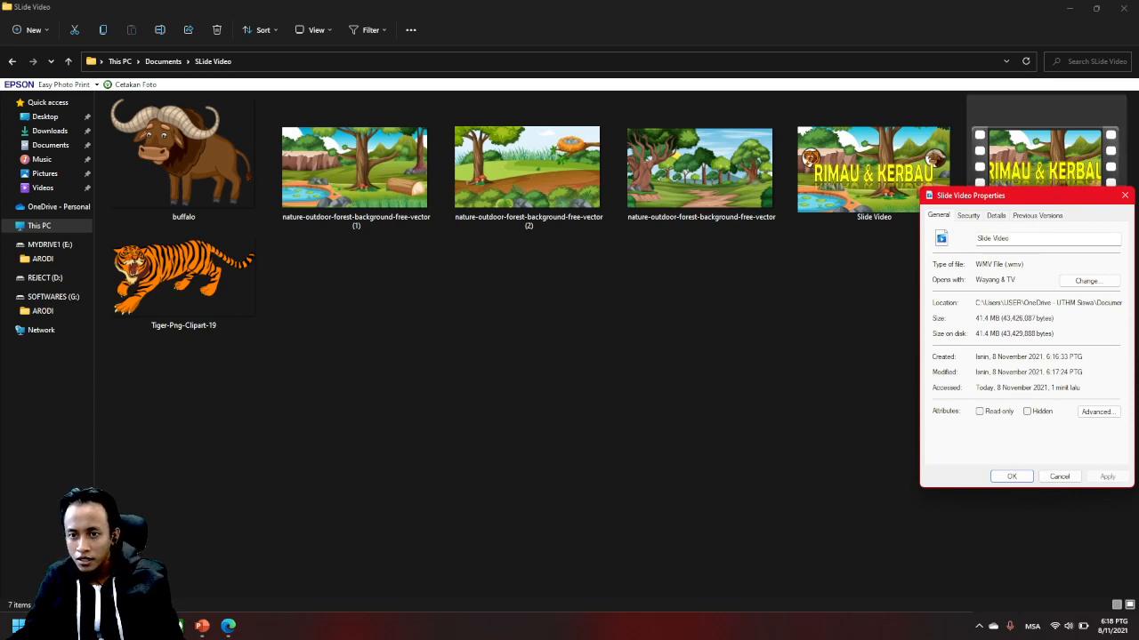
drag(978, 195, 666, 166)
click(682, 185)
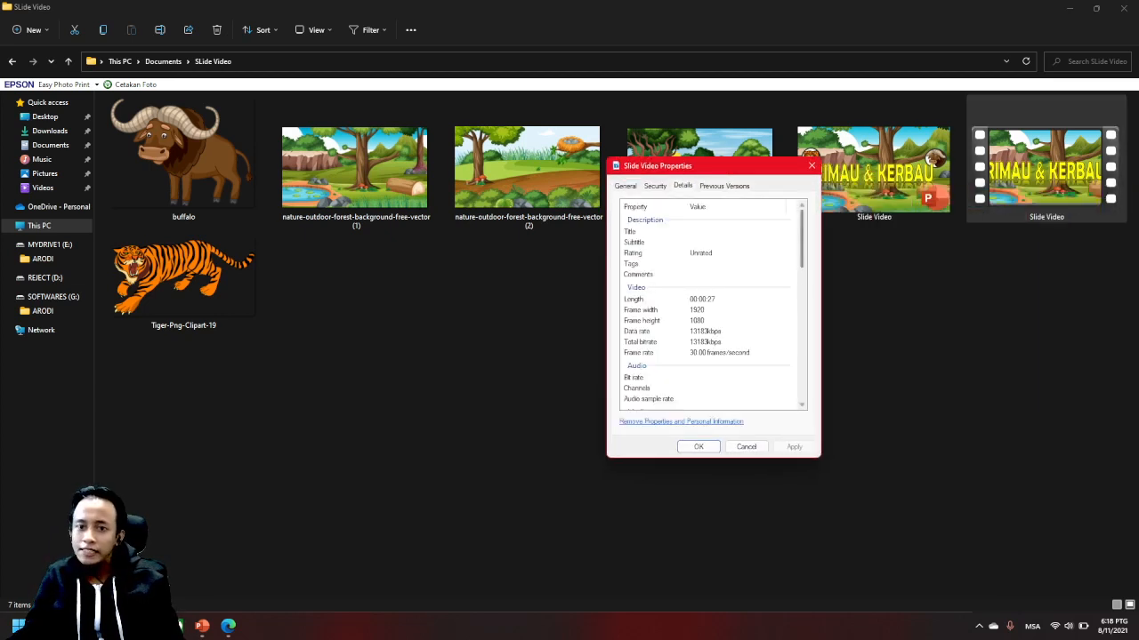
click(811, 165)
click(858, 331)
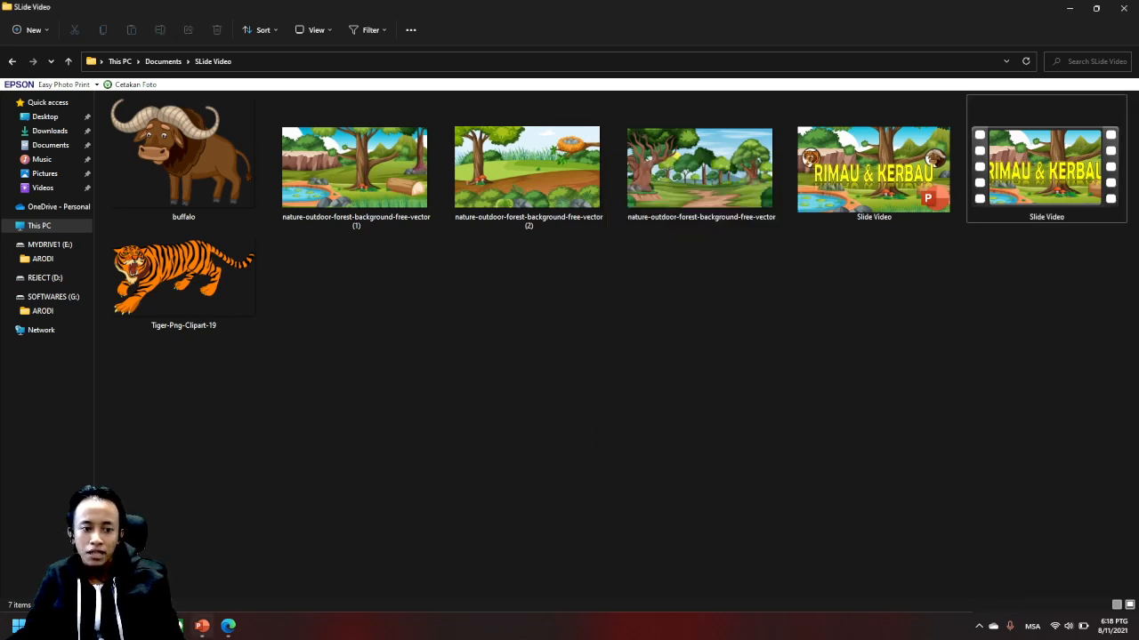
- Switch back to PowerPoint and minimize both the presentation and the SLide Video folder window
key(alt+Tab)
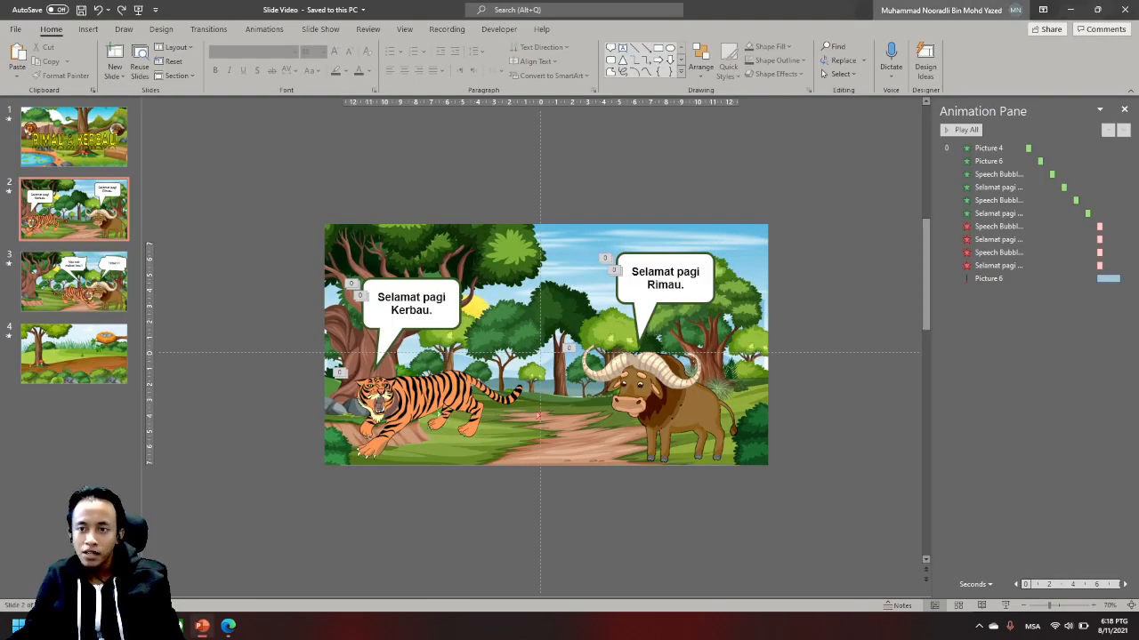
click(1070, 9)
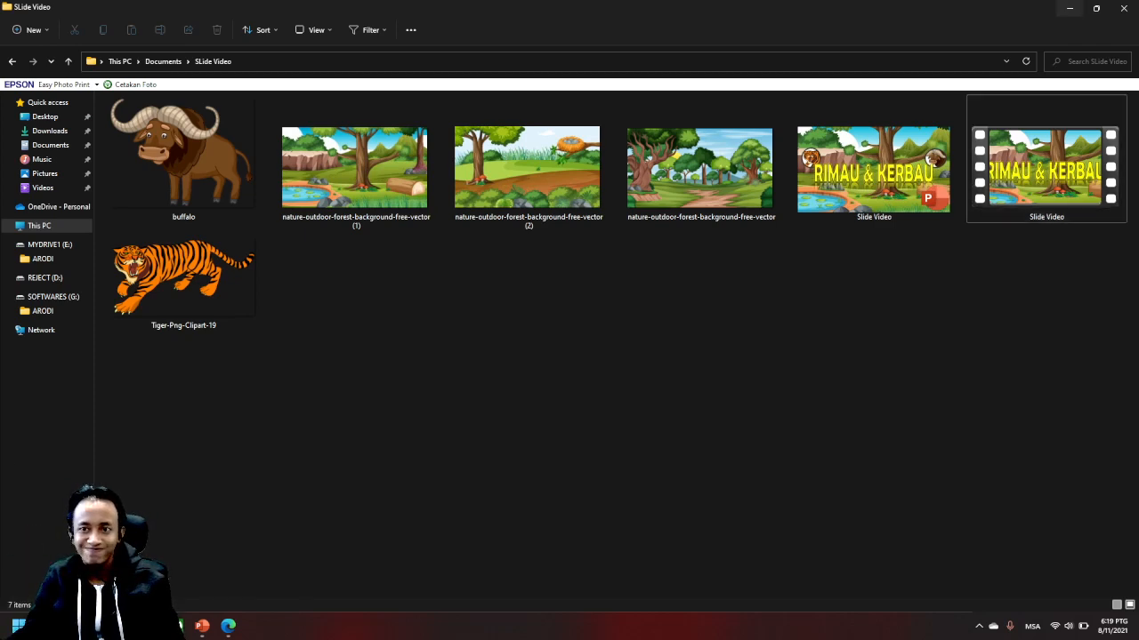
click(1069, 7)
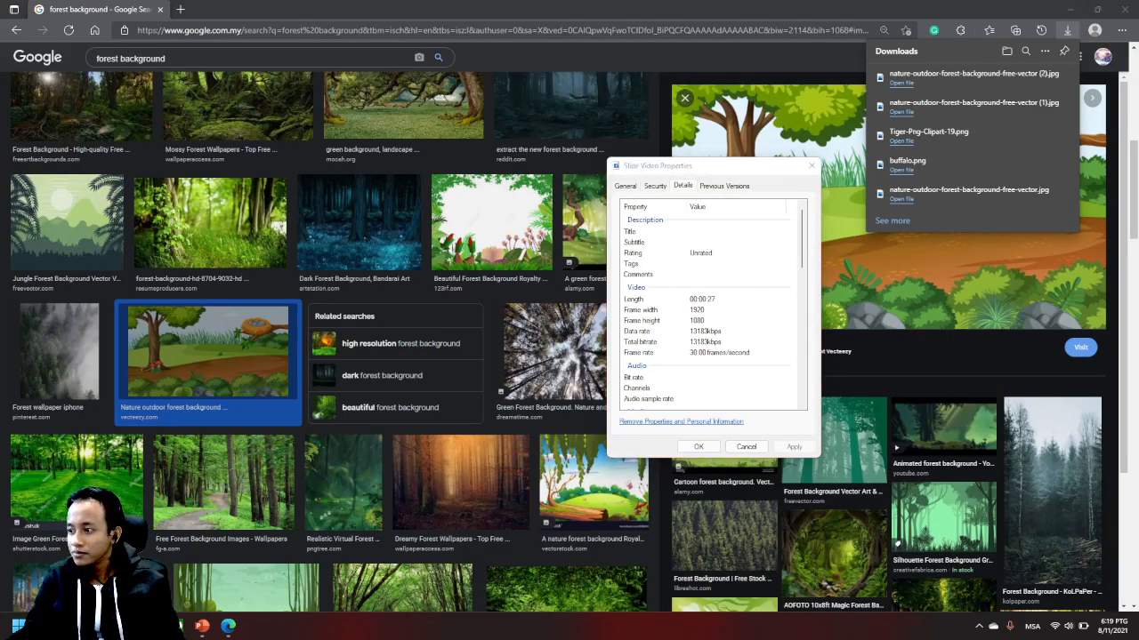